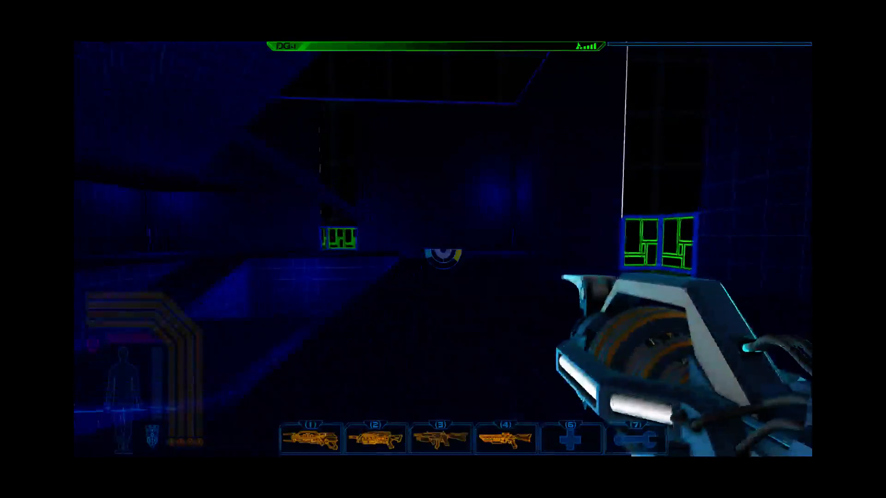
Step: Walk through the grid-textured test level to examine its walkways, window openings, beams and walls at player scale
{"action": "key", "text": "w"}
{"action": "key", "text": "space"}
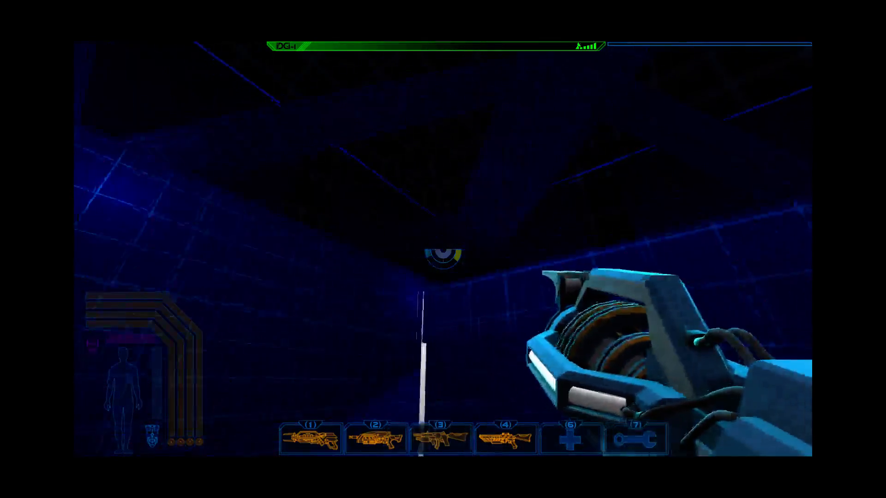
{"action": "key", "text": "w"}
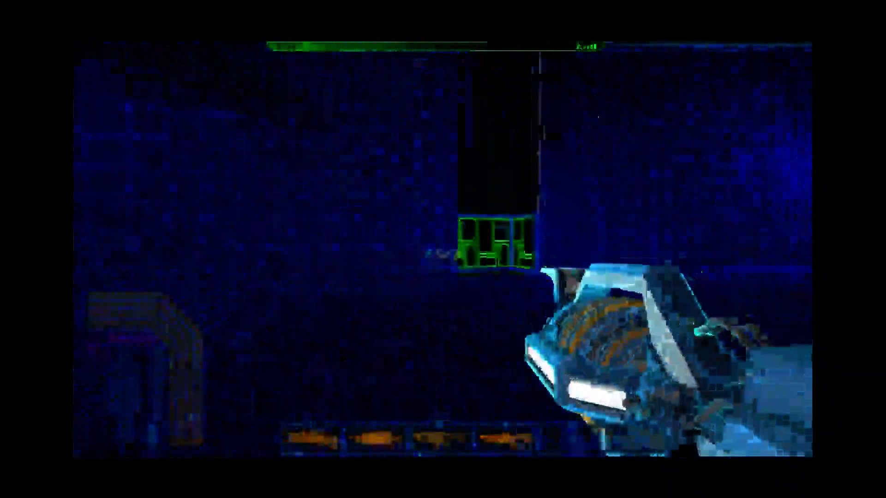
{"action": "key", "text": "w"}
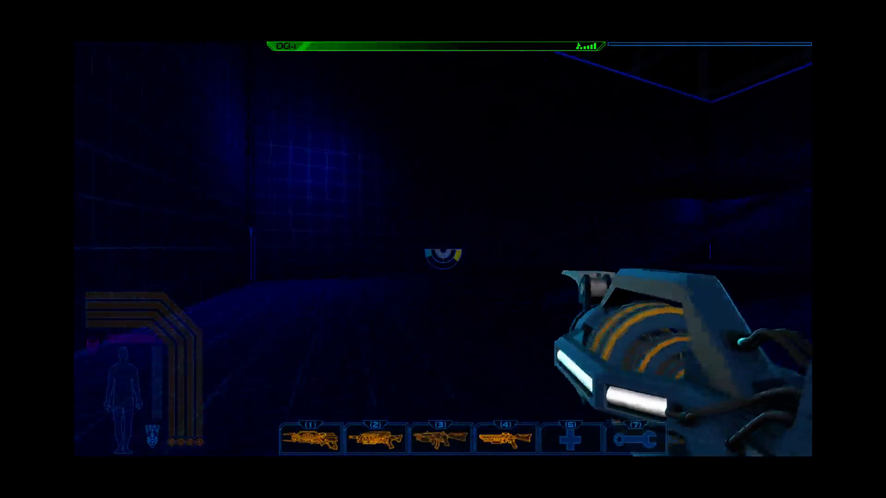
{"action": "key", "text": "w"}
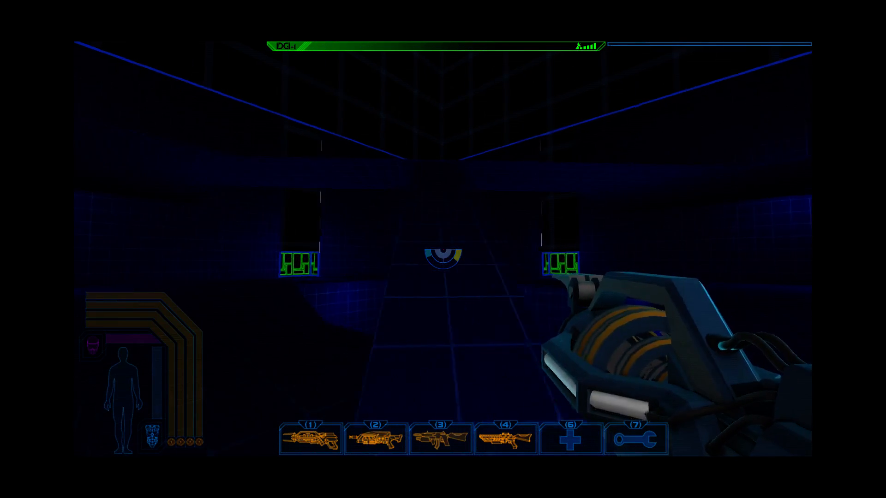
{"action": "key", "text": "d"}
{"action": "key", "text": "w"}
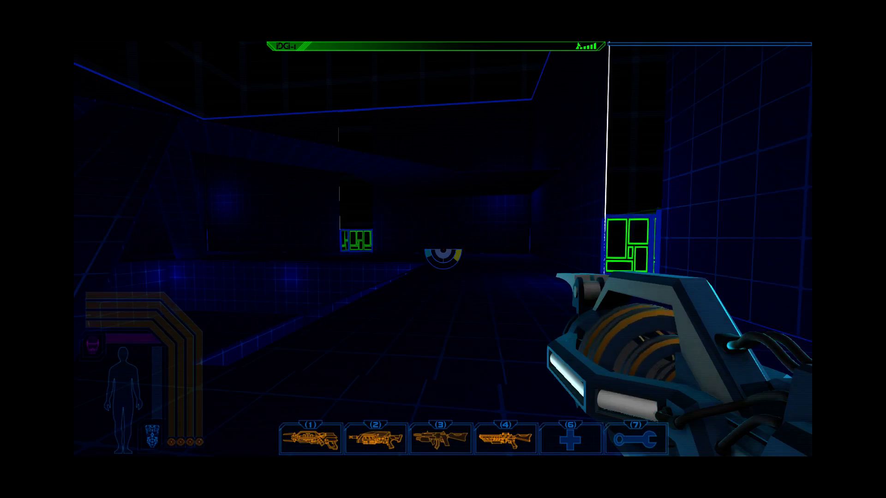
{"action": "key", "text": "w"}
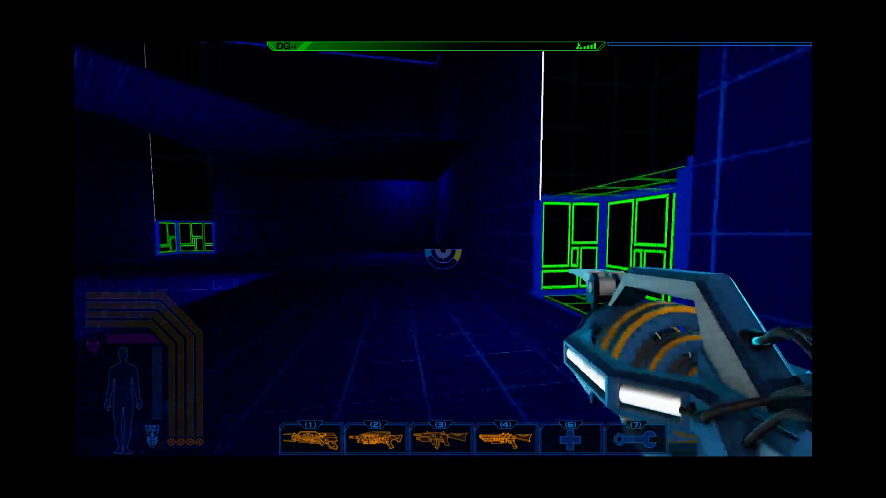
{"action": "key", "text": "w"}
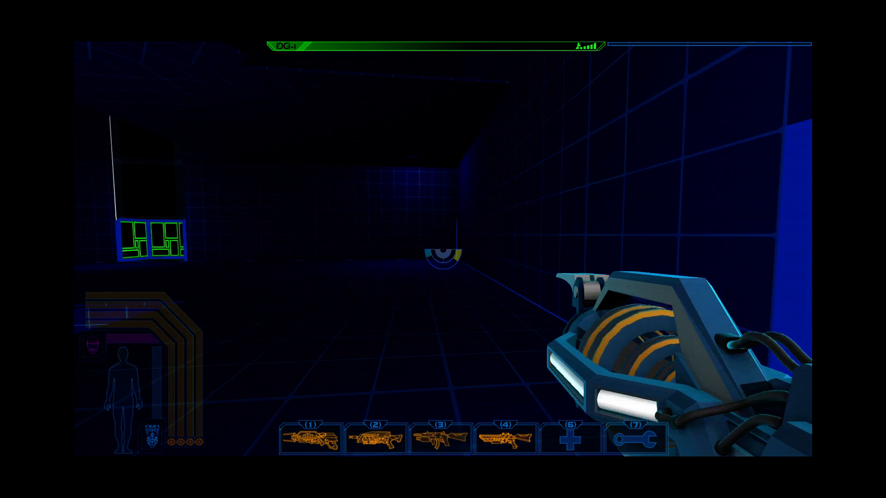
{"action": "key", "text": "Escape"}
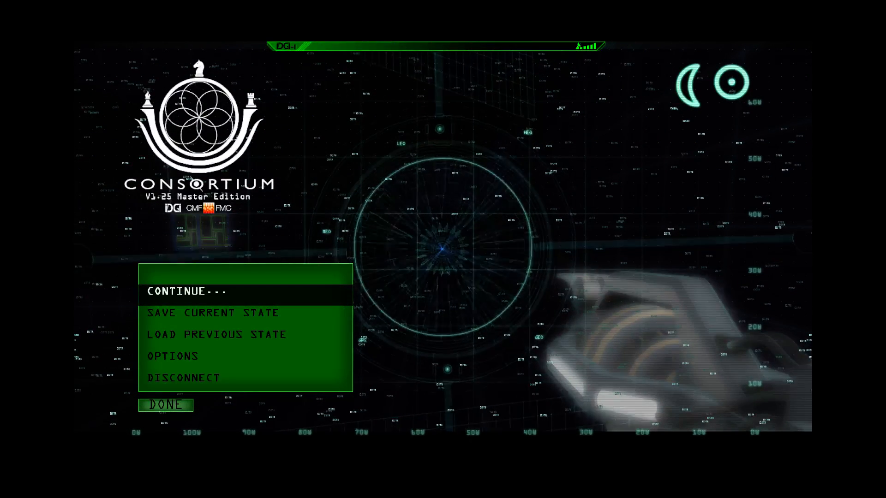
{"action": "key", "text": "Down"}
{"action": "key", "text": "Down"}
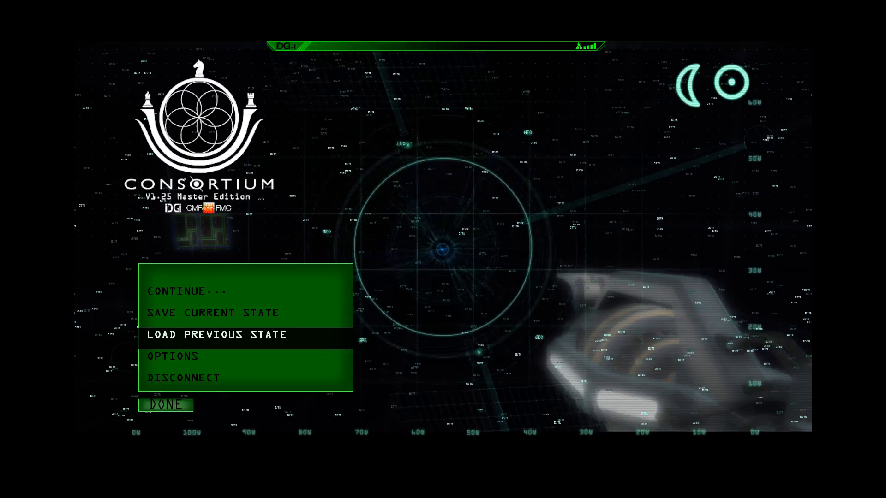
{"action": "key", "text": "Up"}
{"action": "key", "text": "Up"}
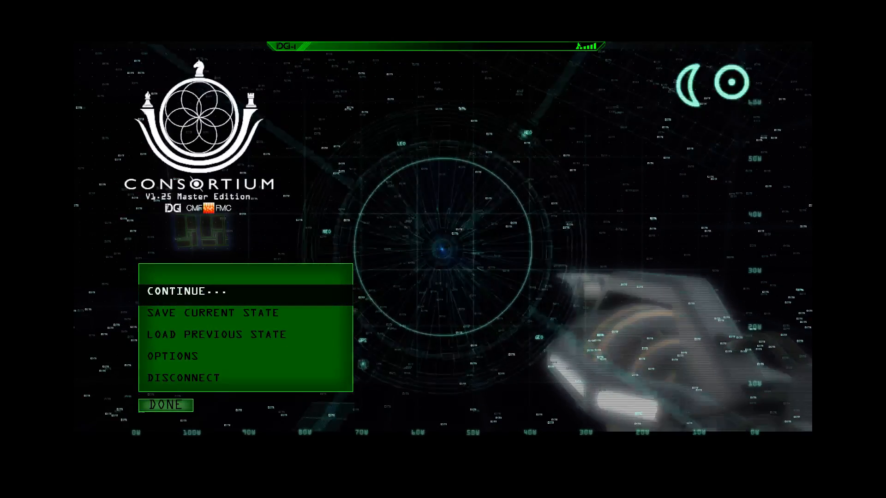
{"action": "key", "text": "Return"}
{"action": "key", "text": "w"}
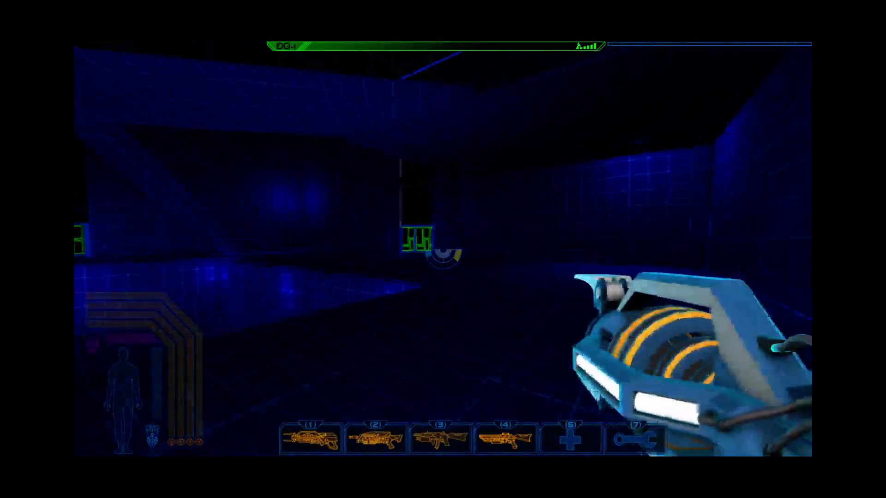
{"action": "key", "text": "Escape"}
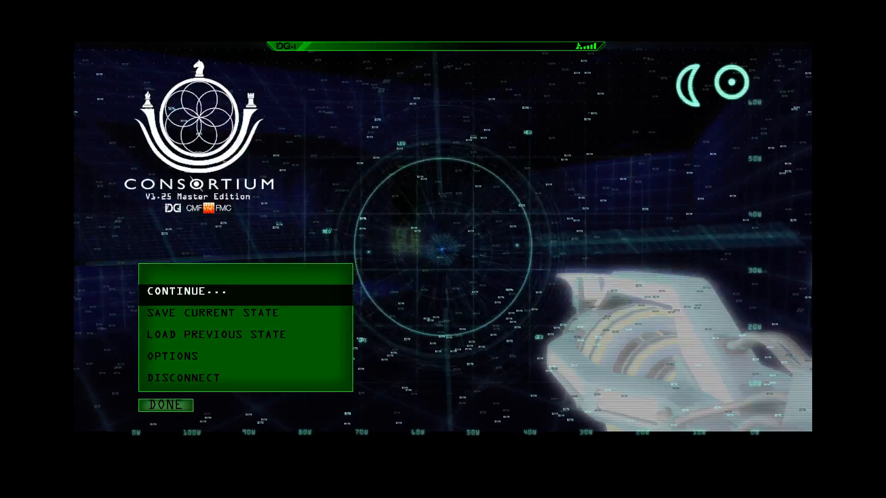
{"action": "key", "text": "Return"}
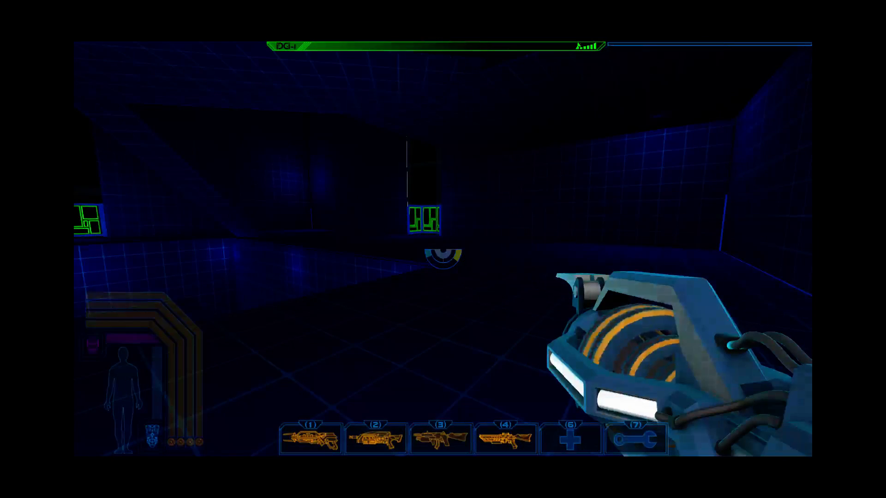
Step: Walk around the room's raised floor to examine the walls, overhead beams and windows up close
{"action": "key", "text": "w"}
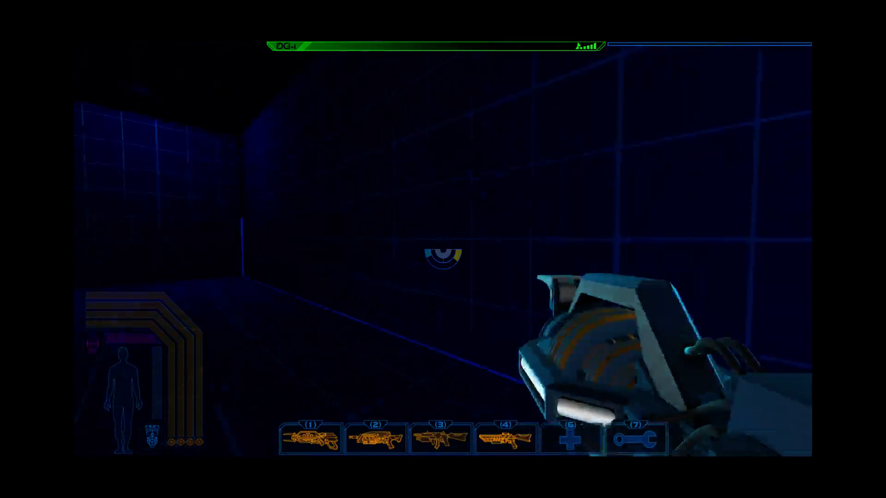
{"action": "key", "text": "w"}
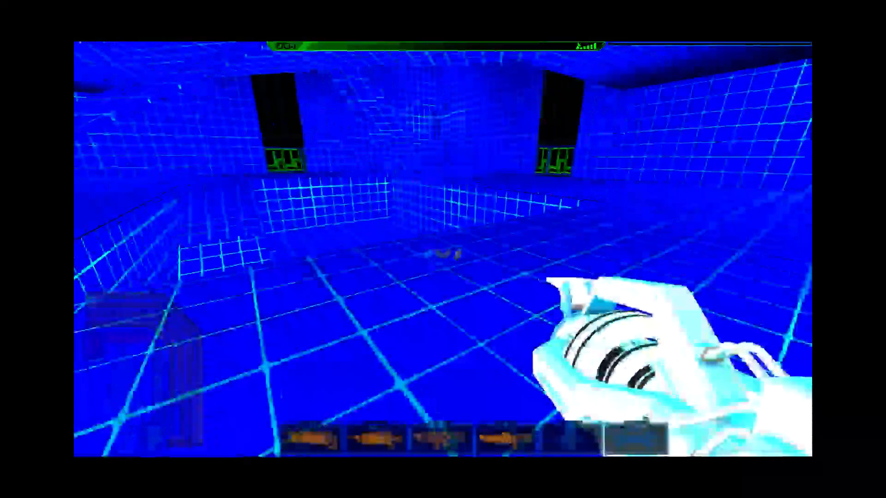
{"action": "key", "text": "w"}
{"action": "key", "text": "w"}
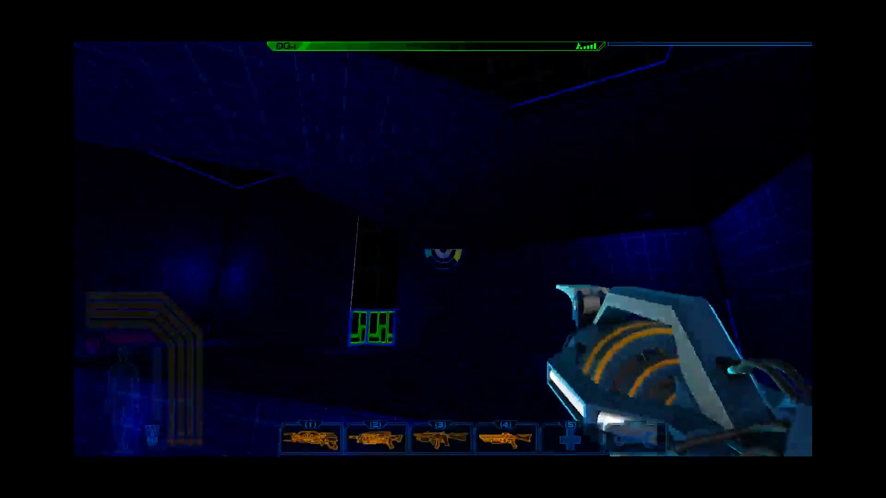
{"action": "key", "text": "w"}
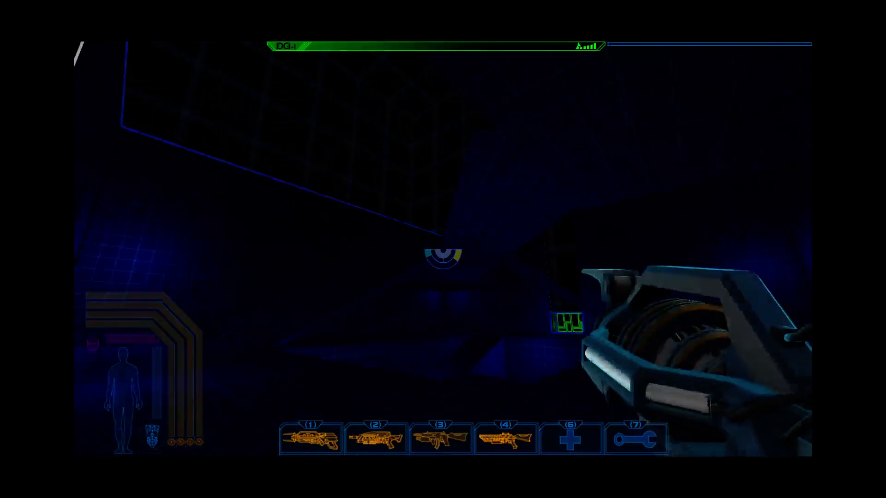
{"action": "key", "text": "w"}
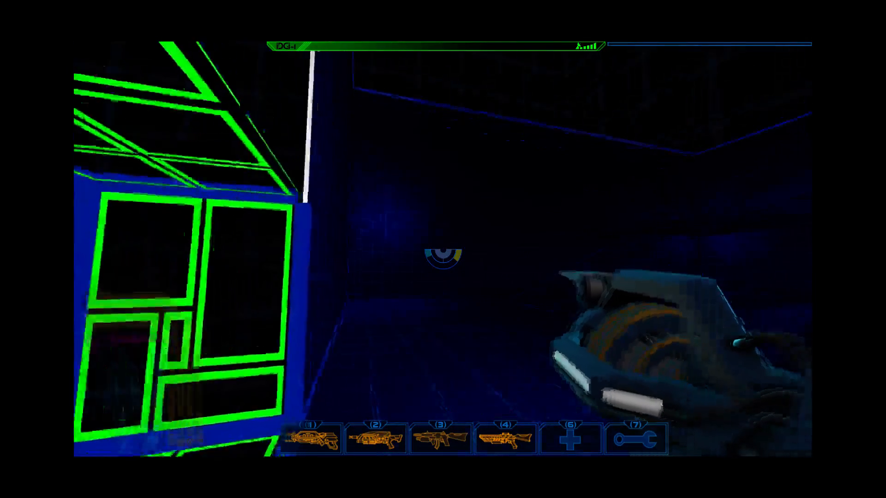
{"action": "key", "text": "w"}
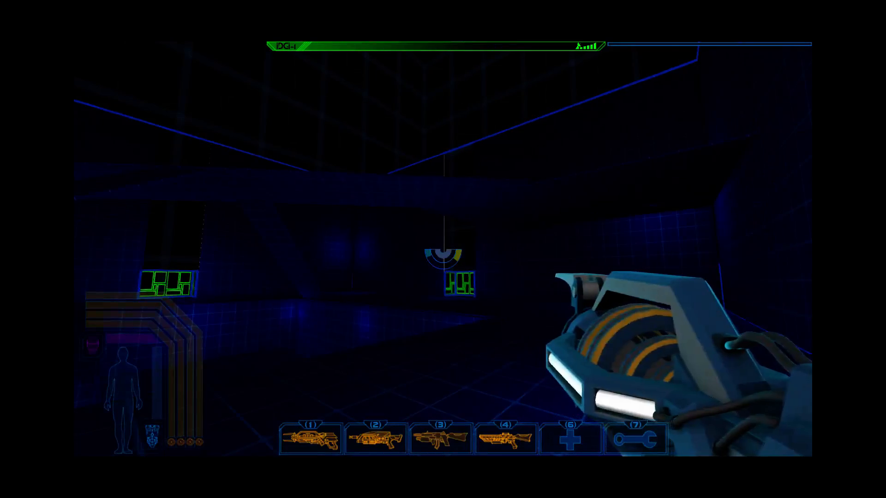
Step: Test a charged super jump in the room and look over the space from a raised position
{"action": "key", "text": "w"}
{"action": "key", "text": "space"}
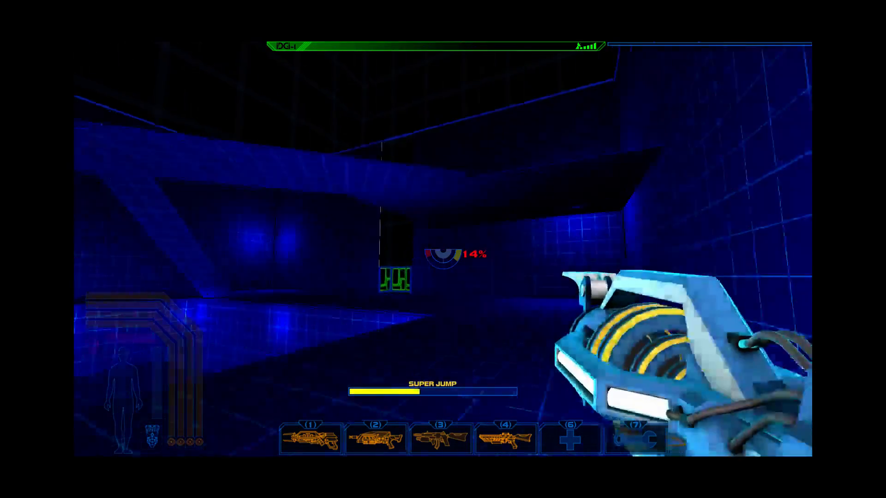
{"action": "key", "text": "w"}
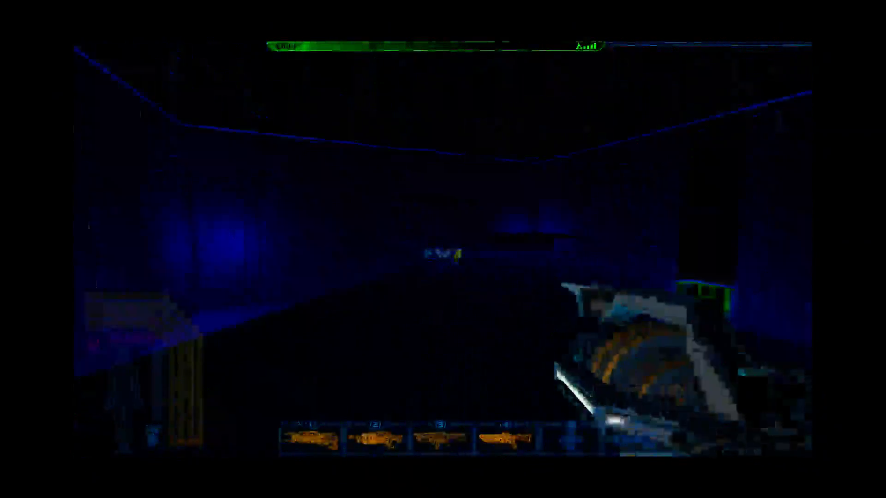
{"action": "key", "text": "w"}
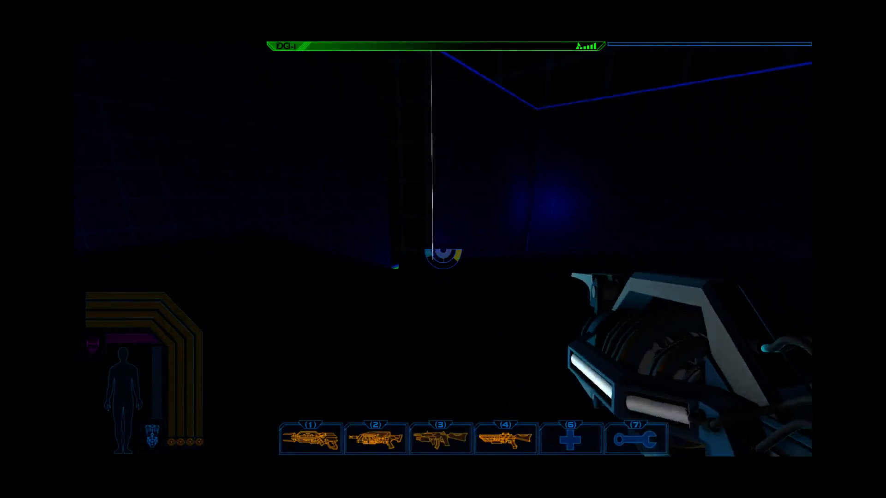
{"action": "key", "text": "w"}
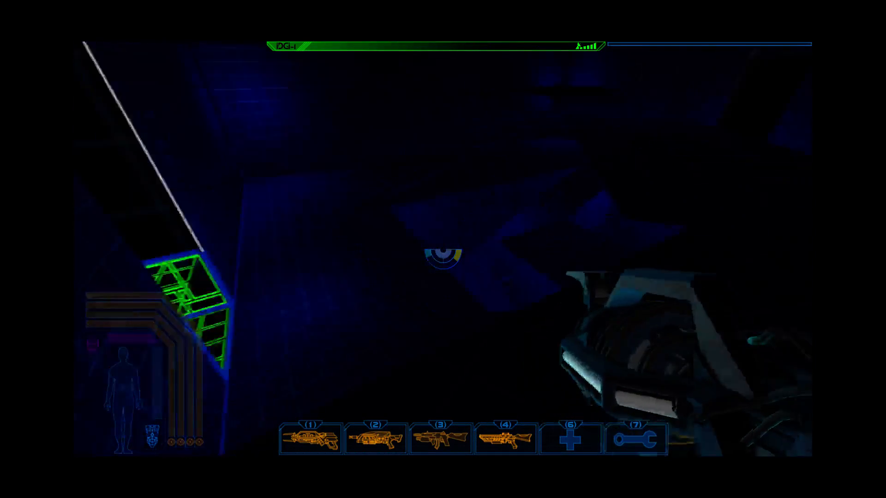
{"action": "key", "text": "w"}
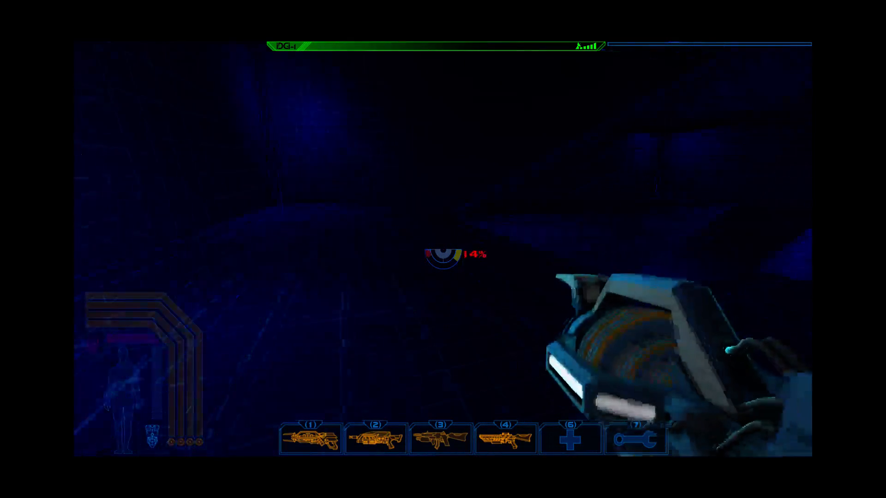
Step: Walk along the edge of the sunken floor area to examine the pit, its ramp and the surrounding walkways
{"action": "key", "text": "w"}
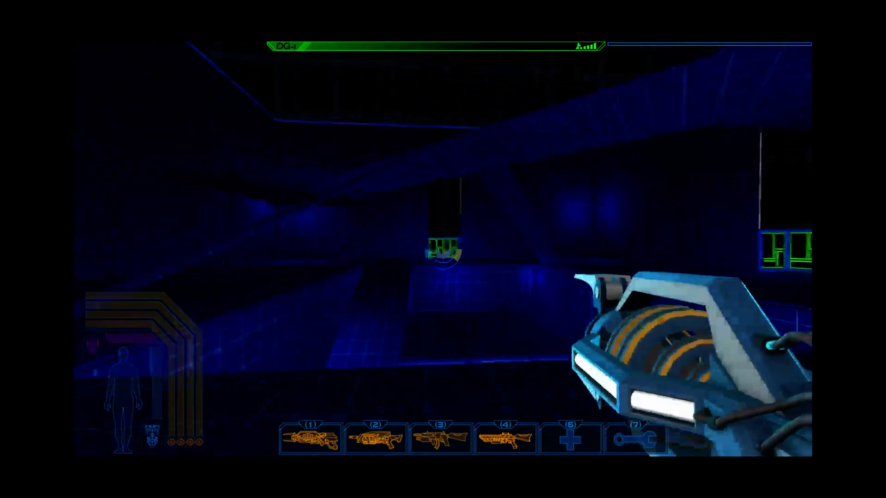
{"action": "key", "text": "w"}
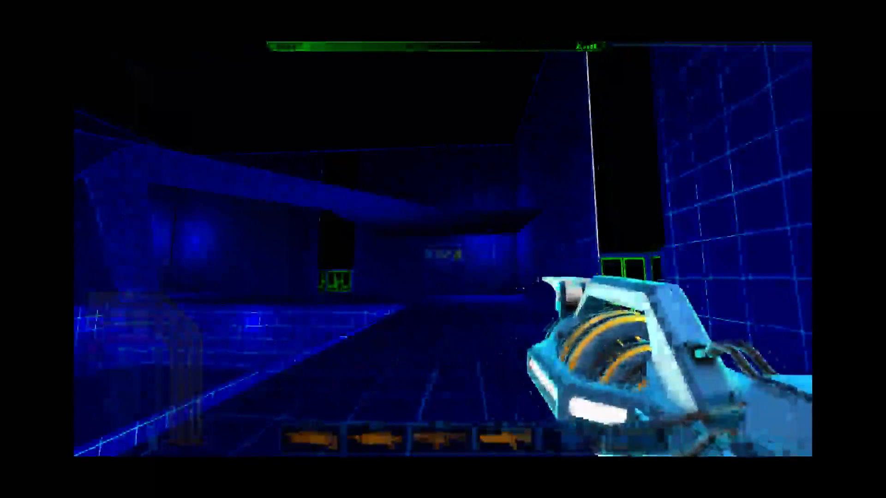
{"action": "key", "text": "w"}
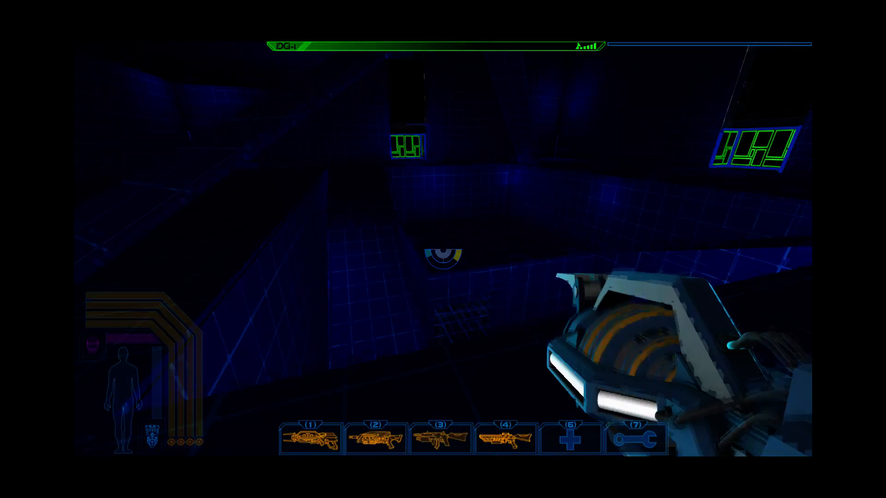
{"action": "key", "text": "w"}
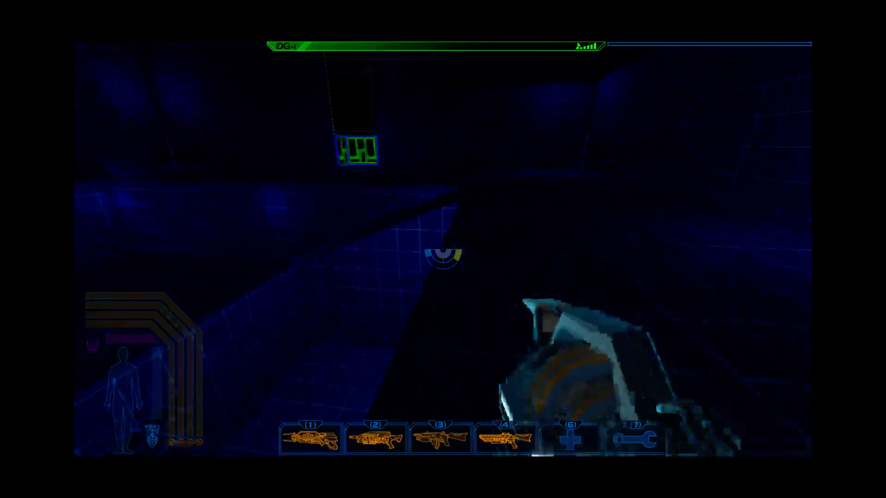
{"action": "key", "text": "w"}
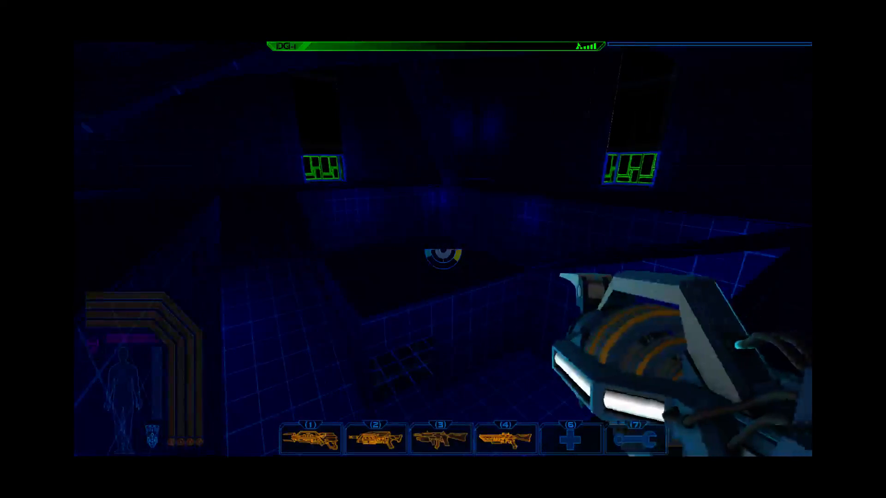
{"action": "key", "text": "w"}
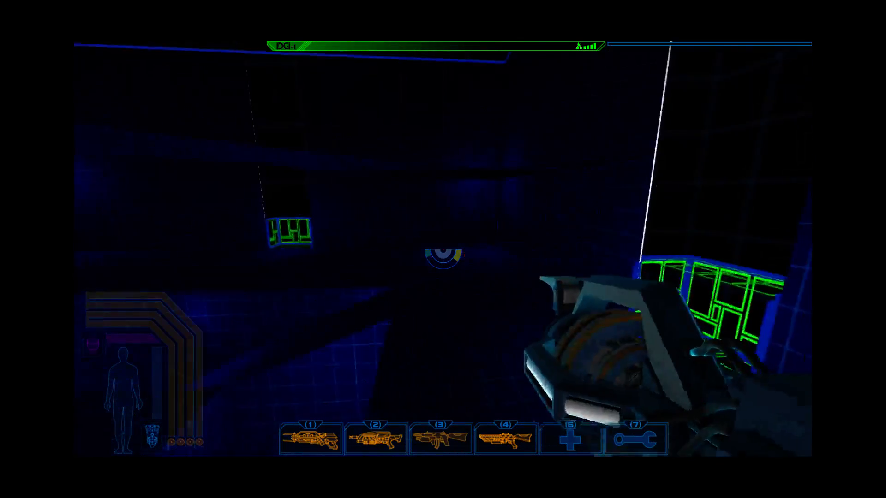
Step: Leave the in-game playtest and move through the same room in the level editor's 3D camera view
{"action": "key", "text": "Escape"}
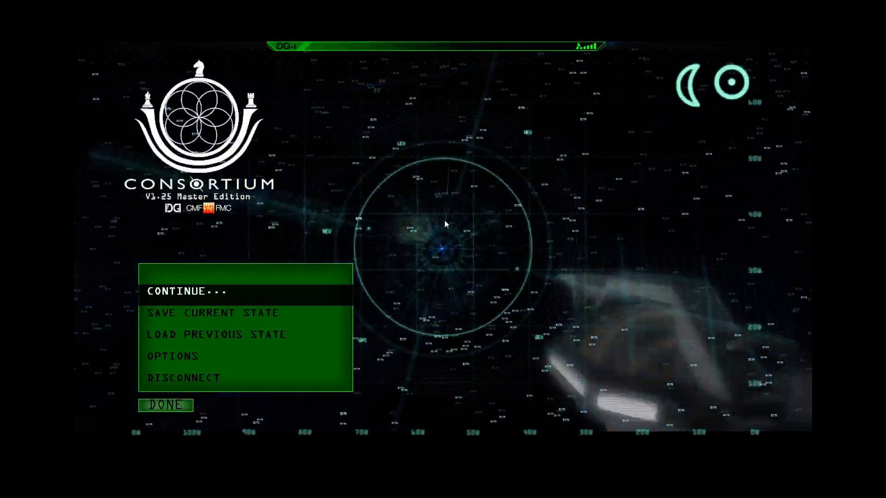
{"action": "key", "text": "Escape"}
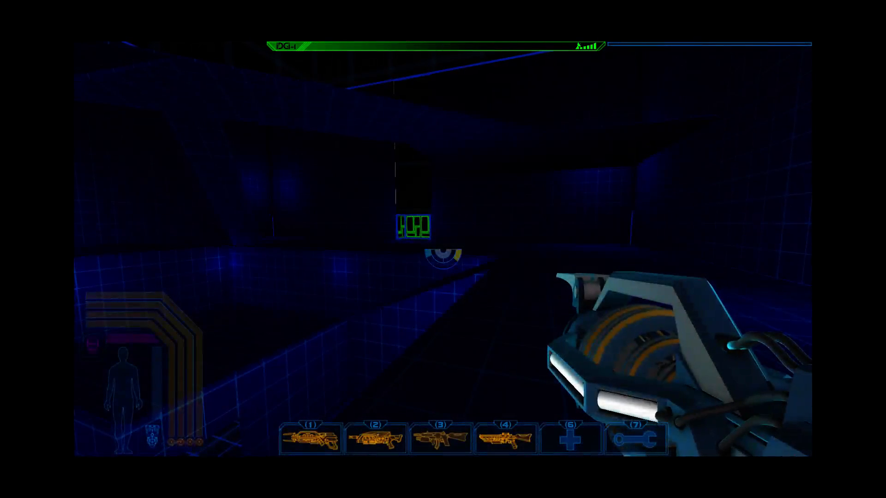
{"action": "key", "text": "Escape"}
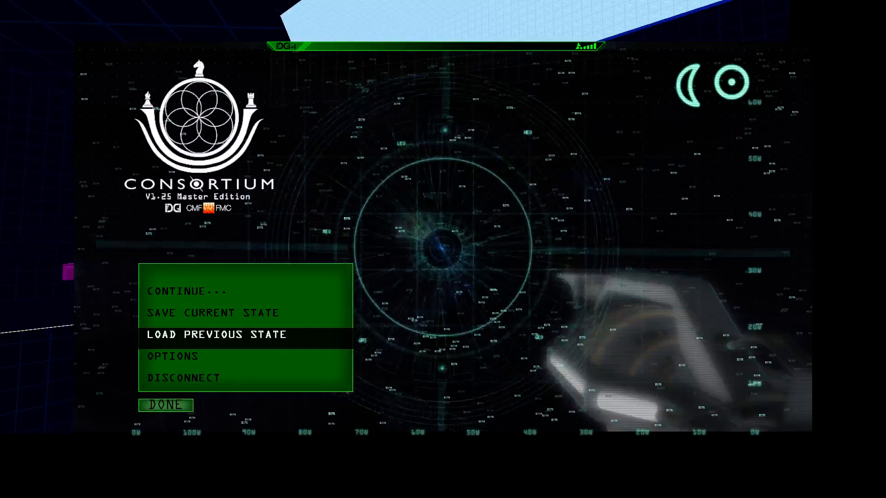
{"action": "key", "text": "Escape"}
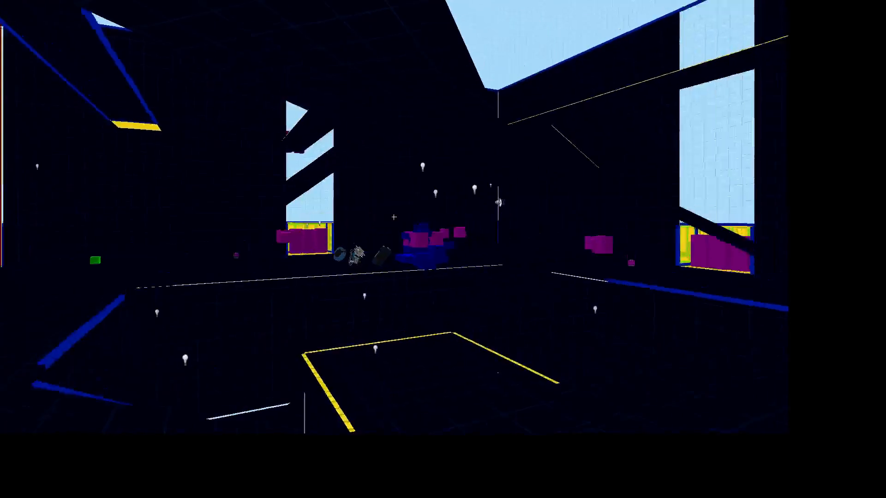
{"action": "key", "text": "w"}
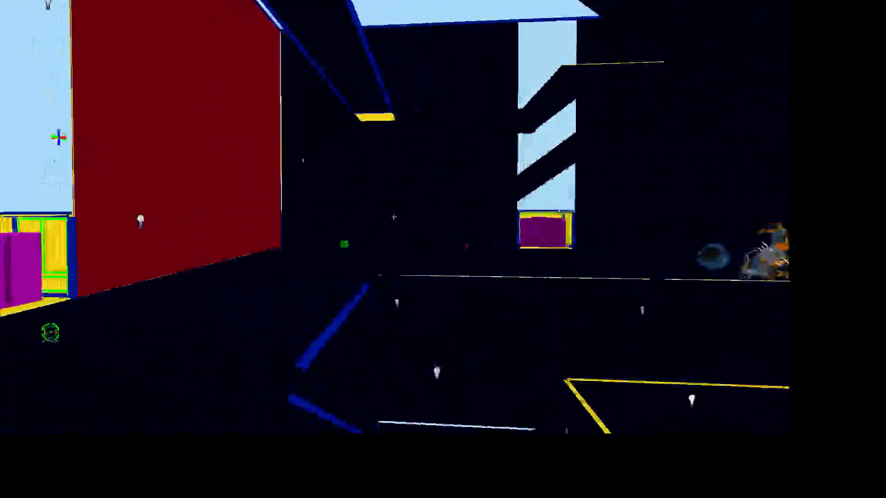
Step: Fly through the room in the 3D camera view to examine the windows, walls and sunken floor from several sides
{"action": "key", "text": "z"}
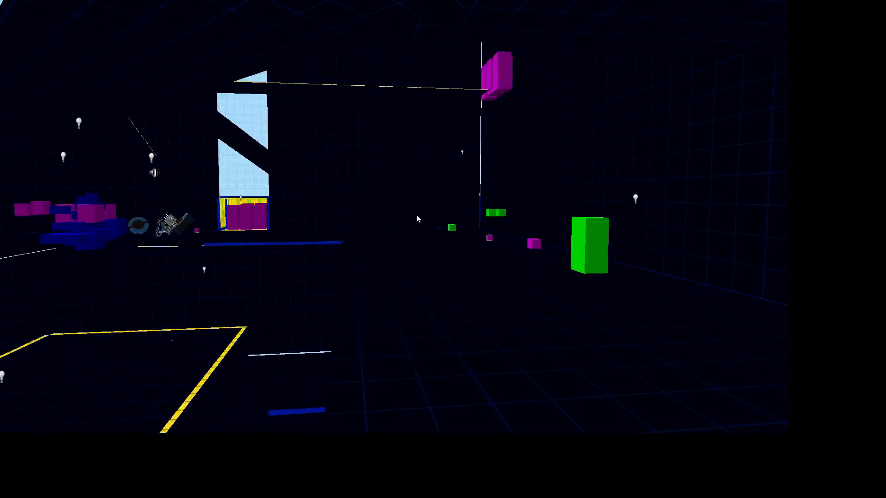
{"action": "key", "text": "z"}
{"action": "key", "text": "s"}
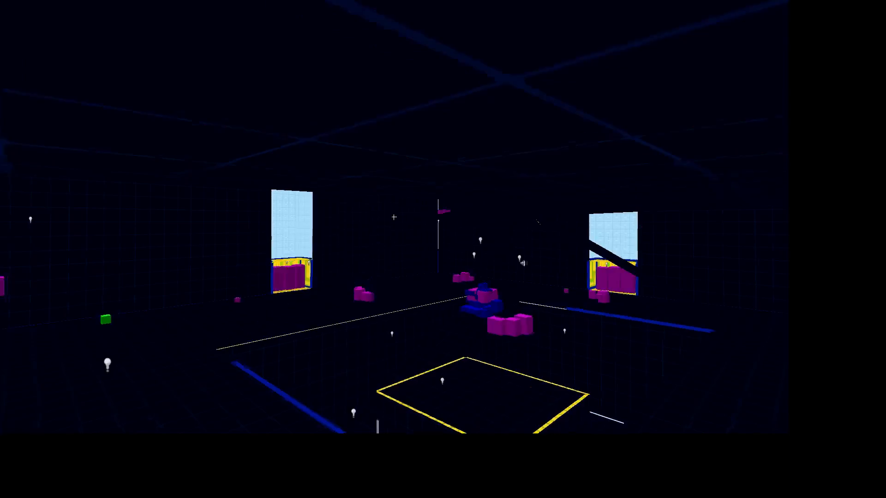
{"action": "key", "text": "w"}
{"action": "key", "text": "w"}
{"action": "key", "text": "z"}
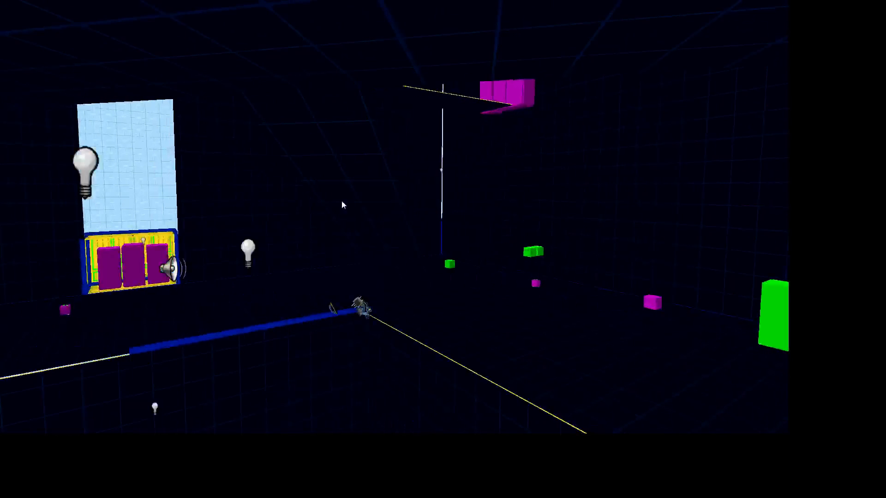
Step: Shrink the 3D view to a single pane and fly over the sunken floor to examine the yellow-edged pit and surrounding props
{"action": "key", "text": "shift+z"}
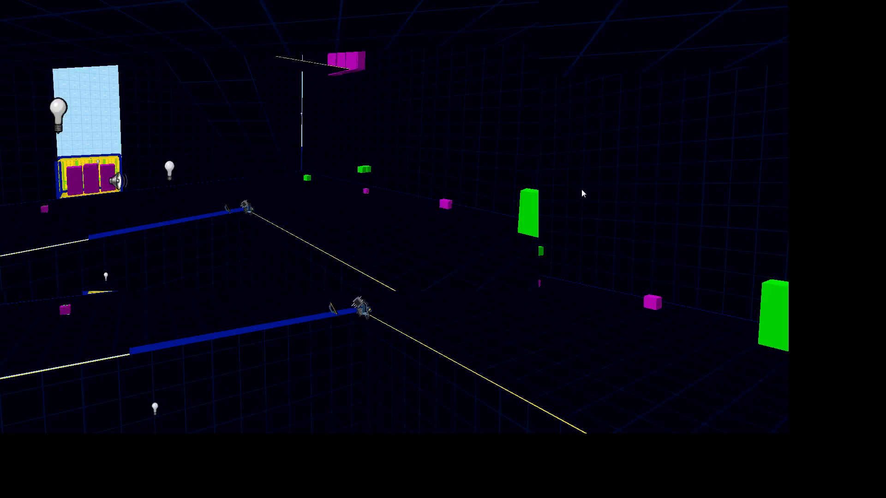
{"action": "key", "text": "z"}
{"action": "key", "text": "w"}
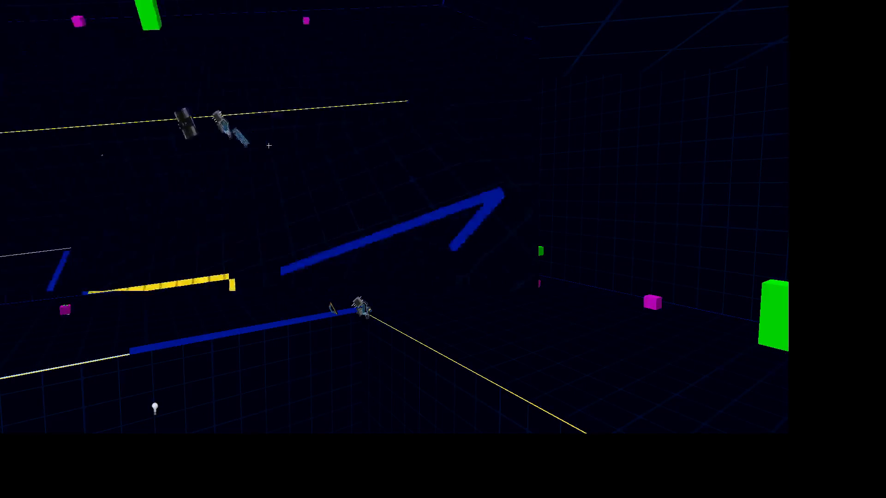
{"action": "key", "text": "w"}
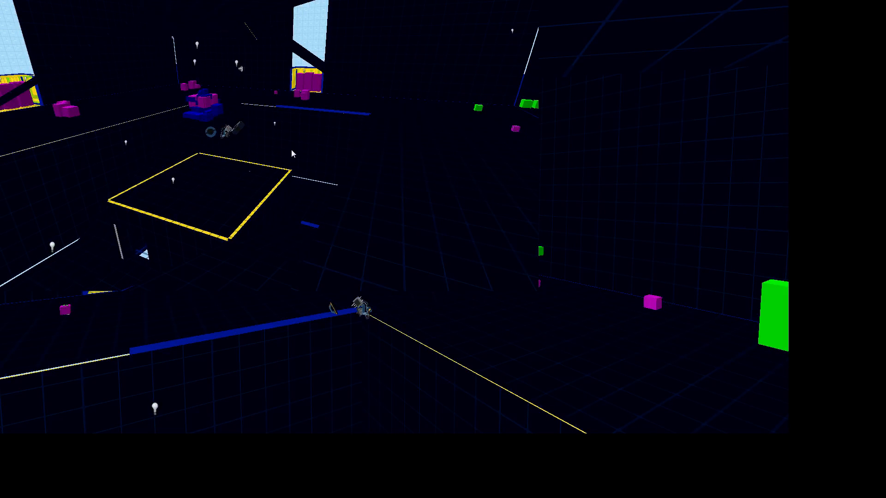
{"action": "key", "text": "z"}
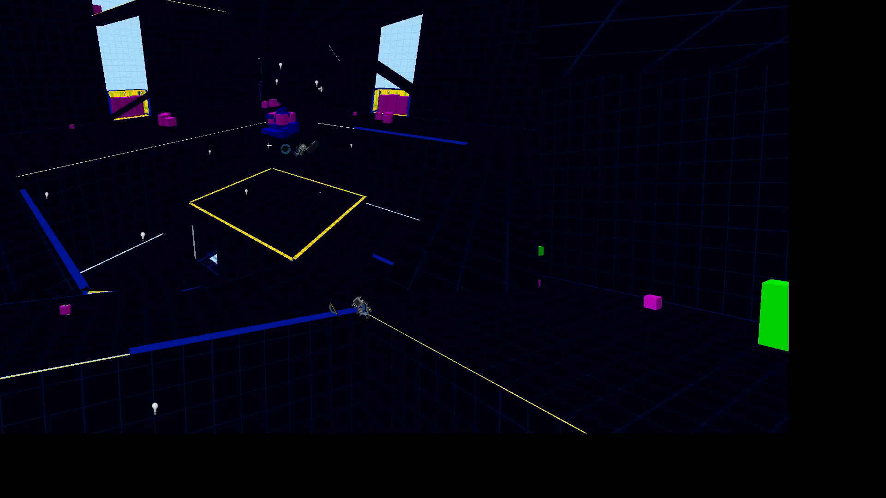
{"action": "key", "text": "w"}
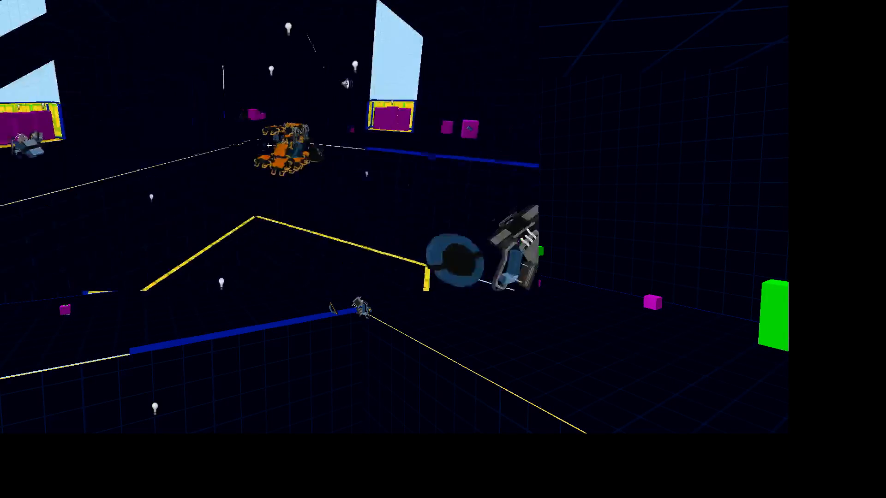
{"action": "key", "text": "s"}
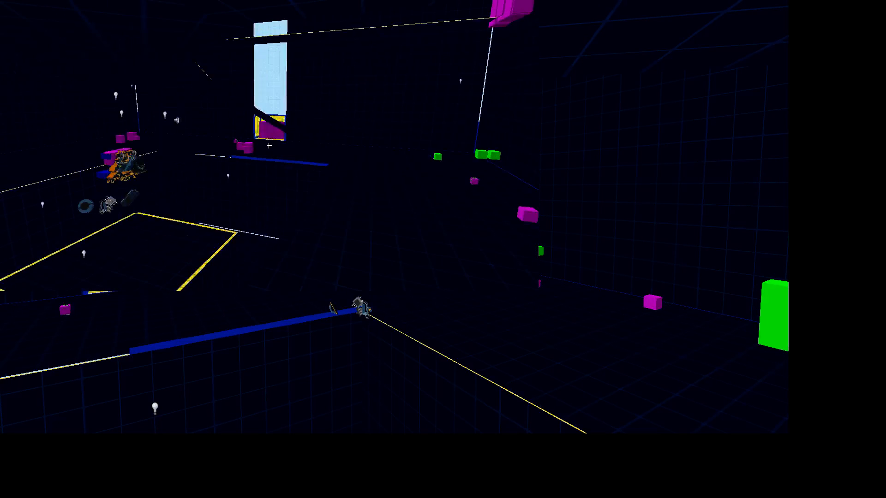
{"action": "key", "text": "z"}
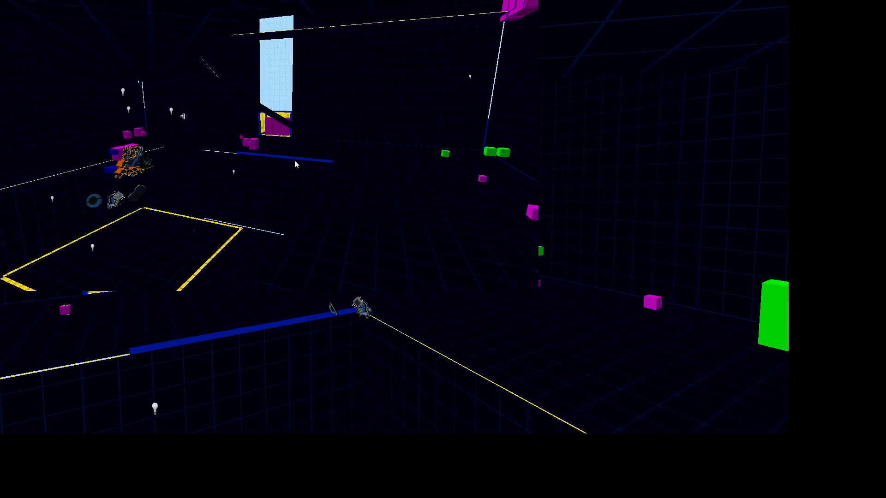
{"action": "key", "text": "z"}
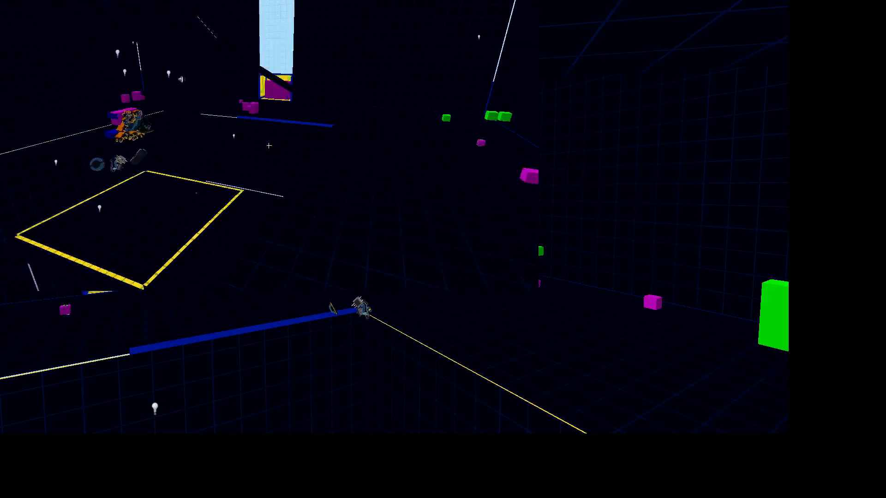
Step: Move the 3D camera back and sideways across the room to compare the pit with the windows and raised floor
{"action": "key", "text": "s"}
{"action": "key", "text": "w"}
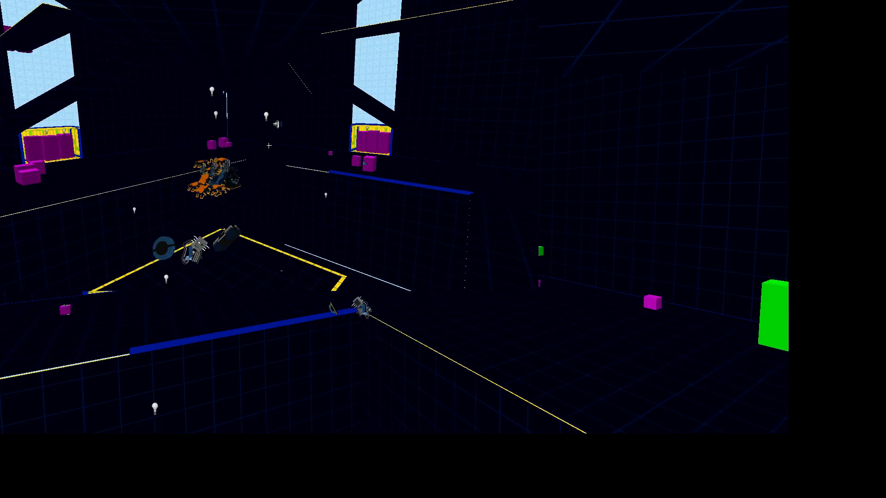
{"action": "key", "text": "s"}
{"action": "key", "text": "d"}
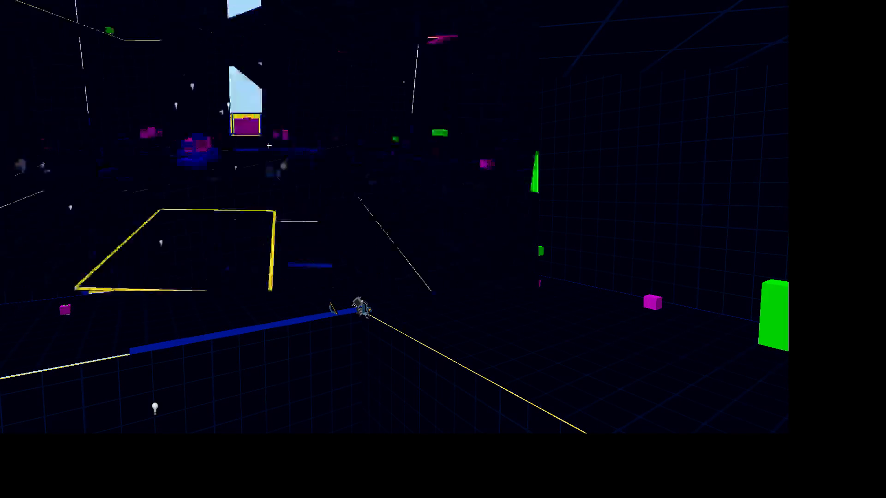
{"action": "key", "text": "d"}
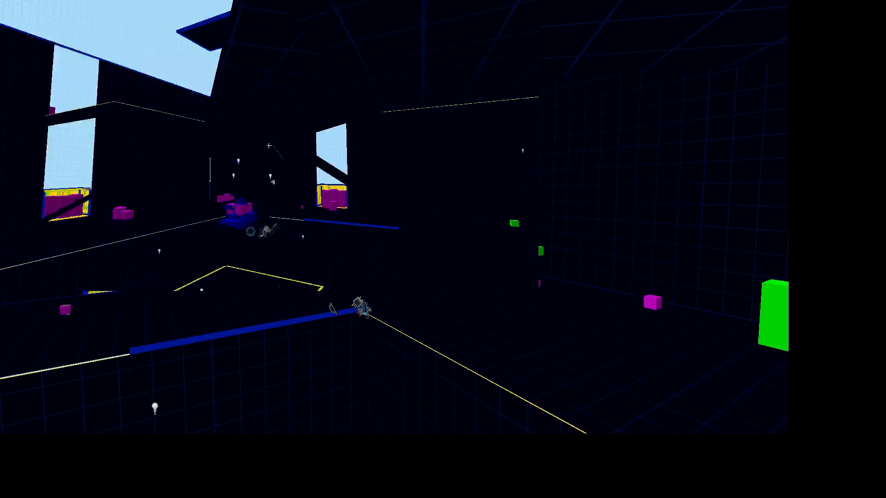
{"action": "key", "text": "a"}
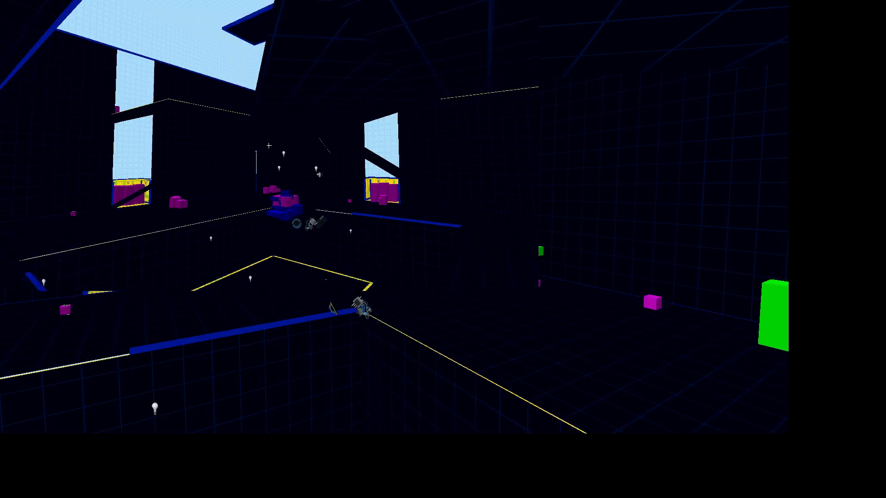
Step: Fly the 3D camera along the room to examine the pit's length, the overhead beams and the red wall
{"action": "key", "text": "w"}
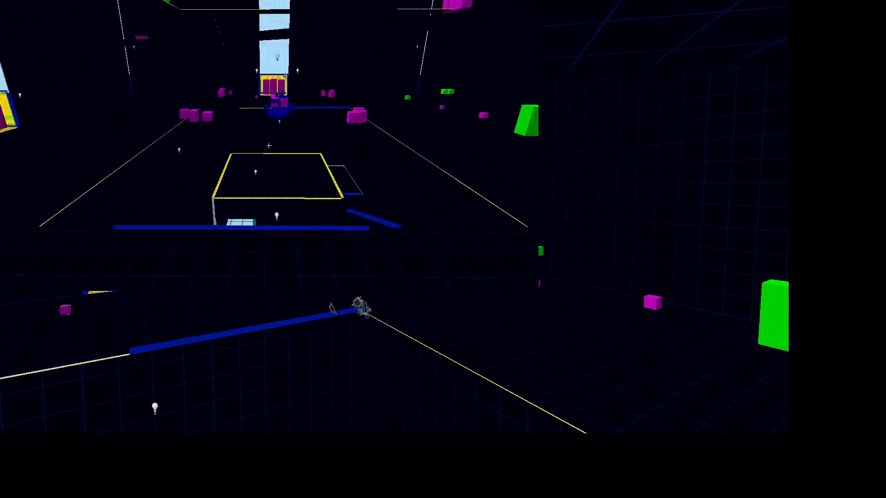
{"action": "key", "text": "w"}
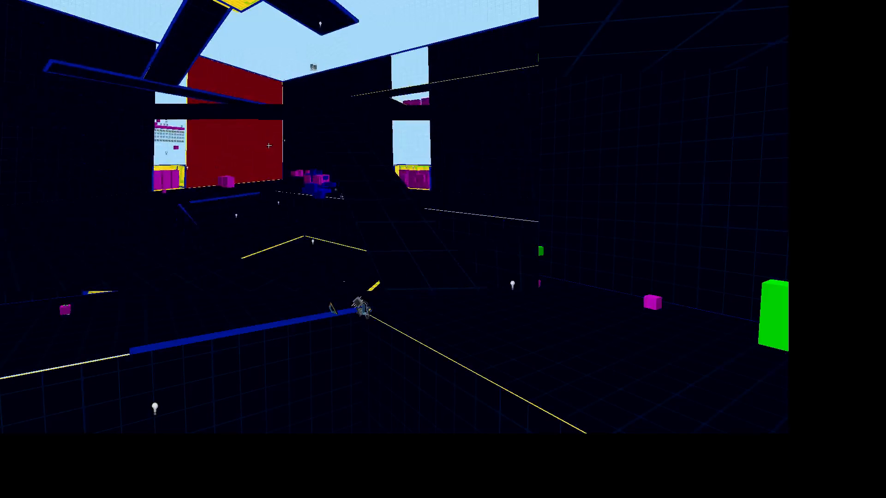
{"action": "key", "text": "z"}
{"action": "right_click_drag", "start_coordinate": [340, 115], "coordinate": [269, 146]}
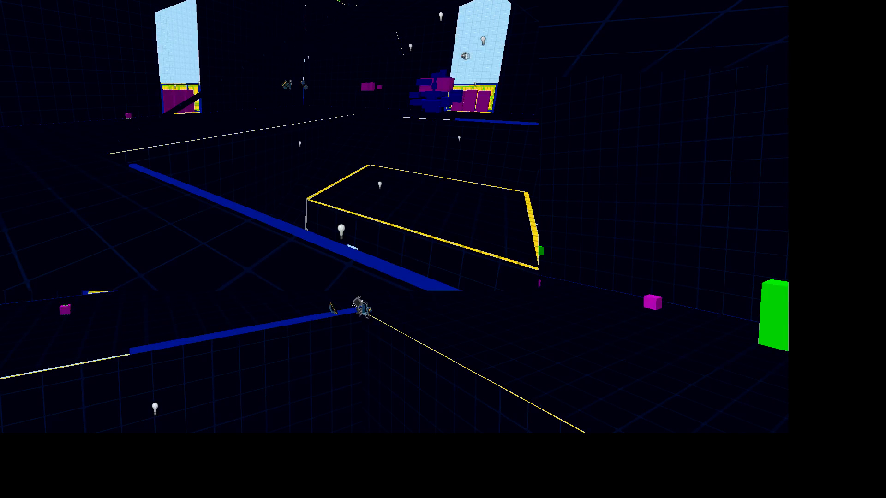
Step: Switch back to the Consortium playtest, resume play from the pause menu and jump
{"action": "key", "text": "Escape"}
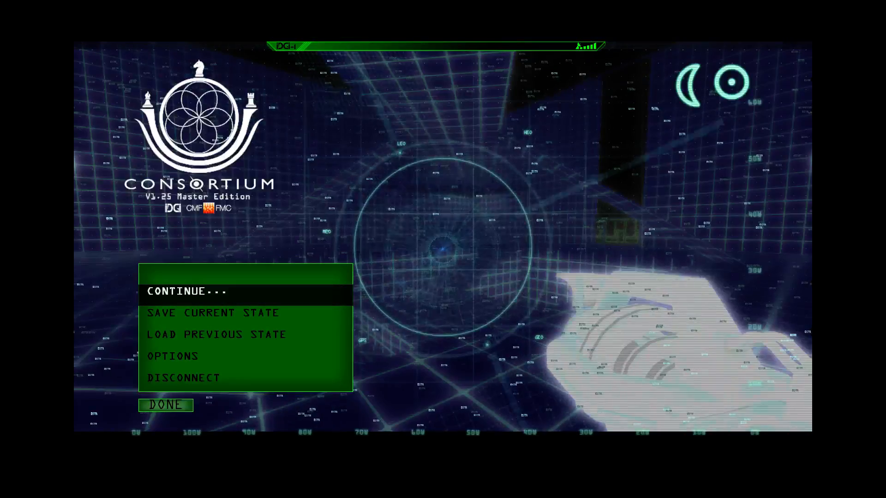
{"action": "key", "text": "Escape"}
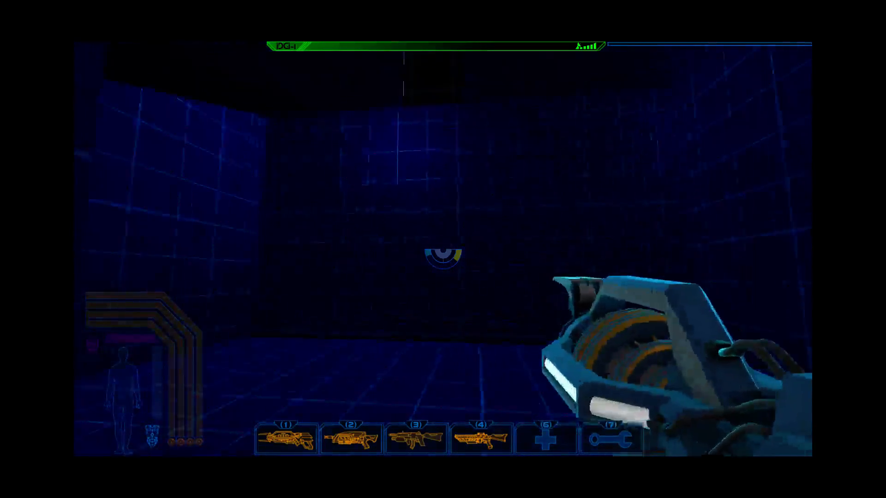
{"action": "key", "text": "space"}
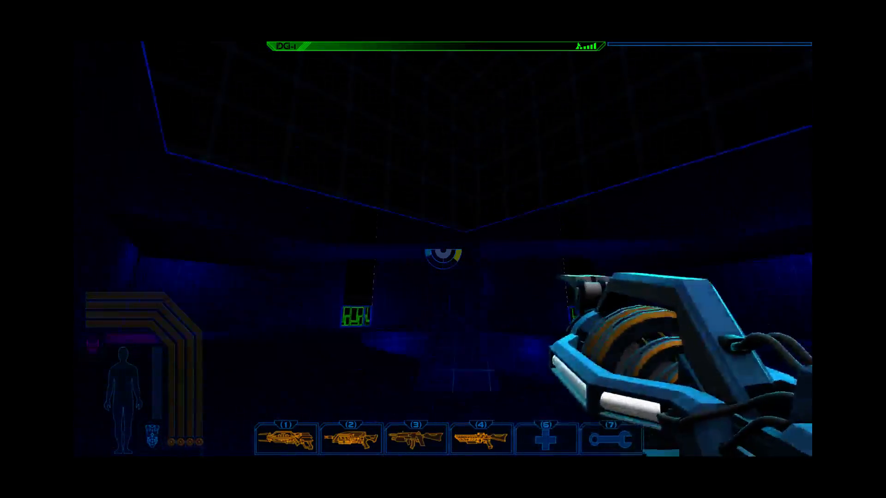
Step: Move around the room in the playtest to examine its corners, roof opening and window recesses from different heights
{"action": "key", "text": "w"}
{"action": "key", "text": "w"}
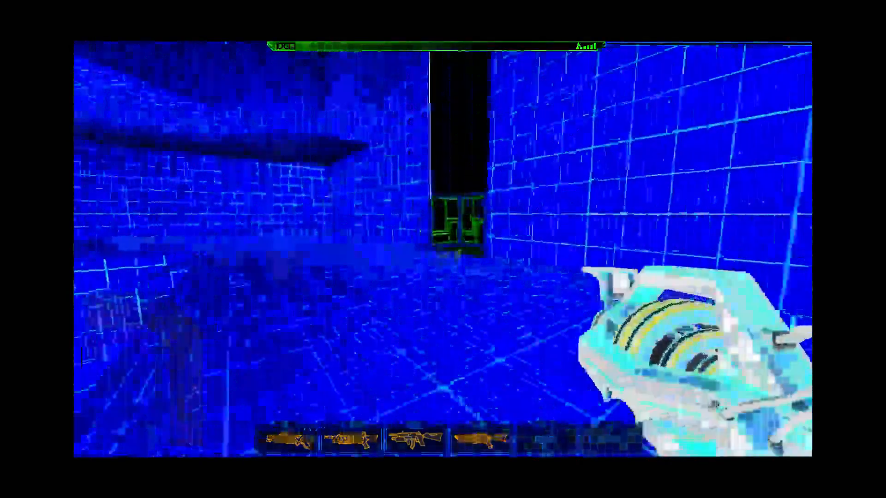
{"action": "key", "text": "w"}
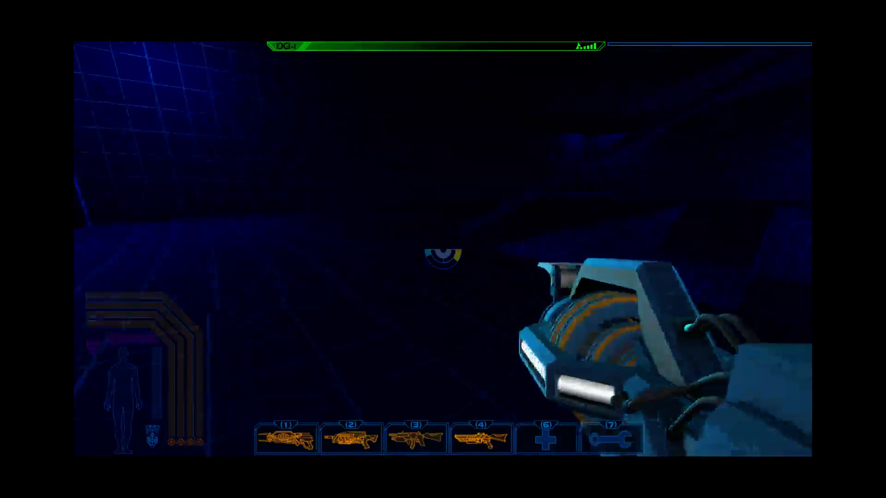
{"action": "key", "text": "w"}
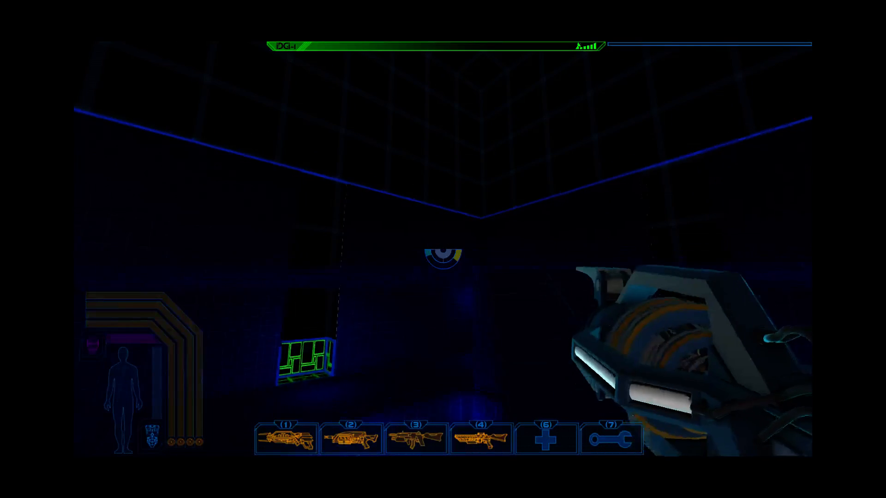
{"action": "key", "text": "w"}
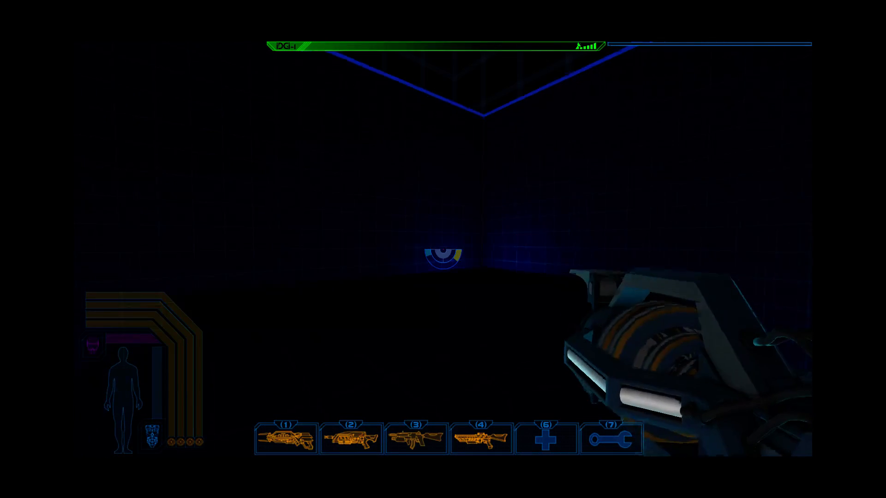
{"action": "key", "text": "w"}
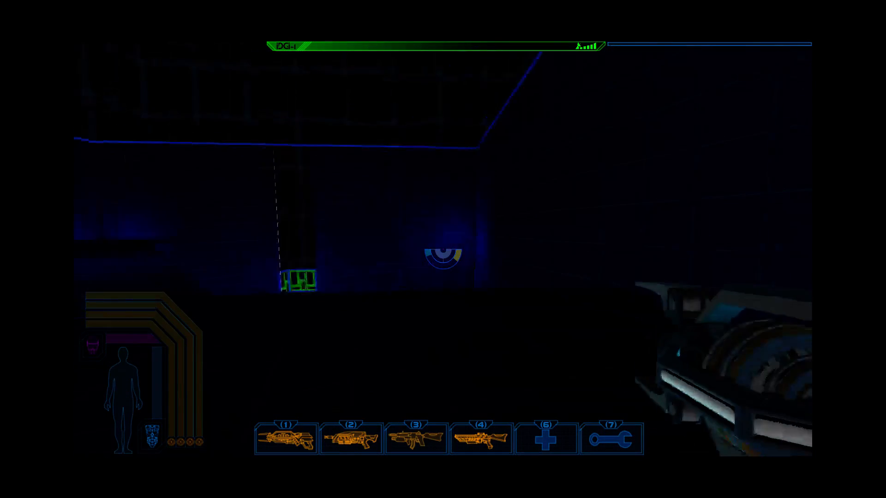
{"action": "key", "text": "w"}
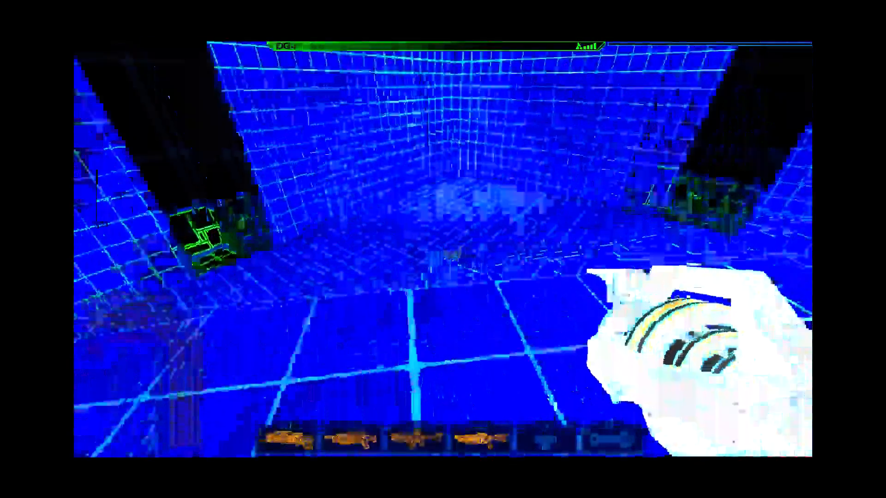
{"action": "key", "text": "w"}
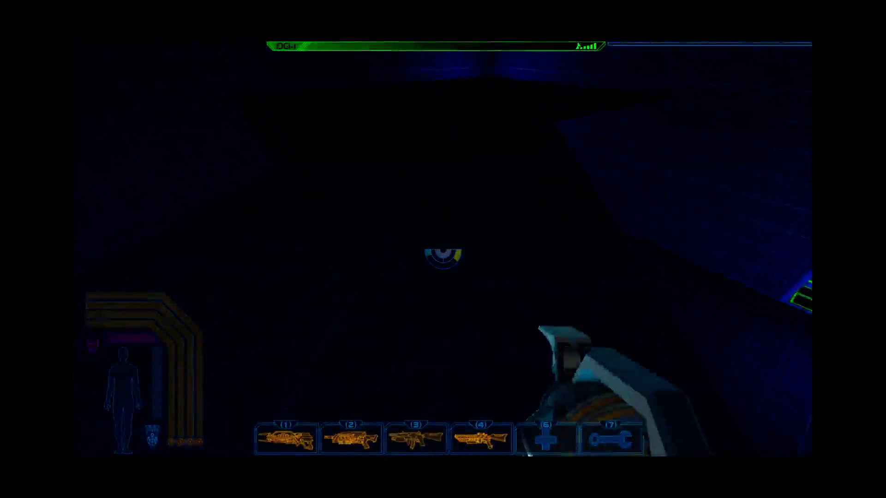
{"action": "key", "text": "w"}
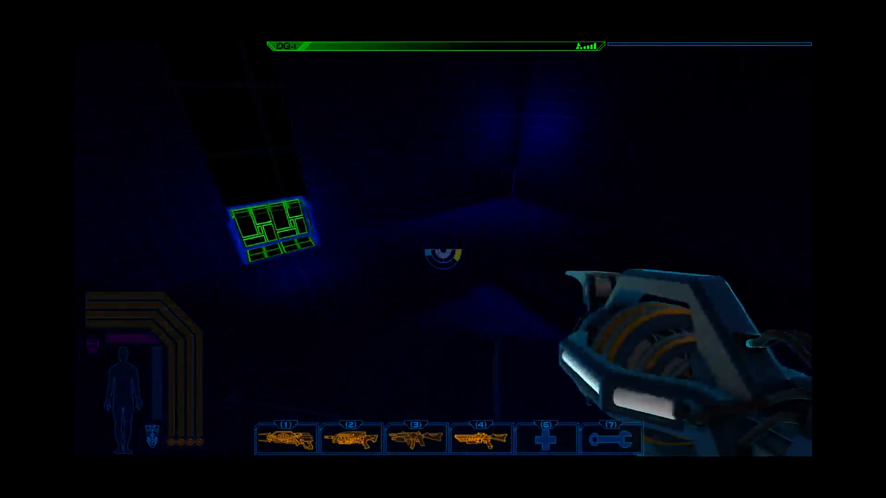
{"action": "key", "text": "w"}
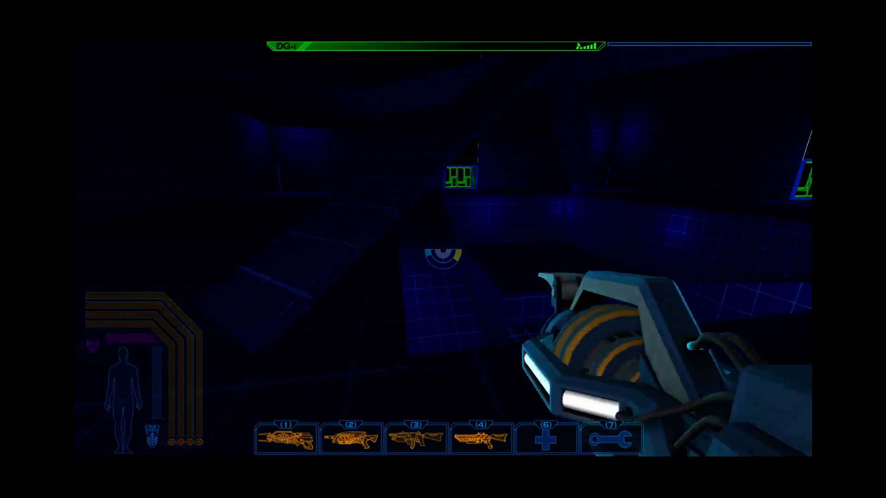
Step: Walk around the long ramp beside the sunken pit to examine its slope, the overhead beams and the adjoining corner
{"action": "key", "text": "a"}
{"action": "key", "text": "w"}
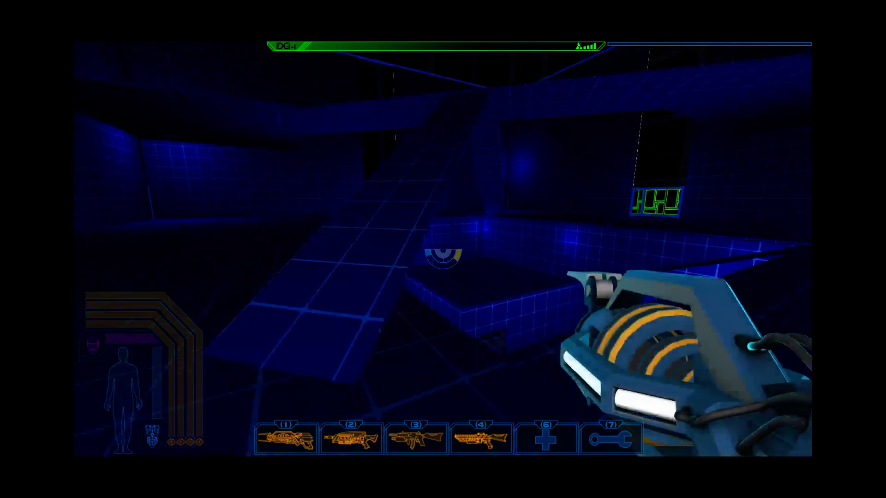
{"action": "key", "text": "d"}
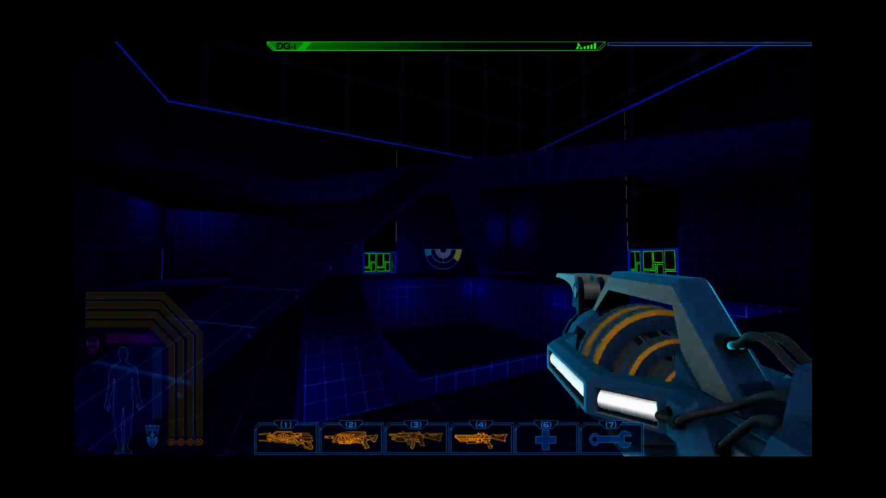
{"action": "key", "text": "w"}
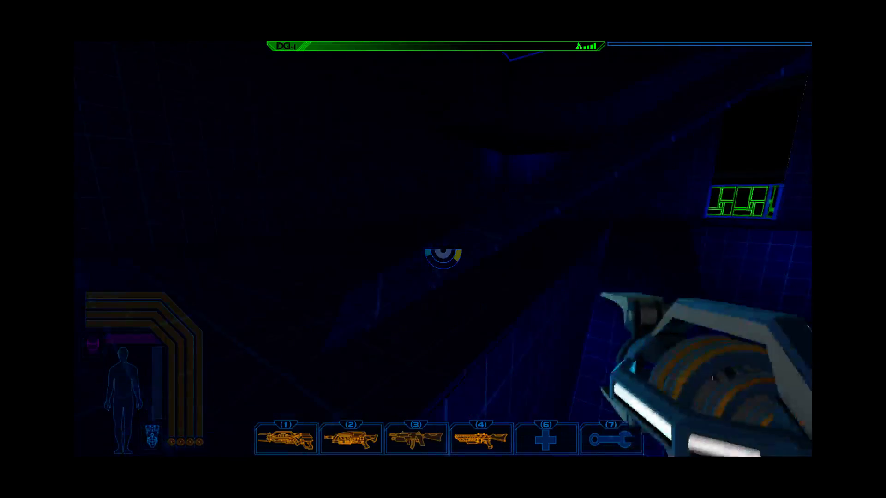
{"action": "key", "text": "w"}
{"action": "key", "text": "w"}
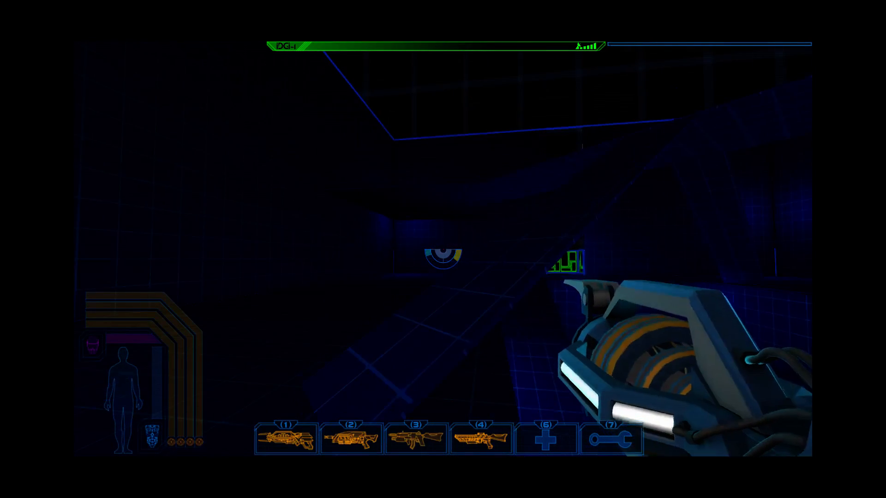
{"action": "key", "text": "w"}
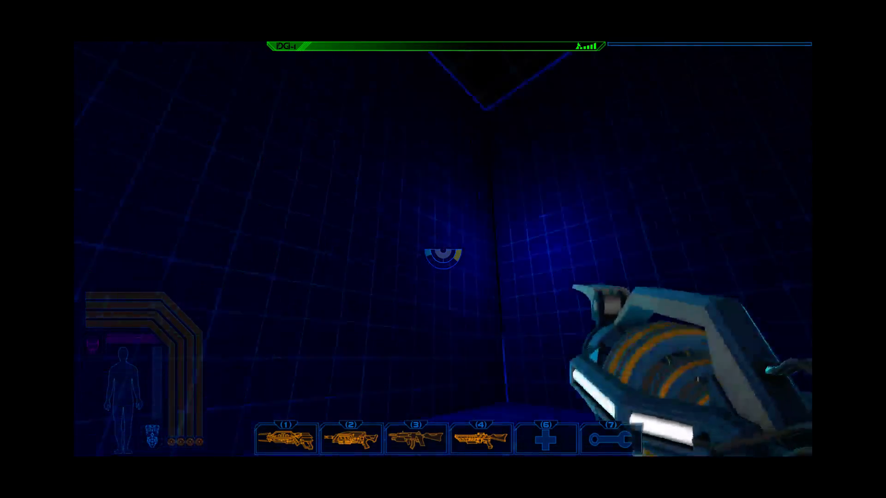
Step: Walk out of the corner and around the room to examine the wall, the window recess and the sunken pit's edge
{"action": "key", "text": "w"}
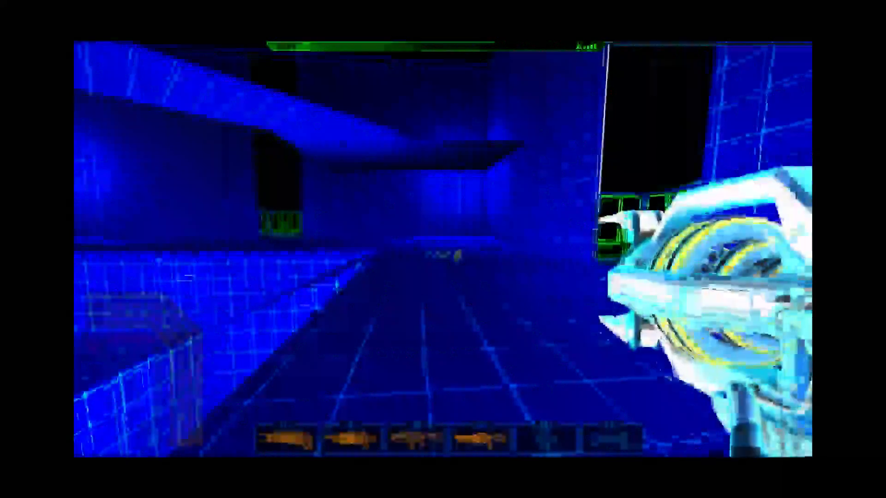
{"action": "key", "text": "w"}
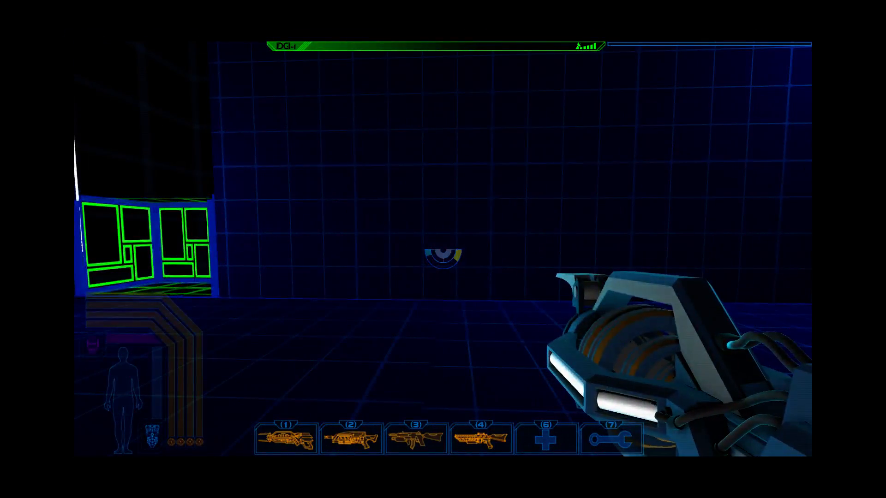
{"action": "key", "text": "w"}
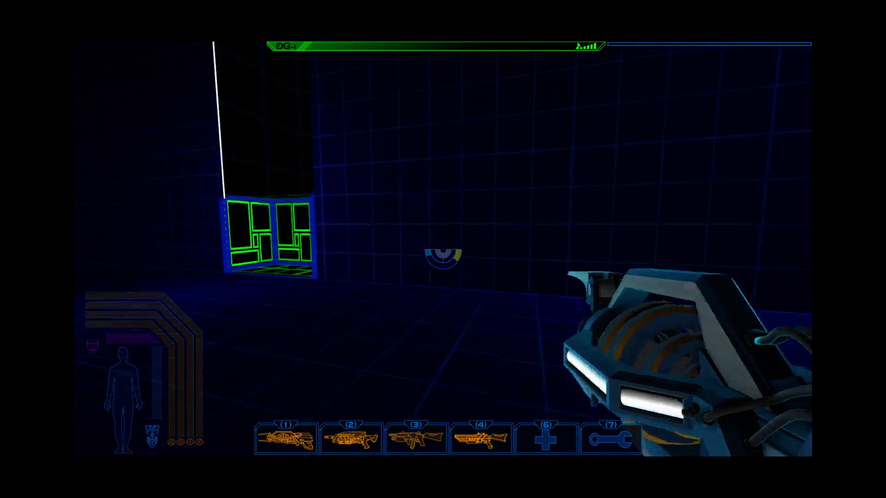
{"action": "key", "text": "w"}
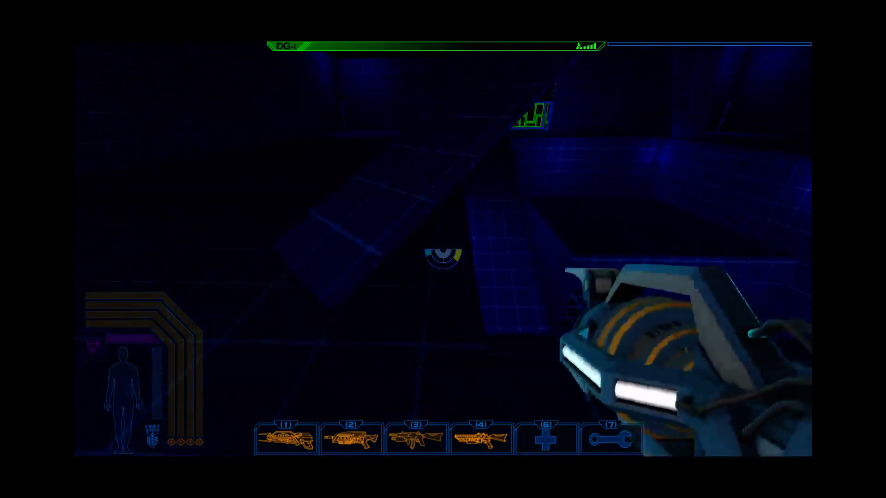
{"action": "key", "text": "w"}
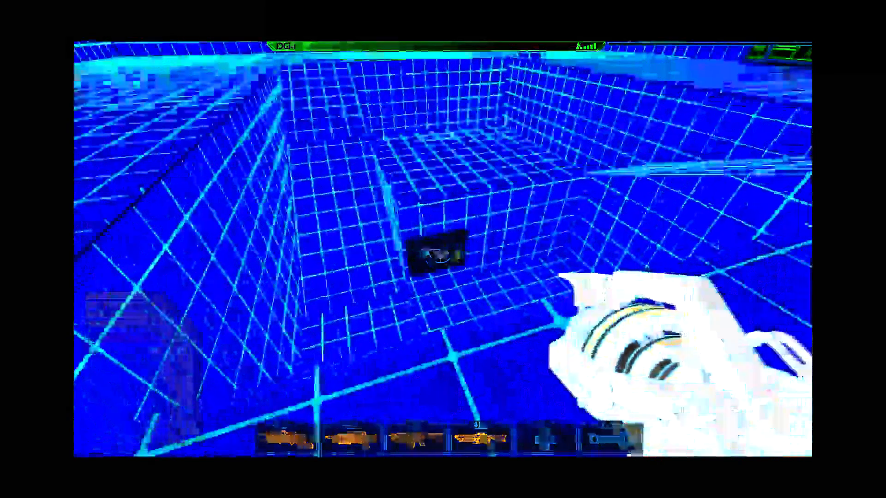
Step: Jump toward the roof opening and back away from the pit to judge its depth, the ramp and the beams
{"action": "key", "text": "w"}
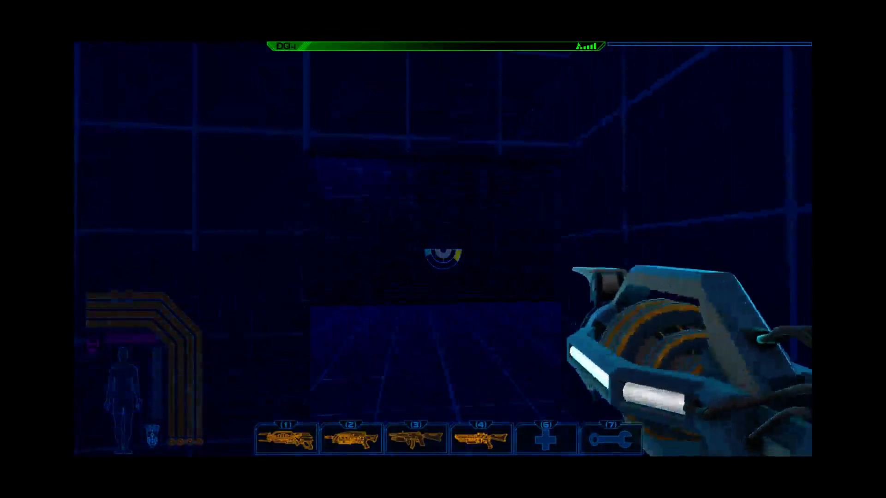
{"action": "key", "text": "space"}
{"action": "key", "text": "space"}
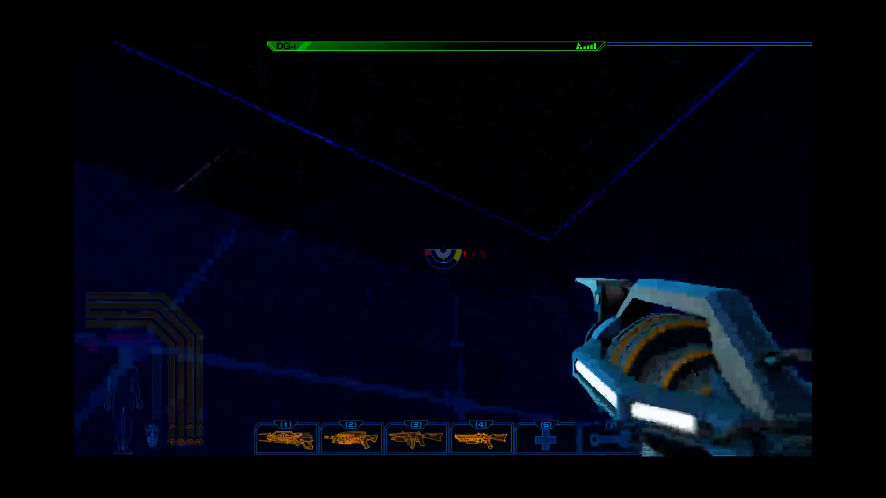
{"action": "key", "text": "w"}
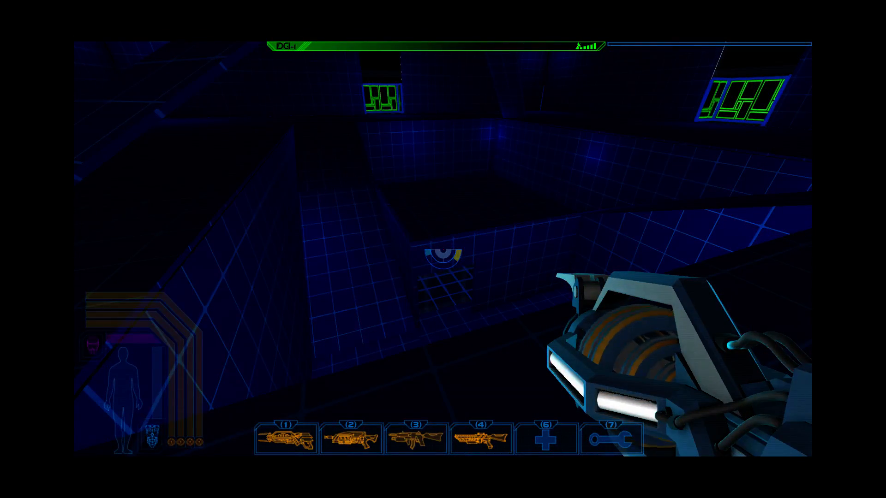
{"action": "key", "text": "s"}
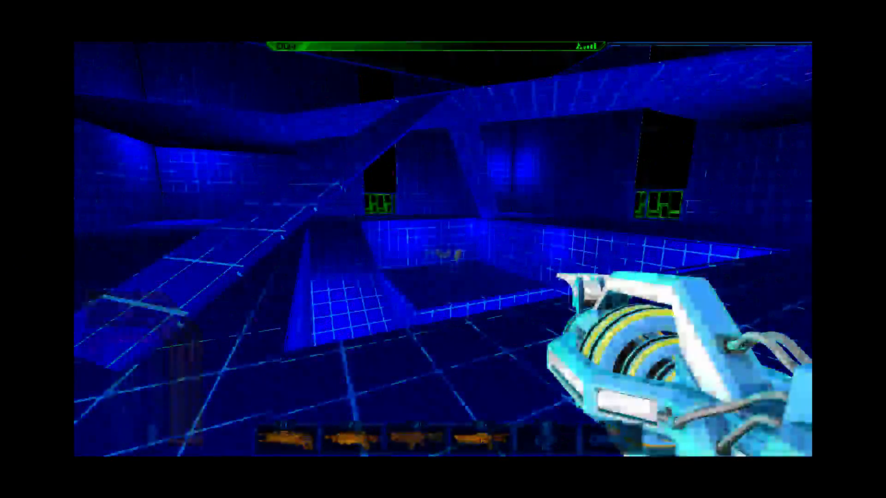
Step: Return to the level editor and fly the 3D camera around the pit, the red wall and the window recesses
{"action": "key", "text": "Escape"}
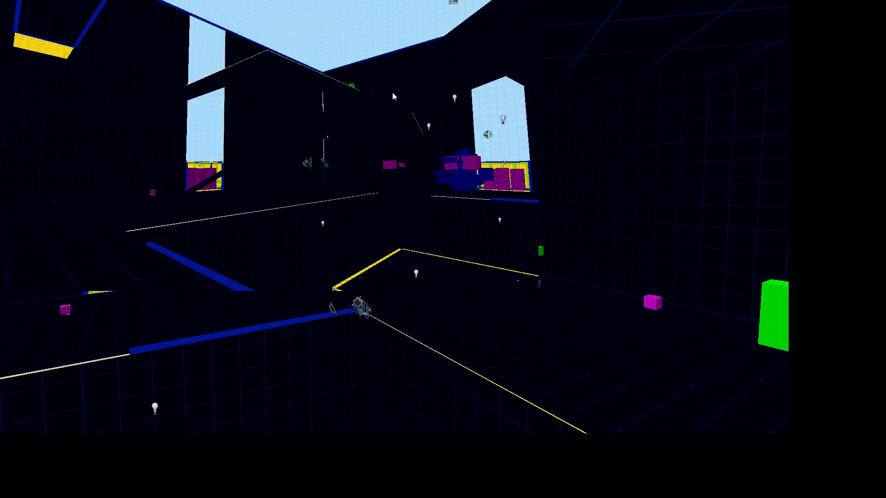
{"action": "key", "text": "z"}
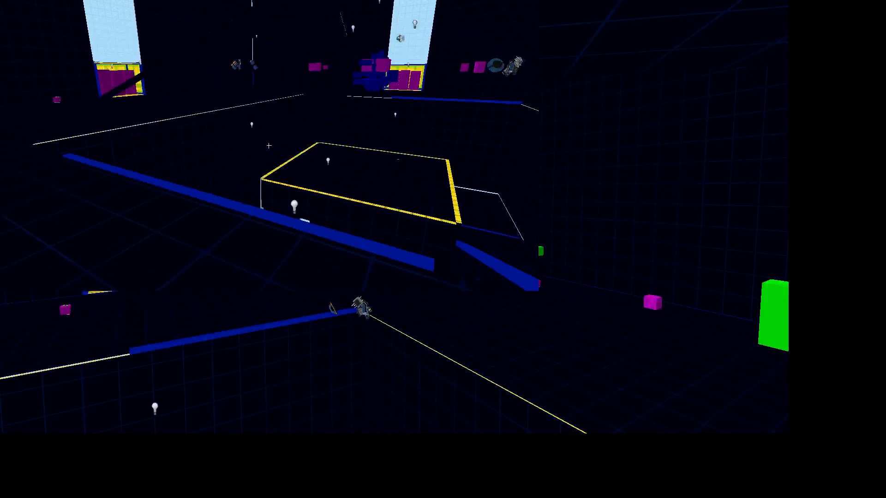
{"action": "key", "text": "z"}
{"action": "key", "text": "shift+z"}
{"action": "key", "text": "z"}
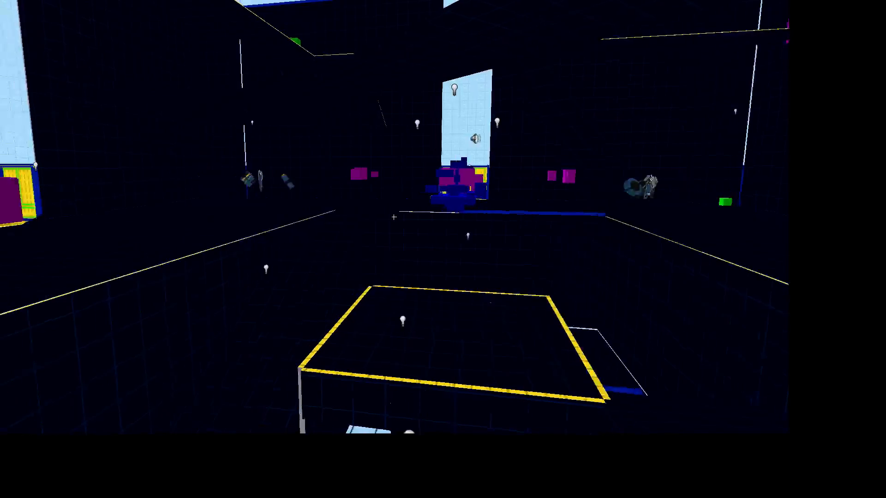
{"action": "key", "text": "s"}
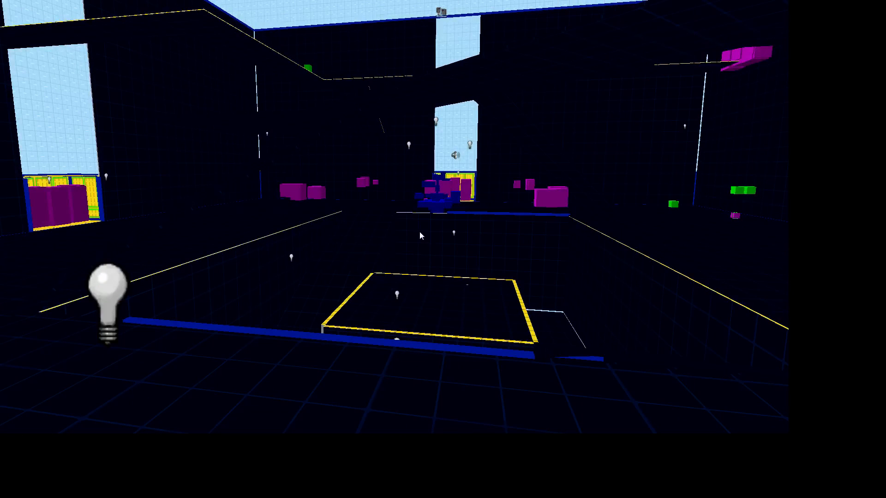
{"action": "key", "text": "z"}
{"action": "key", "text": "d"}
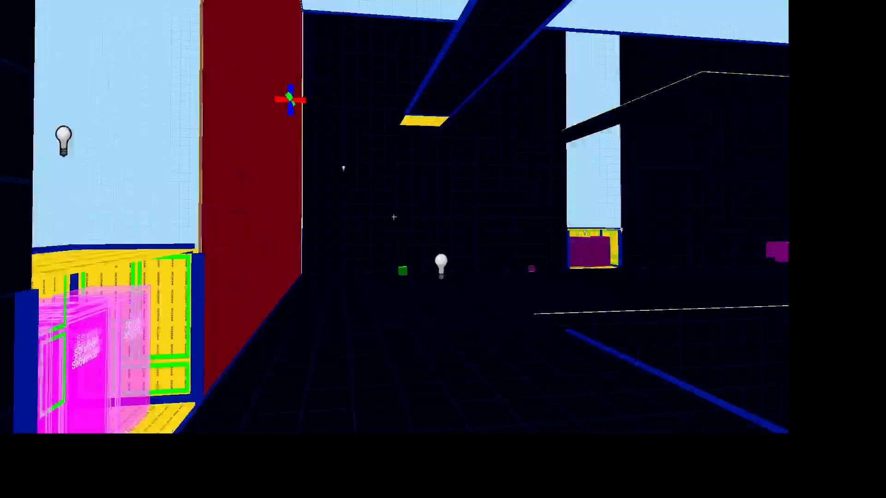
{"action": "key", "text": "w"}
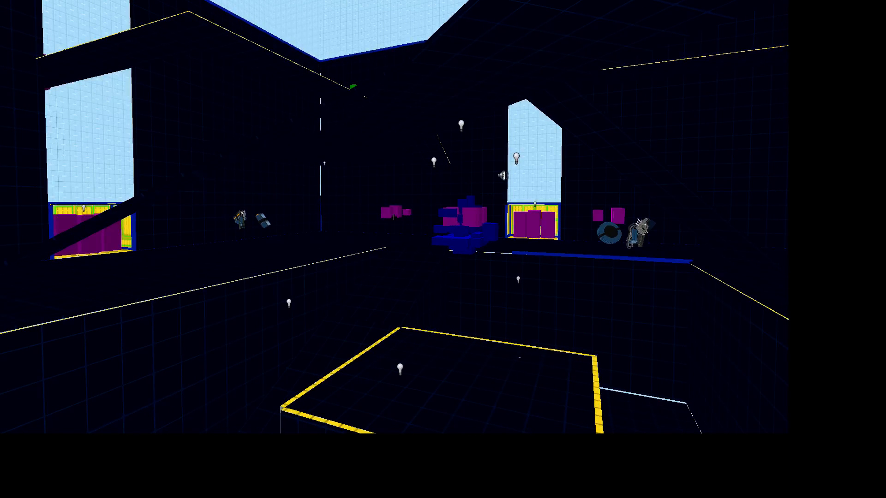
Step: Examine the yellow-edged platform in the pit and the overhead beams from below in the 3D view
{"action": "key", "text": "a"}
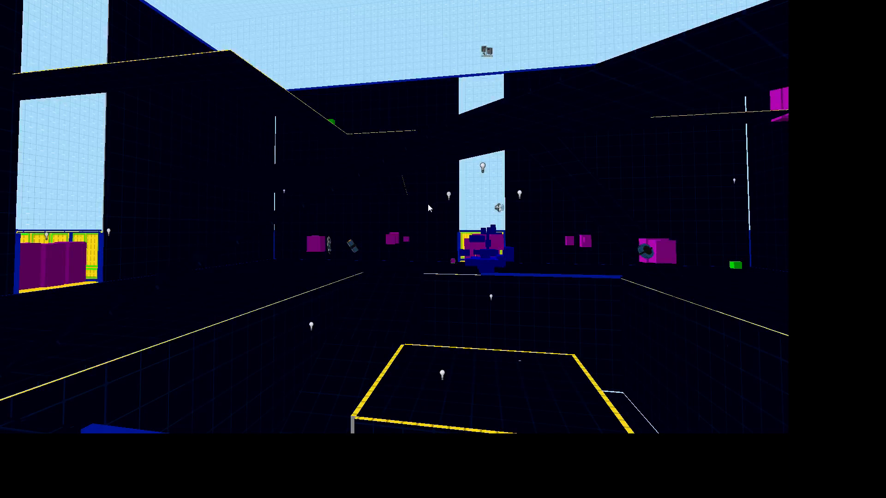
{"action": "key", "text": "z"}
{"action": "key", "text": "a"}
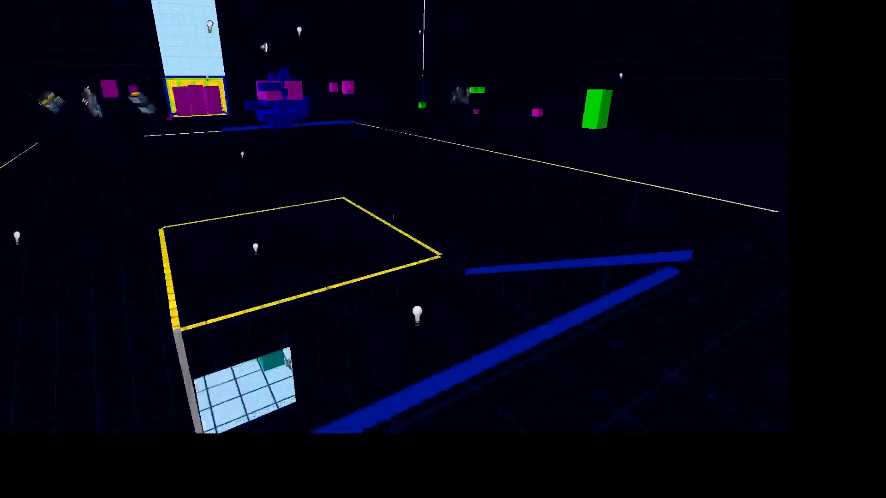
{"action": "key", "text": "d"}
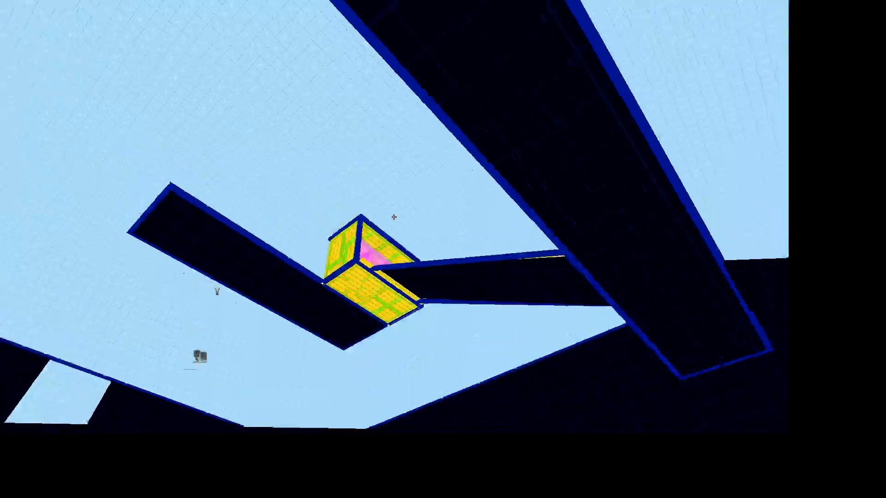
{"action": "key", "text": "z"}
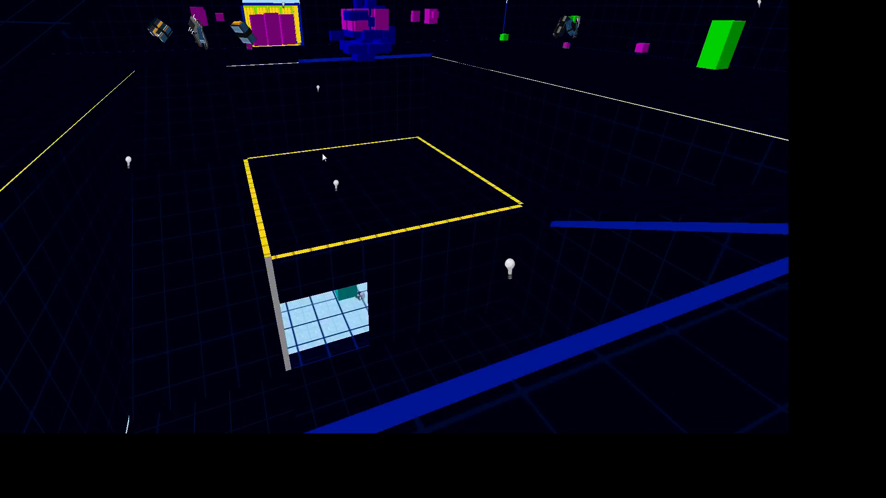
Step: Switch back to the Consortium playtest, resume play and view the Shock Absorber Node's details in the inventory
{"action": "key", "text": "Escape"}
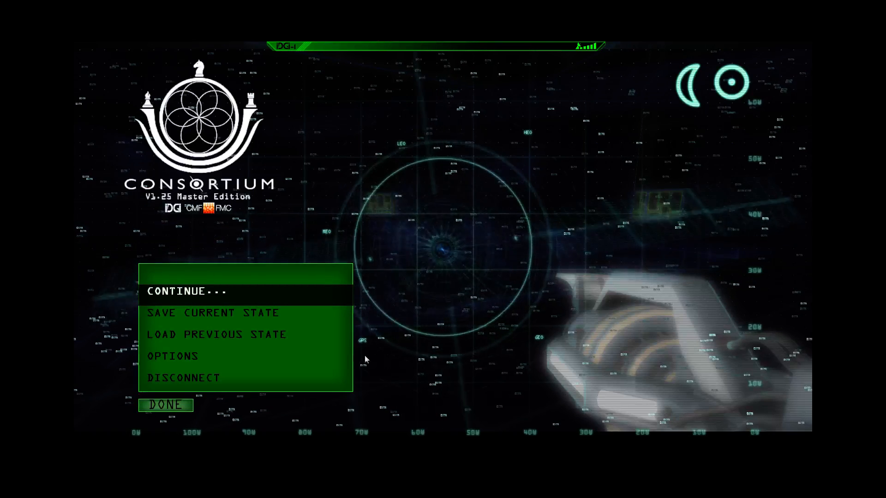
{"action": "left_click", "coordinate": [256, 301]}
{"action": "key", "text": "w"}
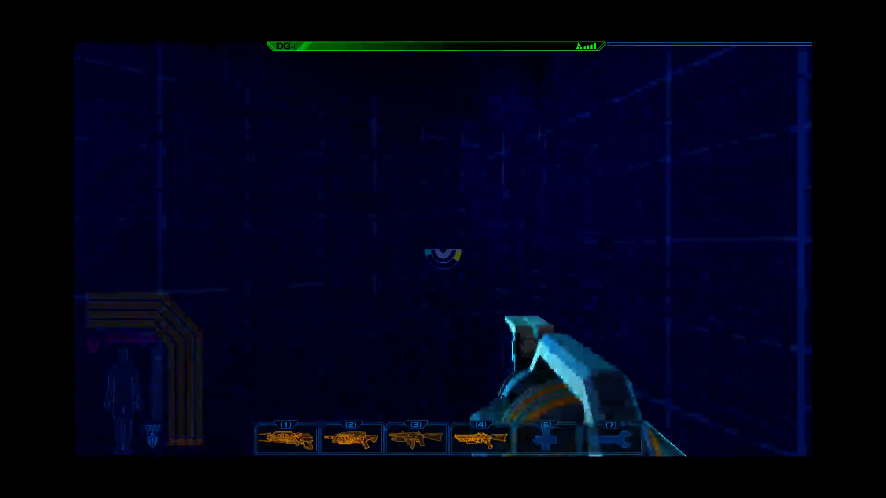
{"action": "key", "text": "Tab"}
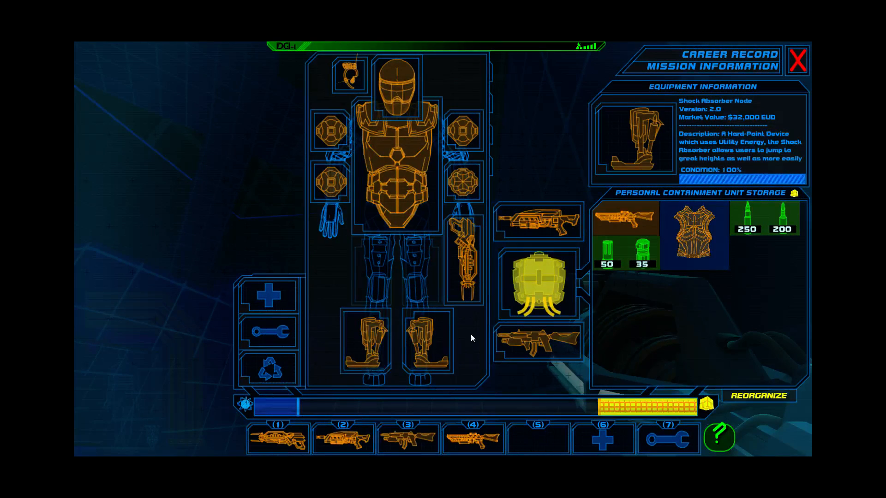
{"action": "key", "text": "Tab"}
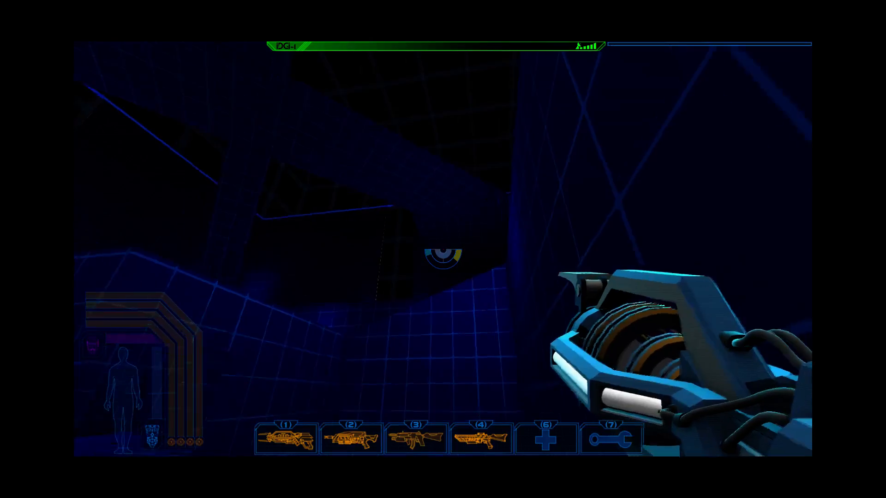
Step: Jump repeatedly from the sunken pit to test the jump height against the ledges and overhead beams
{"action": "key", "text": "space"}
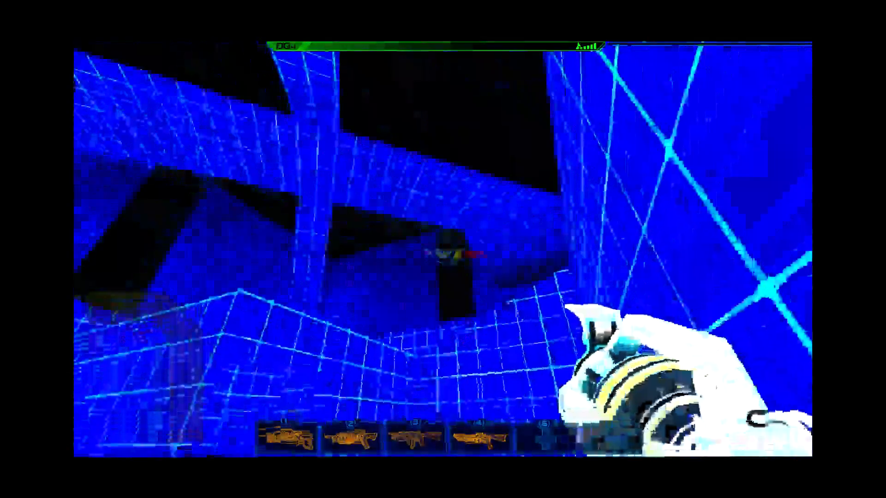
{"action": "key", "text": "space"}
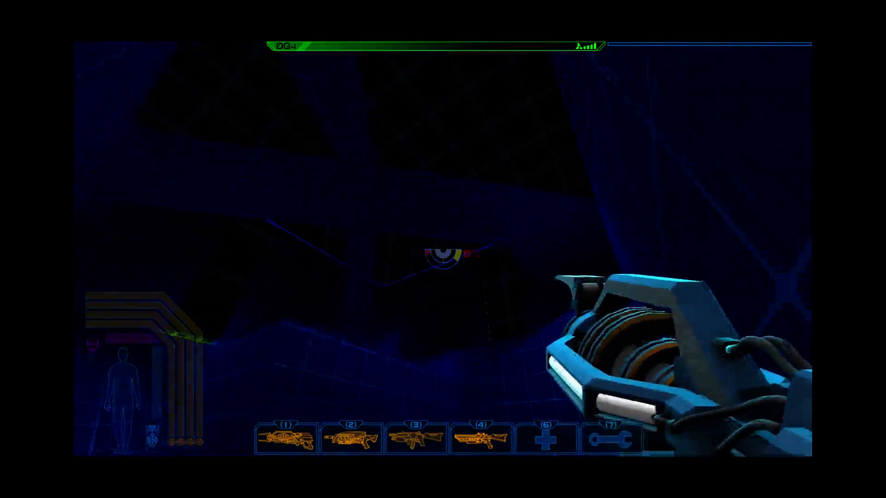
{"action": "key", "text": "space"}
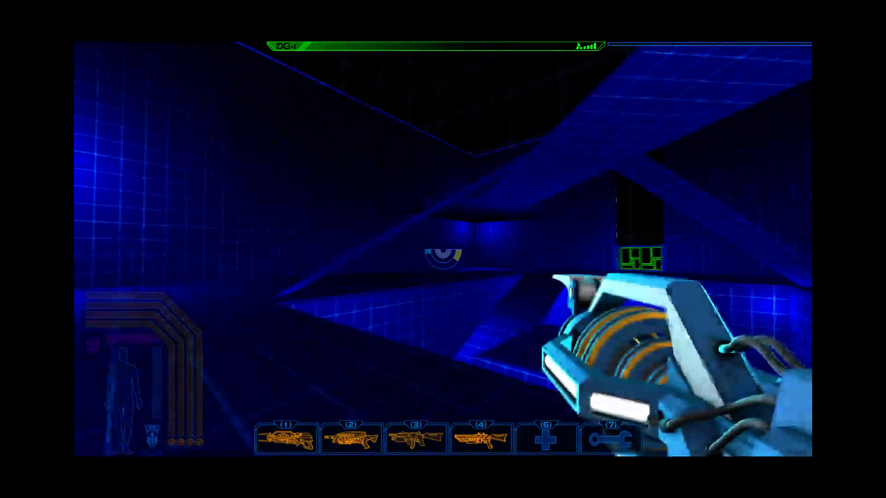
Step: Return to the level editor and select the long overhead beam from above in the 3D view
{"action": "key", "text": "Escape"}
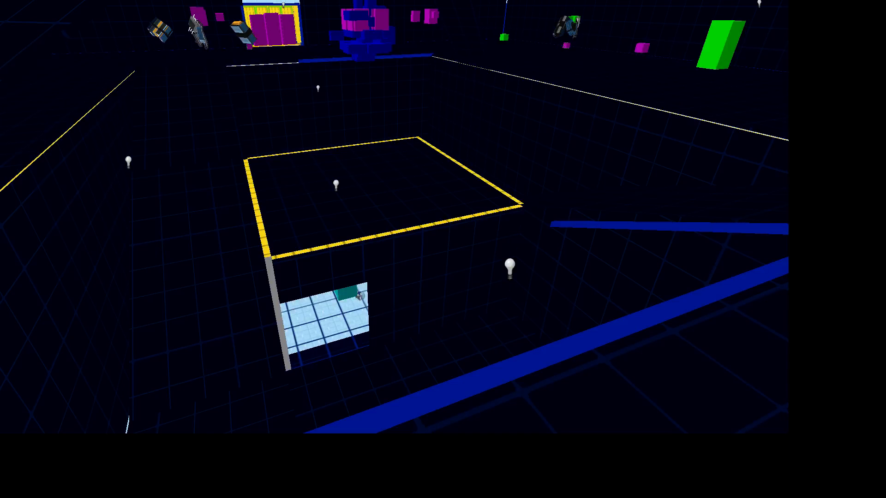
{"action": "key", "text": "z"}
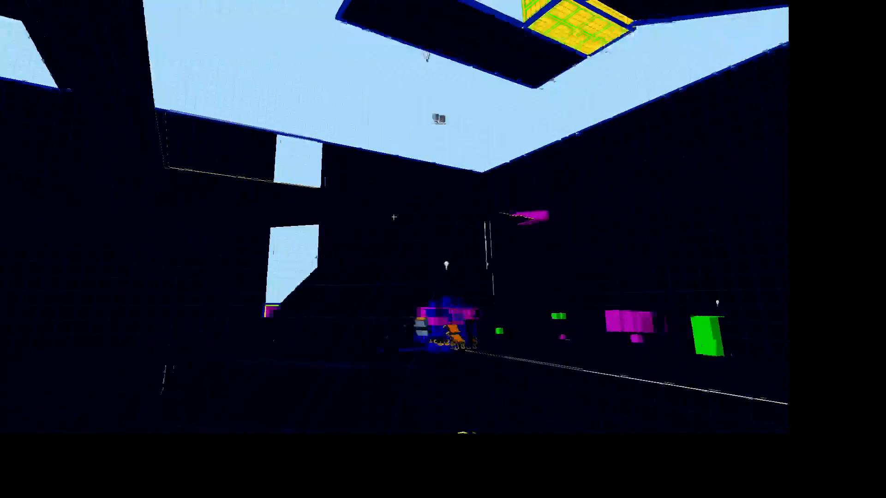
{"action": "key", "text": "z"}
{"action": "left_click", "coordinate": [464, 215]}
{"action": "key", "text": "z"}
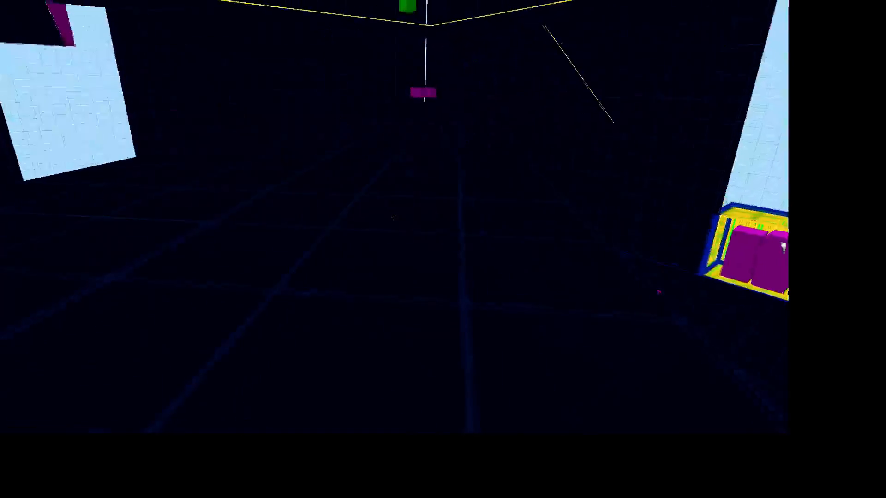
{"action": "key", "text": "z"}
{"action": "left_click", "coordinate": [414, 219], "text": "ctrl"}
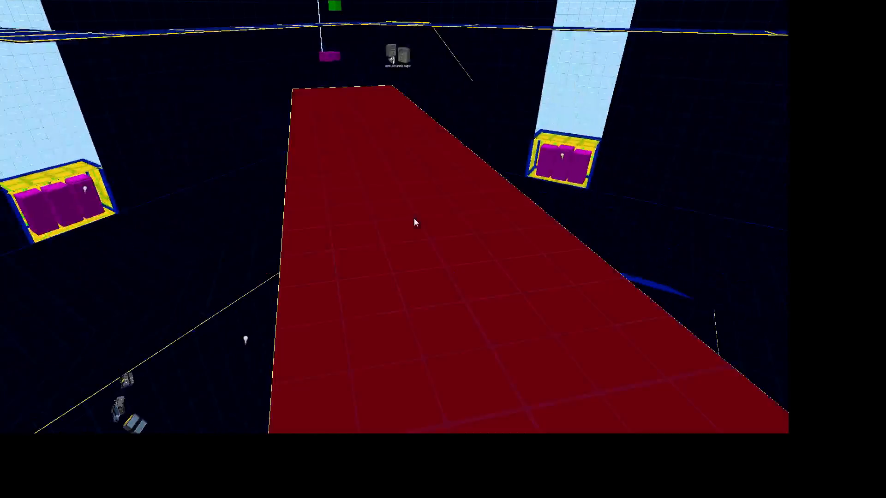
Step: Add the adjoining beam sections to the selection in the 3D view
{"action": "key", "text": "d"}
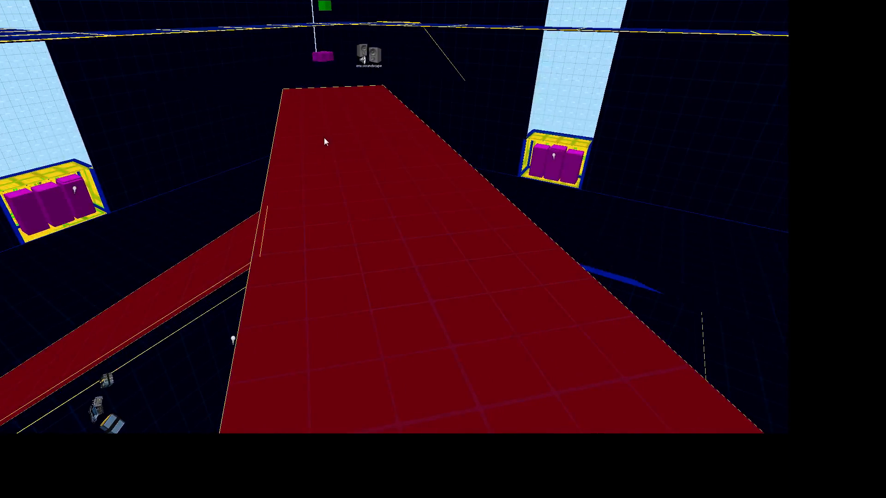
{"action": "key", "text": "z"}
{"action": "key", "text": "d"}
{"action": "key", "text": "z"}
{"action": "left_click", "coordinate": [478, 240], "text": "ctrl"}
{"action": "key", "text": "z"}
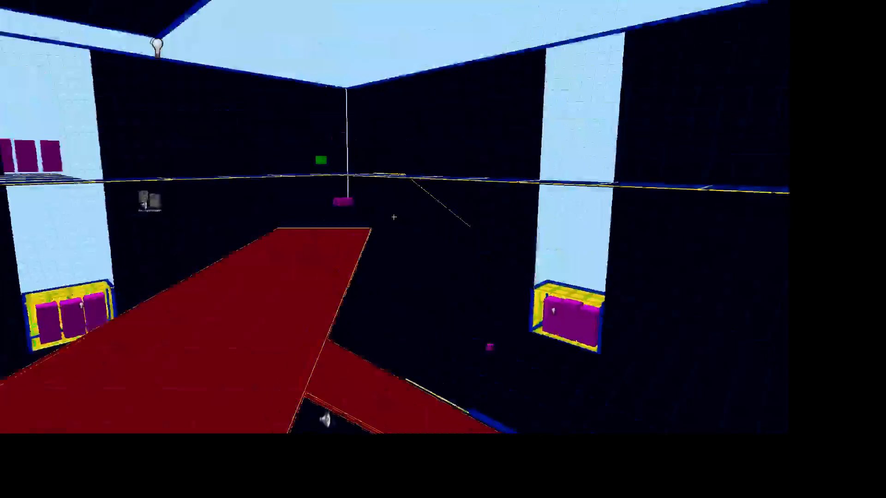
Step: Add the remaining connected beam to the selection and view the selected beams and ramp together above the pit
{"action": "key", "text": "w"}
{"action": "key", "text": "z"}
{"action": "left_click", "coordinate": [383, 263], "text": "ctrl"}
{"action": "key", "text": "z"}
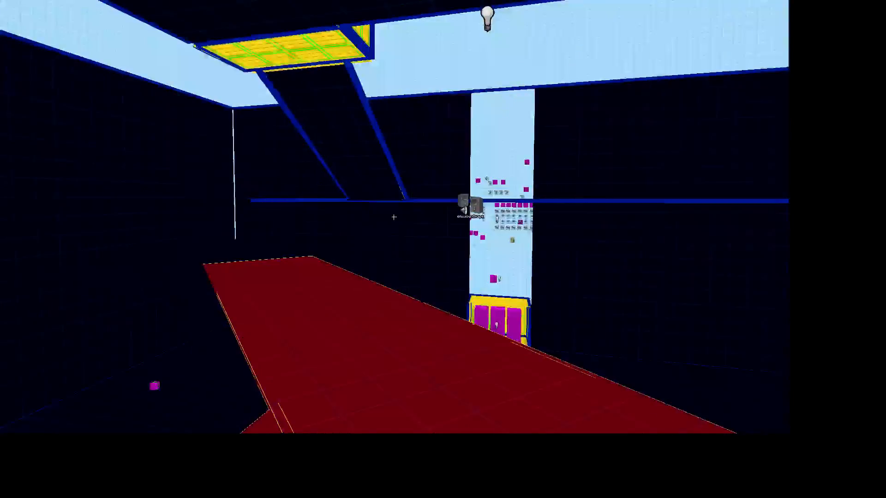
{"action": "key", "text": "z"}
{"action": "key", "text": "z"}
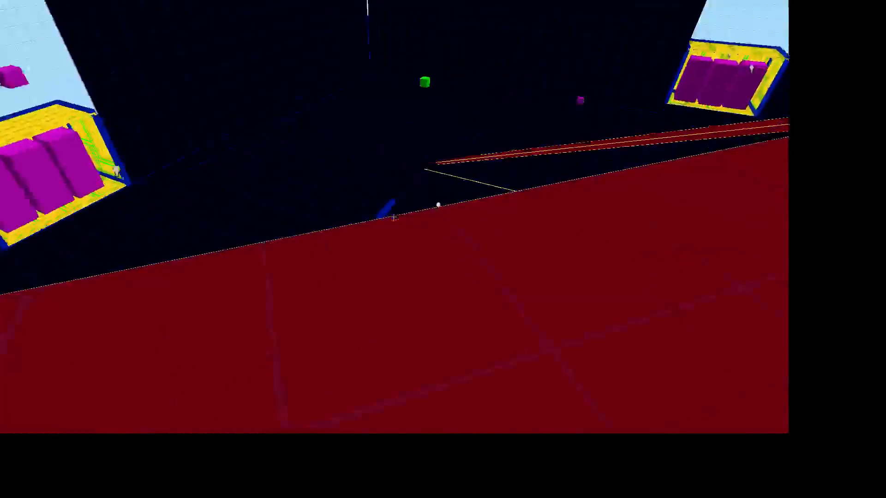
{"action": "key", "text": "z"}
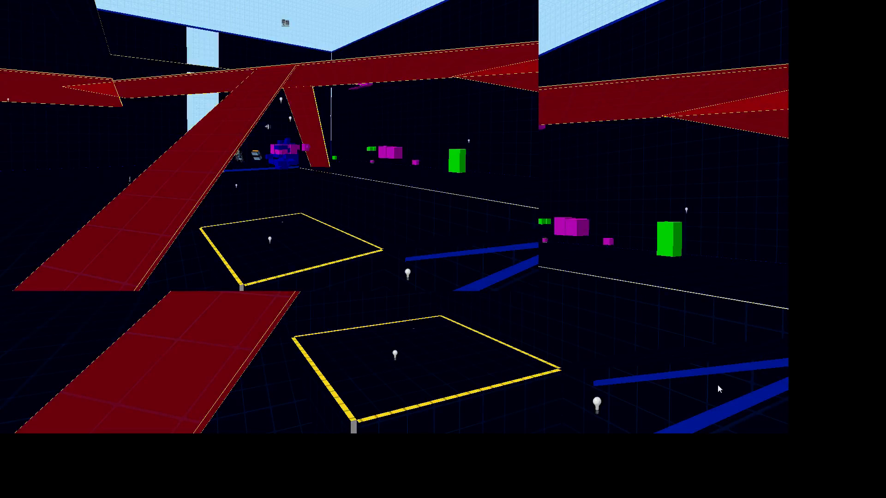
Step: Lower the selected overhead beams and ramps as one group inside the room using the enlarged 2D side view
{"action": "key", "text": "shift+z"}
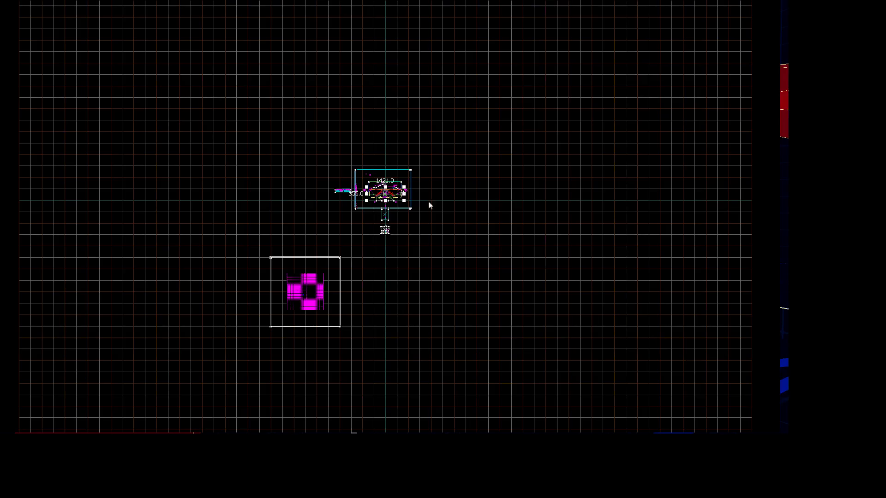
{"action": "scroll", "coordinate": [430, 205], "scroll_direction": "up", "scroll_amount": 6}
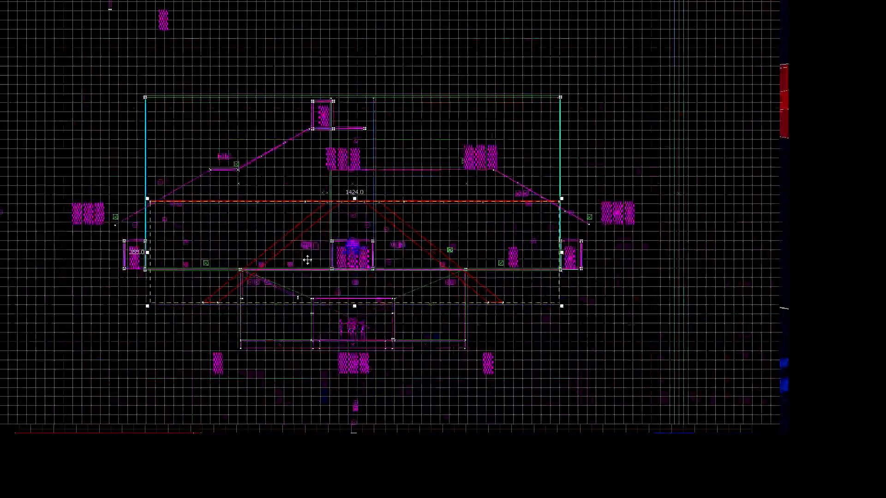
{"action": "scroll", "coordinate": [312, 259], "scroll_direction": "up", "scroll_amount": 2}
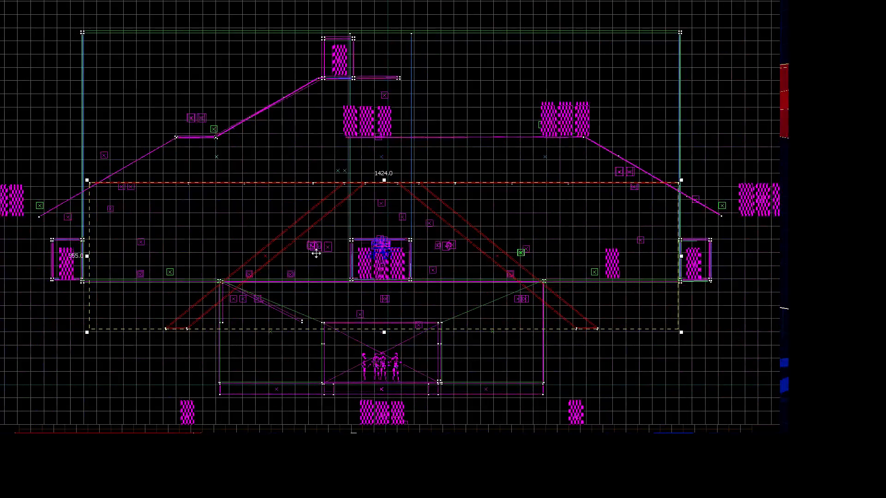
{"action": "scroll", "coordinate": [316, 253], "scroll_direction": "down", "scroll_amount": 1}
{"action": "scroll", "coordinate": [386, 211], "scroll_direction": "up", "scroll_amount": 8}
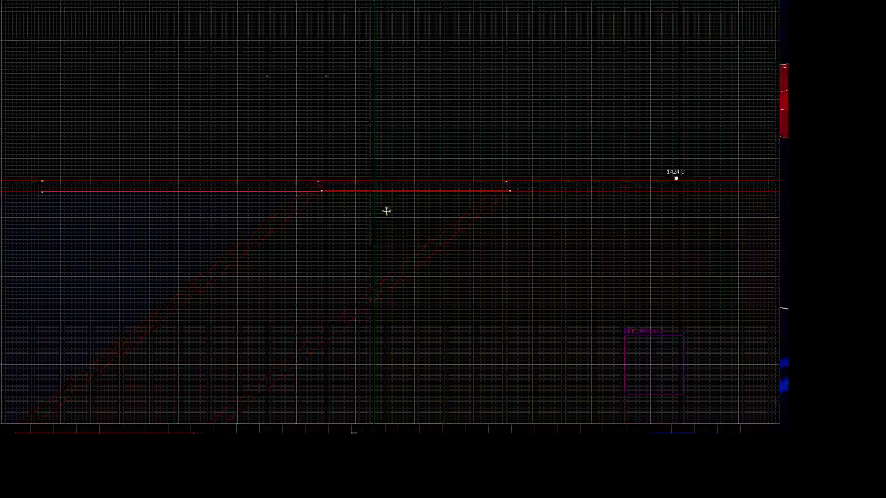
{"action": "scroll", "coordinate": [386, 211], "scroll_direction": "up", "scroll_amount": 1}
{"action": "left_click_drag", "start_coordinate": [385, 217], "coordinate": [384, 284]}
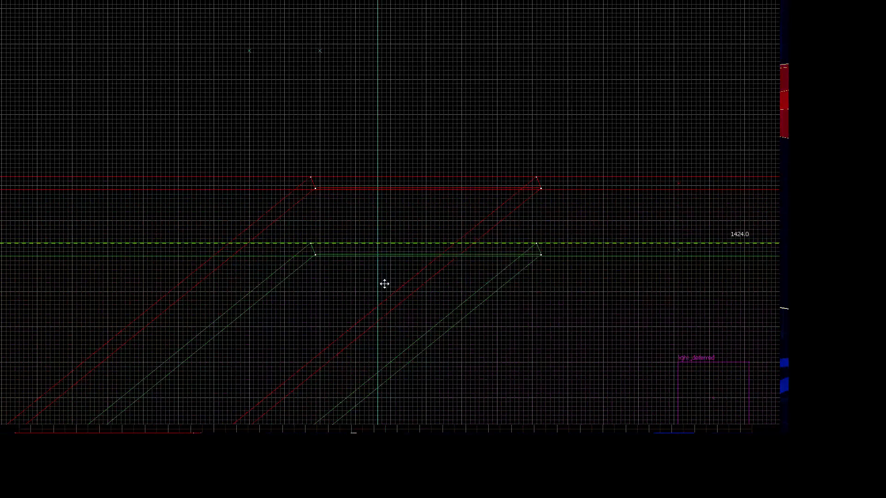
{"action": "scroll", "coordinate": [387, 279], "scroll_direction": "down", "scroll_amount": 6}
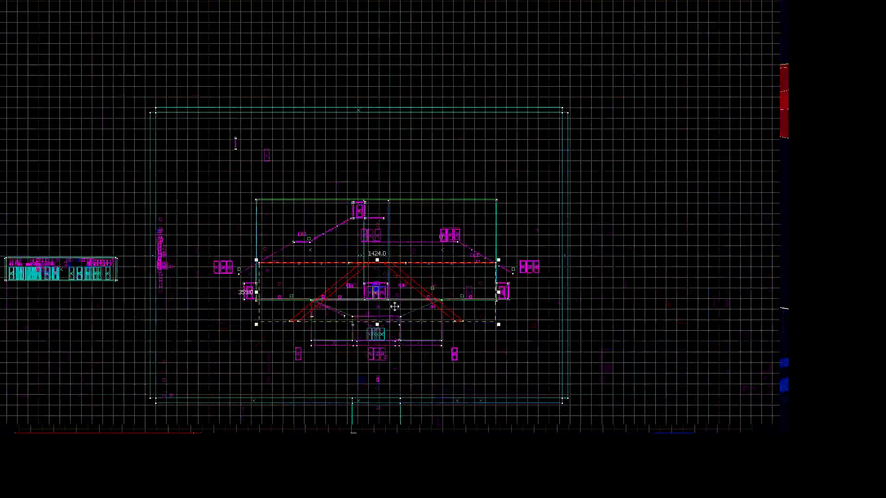
{"action": "scroll", "coordinate": [394, 306], "scroll_direction": "up", "scroll_amount": 1}
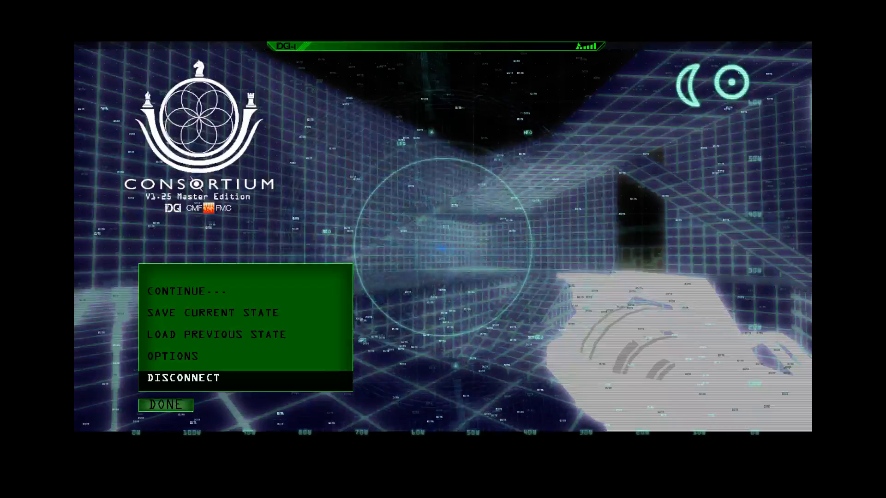
Step: Switch to Consortium and resume the paused game
{"action": "key", "text": "Up"}
{"action": "key", "text": "Up"}
{"action": "key", "text": "Up"}
{"action": "key", "text": "Up"}
{"action": "key", "text": "Return"}
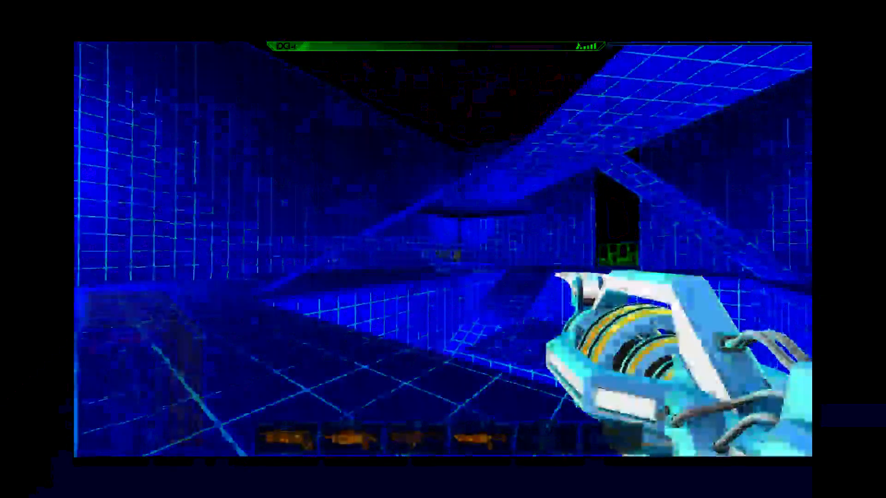
Step: Open the developer console and enter the start of a map command with the vt_ prefix
{"action": "key", "text": "grave"}
{"action": "type", "text": "map c"}
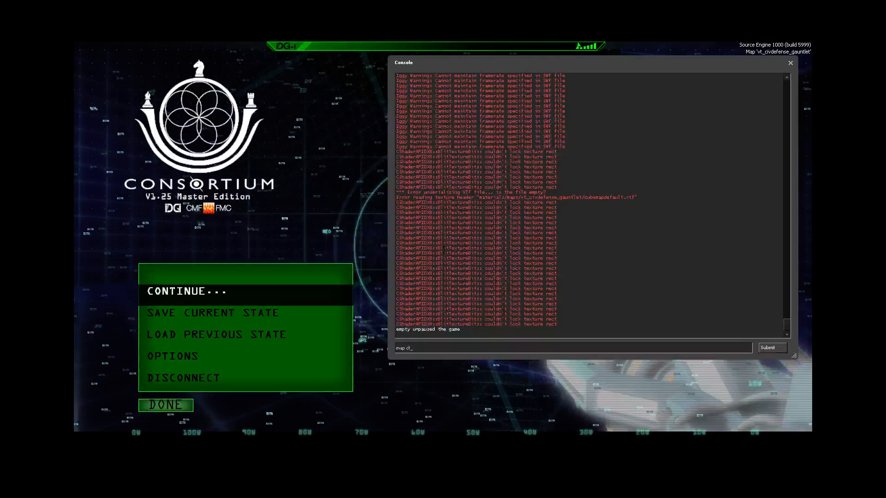
{"action": "key", "text": "BackSpace"}
{"action": "type", "text": "vt_verticalgauntlet"}
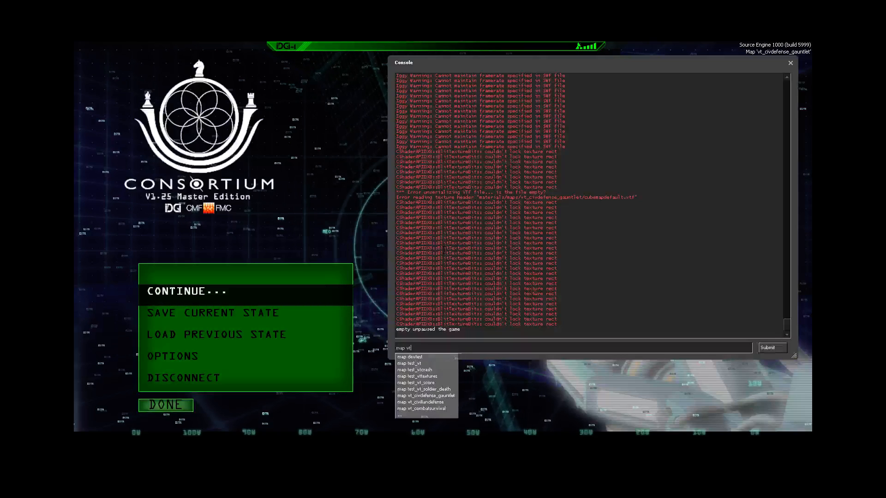
{"action": "key", "text": "Up"}
{"action": "key", "text": "Up"}
{"action": "key", "text": "Up"}
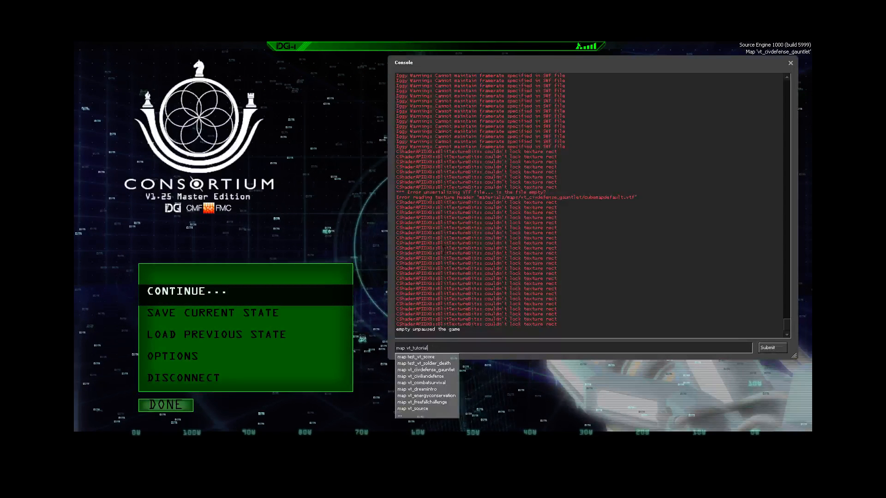
{"action": "key", "text": "BackSpace"}
{"action": "key", "text": "BackSpace"}
{"action": "key", "text": "BackSpace"}
{"action": "key", "text": "BackSpace"}
{"action": "key", "text": "BackSpace"}
{"action": "key", "text": "BackSpace"}
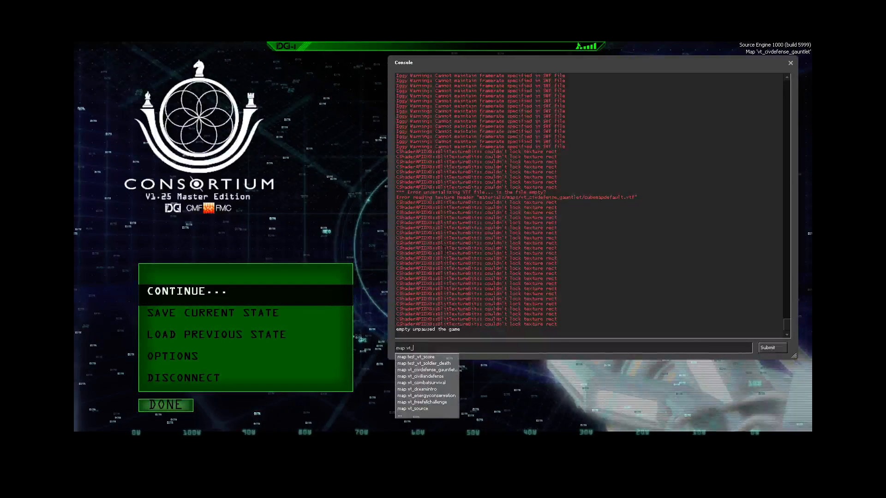
Step: Complete the console command as map vt_civdefense_gauntlet and load that map
{"action": "type", "text": "ci"}
{"action": "key", "text": "Down"}
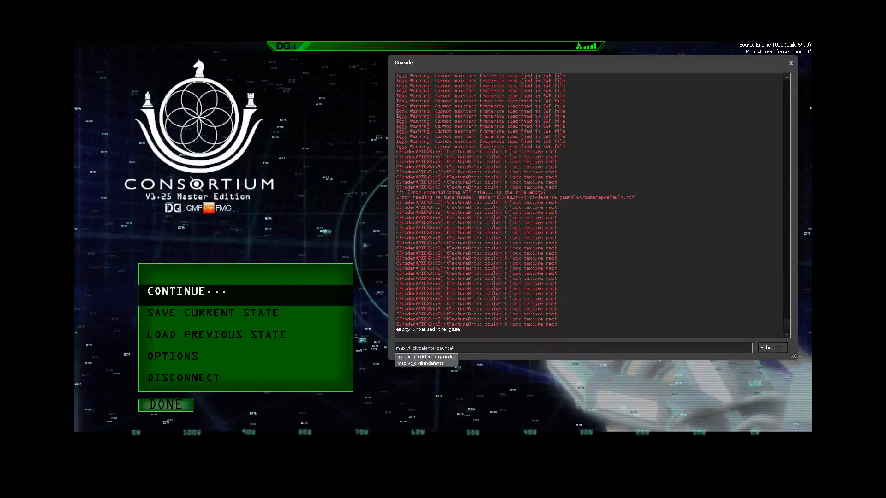
{"action": "key", "text": "Return"}
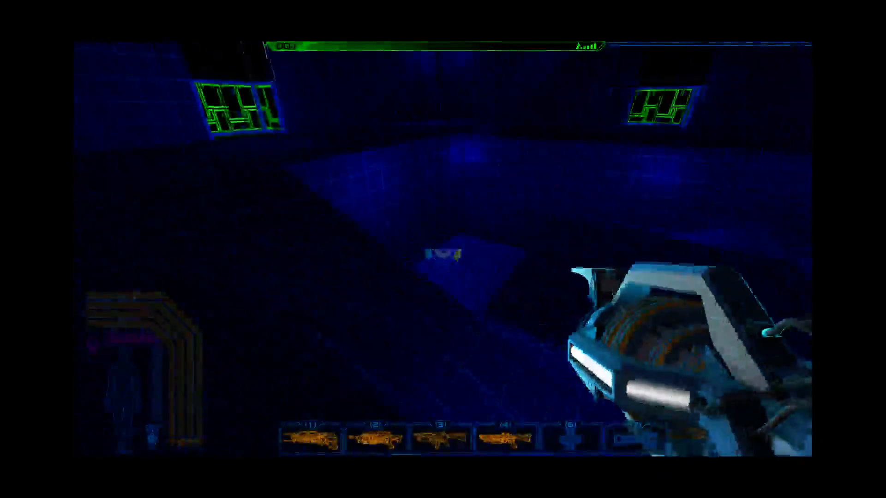
Step: Walk into the sunken pit and super jump repeatedly to test the jump height against the overhead beams
{"action": "key", "text": "w"}
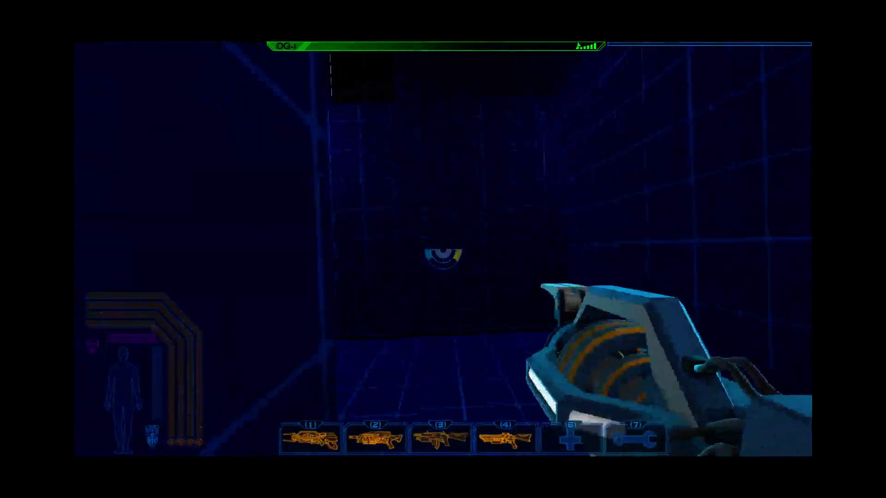
{"action": "key", "text": "space"}
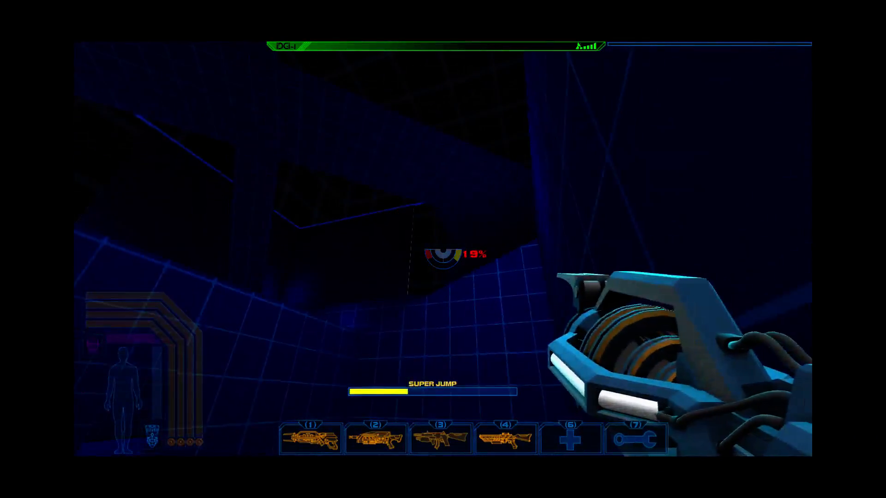
{"action": "key", "text": "space"}
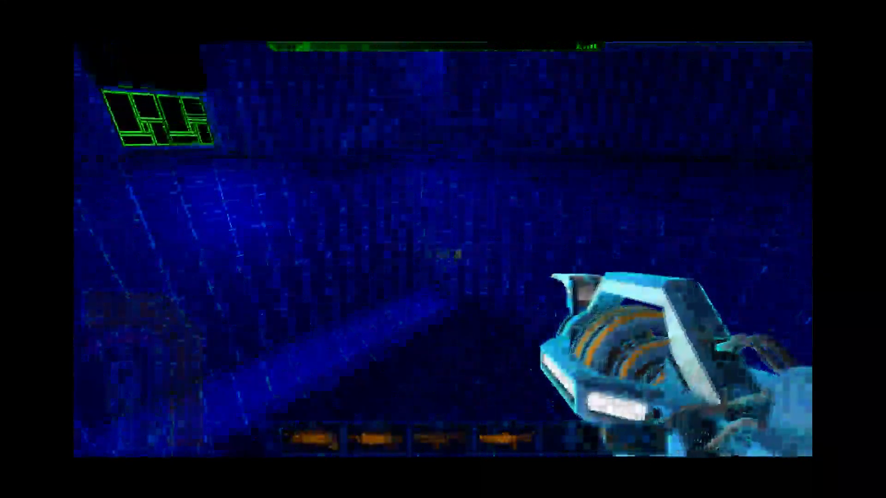
{"action": "key", "text": "space"}
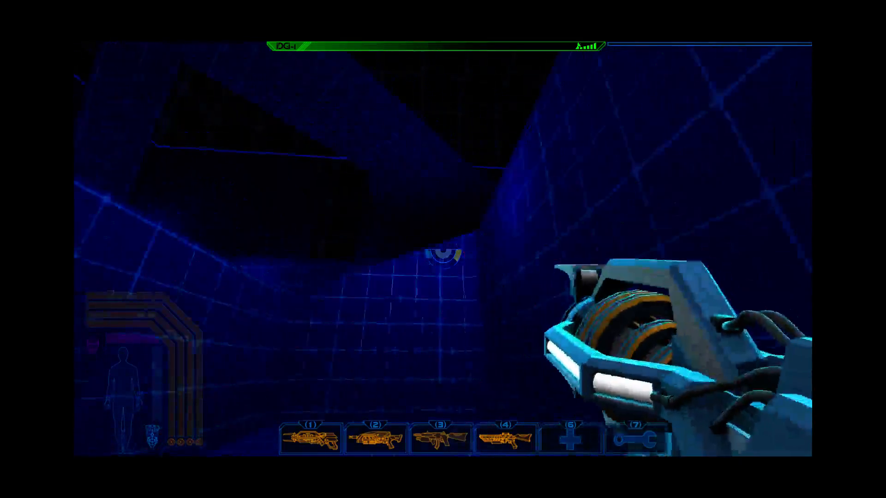
{"action": "key", "text": "space"}
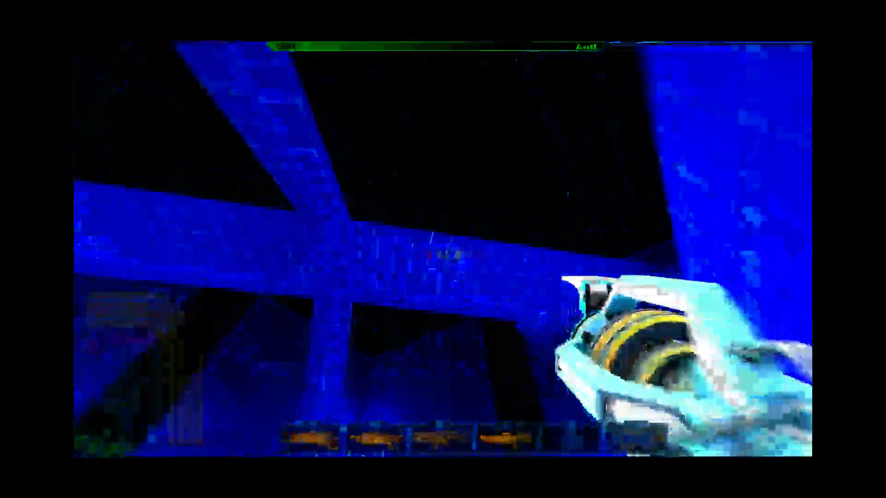
{"action": "key", "text": "Escape"}
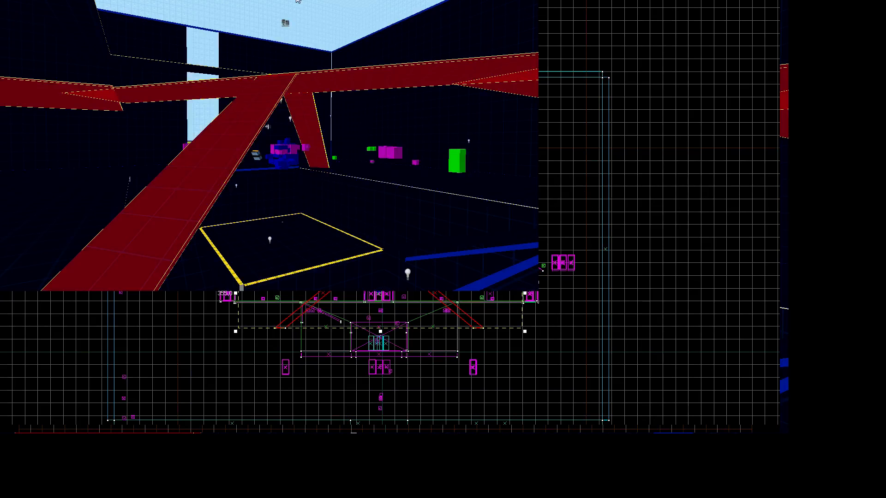
Step: Return to the level editor and fly the 3D camera around the selected beams and ramp to examine their height above the pit
{"action": "key", "text": "z"}
{"action": "key", "text": "z"}
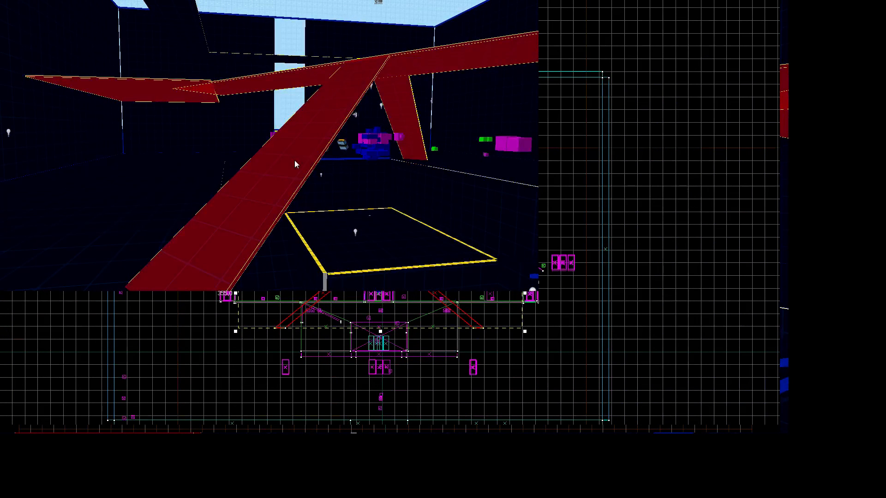
{"action": "key", "text": "z"}
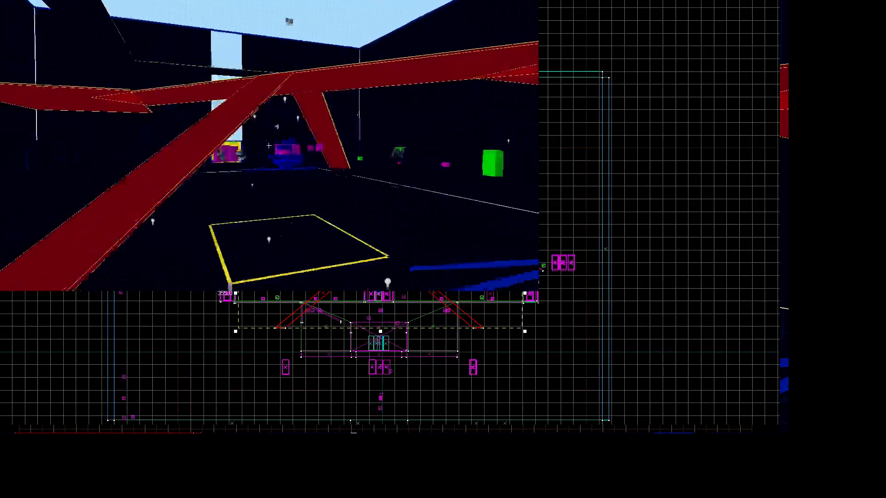
{"action": "key", "text": "w"}
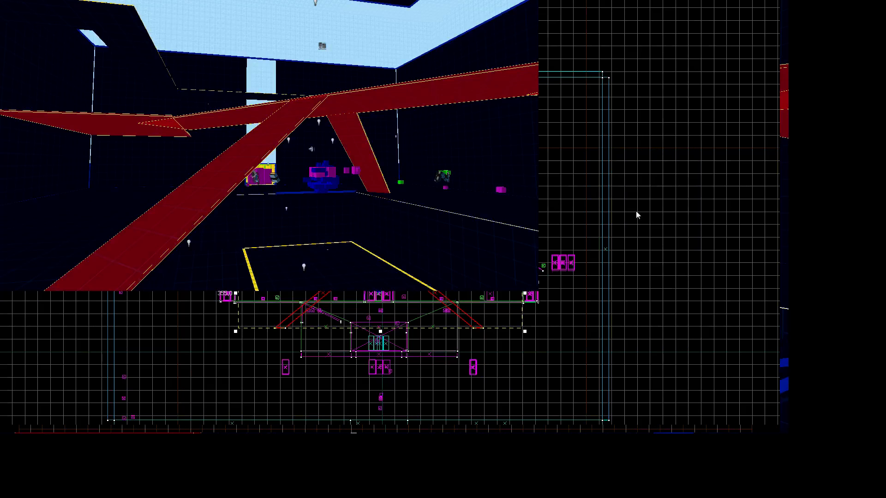
{"action": "key", "text": "z"}
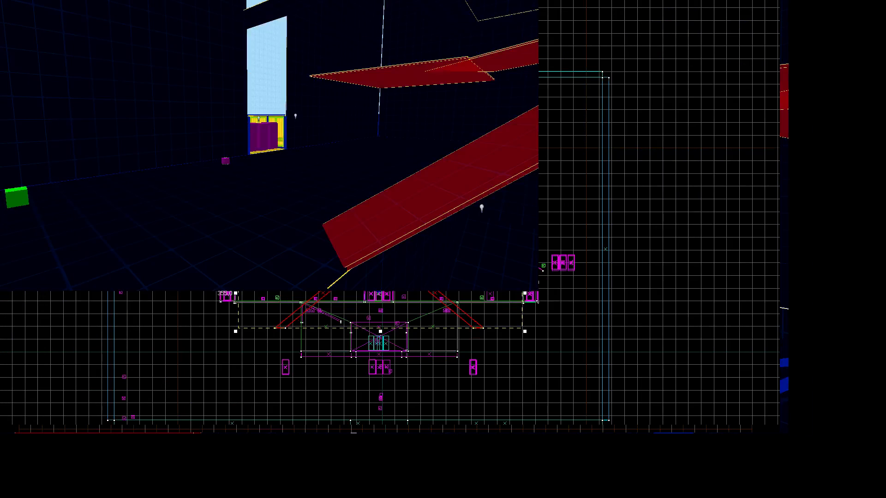
{"action": "key", "text": "z"}
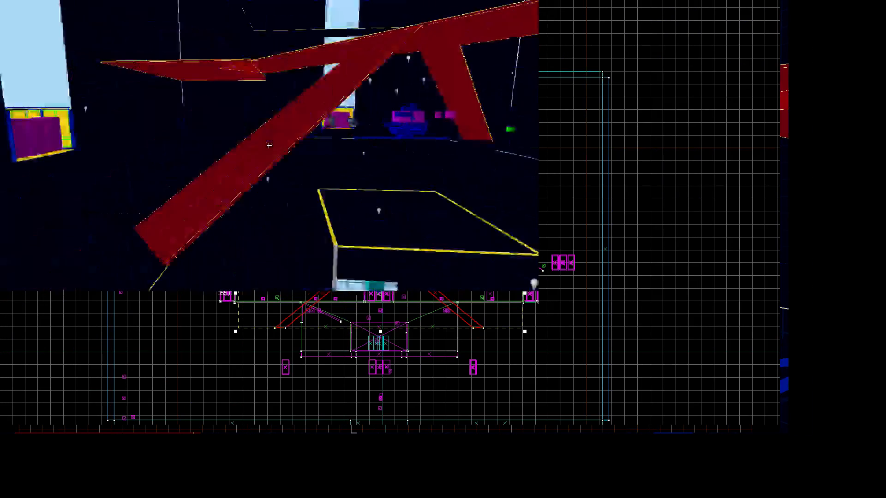
{"action": "key", "text": "z"}
{"action": "key", "text": "z"}
{"action": "key", "text": "z"}
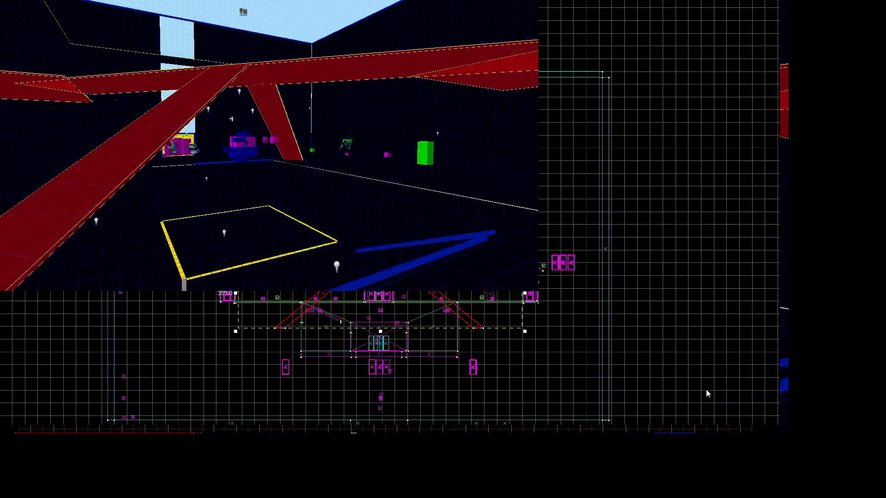
Step: Enlarge the 2D side view and move the selected beams and ramps further down in the room
{"action": "key", "text": "shift+z"}
{"action": "key", "text": "shift+z"}
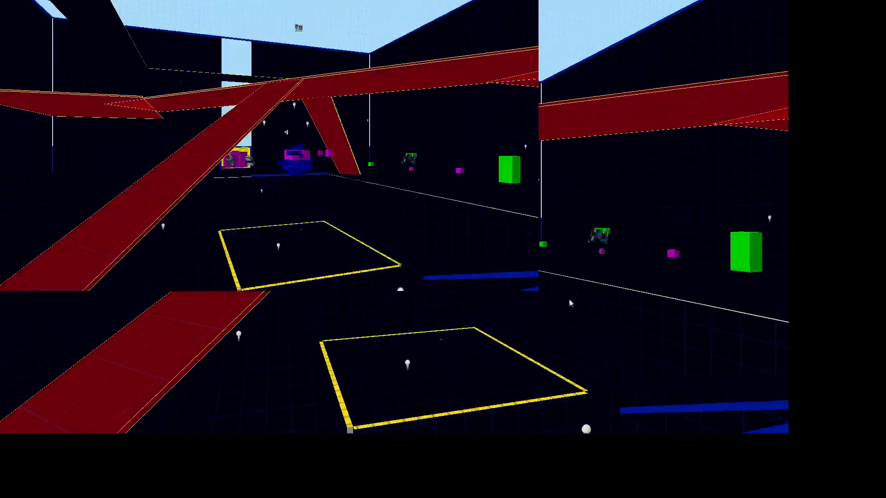
{"action": "key", "text": "shift+z"}
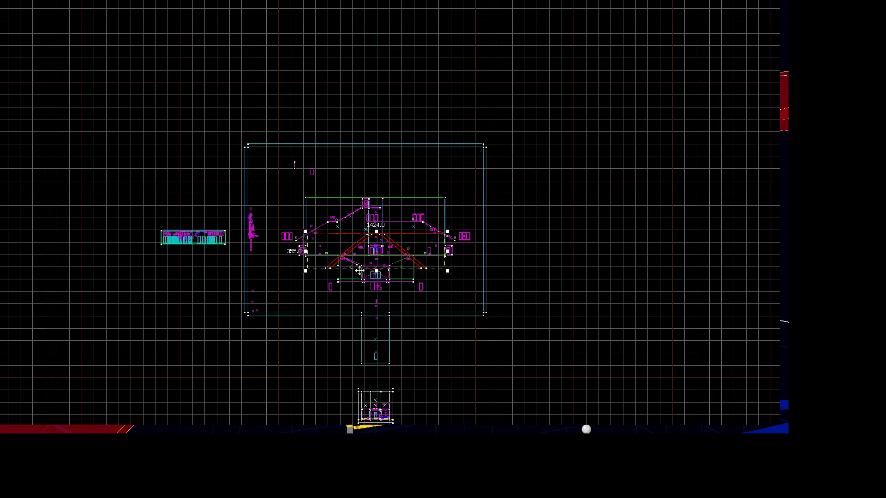
{"action": "scroll", "coordinate": [324, 284], "scroll_direction": "up", "scroll_amount": 5}
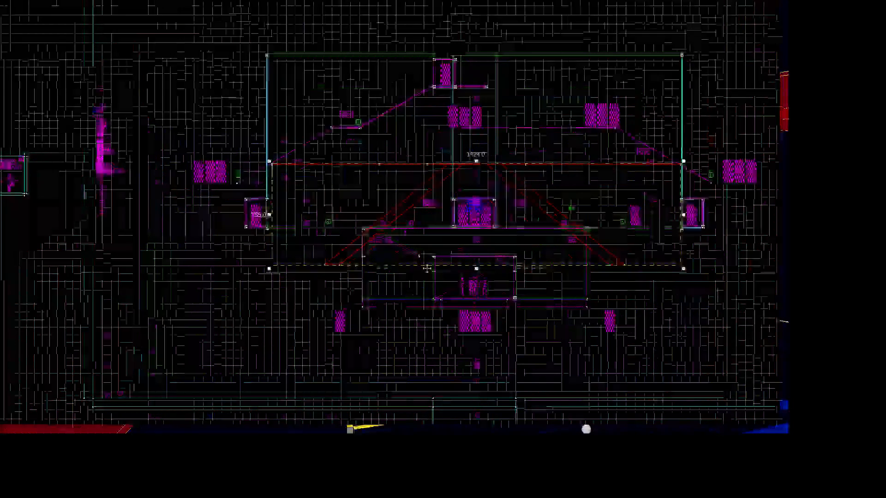
{"action": "scroll", "coordinate": [508, 132], "scroll_direction": "up", "scroll_amount": 6}
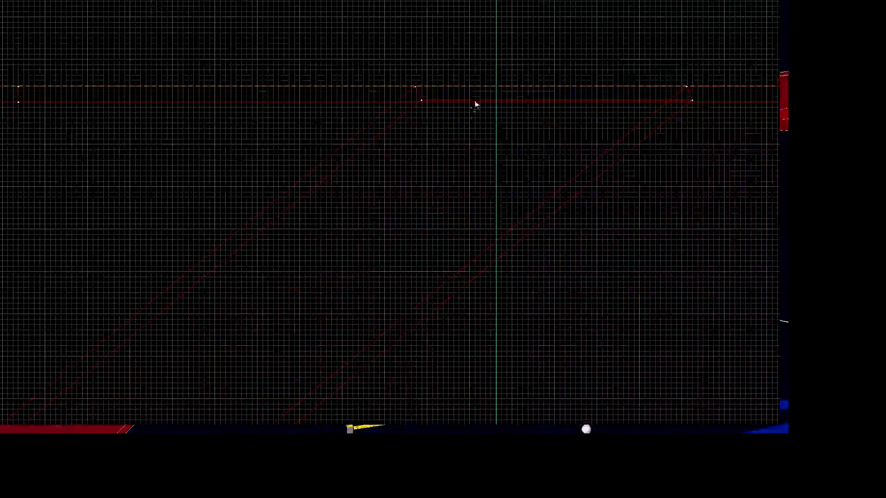
{"action": "left_click_drag", "start_coordinate": [476, 105], "coordinate": [472, 168]}
{"action": "scroll", "coordinate": [475, 194], "scroll_direction": "down", "scroll_amount": 6}
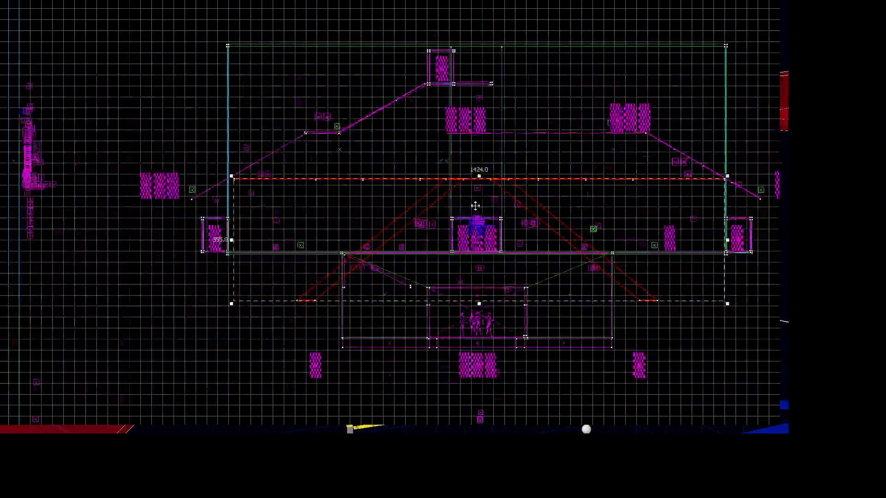
Step: Nudge the selected beams and ramps down once more by a smaller amount and restore the multi-view layout
{"action": "scroll", "coordinate": [475, 206], "scroll_direction": "up", "scroll_amount": 6}
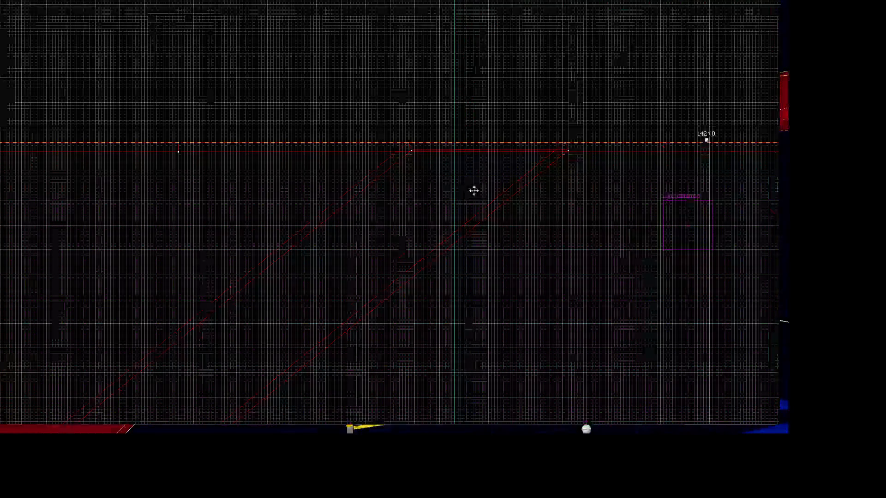
{"action": "left_click_drag", "start_coordinate": [474, 191], "coordinate": [475, 214]}
{"action": "scroll", "coordinate": [474, 214], "scroll_direction": "down", "scroll_amount": 5}
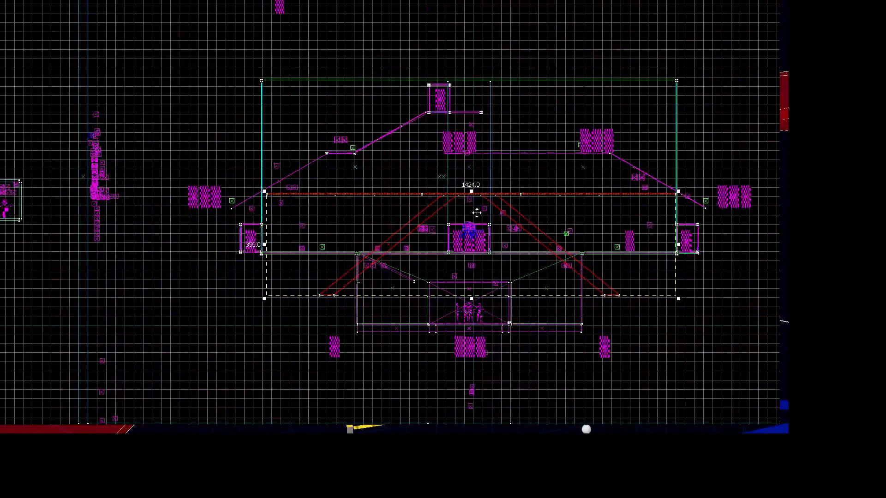
{"action": "key", "text": "shift+z"}
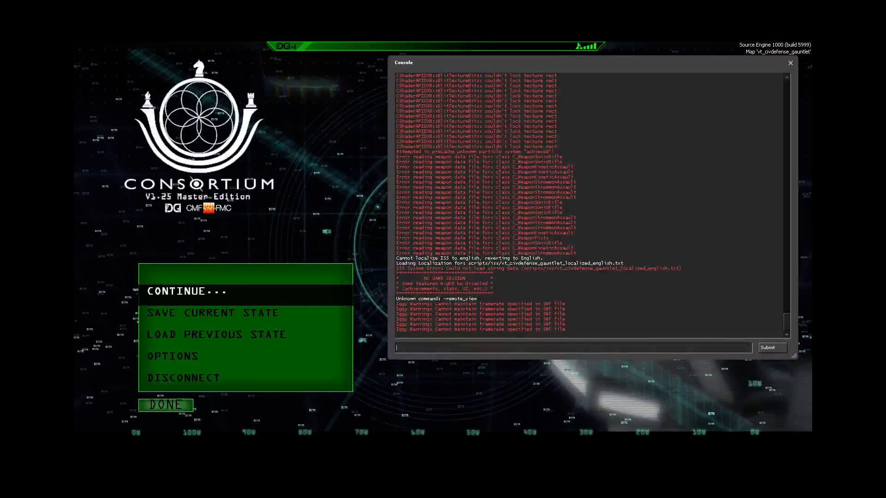
Step: Resume the playtest and walk forward down into the sunken pit beneath the lowered beams
{"action": "key", "text": "Escape"}
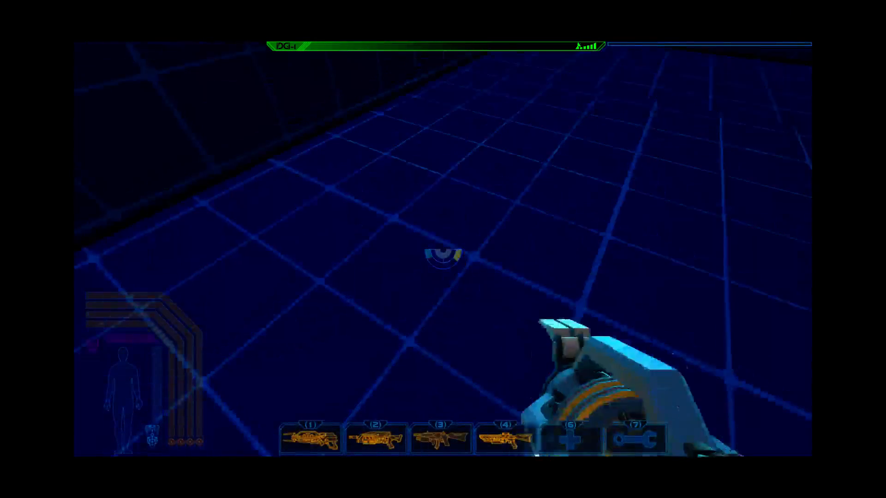
{"action": "key", "text": "Escape"}
{"action": "key", "text": "Return"}
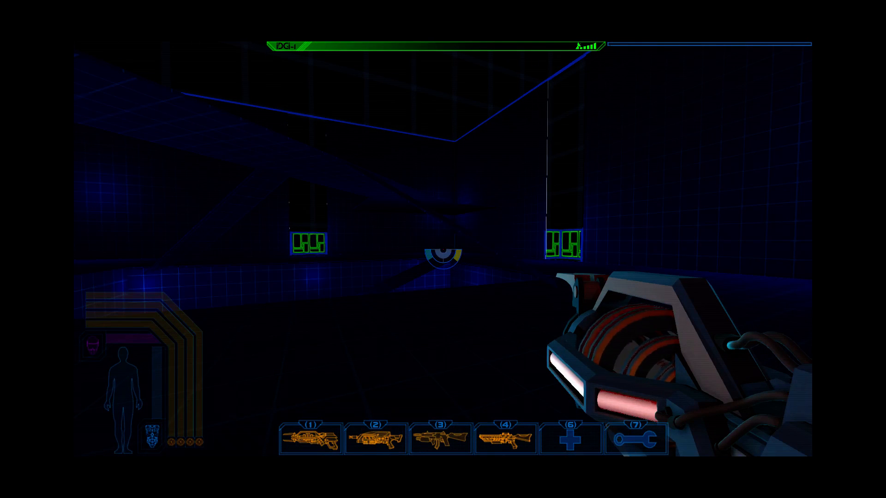
{"action": "key", "text": "w"}
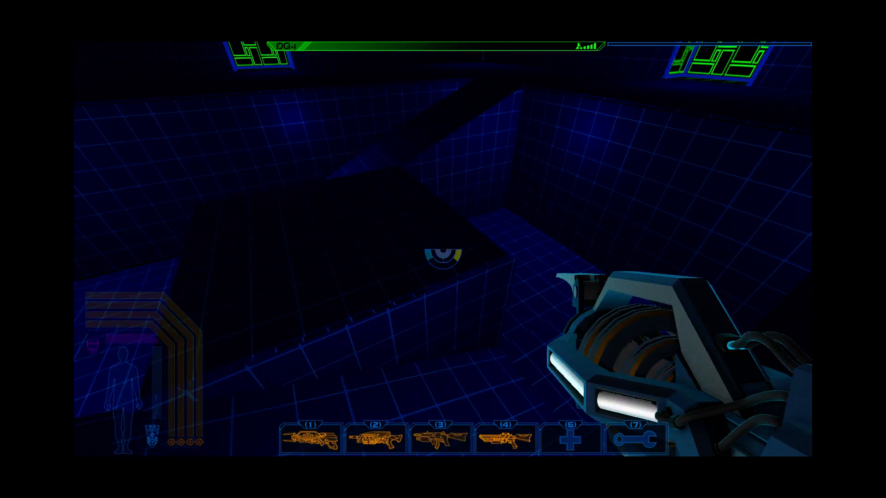
{"action": "key", "text": "w"}
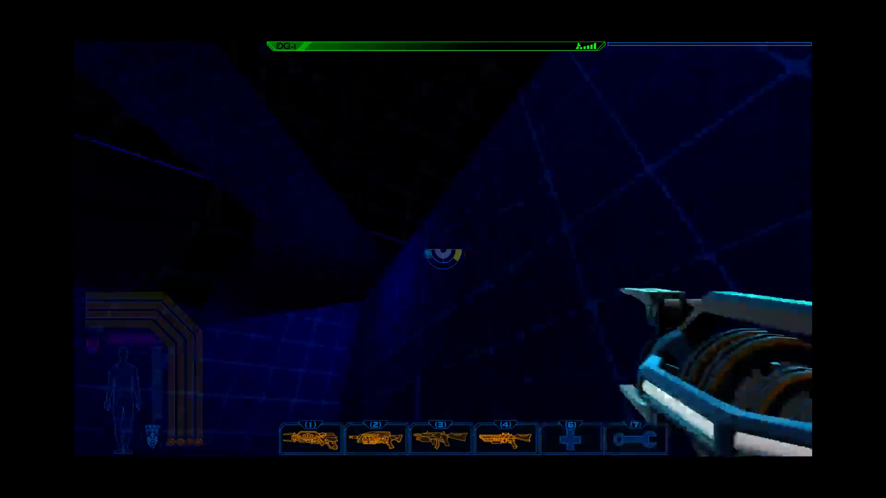
Step: Super jump repeatedly around the pit and upper floor to test whether the overhead beams and ramps can be reached
{"action": "key", "text": "space"}
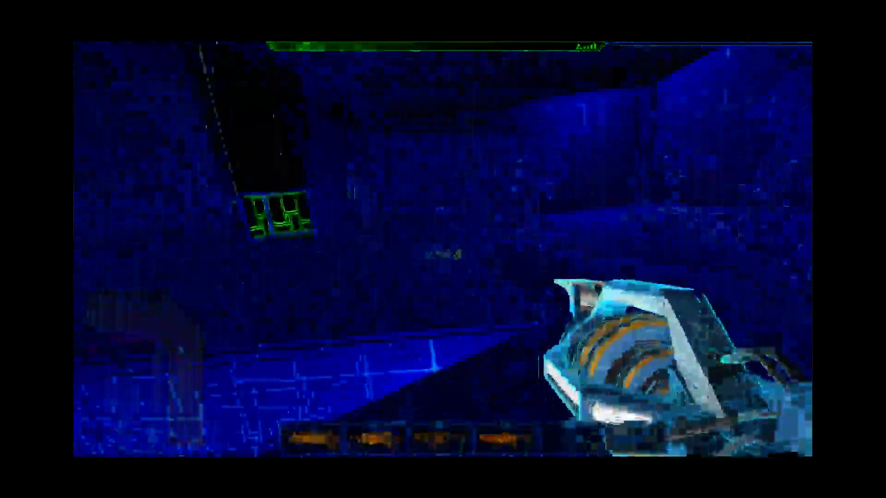
{"action": "key", "text": "w"}
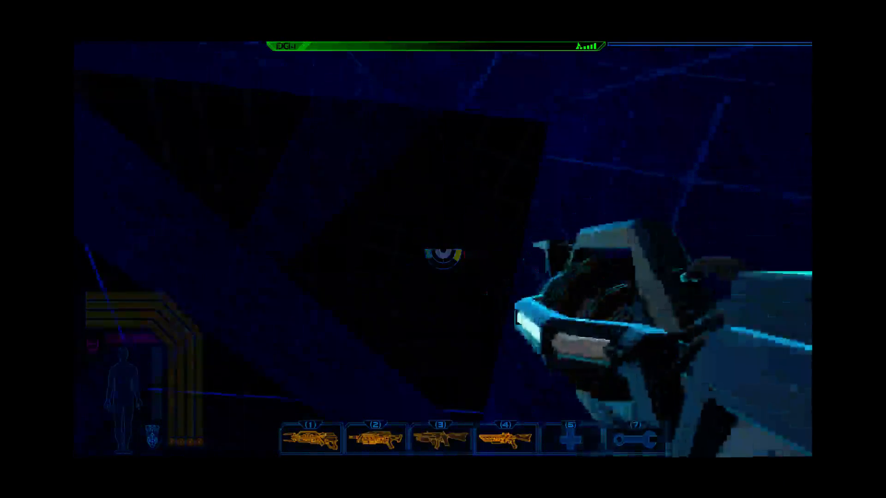
{"action": "key", "text": "space"}
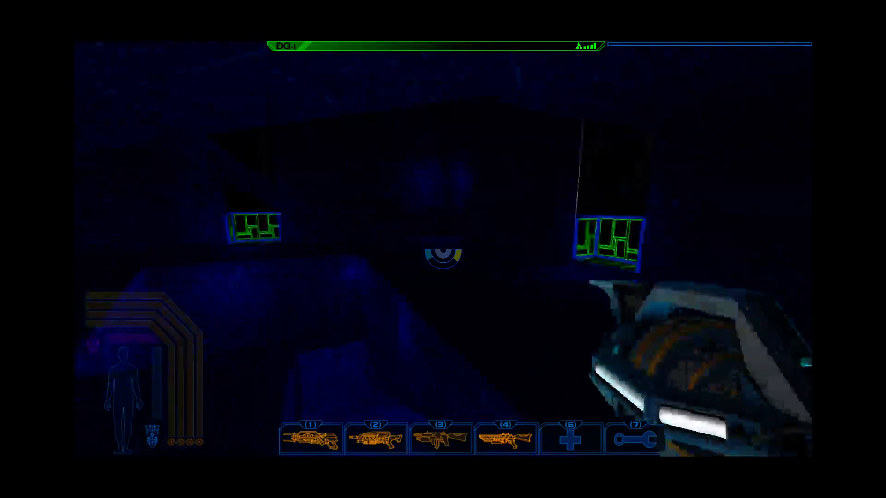
{"action": "key", "text": "w"}
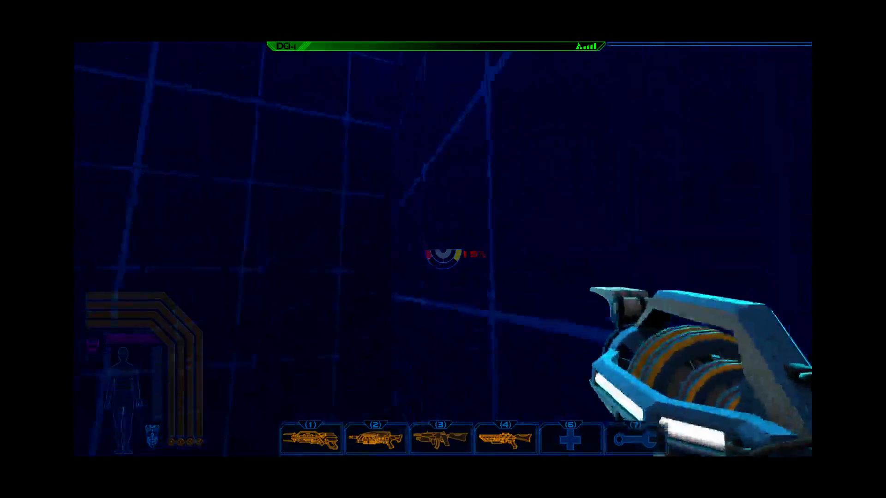
{"action": "key", "text": "space"}
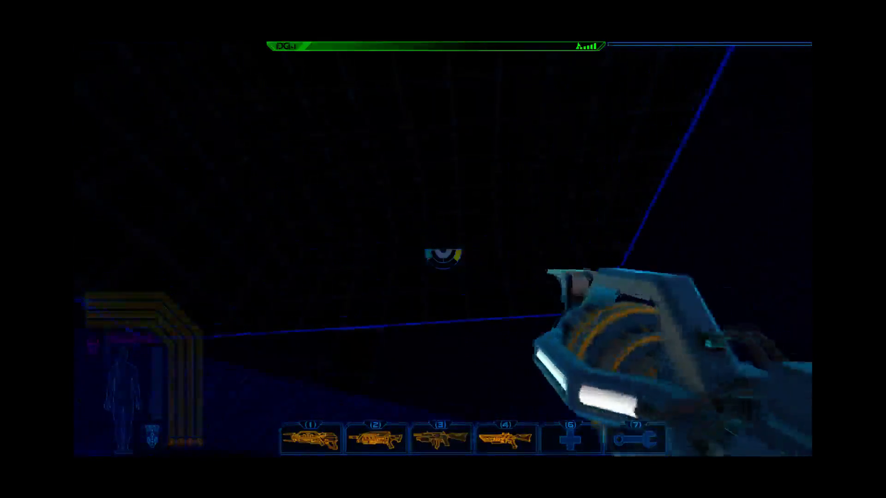
{"action": "key", "text": "w"}
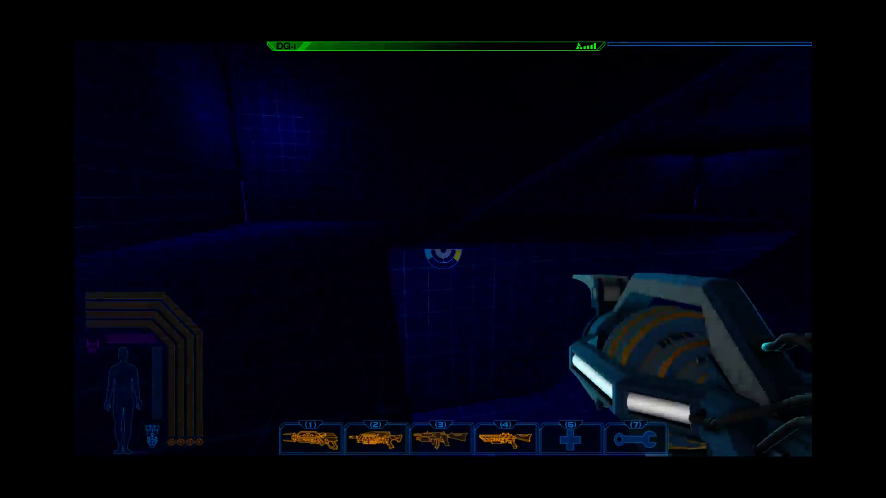
{"action": "key", "text": "w"}
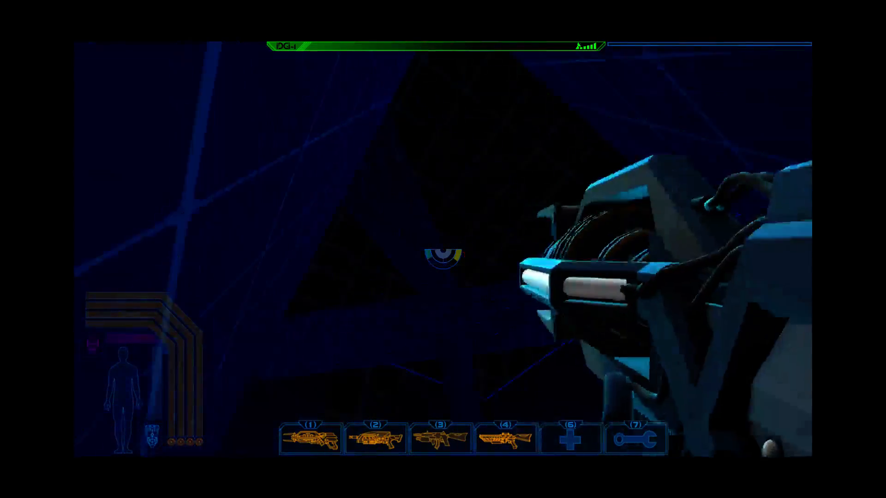
{"action": "key", "text": "space"}
{"action": "key", "text": "space"}
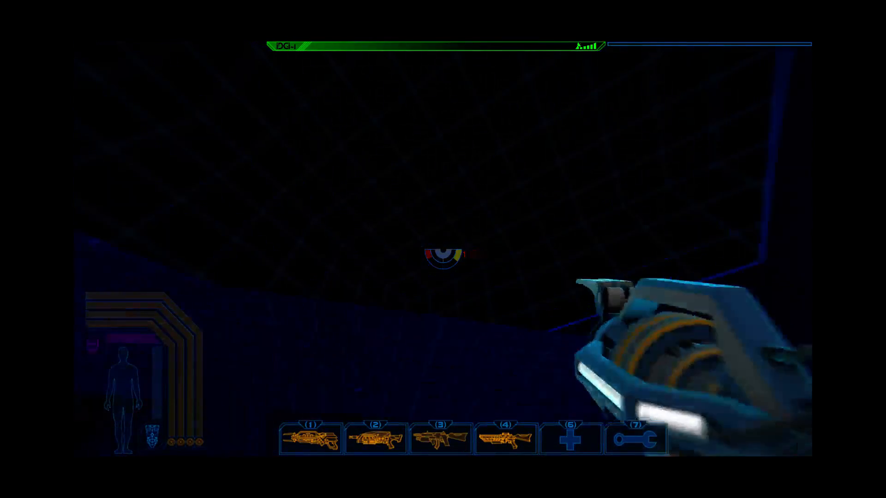
Step: Switch back to the level editor and move the selected beams and ramps further down in the enlarged 2D side view
{"action": "key", "text": "grave"}
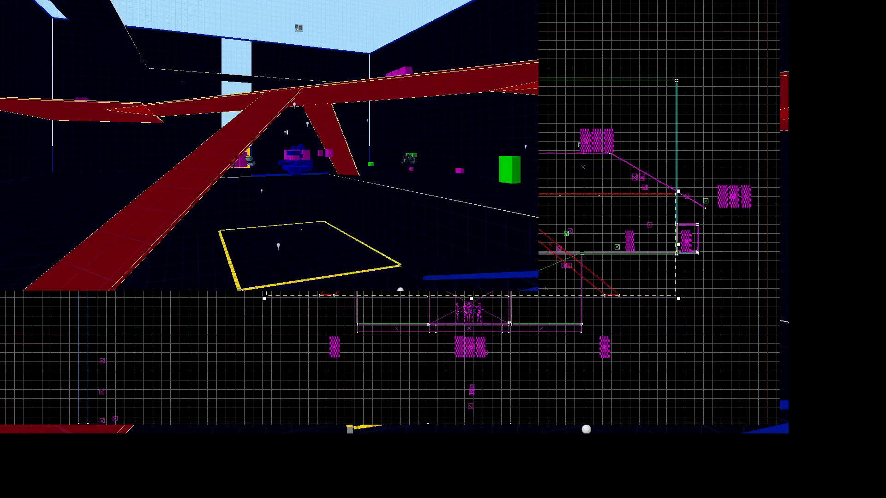
{"action": "key", "text": "z"}
{"action": "key", "text": "z"}
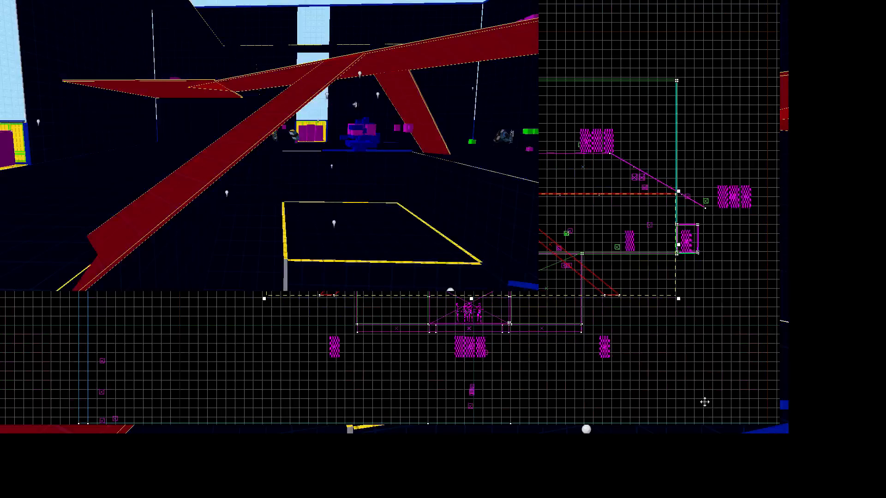
{"action": "left_click_drag", "start_coordinate": [704, 402], "coordinate": [787, 433]}
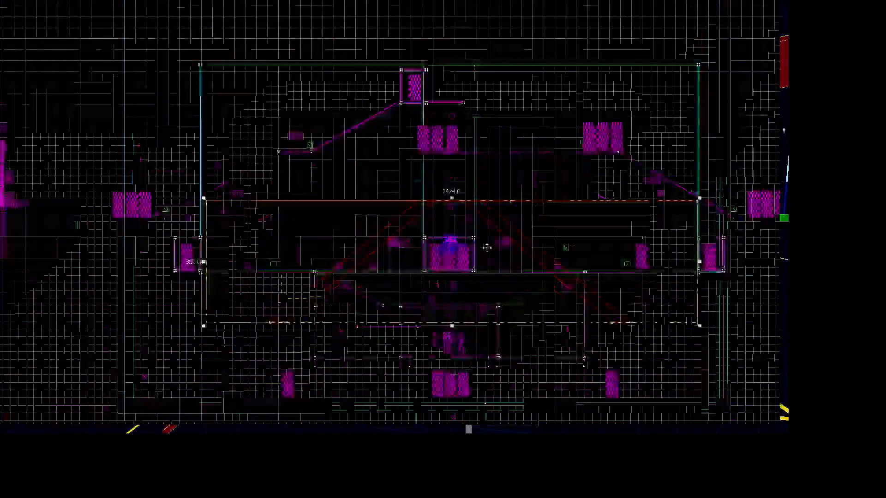
{"action": "scroll", "coordinate": [400, 197], "scroll_direction": "up", "scroll_amount": 12}
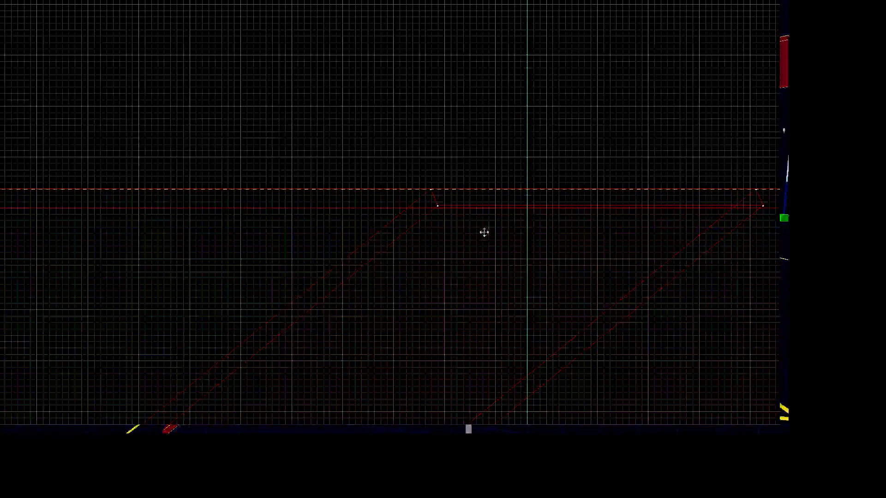
{"action": "left_click_drag", "start_coordinate": [484, 232], "coordinate": [485, 282]}
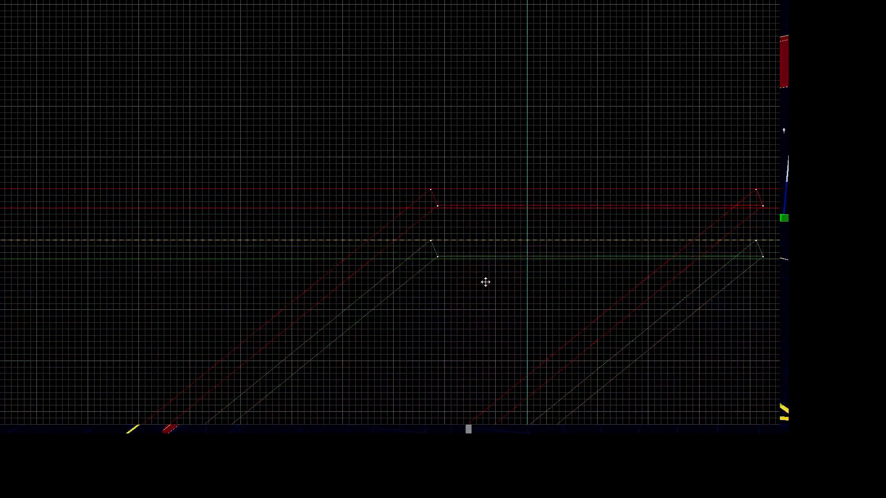
{"action": "key", "text": "ctrl+Tab"}
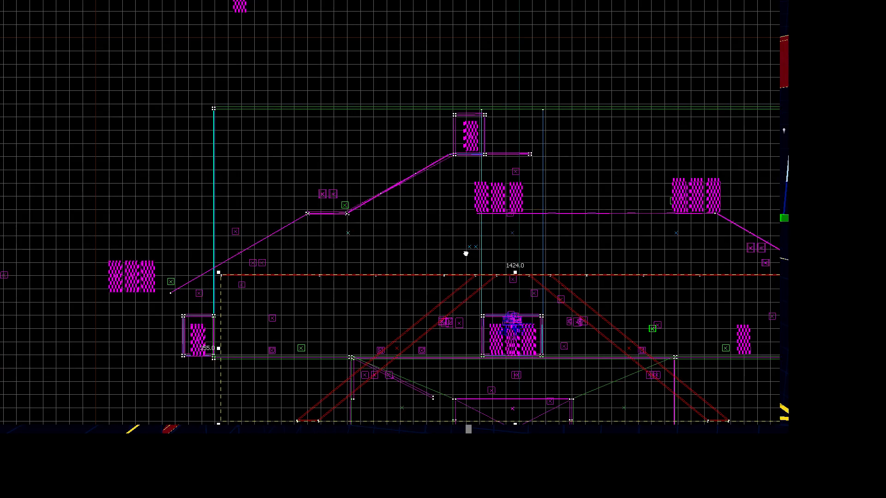
Step: Restore the multi-view layout and fly the 3D camera to examine how the lowered beams and ramps sit in the room
{"action": "middle_click_drag", "start_coordinate": [465, 253], "coordinate": [410, 235]}
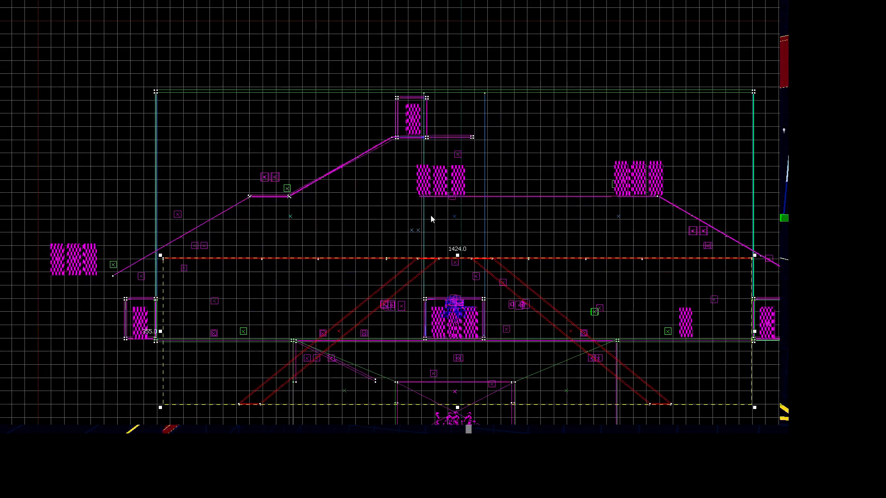
{"action": "middle_click_drag", "start_coordinate": [417, 240], "coordinate": [409, 233]}
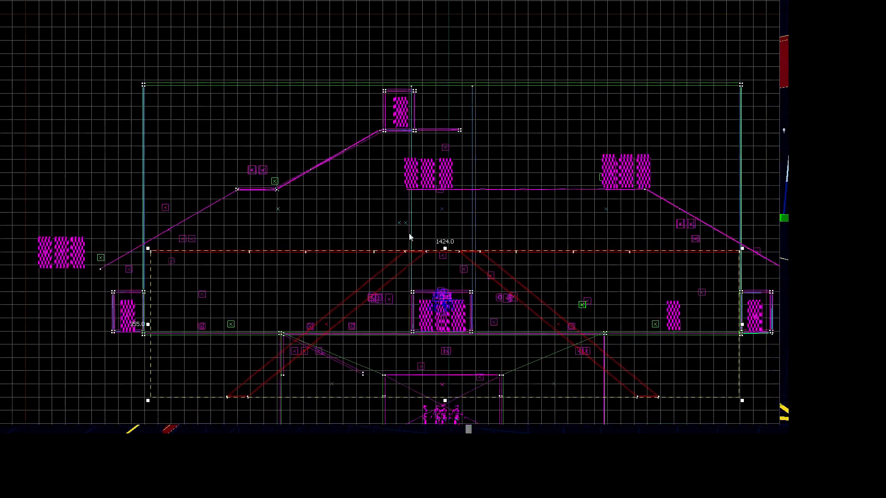
{"action": "key", "text": "shift+z"}
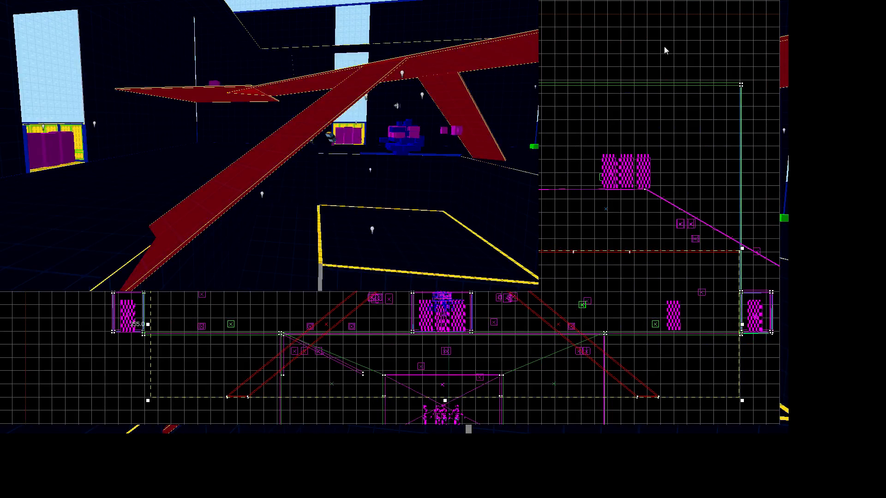
{"action": "key", "text": "Escape"}
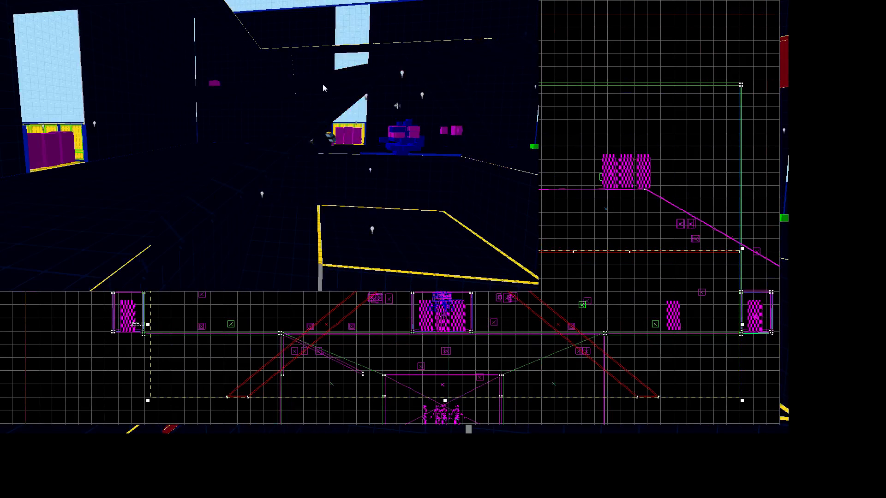
{"action": "key", "text": "z"}
{"action": "key", "text": "z"}
{"action": "key", "text": "z"}
{"action": "key", "text": "z"}
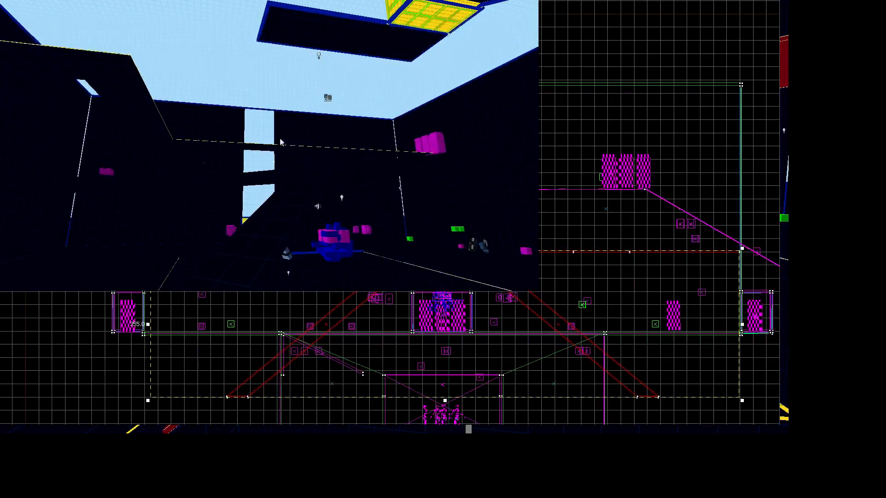
{"action": "left_click", "coordinate": [338, 206]}
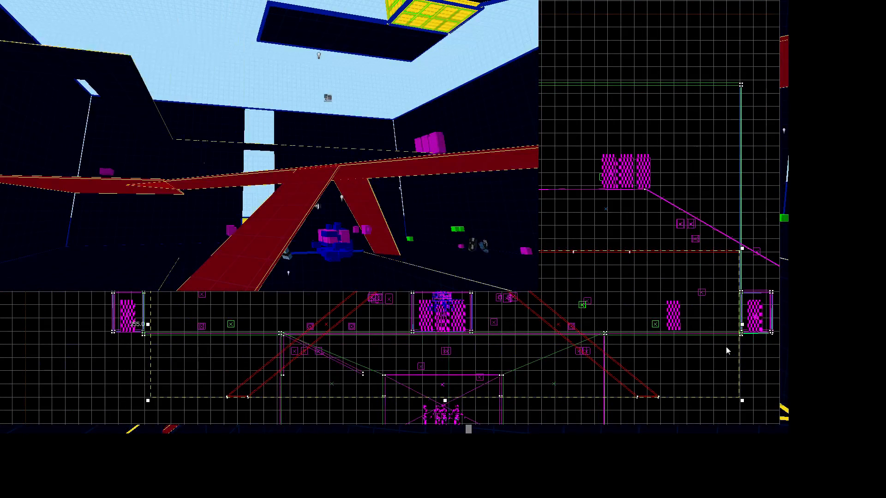
Step: Enlarge the 2D side view again and nudge the selected beams and ramps down by a small amount
{"action": "key", "text": "shift+z"}
{"action": "scroll", "coordinate": [405, 267], "scroll_direction": "up", "scroll_amount": 2}
{"action": "scroll", "coordinate": [405, 268], "scroll_direction": "up", "scroll_amount": 4}
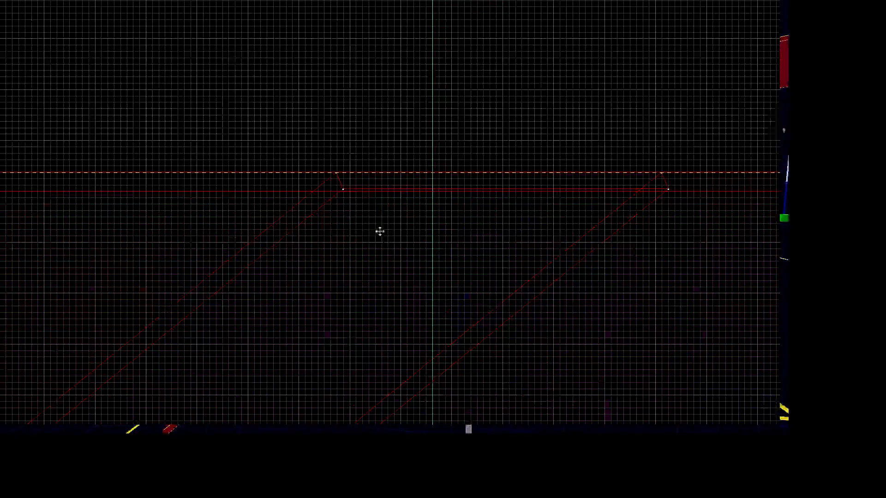
{"action": "left_click_drag", "start_coordinate": [380, 213], "coordinate": [380, 228]}
{"action": "scroll", "coordinate": [392, 220], "scroll_direction": "down", "scroll_amount": 3}
{"action": "scroll", "coordinate": [392, 219], "scroll_direction": "down", "scroll_amount": 3}
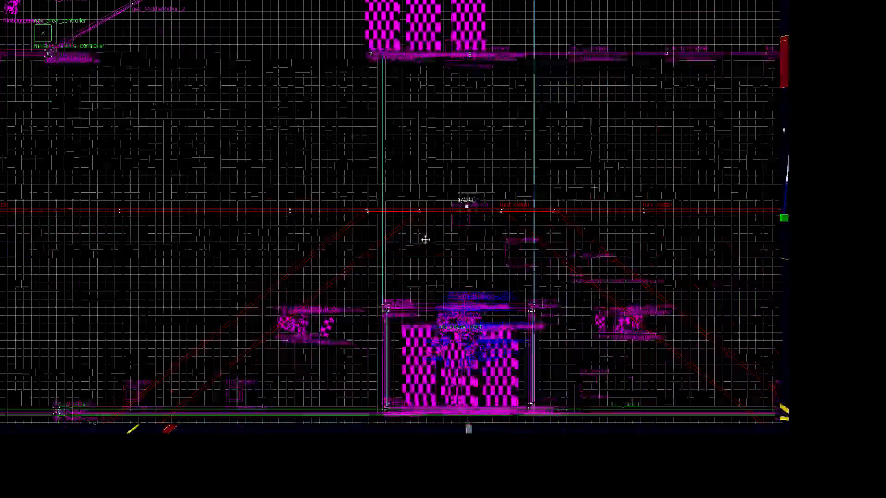
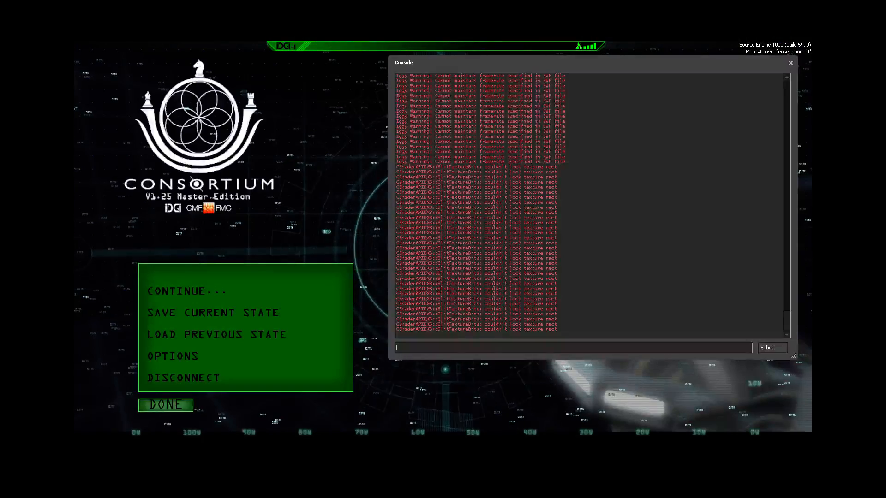
Step: Switch to Consortium and load the map vt_civdefense_gauntlet through the developer console
{"action": "left_click", "coordinate": [200, 292]}
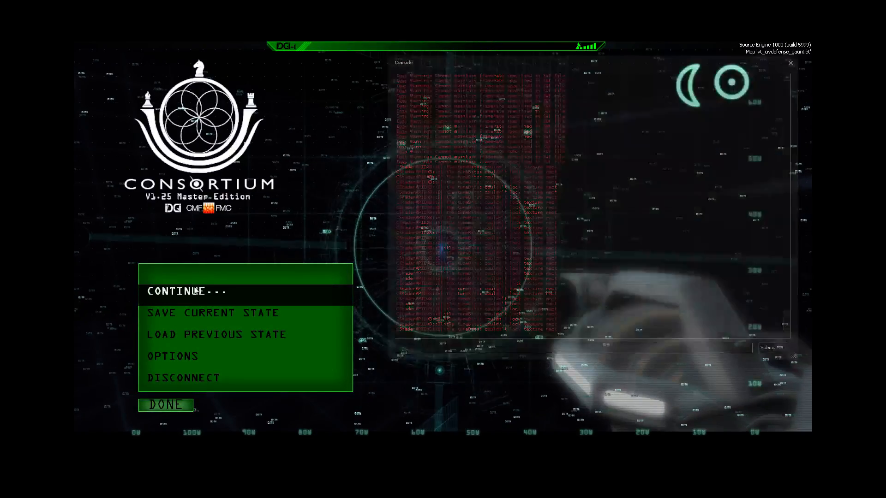
{"action": "key", "text": "grave"}
{"action": "type", "text": "map vt_civdefense_gauntlet"}
{"action": "key", "text": "Return"}
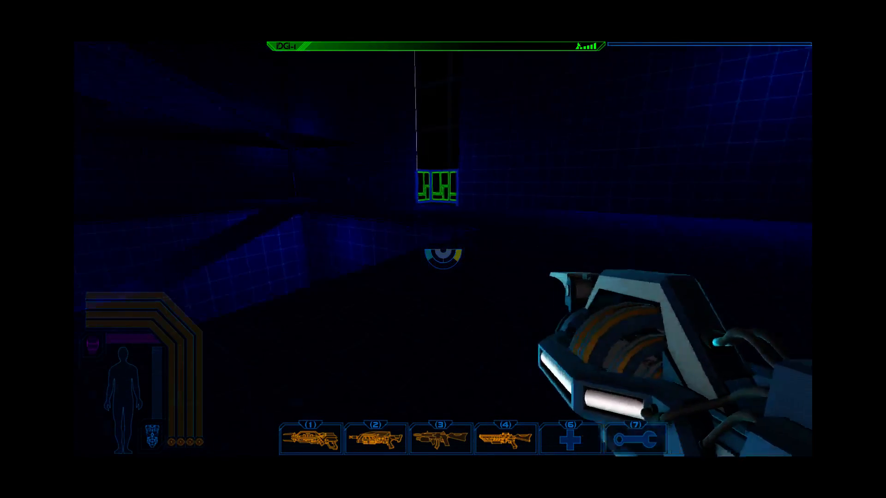
Step: Walk through the sunken area and along the raised floors to examine the room's scale beneath the lowered beams and ramps
{"action": "key", "text": "w"}
{"action": "key", "text": "w"}
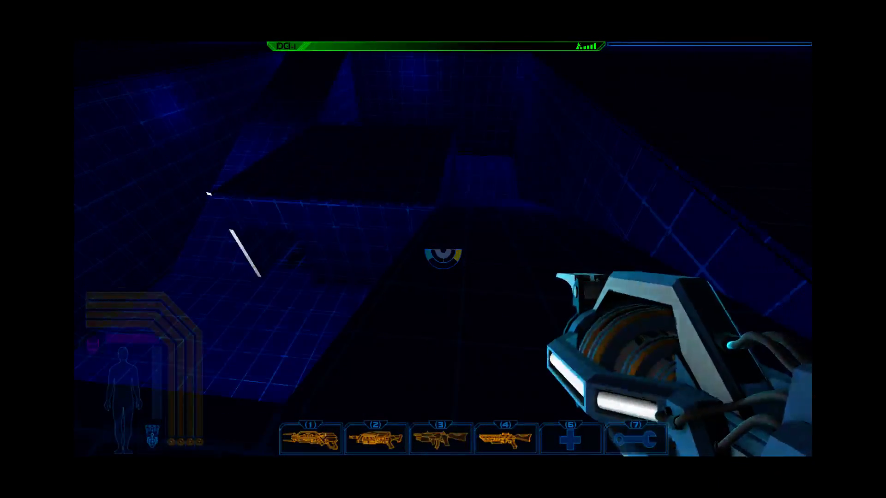
{"action": "key", "text": "a"}
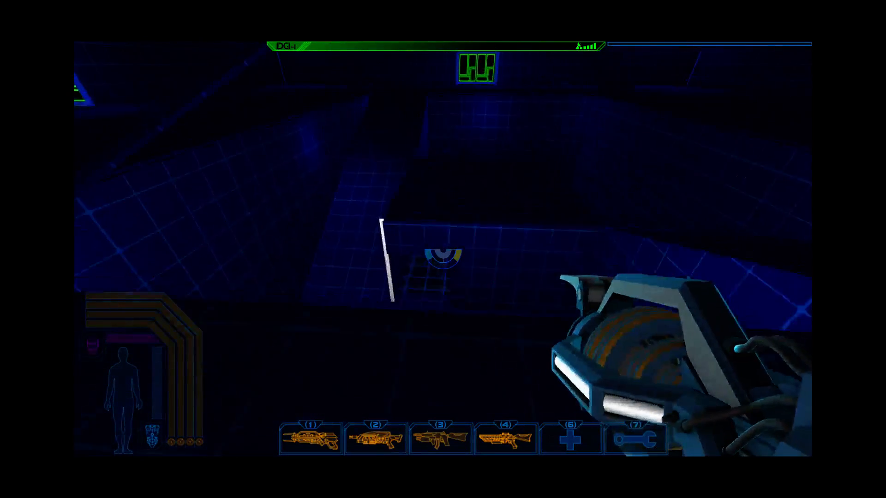
{"action": "key", "text": "w"}
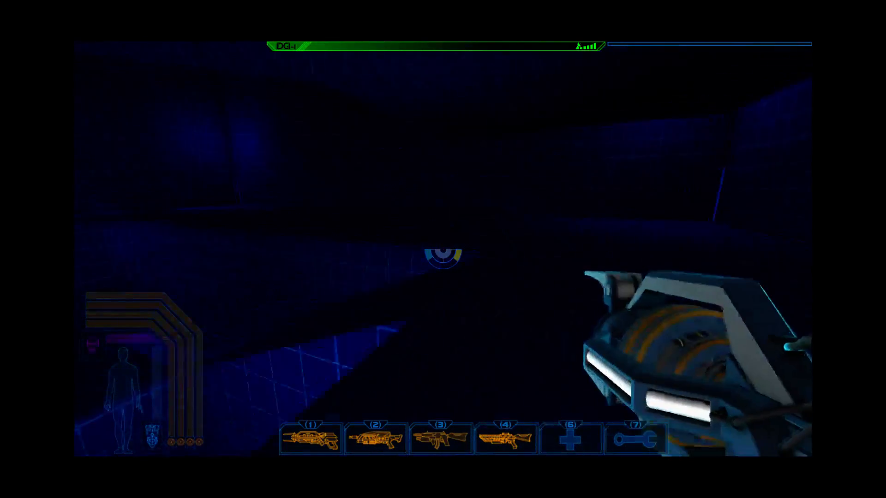
{"action": "key", "text": "w"}
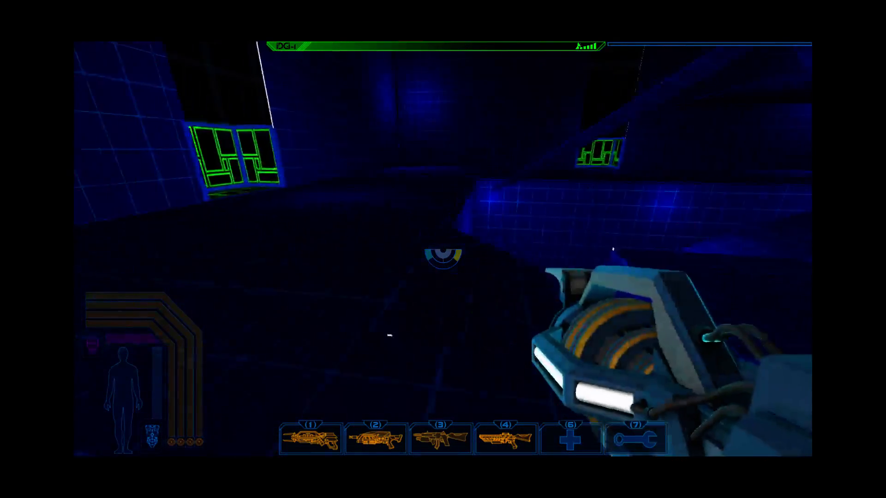
{"action": "key", "text": "w"}
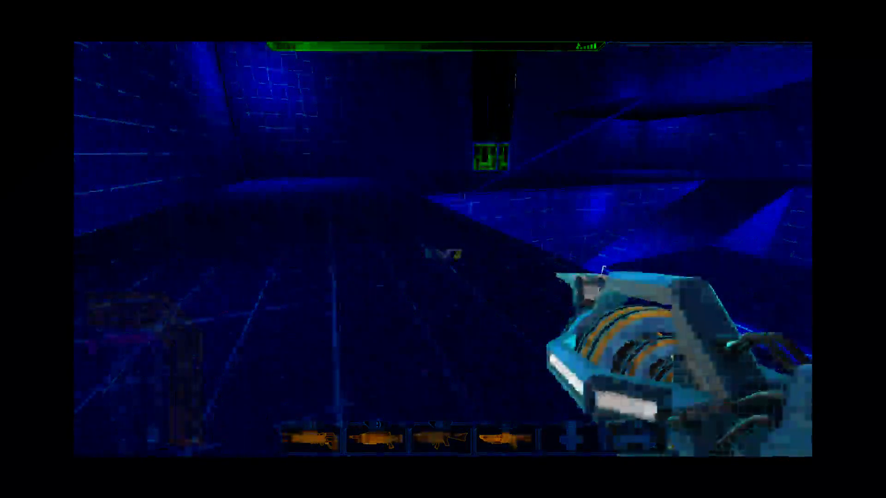
{"action": "key", "text": "w"}
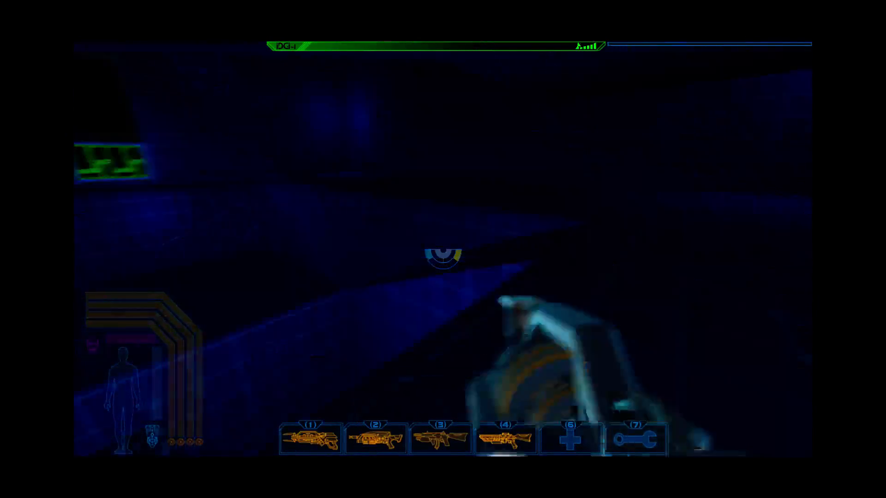
{"action": "key", "text": "w"}
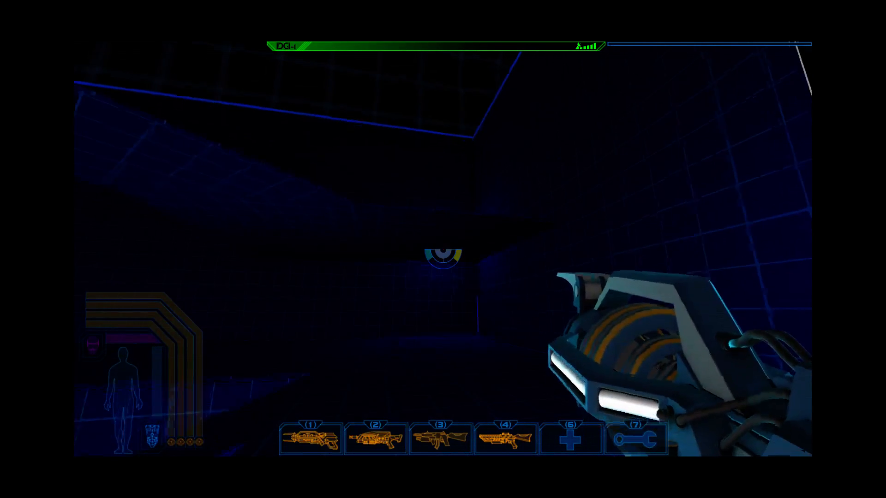
{"action": "key", "text": "w"}
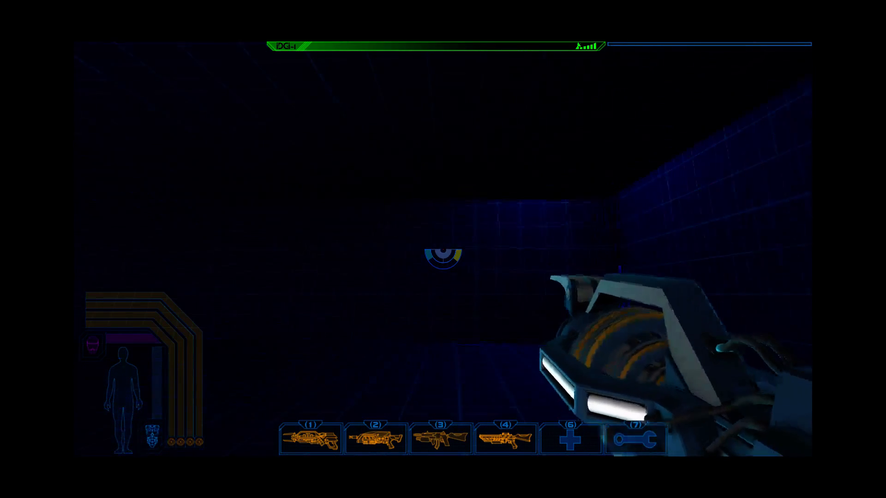
{"action": "key", "text": "w"}
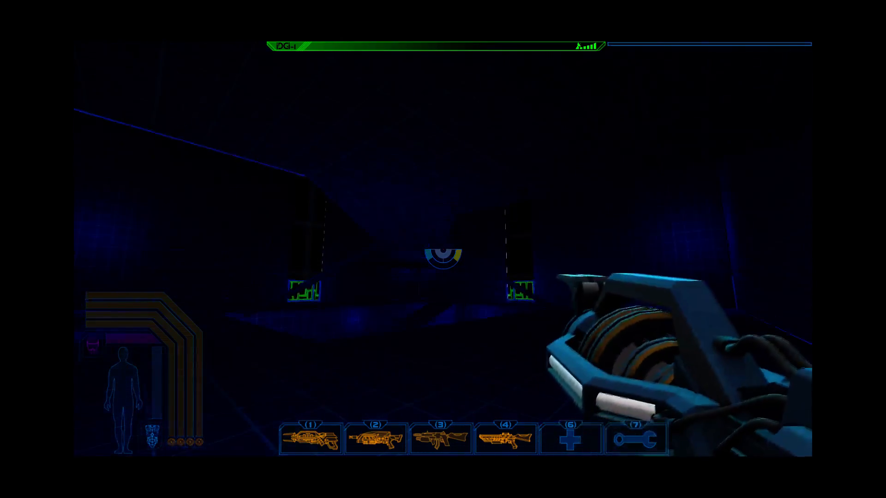
{"action": "key", "text": "w"}
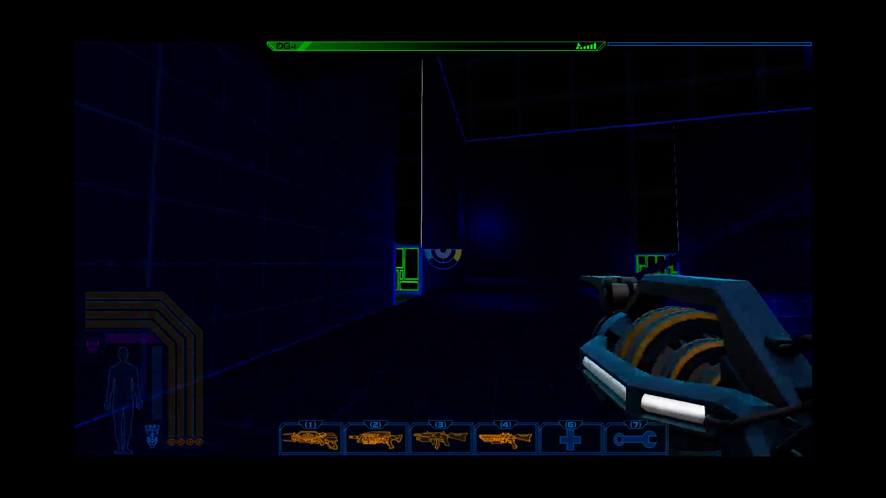
{"action": "key", "text": "w"}
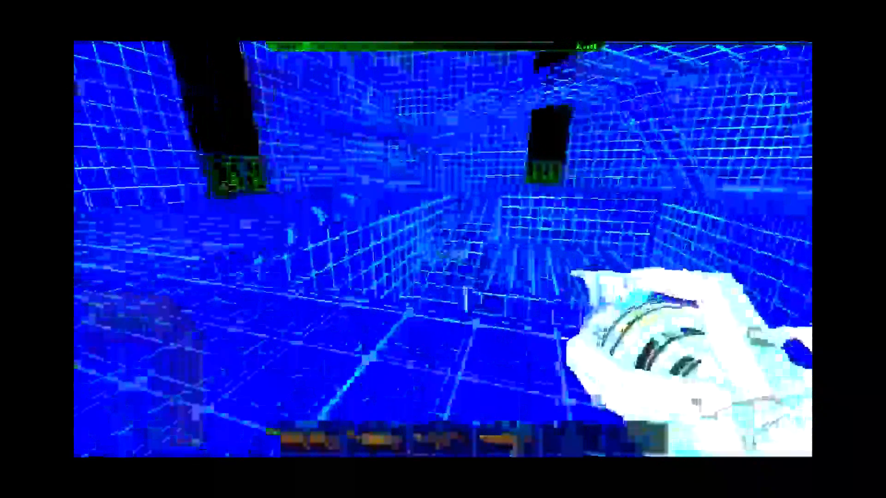
{"action": "key", "text": "w"}
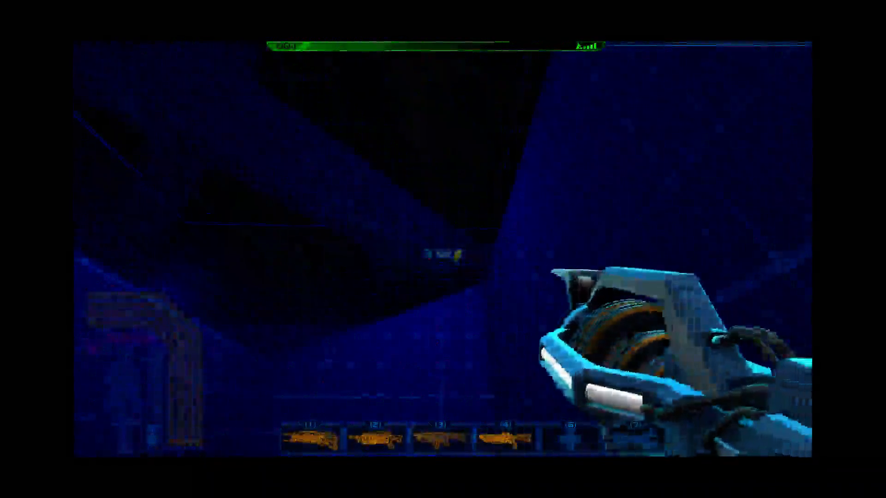
Step: Test super jumps from the sunken floor toward the upper ledges and overhead beams to judge the jump heights
{"action": "key", "text": "space"}
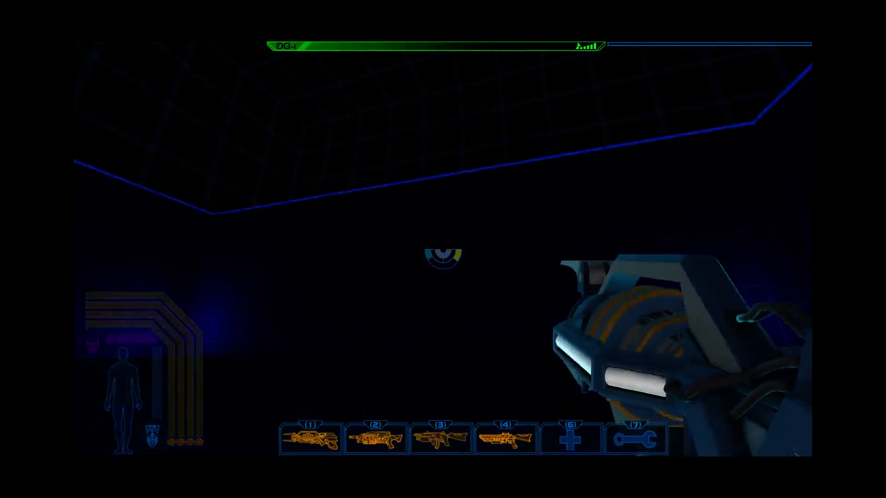
{"action": "key", "text": "w"}
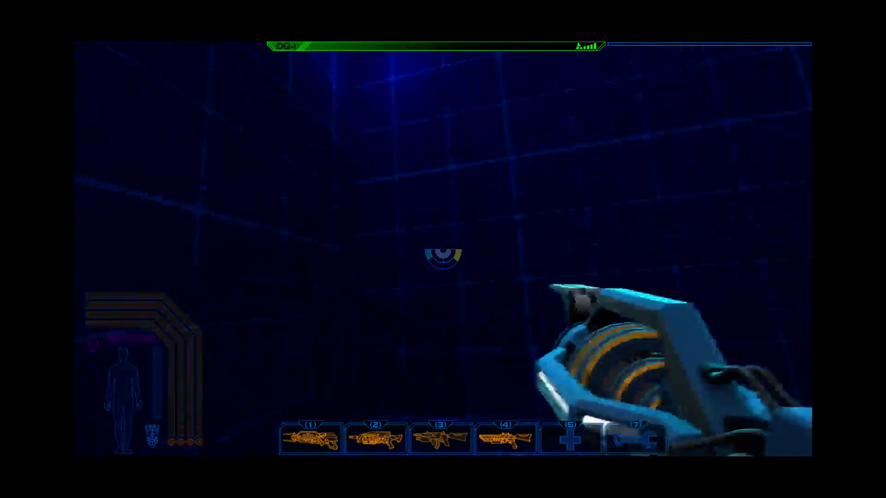
{"action": "key", "text": "space"}
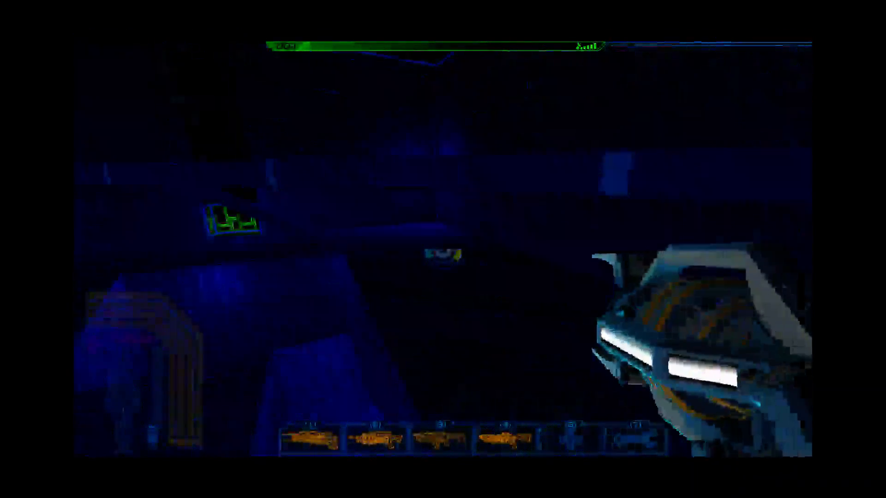
{"action": "key", "text": "w"}
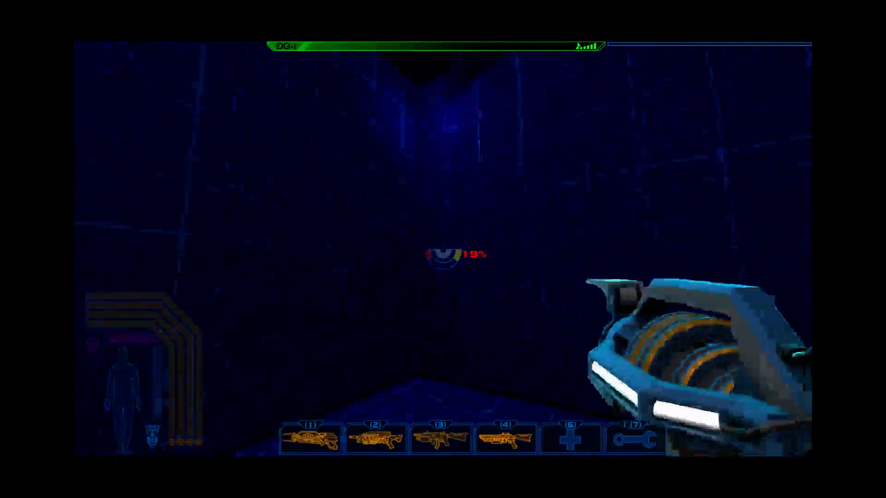
{"action": "key", "text": "s"}
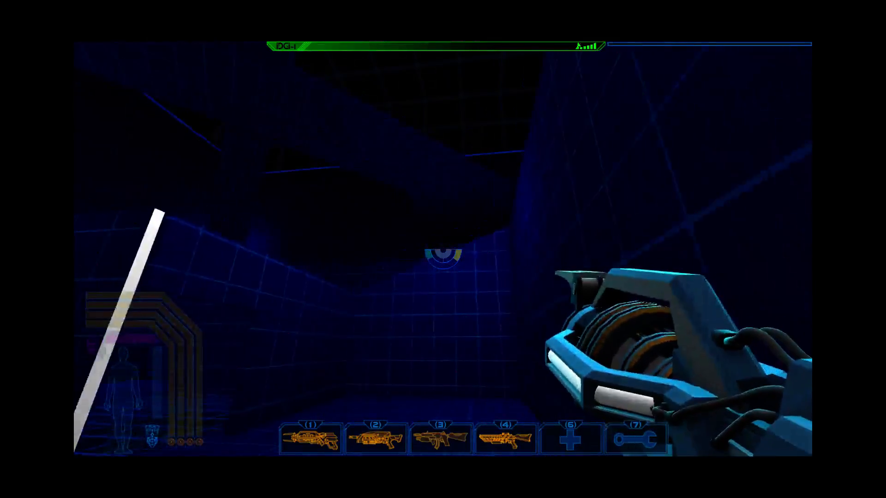
{"action": "key", "text": "space"}
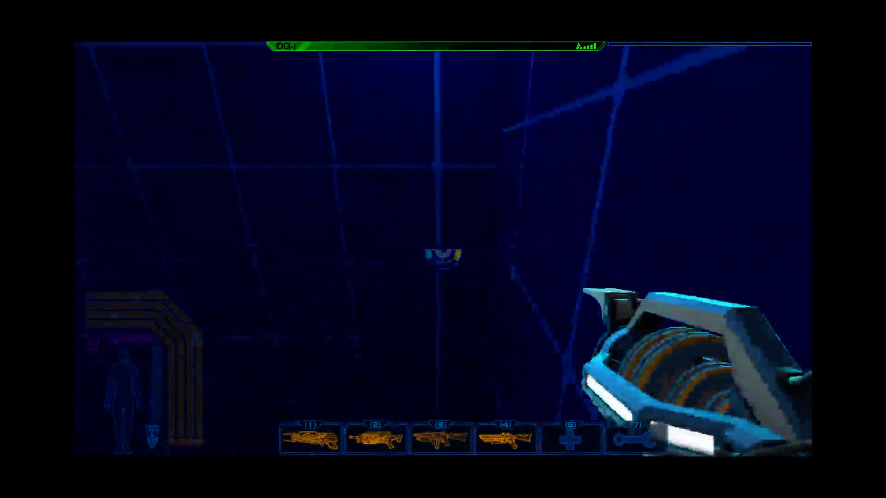
{"action": "key", "text": "space"}
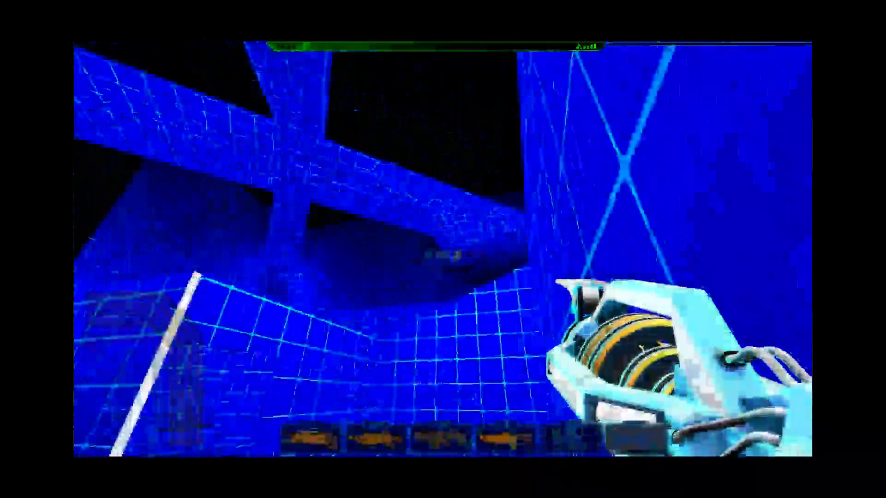
{"action": "key", "text": "space"}
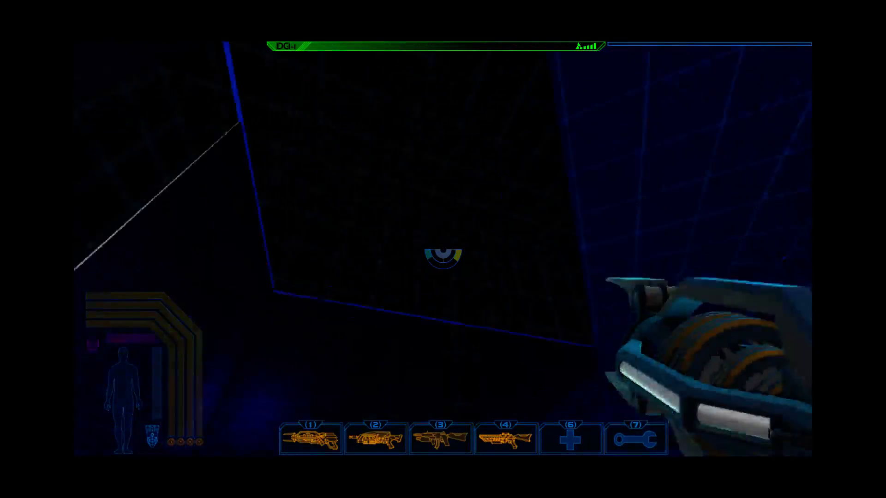
{"action": "key", "text": "space"}
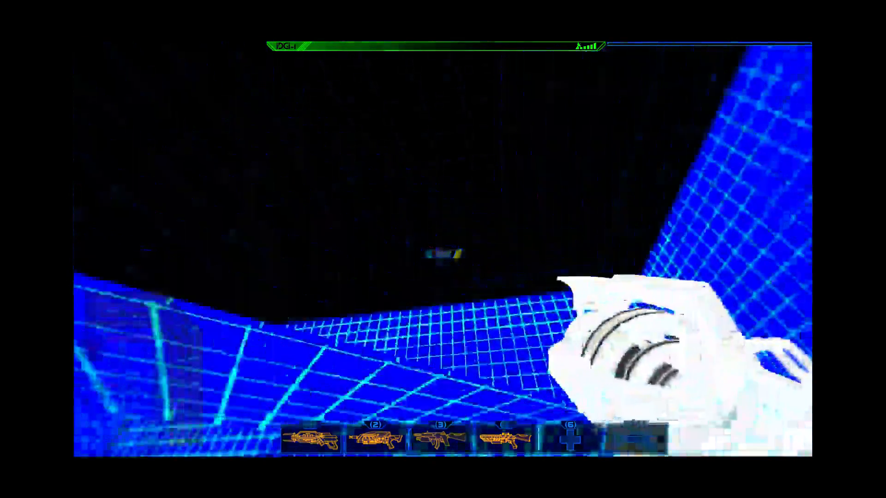
Step: Pause the playtest, switch to the level editor and inspect the lowered beams and ramps in the enlarged 2D side view
{"action": "key", "text": "Escape"}
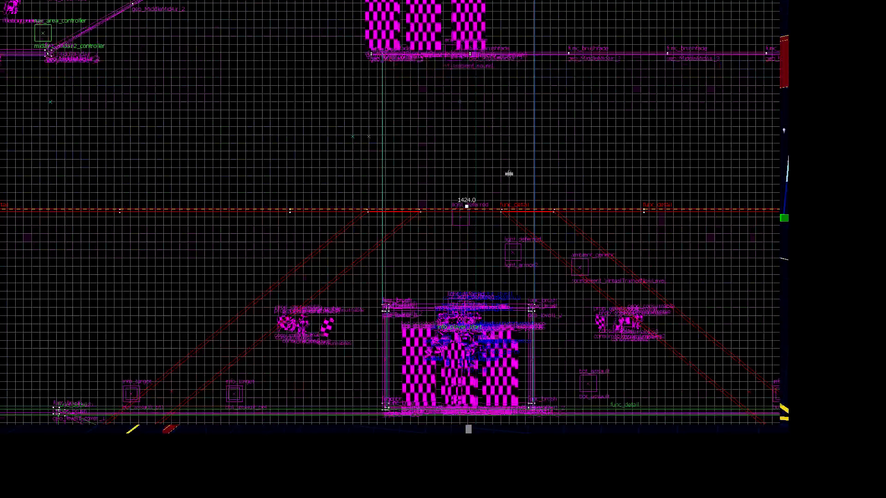
{"action": "scroll", "coordinate": [359, 225], "scroll_direction": "up", "scroll_amount": 3}
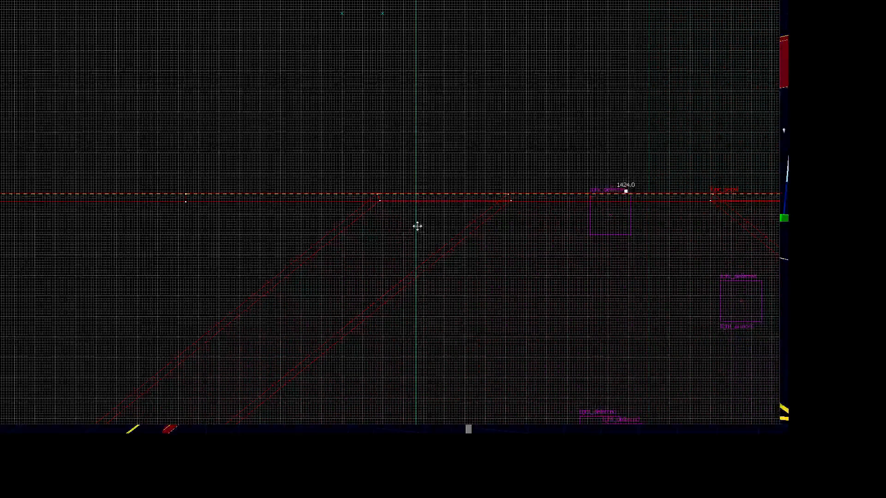
{"action": "key", "text": "space"}
{"action": "left_click_drag", "start_coordinate": [417, 227], "coordinate": [418, 279]}
{"action": "scroll", "coordinate": [467, 262], "scroll_direction": "down", "scroll_amount": 3}
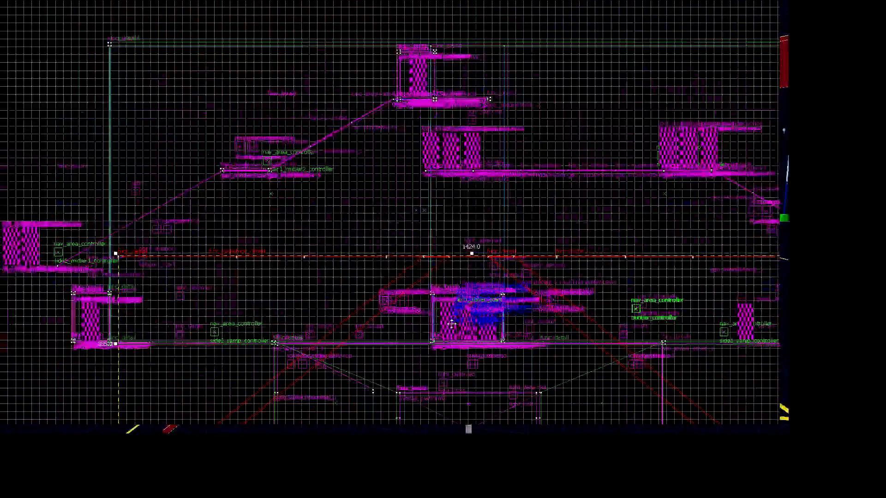
{"action": "scroll", "coordinate": [451, 324], "scroll_direction": "up", "scroll_amount": 3}
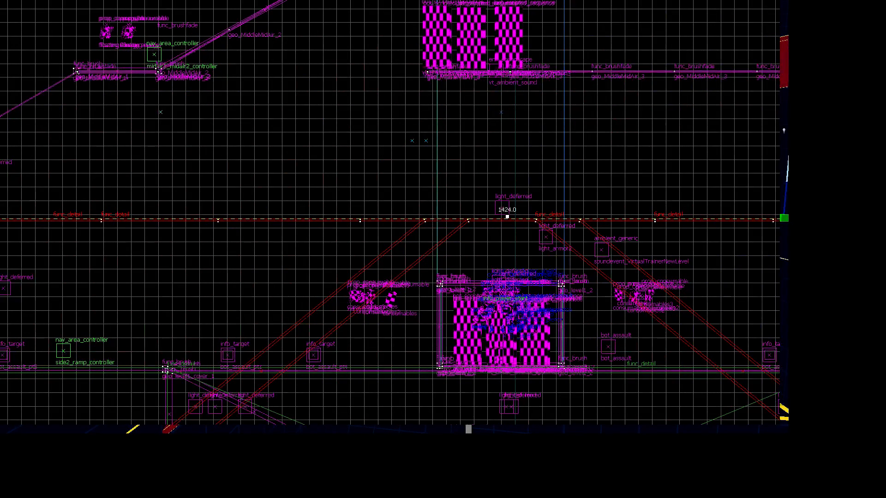
Step: Return to Consortium, resume the loaded map and repeat the jumps from the sunken floor beside the wall
{"action": "key", "text": "alt+Tab"}
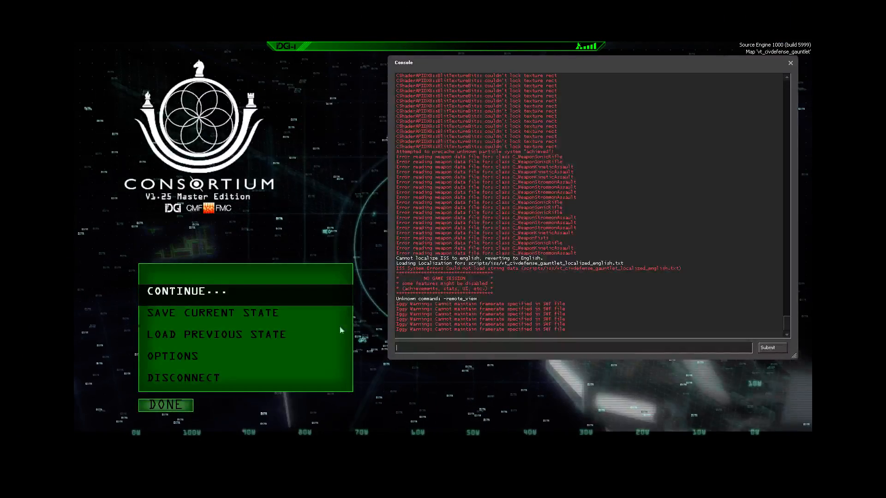
{"action": "key", "text": "Escape"}
{"action": "key", "text": "Escape"}
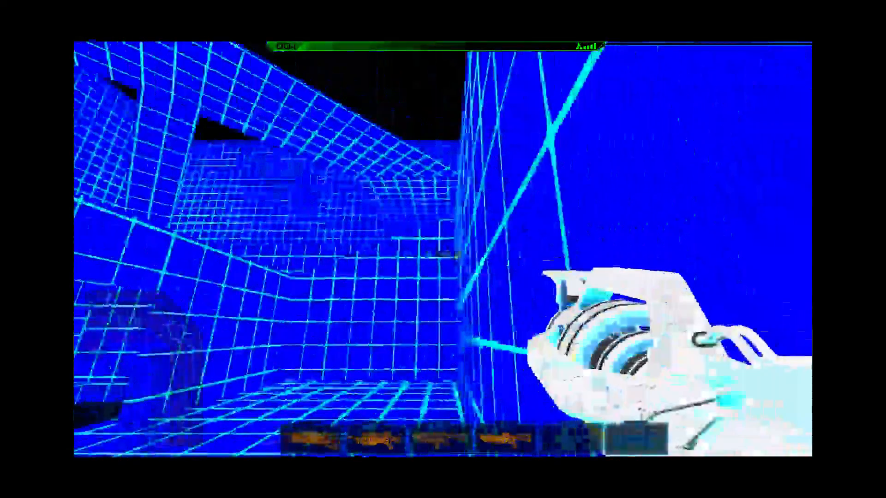
{"action": "key", "text": "space"}
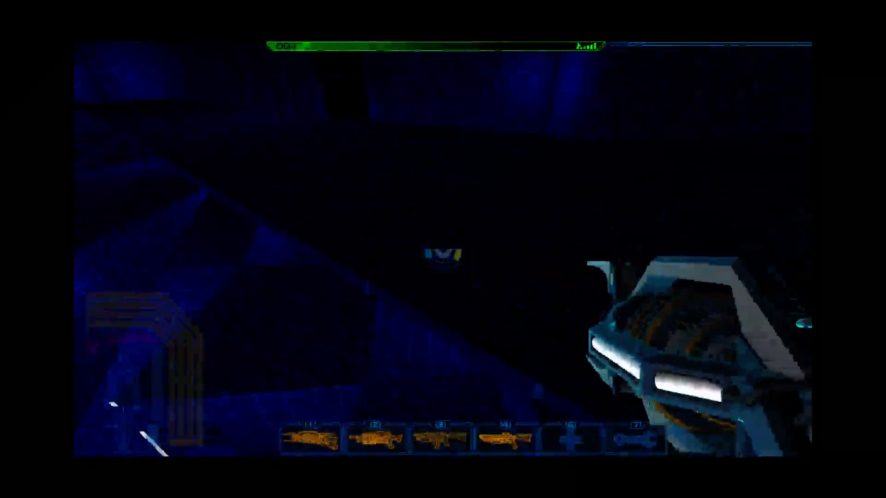
{"action": "key", "text": "space"}
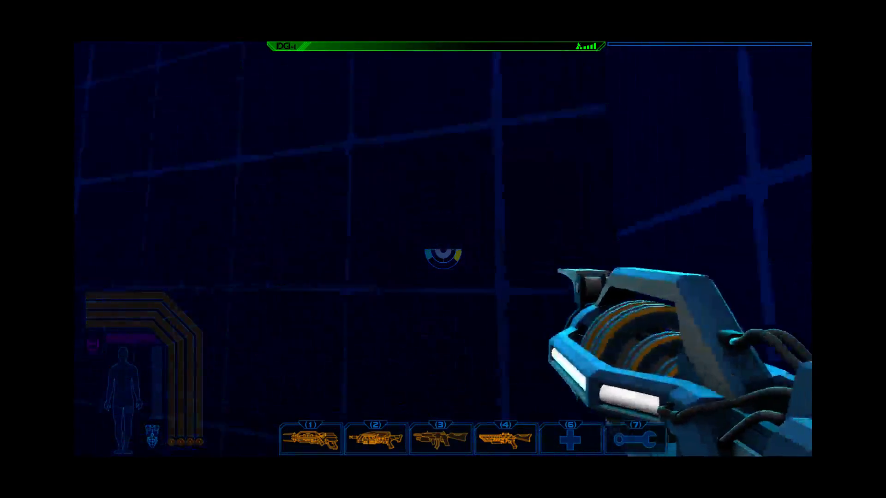
{"action": "key", "text": "space"}
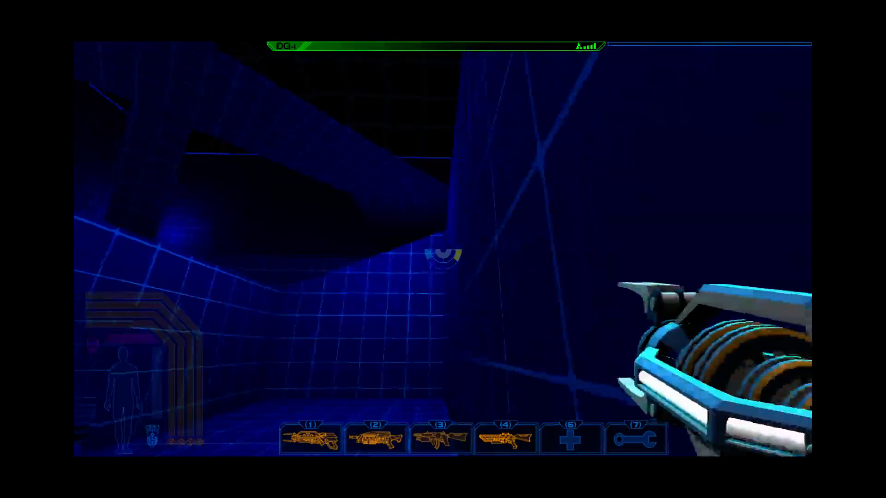
{"action": "key", "text": "space"}
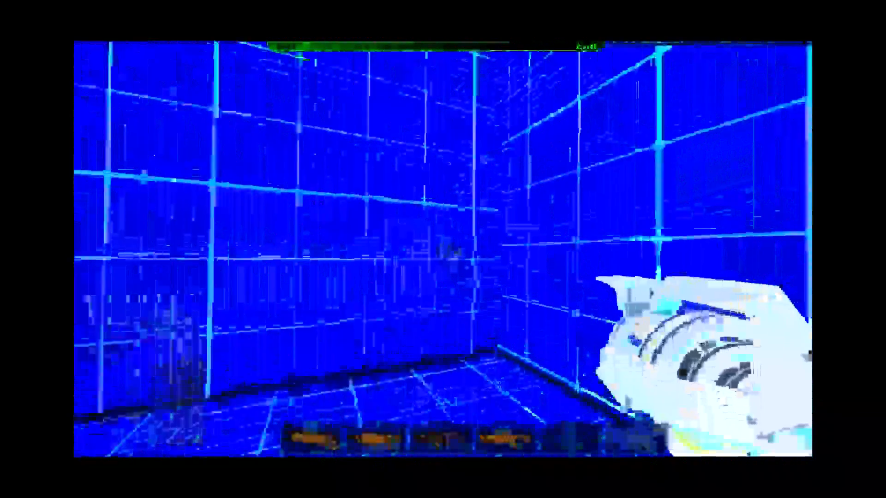
Step: Pause and continue the playtest, and perform another charged super jump out of the sunken area
{"action": "key", "text": "Escape"}
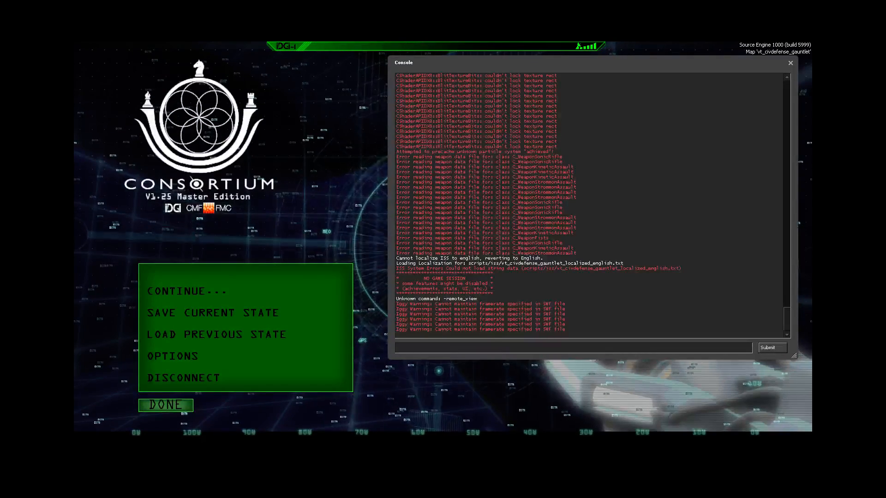
{"action": "left_click", "coordinate": [253, 291]}
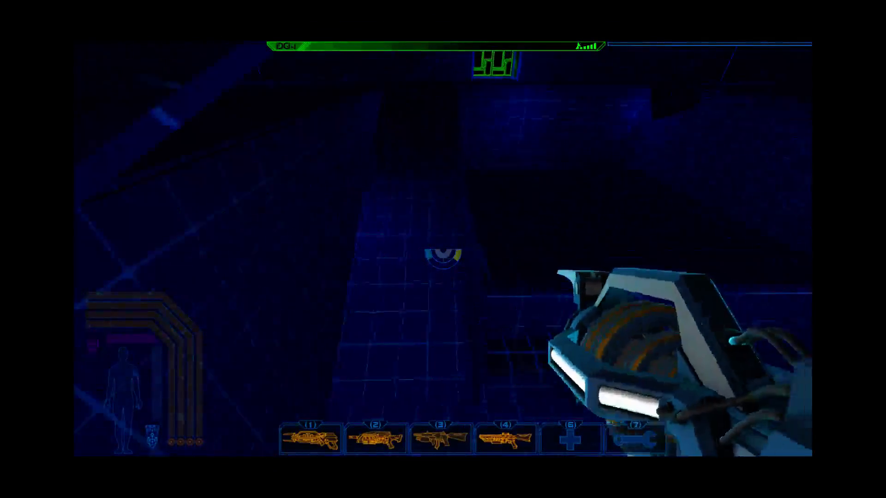
{"action": "key", "text": "space"}
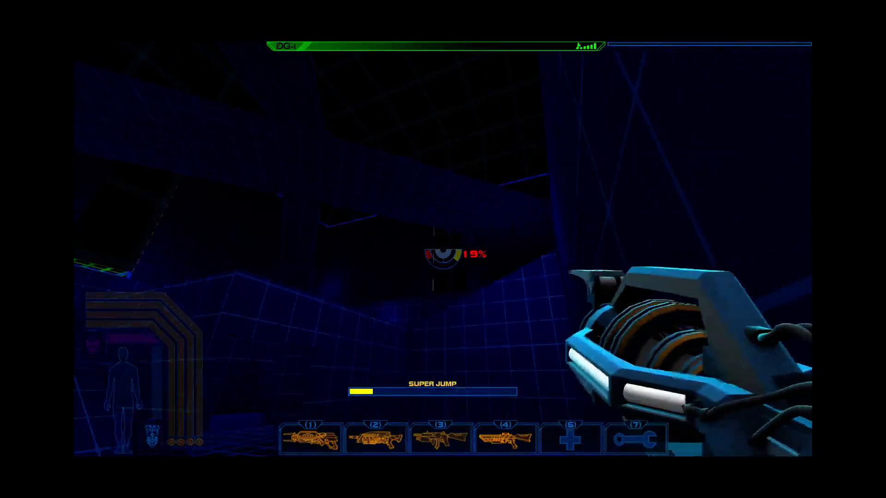
{"action": "key", "text": "w"}
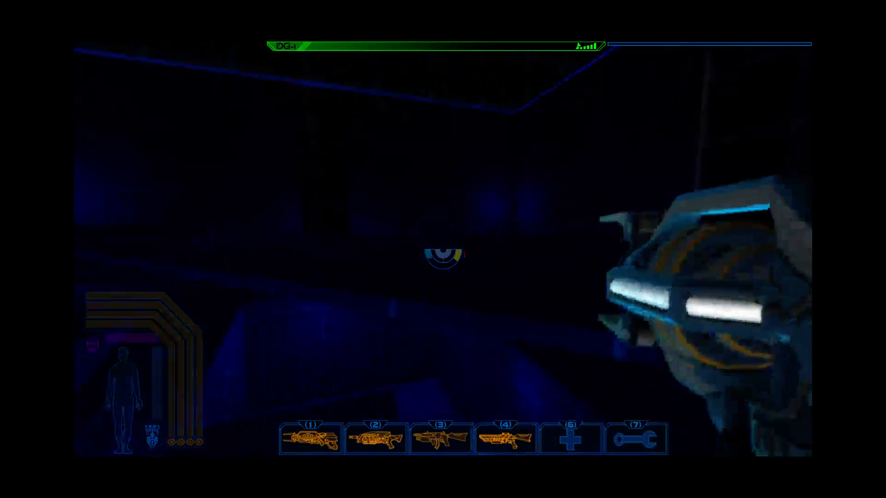
Step: Perform more charged super jumps from the sunken floor beside the wall to check the reach toward the ledges and overhead beams
{"action": "key", "text": "w"}
{"action": "key", "text": "space"}
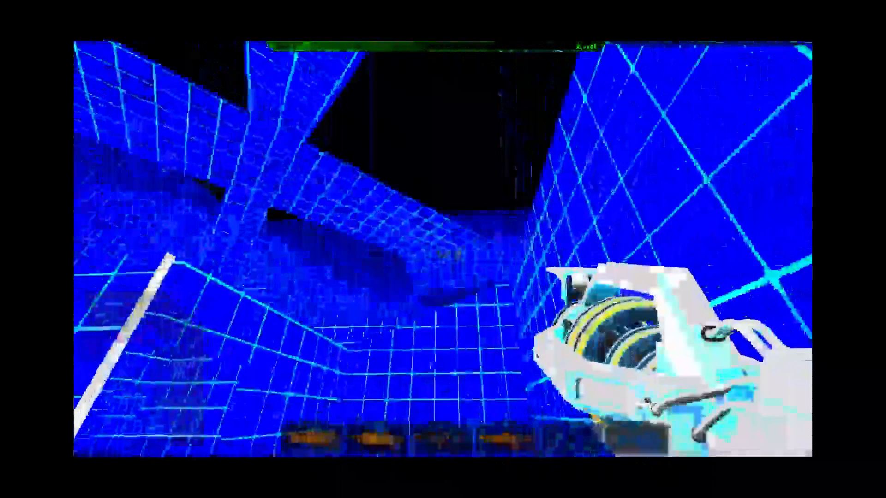
{"action": "key", "text": "space"}
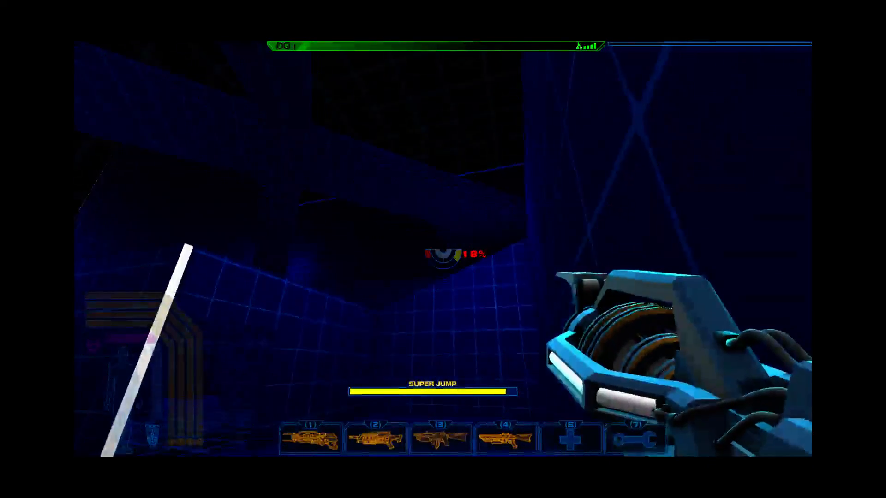
{"action": "key", "text": "w"}
{"action": "key", "text": "w"}
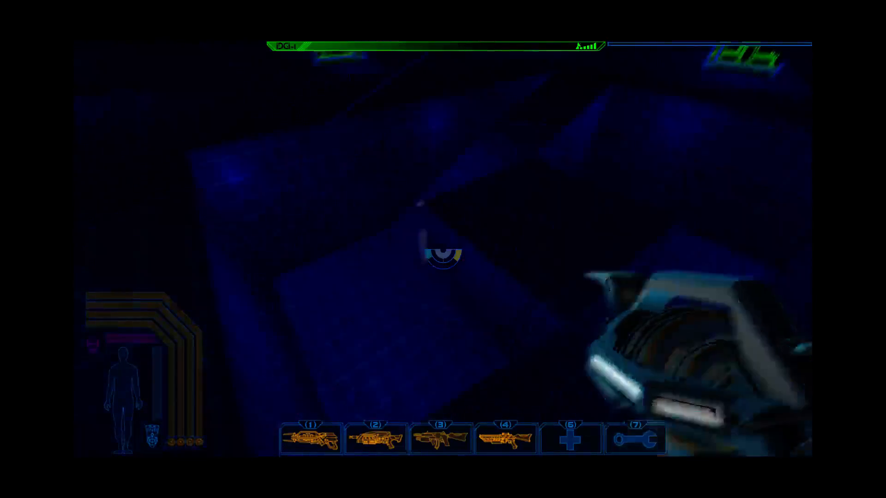
{"action": "key", "text": "w"}
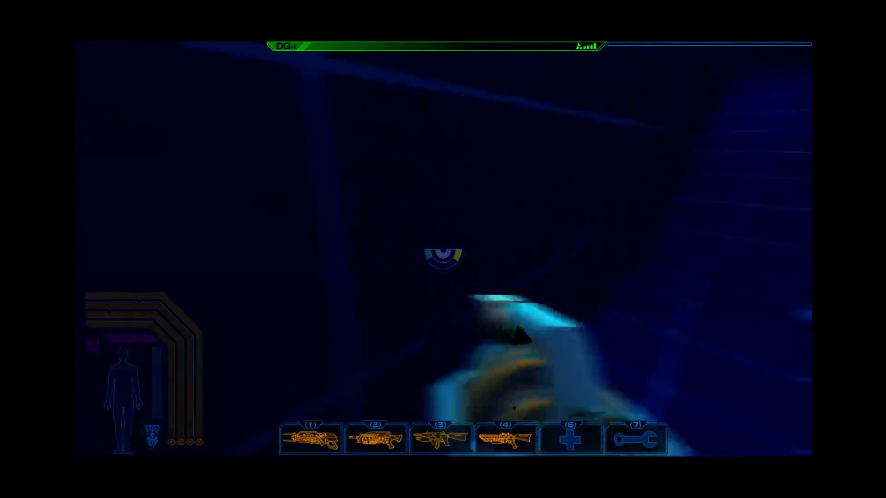
{"action": "key", "text": "w"}
{"action": "key", "text": "space"}
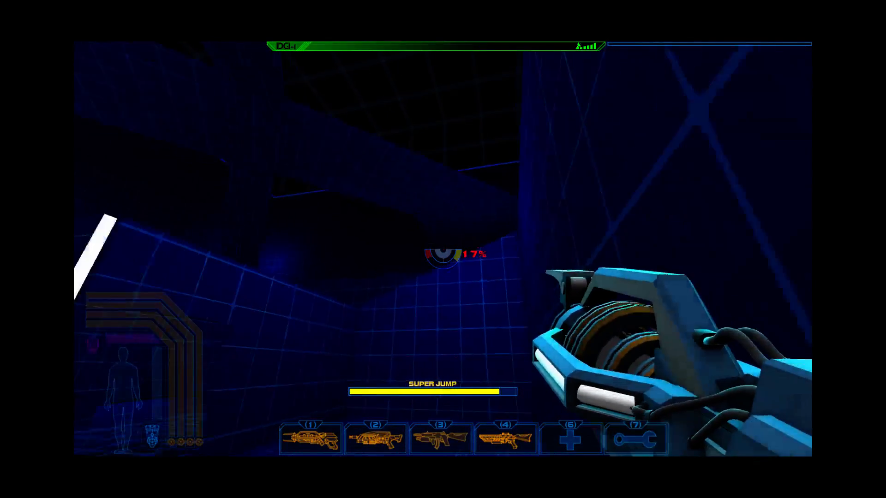
{"action": "key", "text": "w"}
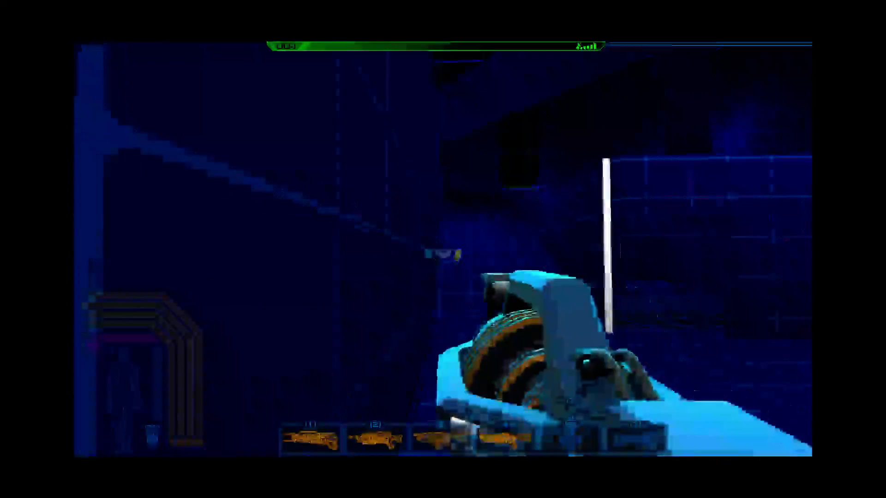
{"action": "key", "text": "space"}
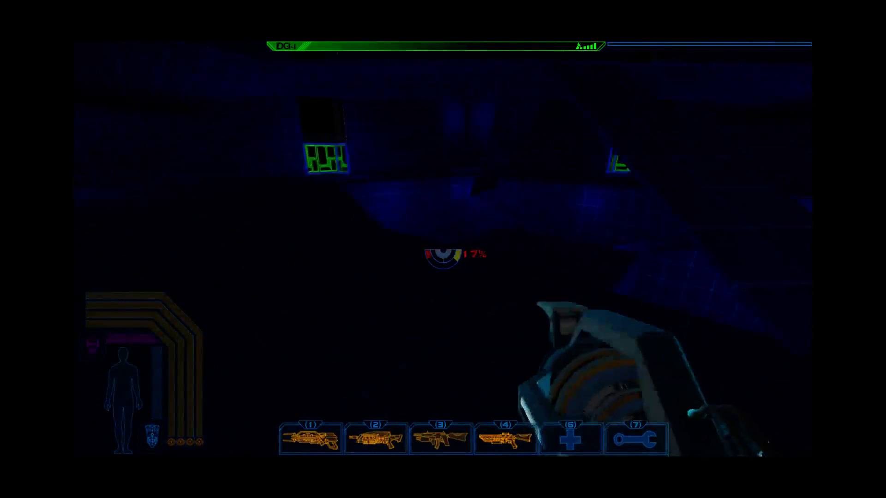
Step: Walk around the upper level and beams to examine the room's scale, ramps and green-panelled doorways
{"action": "left_click", "coordinate": [443, 258]}
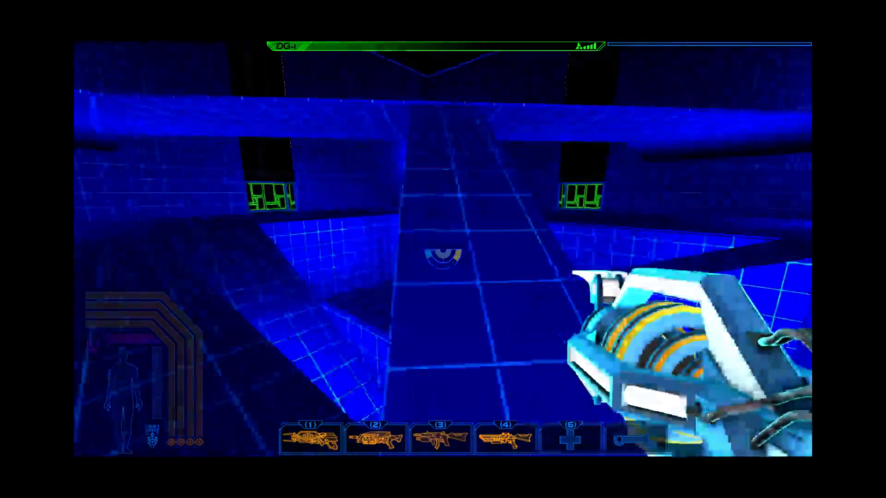
{"action": "key", "text": "w"}
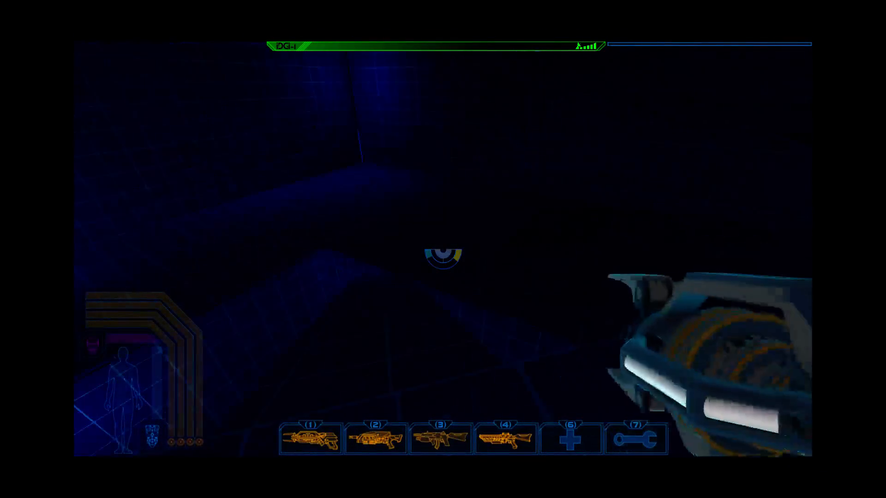
{"action": "key", "text": "w"}
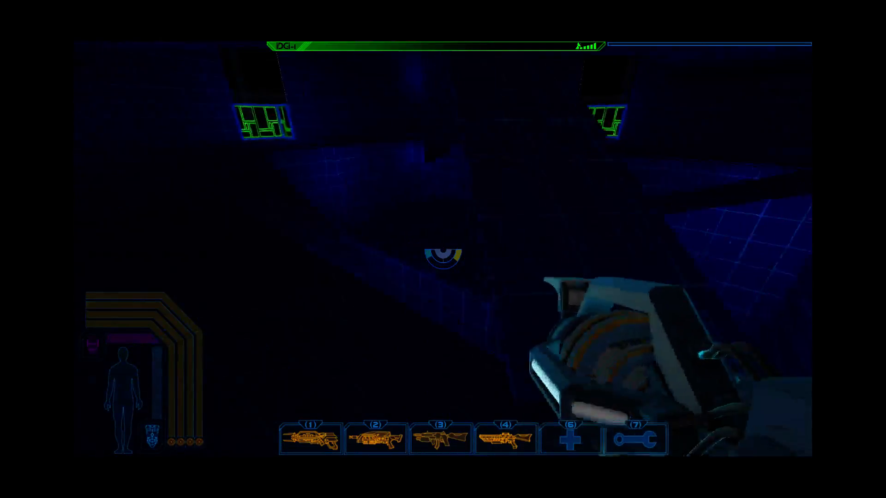
{"action": "key", "text": "w"}
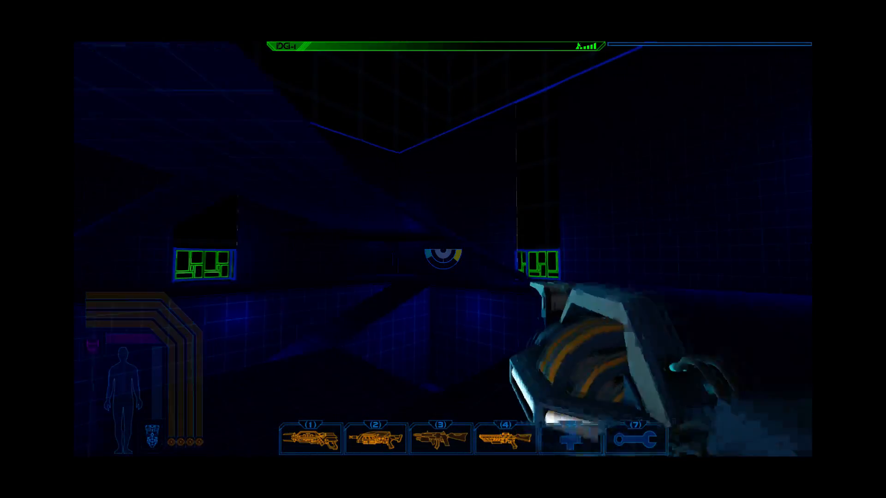
{"action": "key", "text": "w"}
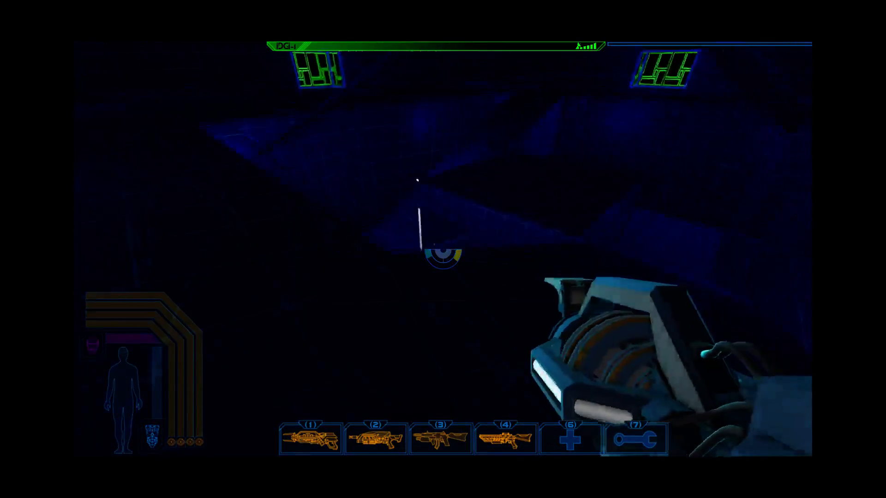
{"action": "key", "text": "w"}
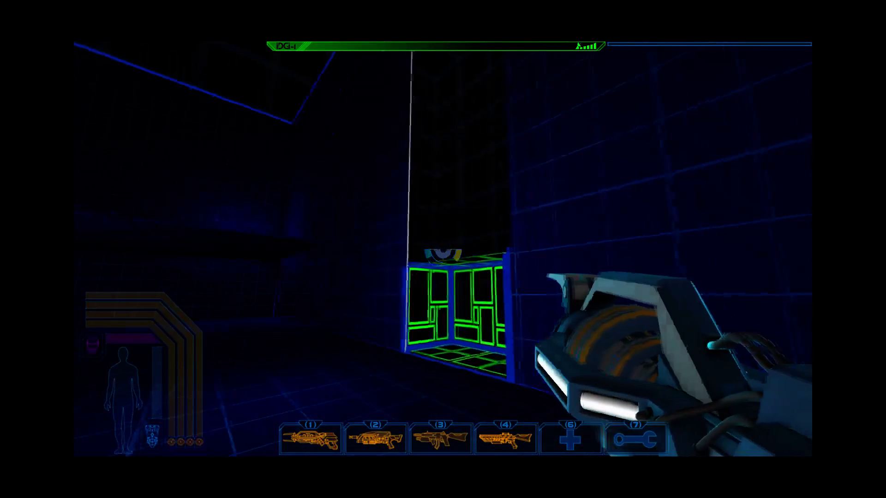
Step: Fire the equipped weapon across the room from the upper ledge to test shooting over the pit
{"action": "left_click", "coordinate": [443, 253]}
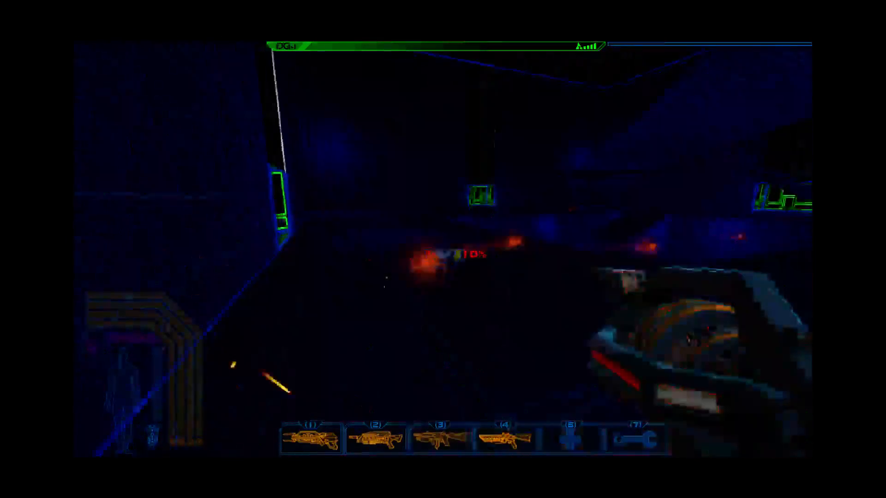
{"action": "left_click", "coordinate": [443, 253]}
{"action": "left_click", "coordinate": [443, 253]}
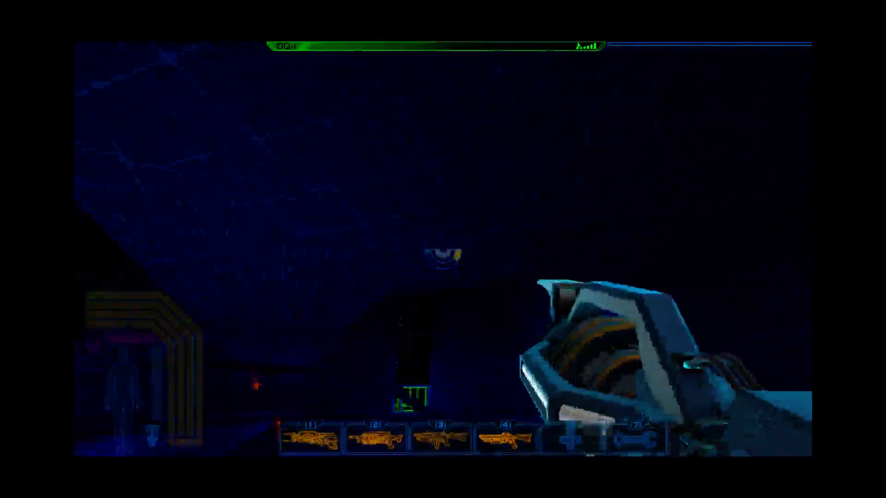
{"action": "left_click", "coordinate": [443, 254]}
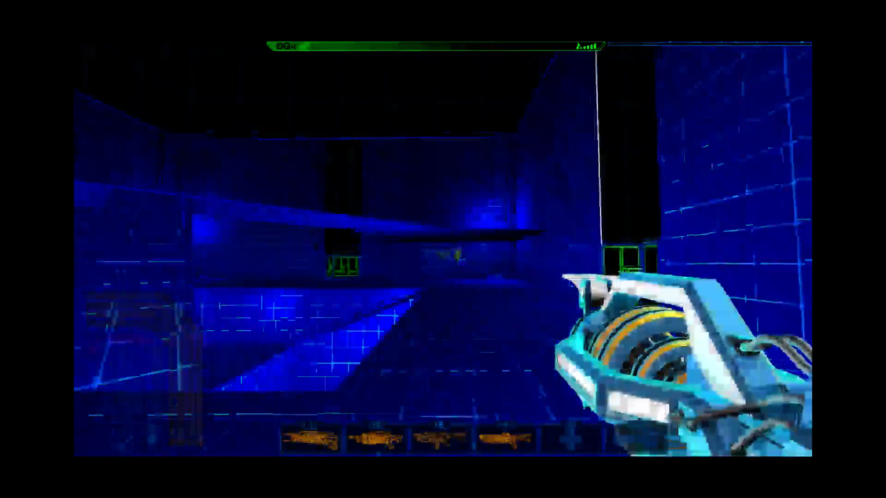
Step: Fire a series of charged weapon shots along the ledge and under the overhead beam to test long-range combat
{"action": "left_click", "coordinate": [443, 254]}
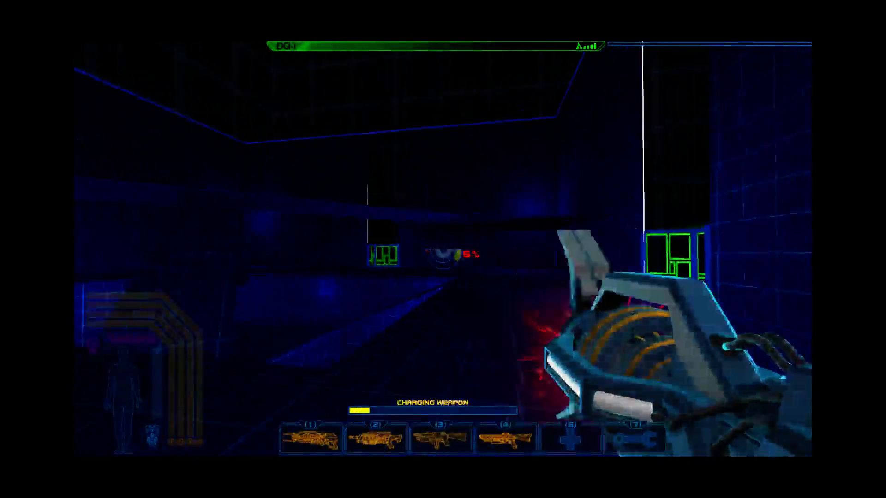
{"action": "left_click", "coordinate": [443, 249]}
{"action": "left_click", "coordinate": [443, 249]}
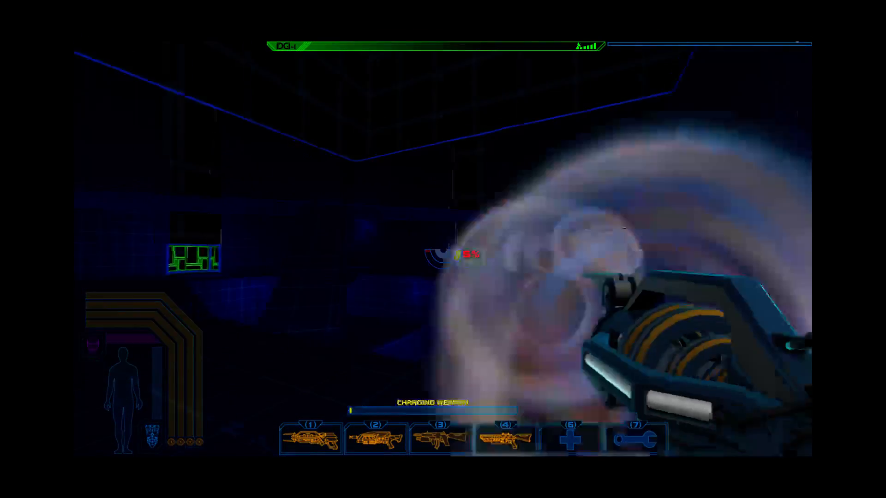
{"action": "left_click", "coordinate": [443, 249]}
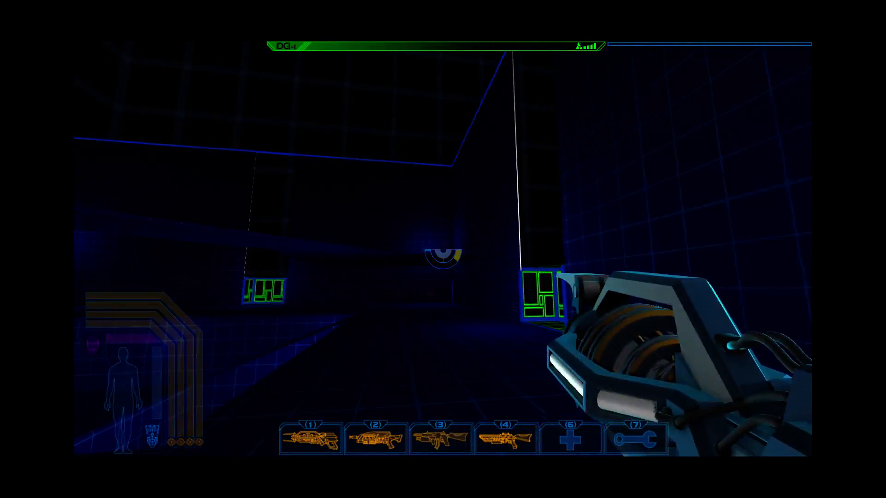
{"action": "left_click", "coordinate": [443, 254]}
{"action": "left_click", "coordinate": [443, 254]}
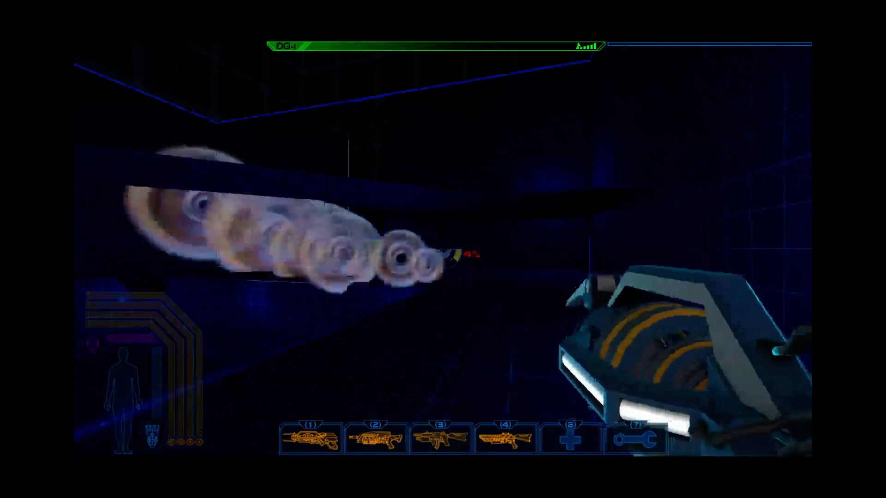
{"action": "left_click", "coordinate": [443, 254]}
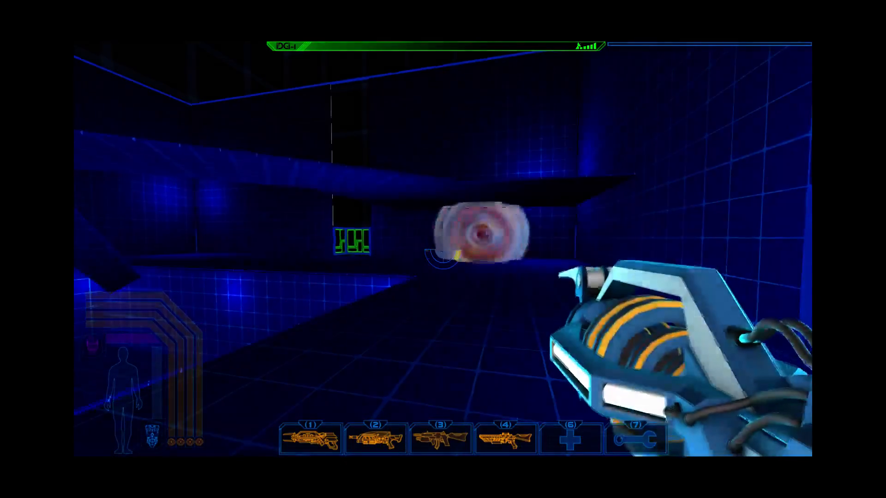
{"action": "left_click", "coordinate": [443, 254]}
{"action": "left_click", "coordinate": [443, 254]}
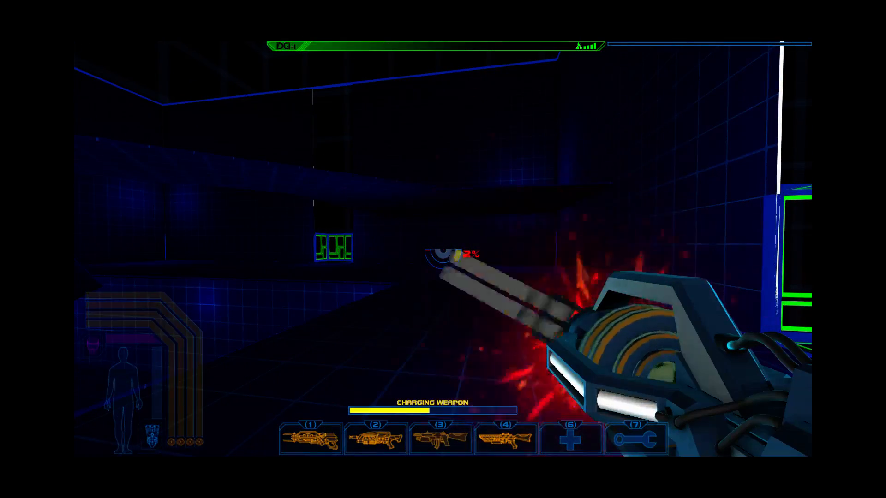
{"action": "left_click", "coordinate": [443, 254]}
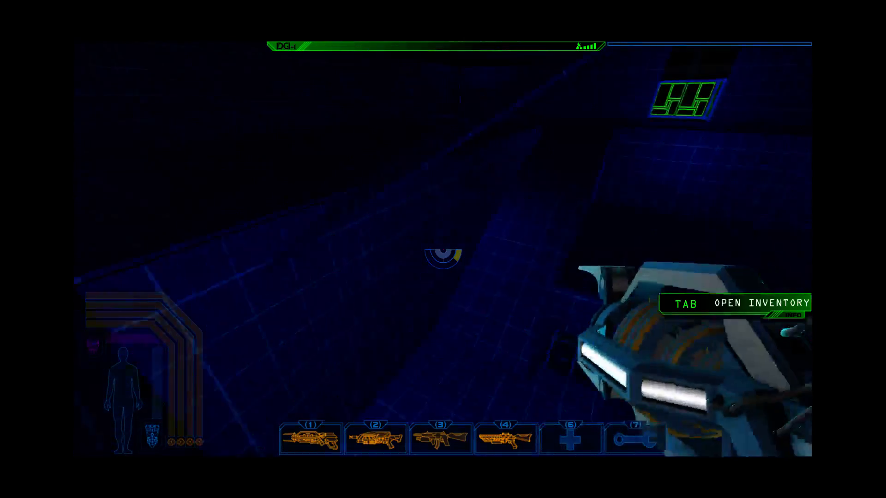
Step: Drop to the sunken floor and walk its corridor and ramp back up to the ledge to check the room's traversal
{"action": "key", "text": "w"}
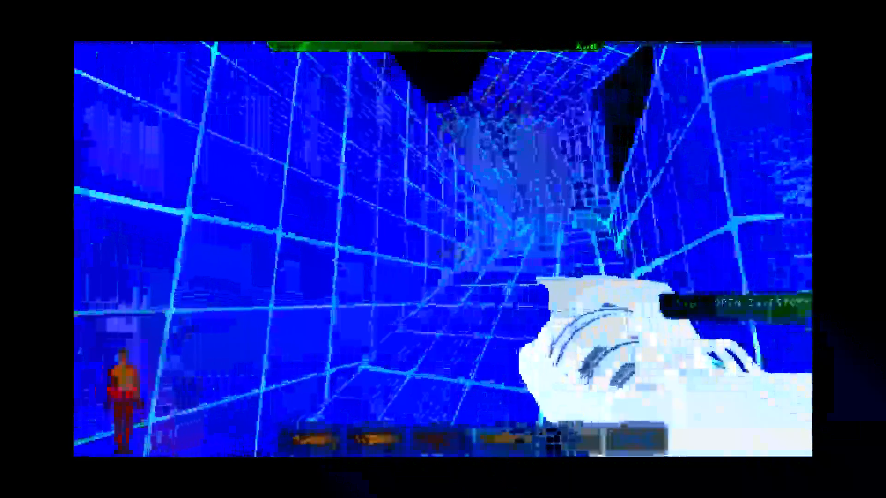
{"action": "key", "text": "w"}
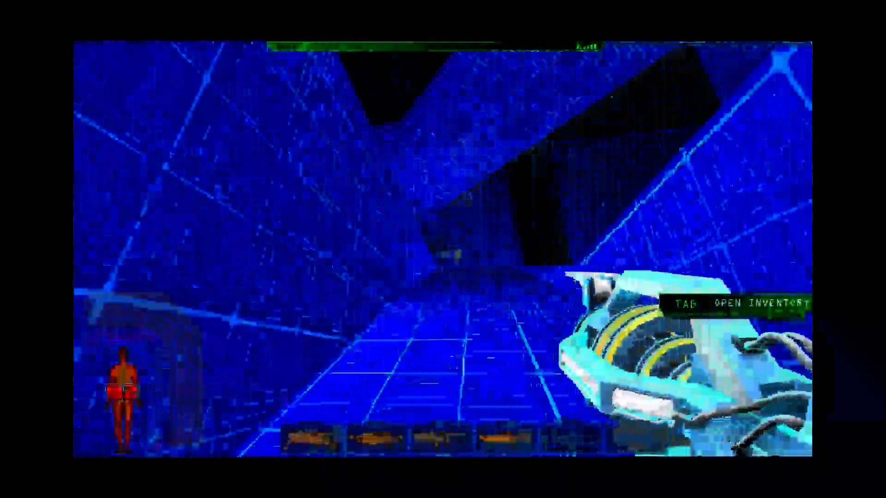
{"action": "key", "text": "w"}
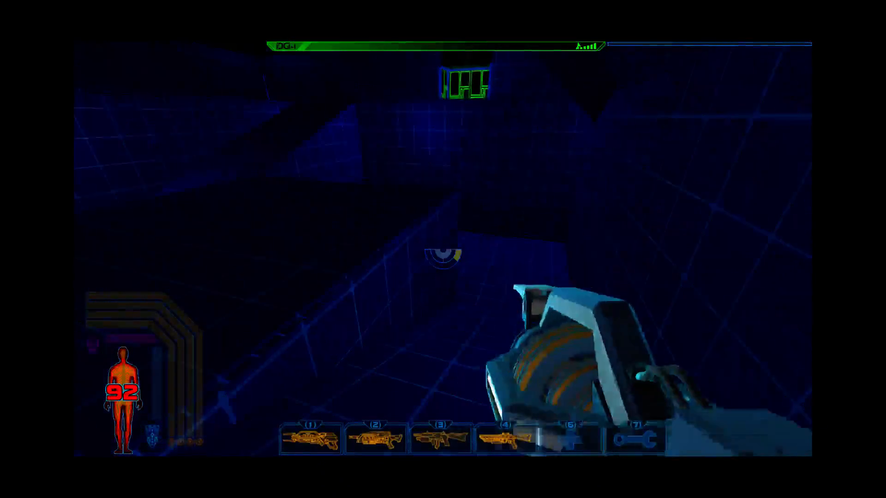
{"action": "key", "text": "w"}
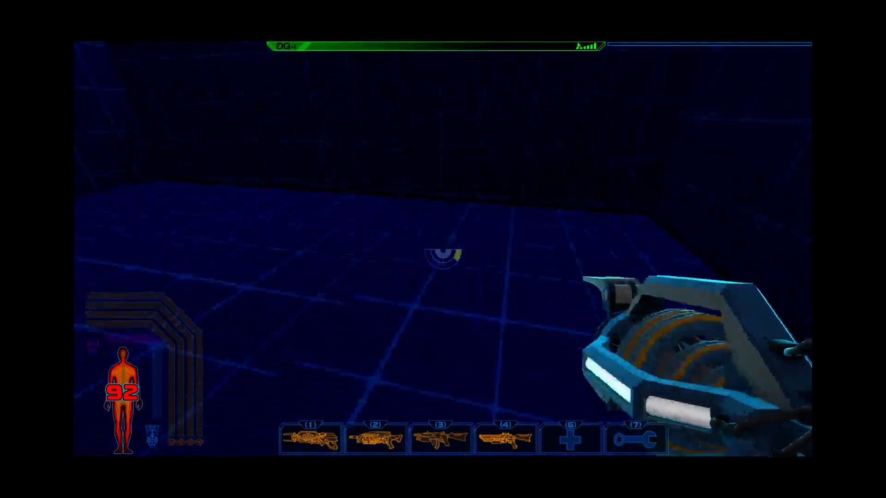
{"action": "key", "text": "w"}
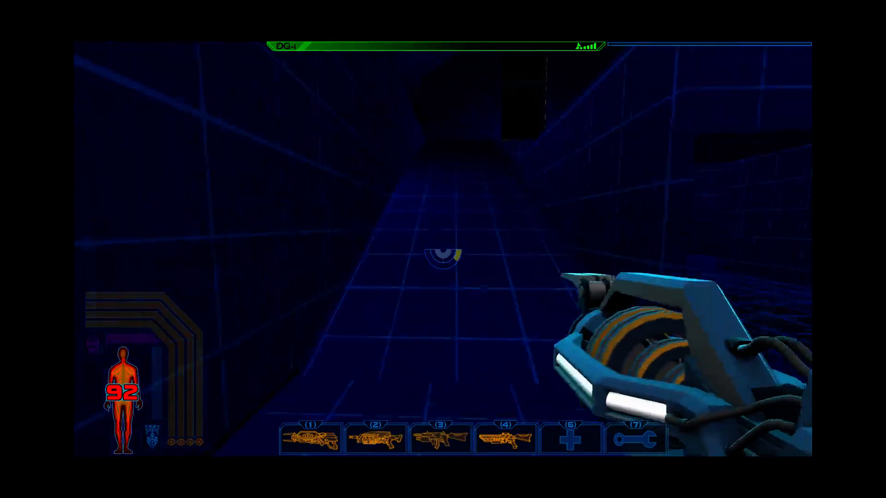
{"action": "key", "text": "w"}
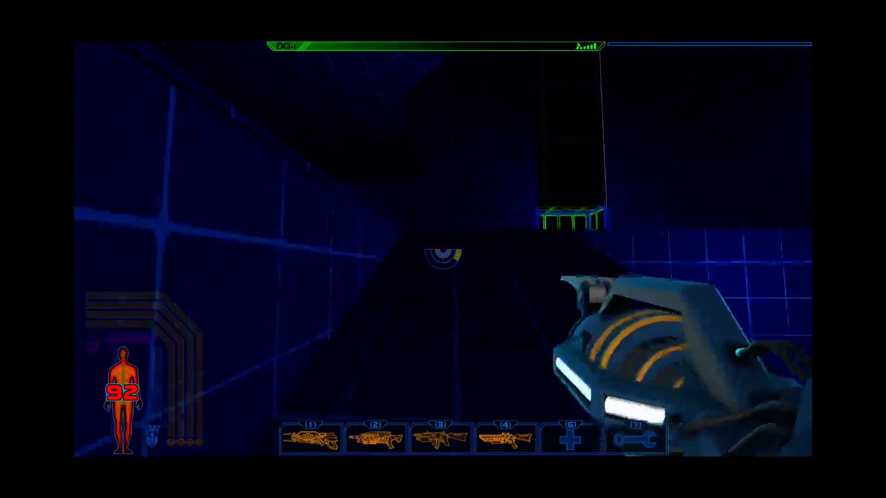
{"action": "key", "text": "s"}
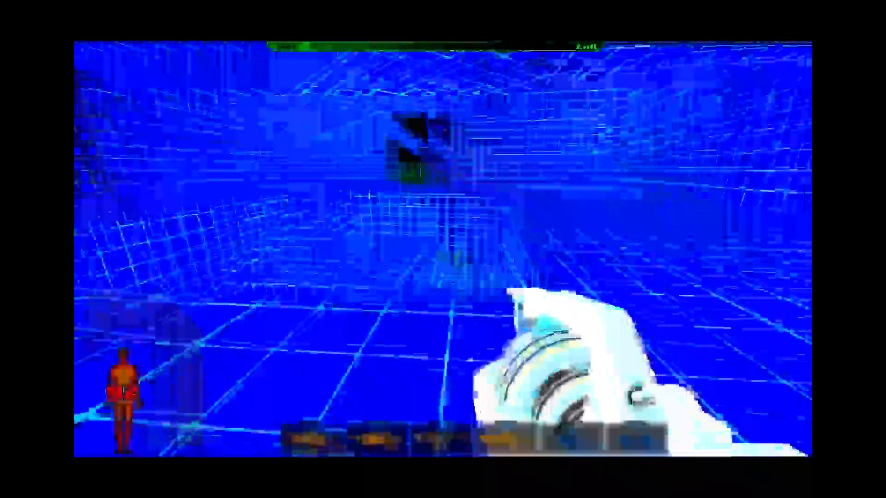
{"action": "key", "text": "w"}
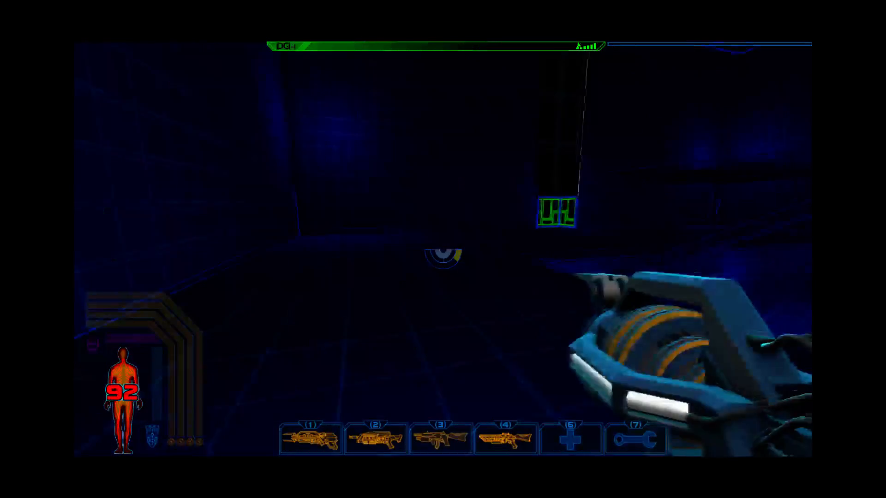
{"action": "key", "text": "w"}
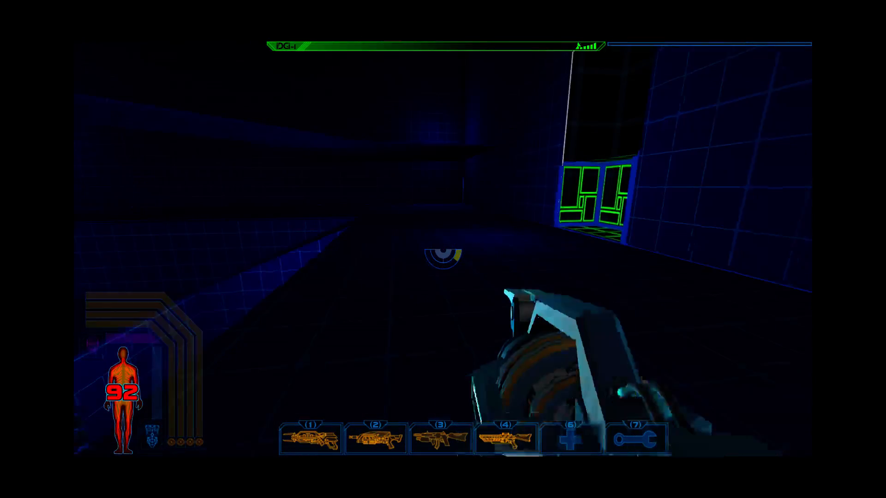
Step: Recycle the full stacks of 250 and 200 bullets and the spare torso armour from the containment unit storage
{"action": "key", "text": "Tab"}
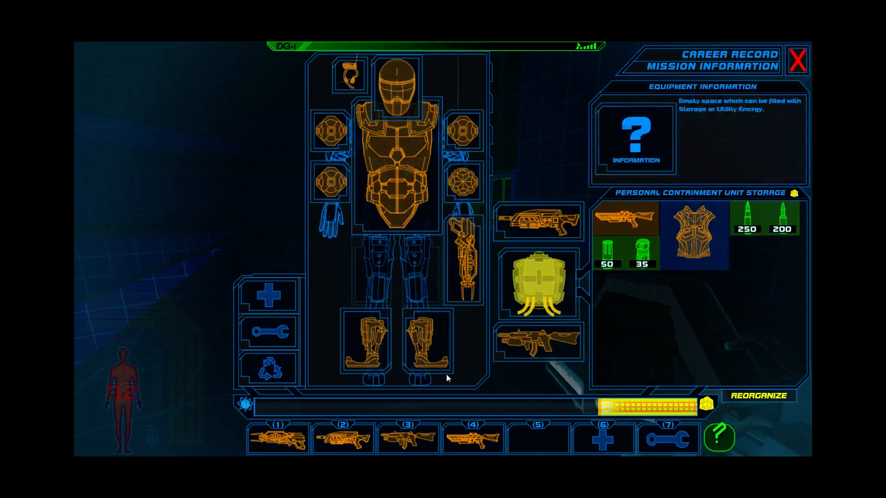
{"action": "left_click", "coordinate": [268, 369]}
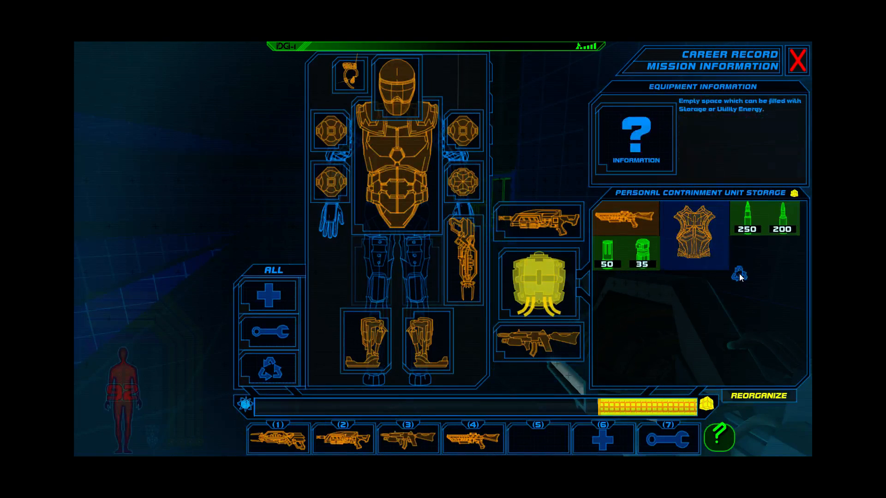
{"action": "left_click", "coordinate": [748, 220]}
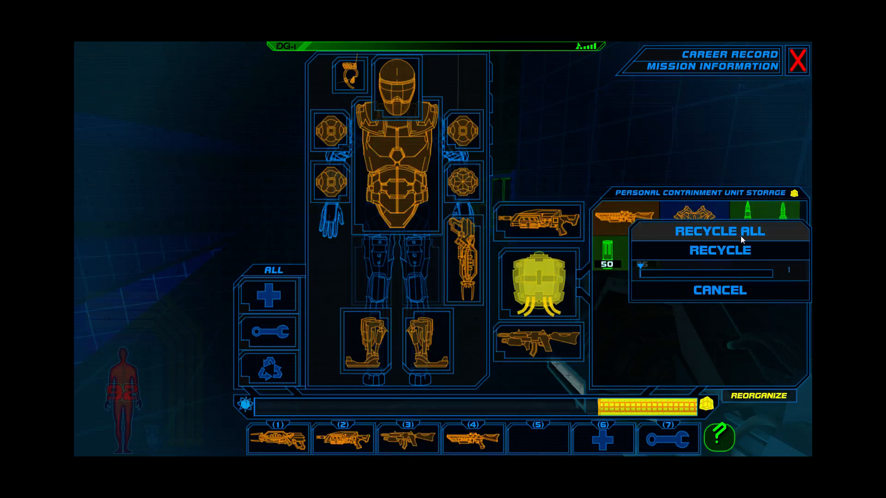
{"action": "left_click", "coordinate": [740, 236]}
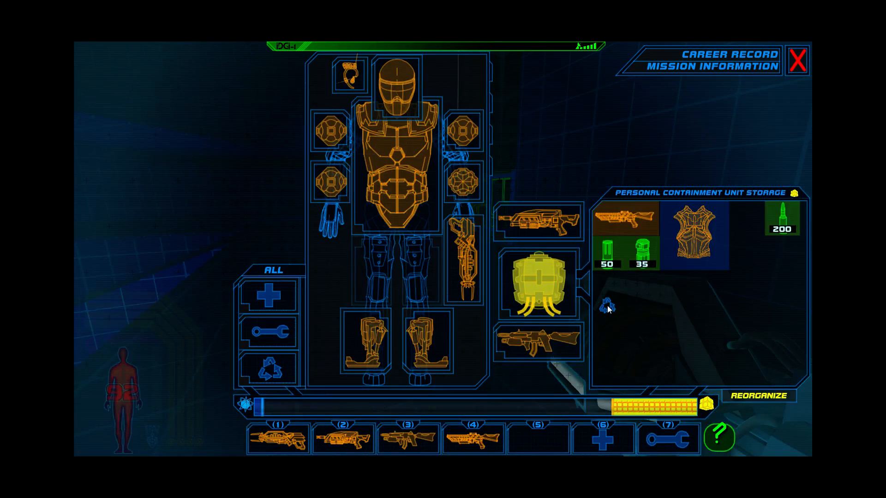
{"action": "left_click", "coordinate": [780, 224]}
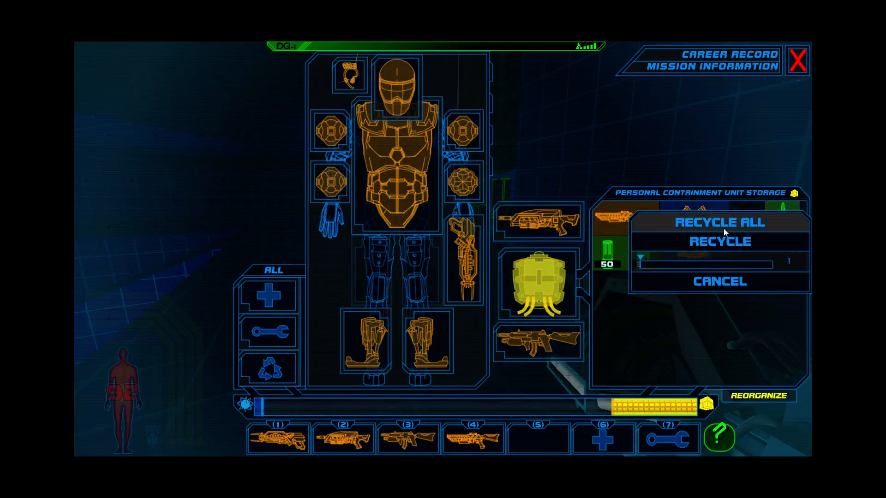
{"action": "left_click", "coordinate": [723, 224]}
{"action": "left_click", "coordinate": [715, 240]}
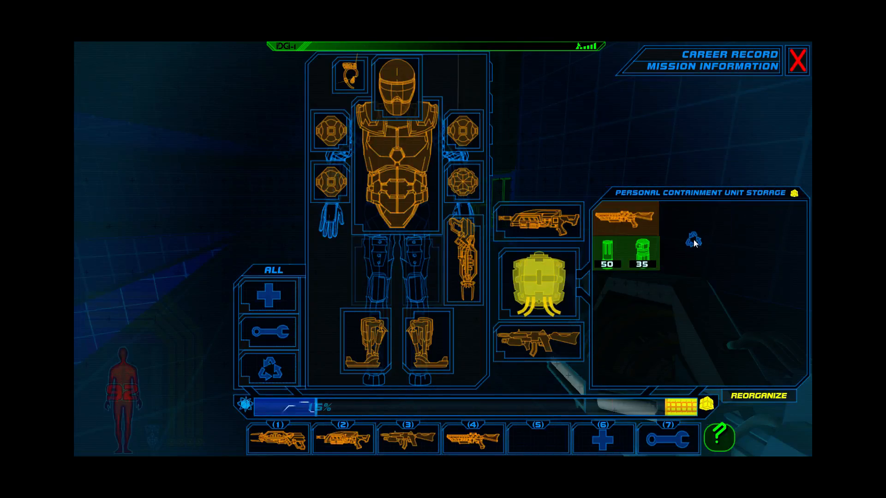
{"action": "key", "text": "Tab"}
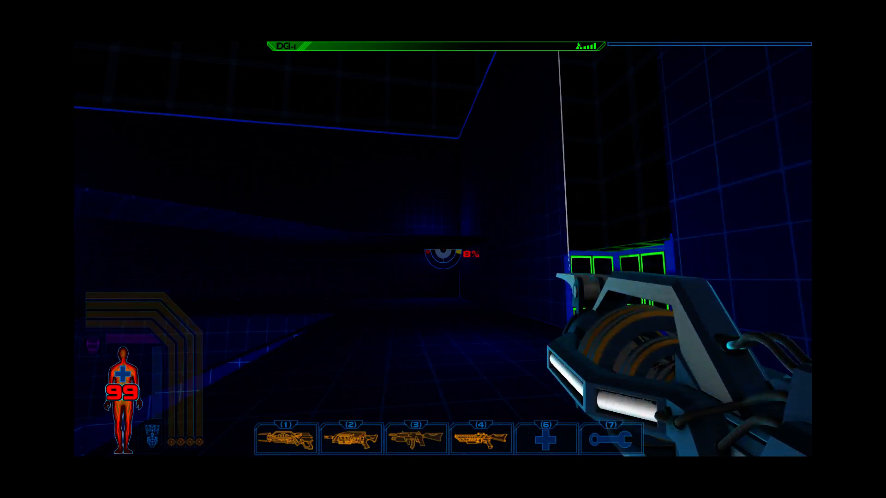
Step: Walk along the grid-textured ledge and jump near the wall opening to test movement and jump height
{"action": "key", "text": "w"}
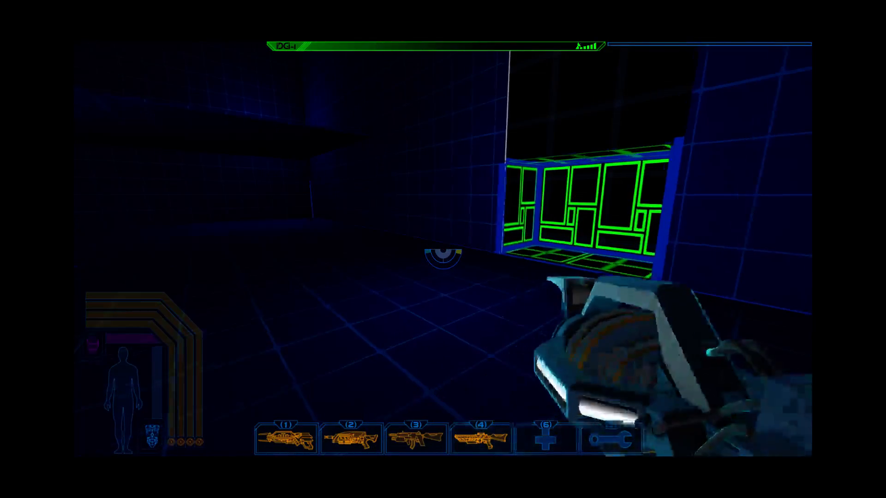
{"action": "key", "text": "w"}
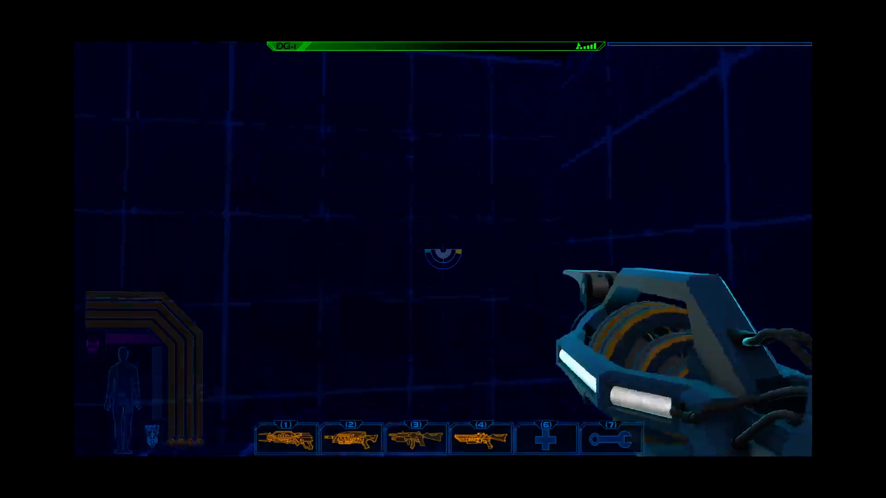
{"action": "key", "text": "w"}
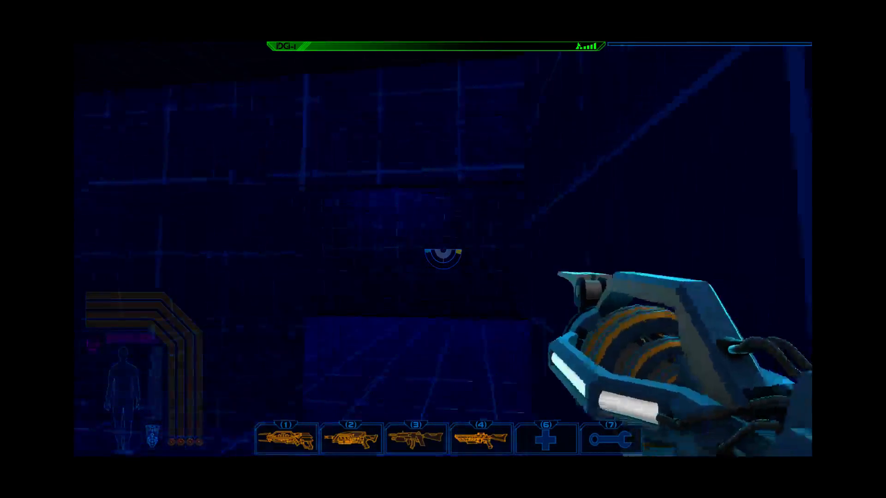
{"action": "key", "text": "space"}
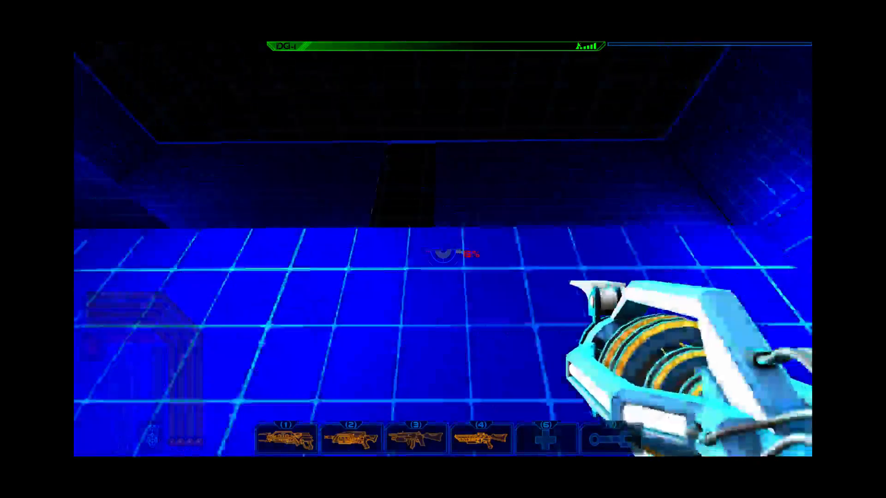
{"action": "key", "text": "w"}
{"action": "key", "text": "w"}
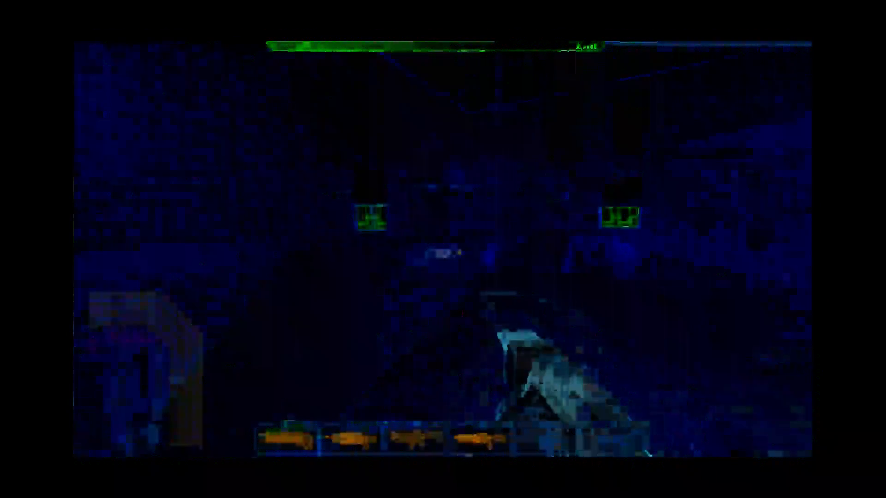
{"action": "key", "text": "w"}
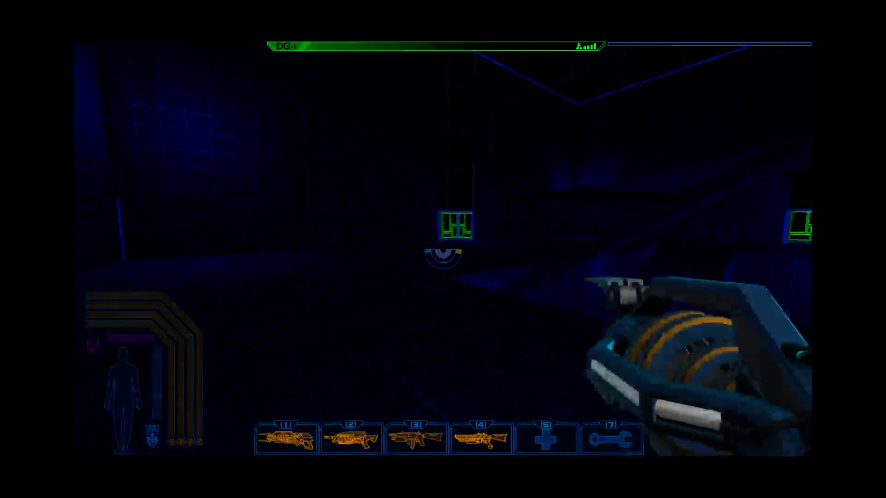
Step: Walk around the ledge past the green-panelled doorways to check the distances between them
{"action": "key", "text": "w"}
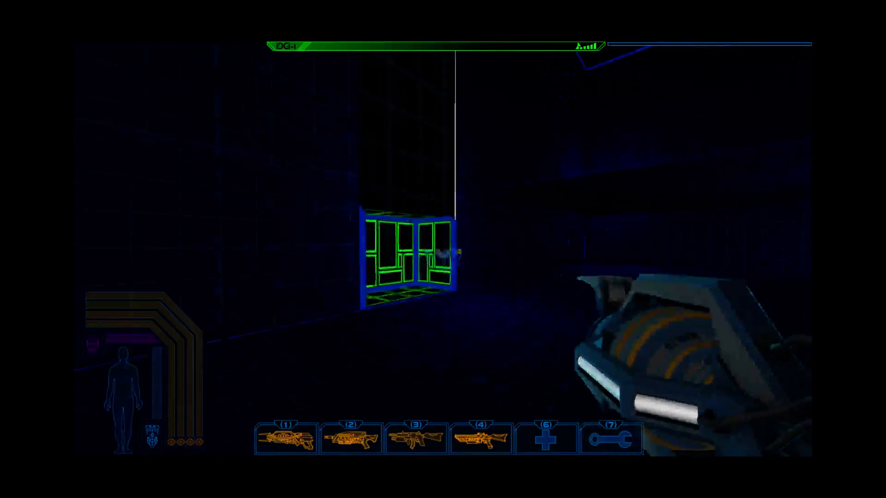
{"action": "key", "text": "w"}
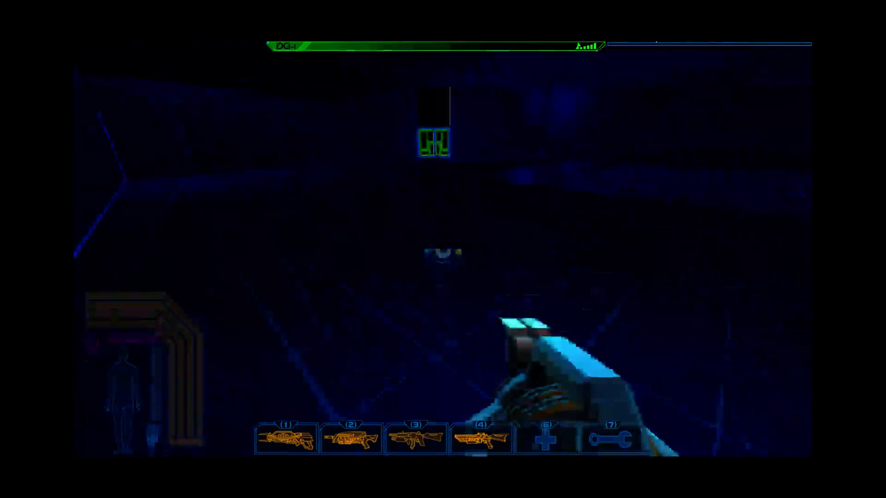
{"action": "key", "text": "w"}
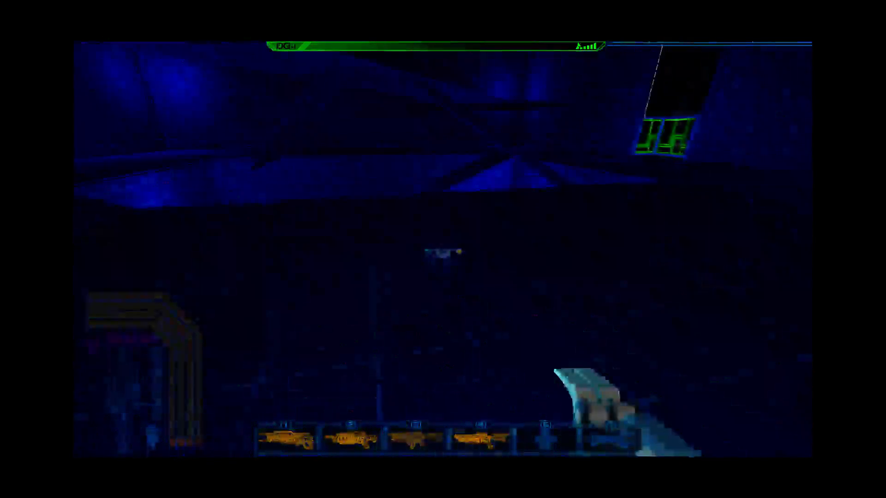
{"action": "key", "text": "w"}
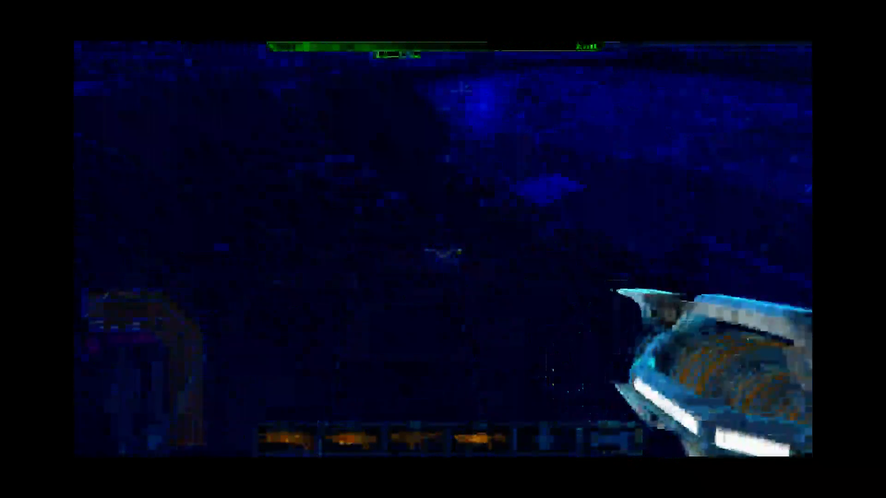
{"action": "key", "text": "w"}
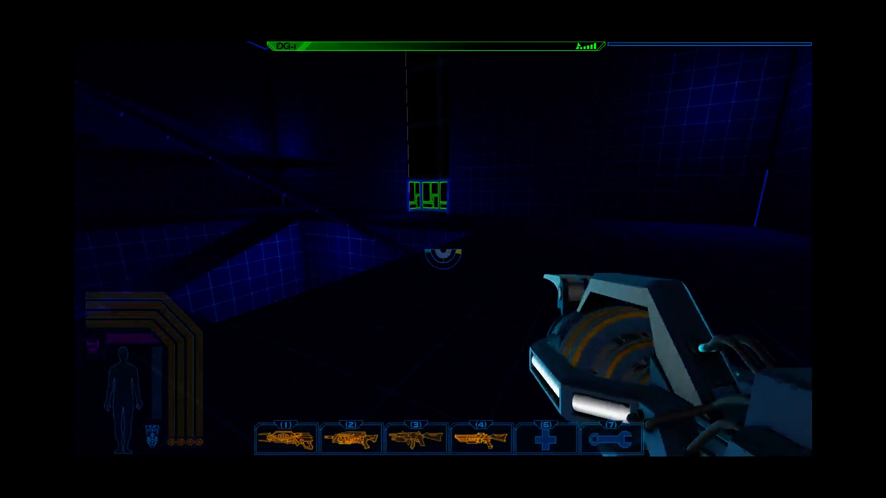
{"action": "key", "text": "w"}
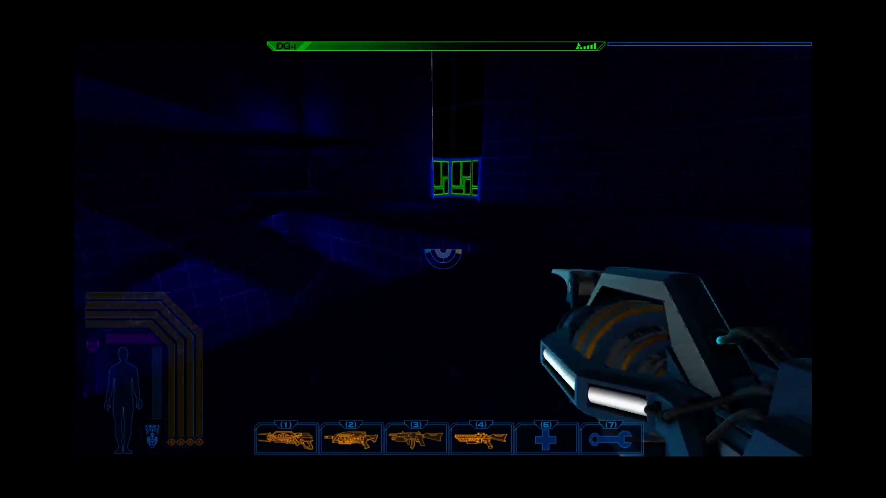
{"action": "key", "text": "w"}
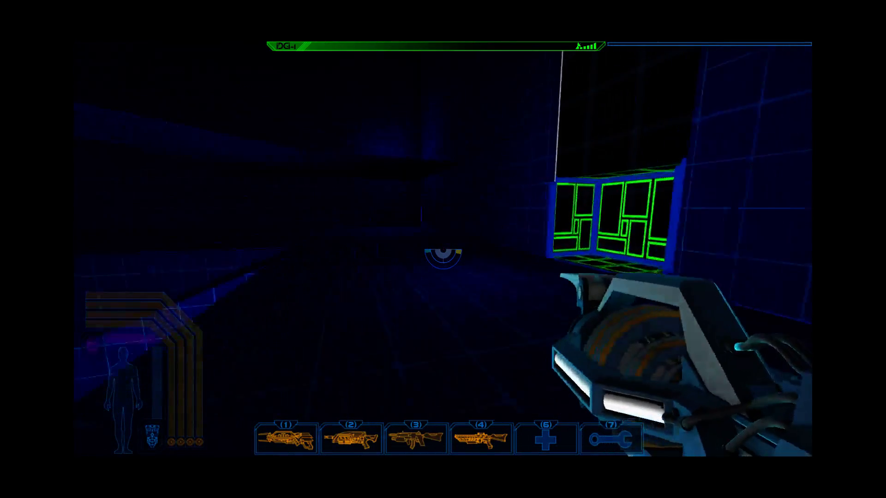
Step: Walk beside the sunken pit and under the overhead beams to examine the room's depth and overall scale
{"action": "key", "text": "w"}
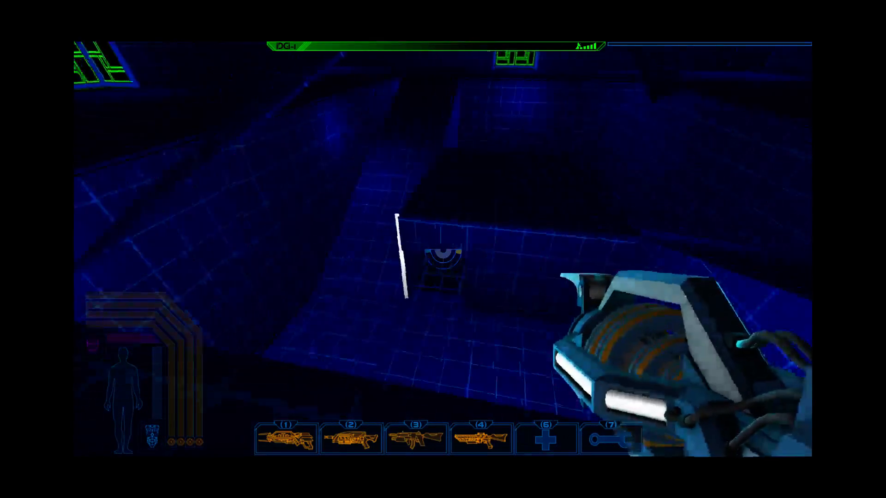
{"action": "key", "text": "w"}
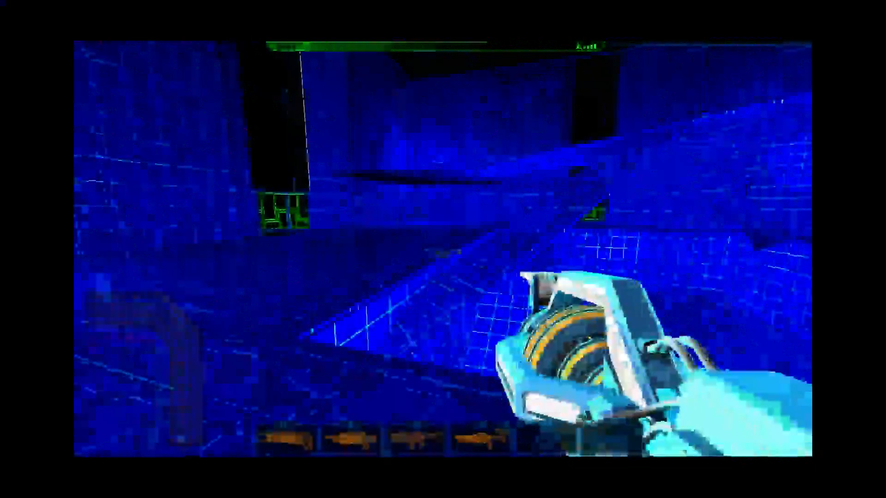
{"action": "key", "text": "w"}
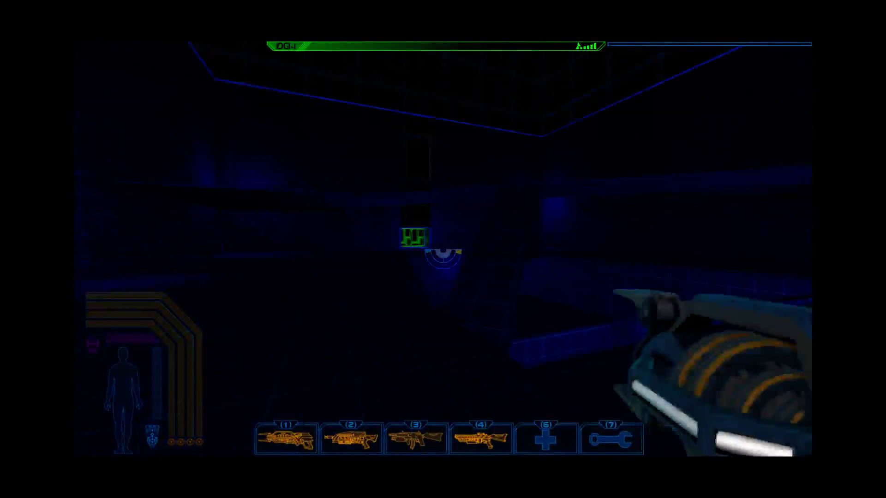
{"action": "key", "text": "w"}
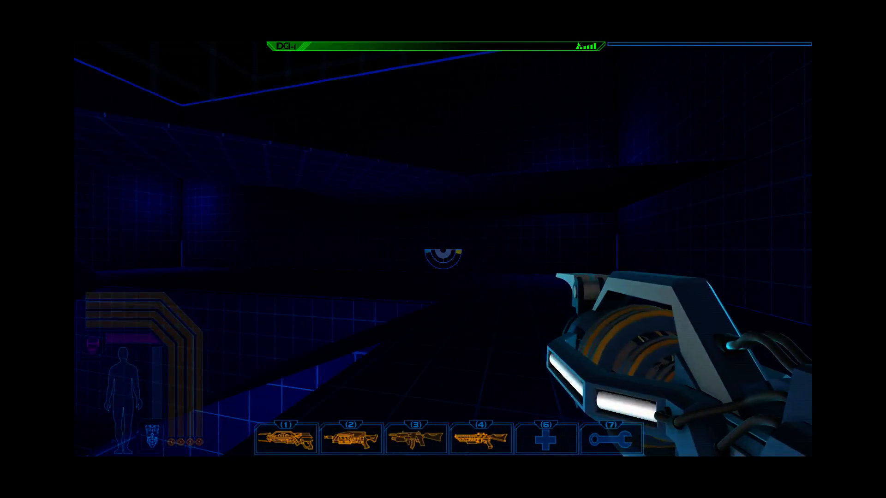
{"action": "key", "text": "w"}
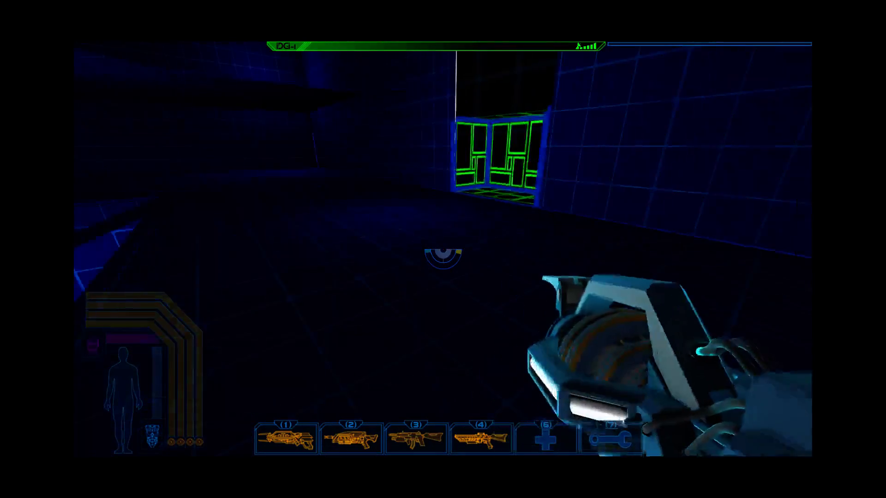
{"action": "key", "text": "w"}
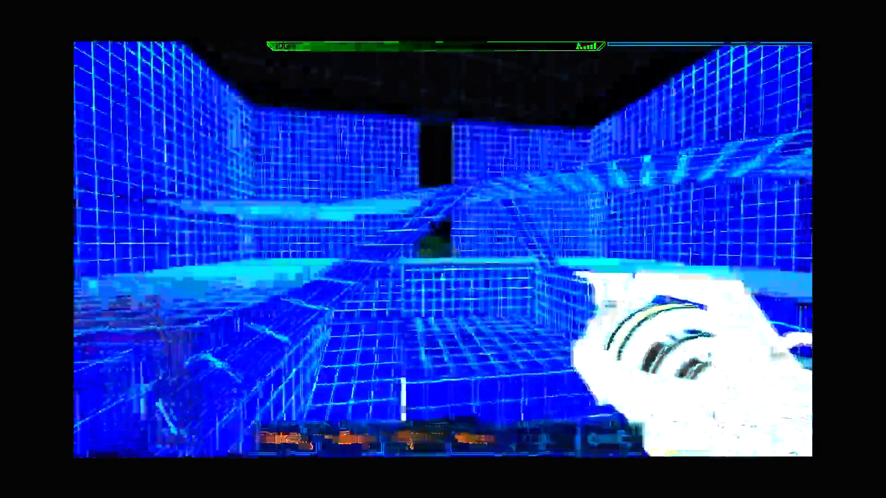
{"action": "key", "text": "w"}
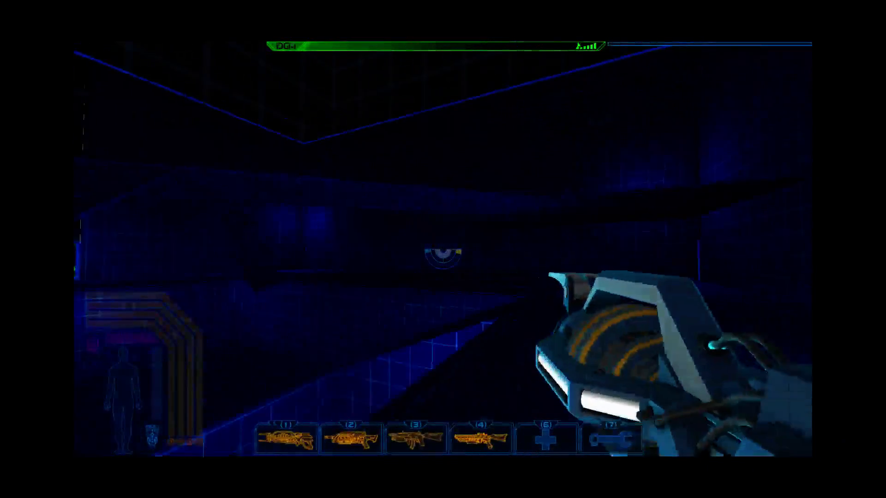
Step: Leave the playtest and inspect the whole room in the level editor's side view and 3D view
{"action": "key", "text": "Escape"}
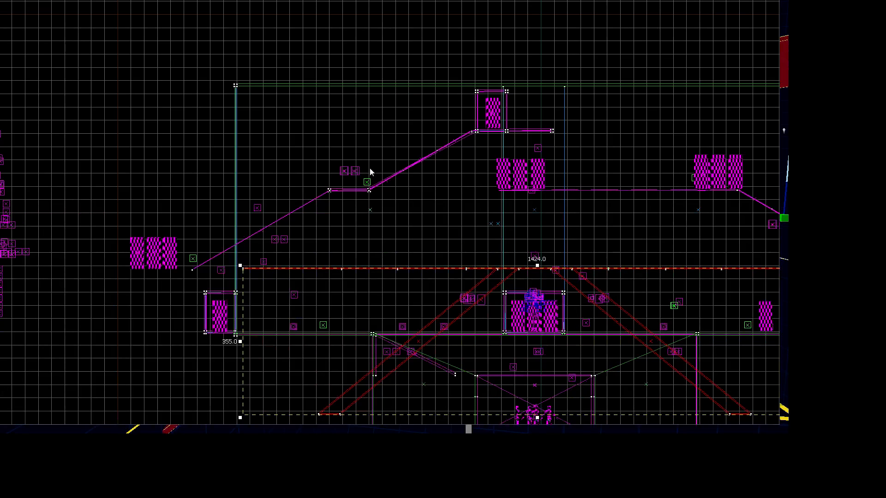
{"action": "scroll", "coordinate": [526, 202], "scroll_direction": "down", "scroll_amount": 5}
{"action": "scroll", "coordinate": [526, 202], "scroll_direction": "up", "scroll_amount": 3}
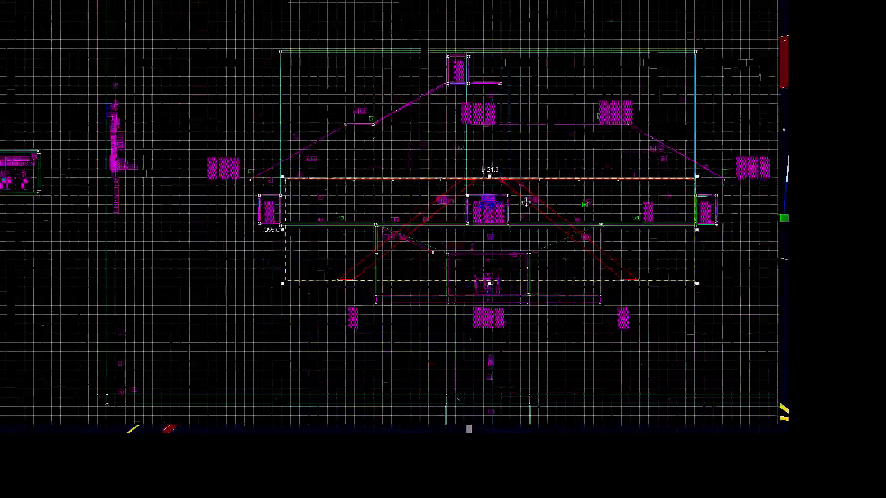
{"action": "left_click", "coordinate": [508, 356]}
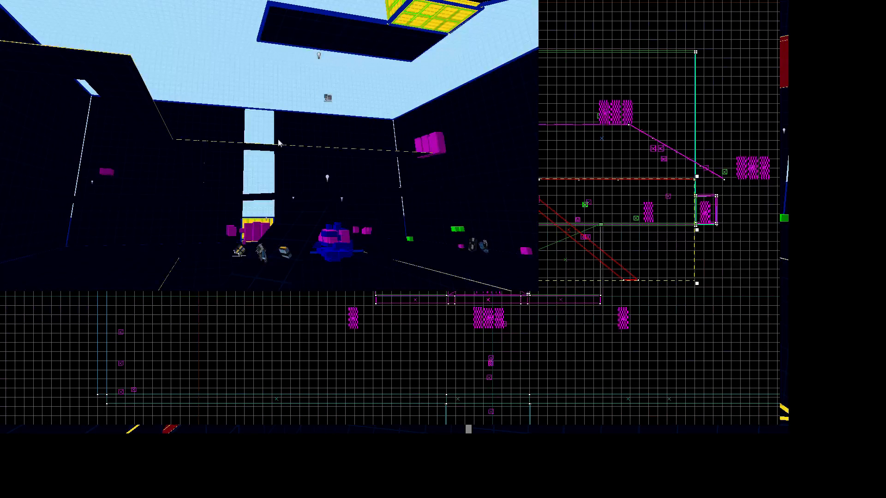
{"action": "key", "text": "z"}
{"action": "key", "text": "s"}
{"action": "key", "text": "w"}
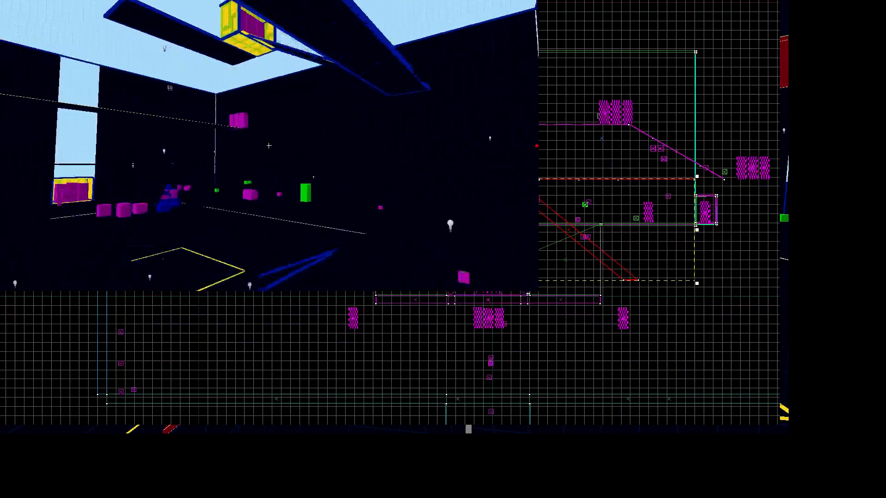
Step: Look around the room with the editor's 3D camera to examine the walls, central pit and doorways
{"action": "key", "text": "z"}
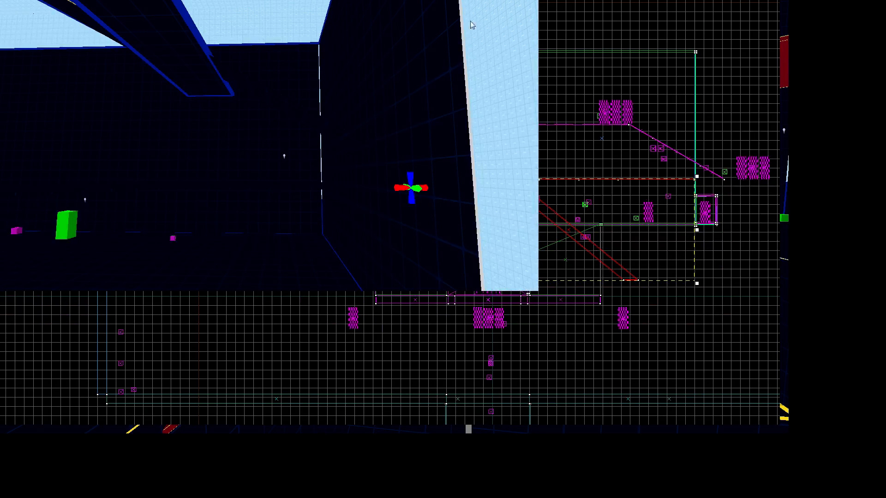
{"action": "key", "text": "z"}
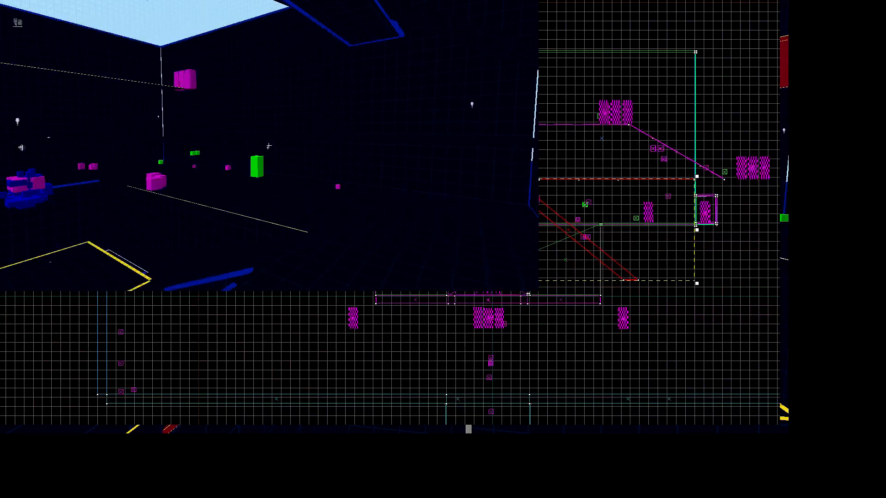
{"action": "key", "text": "z"}
{"action": "key", "text": "z"}
{"action": "key", "text": "z"}
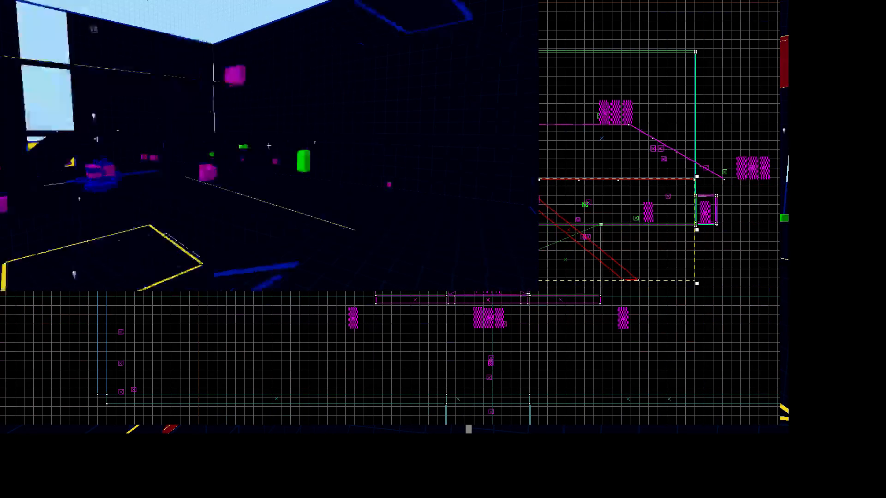
{"action": "key", "text": "z"}
{"action": "key", "text": "z"}
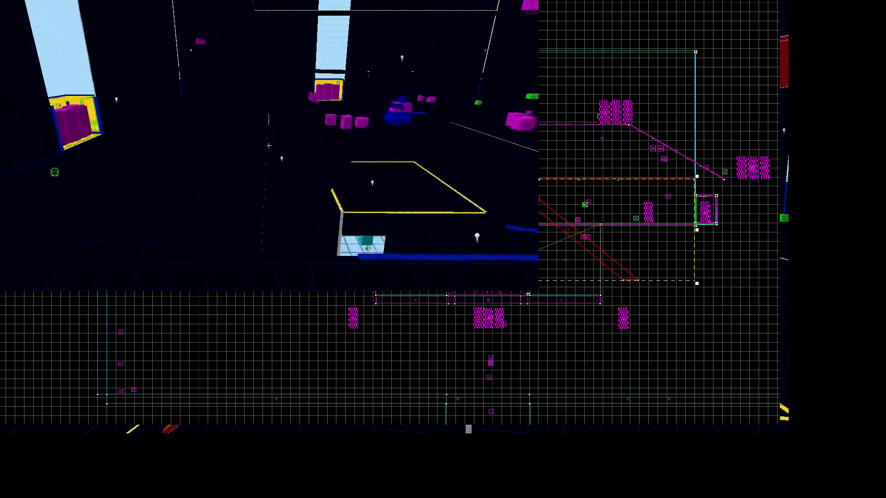
Step: Fly the 3D camera through the room and up to the yellow wall alcove to examine its walls and Scripted Sequence boxes
{"action": "key", "text": "z"}
{"action": "key", "text": "z"}
{"action": "key", "text": "w"}
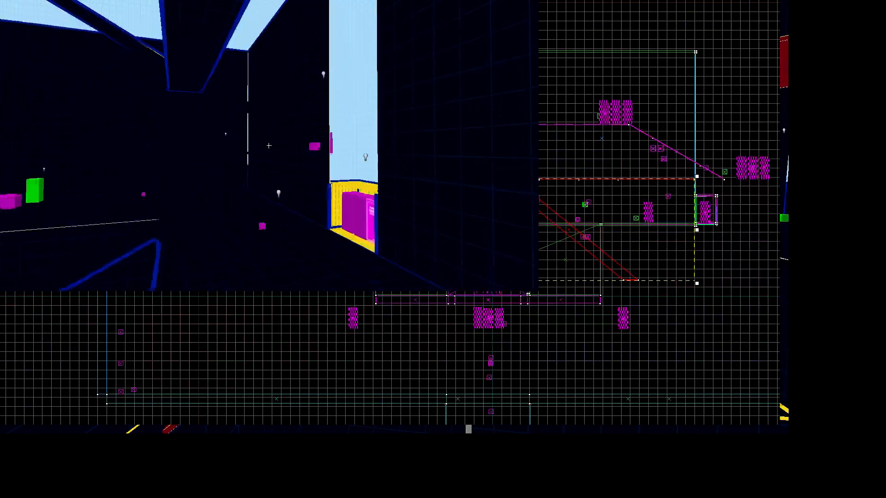
{"action": "key", "text": "z"}
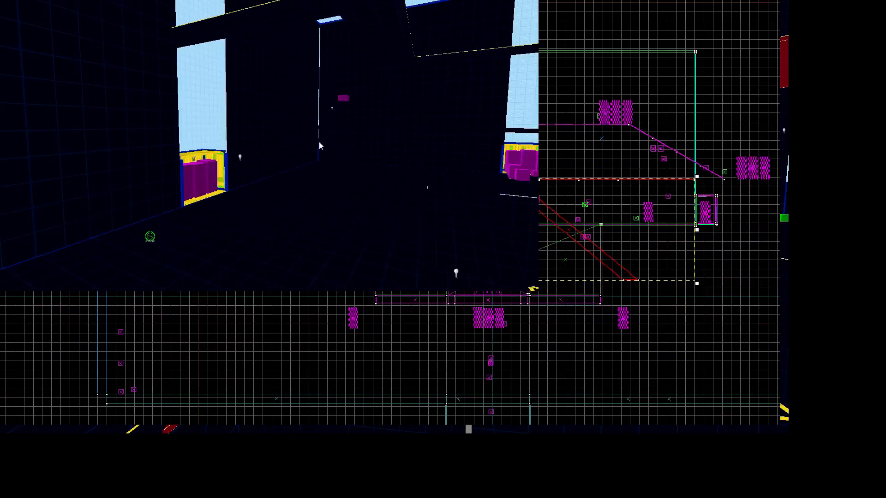
{"action": "key", "text": "z"}
{"action": "key", "text": "w"}
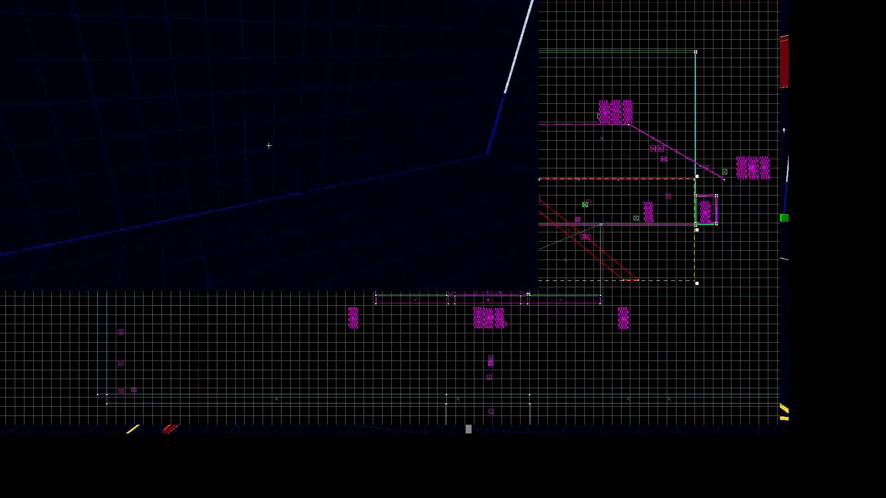
{"action": "key", "text": "w"}
{"action": "key", "text": "z"}
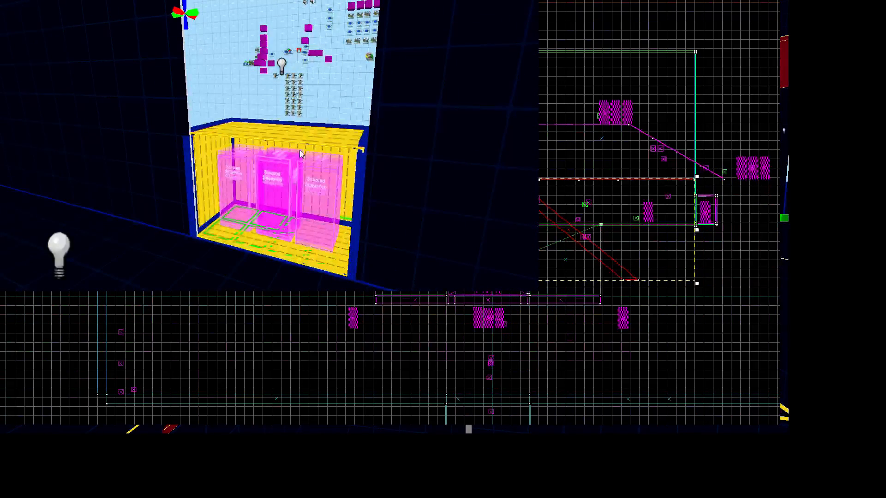
{"action": "scroll", "coordinate": [281, 201], "scroll_direction": "up", "scroll_amount": 3}
{"action": "scroll", "coordinate": [281, 201], "scroll_direction": "down", "scroll_amount": 3}
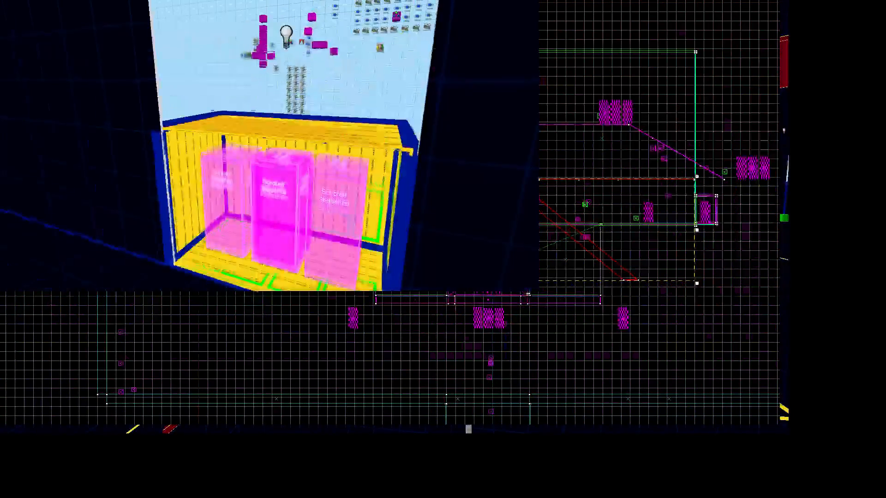
{"action": "scroll", "coordinate": [281, 201], "scroll_direction": "up", "scroll_amount": 2}
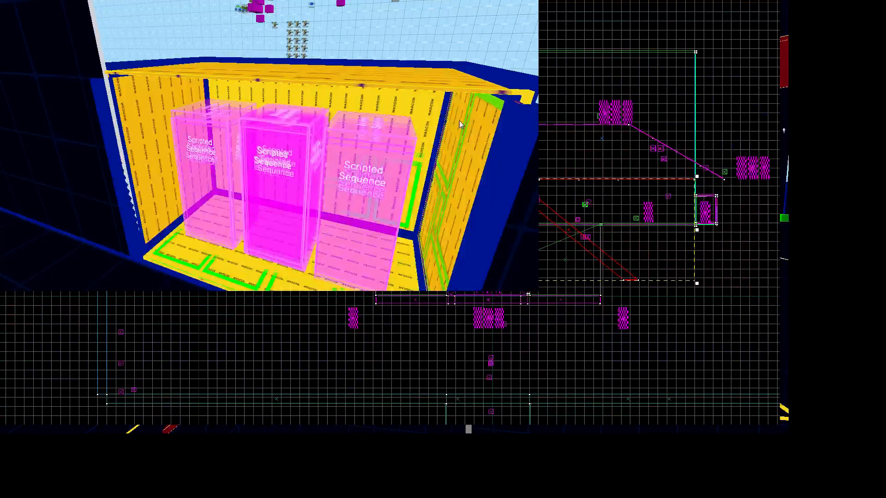
Step: Undo the last three edits to the side walls of the yellow alcove holding the Scripted Sequence boxes
{"action": "key", "text": "ctrl+z"}
{"action": "key", "text": "ctrl+z"}
{"action": "key", "text": "ctrl+z"}
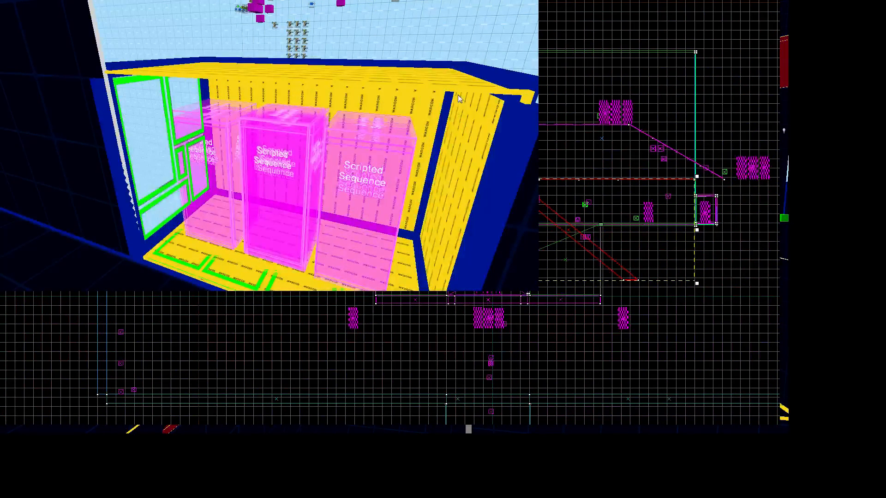
Step: Remove the yellow hazard-striped walls and ceiling from the alcove around the scripted sequences, keeping its floor
{"action": "key", "text": "ctrl+z"}
{"action": "key", "text": "ctrl+z"}
{"action": "key", "text": "ctrl+z"}
{"action": "key", "text": "ctrl+z"}
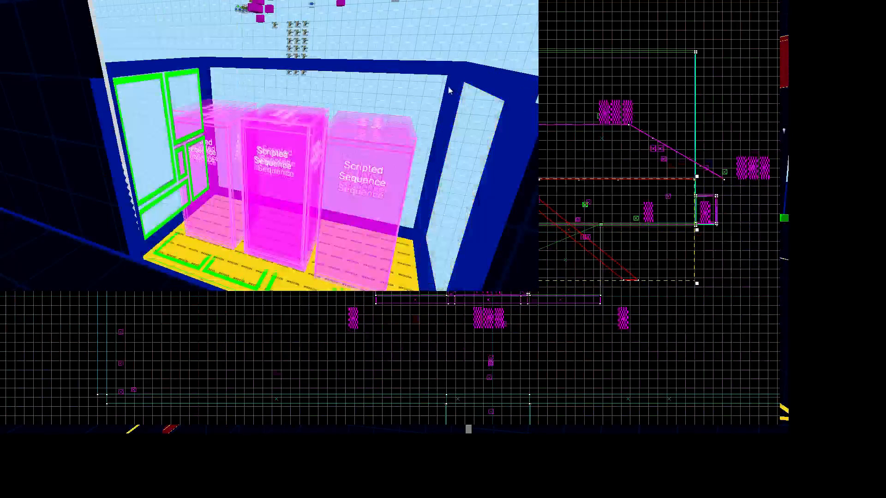
Step: Remove the blue frame beams and upright posts surrounding the scripted sequence alcove
{"action": "key", "text": "ctrl+z"}
{"action": "key", "text": "ctrl+z"}
{"action": "key", "text": "ctrl+z"}
{"action": "key", "text": "ctrl+z"}
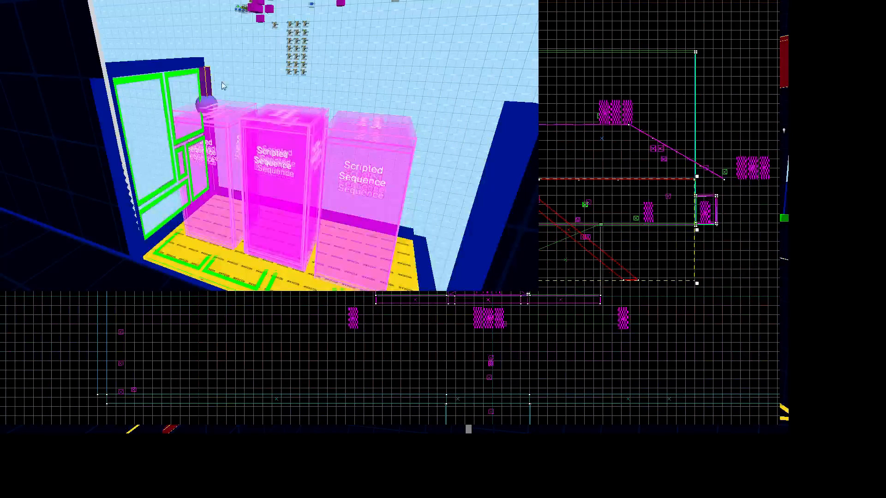
{"action": "key", "text": "ctrl+z"}
{"action": "key", "text": "ctrl+z"}
{"action": "key", "text": "ctrl+z"}
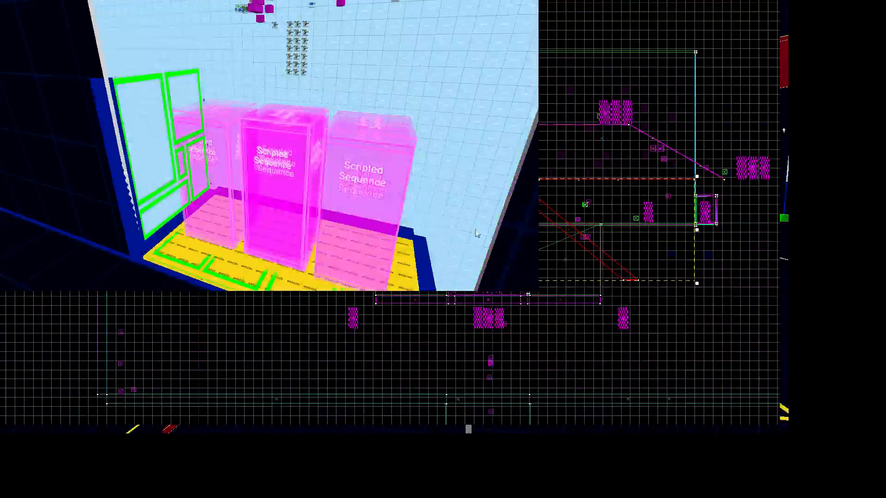
Step: Remove the alcove's blue base trims, yellow floor, green floor outlines and green-framed side panels
{"action": "key", "text": "ctrl+z"}
{"action": "key", "text": "ctrl+z"}
{"action": "key", "text": "ctrl+z"}
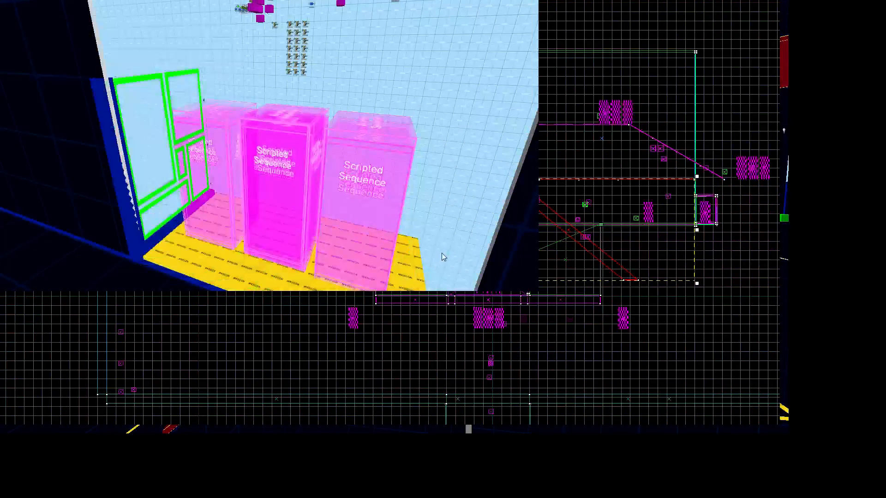
{"action": "key", "text": "ctrl+z"}
{"action": "key", "text": "ctrl+z"}
{"action": "key", "text": "ctrl+z"}
{"action": "key", "text": "ctrl+z"}
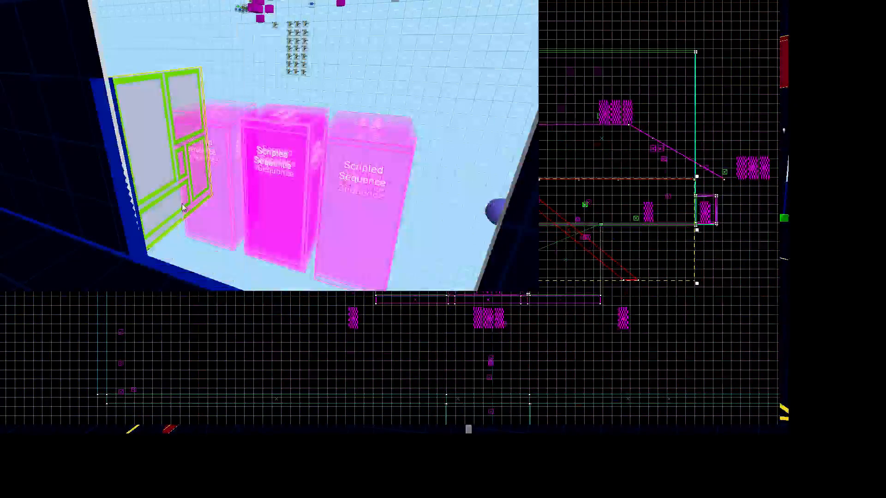
{"action": "key", "text": "z"}
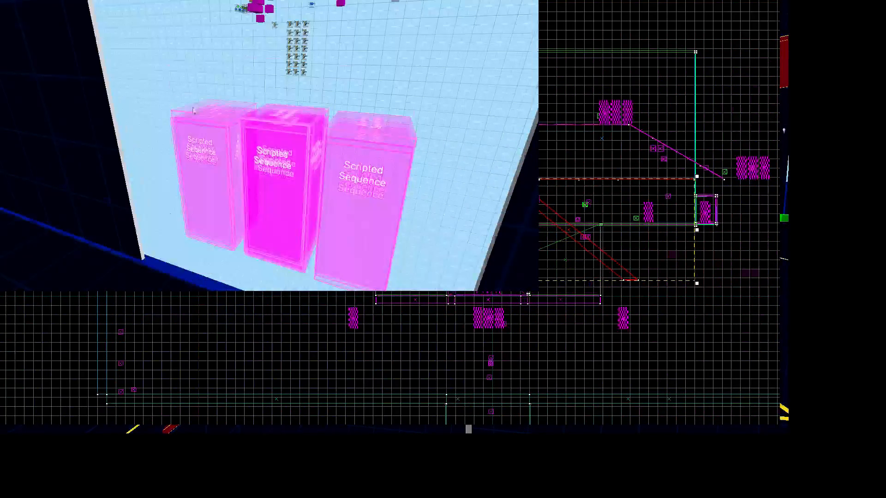
Step: Inspect the cleared alcove, its scripted sequences and the selected wall from several angles
{"action": "key", "text": "a"}
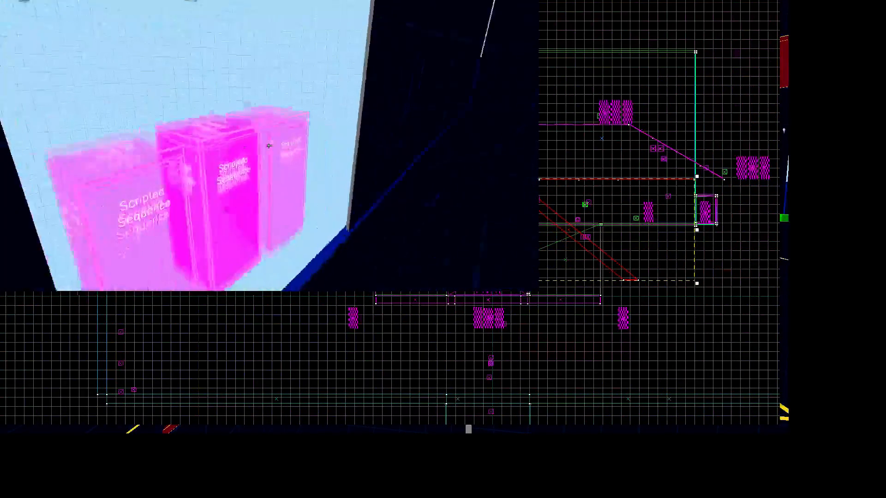
{"action": "key", "text": "d"}
{"action": "key", "text": "z"}
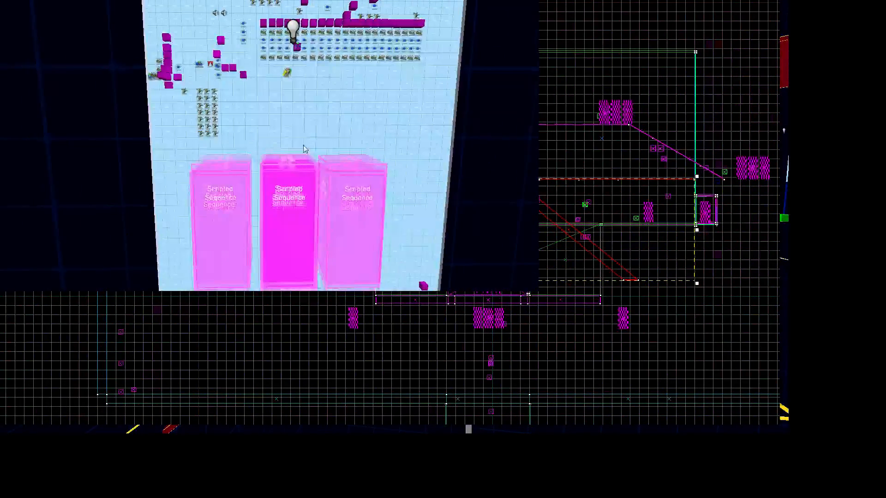
{"action": "key", "text": "z"}
{"action": "key", "text": "a"}
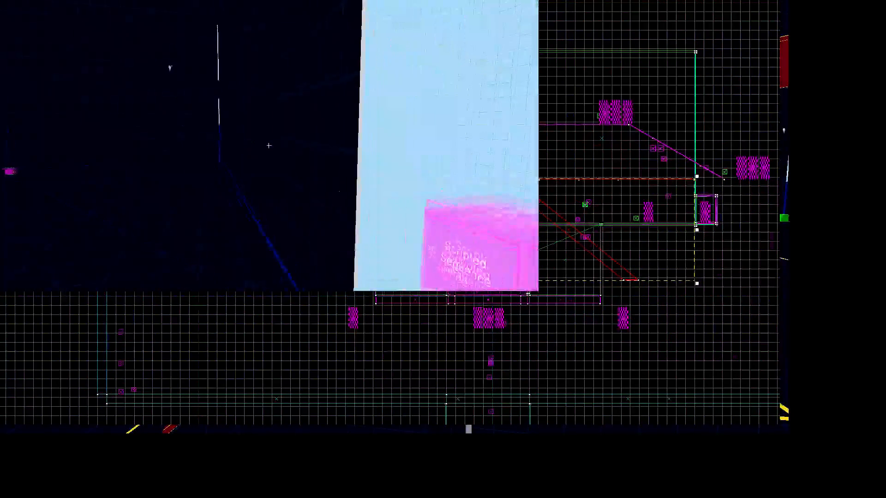
{"action": "key", "text": "d"}
{"action": "key", "text": "a"}
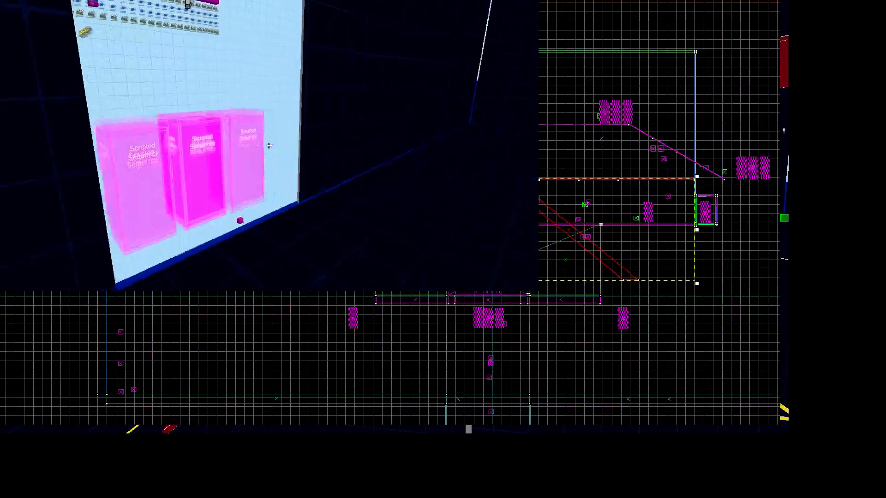
{"action": "key", "text": "d"}
{"action": "key", "text": "z"}
{"action": "key", "text": "z"}
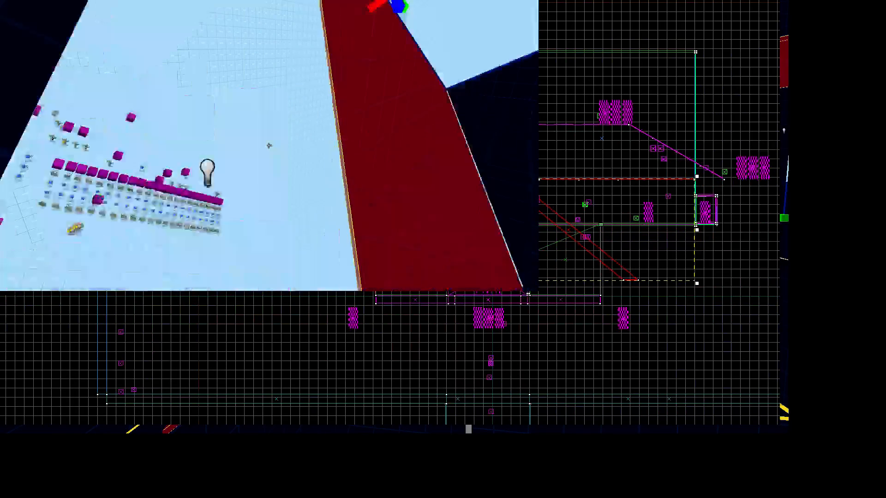
{"action": "key", "text": "z"}
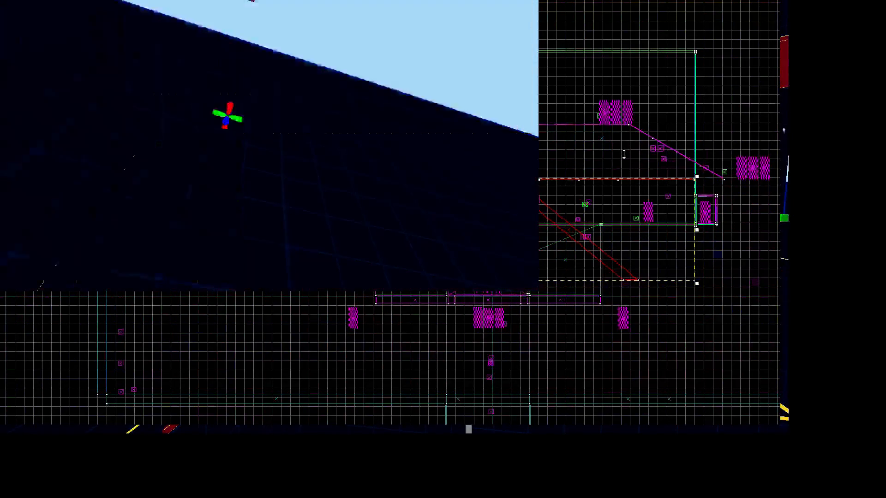
{"action": "key", "text": "z"}
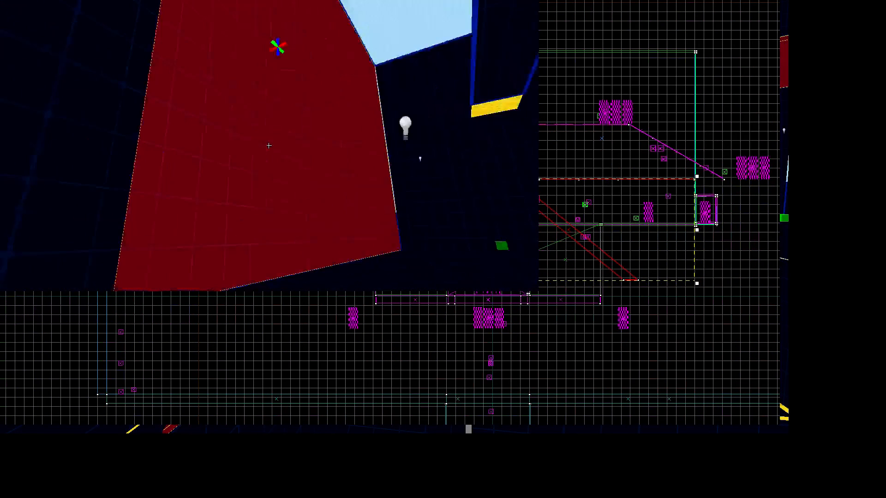
{"action": "key", "text": "z"}
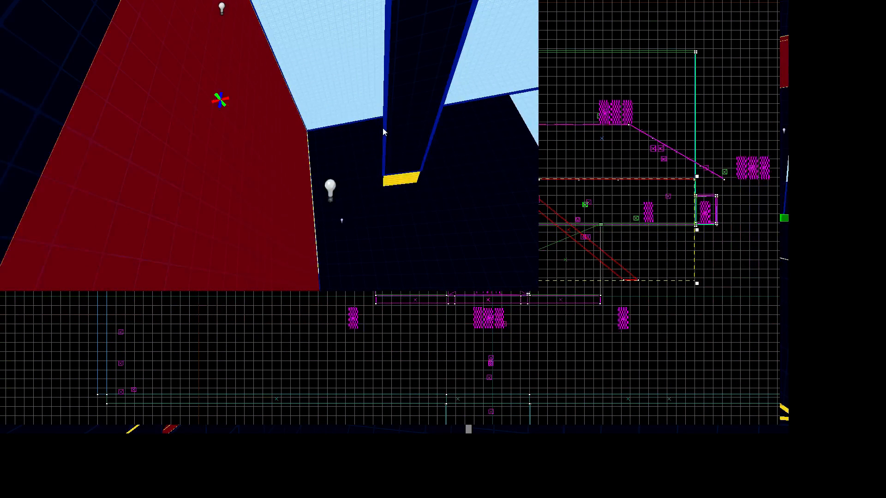
Step: Enlarge the 3D view and examine the large hall around the selected wall, the nearby light and the distant alcoves
{"action": "key", "text": "shift+z"}
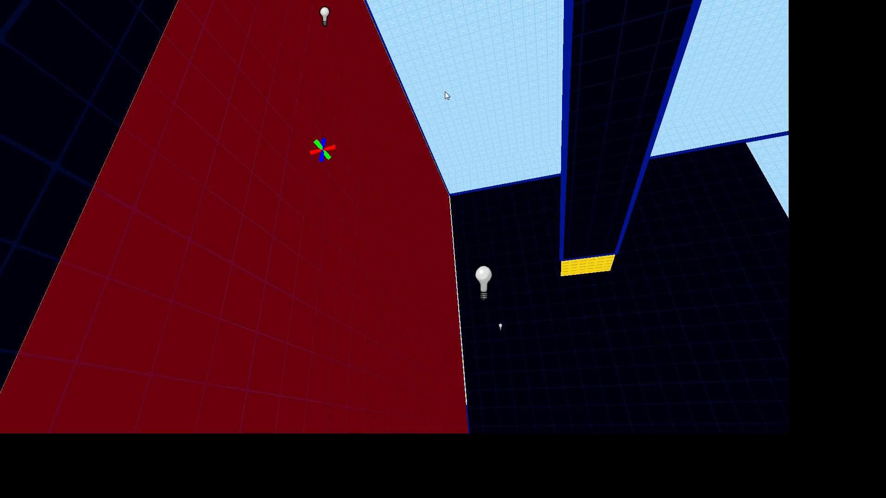
{"action": "key", "text": "z"}
{"action": "key", "text": "s"}
{"action": "key", "text": "z"}
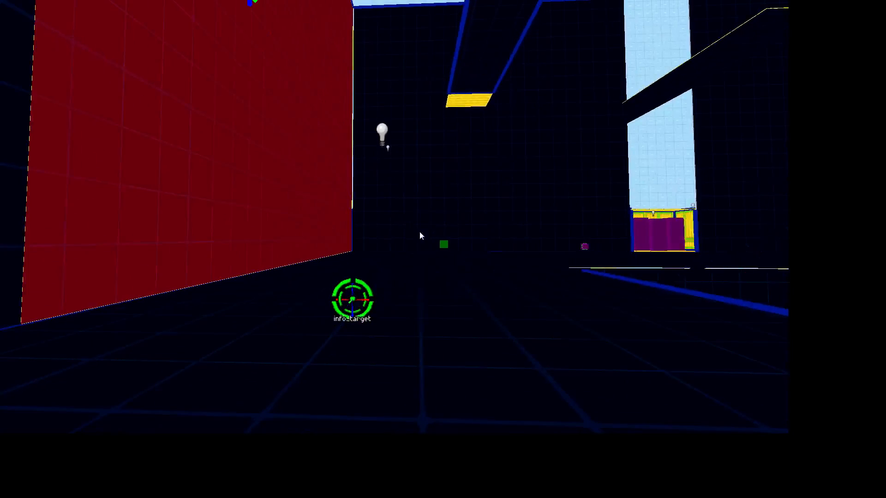
{"action": "key", "text": "z"}
{"action": "key", "text": "w"}
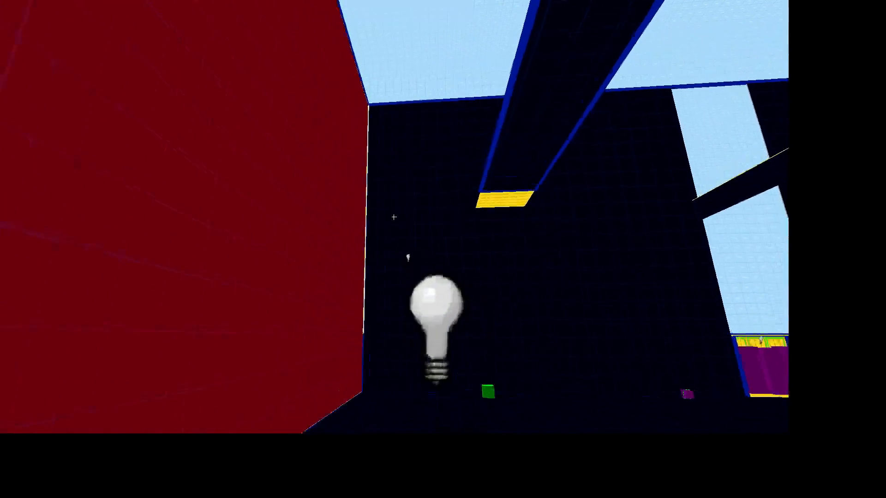
{"action": "key", "text": "s"}
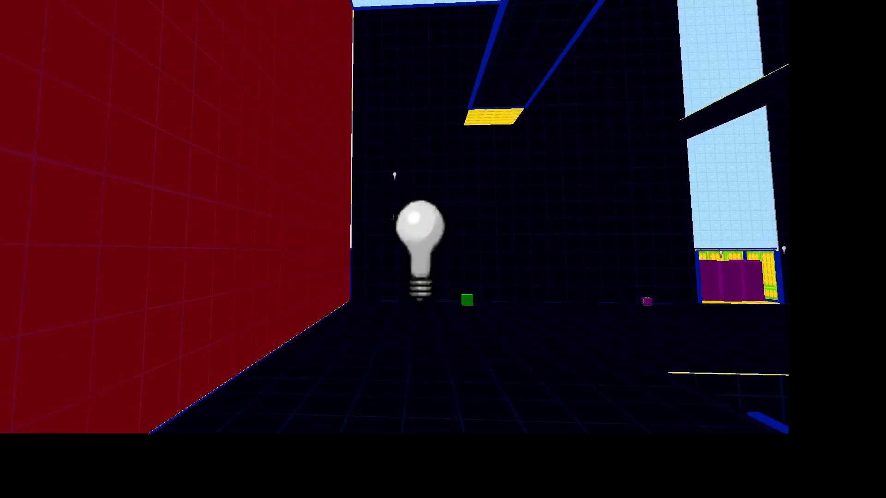
{"action": "key", "text": "s"}
{"action": "key", "text": "s"}
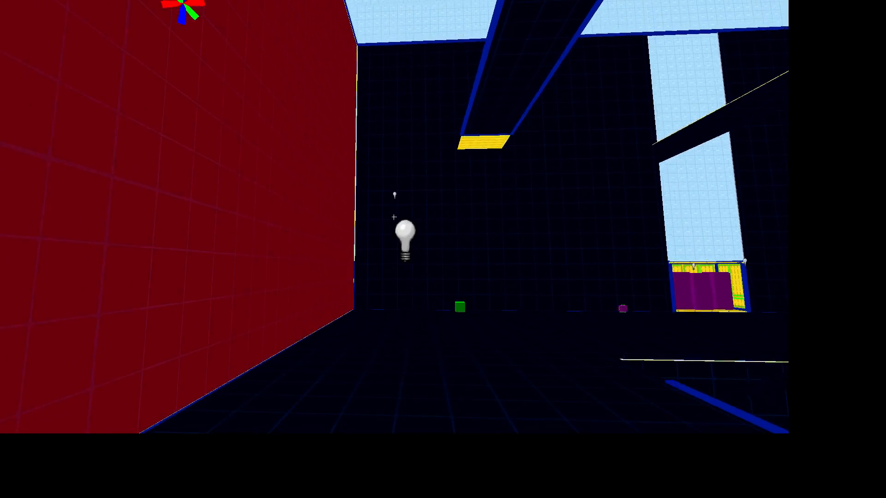
{"action": "key", "text": "w"}
{"action": "key", "text": "z"}
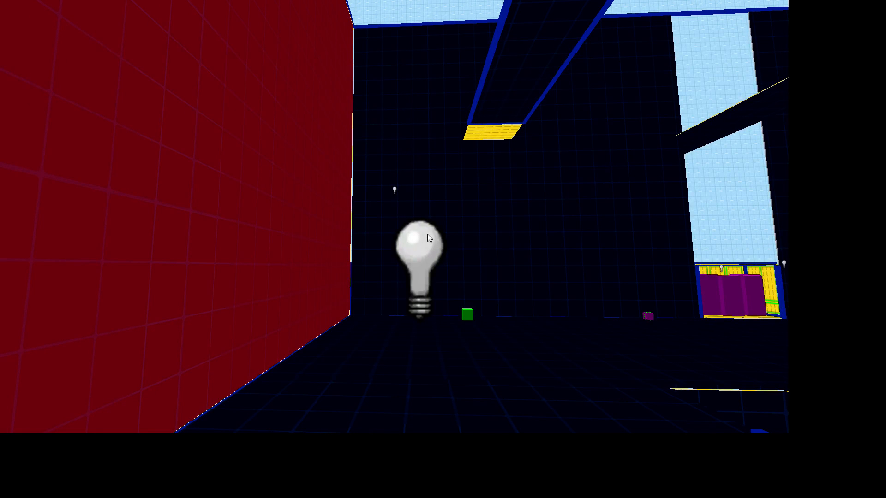
{"action": "key", "text": "z"}
{"action": "key", "text": "s"}
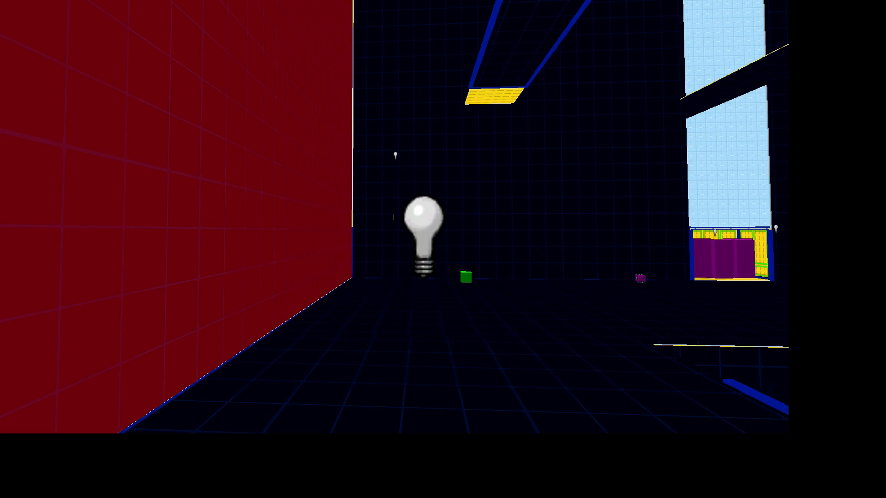
{"action": "key", "text": "a"}
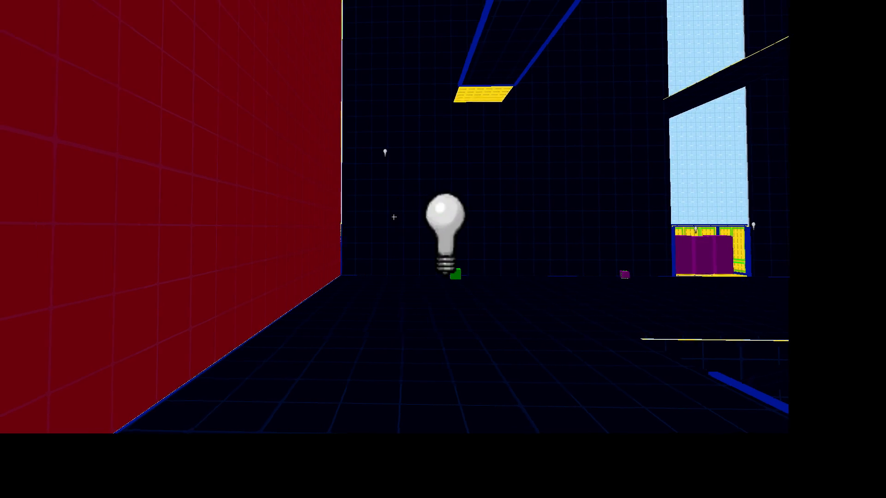
{"action": "key", "text": "z"}
{"action": "key", "text": "z"}
{"action": "key", "text": "d"}
{"action": "key", "text": "s"}
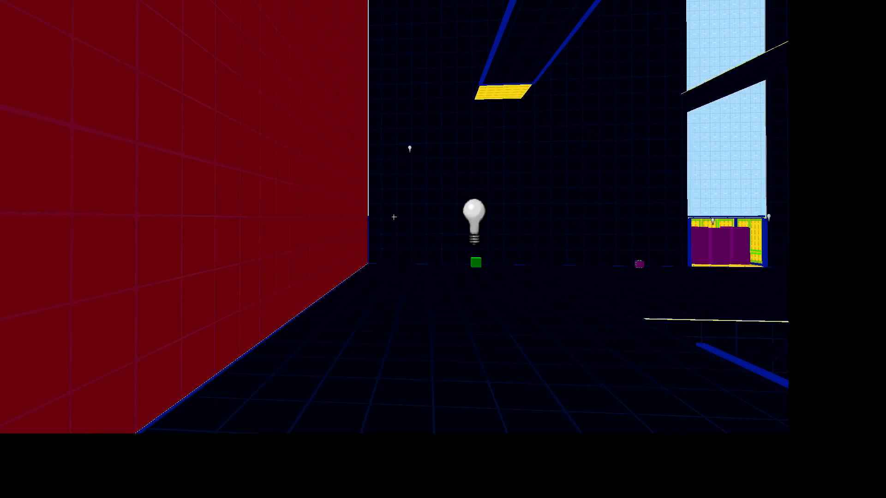
Step: Delete the yellow floor, its green outlines and the adjoining blue side trim in the next scripted sequence alcove
{"action": "key", "text": "w"}
{"action": "key", "text": "z"}
{"action": "key", "text": "z"}
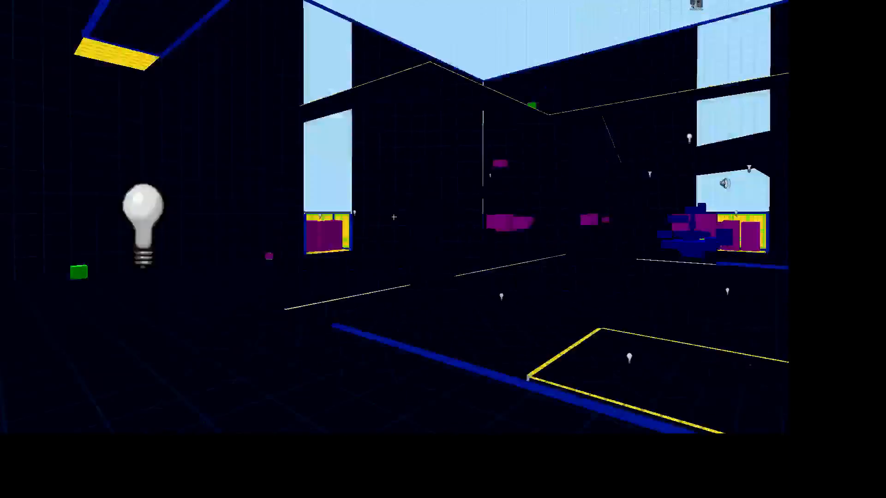
{"action": "key", "text": "w"}
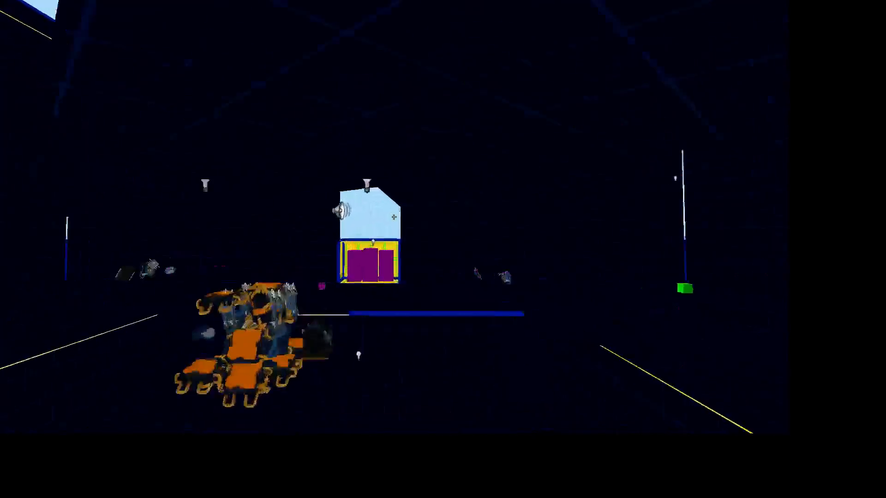
{"action": "key", "text": "z"}
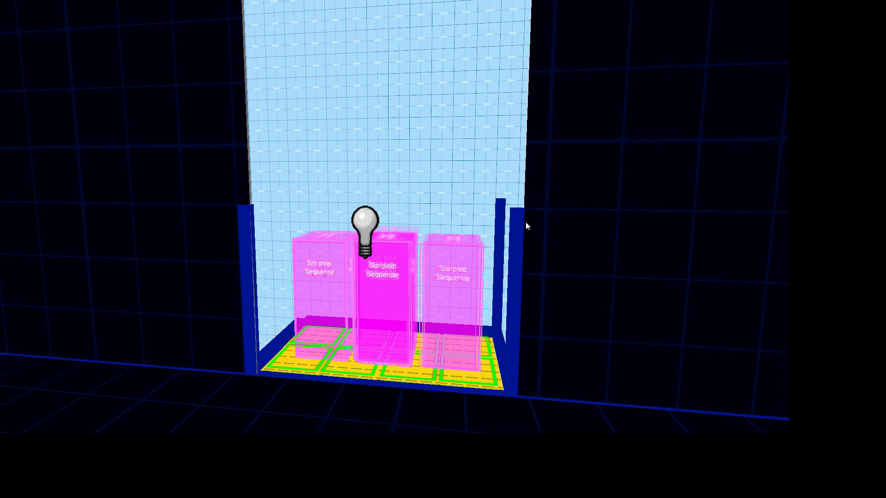
{"action": "key", "text": "z"}
{"action": "key", "text": "w"}
{"action": "key", "text": "z"}
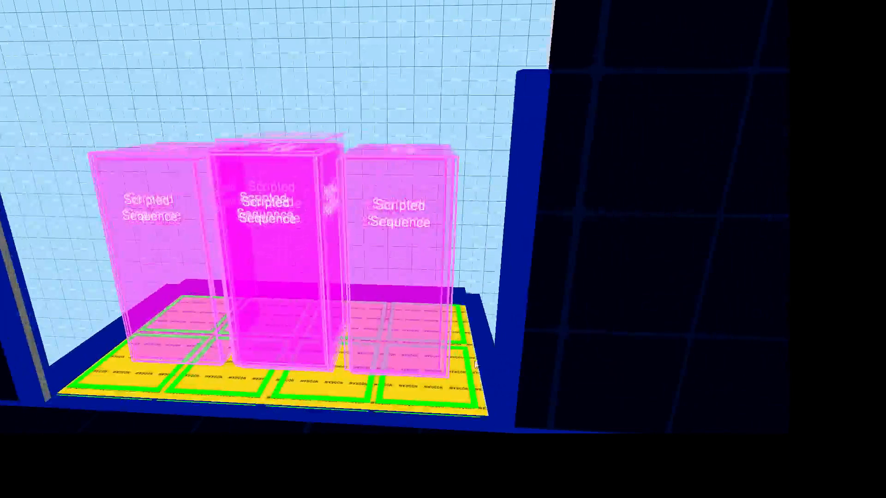
{"action": "left_click", "coordinate": [346, 380]}
{"action": "key", "text": "Delete"}
{"action": "left_click", "coordinate": [478, 379]}
{"action": "key", "text": "Delete"}
{"action": "left_click", "coordinate": [483, 339]}
{"action": "key", "text": "Delete"}
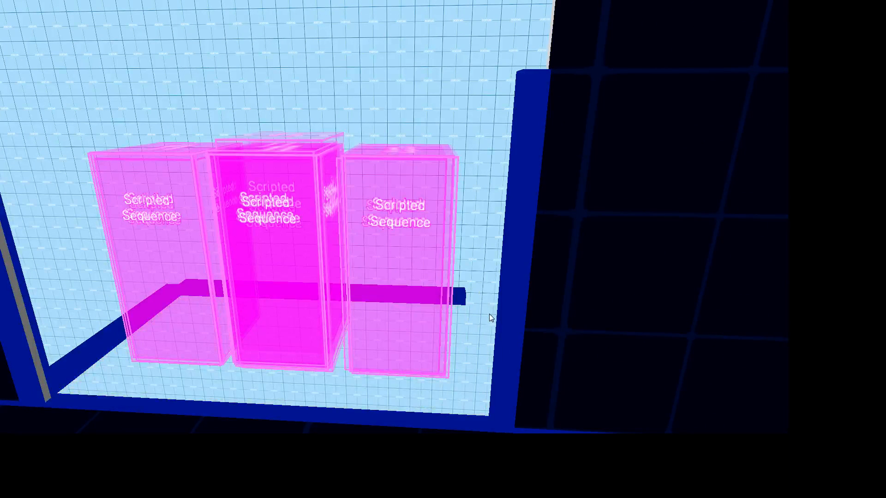
Step: Delete the blue base trims along the back and left side of this alcove
{"action": "left_click", "coordinate": [457, 297]}
{"action": "key", "text": "Delete"}
{"action": "left_click", "coordinate": [125, 334]}
{"action": "key", "text": "Delete"}
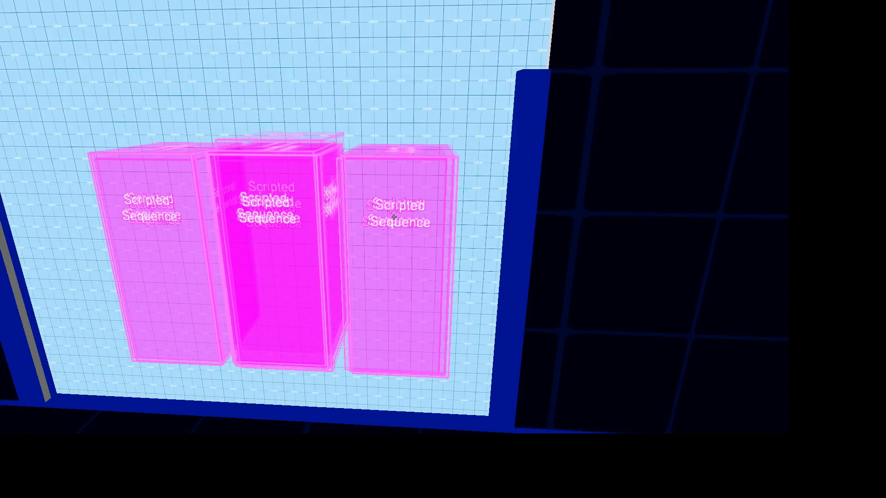
Step: Delete the blue upright posts on both sides of the alcove opening
{"action": "key", "text": "z"}
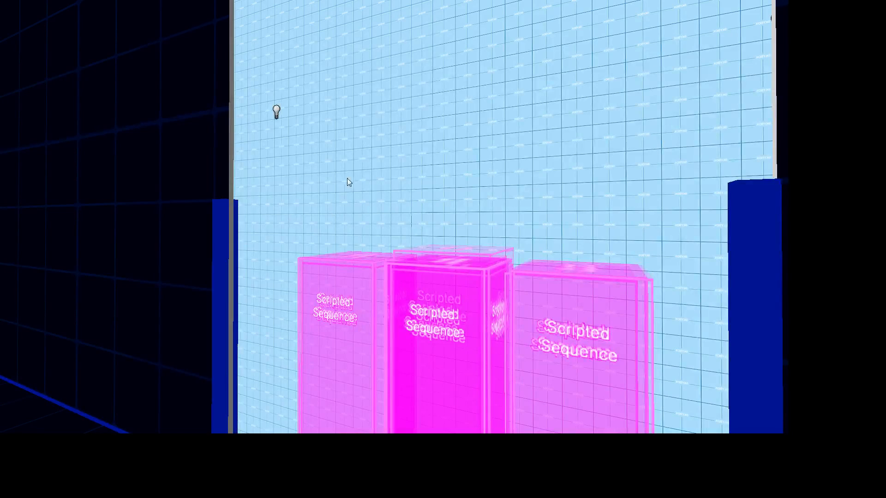
{"action": "key", "text": "z"}
{"action": "key", "text": "z"}
{"action": "left_click", "coordinate": [257, 209]}
{"action": "key", "text": "Delete"}
{"action": "key", "text": "z"}
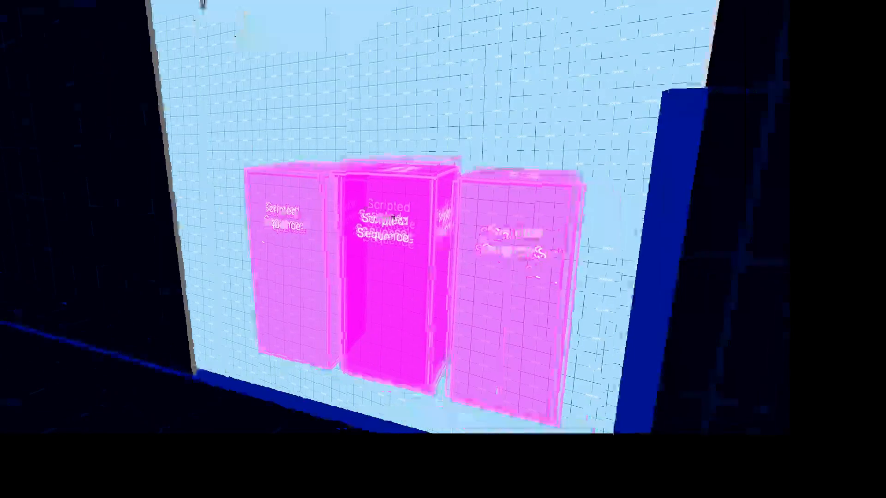
{"action": "key", "text": "z"}
{"action": "left_click", "coordinate": [455, 146]}
{"action": "key", "text": "Delete"}
{"action": "key", "text": "z"}
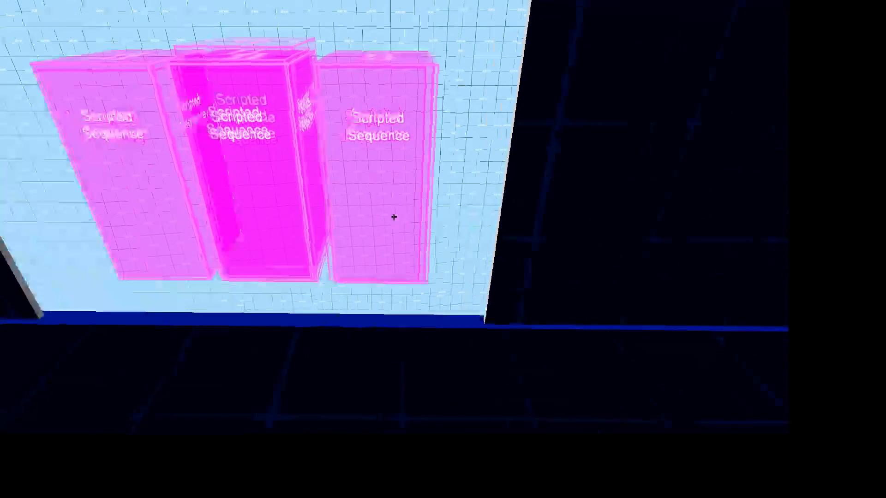
Step: Select the large dark wall to the right of the cleared alcove opening
{"action": "key", "text": "z"}
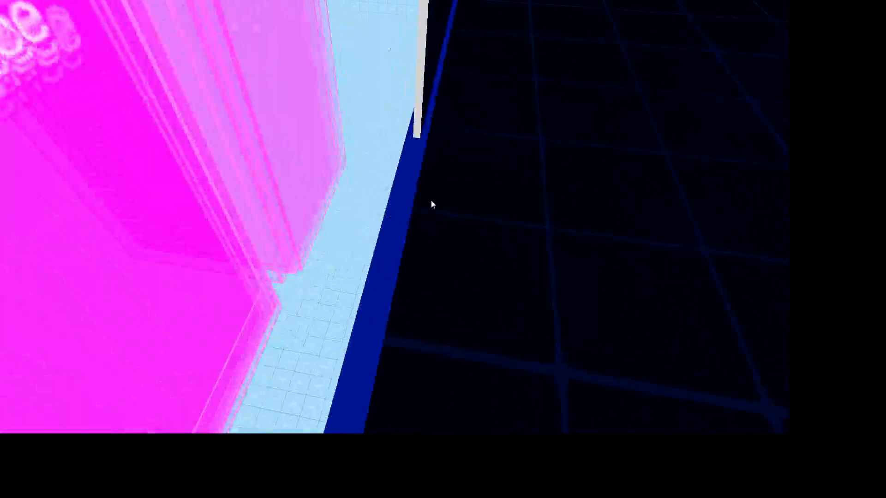
{"action": "left_click", "coordinate": [431, 200]}
{"action": "left_click", "coordinate": [456, 94]}
{"action": "key", "text": "z"}
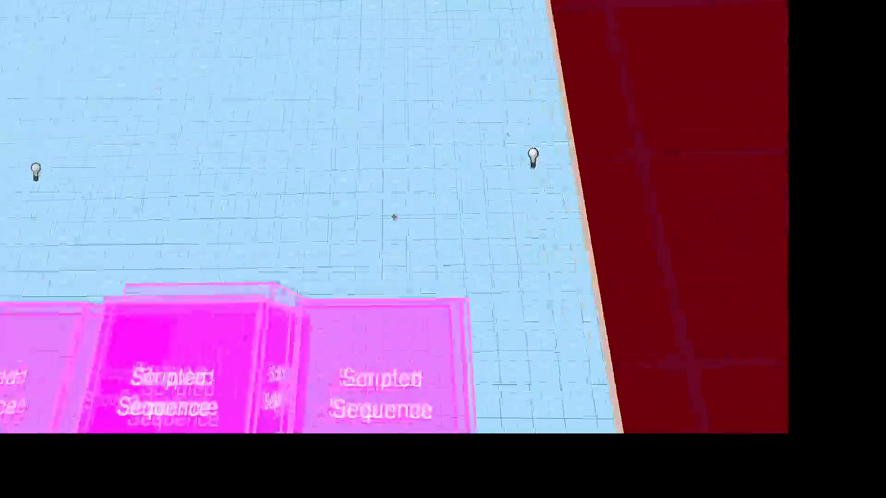
{"action": "key", "text": "z"}
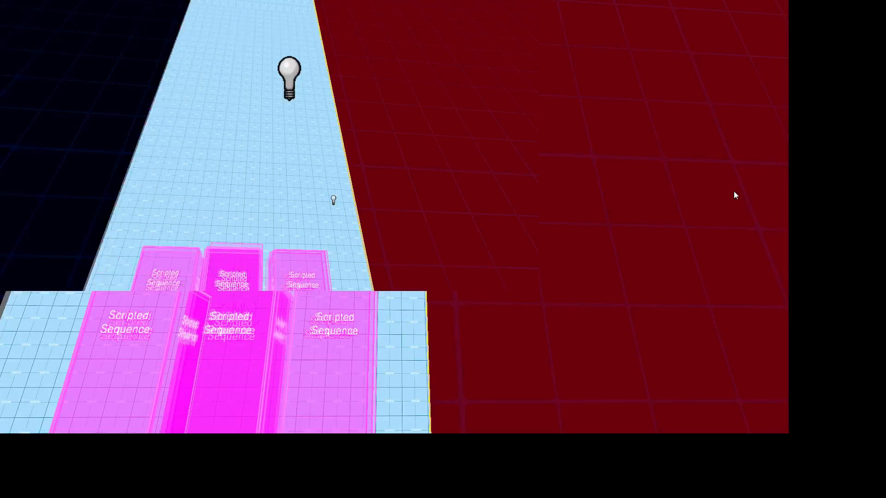
Step: Extend the selected wall across the cleared alcove opening until its end meets the wall on the opposite side
{"action": "key", "text": "shift+z"}
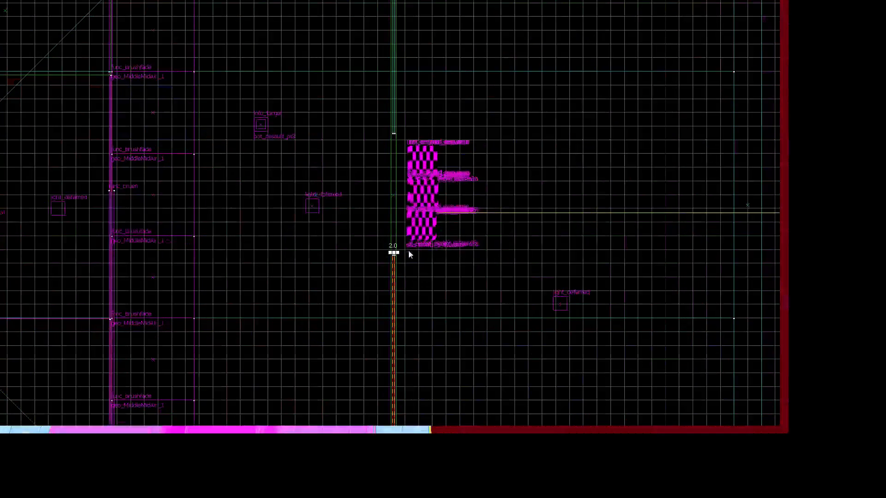
{"action": "scroll", "coordinate": [408, 250], "scroll_direction": "up", "scroll_amount": 4}
{"action": "scroll", "coordinate": [417, 253], "scroll_direction": "up", "scroll_amount": 1}
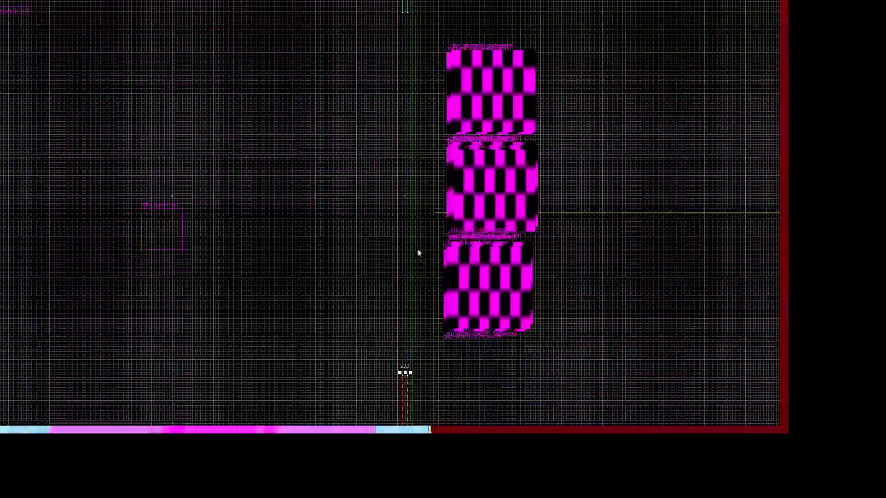
{"action": "mouse_move", "coordinate": [434, 389]}
{"action": "left_mouse_down"}
{"action": "mouse_move", "coordinate": [444, 154]}
{"action": "mouse_move", "coordinate": [406, 92]}
{"action": "left_mouse_up"}
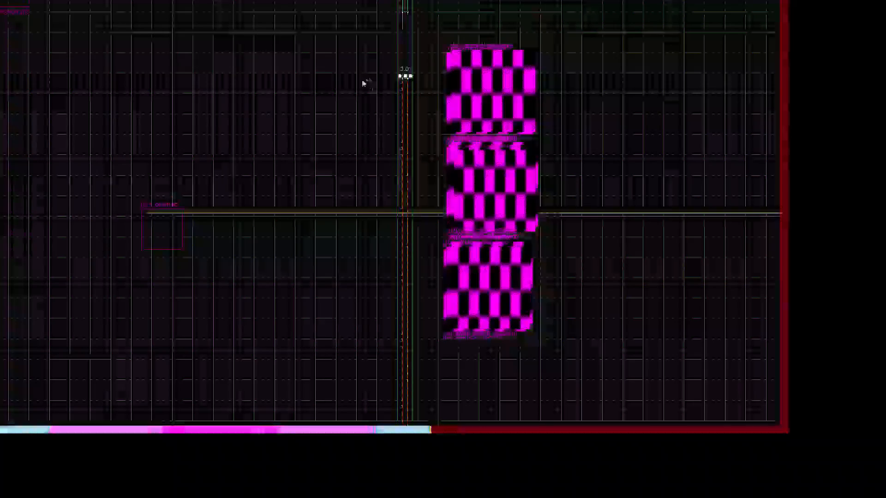
{"action": "middle_click_drag", "start_coordinate": [364, 83], "coordinate": [378, 245]}
{"action": "scroll", "coordinate": [374, 194], "scroll_direction": "up", "scroll_amount": 2}
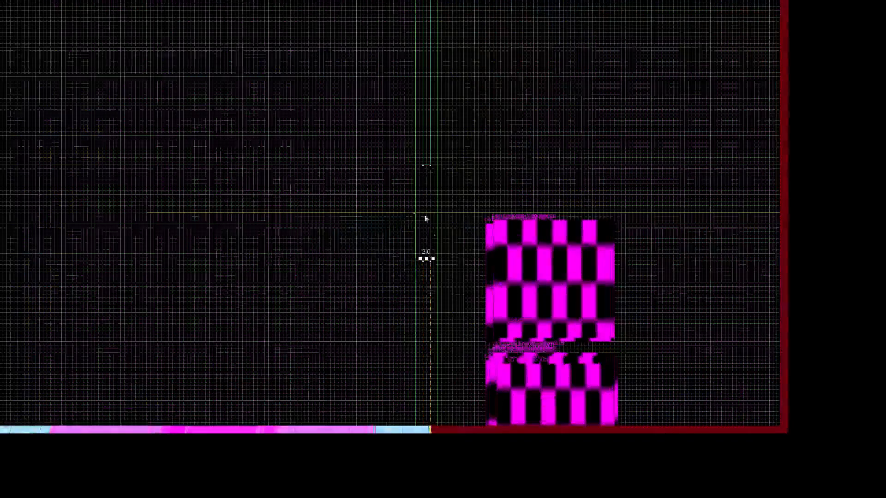
{"action": "left_click", "coordinate": [455, 275]}
{"action": "left_click", "coordinate": [452, 287]}
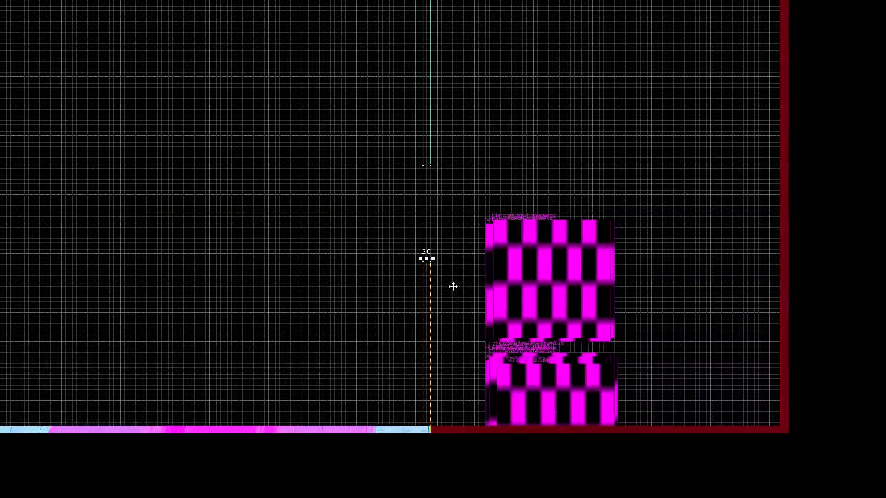
{"action": "left_click_drag", "start_coordinate": [455, 275], "coordinate": [461, 175]}
{"action": "scroll", "coordinate": [468, 168], "scroll_direction": "down", "scroll_amount": 5}
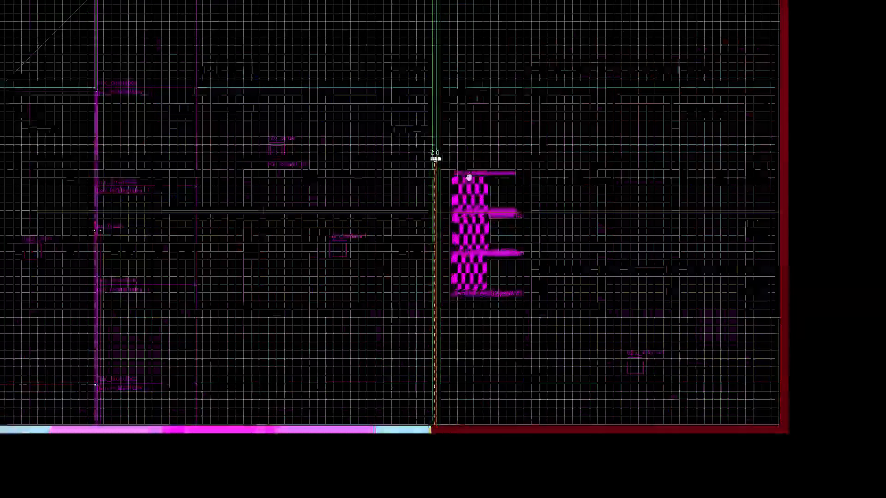
{"action": "scroll", "coordinate": [466, 169], "scroll_direction": "up", "scroll_amount": 4}
{"action": "key", "text": "shift+z"}
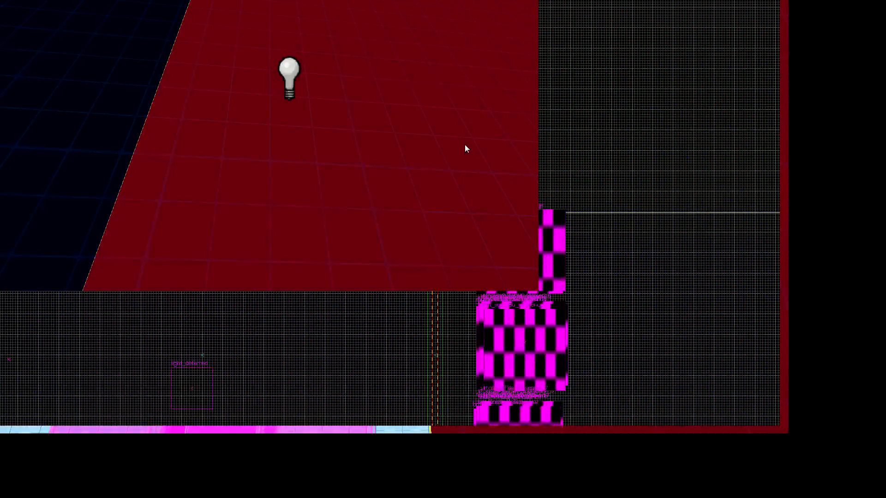
Step: Inspect the extended wall, the remaining alcoves and the suspended walkways around the large room
{"action": "key", "text": "z"}
{"action": "key", "text": "s"}
{"action": "key", "text": "w"}
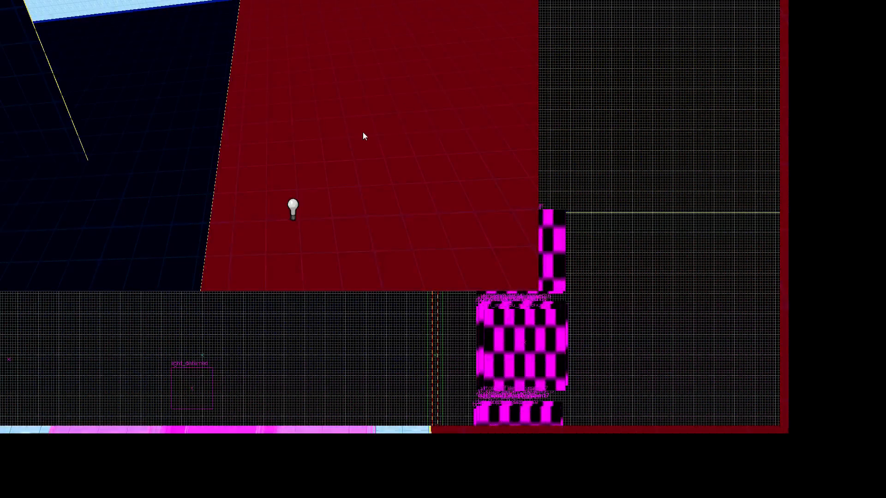
{"action": "key", "text": "z"}
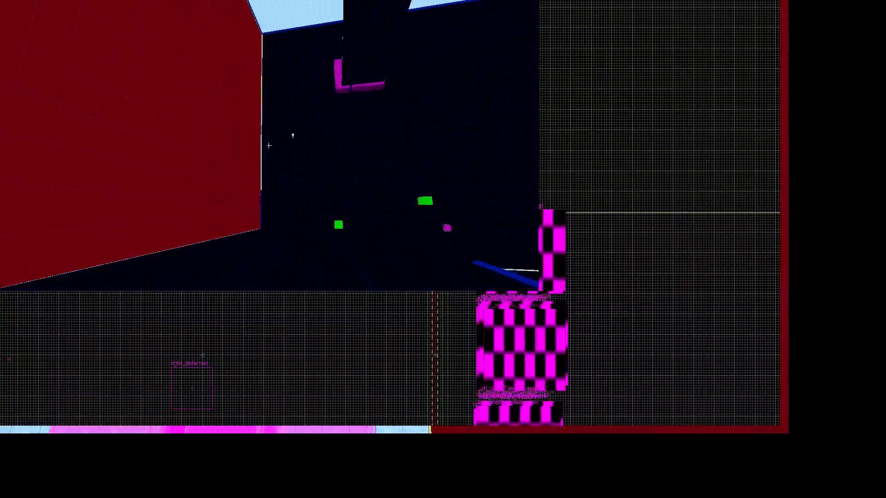
{"action": "key", "text": "w"}
{"action": "key", "text": "w"}
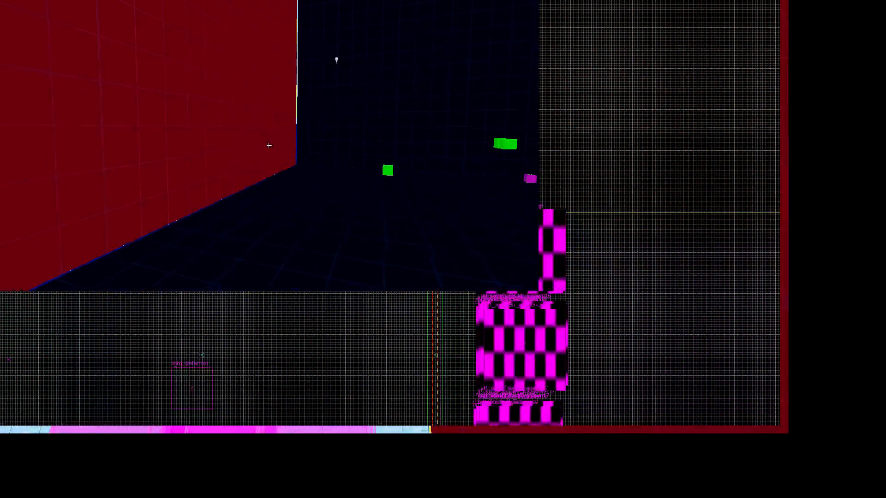
{"action": "key", "text": "z"}
{"action": "key", "text": "w"}
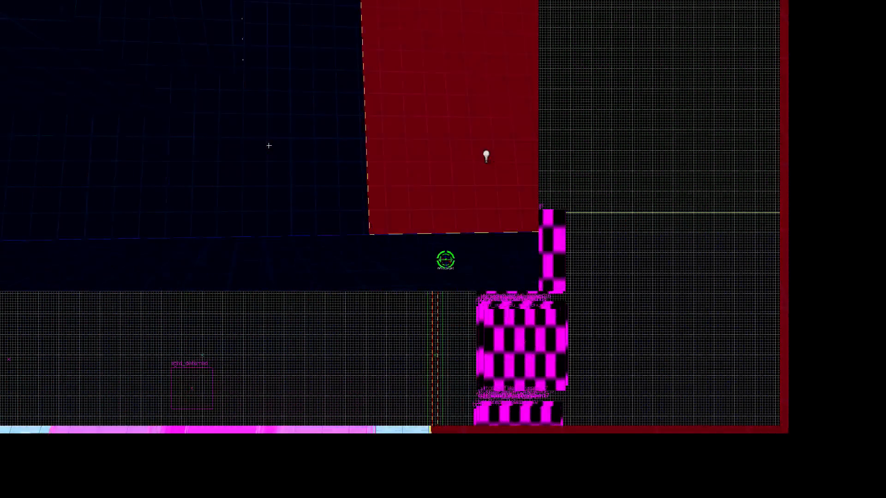
{"action": "key", "text": "w"}
{"action": "key", "text": "w"}
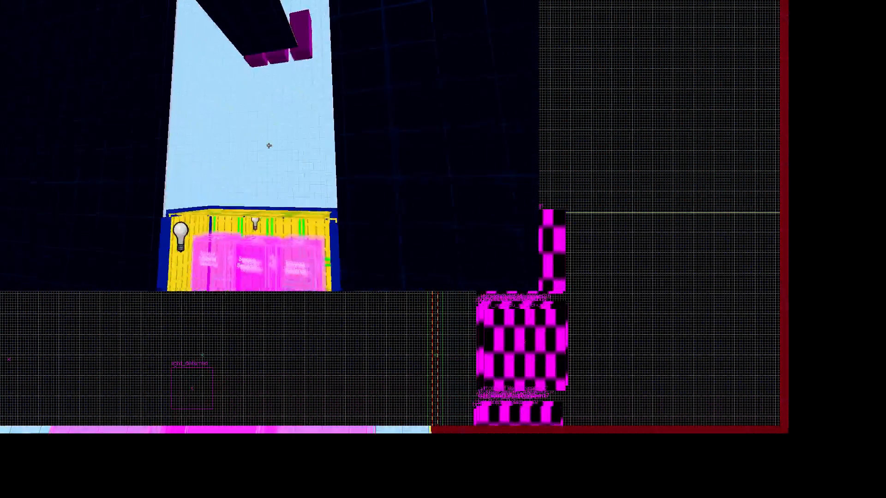
{"action": "key", "text": "a"}
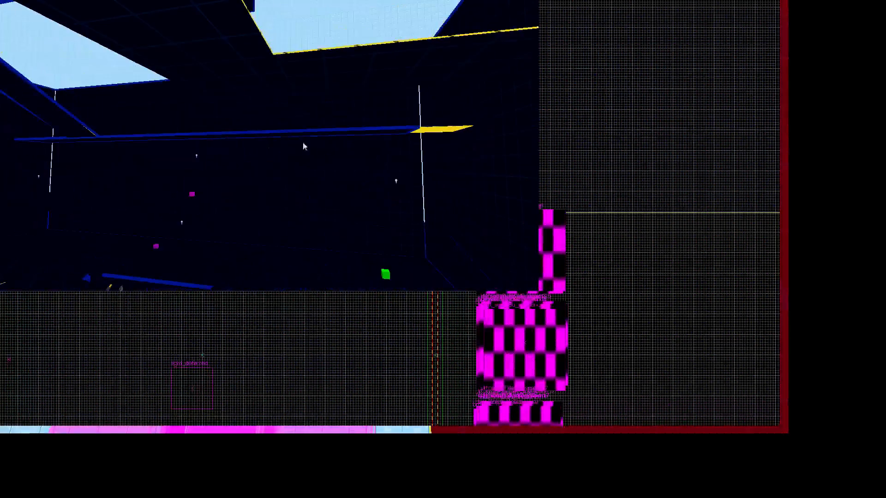
Step: Delete the long suspended yellow walkway section leading toward the three scripted sequences, together with the light at its end
{"action": "key", "text": "z"}
{"action": "left_click", "coordinate": [329, 88]}
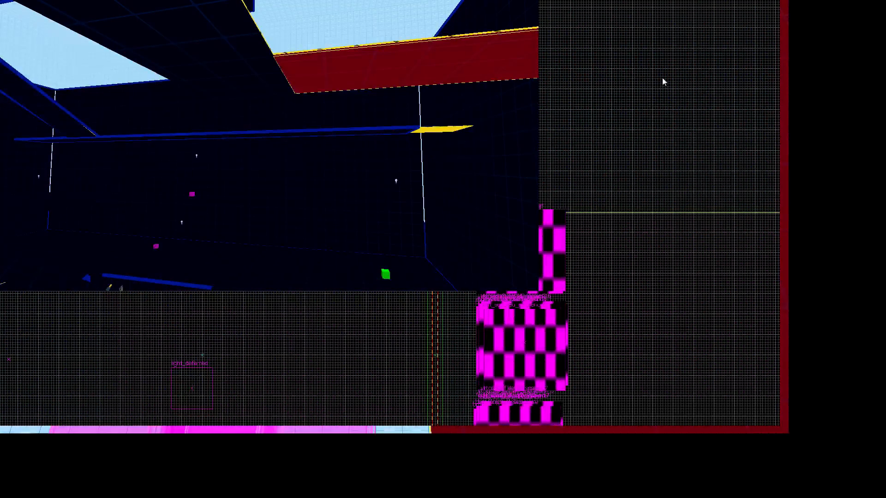
{"action": "left_click", "coordinate": [659, 63]}
{"action": "key", "text": "z"}
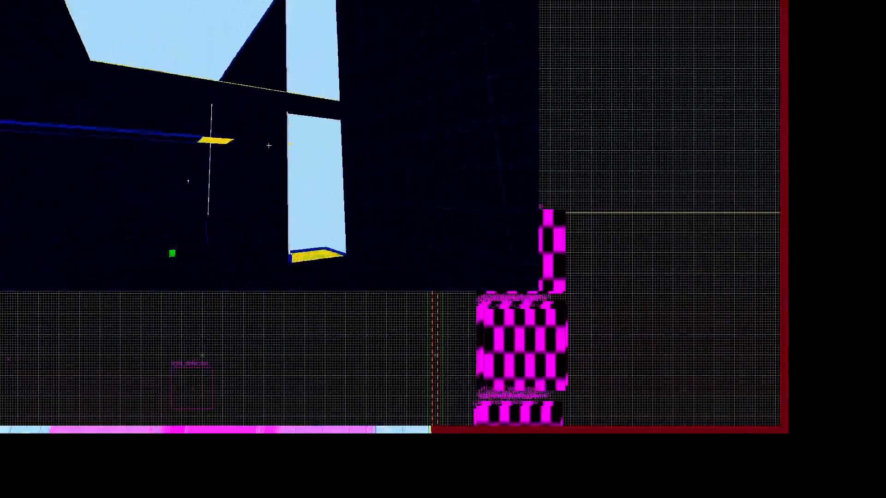
{"action": "key", "text": "z"}
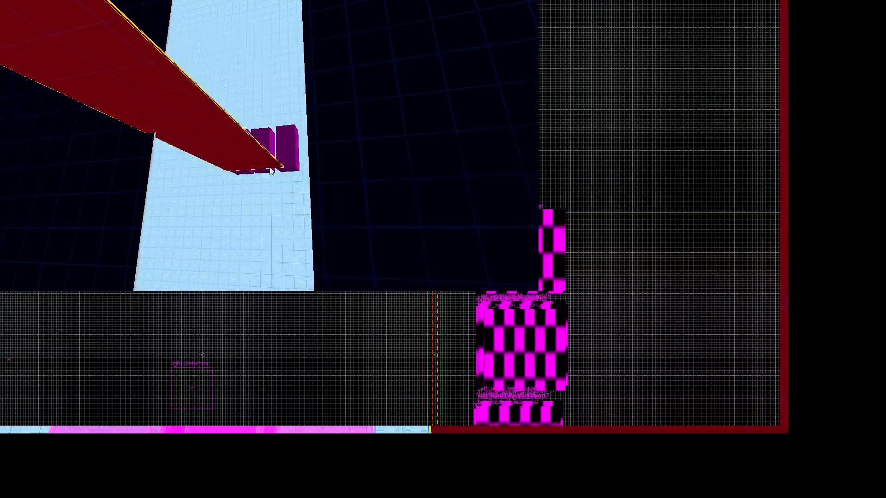
{"action": "left_click", "coordinate": [271, 172]}
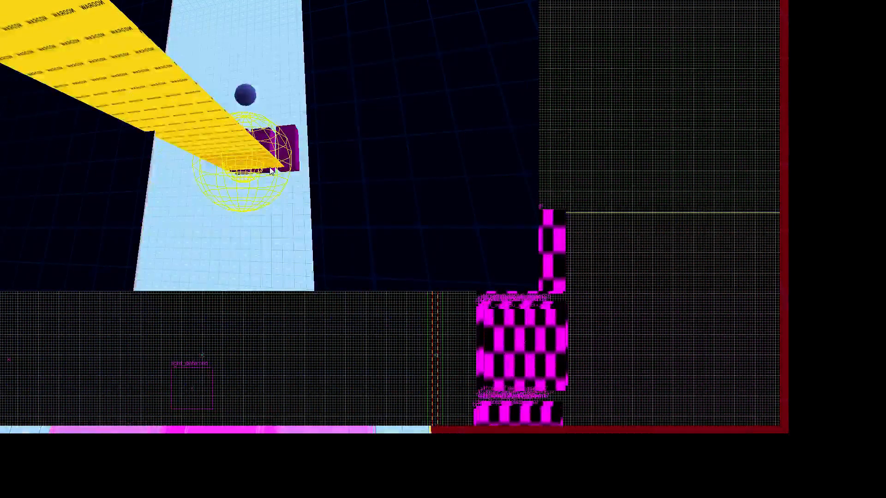
{"action": "left_click_drag", "start_coordinate": [271, 172], "coordinate": [148, 82]}
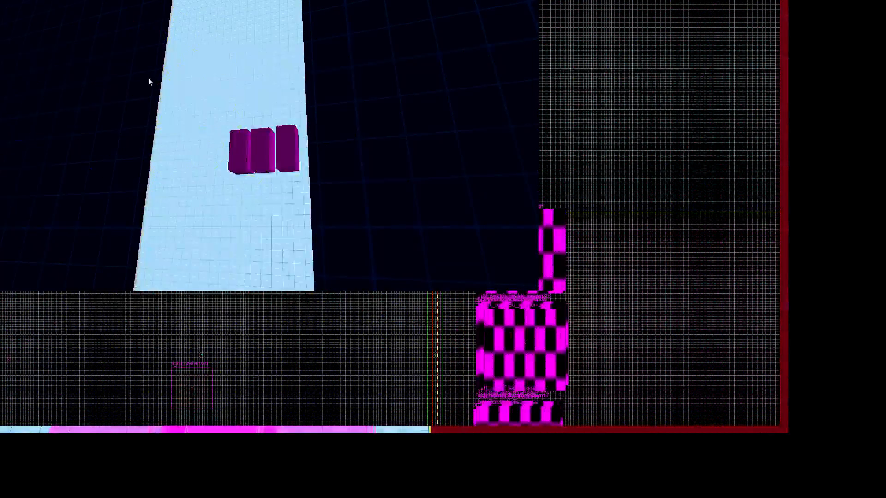
Step: Delete the separate yellow lettered floor panel hanging in the middle of the room
{"action": "key", "text": "z"}
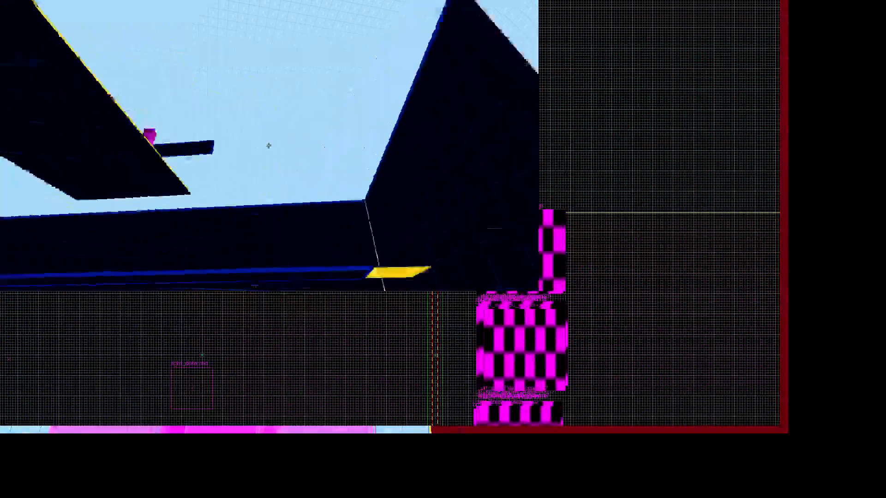
{"action": "key", "text": "z"}
{"action": "left_click", "coordinate": [306, 157]}
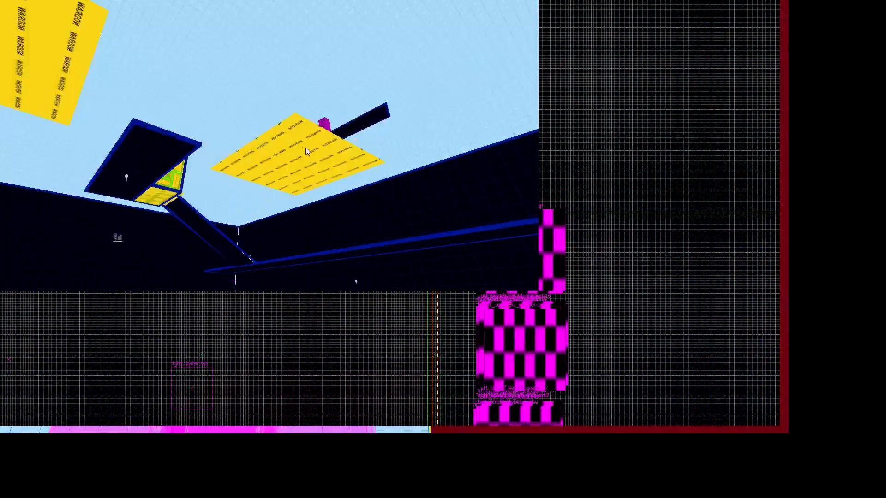
{"action": "left_click", "coordinate": [306, 151]}
{"action": "key", "text": "Delete"}
Step: Delete the adjoining sections of the long yellow lettered walkway and the light attached to it
{"action": "key", "text": "z"}
{"action": "key", "text": "z"}
{"action": "left_click", "coordinate": [330, 138]}
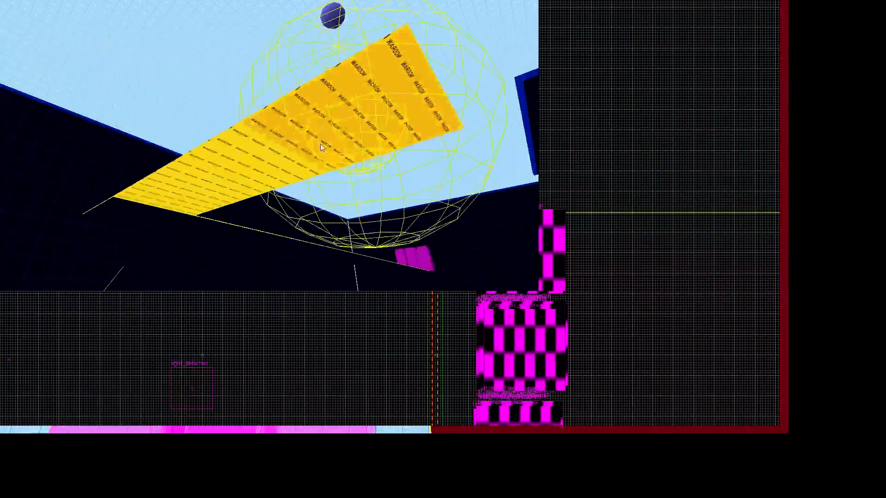
{"action": "key", "text": "Delete"}
{"action": "left_click", "coordinate": [183, 203]}
{"action": "key", "text": "Delete"}
Step: Delete the nearest sections of the yellow-edged walkway running toward the far scripted sequences
{"action": "key", "text": "z"}
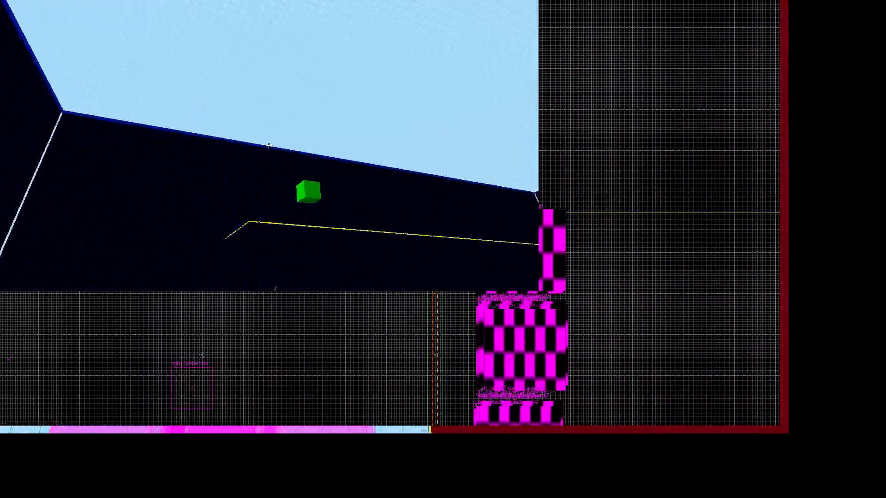
{"action": "key", "text": "w"}
{"action": "key", "text": "a"}
{"action": "key", "text": "z"}
{"action": "left_click", "coordinate": [336, 158]}
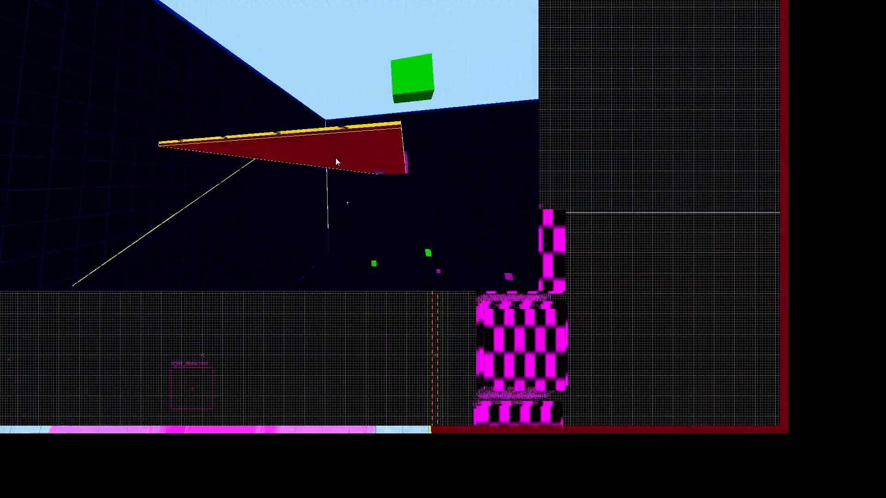
{"action": "key", "text": "Delete"}
{"action": "left_click", "coordinate": [369, 164]}
{"action": "key", "text": "Delete"}
{"action": "left_click", "coordinate": [381, 175]}
{"action": "key", "text": "Delete"}
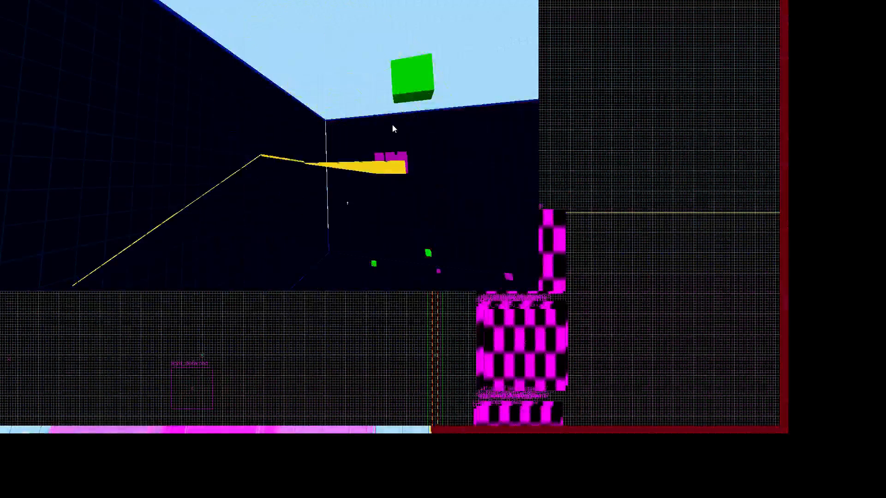
Step: Delete more walkway segments, including two sections of the blue-gridded platform with yellow edges
{"action": "key", "text": "z"}
{"action": "key", "text": "w"}
{"action": "key", "text": "z"}
{"action": "left_click", "coordinate": [344, 175]}
{"action": "key", "text": "Delete"}
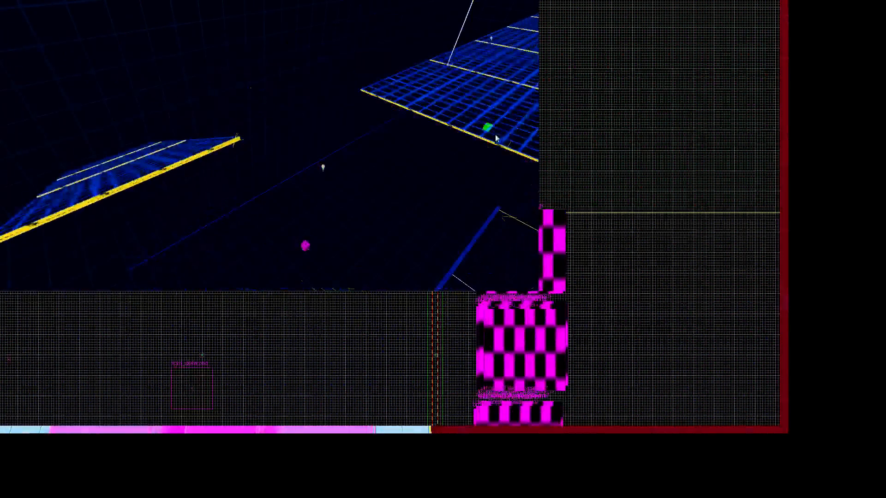
{"action": "left_click", "coordinate": [513, 120]}
{"action": "key", "text": "Delete"}
{"action": "left_click", "coordinate": [529, 81]}
{"action": "key", "text": "Delete"}
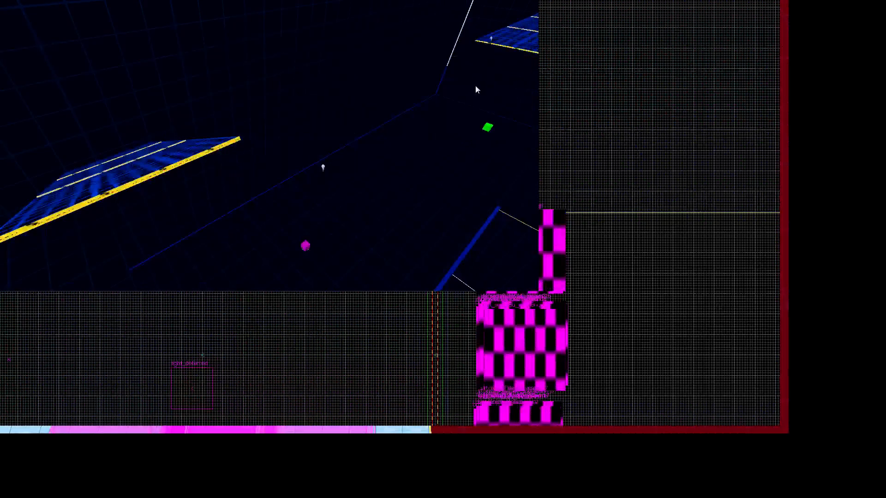
Step: Delete the successive blue-gridded walkway sections leading up to the three scripted sequences on the far wall
{"action": "key", "text": "z"}
{"action": "key", "text": "w"}
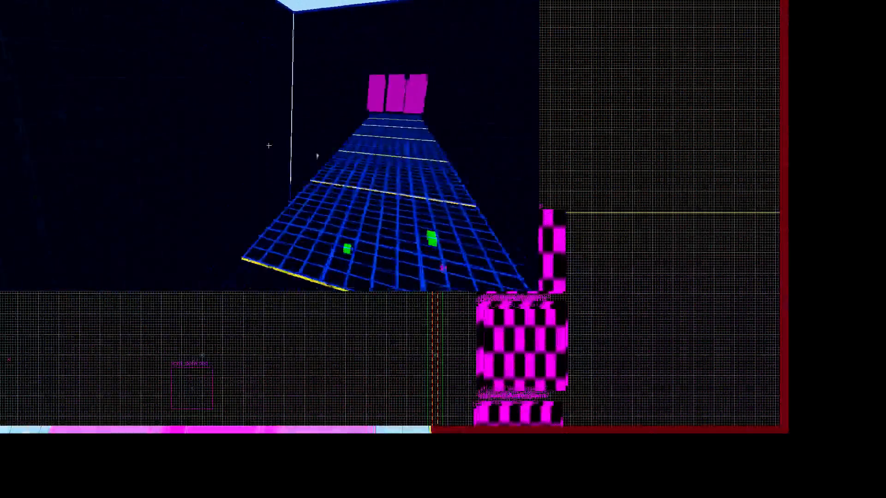
{"action": "key", "text": "z"}
{"action": "left_click", "coordinate": [394, 158]}
{"action": "key", "text": "Delete"}
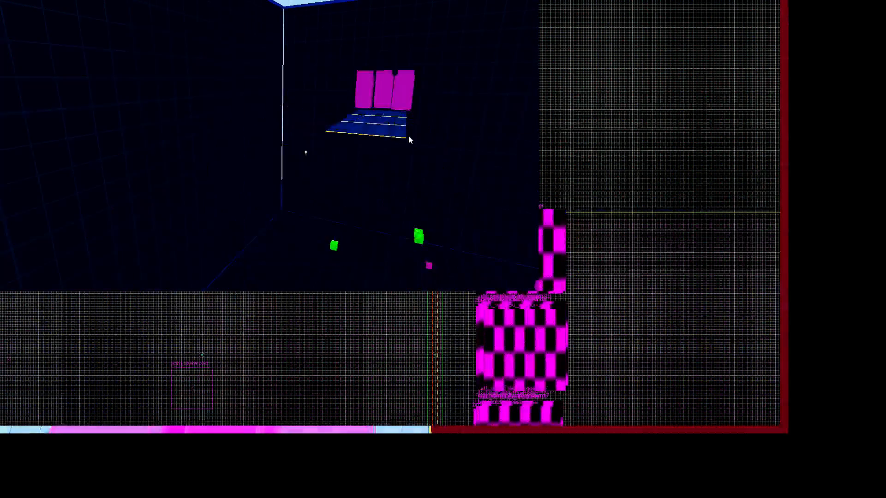
{"action": "left_click", "coordinate": [402, 124]}
{"action": "key", "text": "Delete"}
{"action": "left_click", "coordinate": [405, 136]}
{"action": "key", "text": "Delete"}
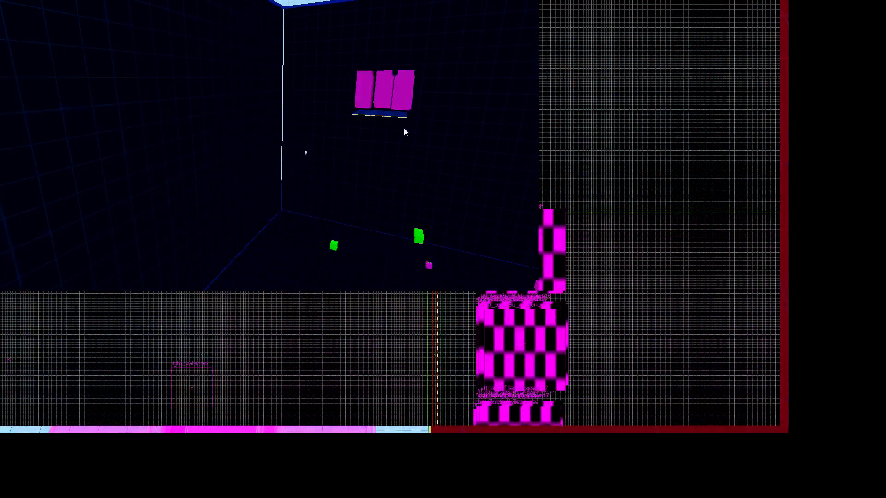
Step: Delete the last blue-gridded platform section directly in front of the three scripted sequences
{"action": "key", "text": "z"}
{"action": "key", "text": "w"}
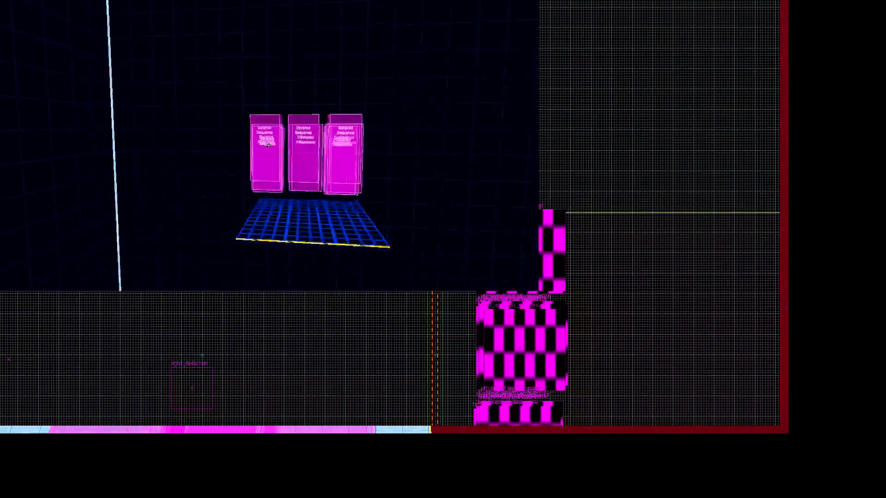
{"action": "key", "text": "z"}
{"action": "left_click", "coordinate": [326, 270]}
{"action": "key", "text": "Delete"}
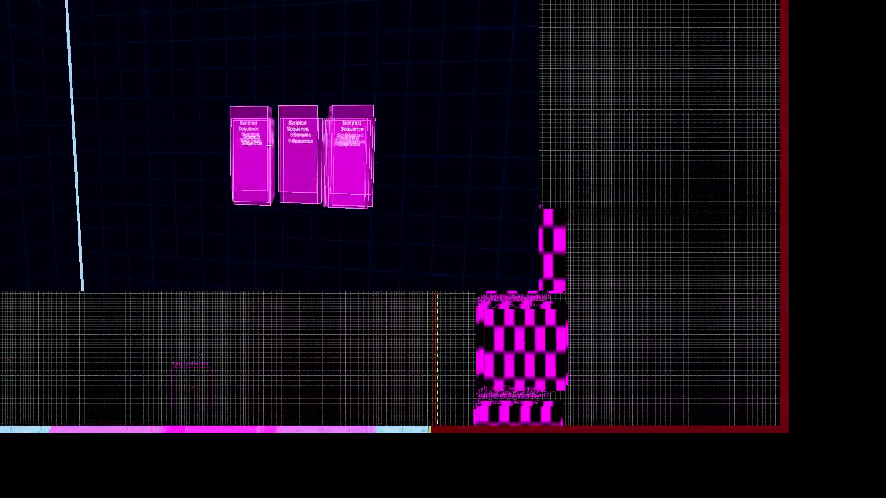
Step: Delete the remaining blue-gridded walkway running along the other side of the room
{"action": "key", "text": "z"}
{"action": "key", "text": "w"}
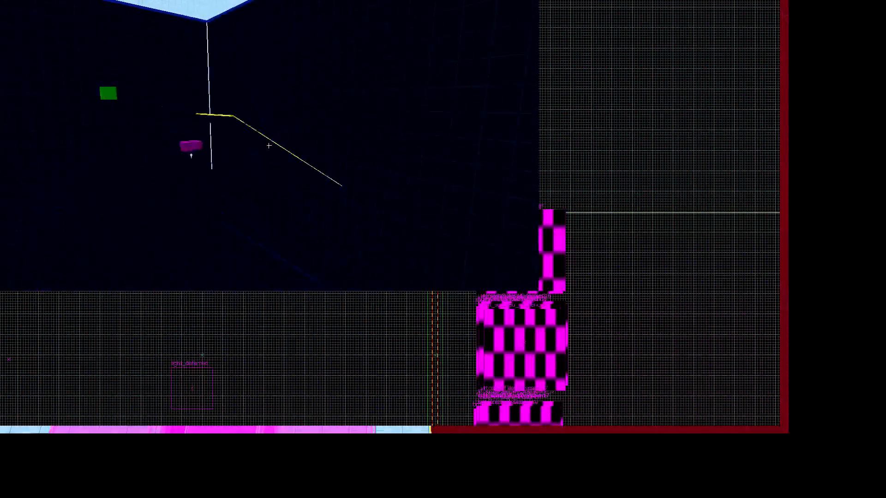
{"action": "key", "text": "s"}
{"action": "key", "text": "ctrl+z"}
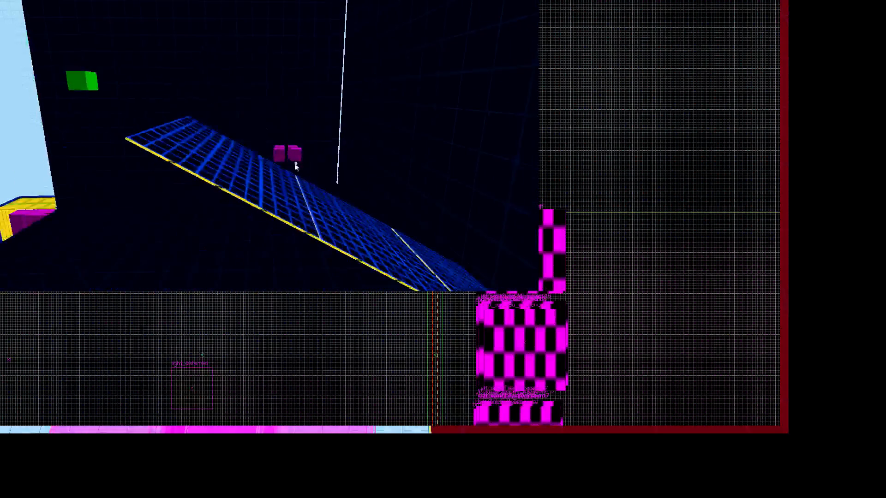
{"action": "key", "text": "z"}
{"action": "key", "text": "Delete"}
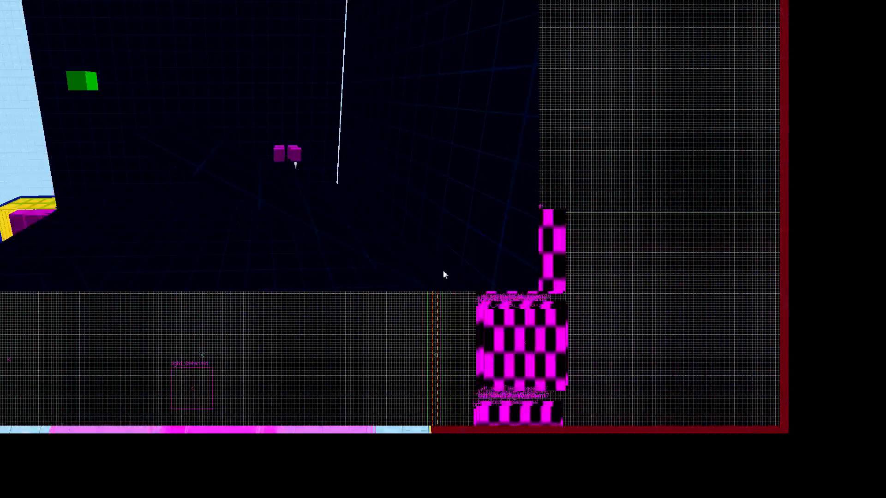
{"action": "key", "text": "z"}
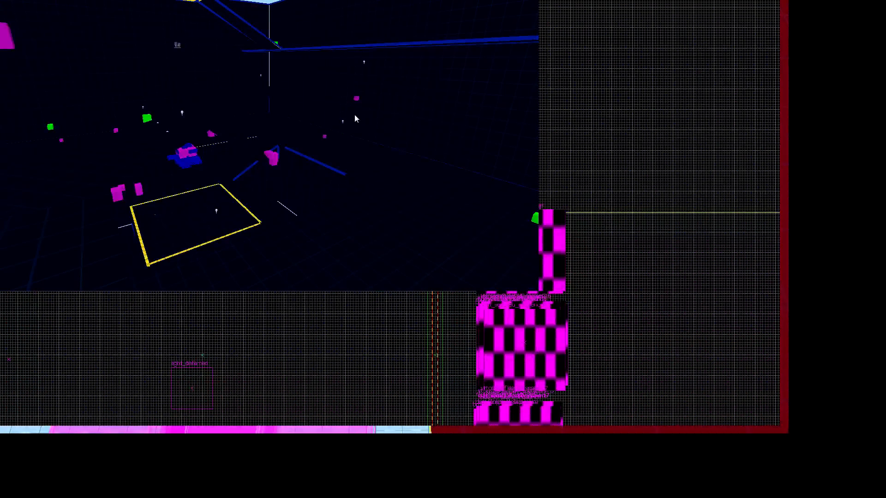
Step: Select the wall brush beside the light-blue opening above the three scripted sequences
{"action": "key", "text": "z"}
{"action": "key", "text": "w"}
{"action": "key", "text": "w"}
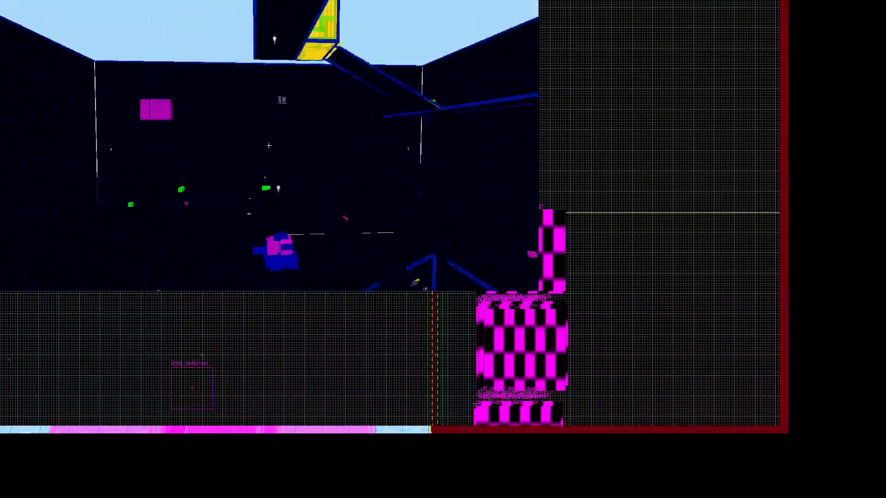
{"action": "key", "text": "z"}
{"action": "left_click", "coordinate": [322, 135]}
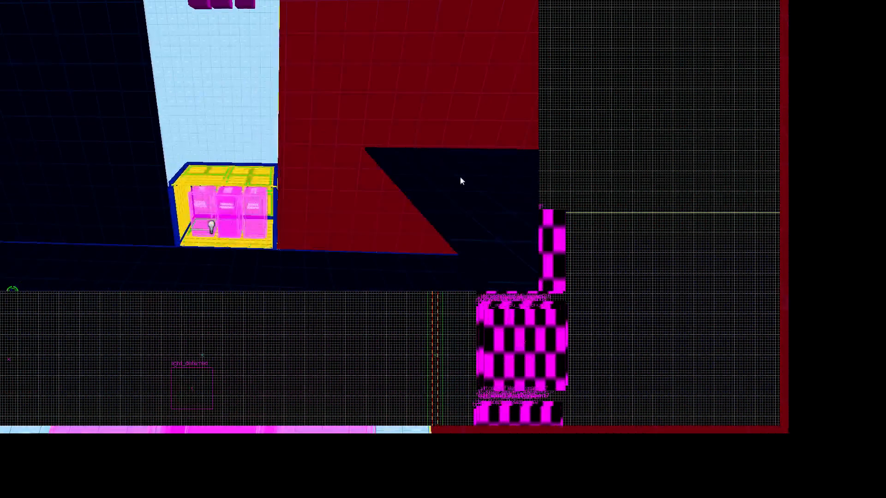
{"action": "key", "text": "z"}
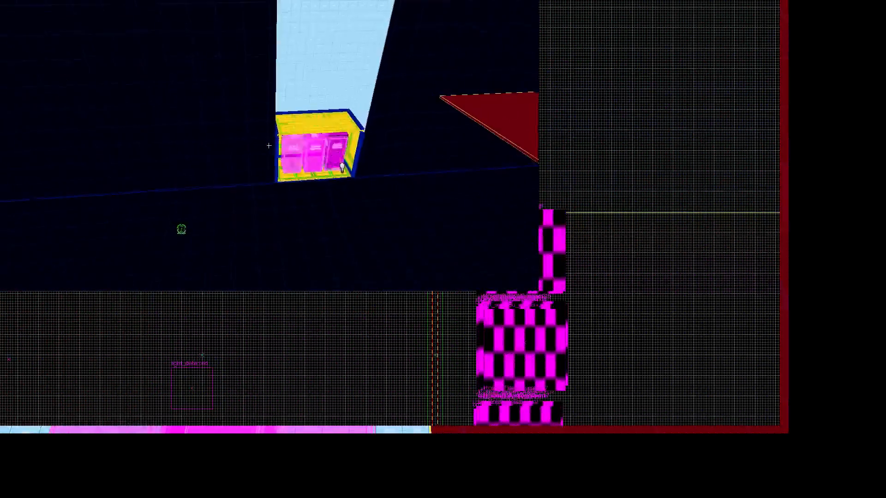
{"action": "key", "text": "z"}
{"action": "left_click", "coordinate": [336, 157]}
{"action": "key", "text": "z"}
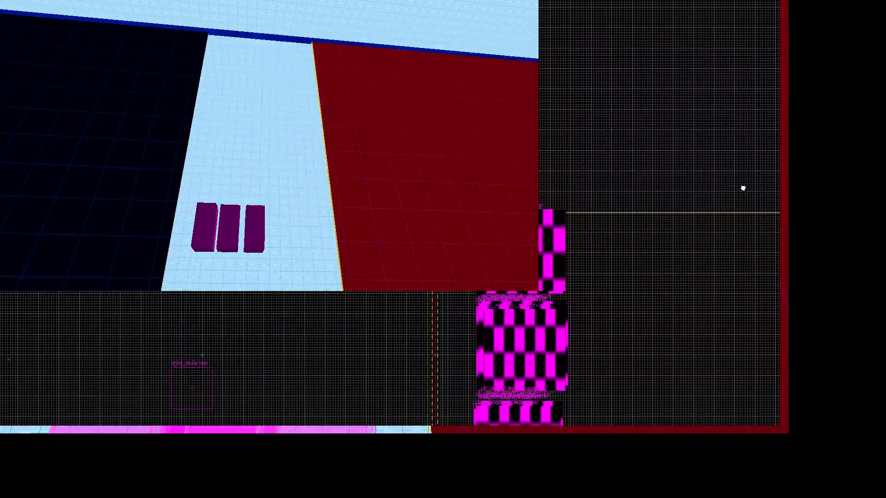
Step: Extend the near end of the selected wall brush across the opening, past the far side of the scripted-sequence alcove
{"action": "key", "text": "shift+z"}
{"action": "scroll", "coordinate": [455, 260], "scroll_direction": "up", "scroll_amount": 3}
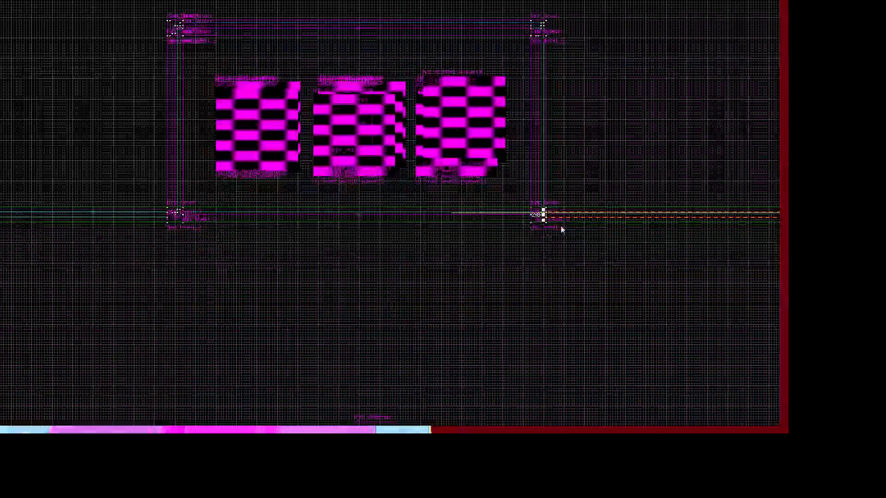
{"action": "left_click_drag", "start_coordinate": [614, 232], "coordinate": [524, 234]}
{"action": "left_click_drag", "start_coordinate": [318, 234], "coordinate": [236, 229]}
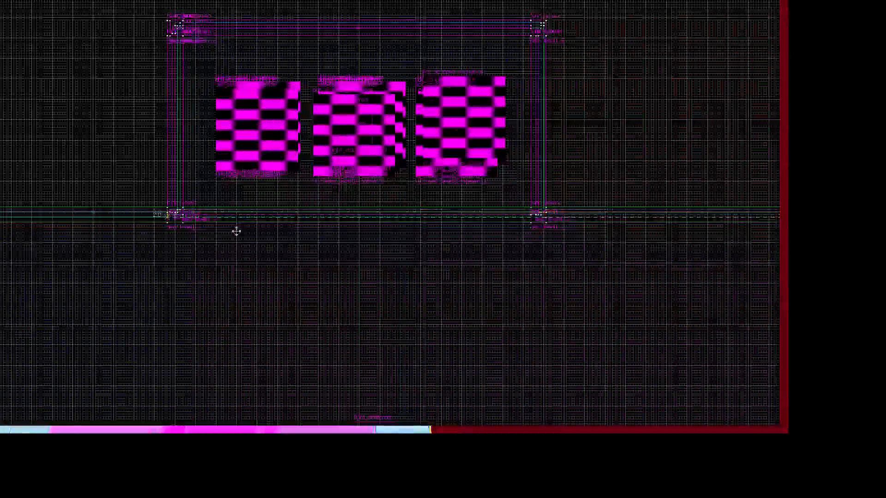
Step: Pull the wall brush's opposite end in towards the alcove, leaving a panel about 178 units wide across the opening
{"action": "scroll", "coordinate": [397, 258], "scroll_direction": "down", "scroll_amount": 5}
{"action": "scroll", "coordinate": [639, 249], "scroll_direction": "up", "scroll_amount": 4}
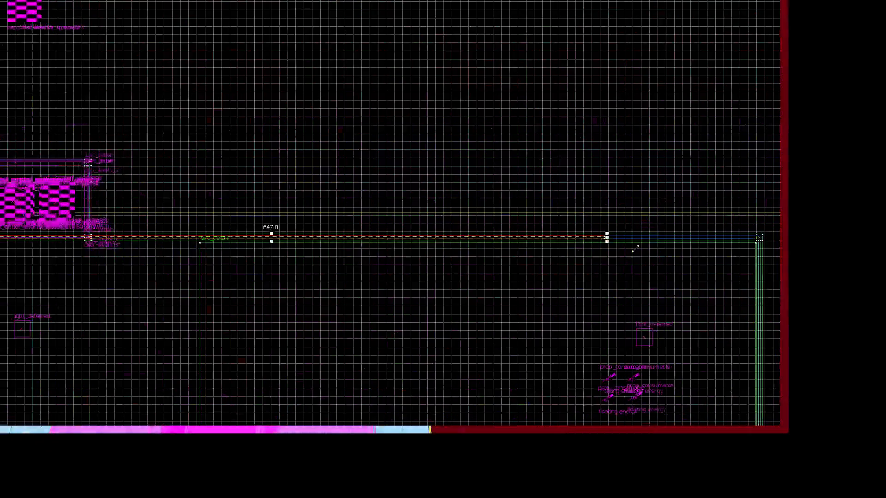
{"action": "left_click_drag", "start_coordinate": [636, 249], "coordinate": [340, 247]}
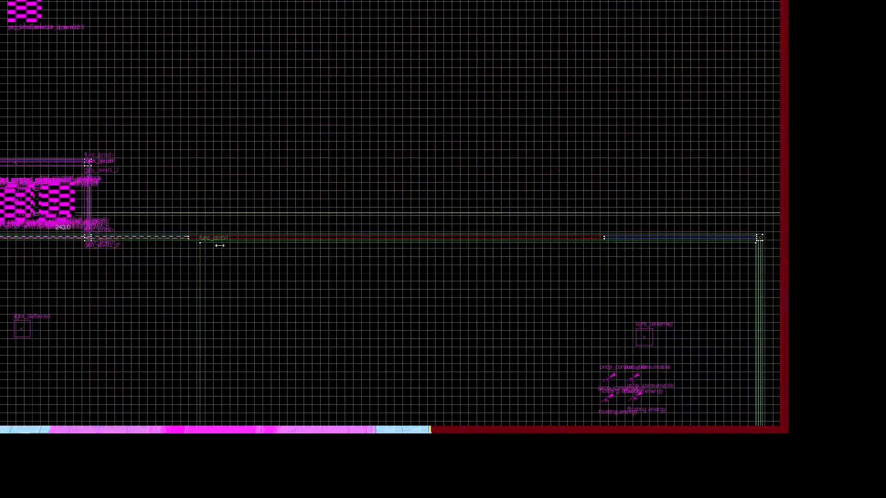
{"action": "scroll", "coordinate": [220, 245], "scroll_direction": "down", "scroll_amount": 4}
{"action": "scroll", "coordinate": [423, 279], "scroll_direction": "up", "scroll_amount": 6}
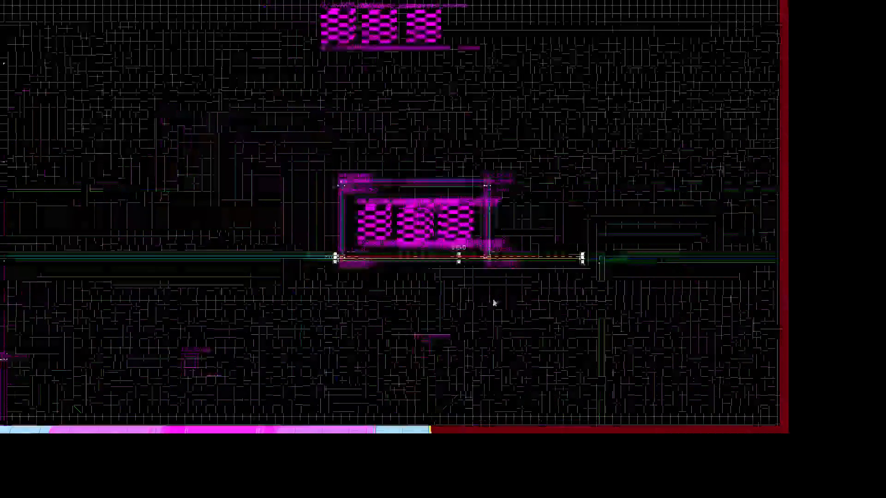
{"action": "scroll", "coordinate": [493, 304], "scroll_direction": "up", "scroll_amount": 2}
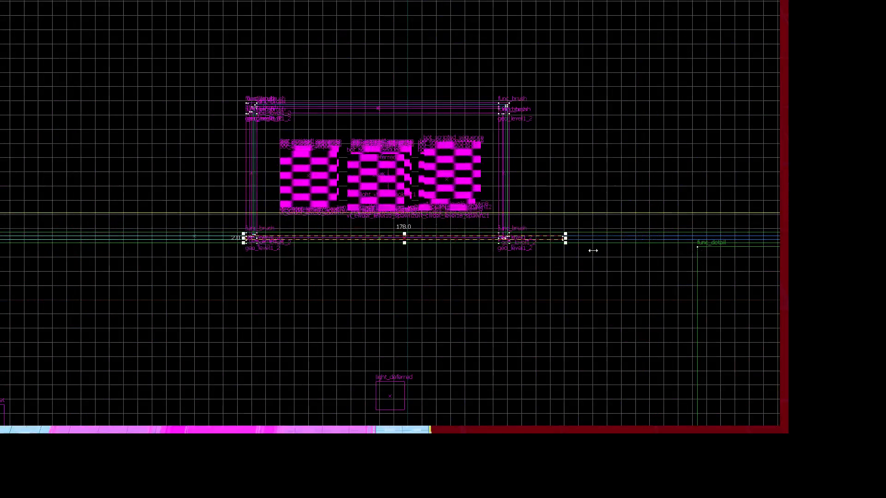
Step: Raise the lower edge of the wall panel to the top of the alcove, leaving the scripted sequences uncovered
{"action": "key", "text": "z"}
{"action": "key", "text": "s"}
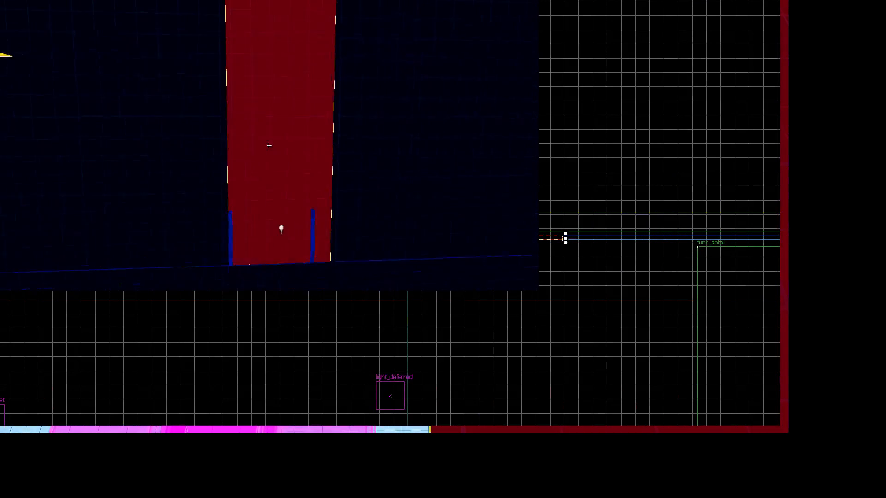
{"action": "key", "text": "z"}
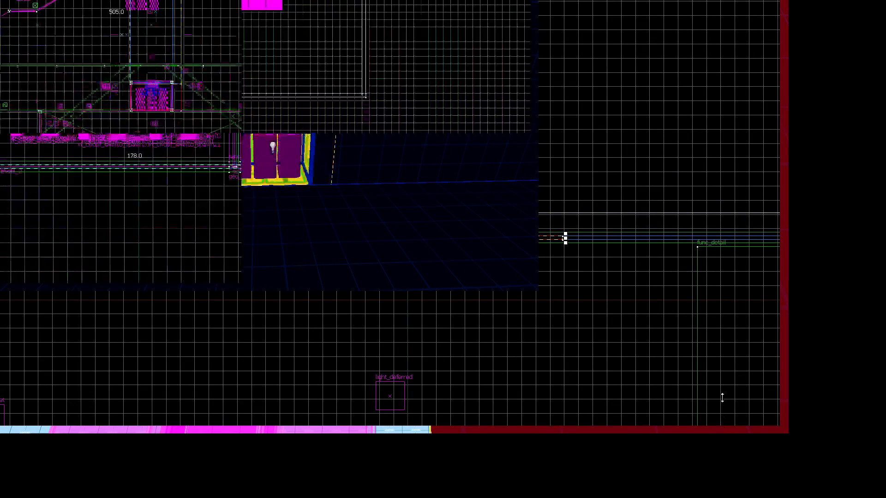
{"action": "key", "text": "z"}
{"action": "key", "text": "w"}
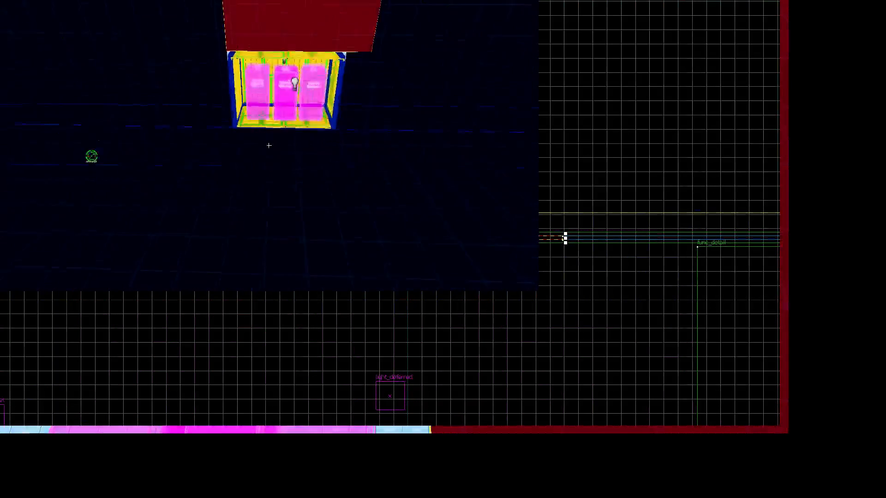
{"action": "key", "text": "s"}
{"action": "key", "text": "z"}
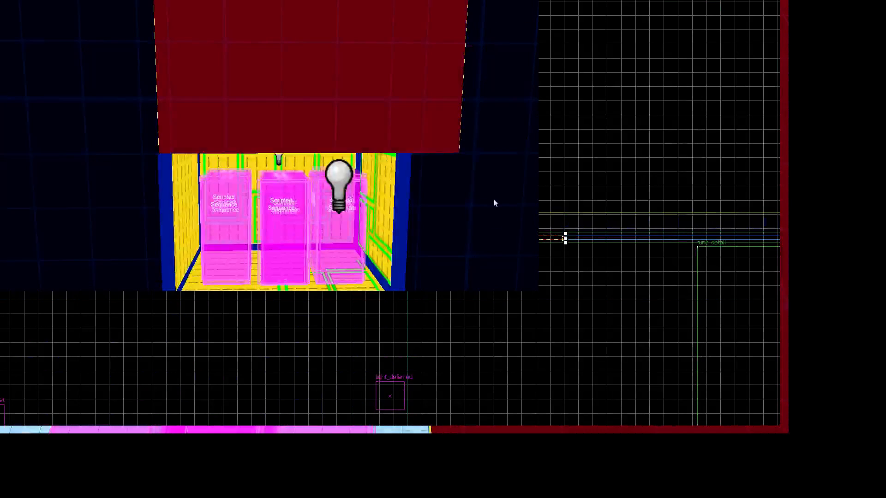
Step: Readjust the lower edge of the wall panel against the upper frame of the scripted-sequence alcove
{"action": "key", "text": "z"}
{"action": "key", "text": "w"}
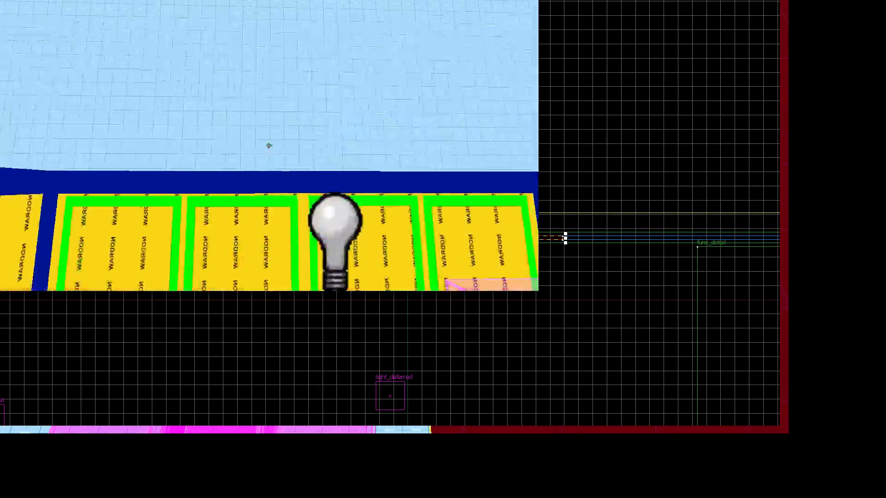
{"action": "key", "text": "s"}
{"action": "key", "text": "w"}
{"action": "key", "text": "s"}
{"action": "key", "text": "z"}
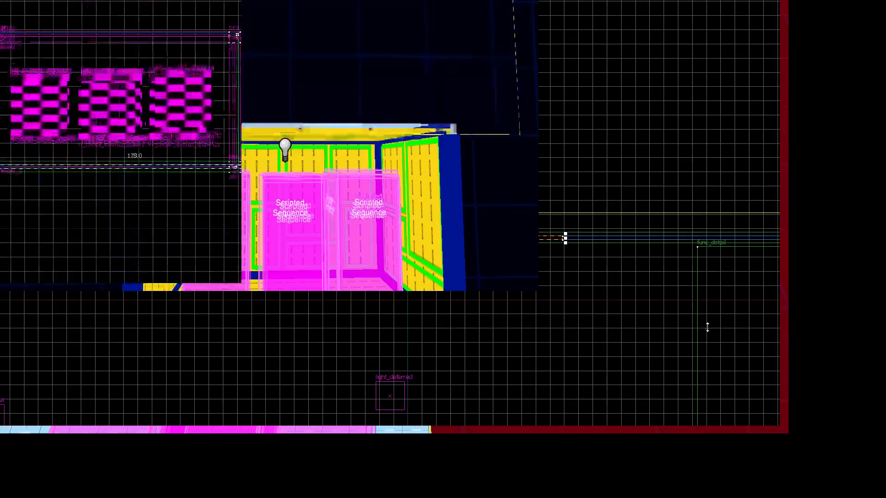
{"action": "key", "text": "z"}
{"action": "key", "text": "s"}
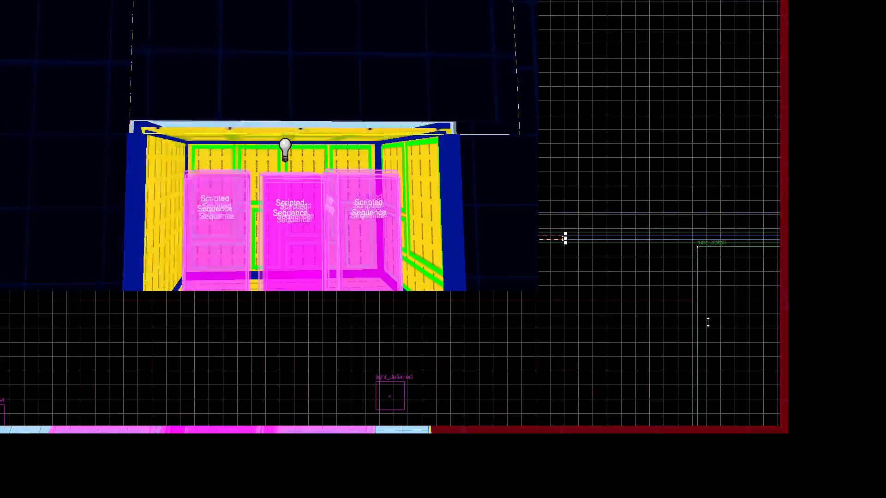
{"action": "key", "text": "w"}
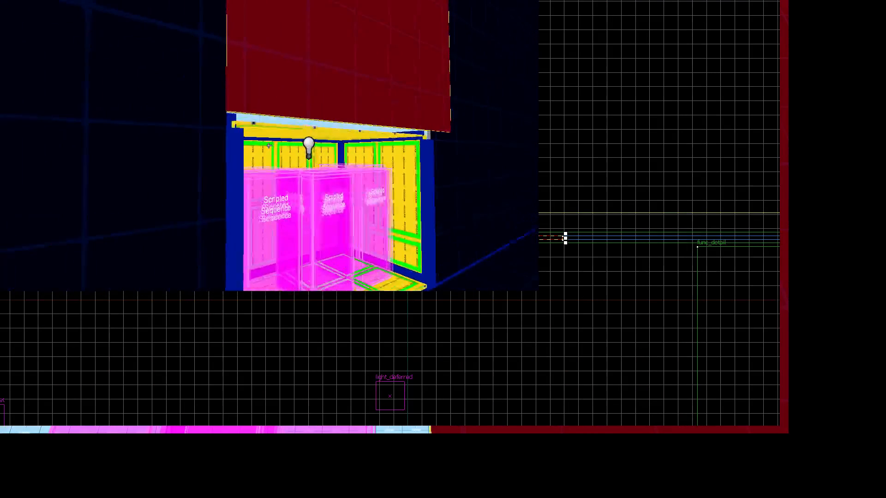
Step: Examine the seam between the wall panel and the alcove's upper frame, selecting the adjoining func_brush pieces for inspection
{"action": "key", "text": "z"}
{"action": "key", "text": "z"}
{"action": "key", "text": "w"}
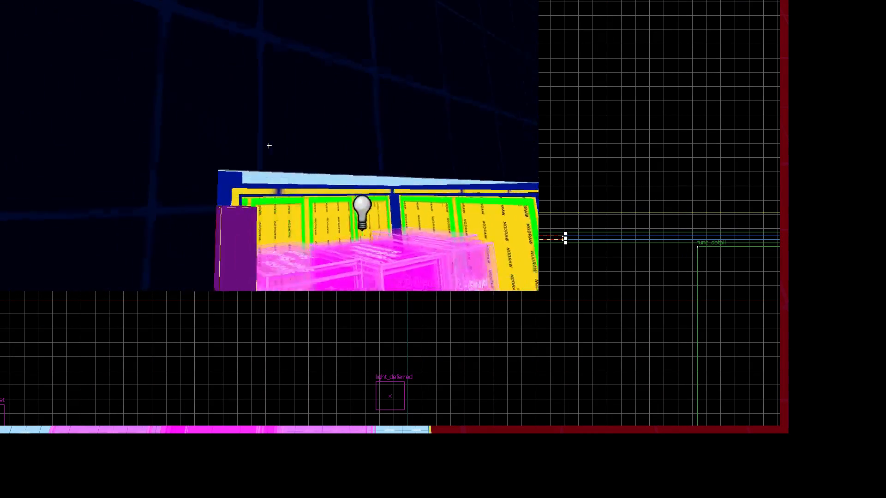
{"action": "key", "text": "z"}
{"action": "key", "text": "z"}
{"action": "key", "text": "w"}
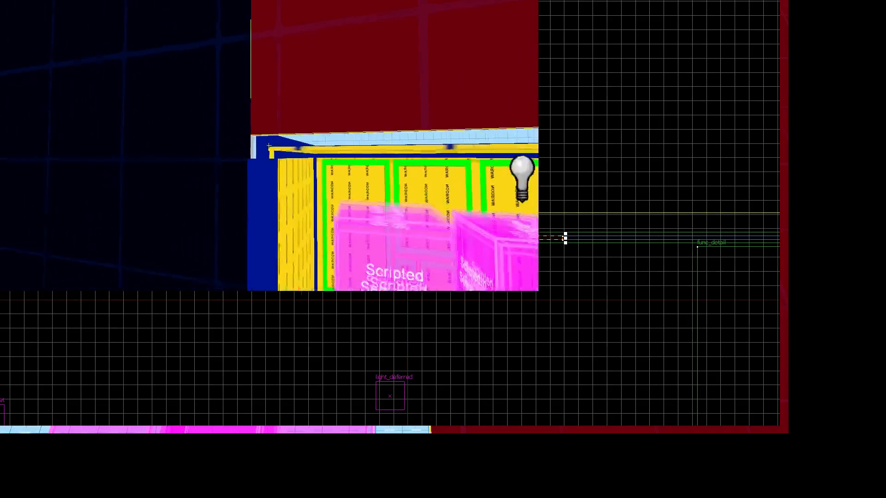
{"action": "key", "text": "z"}
{"action": "left_click", "coordinate": [296, 164]}
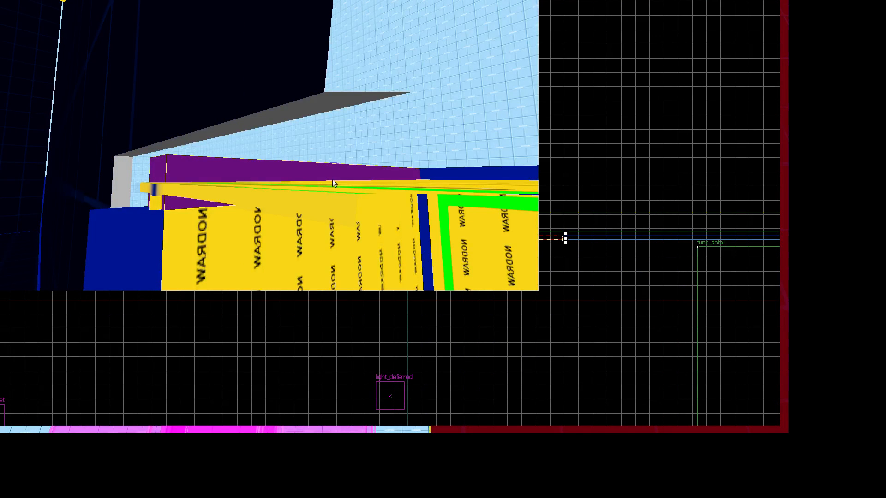
{"action": "key", "text": "z"}
{"action": "key", "text": "s"}
{"action": "key", "text": "w"}
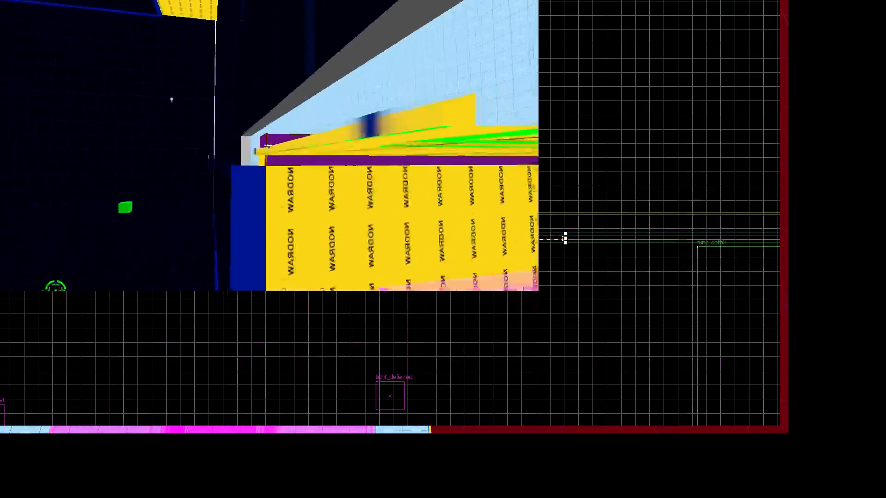
{"action": "key", "text": "d"}
{"action": "key", "text": "w"}
{"action": "key", "text": "a"}
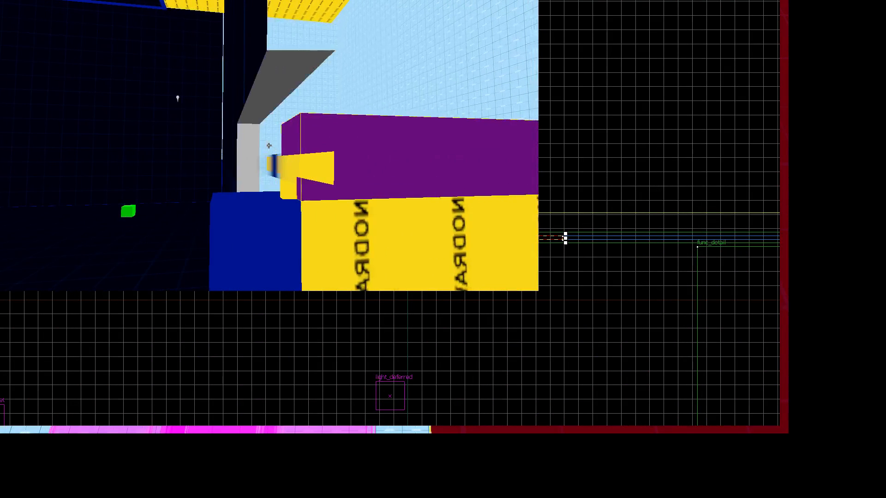
{"action": "key", "text": "s"}
{"action": "key", "text": "a"}
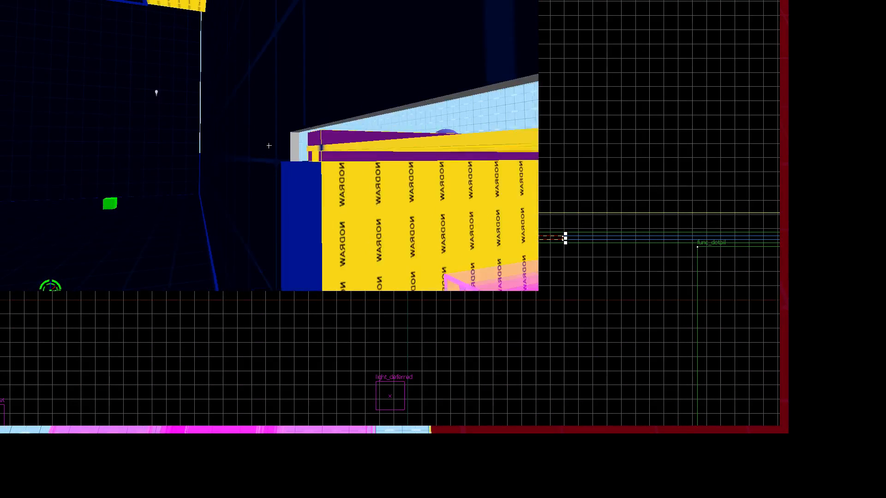
{"action": "key", "text": "w"}
{"action": "key", "text": "z"}
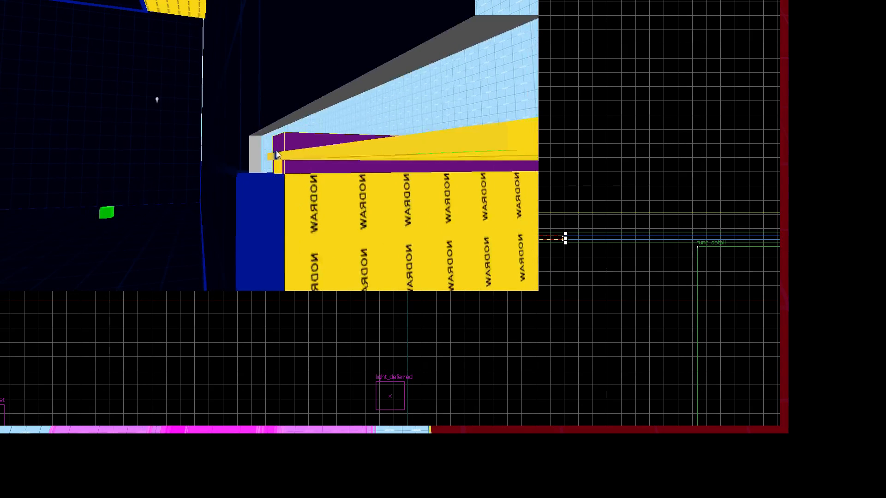
{"action": "key", "text": "z"}
{"action": "key", "text": "w"}
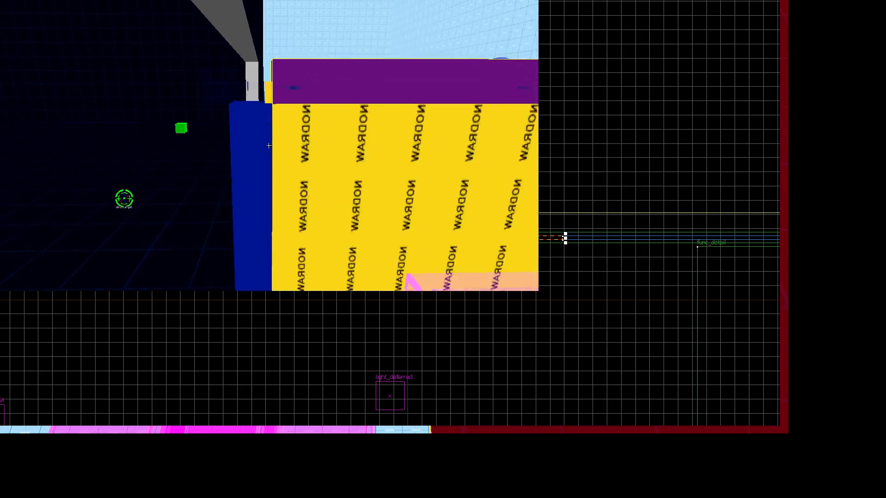
{"action": "key", "text": "w"}
{"action": "key", "text": "s"}
{"action": "key", "text": "w"}
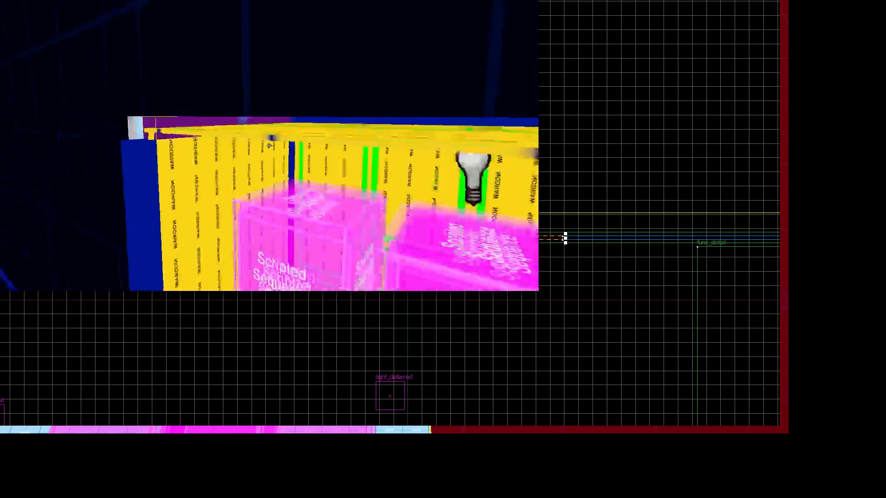
{"action": "key", "text": "d"}
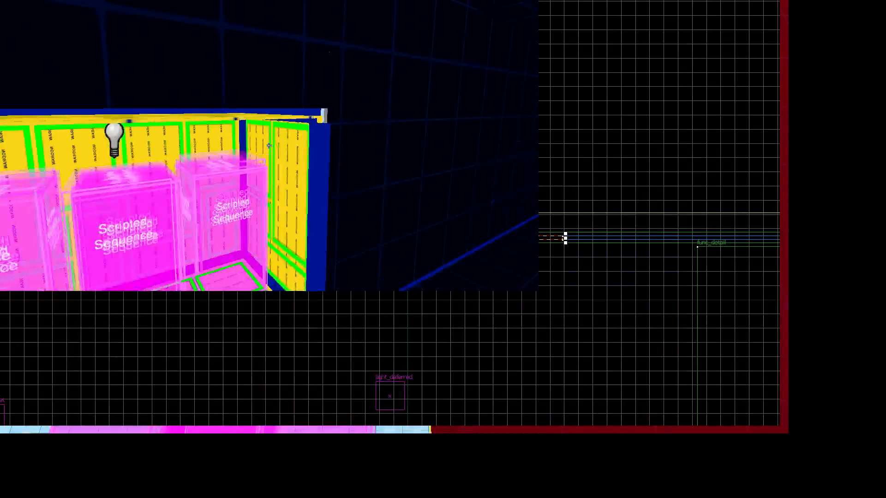
Step: Fit the side edge of the wall panel flush against the neighbouring wall above the alcove
{"action": "key", "text": "s"}
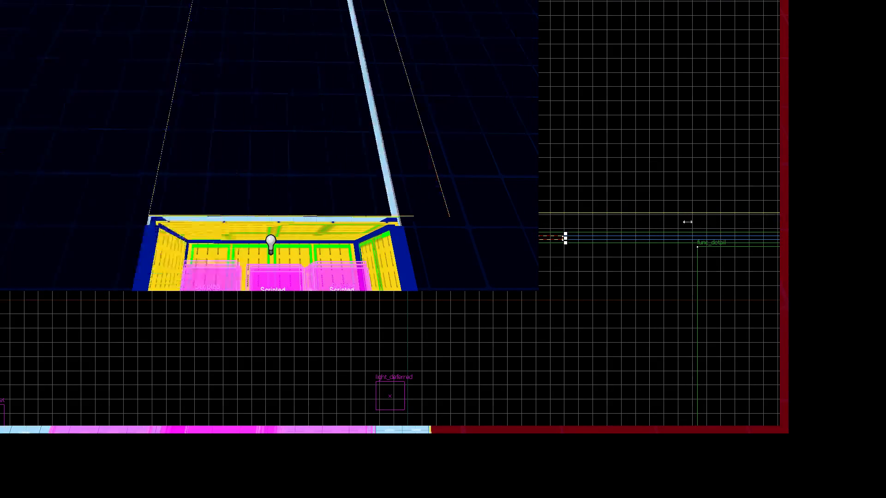
{"action": "key", "text": "d"}
{"action": "key", "text": "w"}
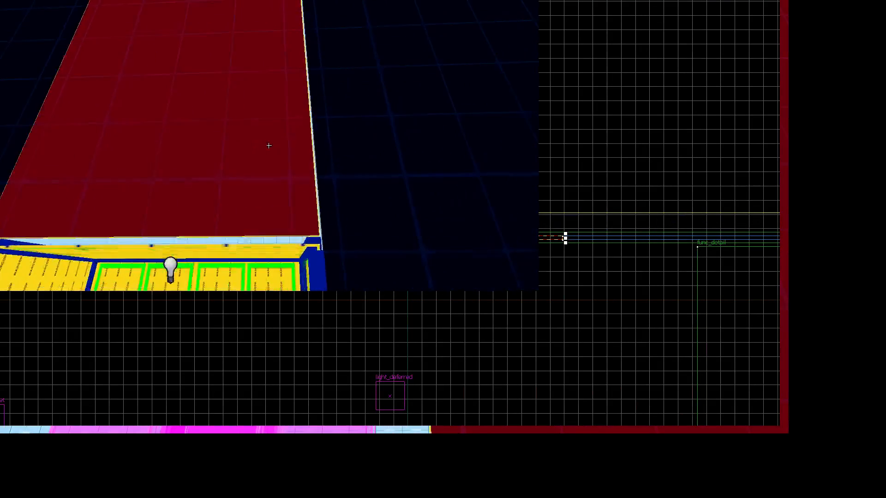
{"action": "key", "text": "z"}
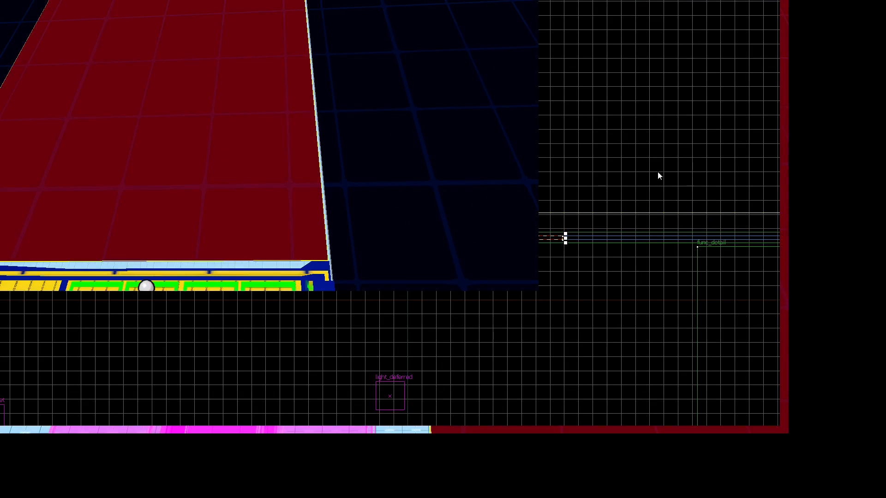
{"action": "key", "text": "z"}
{"action": "key", "text": "s"}
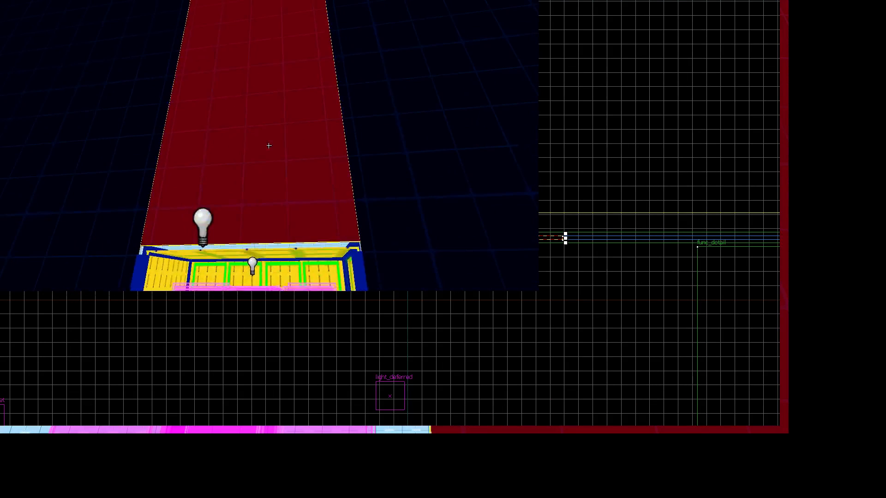
{"action": "key", "text": "w"}
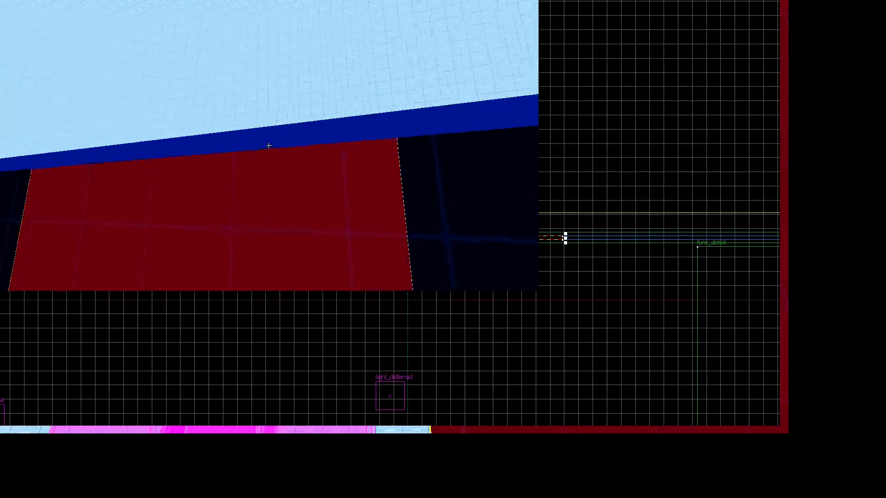
{"action": "key", "text": "d"}
{"action": "key", "text": "w"}
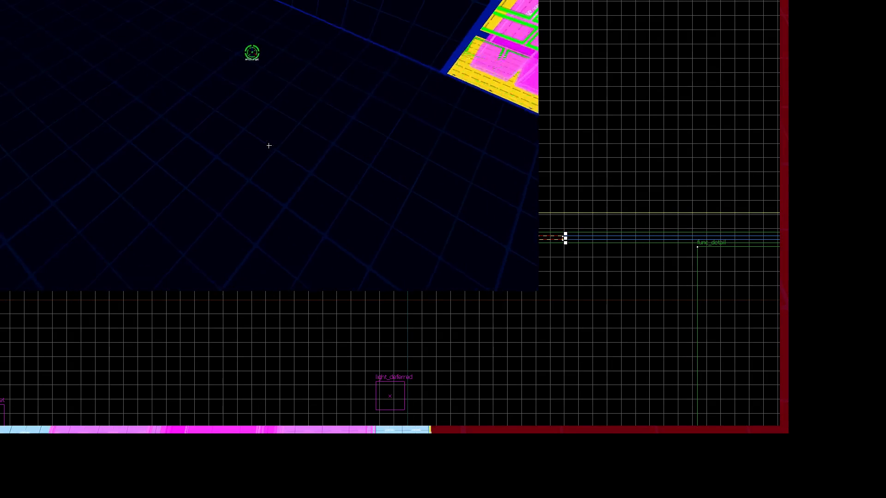
{"action": "key", "text": "a"}
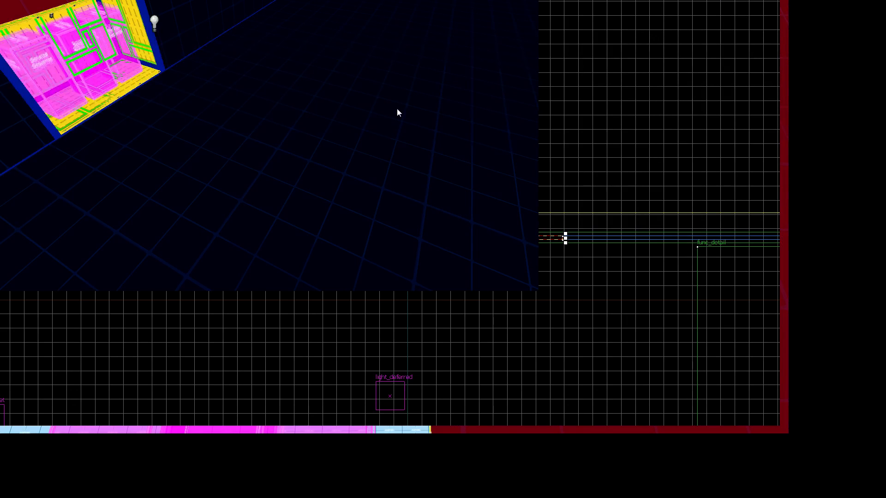
Step: Duplicate the vertical func_brush frame post at the side of the scripted-sequence alcove and place the copy beside the original
{"action": "left_click_drag", "start_coordinate": [416, 95], "coordinate": [289, 176]}
{"action": "left_click_drag", "start_coordinate": [236, 229], "coordinate": [296, 164]}
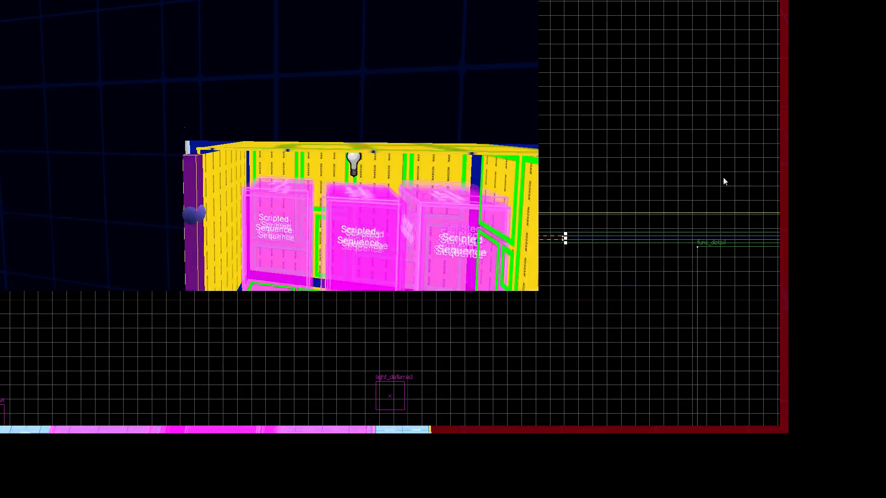
{"action": "scroll", "coordinate": [541, 196], "scroll_direction": "up", "scroll_amount": 4}
{"action": "left_click_drag", "start_coordinate": [382, 269], "coordinate": [470, 259]}
{"action": "scroll", "coordinate": [470, 259], "scroll_direction": "down", "scroll_amount": 3}
{"action": "scroll", "coordinate": [480, 222], "scroll_direction": "up", "scroll_amount": 2}
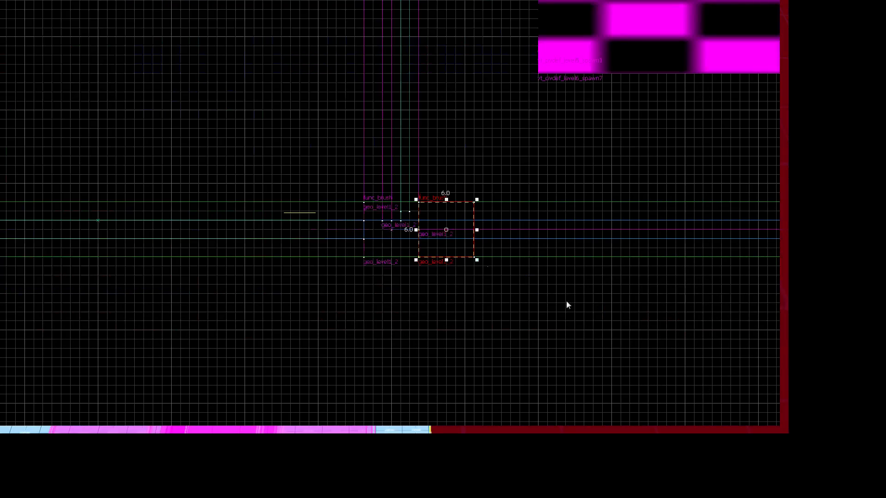
{"action": "scroll", "coordinate": [457, 235], "scroll_direction": "up", "scroll_amount": 2}
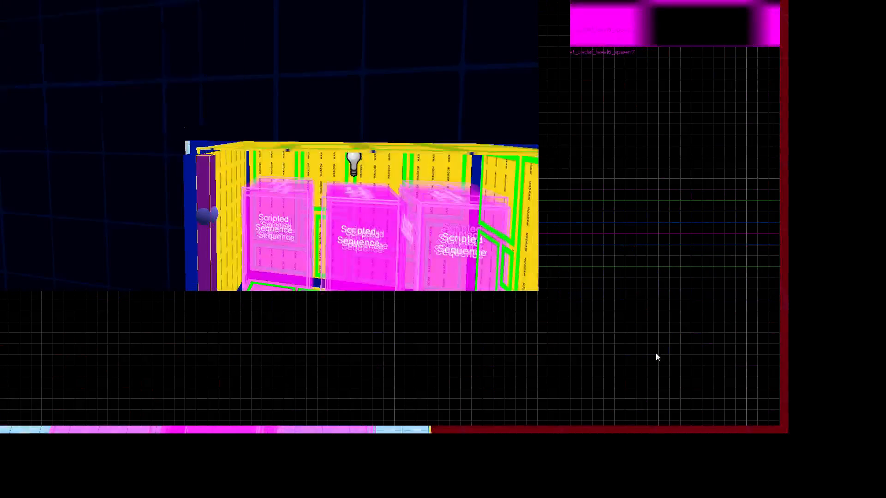
{"action": "scroll", "coordinate": [417, 231], "scroll_direction": "up", "scroll_amount": 4}
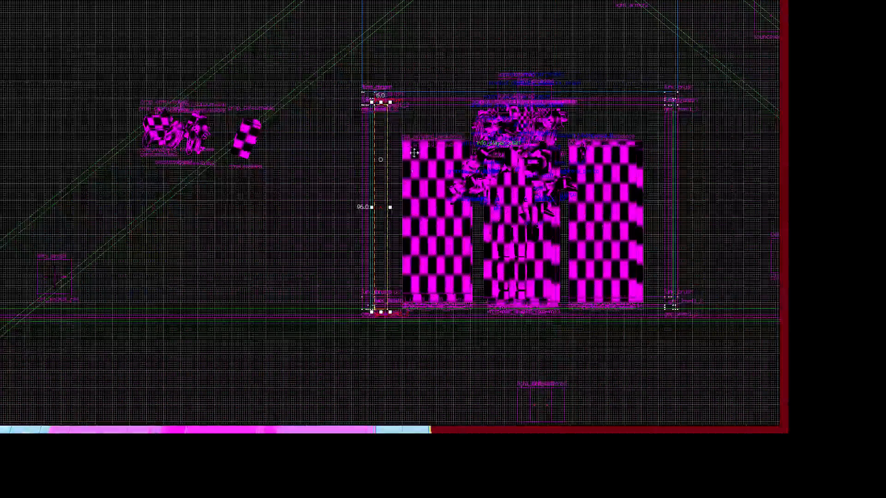
Step: Rotate the copied post 90 degrees to horizontal and align it with the upper corner of the alcove opening
{"action": "left_click", "coordinate": [413, 185]}
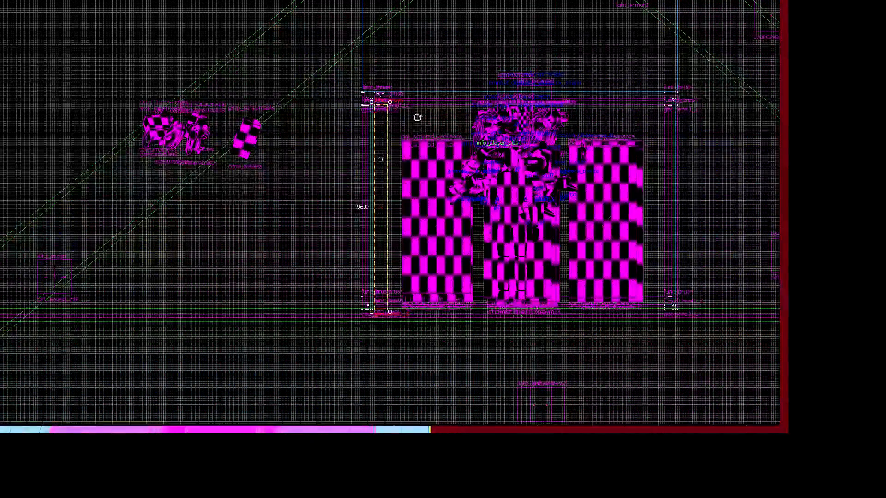
{"action": "mouse_move", "coordinate": [417, 118]}
{"action": "left_mouse_down"}
{"action": "mouse_move", "coordinate": [450, 154]}
{"action": "mouse_move", "coordinate": [431, 222]}
{"action": "left_mouse_up"}
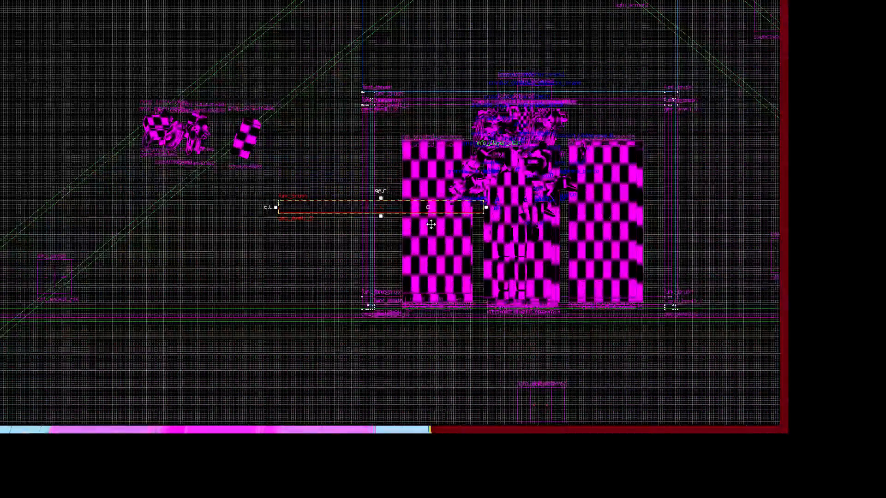
{"action": "mouse_move", "coordinate": [431, 225]}
{"action": "left_mouse_down"}
{"action": "mouse_move", "coordinate": [498, 113]}
{"action": "mouse_move", "coordinate": [514, 111]}
{"action": "left_mouse_up"}
{"action": "scroll", "coordinate": [421, 99], "scroll_direction": "up", "scroll_amount": 2}
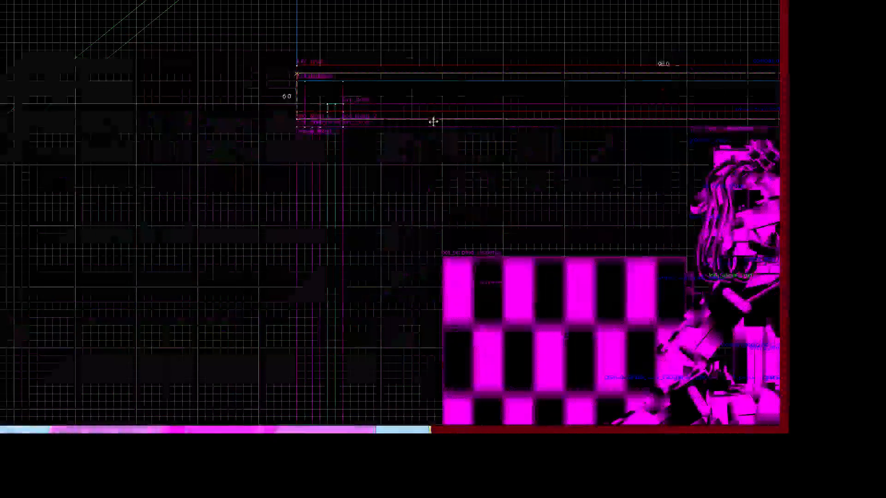
{"action": "mouse_move", "coordinate": [438, 127]}
{"action": "left_mouse_down"}
{"action": "mouse_move", "coordinate": [439, 146]}
{"action": "mouse_move", "coordinate": [437, 127]}
{"action": "mouse_move", "coordinate": [432, 132]}
{"action": "left_mouse_up"}
{"action": "scroll", "coordinate": [421, 178], "scroll_direction": "down", "scroll_amount": 2}
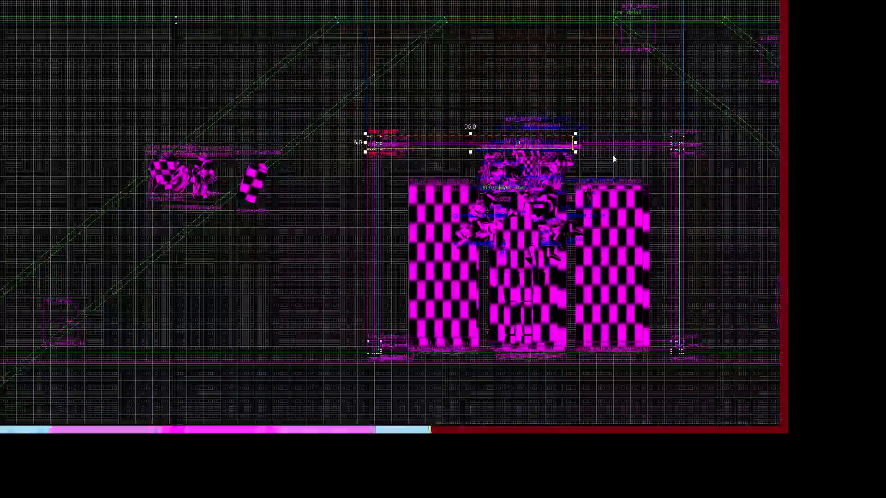
Step: Stretch the horizontal frame bar to about 148 units so it spans the full width of the alcove opening
{"action": "scroll", "coordinate": [614, 157], "scroll_direction": "up", "scroll_amount": 1}
{"action": "middle_click_drag", "start_coordinate": [641, 144], "coordinate": [600, 134]}
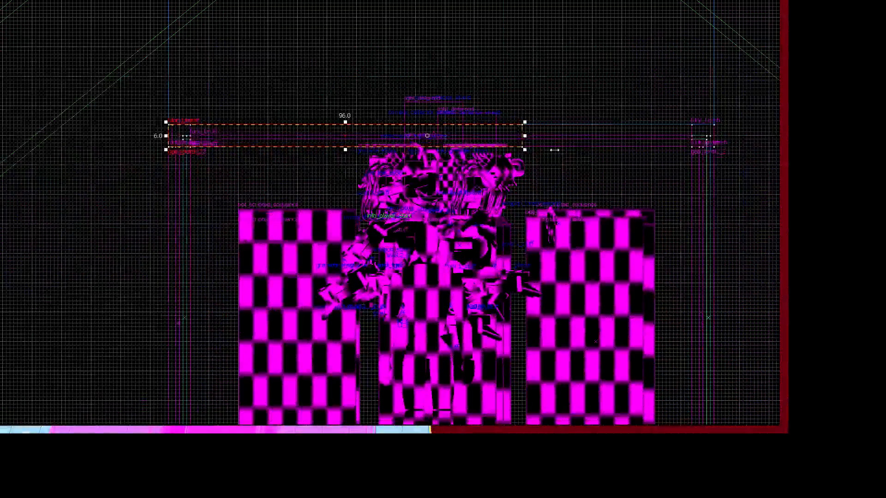
{"action": "left_click_drag", "start_coordinate": [561, 149], "coordinate": [744, 151]}
{"action": "scroll", "coordinate": [633, 148], "scroll_direction": "down", "scroll_amount": 2}
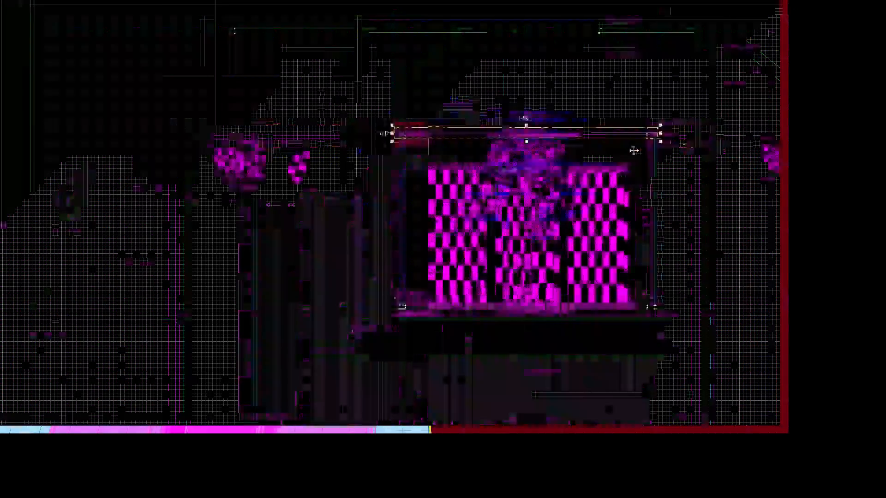
{"action": "scroll", "coordinate": [614, 148], "scroll_direction": "up", "scroll_amount": 1}
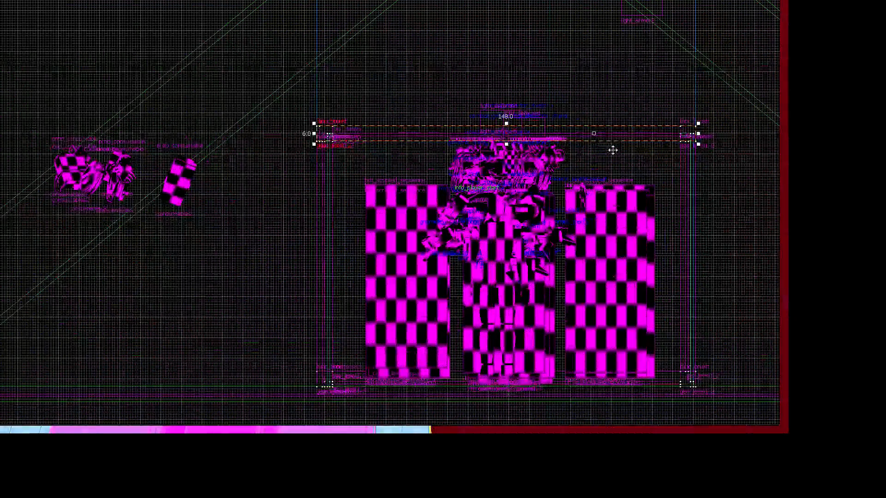
{"action": "scroll", "coordinate": [587, 203], "scroll_direction": "up", "scroll_amount": 1}
{"action": "scroll", "coordinate": [586, 208], "scroll_direction": "down", "scroll_amount": 1}
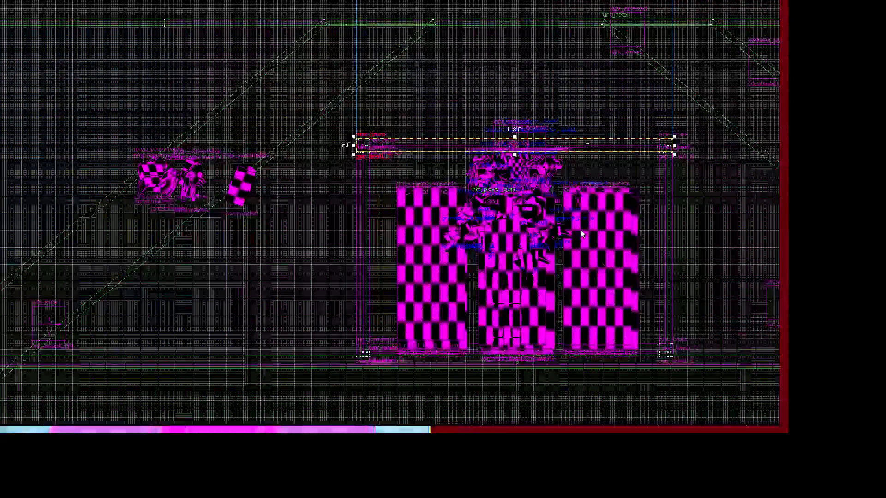
Step: Examine the new upper frame bar from several sides, checking how it meets the posts and walls of the alcove
{"action": "key", "text": "z"}
{"action": "key", "text": "s"}
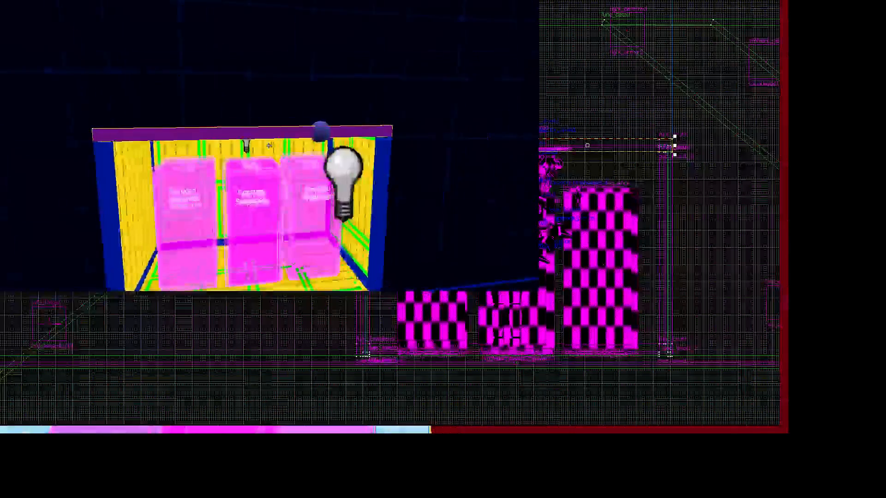
{"action": "key", "text": "w"}
{"action": "key", "text": "shift+z"}
{"action": "key", "text": "z"}
{"action": "key", "text": "s"}
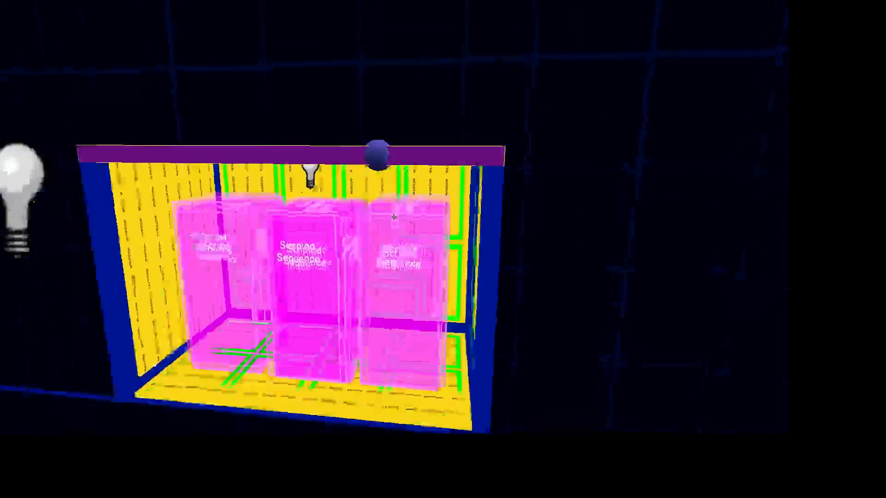
{"action": "key", "text": "d"}
{"action": "key", "text": "w"}
{"action": "key", "text": "a"}
{"action": "key", "text": "w"}
{"action": "key", "text": "d"}
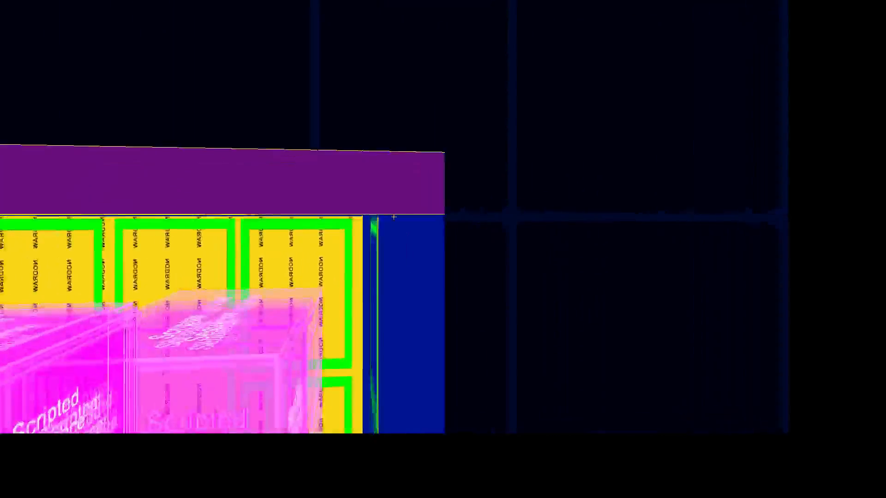
{"action": "key", "text": "z"}
{"action": "left_click", "coordinate": [434, 245]}
{"action": "left_click", "coordinate": [439, 194]}
{"action": "key", "text": "z"}
{"action": "key", "text": "w"}
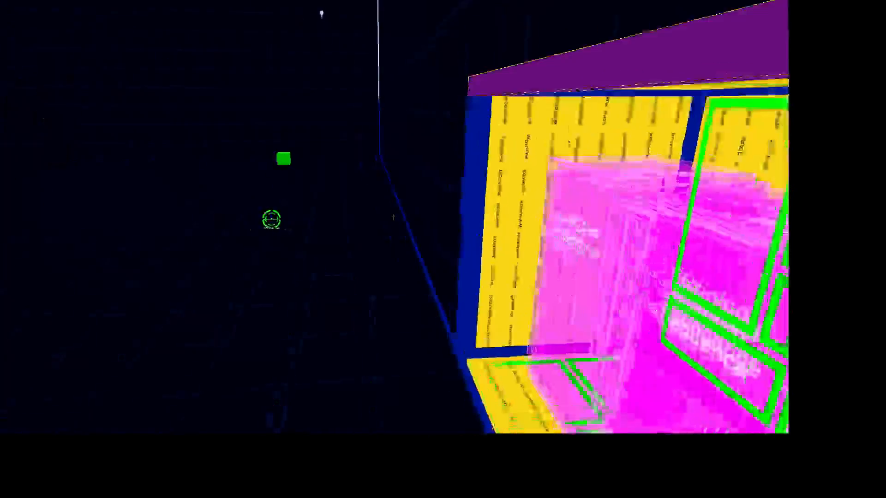
{"action": "key", "text": "d"}
{"action": "key", "text": "d"}
{"action": "key", "text": "s"}
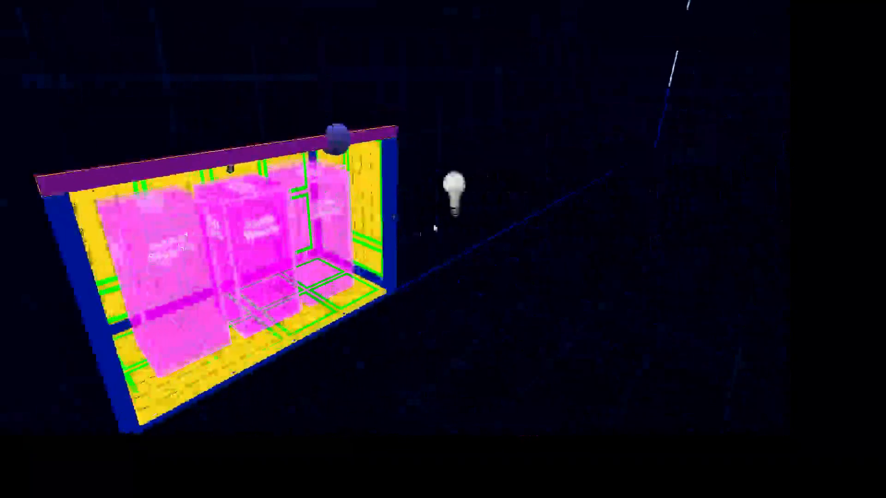
{"action": "key", "text": "w"}
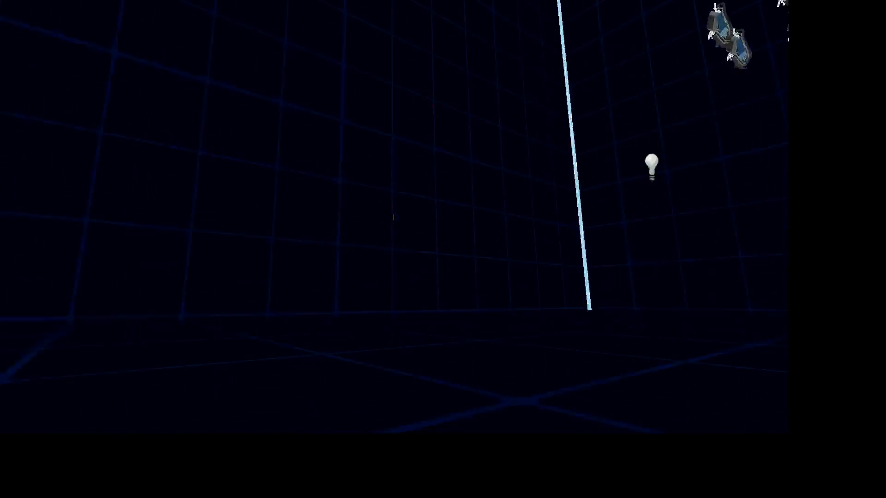
Step: Survey the room's walls, suspended walkways and remaining objects, and return to the scripted-sequence alcove
{"action": "key", "text": "s"}
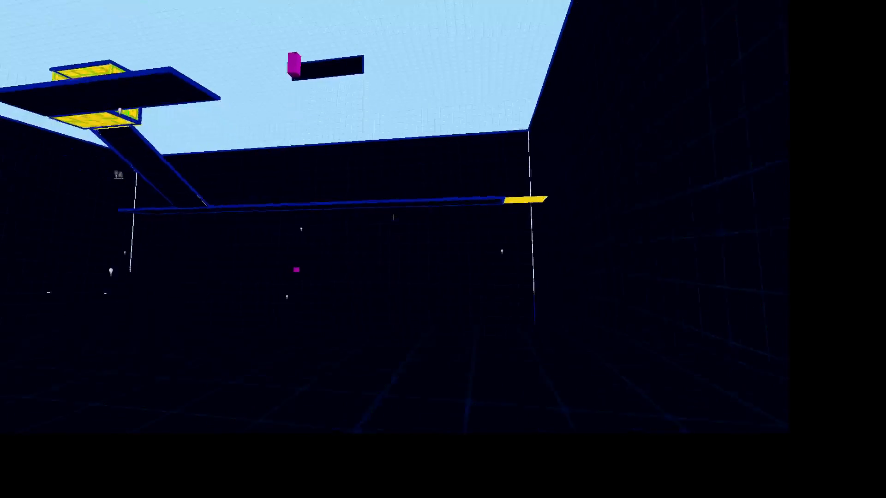
{"action": "key", "text": "w"}
{"action": "key", "text": "s"}
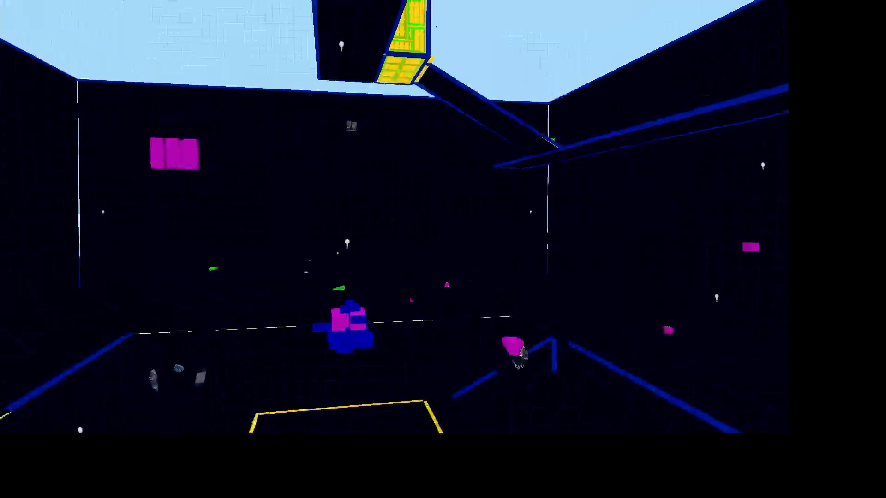
{"action": "key", "text": "z"}
{"action": "key", "text": "z"}
{"action": "key", "text": "z"}
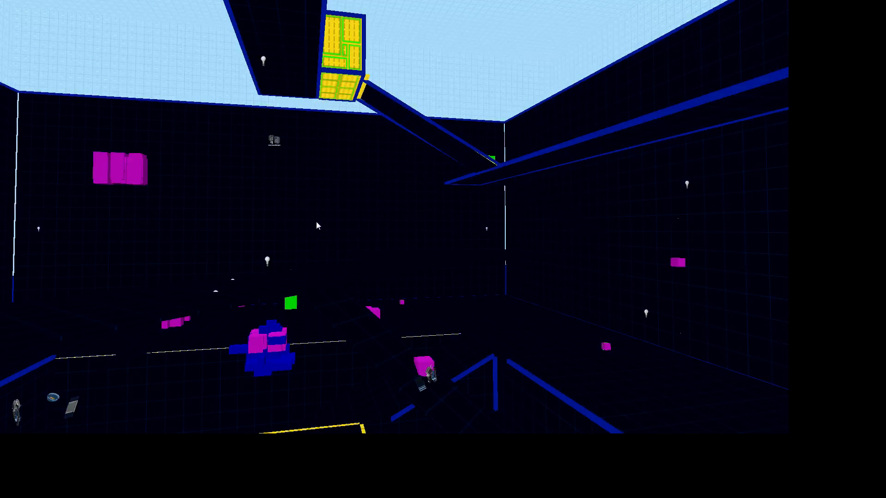
{"action": "key", "text": "z"}
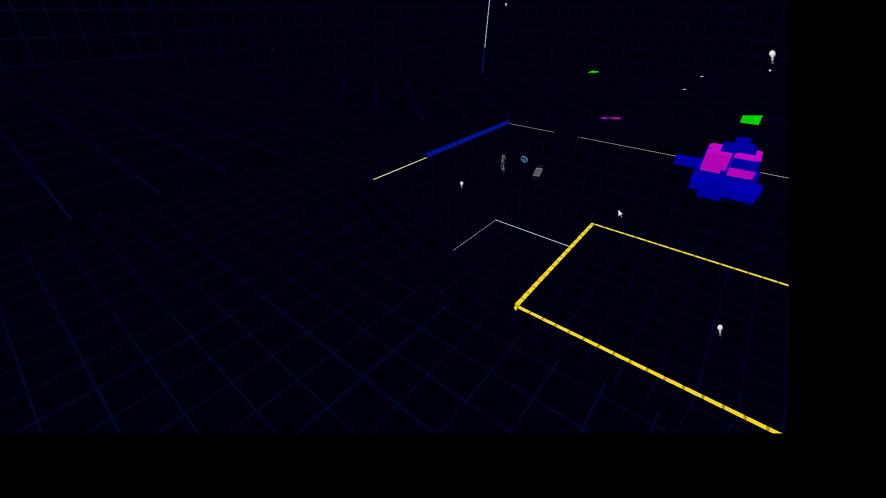
{"action": "key", "text": "z"}
{"action": "key", "text": "w"}
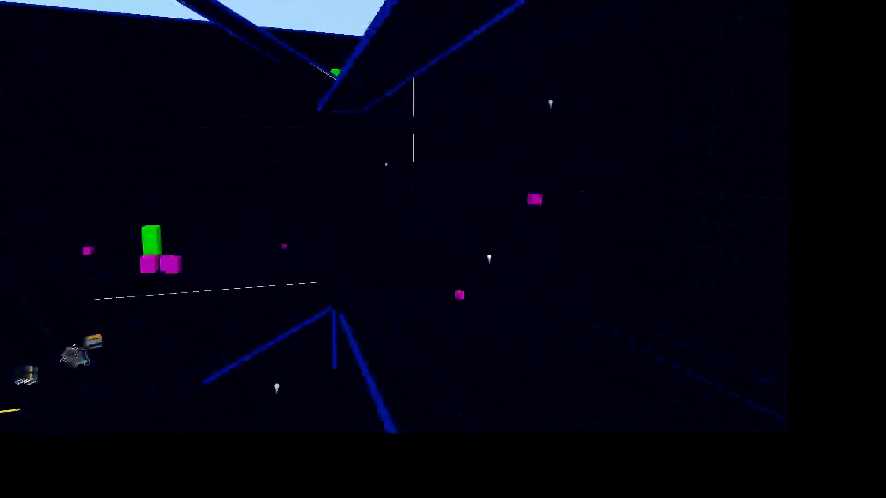
{"action": "key", "text": "w"}
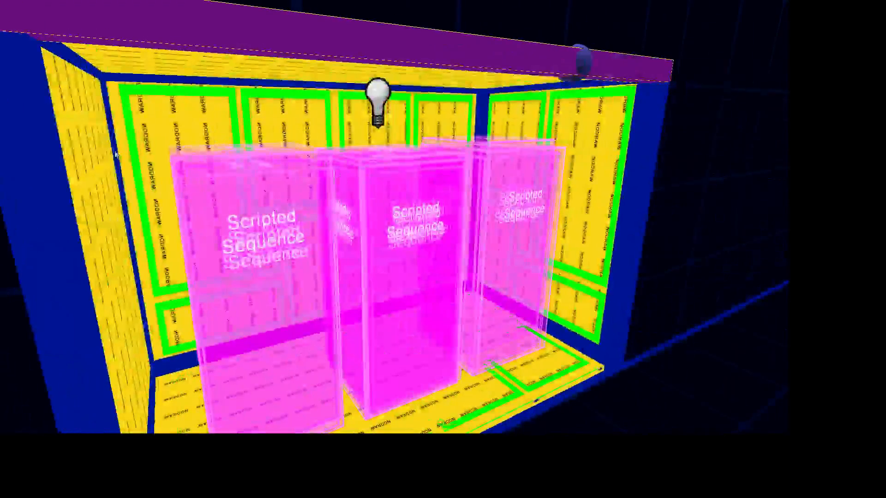
Step: Add the front side posts and the inner frame edges of the alcove to the selection with the upper bar
{"action": "left_click", "coordinate": [82, 179], "text": "ctrl"}
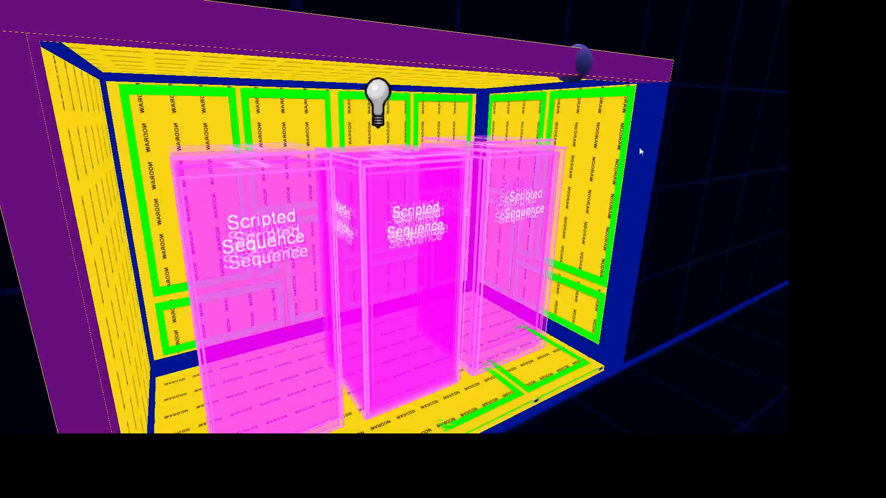
{"action": "left_click", "coordinate": [639, 134], "text": "ctrl"}
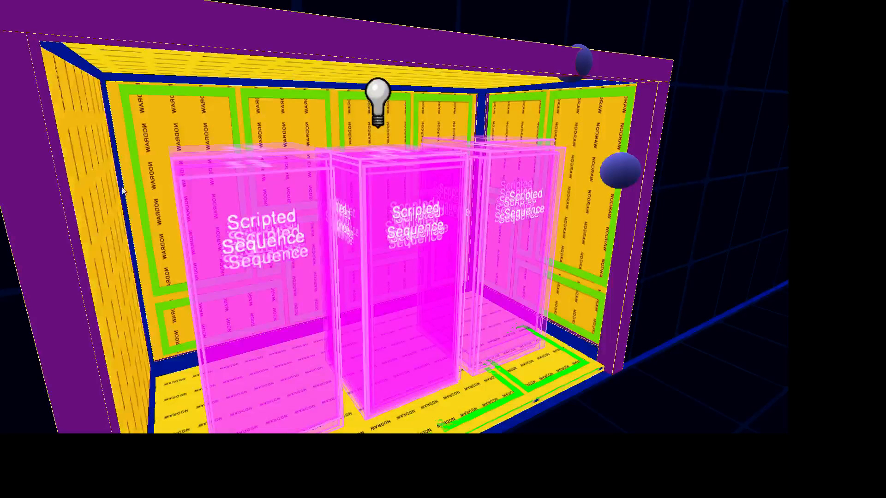
{"action": "left_click", "coordinate": [116, 91], "text": "ctrl"}
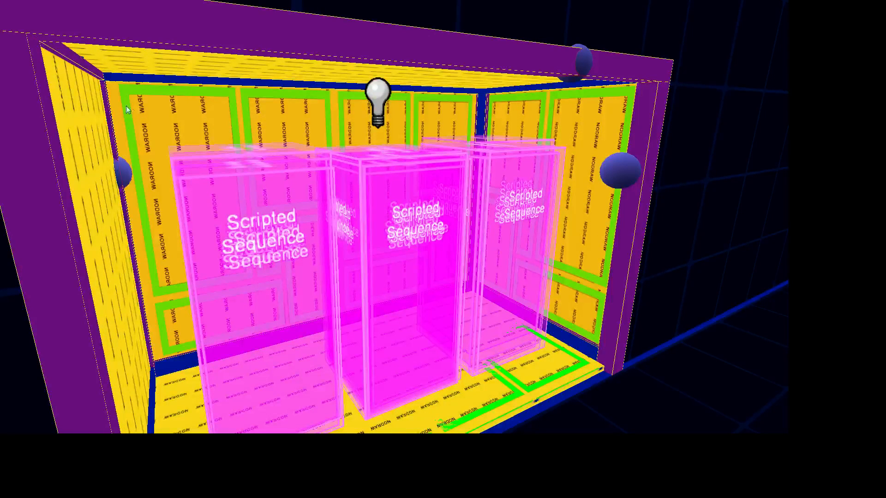
{"action": "left_click", "coordinate": [156, 84], "text": "ctrl"}
{"action": "left_click", "coordinate": [482, 116], "text": "ctrl"}
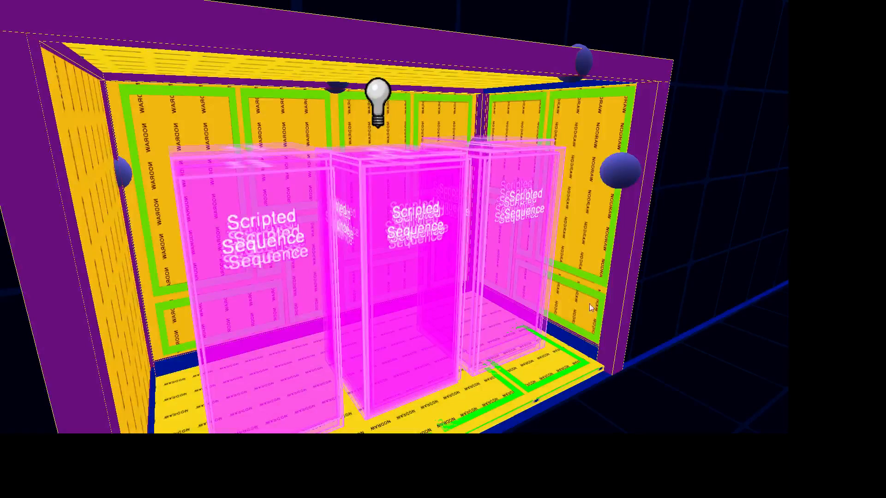
{"action": "left_click", "coordinate": [605, 361], "text": "ctrl"}
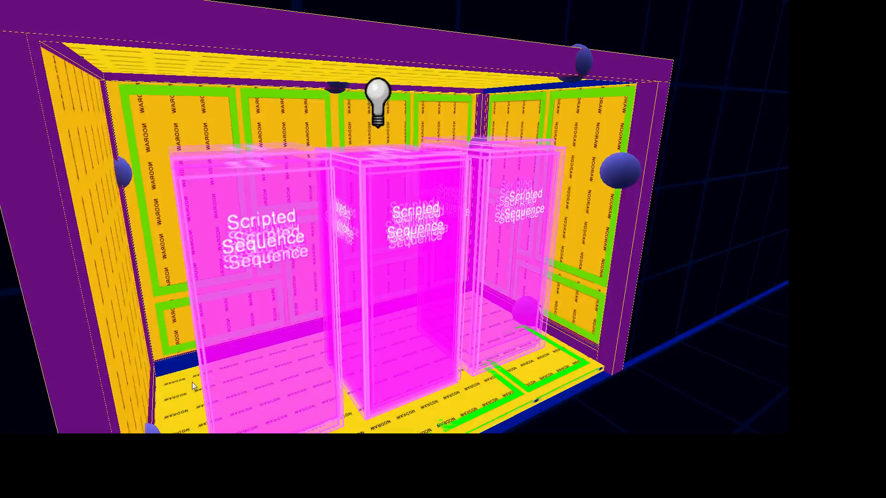
Step: Examine the selected frame and panels of the scripted-sequence alcove from the inside, the outer back and the underside
{"action": "key", "text": "z"}
{"action": "key", "text": "d"}
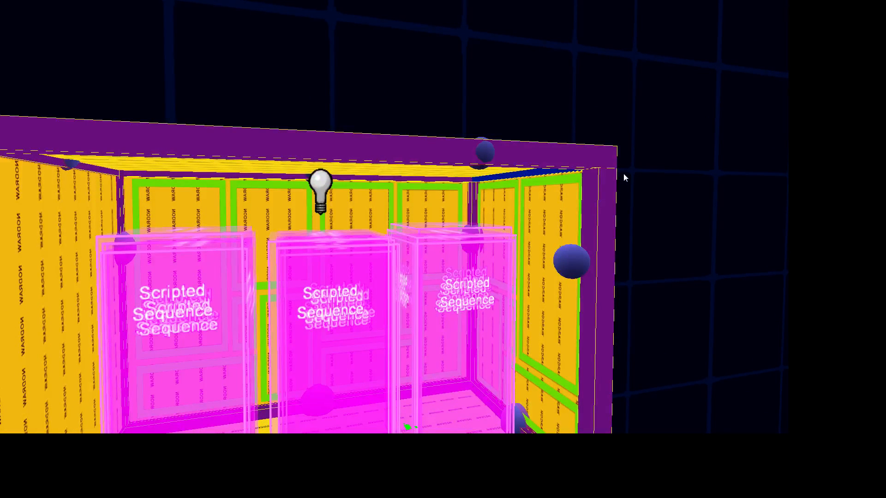
{"action": "key", "text": "z"}
{"action": "key", "text": "w"}
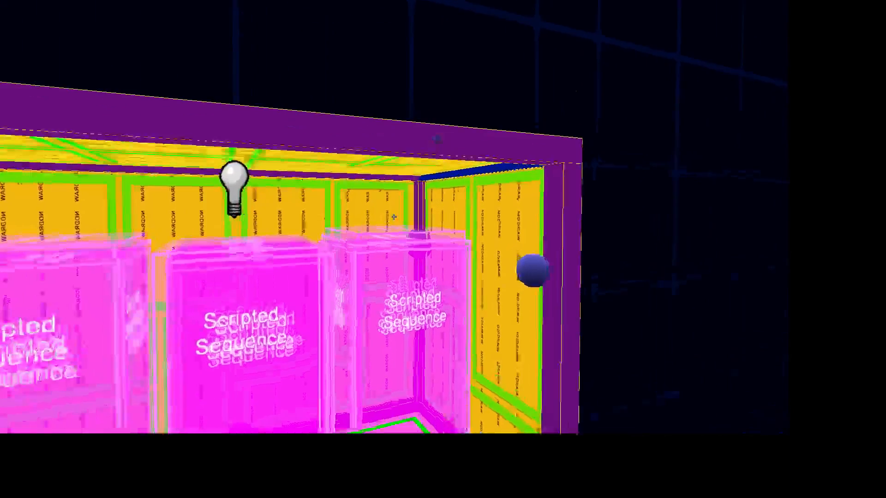
{"action": "key", "text": "z"}
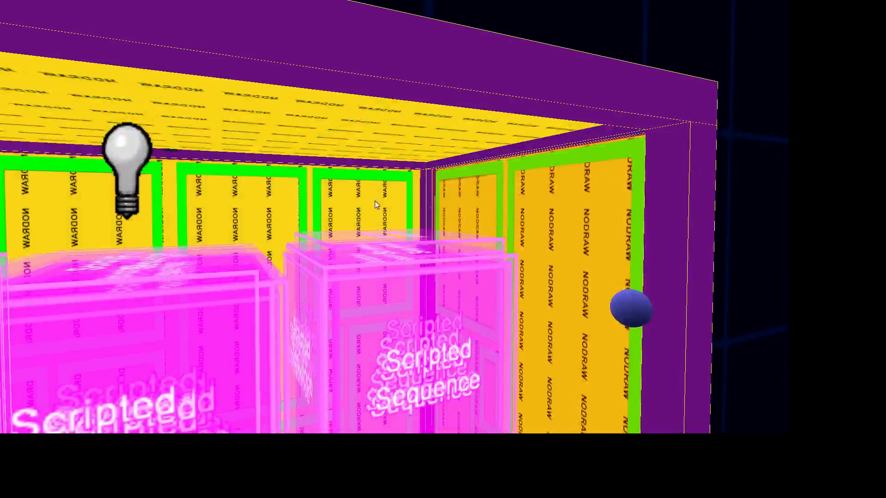
{"action": "key", "text": "z"}
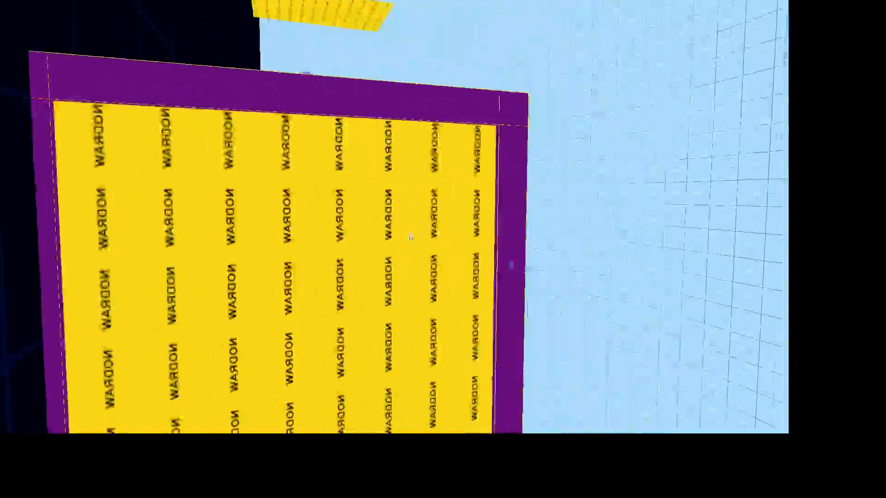
{"action": "key", "text": "z"}
{"action": "key", "text": "z"}
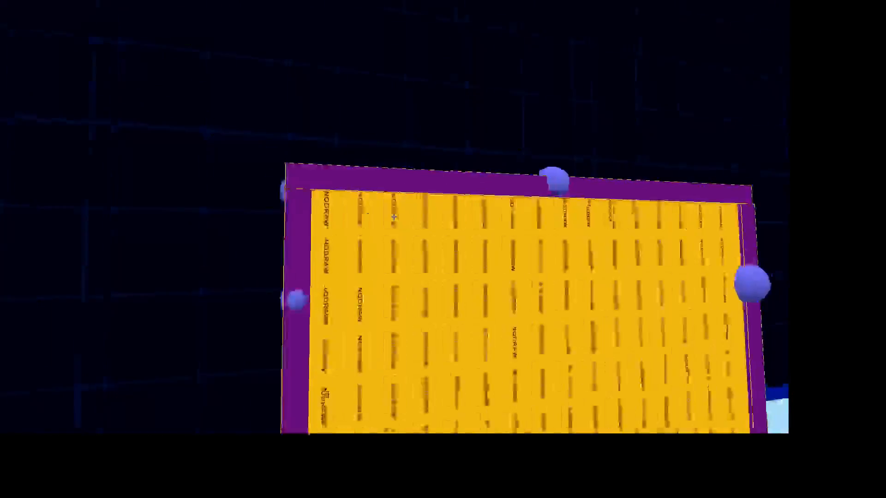
{"action": "key", "text": "z"}
{"action": "key", "text": "z"}
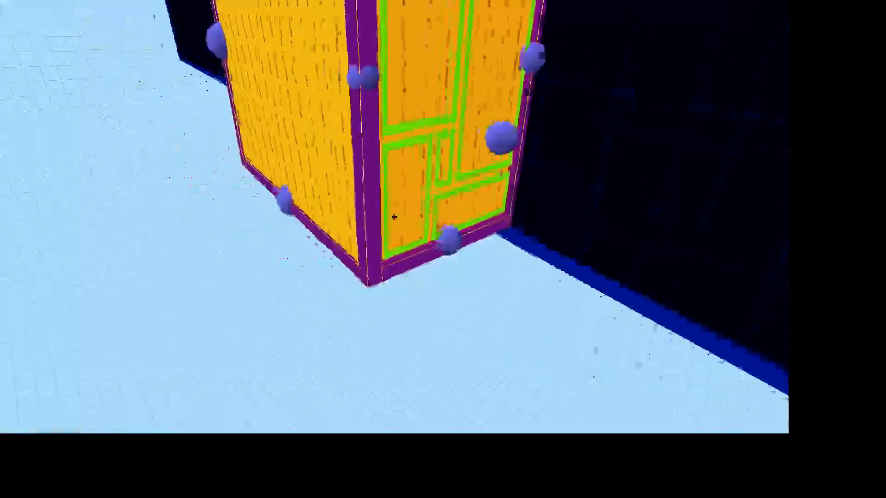
{"action": "key", "text": "z"}
{"action": "key", "text": "z"}
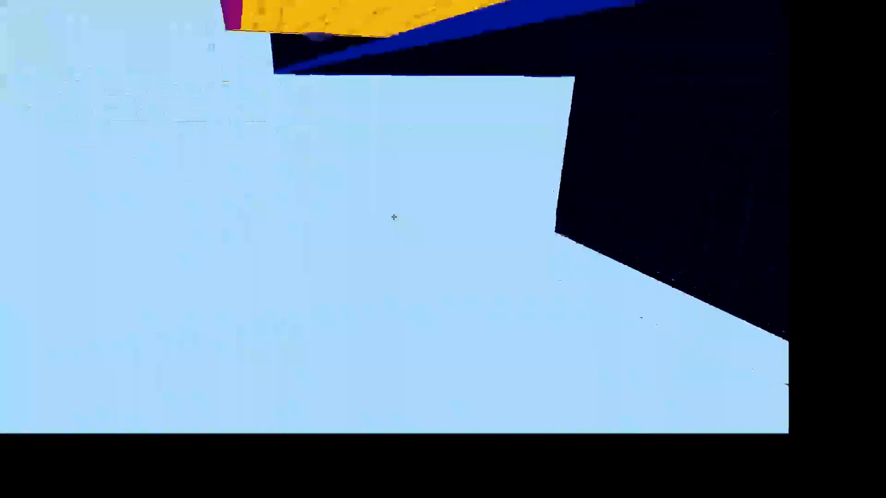
Step: Duplicate the selected alcove frame and panels without the scripted sequences, placing the copy in the open area beside the original
{"action": "key", "text": "z"}
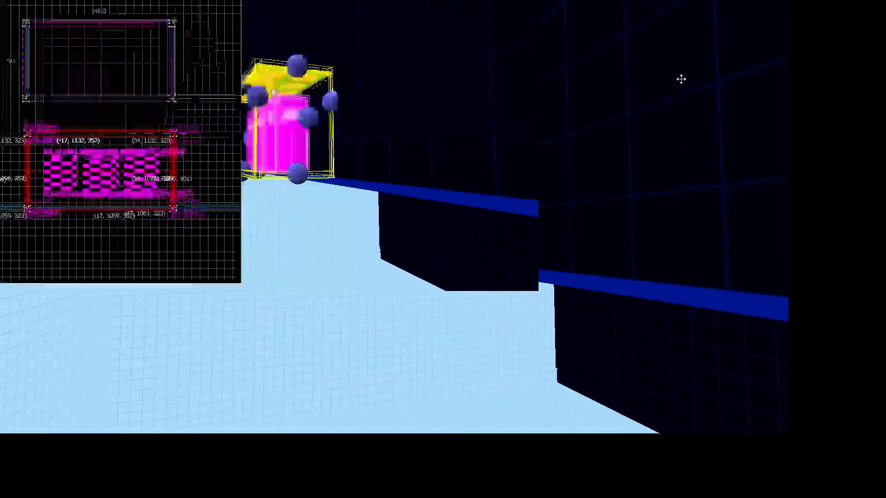
{"action": "key", "text": "z"}
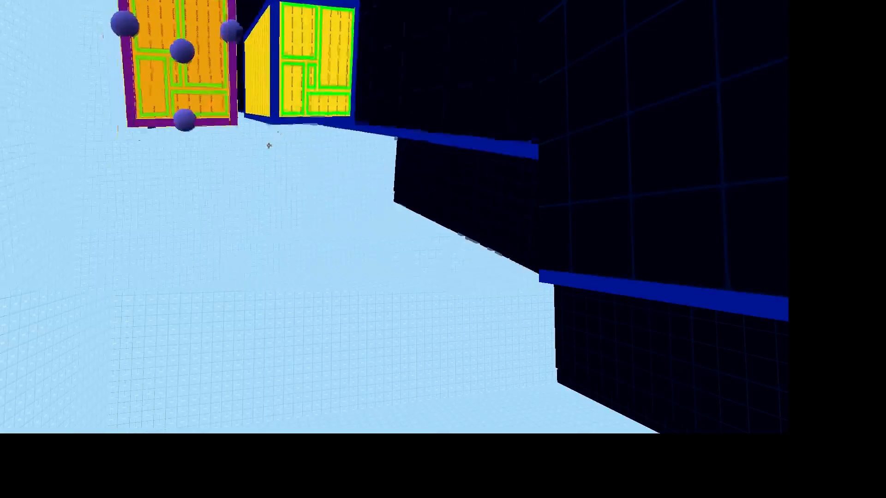
{"action": "key", "text": "w"}
{"action": "key", "text": "w"}
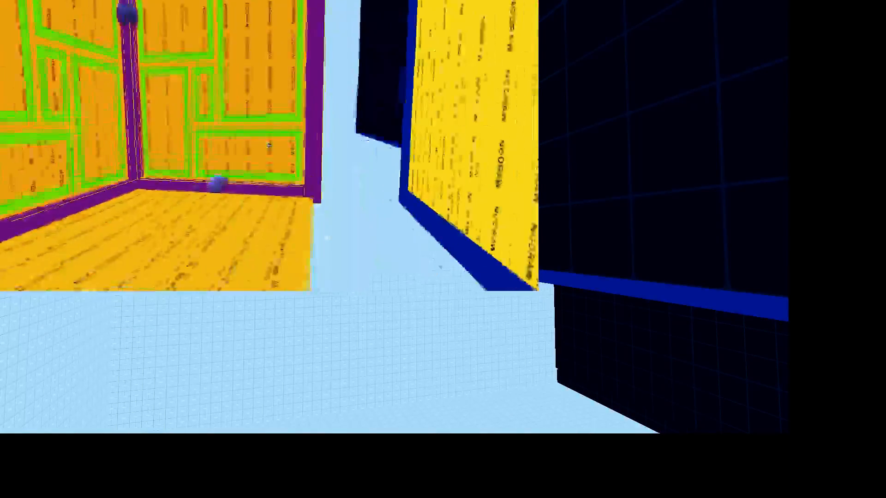
{"action": "key", "text": "s"}
{"action": "key", "text": "d"}
{"action": "key", "text": "w"}
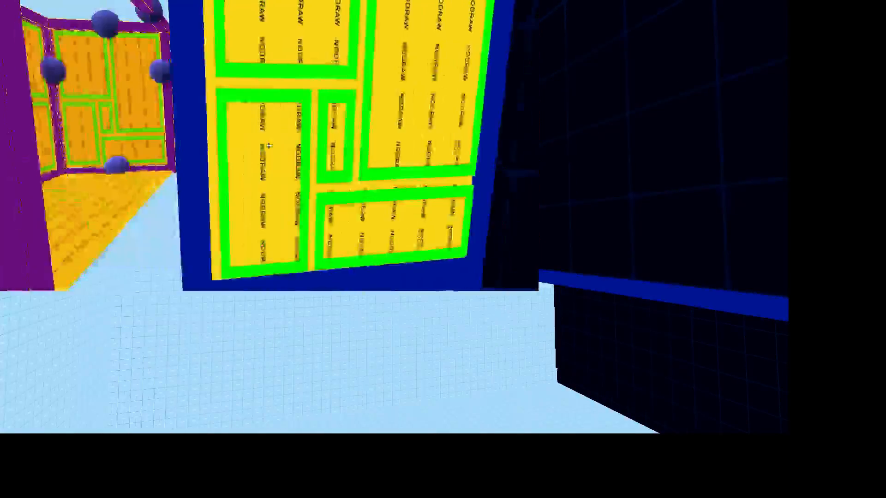
Step: Copy the green-trimmed floor panels of the original alcove into the duplicate alcove and check how they fit its walls
{"action": "key", "text": "s"}
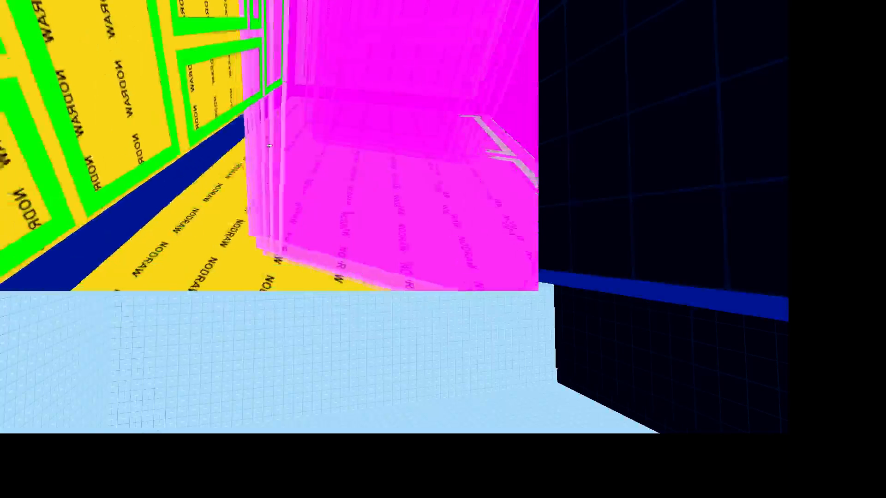
{"action": "key", "text": "z"}
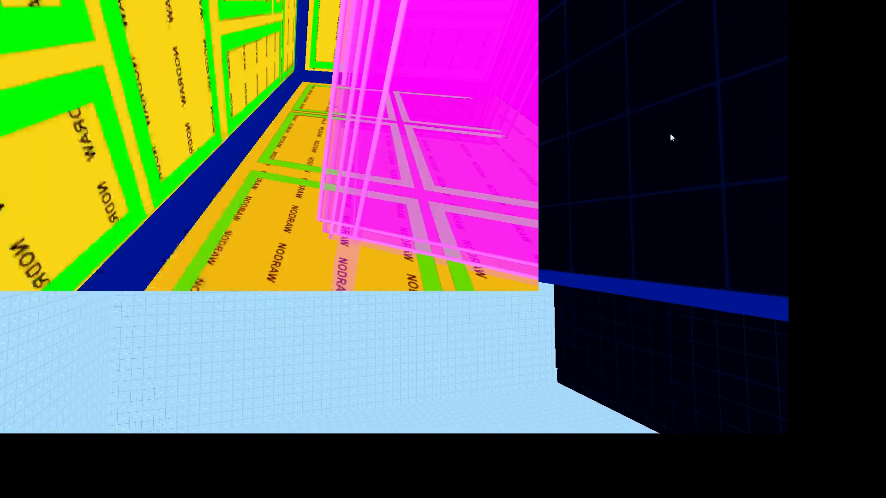
{"action": "left_click_drag", "start_coordinate": [694, 243], "coordinate": [696, 81]}
{"action": "key", "text": "z"}
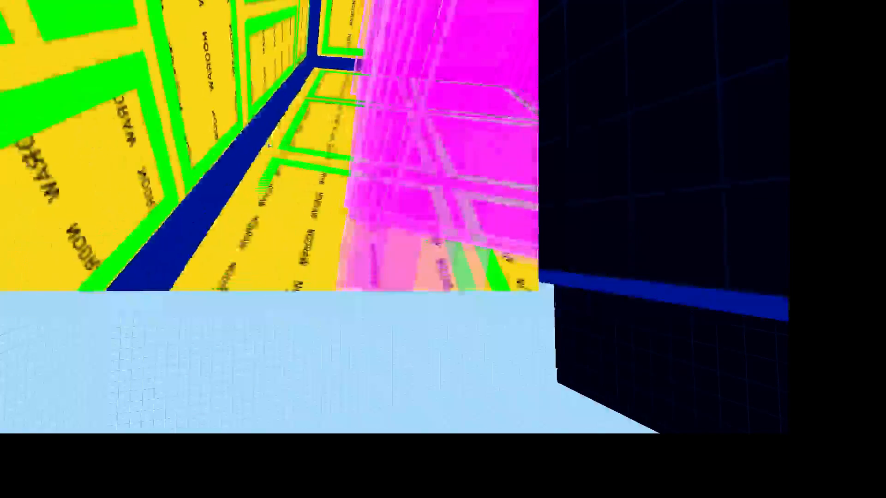
{"action": "key", "text": "w"}
{"action": "left_click", "coordinate": [268, 146]}
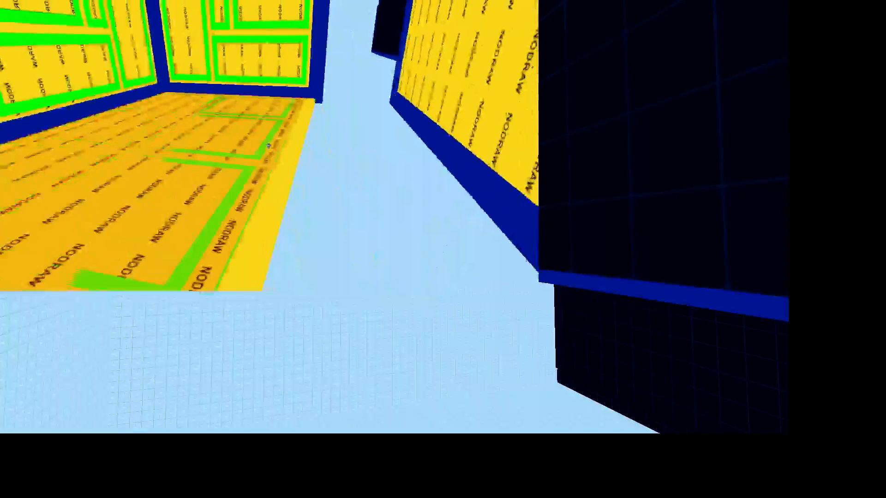
{"action": "key", "text": "z"}
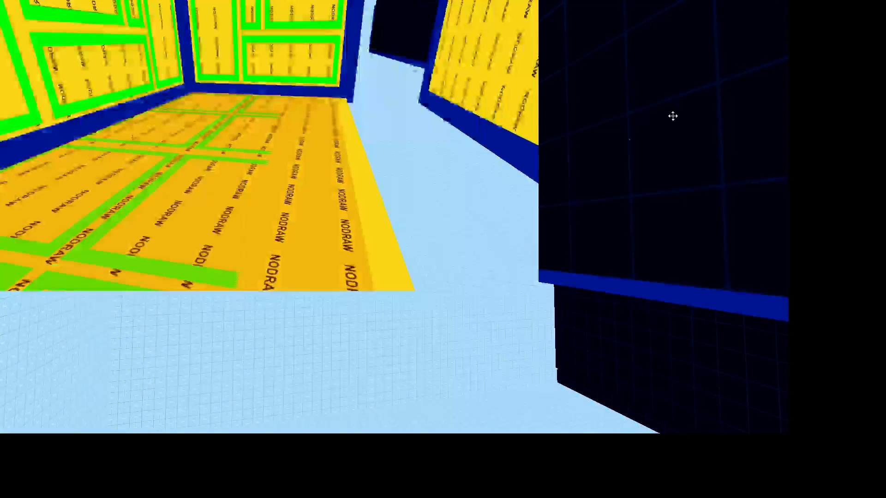
{"action": "key", "text": "z"}
{"action": "key", "text": "z"}
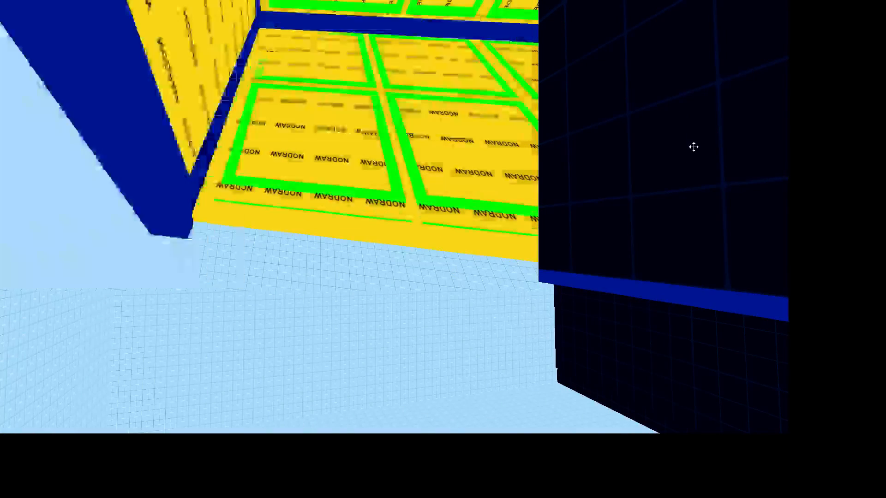
{"action": "key", "text": "z"}
{"action": "key", "text": "w"}
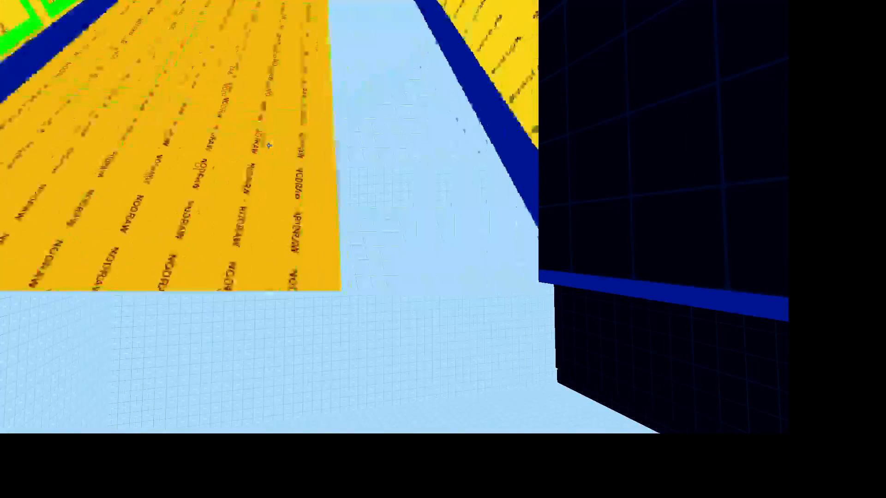
Step: Copy the green-trimmed ceiling panels of the original alcove into the duplicate alcove and inspect them along its walls
{"action": "key", "text": "d"}
{"action": "key", "text": "w"}
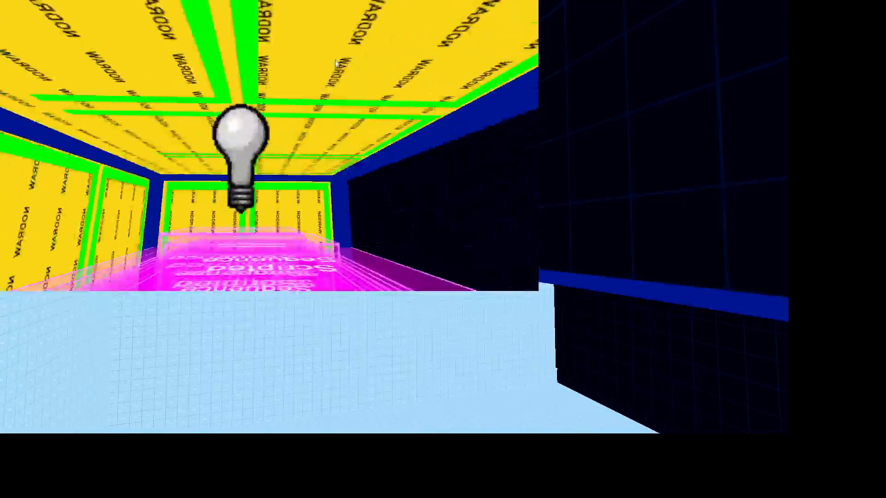
{"action": "key", "text": "s"}
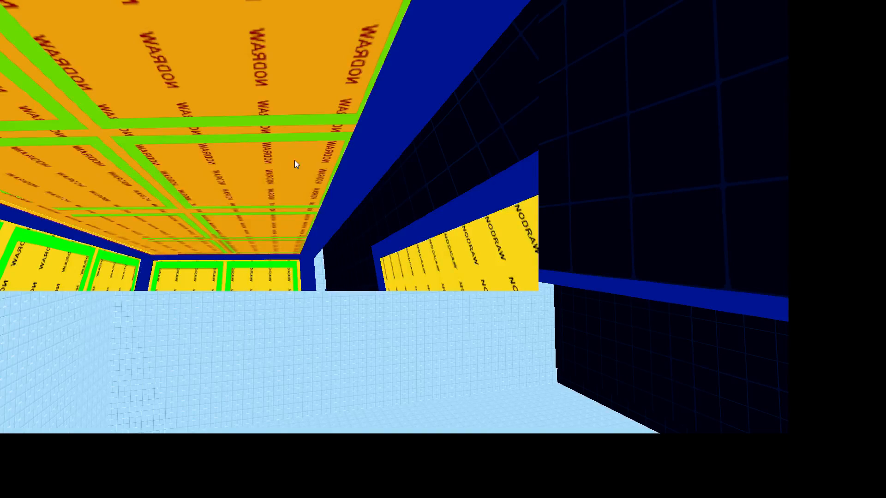
{"action": "key", "text": "shift+z"}
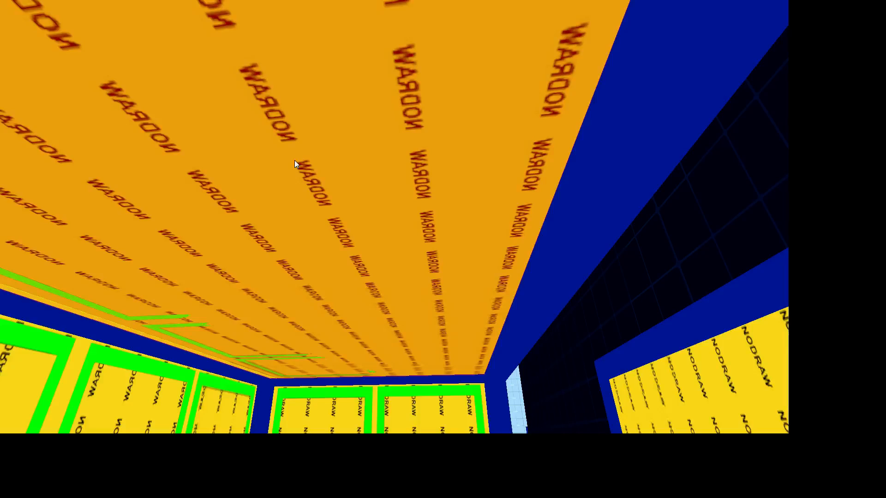
{"action": "key", "text": "z"}
{"action": "key", "text": "w"}
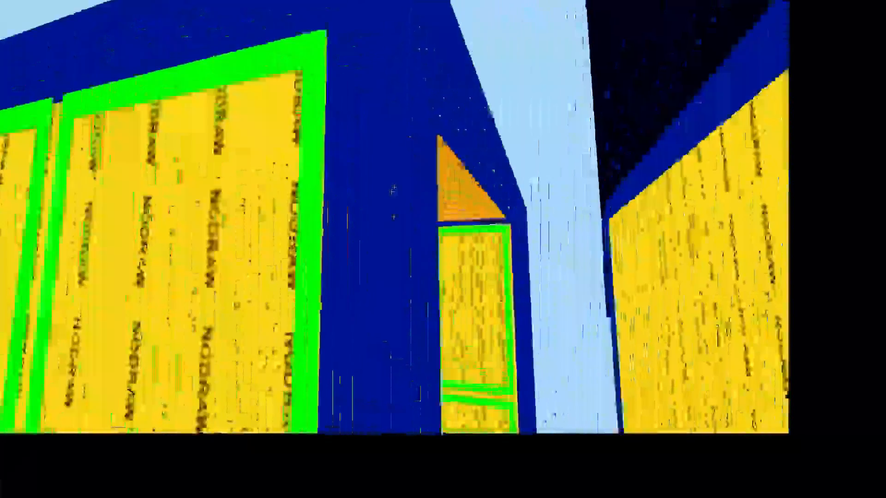
{"action": "key", "text": "z"}
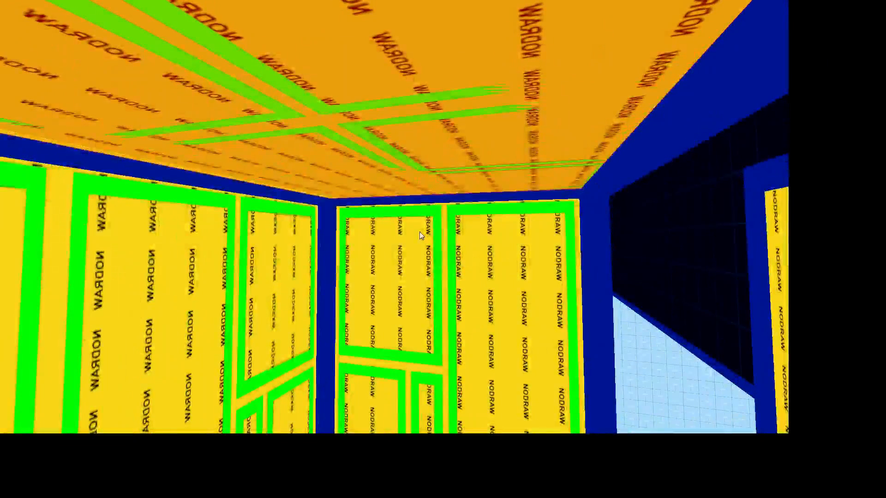
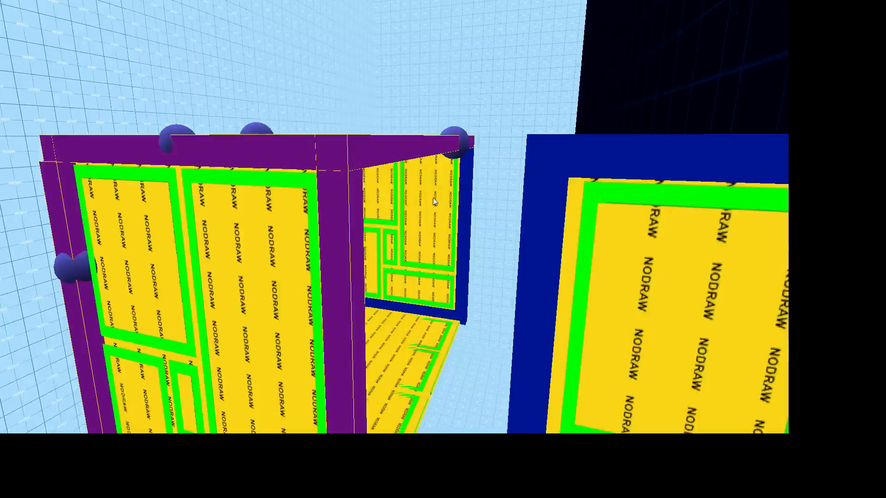
Step: Select all brushes of the duplicate alcove with a selection box about 229 by 97 units in the top view
{"action": "key", "text": "z"}
{"action": "key", "text": "s"}
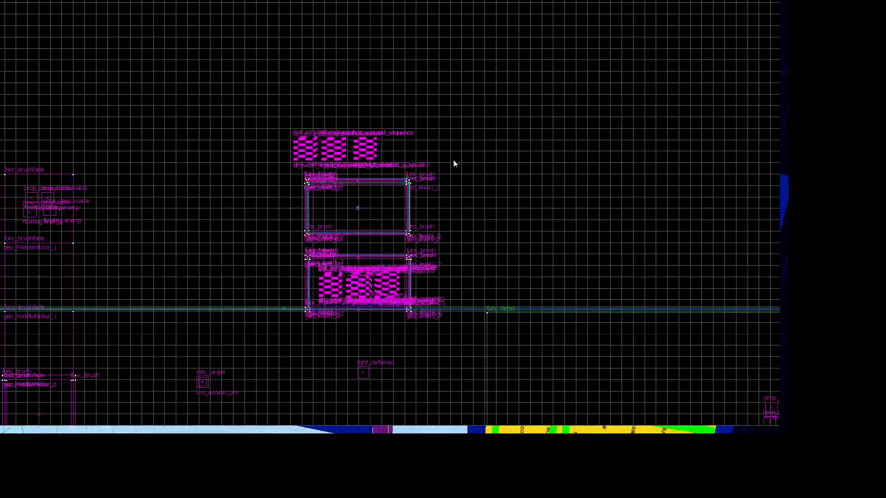
{"action": "scroll", "coordinate": [455, 168], "scroll_direction": "up", "scroll_amount": 4}
{"action": "middle_click_drag", "start_coordinate": [455, 180], "coordinate": [593, 188]}
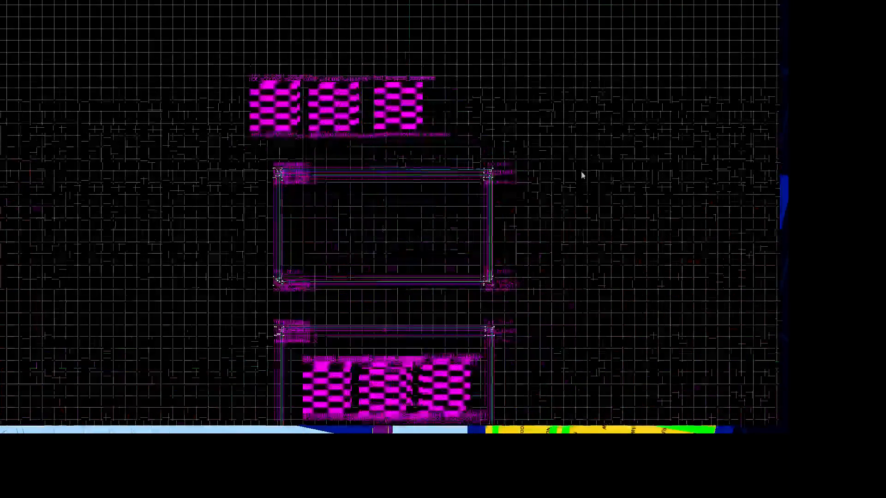
{"action": "mouse_move", "coordinate": [581, 174]}
{"action": "left_mouse_down"}
{"action": "mouse_move", "coordinate": [306, 267]}
{"action": "mouse_move", "coordinate": [243, 327]}
{"action": "mouse_move", "coordinate": [243, 312]}
{"action": "left_mouse_up"}
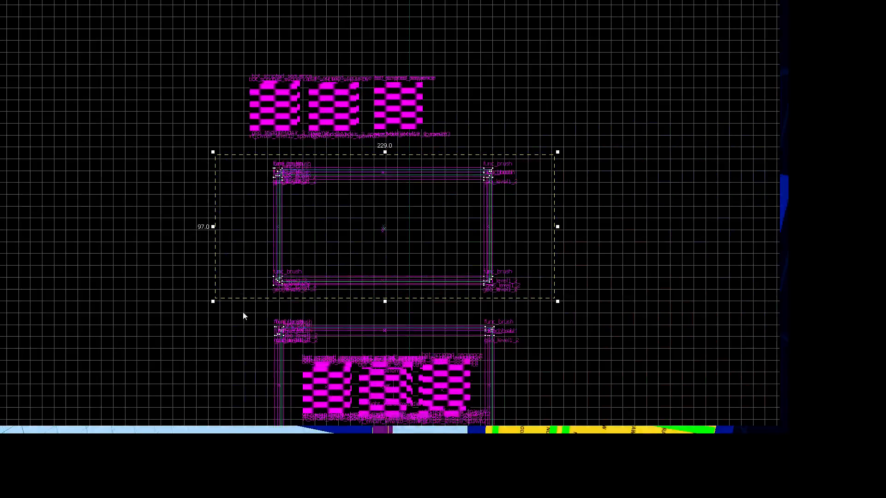
{"action": "key", "text": "Return"}
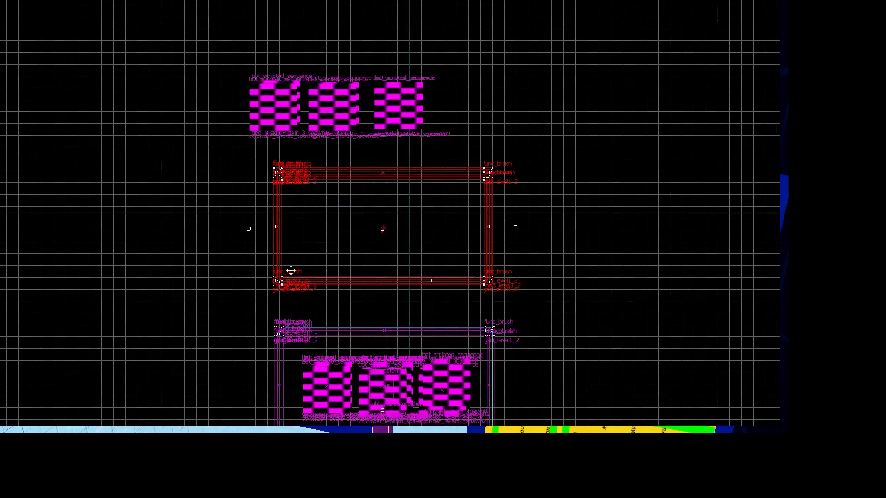
Step: Examine the selected duplicate alcove from its end, its outer sides and below, comparing its position with the original
{"action": "key", "text": "shift+z"}
{"action": "key", "text": "z"}
{"action": "key", "text": "z"}
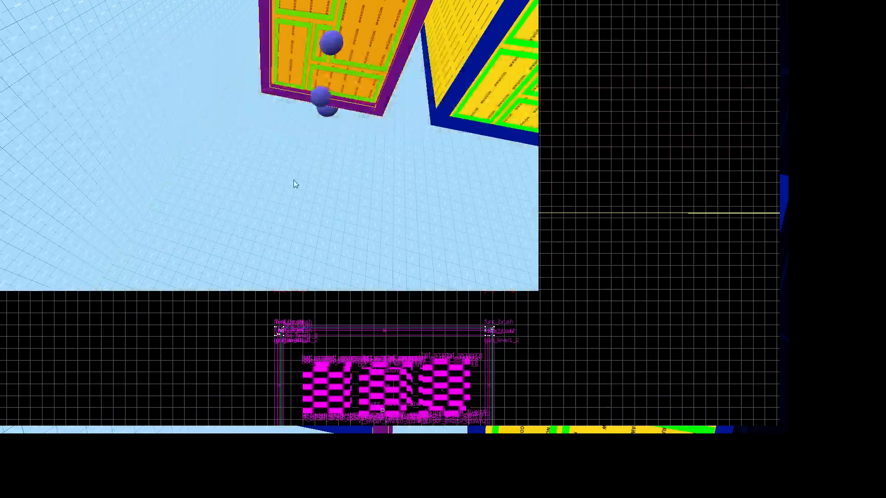
{"action": "left_click_drag", "start_coordinate": [295, 185], "coordinate": [296, 164]}
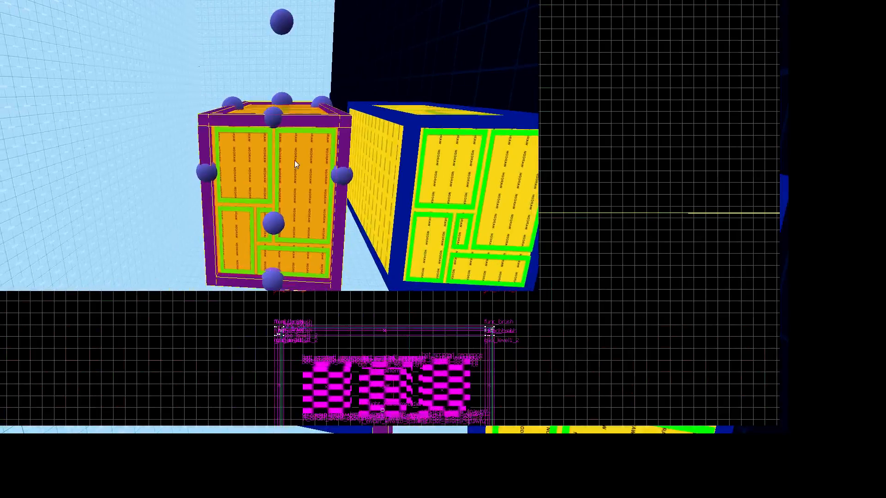
{"action": "key", "text": "z"}
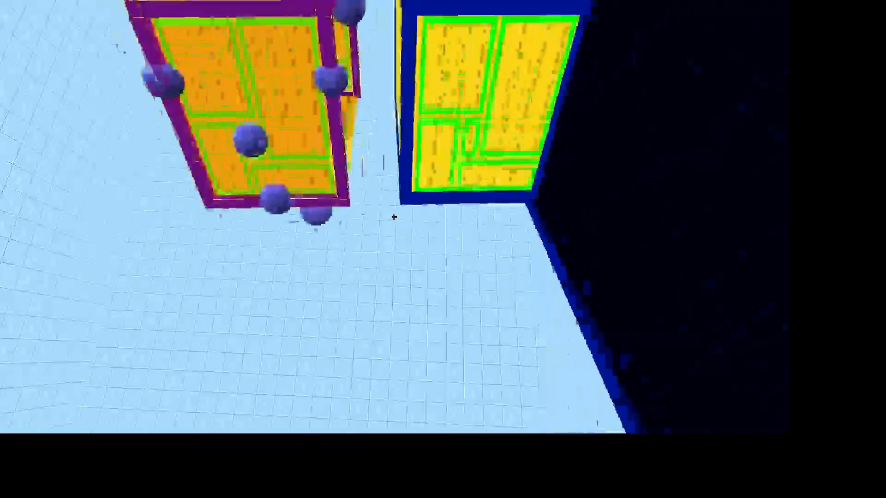
{"action": "key", "text": "Up"}
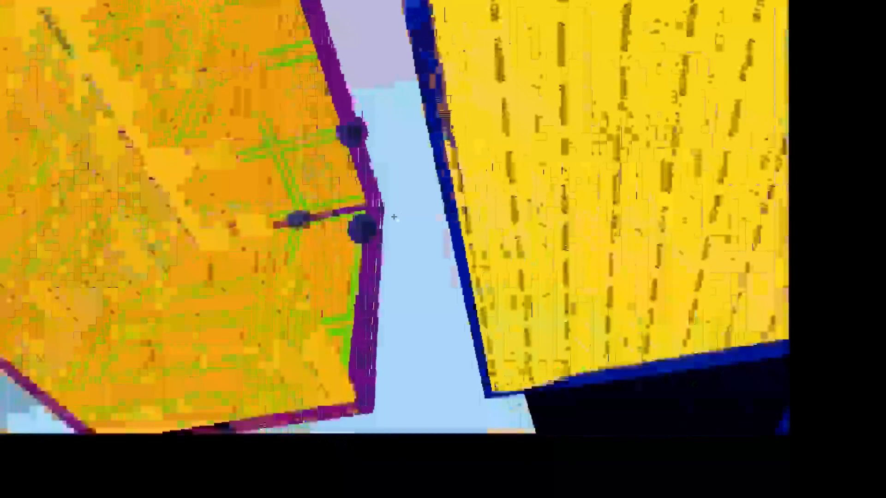
{"action": "key", "text": "Up"}
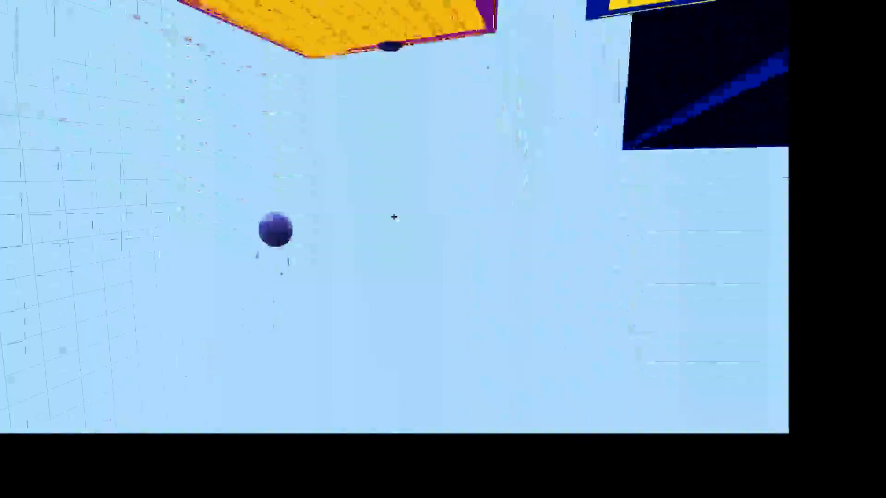
{"action": "key", "text": "a"}
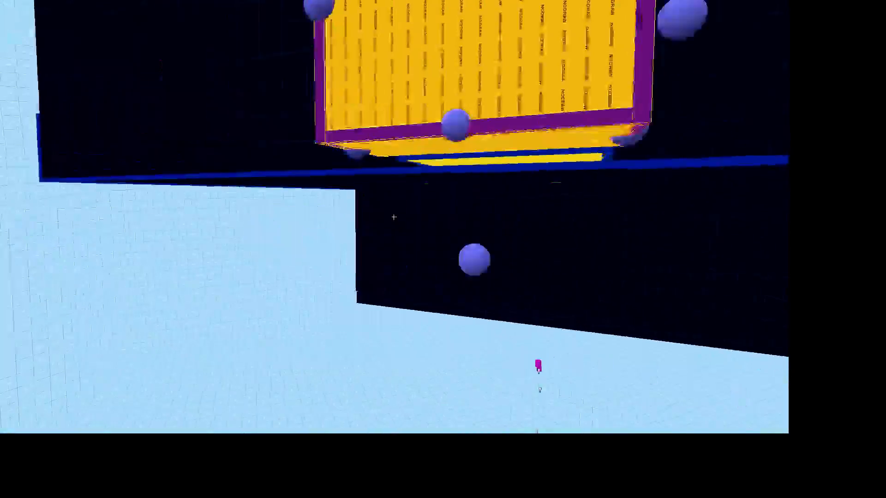
{"action": "key", "text": "a"}
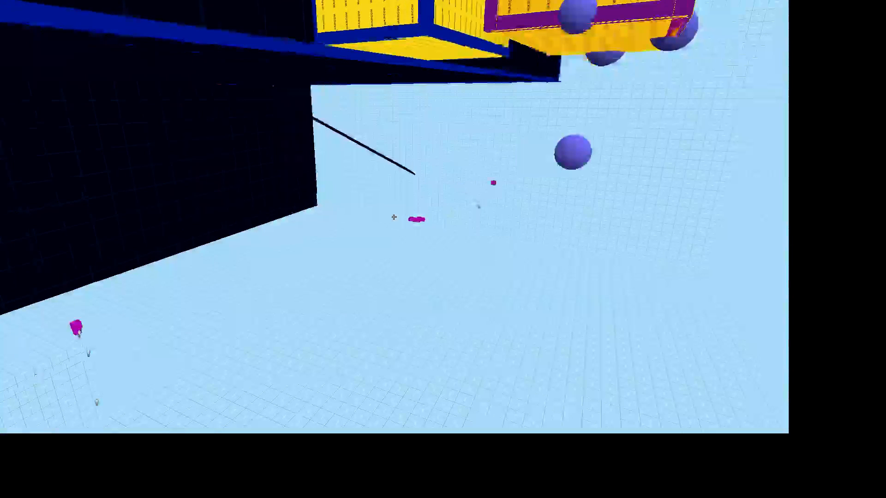
Step: Inspect the selected duplicate alcove from its outer end and underside beside the original in the 3D view
{"action": "key", "text": "Escape"}
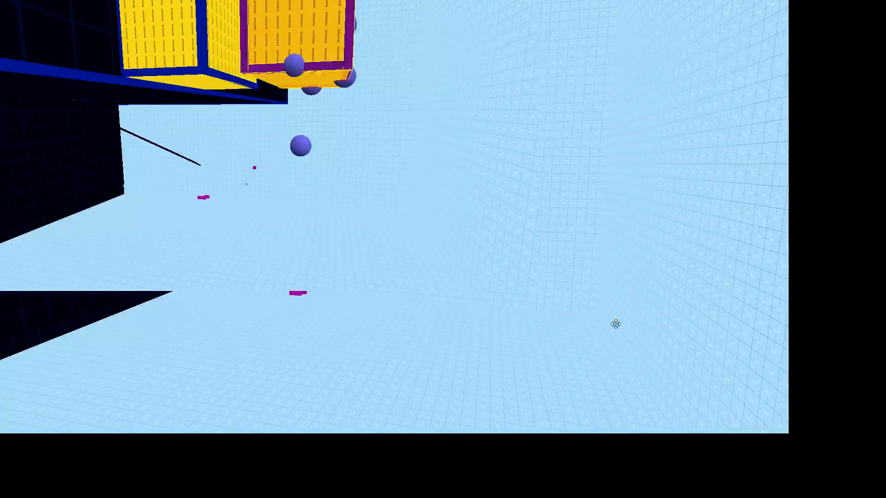
{"action": "left_click", "coordinate": [269, 145]}
{"action": "key", "text": "Escape"}
{"action": "left_click", "coordinate": [300, 96]}
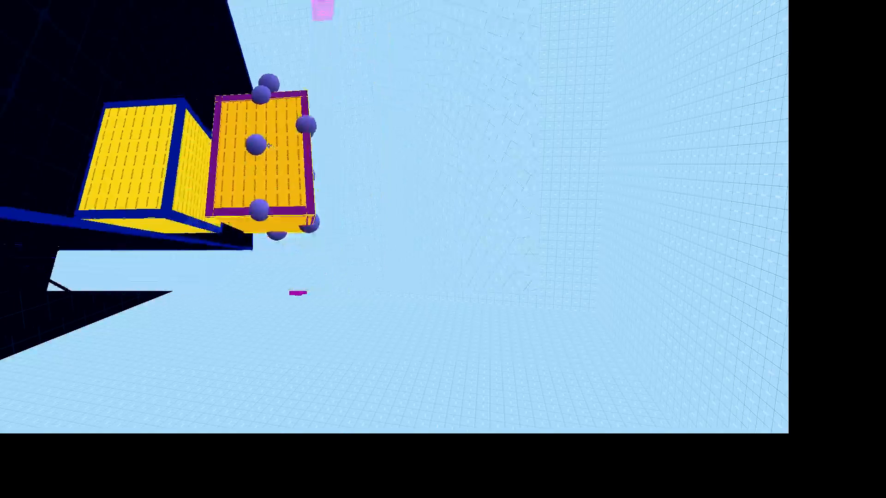
{"action": "key", "text": "Escape"}
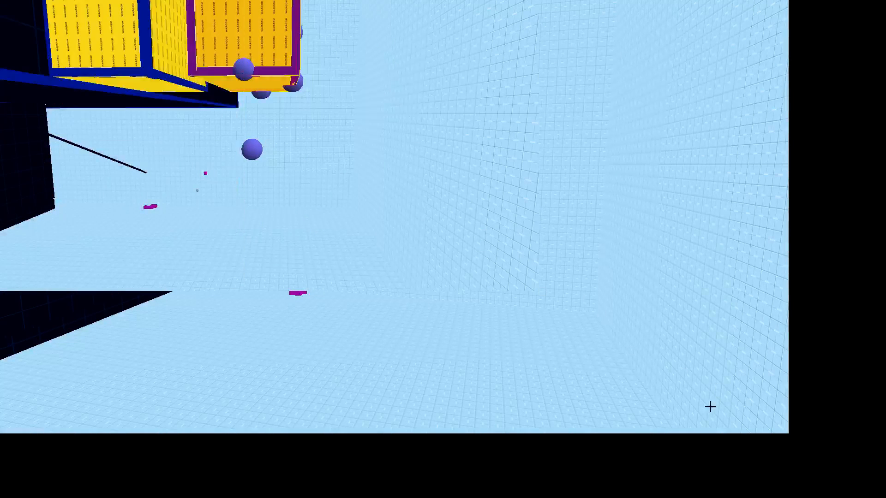
{"action": "left_click", "coordinate": [715, 404]}
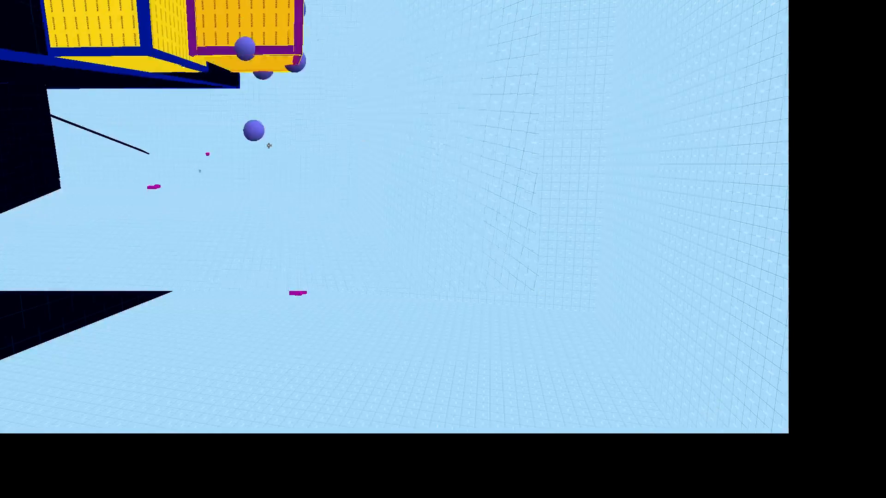
{"action": "key", "text": "w"}
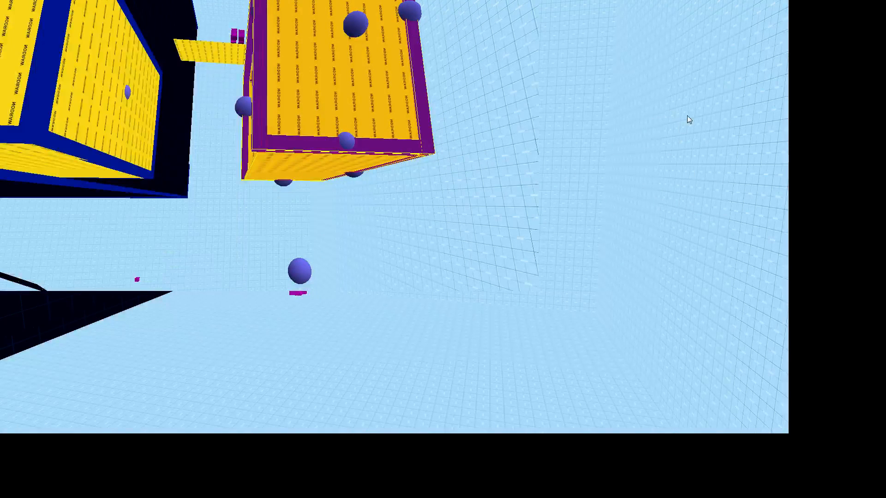
Step: Move the selected duplicate alcove straight down in the top view to the opposite side of the arena, beyond its scripted-sequence markers
{"action": "key", "text": "shift+z"}
{"action": "key", "text": "shift+z"}
{"action": "scroll", "coordinate": [529, 176], "scroll_direction": "down", "scroll_amount": 2}
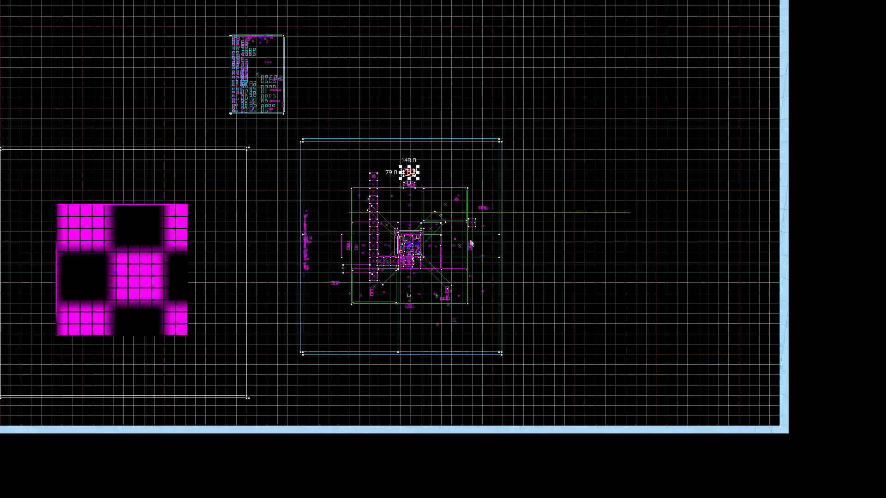
{"action": "middle_click_drag", "start_coordinate": [471, 244], "coordinate": [471, 205]}
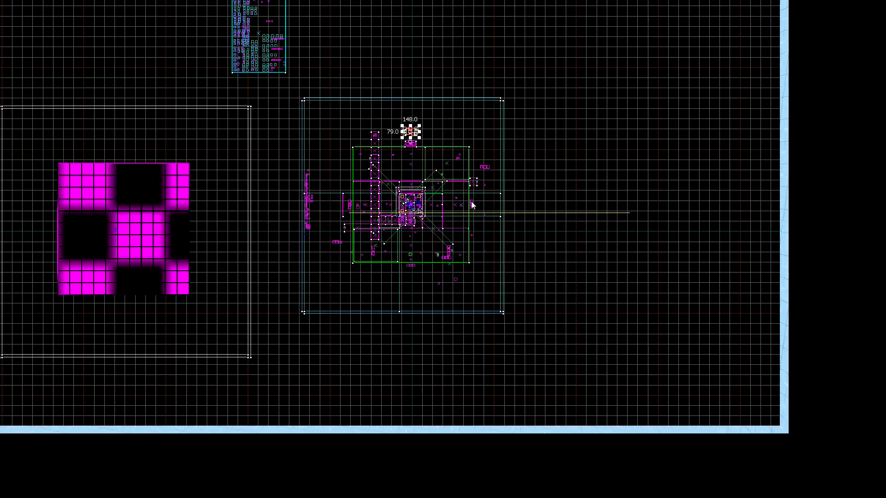
{"action": "scroll", "coordinate": [472, 205], "scroll_direction": "up", "scroll_amount": 2}
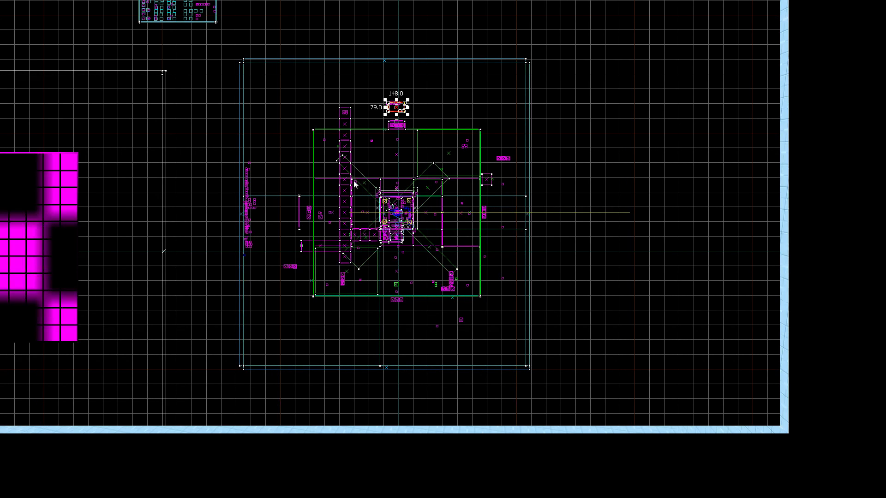
{"action": "scroll", "coordinate": [353, 182], "scroll_direction": "up", "scroll_amount": 2}
{"action": "scroll", "coordinate": [411, 187], "scroll_direction": "down", "scroll_amount": 2}
{"action": "scroll", "coordinate": [455, 204], "scroll_direction": "up", "scroll_amount": 2}
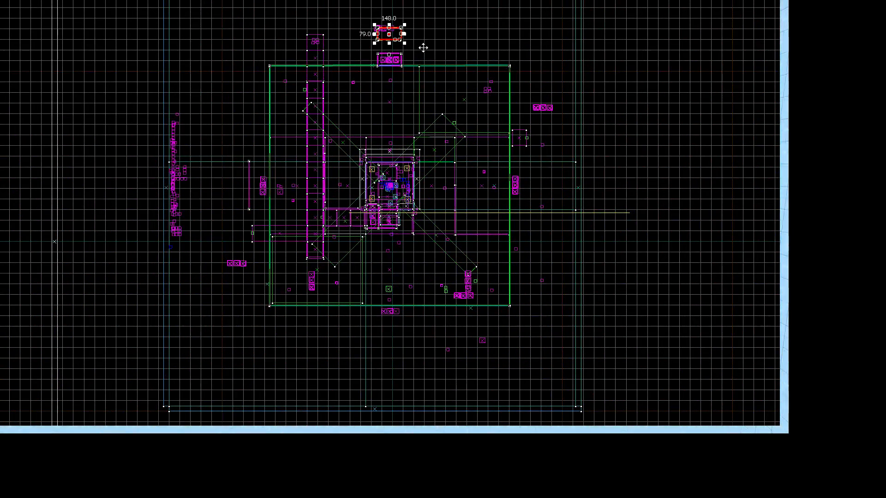
{"action": "mouse_move", "coordinate": [423, 47]}
{"action": "left_mouse_down"}
{"action": "mouse_move", "coordinate": [432, 340]}
{"action": "mouse_move", "coordinate": [423, 346]}
{"action": "left_mouse_up"}
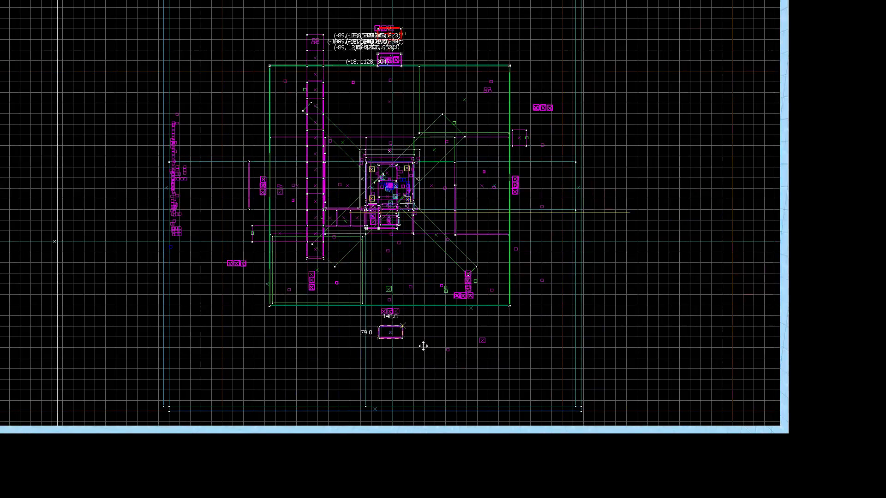
Step: Rotate the moved alcove 180 degrees in the top view so its open side faces the arena
{"action": "scroll", "coordinate": [421, 369], "scroll_direction": "up", "scroll_amount": 8}
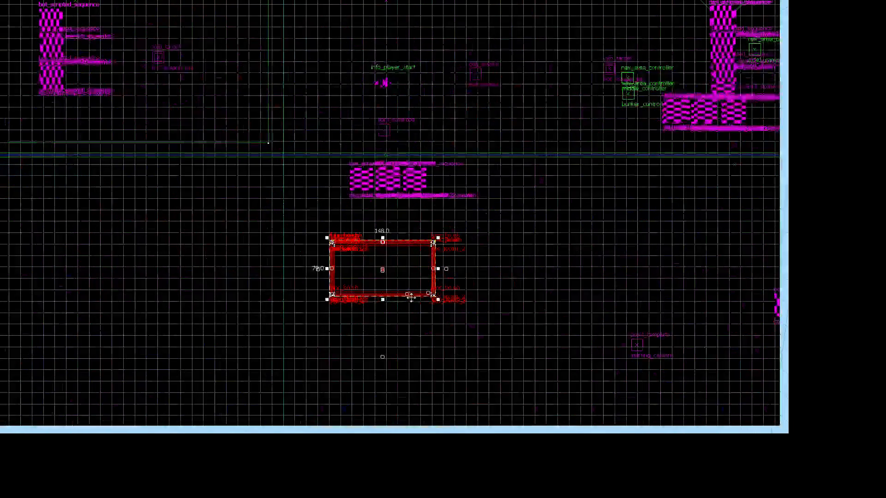
{"action": "scroll", "coordinate": [411, 265], "scroll_direction": "up", "scroll_amount": 4}
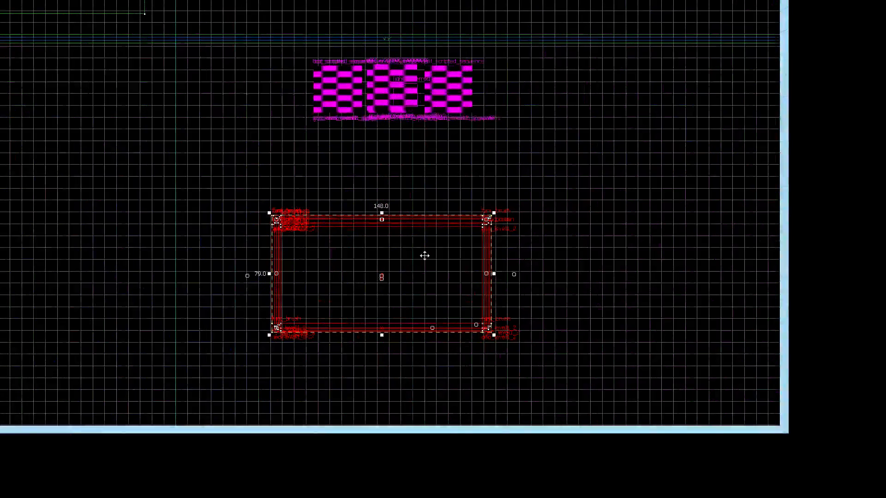
{"action": "scroll", "coordinate": [404, 260], "scroll_direction": "down", "scroll_amount": 3}
{"action": "scroll", "coordinate": [403, 266], "scroll_direction": "up", "scroll_amount": 3}
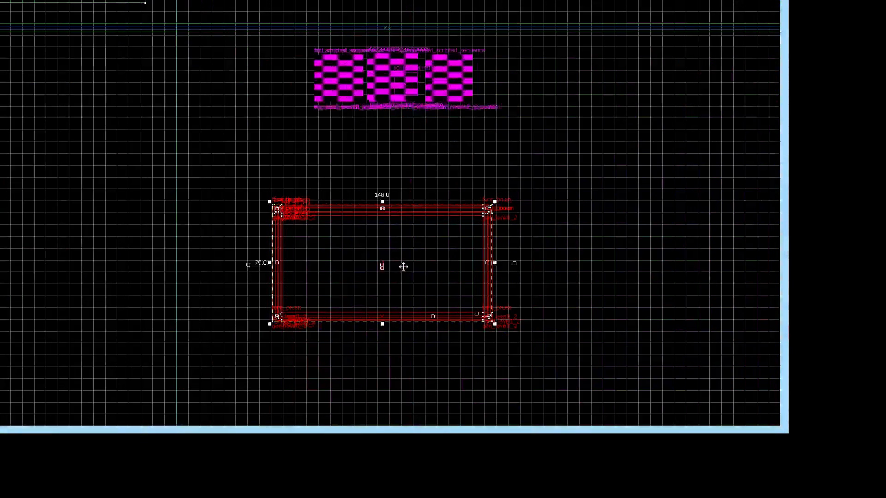
{"action": "scroll", "coordinate": [403, 267], "scroll_direction": "up", "scroll_amount": 2}
{"action": "scroll", "coordinate": [392, 257], "scroll_direction": "down", "scroll_amount": 3}
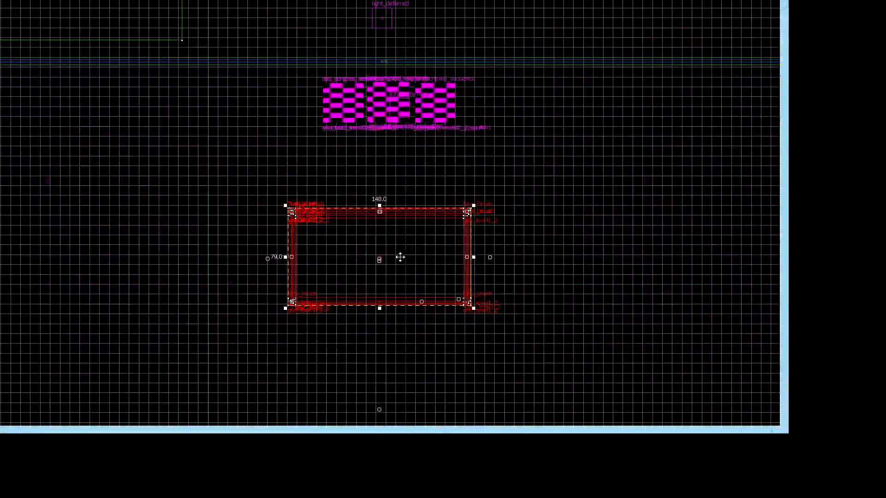
{"action": "scroll", "coordinate": [400, 257], "scroll_direction": "up", "scroll_amount": 2}
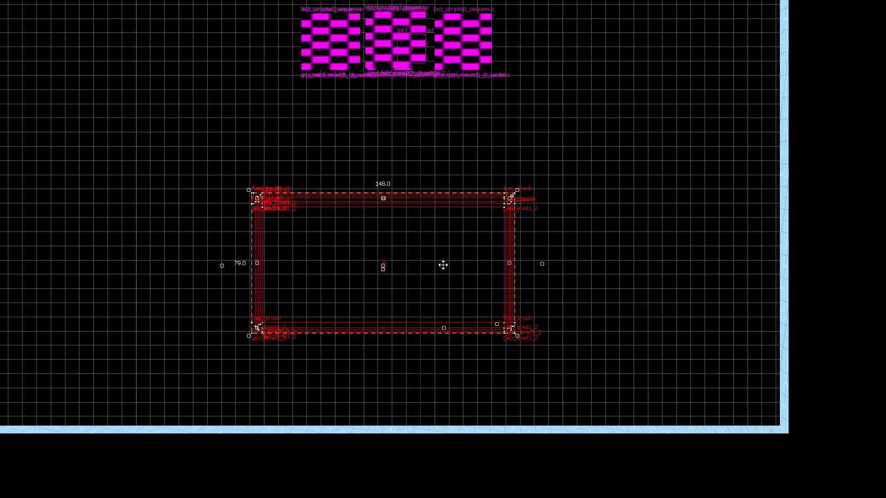
{"action": "left_click", "coordinate": [412, 288]}
{"action": "mouse_move", "coordinate": [546, 203]}
{"action": "left_mouse_down"}
{"action": "mouse_move", "coordinate": [415, 160]}
{"action": "mouse_move", "coordinate": [328, 220]}
{"action": "mouse_move", "coordinate": [368, 295]}
{"action": "left_mouse_up"}
Step: Examine the rotated alcove's alignment with the three scripted-sequence markers and the nearby arena wall in the top view
{"action": "scroll", "coordinate": [394, 212], "scroll_direction": "down", "scroll_amount": 5}
{"action": "scroll", "coordinate": [395, 215], "scroll_direction": "up", "scroll_amount": 1}
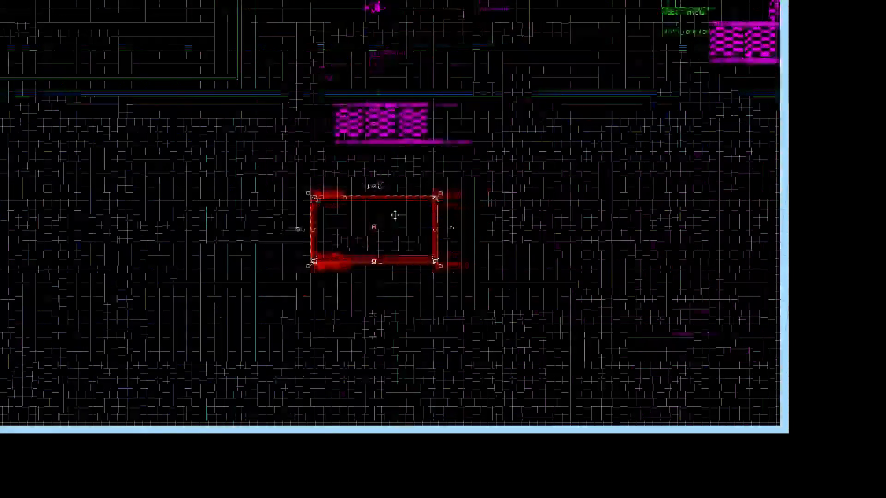
{"action": "scroll", "coordinate": [395, 215], "scroll_direction": "down", "scroll_amount": 2}
{"action": "scroll", "coordinate": [396, 217], "scroll_direction": "up", "scroll_amount": 2}
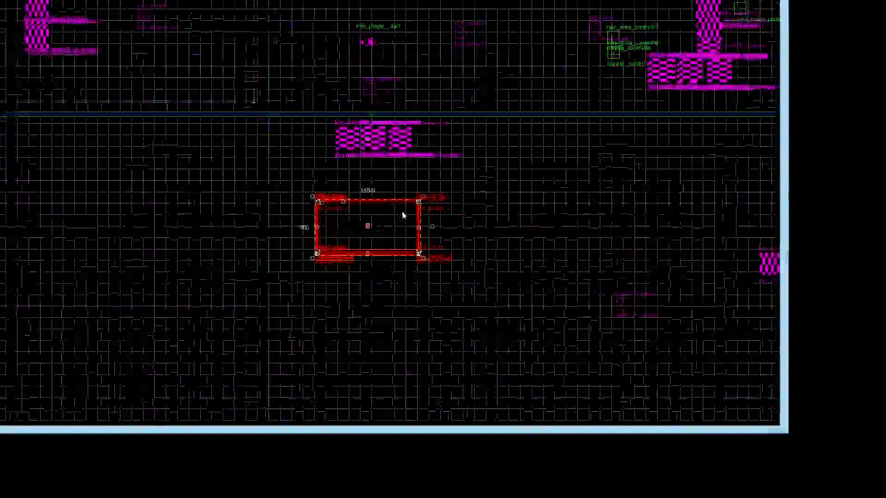
{"action": "scroll", "coordinate": [403, 215], "scroll_direction": "up", "scroll_amount": 1}
{"action": "scroll", "coordinate": [402, 215], "scroll_direction": "down", "scroll_amount": 1}
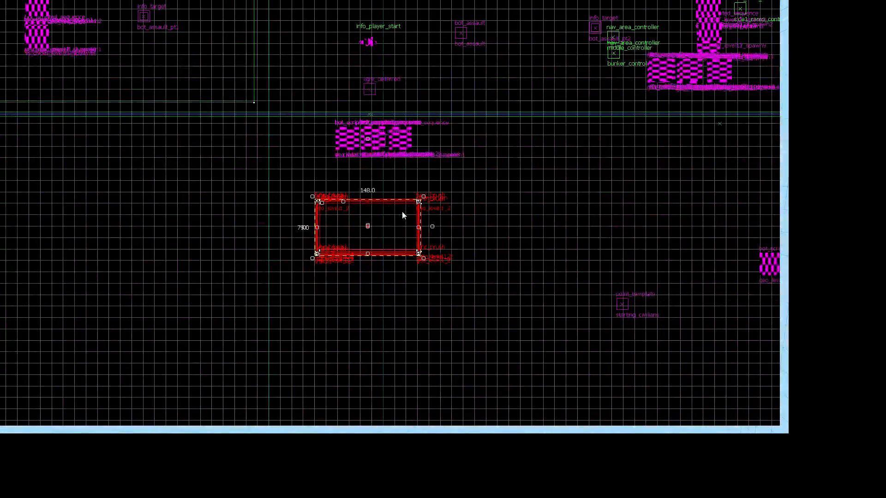
{"action": "middle_click_drag", "start_coordinate": [523, 202], "coordinate": [511, 205]}
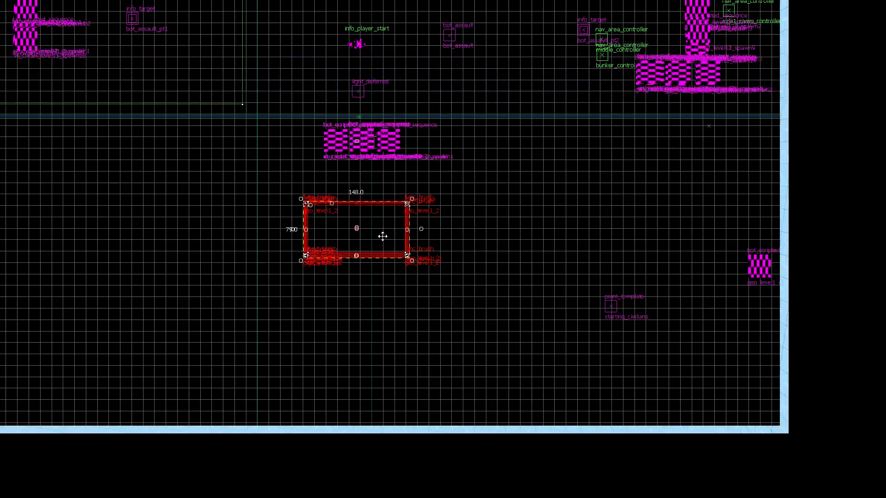
{"action": "scroll", "coordinate": [382, 236], "scroll_direction": "up", "scroll_amount": 3}
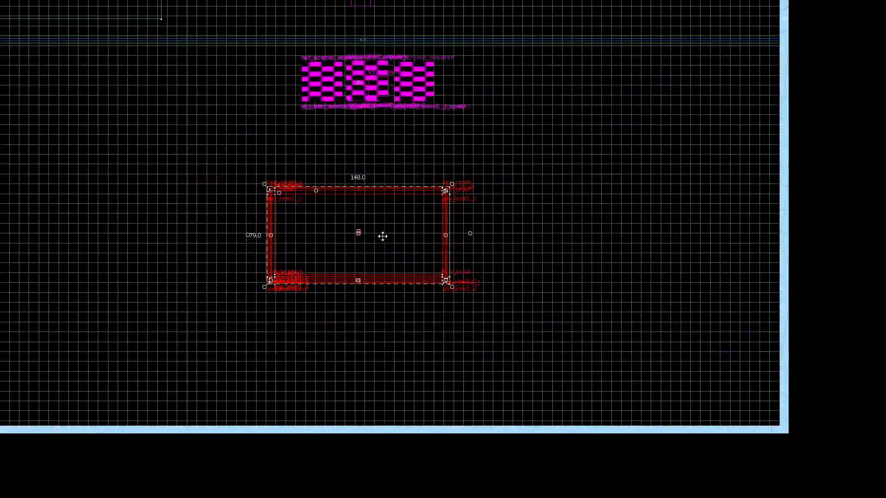
{"action": "scroll", "coordinate": [382, 236], "scroll_direction": "up", "scroll_amount": 3}
{"action": "scroll", "coordinate": [371, 170], "scroll_direction": "down", "scroll_amount": 3}
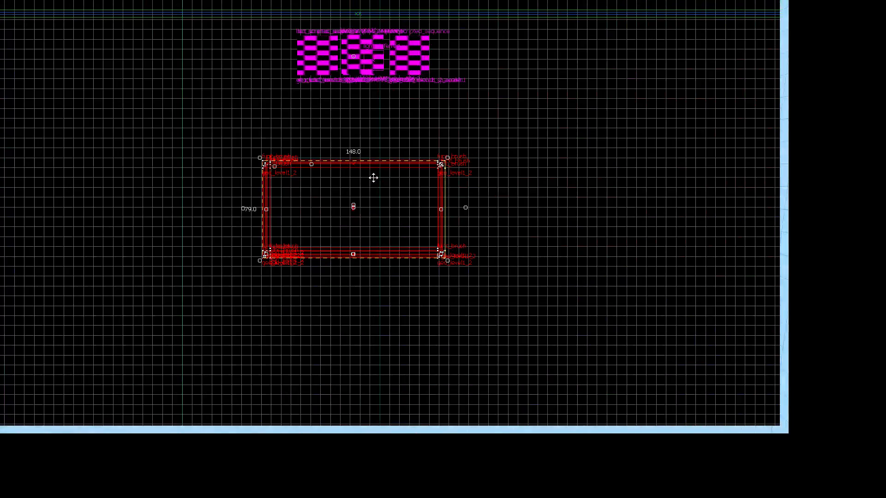
Step: Move the rotated alcove toward the arena in the top view until it surrounds the scripted-sequence markers beside the wall
{"action": "key", "text": "shift+z"}
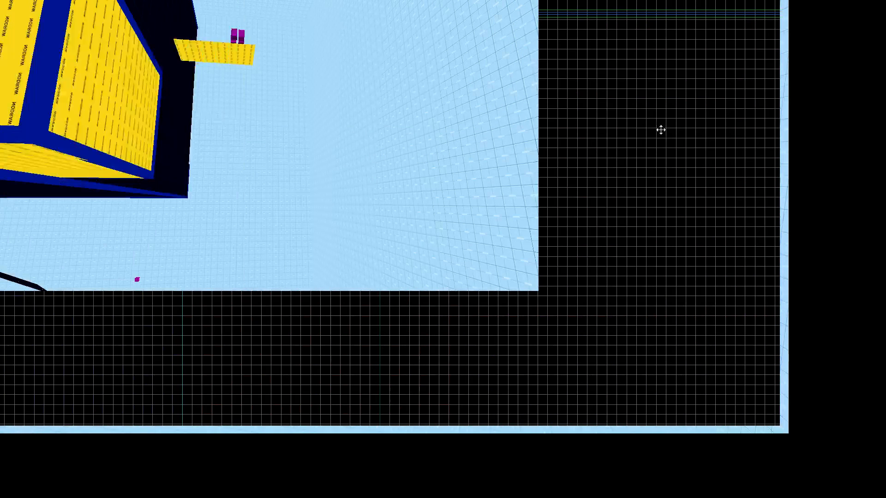
{"action": "key", "text": "z"}
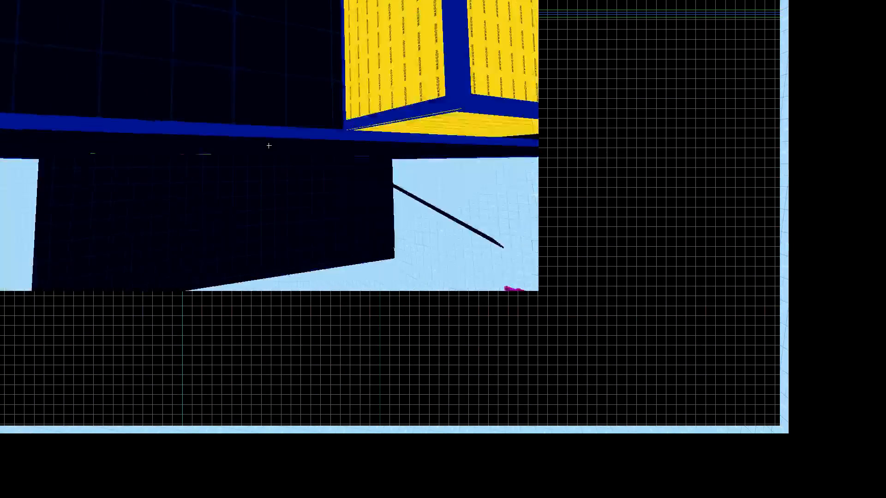
{"action": "key", "text": "w"}
{"action": "key", "text": "w"}
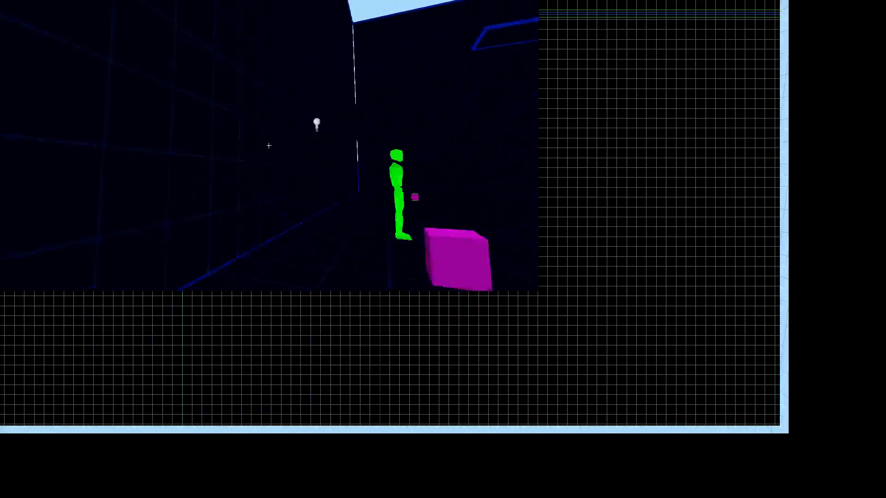
{"action": "key", "text": "s"}
{"action": "key", "text": "a"}
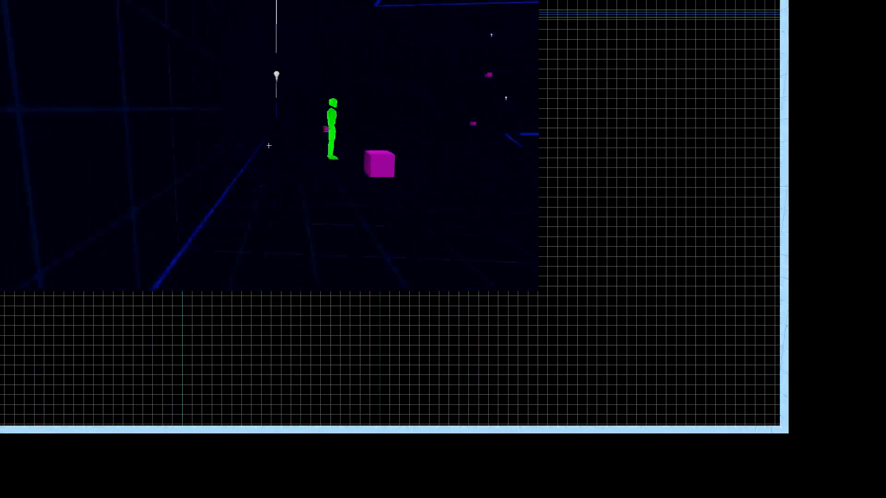
{"action": "key", "text": "d"}
{"action": "key", "text": "w"}
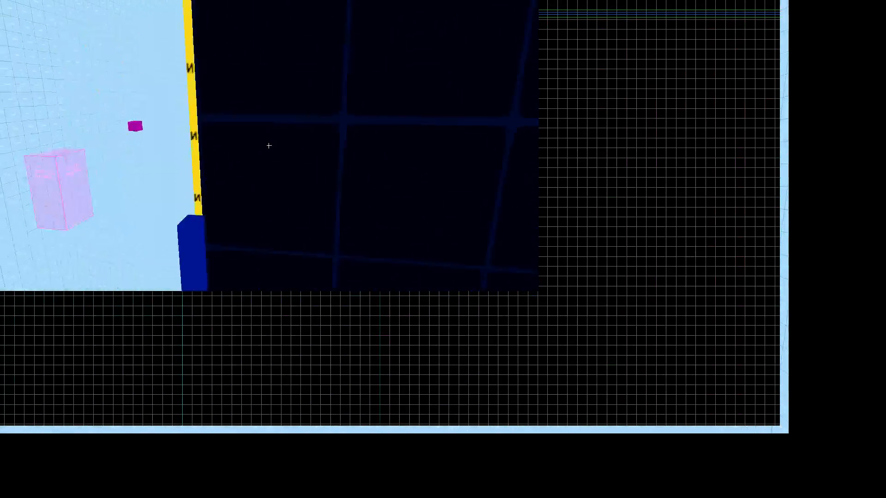
{"action": "key", "text": "w"}
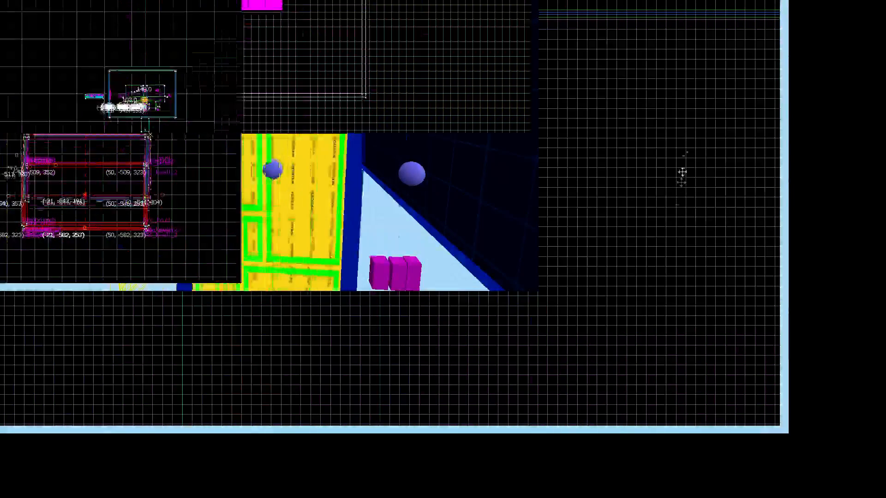
{"action": "left_click_drag", "start_coordinate": [682, 172], "coordinate": [682, 109]}
Step: Select the 1440-unit arena wall in front of the rotated alcove and shorten it to expose the alcove's opening
{"action": "key", "text": "z"}
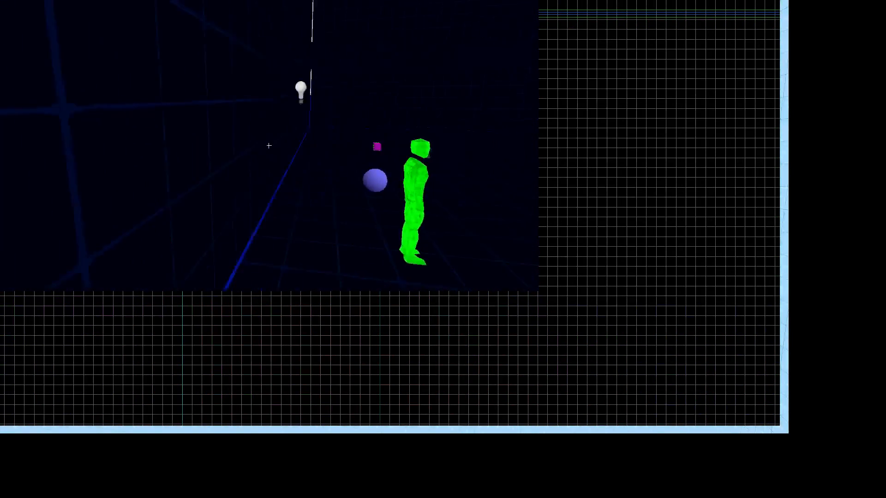
{"action": "key", "text": "z"}
{"action": "key", "text": "z"}
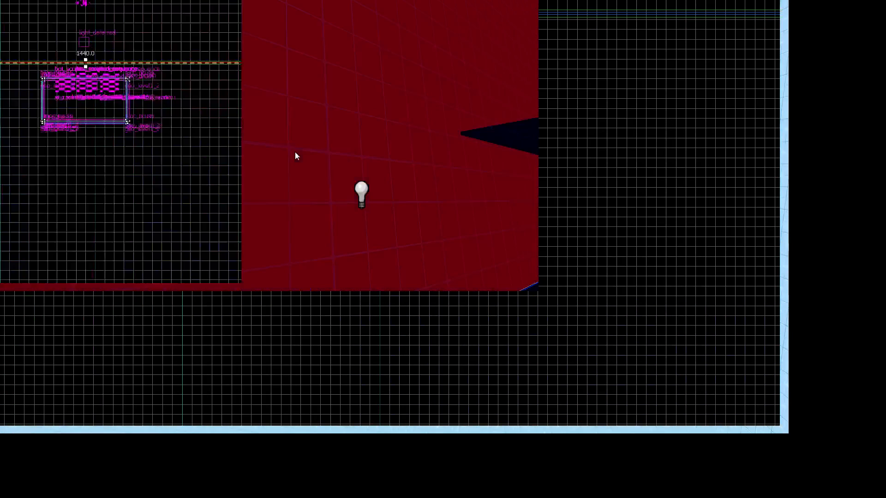
{"action": "key", "text": "z"}
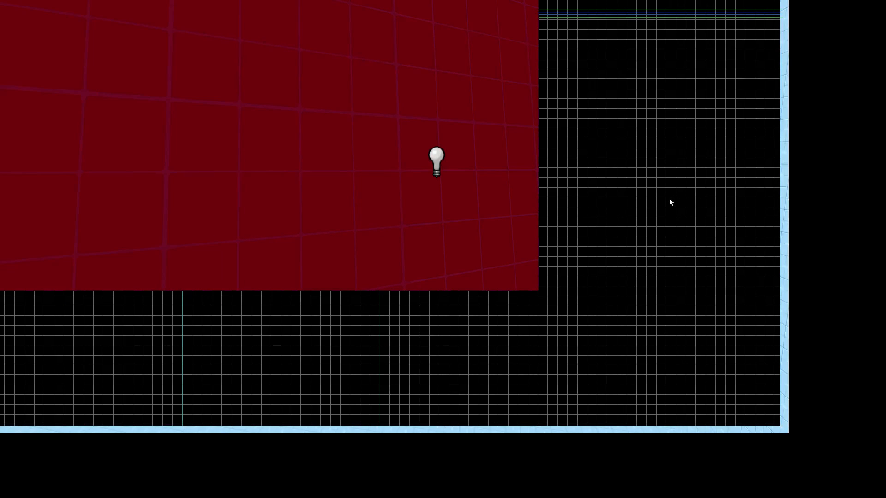
{"action": "left_click_drag", "start_coordinate": [608, 178], "coordinate": [801, 184]}
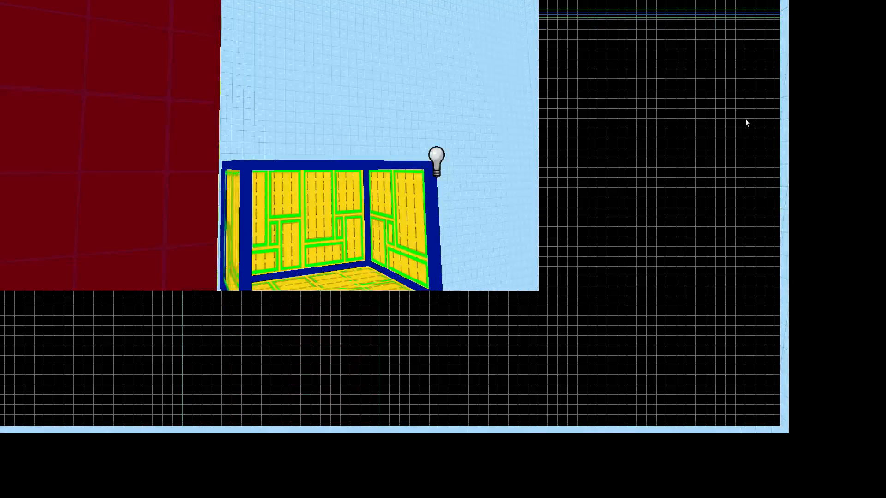
{"action": "left_click_drag", "start_coordinate": [733, 159], "coordinate": [719, 147]}
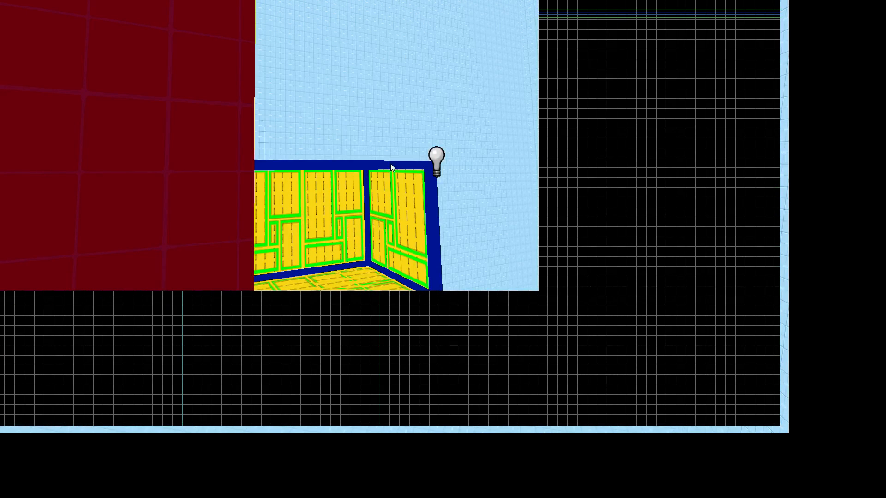
Step: Check from inside the arena where the shortened wall ends relative to the alcove's frame
{"action": "key", "text": "z"}
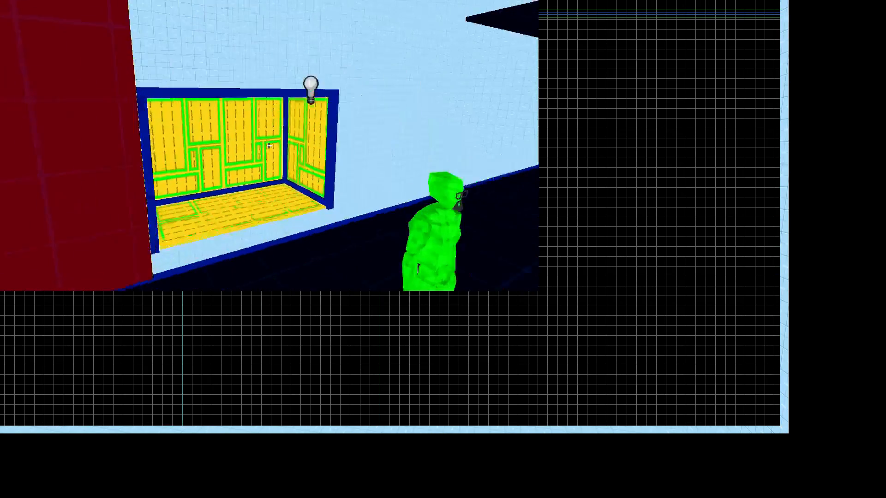
{"action": "key", "text": "s"}
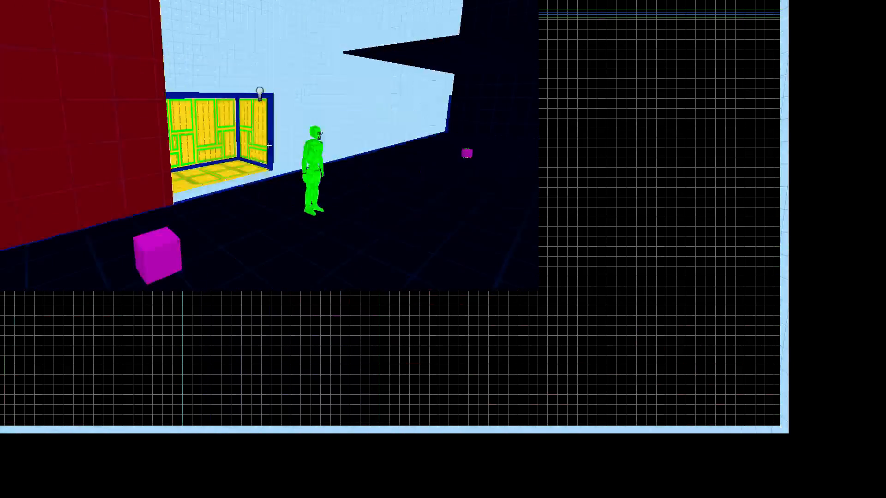
{"action": "right_click_drag", "start_coordinate": [269, 145], "coordinate": [206, 132]}
{"action": "key", "text": "w"}
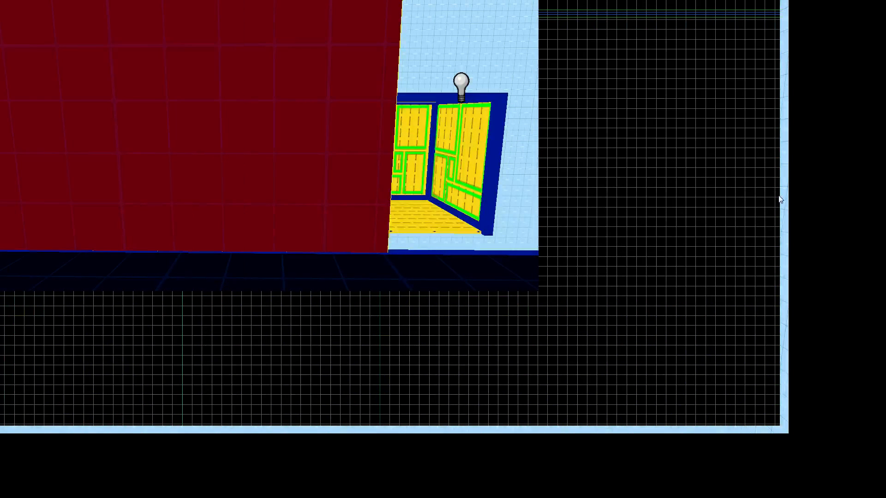
Step: Duplicate the shortened arena wall and reduce the copy to a 50-unit length in front of the alcove's opening
{"action": "key", "text": "shift+z"}
{"action": "scroll", "coordinate": [524, 176], "scroll_direction": "up", "scroll_amount": 1}
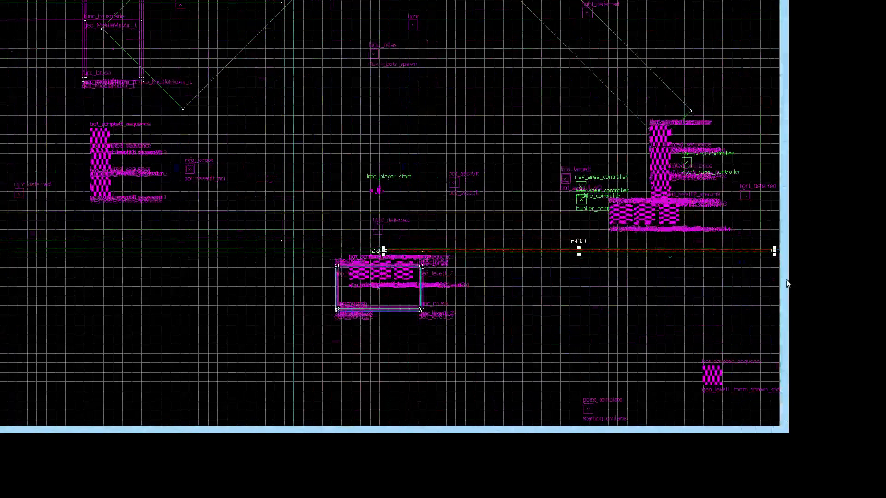
{"action": "left_click_drag", "start_coordinate": [803, 261], "coordinate": [416, 254]}
{"action": "scroll", "coordinate": [386, 263], "scroll_direction": "up", "scroll_amount": 3}
{"action": "right_click_drag", "start_coordinate": [386, 263], "coordinate": [589, 252]}
{"action": "scroll", "coordinate": [589, 252], "scroll_direction": "down", "scroll_amount": 5}
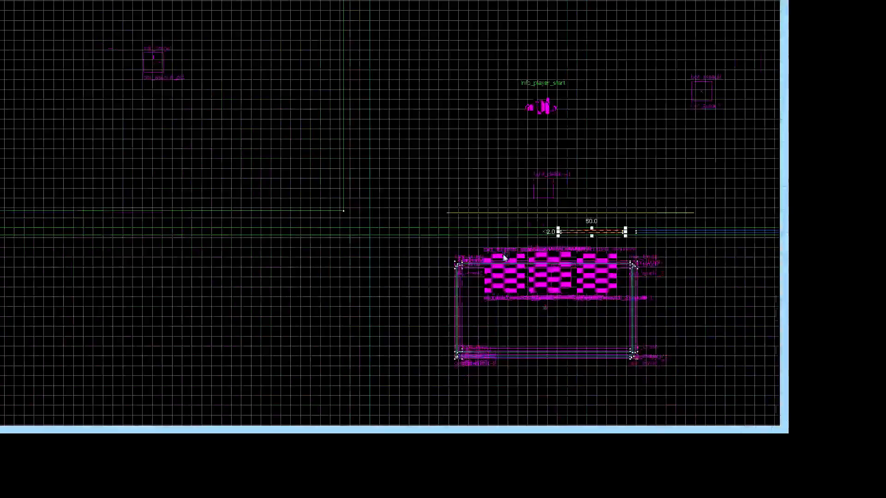
Step: Stretch the copied wall along the arena's other half and trim its inner end back toward the alcove's side edge
{"action": "left_click_drag", "start_coordinate": [624, 248], "coordinate": [113, 258]}
{"action": "scroll", "coordinate": [665, 247], "scroll_direction": "up", "scroll_amount": 2}
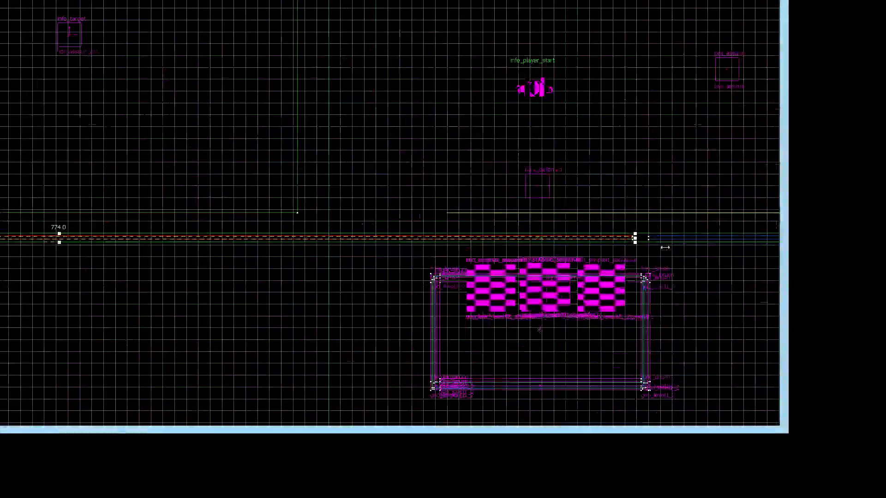
{"action": "left_click_drag", "start_coordinate": [665, 247], "coordinate": [414, 259]}
{"action": "scroll", "coordinate": [380, 348], "scroll_direction": "down", "scroll_amount": 2}
{"action": "middle_click_drag", "start_coordinate": [380, 349], "coordinate": [654, 320]}
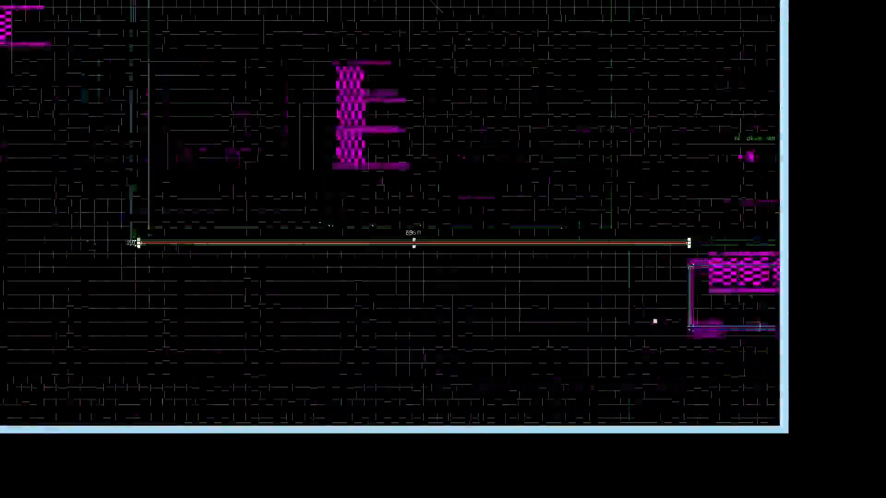
Step: Extend the copied wall's outer end until it meets the arena's corner wall
{"action": "scroll", "coordinate": [57, 247], "scroll_direction": "up", "scroll_amount": 2}
{"action": "scroll", "coordinate": [183, 258], "scroll_direction": "up", "scroll_amount": 5}
{"action": "scroll", "coordinate": [149, 251], "scroll_direction": "up", "scroll_amount": 3}
{"action": "middle_click_drag", "start_coordinate": [149, 251], "coordinate": [263, 273]}
{"action": "scroll", "coordinate": [264, 274], "scroll_direction": "up", "scroll_amount": 1}
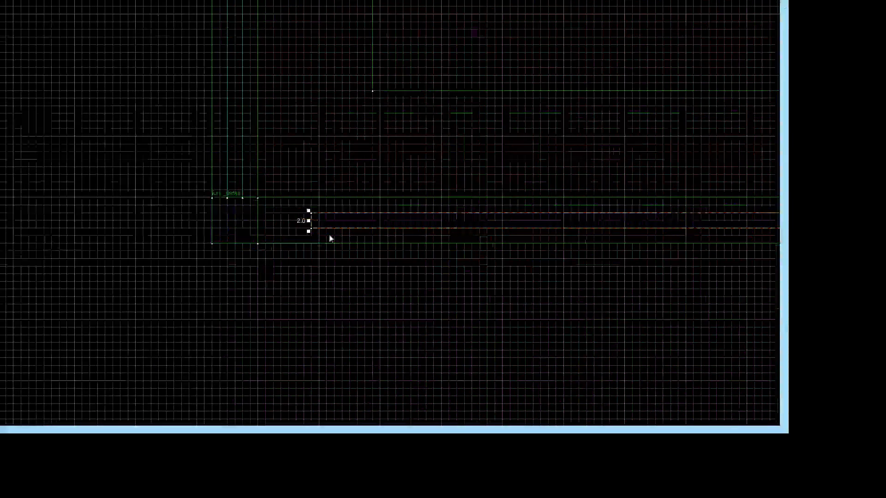
{"action": "left_click_drag", "start_coordinate": [335, 235], "coordinate": [288, 236]}
{"action": "scroll", "coordinate": [300, 231], "scroll_direction": "down", "scroll_amount": 5}
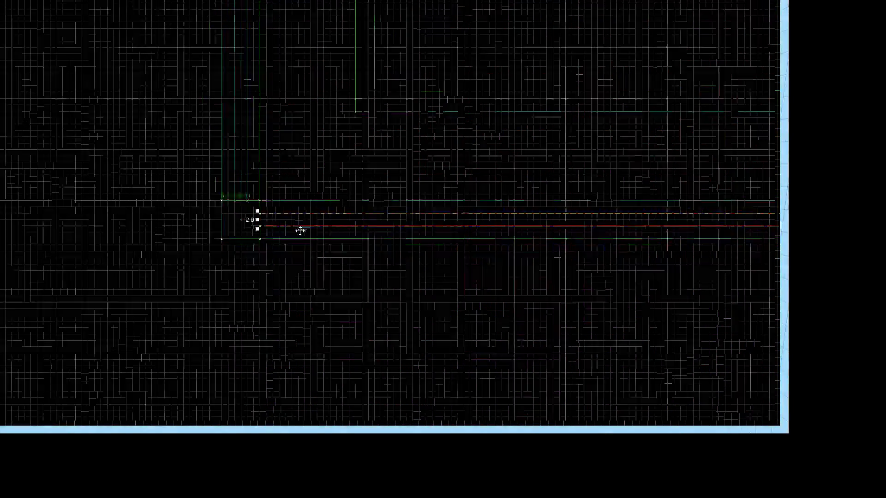
Step: Extend the copied wall's inner end to line up with the alcove frame's outer edge, making the wall 645 units long
{"action": "middle_click_drag", "start_coordinate": [512, 263], "coordinate": [427, 266]}
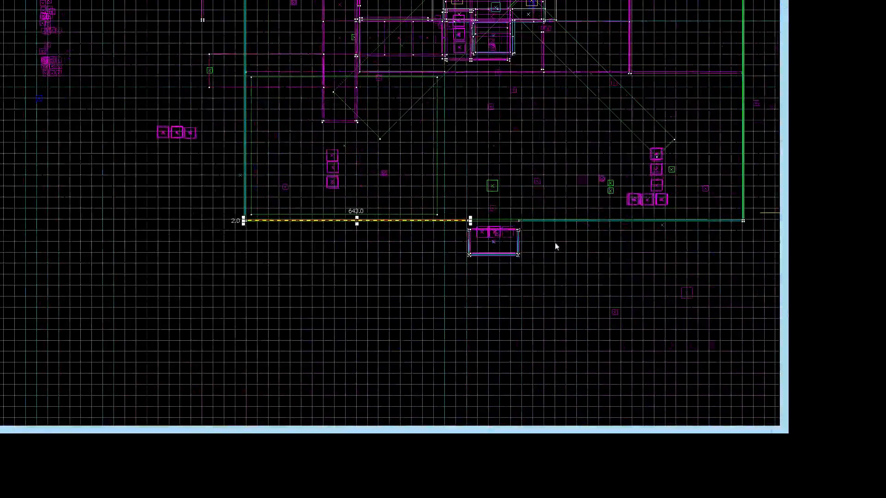
{"action": "scroll", "coordinate": [494, 222], "scroll_direction": "up", "scroll_amount": 5}
{"action": "scroll", "coordinate": [470, 225], "scroll_direction": "up", "scroll_amount": 1}
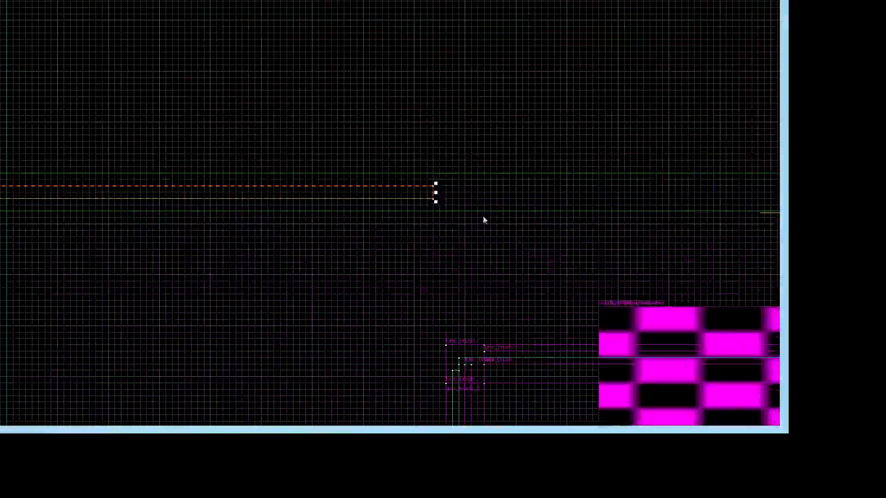
{"action": "left_click_drag", "start_coordinate": [465, 204], "coordinate": [475, 204]}
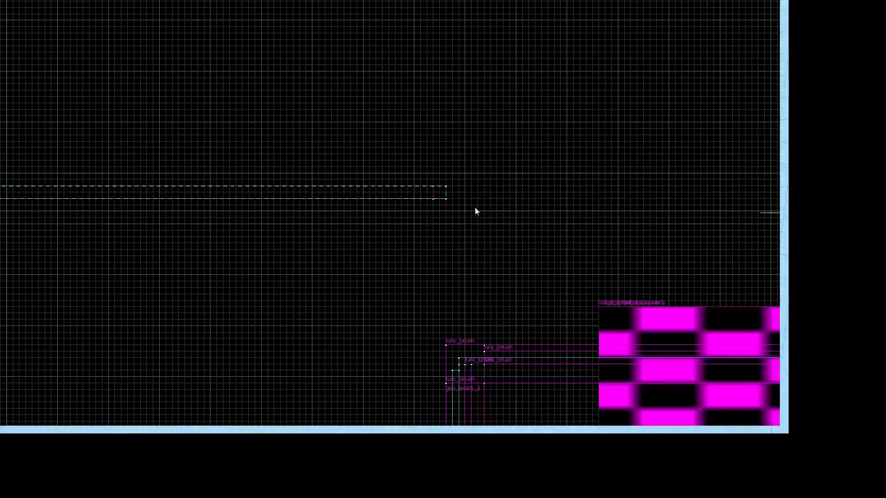
{"action": "scroll", "coordinate": [483, 218], "scroll_direction": "down", "scroll_amount": 4}
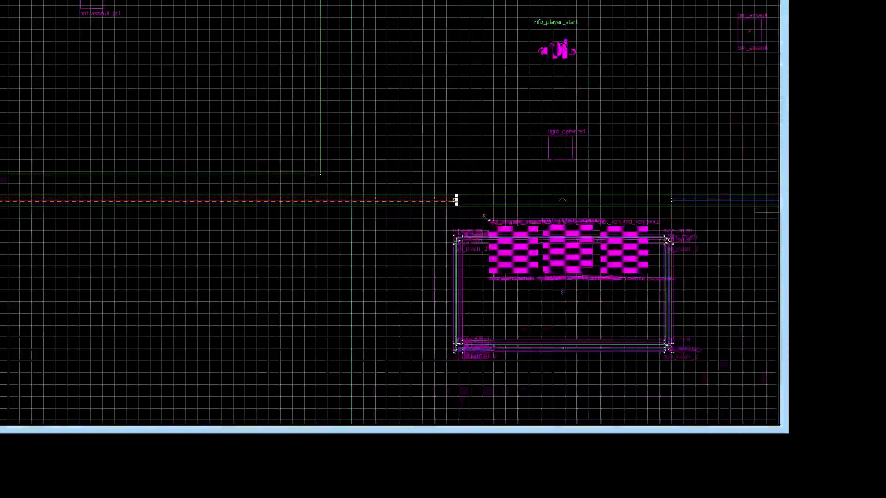
Step: Check the gap between the two wall sections against the alcove's frame in the top view and from inside the arena
{"action": "scroll", "coordinate": [600, 221], "scroll_direction": "up", "scroll_amount": 4}
{"action": "scroll", "coordinate": [437, 231], "scroll_direction": "down", "scroll_amount": 5}
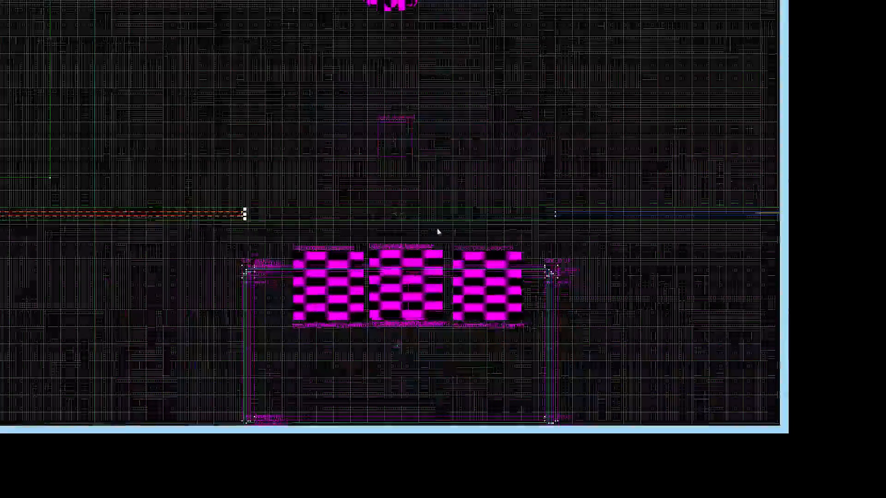
{"action": "scroll", "coordinate": [278, 237], "scroll_direction": "up", "scroll_amount": 3}
{"action": "scroll", "coordinate": [738, 240], "scroll_direction": "up", "scroll_amount": 1}
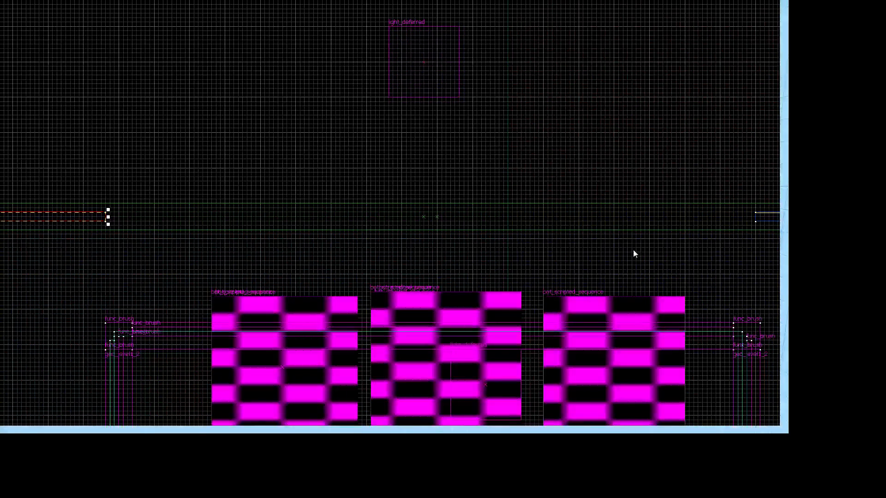
{"action": "scroll", "coordinate": [633, 250], "scroll_direction": "down", "scroll_amount": 6}
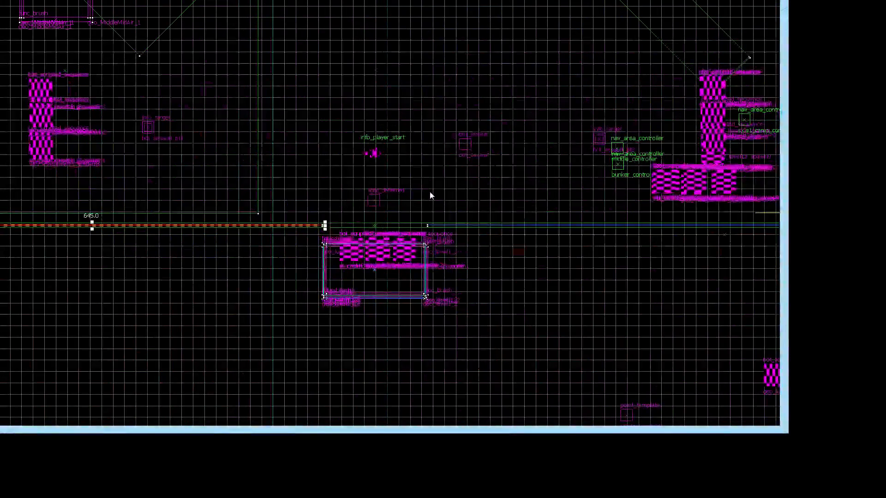
{"action": "key", "text": "z"}
{"action": "key", "text": "d"}
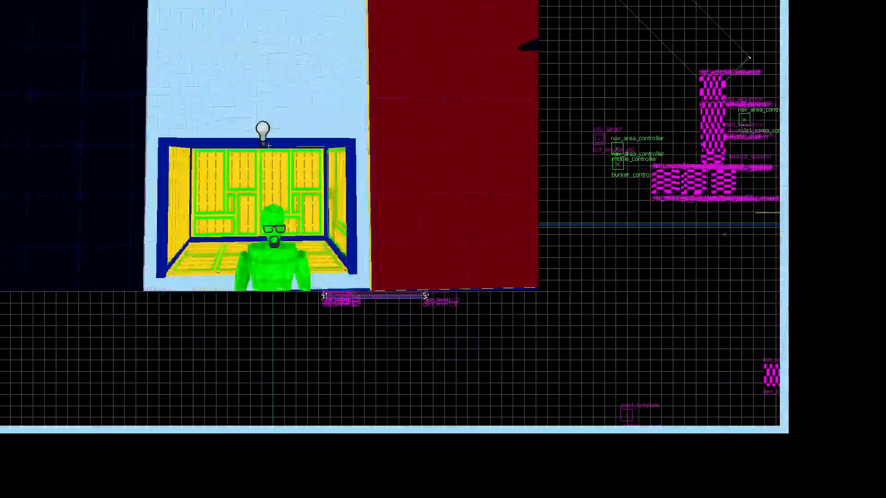
{"action": "key", "text": "s"}
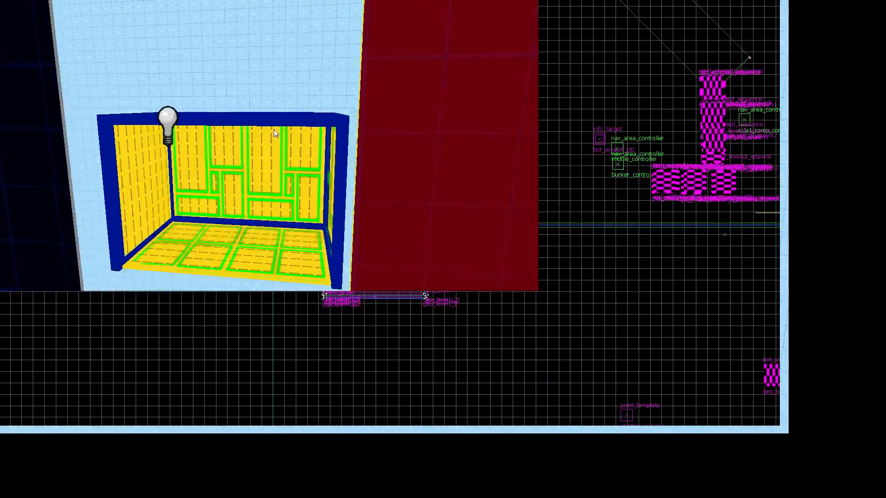
{"action": "left_click_drag", "start_coordinate": [273, 134], "coordinate": [481, 197]}
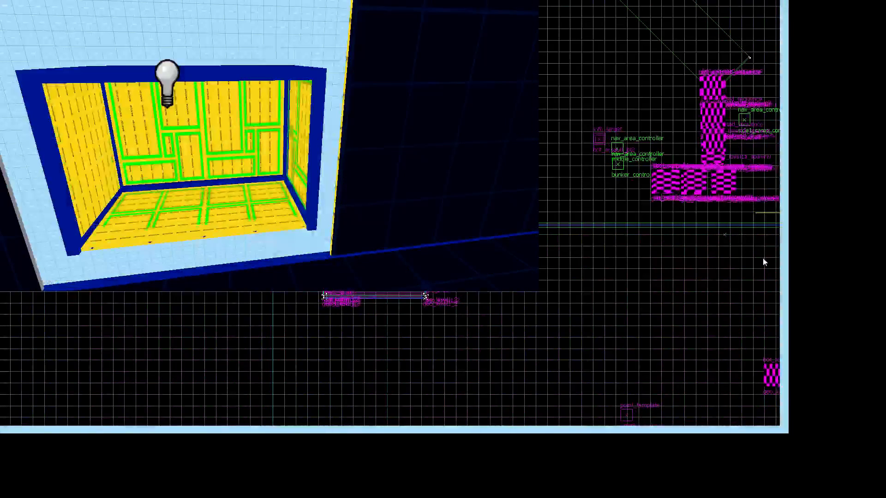
Step: Examine the group of scripted sequences and the light beside them on the light-blue floor beneath the arena
{"action": "key", "text": "ctrl+z"}
{"action": "key", "text": "z"}
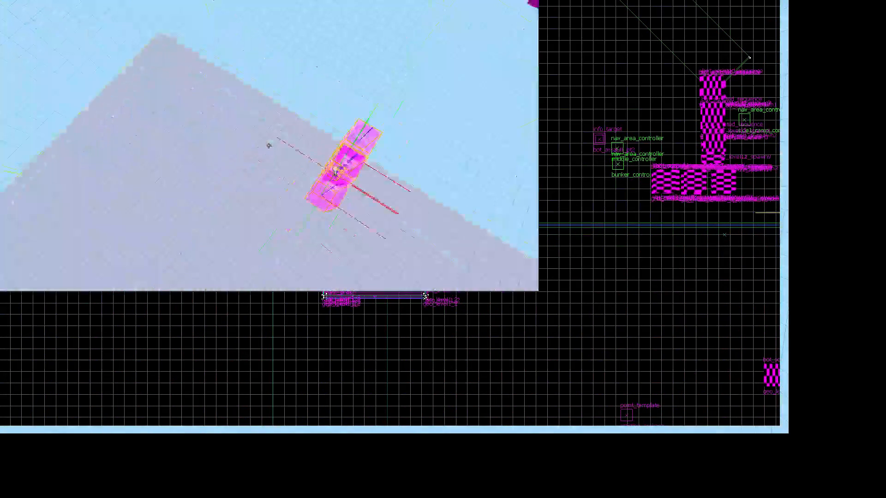
{"action": "key", "text": "z"}
{"action": "key", "text": "z"}
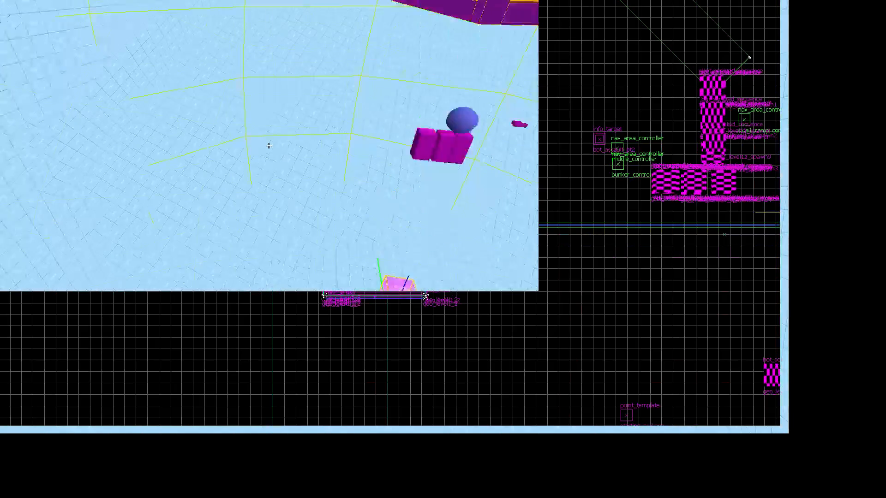
{"action": "key", "text": "z"}
{"action": "key", "text": "z"}
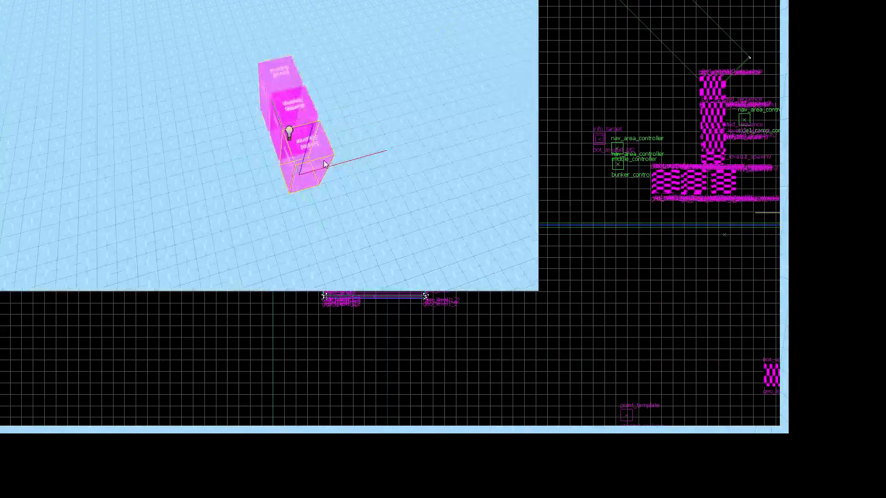
{"action": "key", "text": "z"}
{"action": "scroll", "coordinate": [305, 135], "scroll_direction": "up", "scroll_amount": 3}
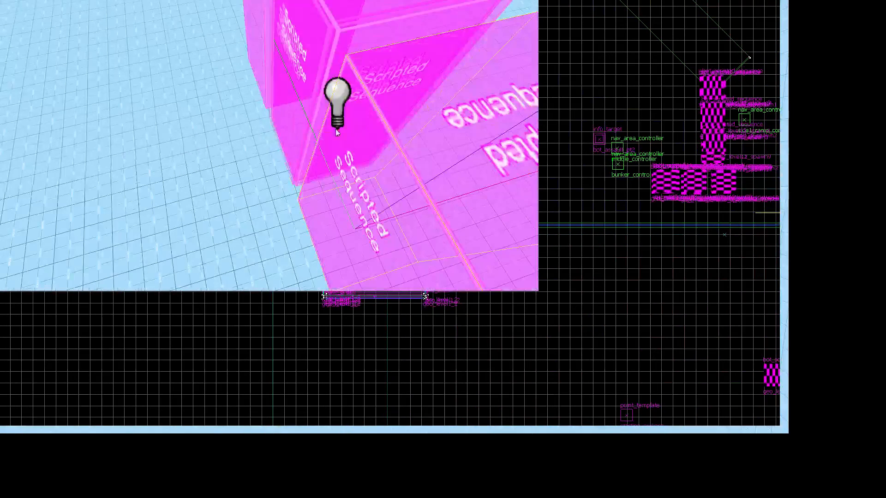
{"action": "scroll", "coordinate": [312, 123], "scroll_direction": "down", "scroll_amount": 2}
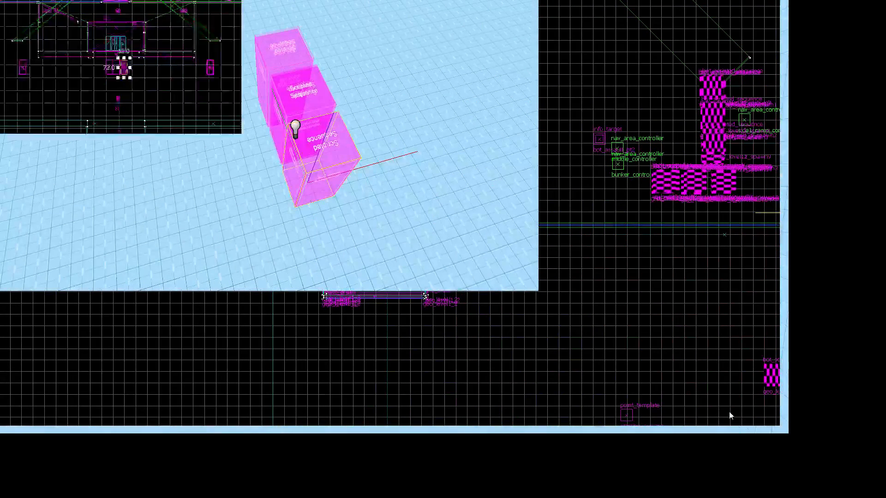
Step: Select the scripted sequences together with their light, move them off their spot beneath the arena, and clear the selection
{"action": "left_click", "coordinate": [704, 404]}
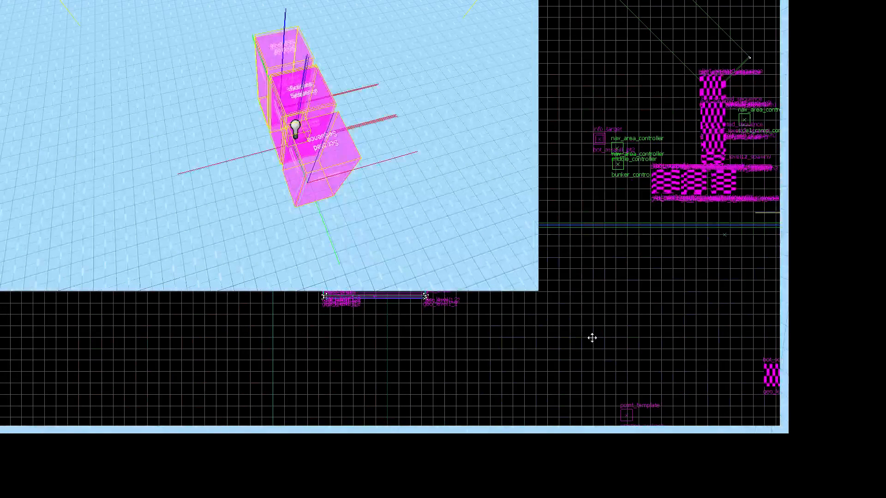
{"action": "key", "text": "z"}
{"action": "key", "text": "z"}
{"action": "key", "text": "z"}
{"action": "key", "text": "w"}
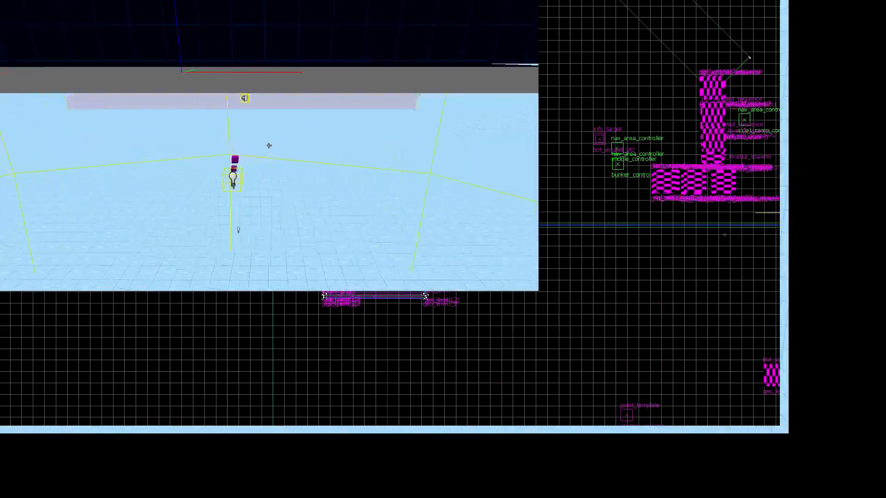
{"action": "key", "text": "z"}
{"action": "key", "text": "z"}
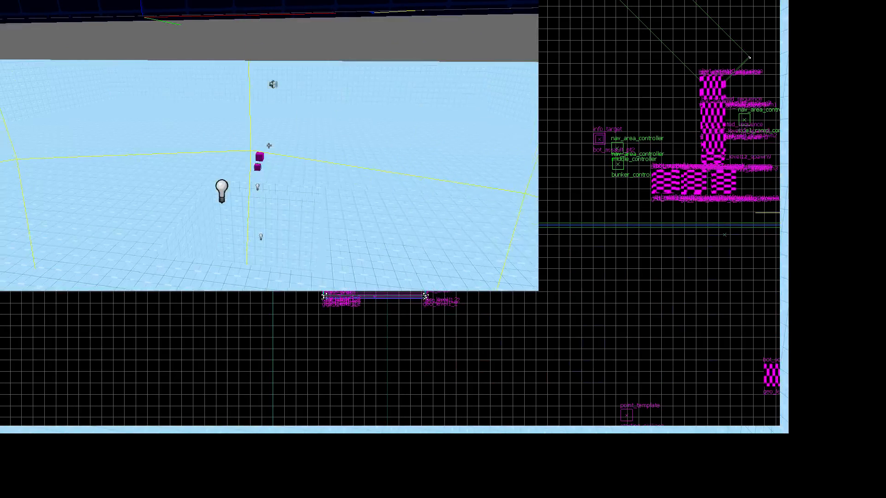
{"action": "key", "text": "w"}
{"action": "key", "text": "z"}
{"action": "key", "text": "z"}
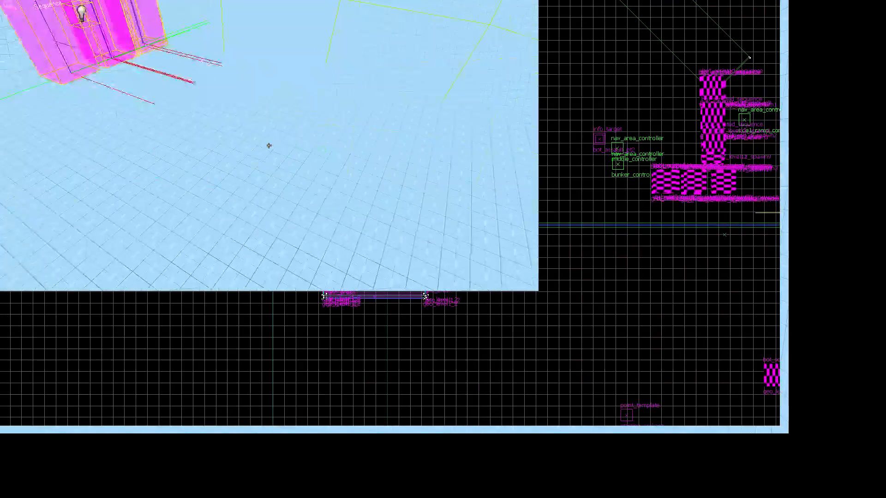
{"action": "key", "text": "w"}
{"action": "key", "text": "s"}
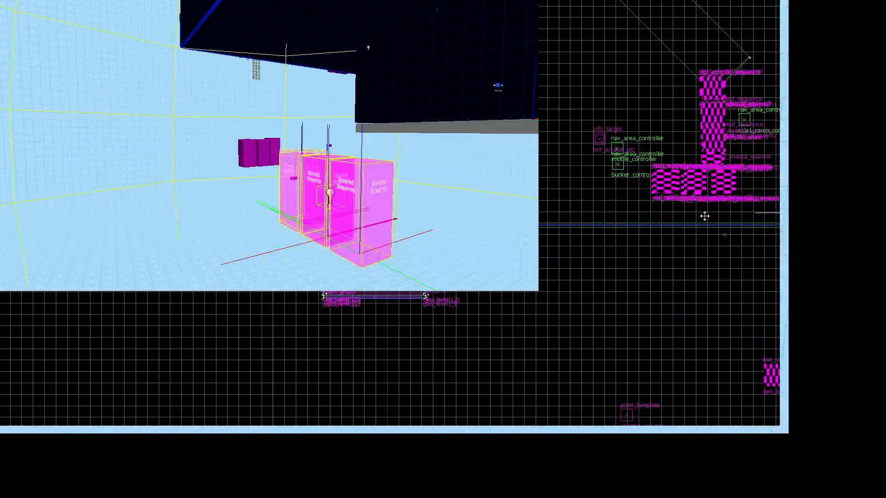
{"action": "left_click_drag", "start_coordinate": [704, 215], "coordinate": [753, 278]}
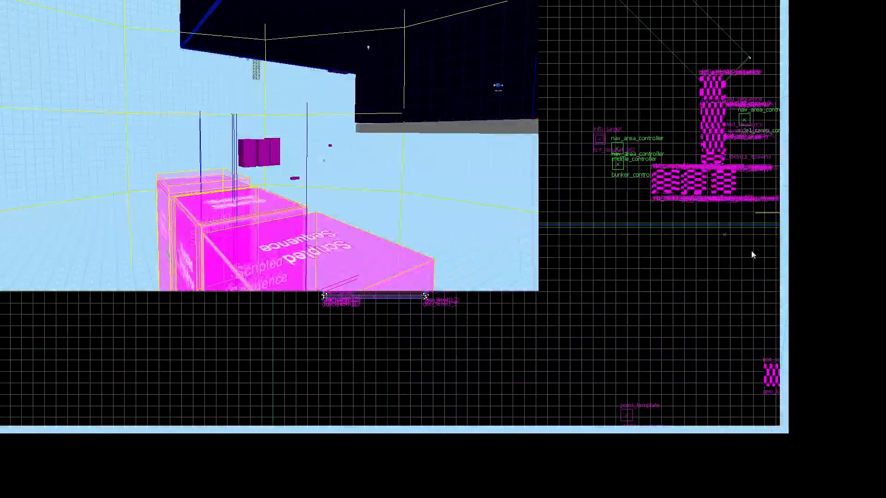
{"action": "left_click_drag", "start_coordinate": [708, 212], "coordinate": [690, 222]}
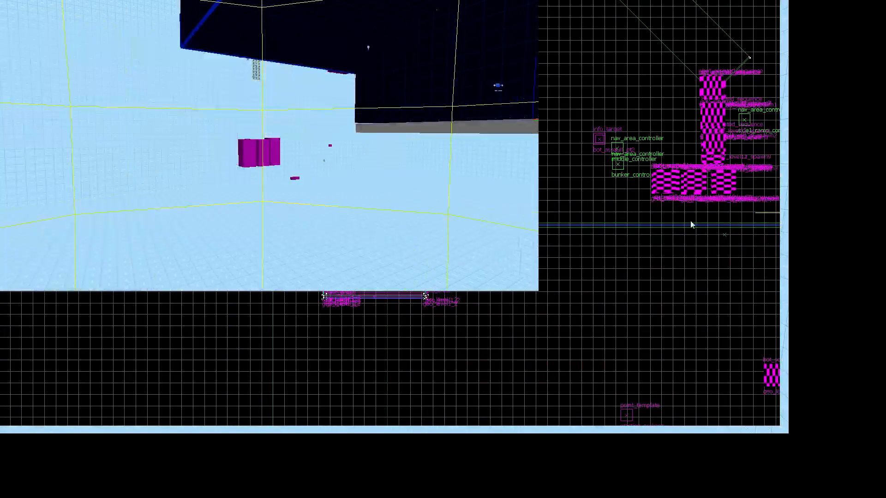
{"action": "key", "text": "Escape"}
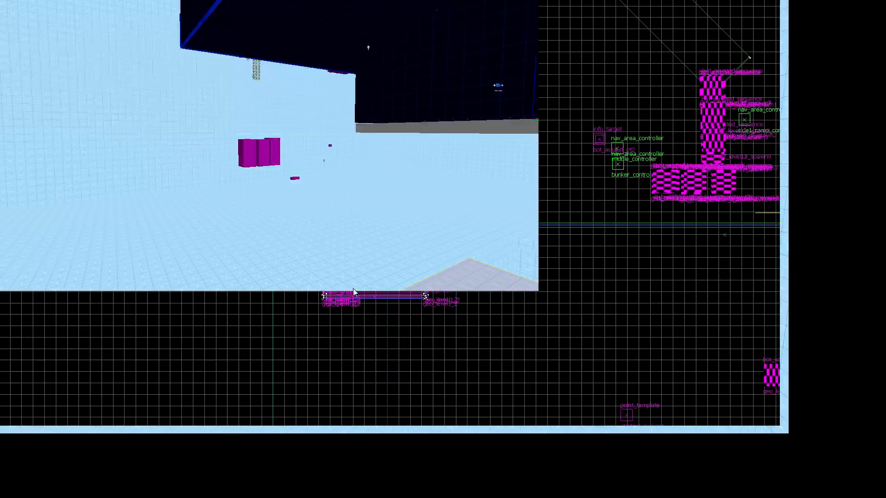
Step: Move the selected alcove vertically so that its opening sits at the arena's floor level between the two wall sections
{"action": "key", "text": "z"}
{"action": "key", "text": "z"}
{"action": "key", "text": "z"}
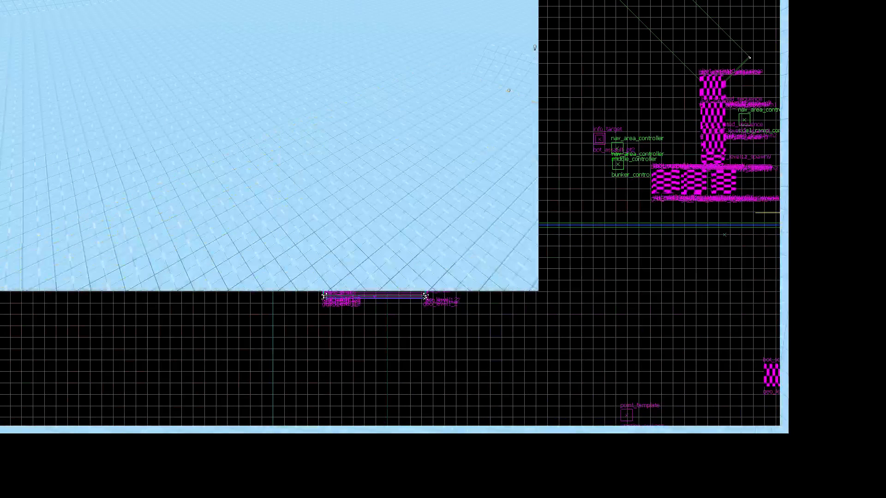
{"action": "key", "text": "z"}
{"action": "key", "text": "z"}
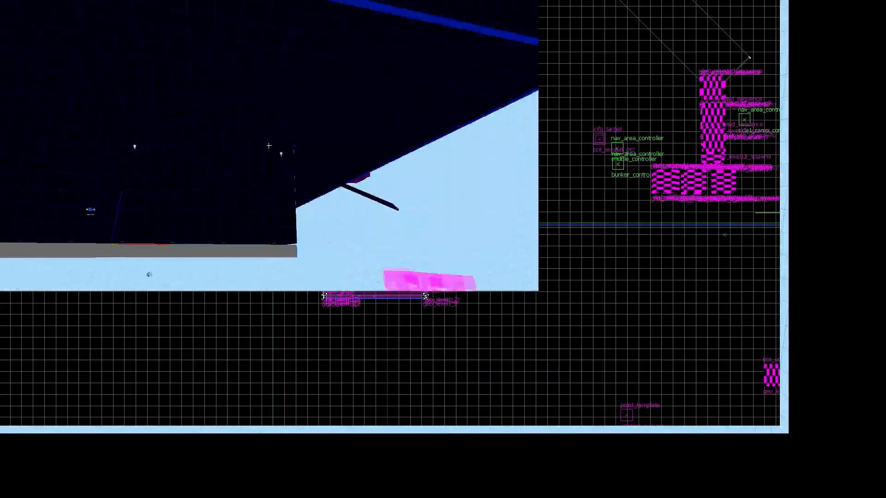
{"action": "key", "text": "z"}
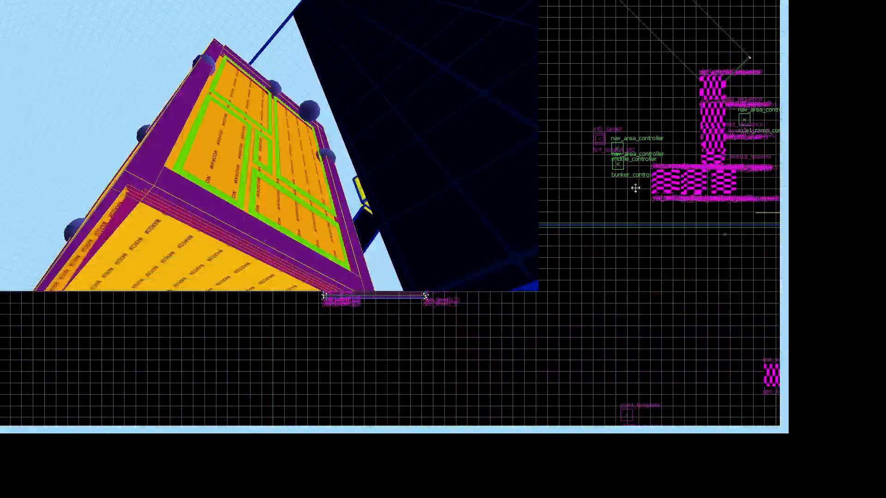
{"action": "left_click_drag", "start_coordinate": [685, 231], "coordinate": [681, 113]}
Step: Inspect the repositioned alcove's fit against the arena floor and side walls near the player start
{"action": "key", "text": "z"}
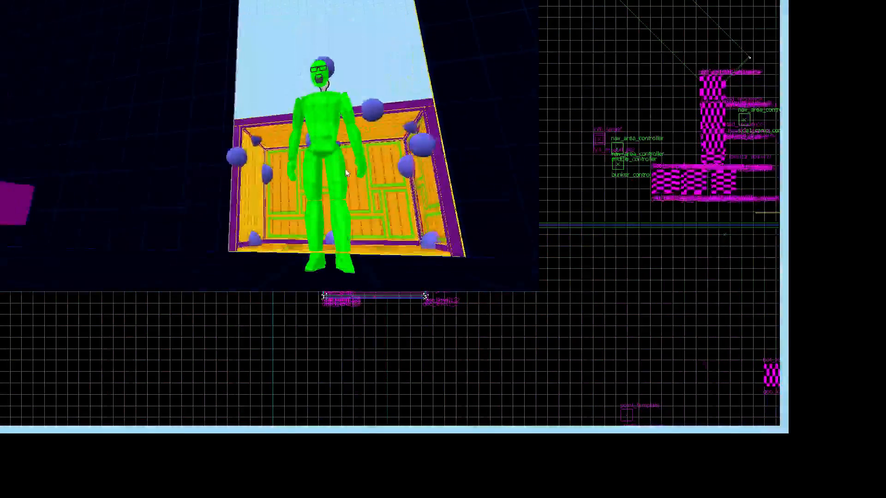
{"action": "key", "text": "z"}
{"action": "key", "text": "shift+z"}
{"action": "key", "text": "z"}
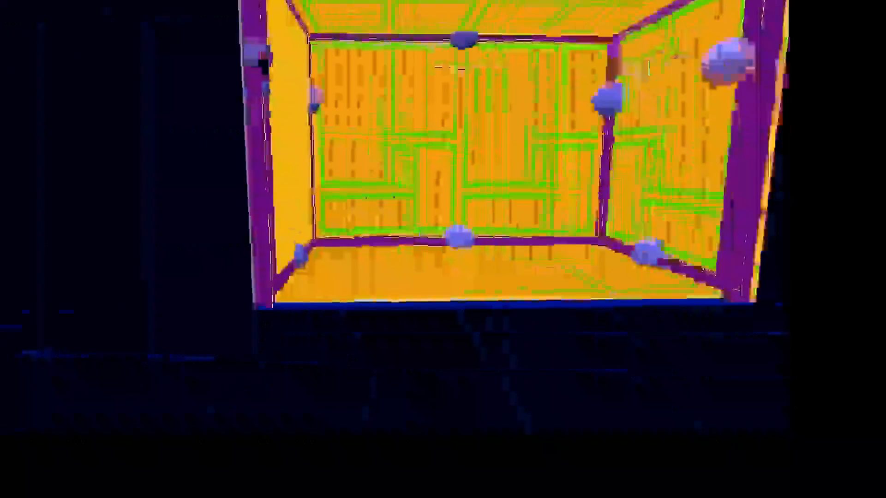
{"action": "key", "text": "w"}
{"action": "key", "text": "d"}
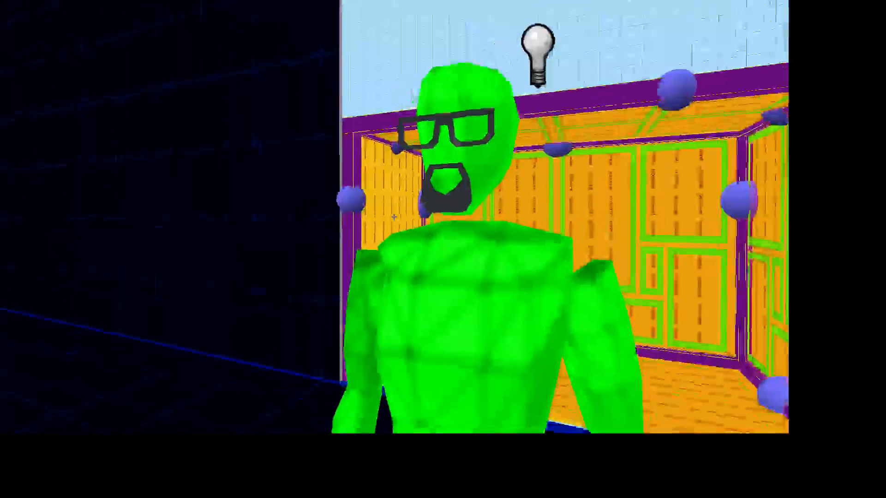
Step: Inspect the alcove's front frame and its interior from both sides of the player start
{"action": "key", "text": "s"}
{"action": "key", "text": "a"}
{"action": "key", "text": "s"}
{"action": "key", "text": "a"}
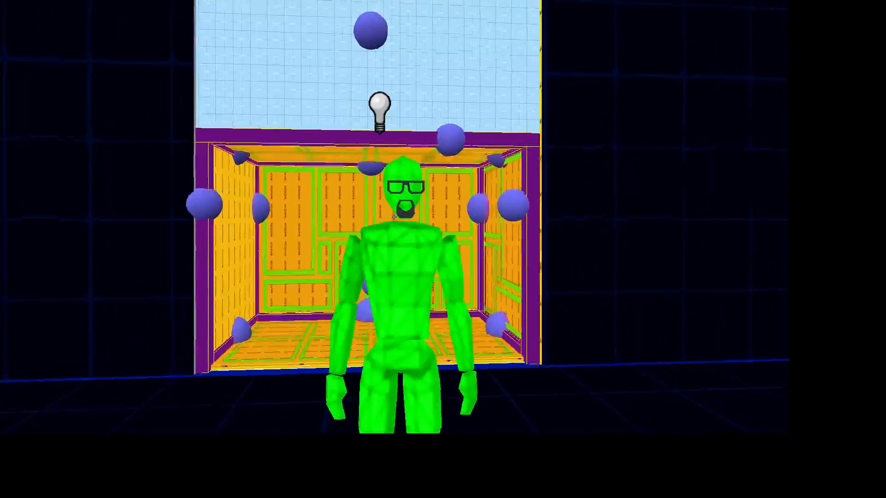
{"action": "key", "text": "w"}
{"action": "key", "text": "a"}
{"action": "key", "text": "s"}
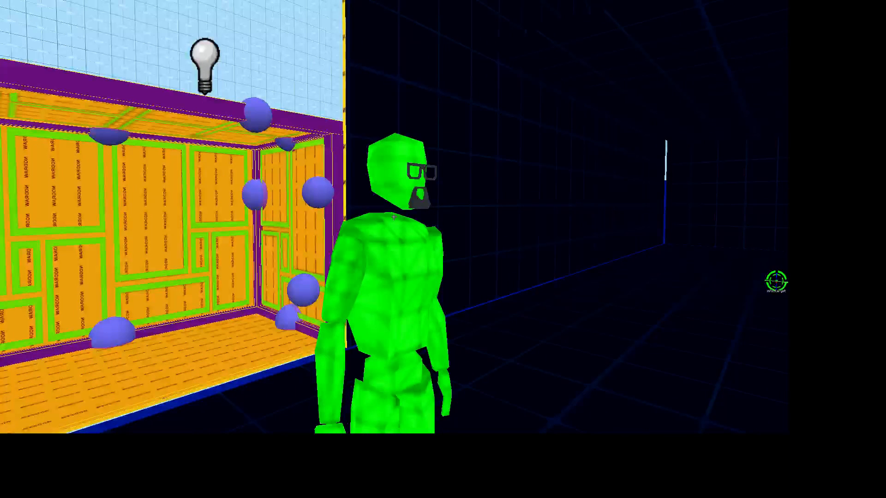
{"action": "key", "text": "d"}
{"action": "key", "text": "w"}
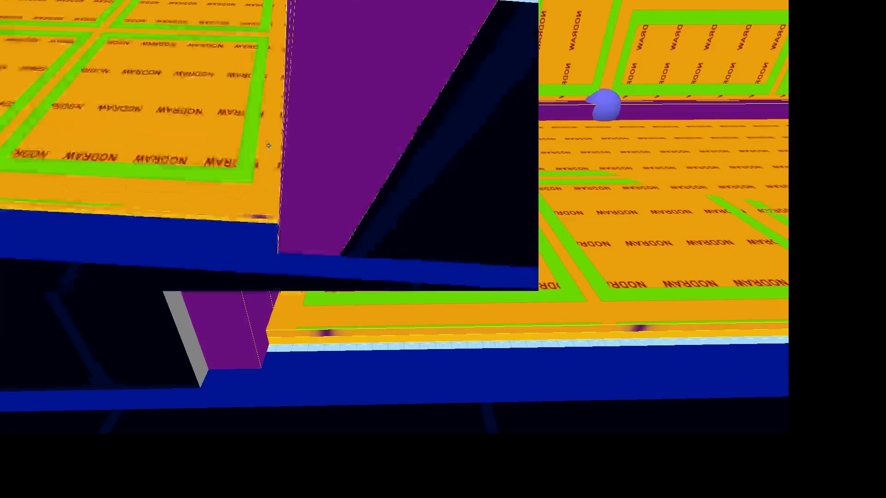
Step: Examine closely the seams where the alcove's frame and floor meet the arena floor and the adjoining wall sections
{"action": "key", "text": "s"}
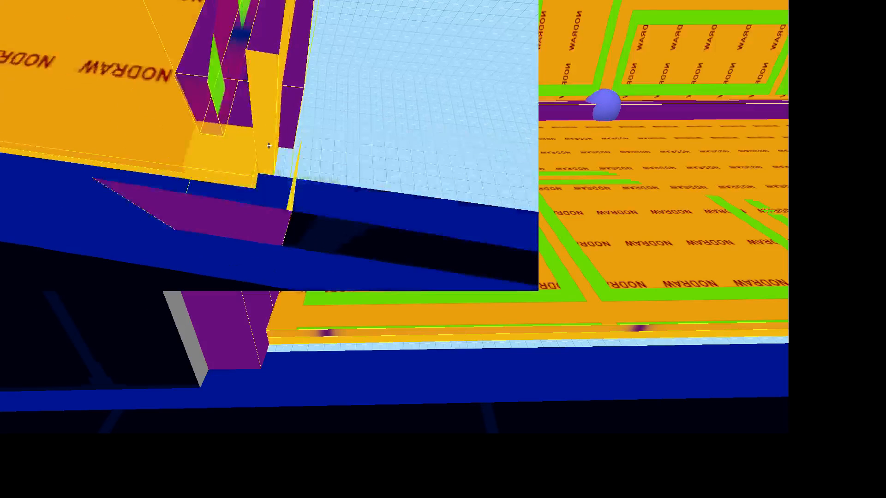
{"action": "key", "text": "w"}
{"action": "key", "text": "a"}
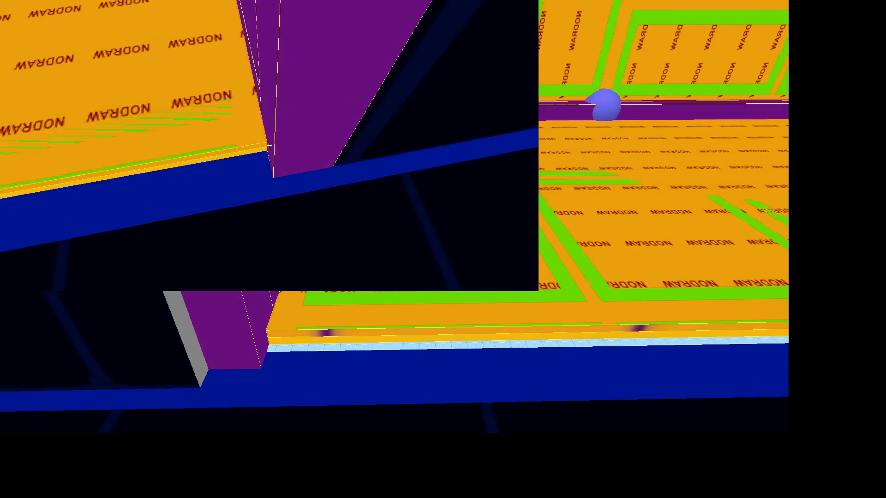
{"action": "key", "text": "d"}
{"action": "key", "text": "a"}
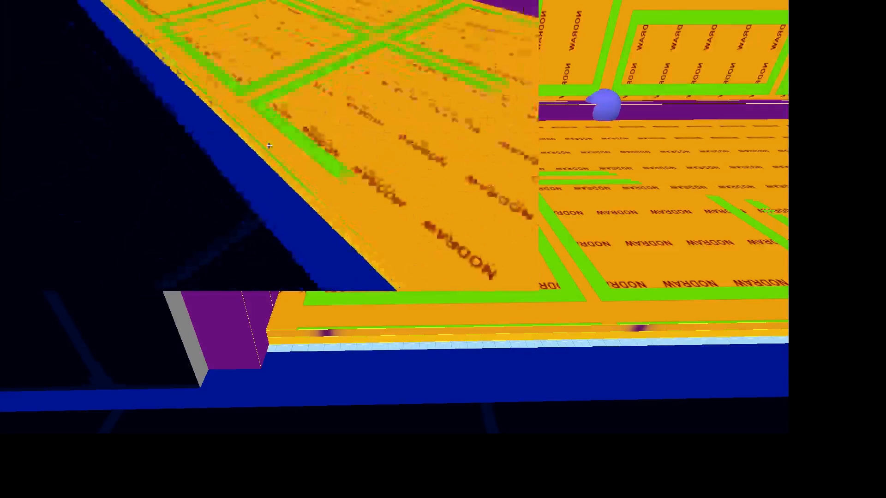
{"action": "key", "text": "w"}
{"action": "key", "text": "a"}
{"action": "key", "text": "s"}
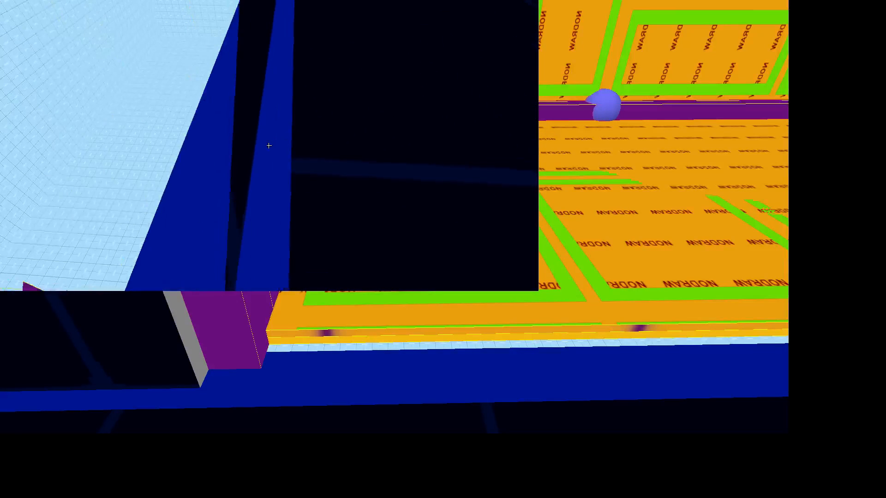
{"action": "key", "text": "w"}
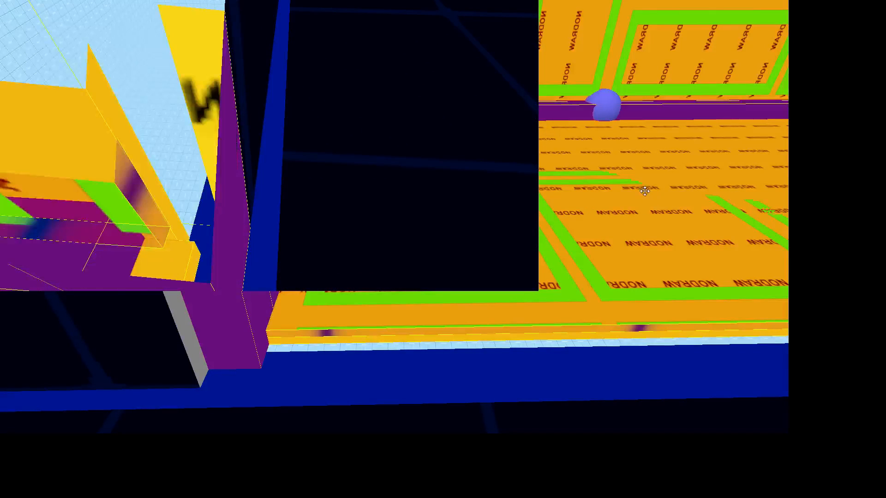
{"action": "key", "text": "z"}
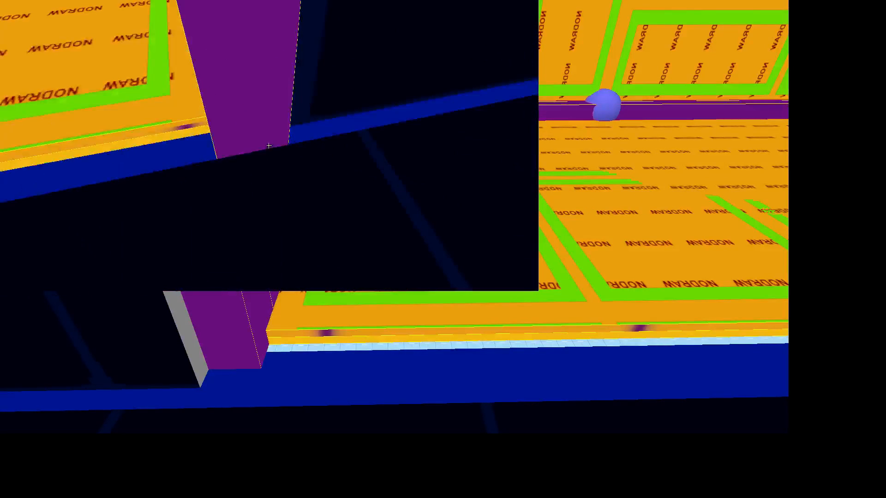
{"action": "key", "text": "d"}
{"action": "key", "text": "z"}
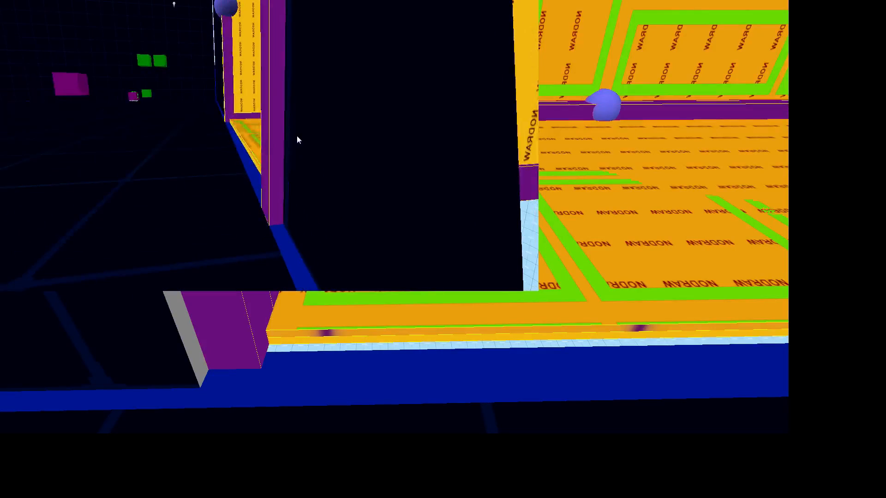
{"action": "key", "text": "z"}
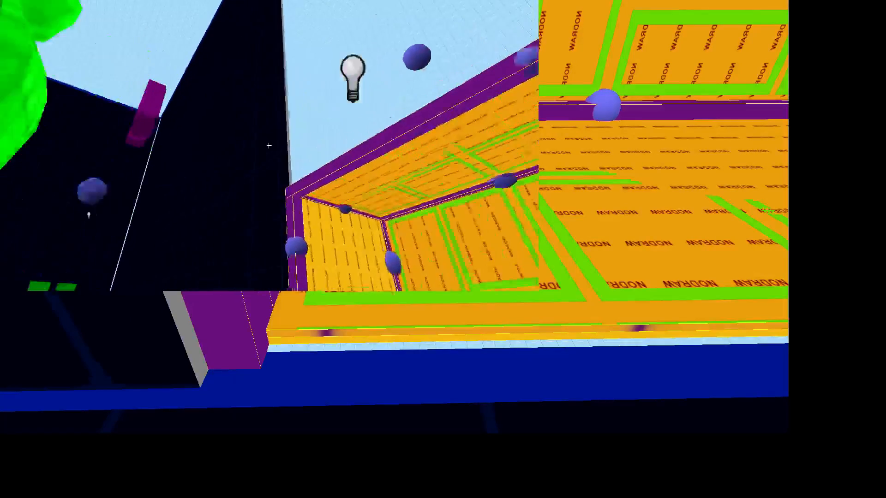
{"action": "key", "text": "w"}
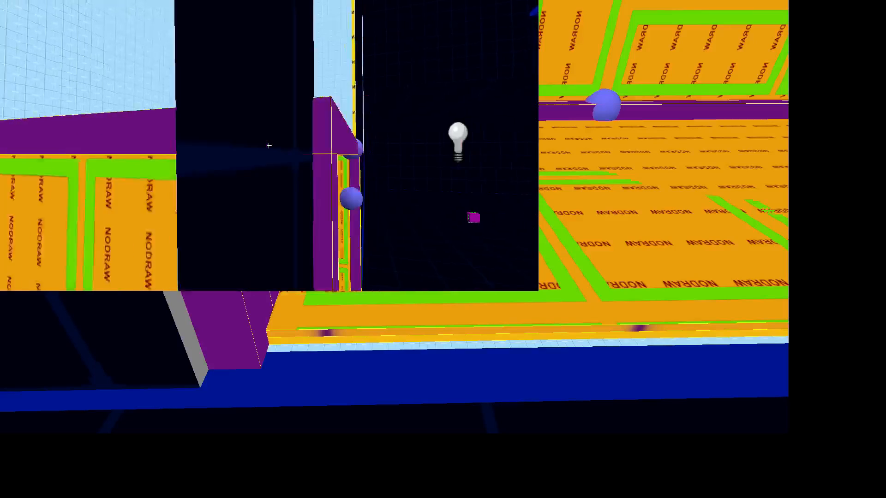
{"action": "key", "text": "d"}
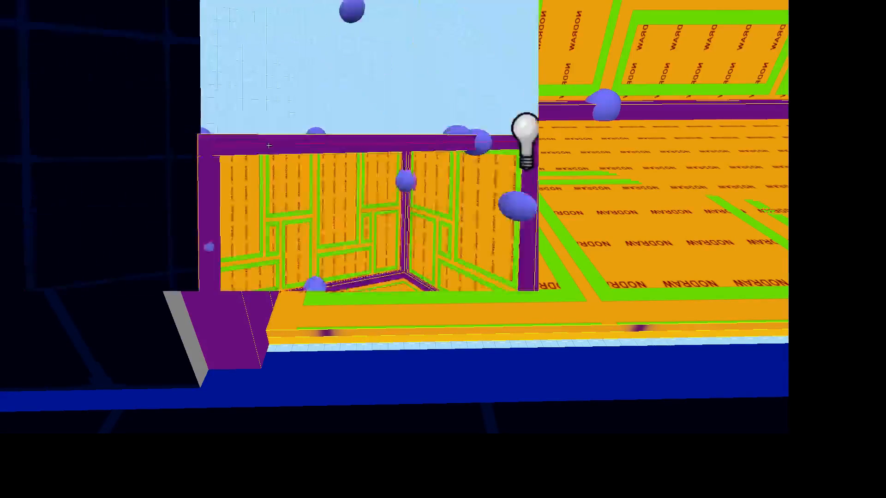
{"action": "key", "text": "d"}
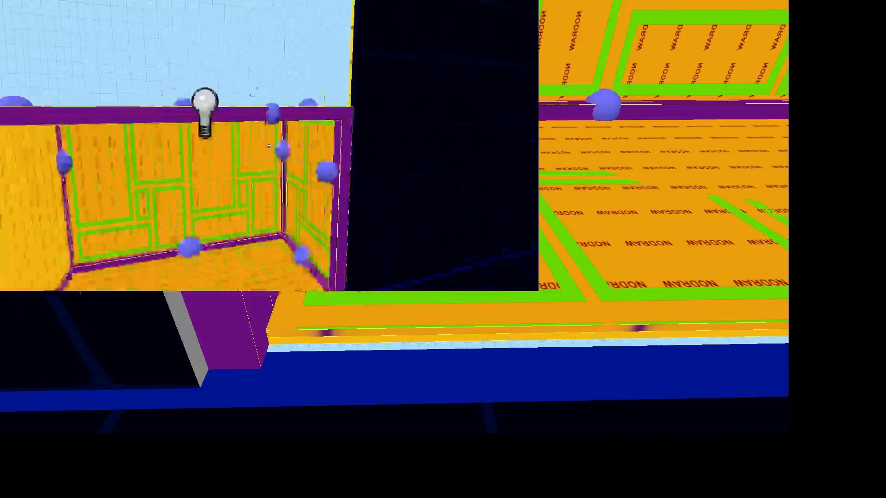
Step: Clear the alcove selection and stretch the selected wall brush across the opening to the alcove's far frame post
{"action": "key", "text": "s"}
{"action": "key", "text": "Escape"}
{"action": "key", "text": "s"}
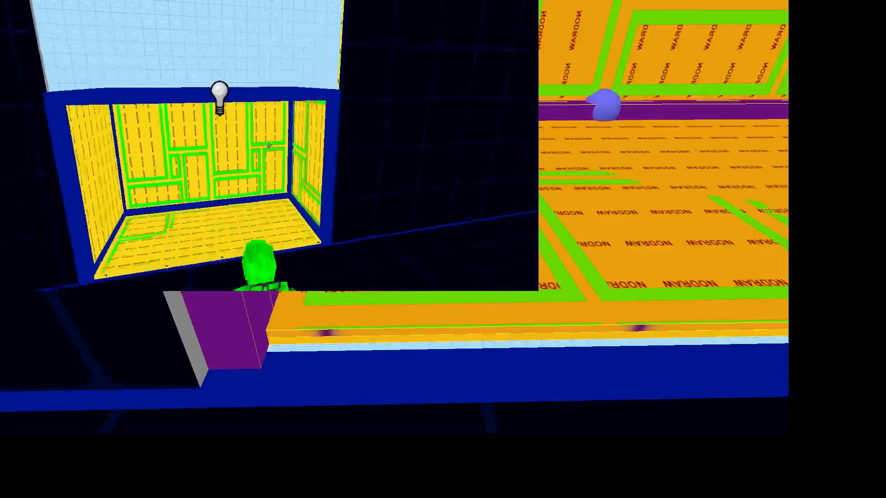
{"action": "key", "text": "d"}
{"action": "key", "text": "w"}
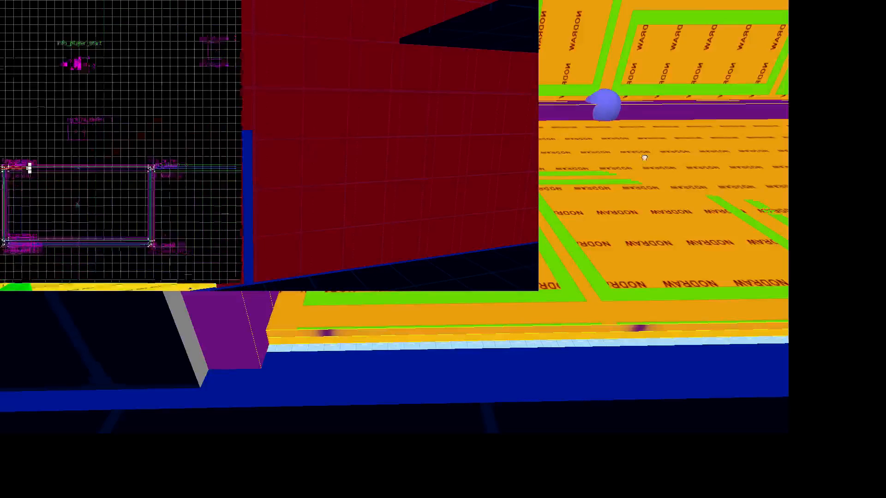
{"action": "scroll", "coordinate": [380, 251], "scroll_direction": "up", "scroll_amount": 5}
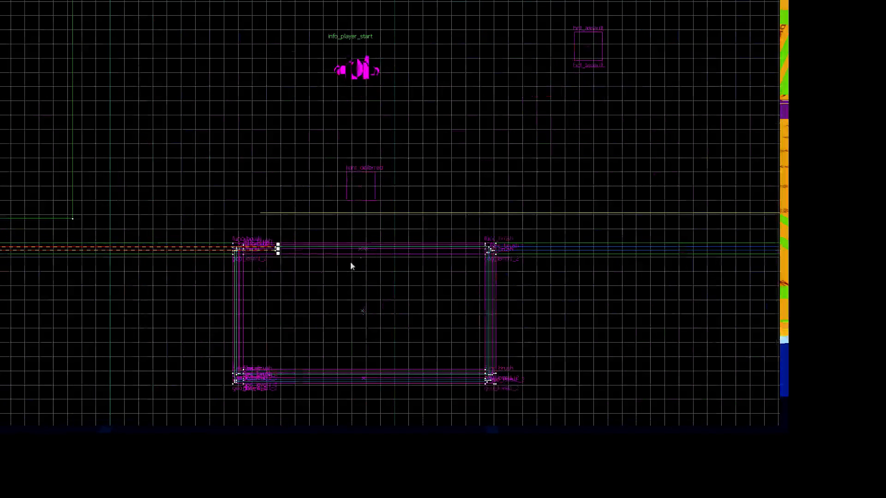
{"action": "left_click_drag", "start_coordinate": [304, 270], "coordinate": [510, 270]}
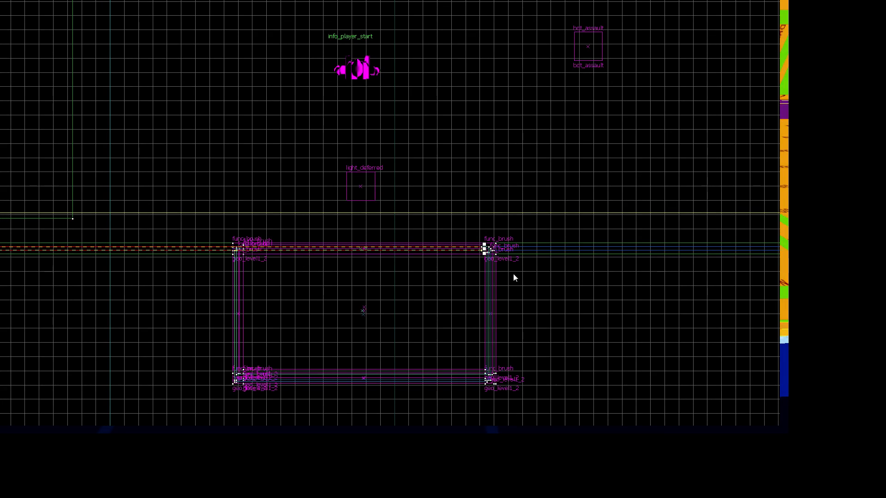
{"action": "scroll", "coordinate": [526, 269], "scroll_direction": "up", "scroll_amount": 5}
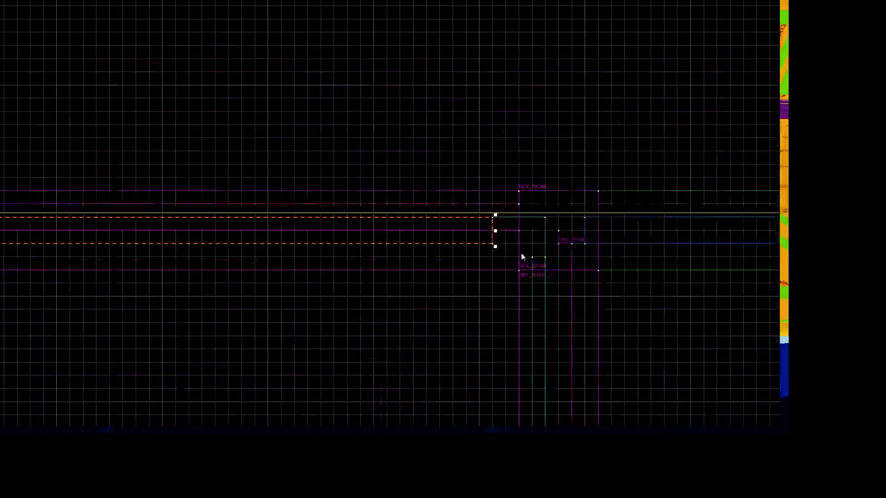
{"action": "left_click_drag", "start_coordinate": [528, 241], "coordinate": [541, 240]}
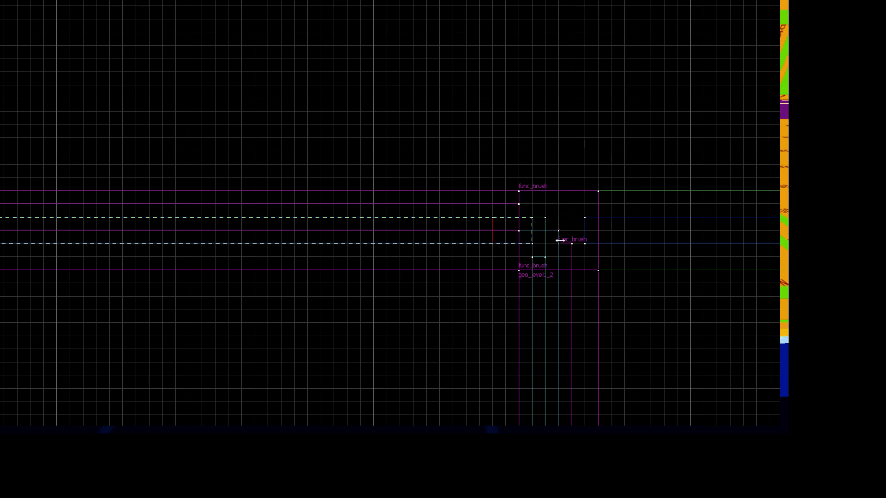
Step: Shorten the wall brush from its other end to the alcove's near frame post, making it 140 units wide
{"action": "scroll", "coordinate": [555, 241], "scroll_direction": "down", "scroll_amount": 5}
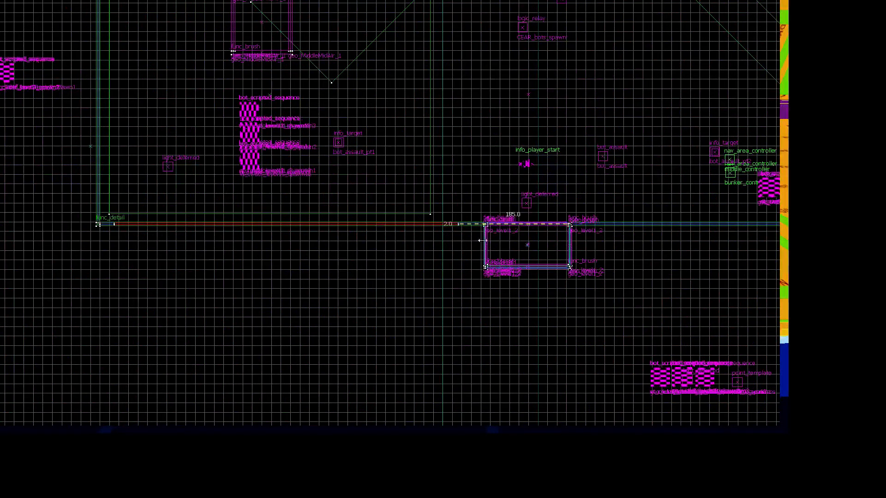
{"action": "scroll", "coordinate": [513, 243], "scroll_direction": "up", "scroll_amount": 6}
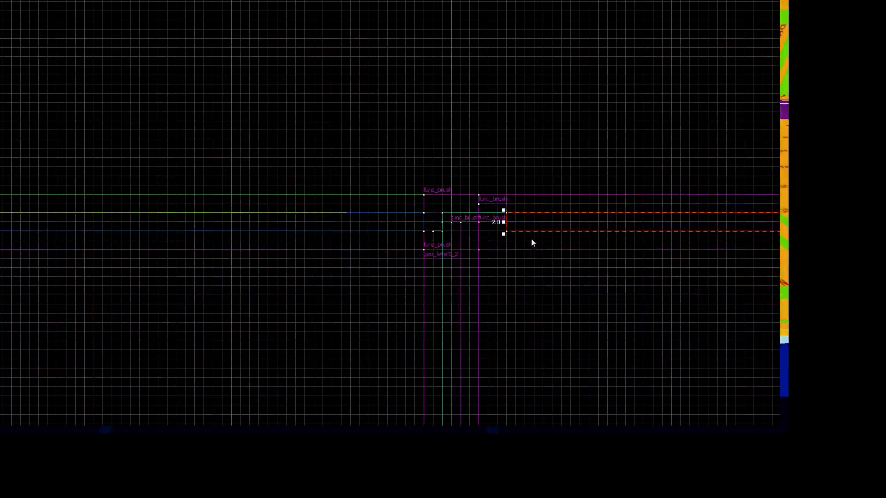
{"action": "left_click_drag", "start_coordinate": [504, 234], "coordinate": [472, 235]}
{"action": "scroll", "coordinate": [513, 251], "scroll_direction": "down", "scroll_amount": 7}
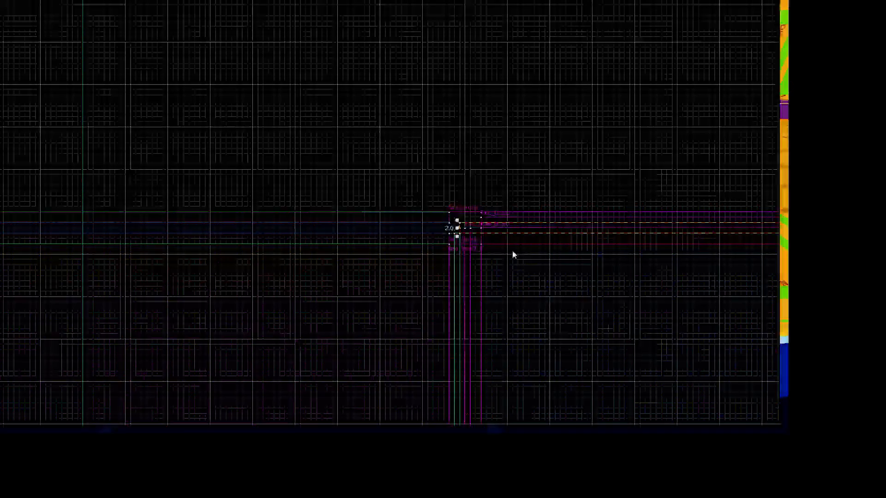
Step: Raise the bottom edge of the opening's wall brush to the top of the alcove frame, leaving the alcove open
{"action": "key", "text": "shift+z"}
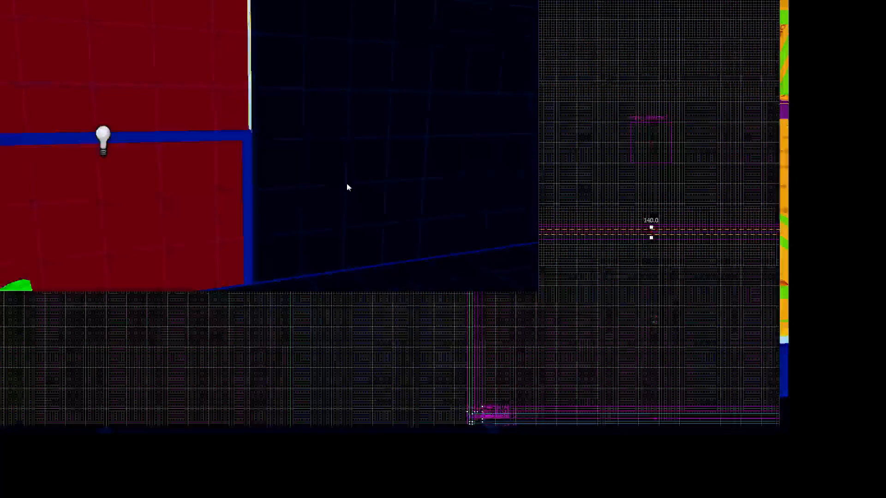
{"action": "key", "text": "z"}
{"action": "key", "text": "z"}
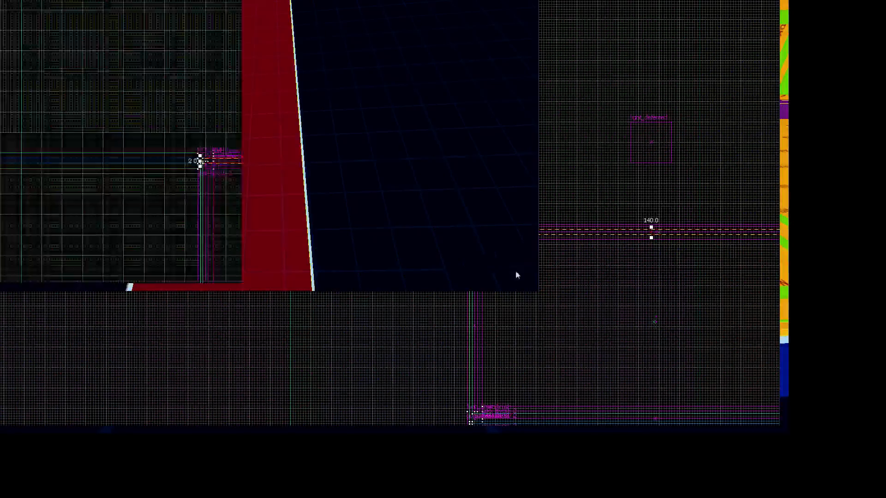
{"action": "key", "text": "z"}
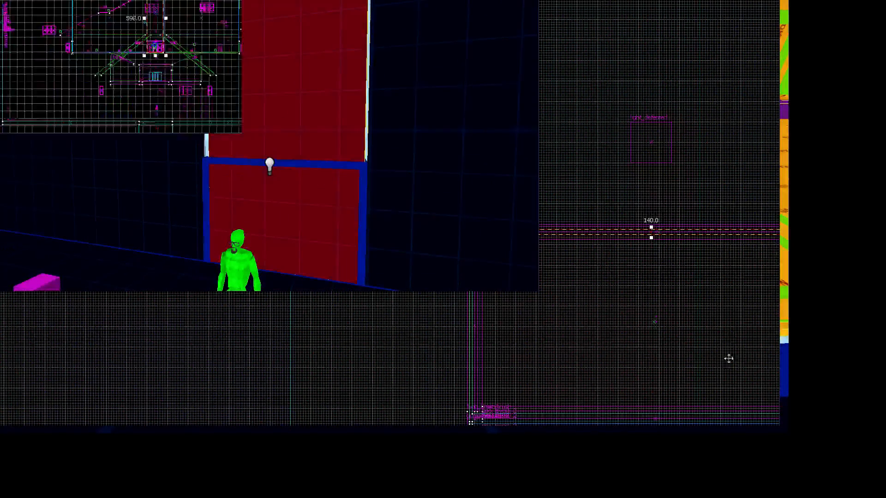
{"action": "left_click_drag", "start_coordinate": [723, 366], "coordinate": [719, 352]}
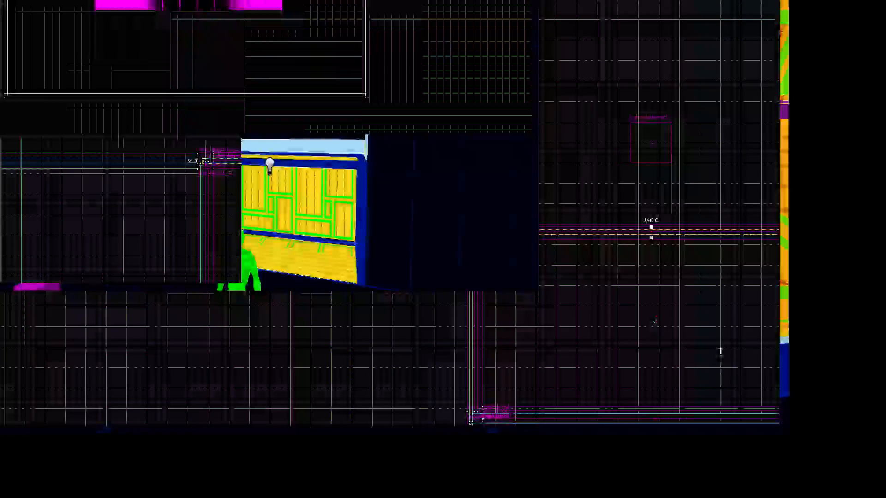
{"action": "key", "text": "z"}
{"action": "key", "text": "w"}
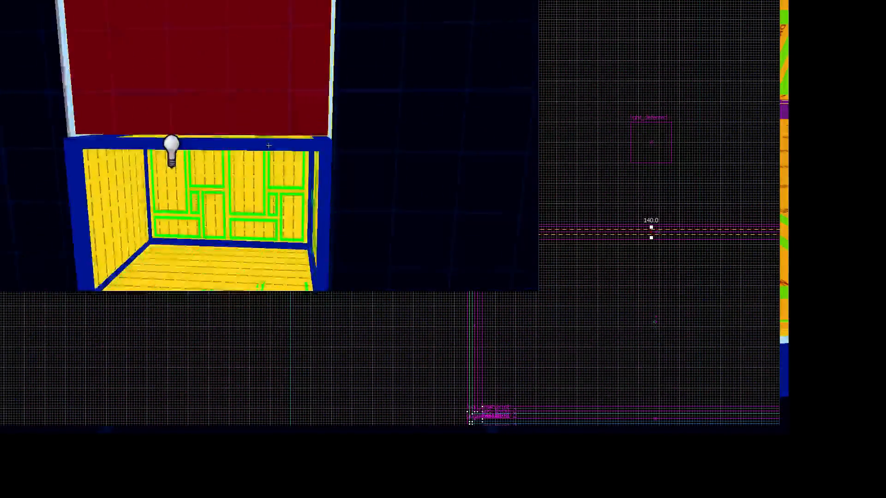
Step: Examine the seam between the raised wall brush, the alcove's top frame and the neighbouring wall edges
{"action": "key", "text": "z"}
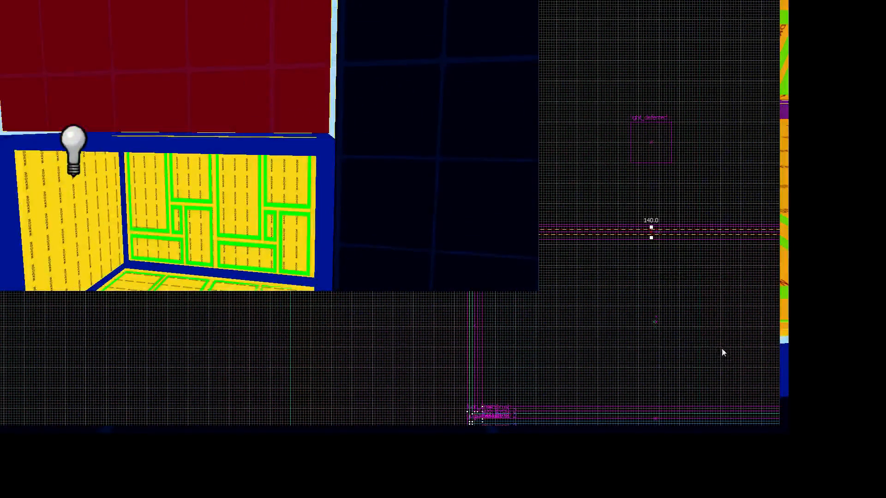
{"action": "key", "text": "z"}
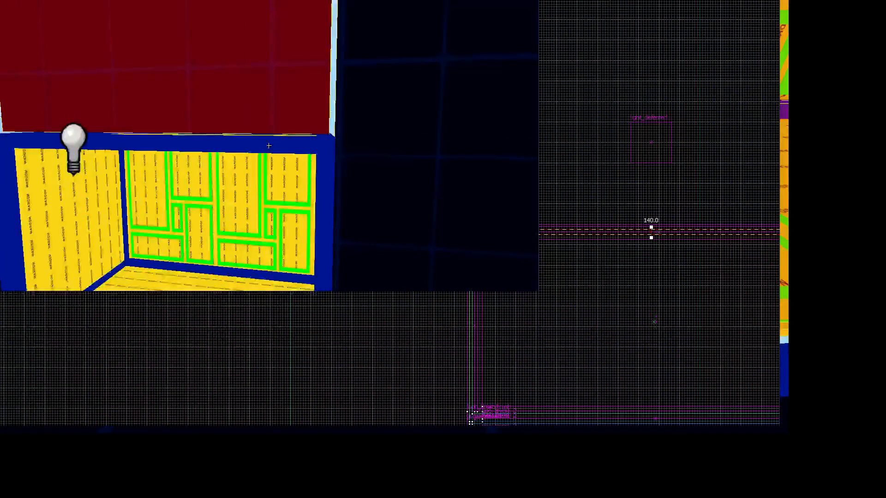
{"action": "key", "text": "w"}
{"action": "key", "text": "w"}
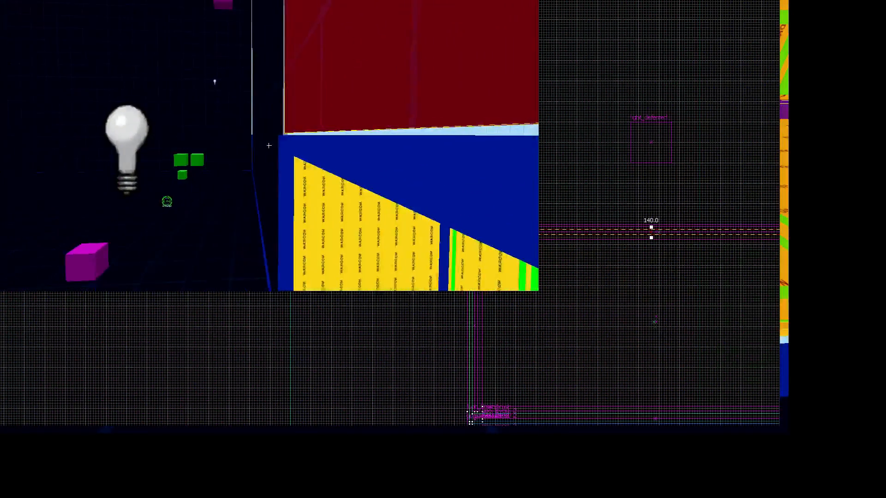
{"action": "key", "text": "w"}
{"action": "key", "text": "w"}
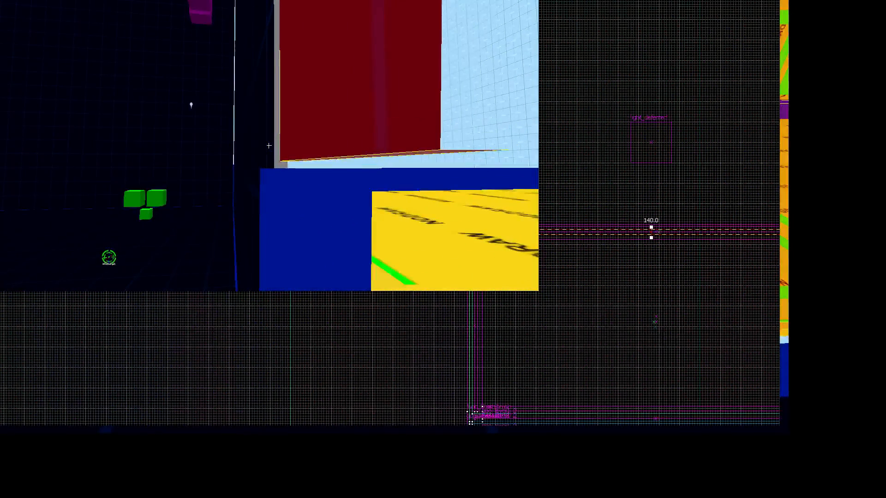
{"action": "key", "text": "w"}
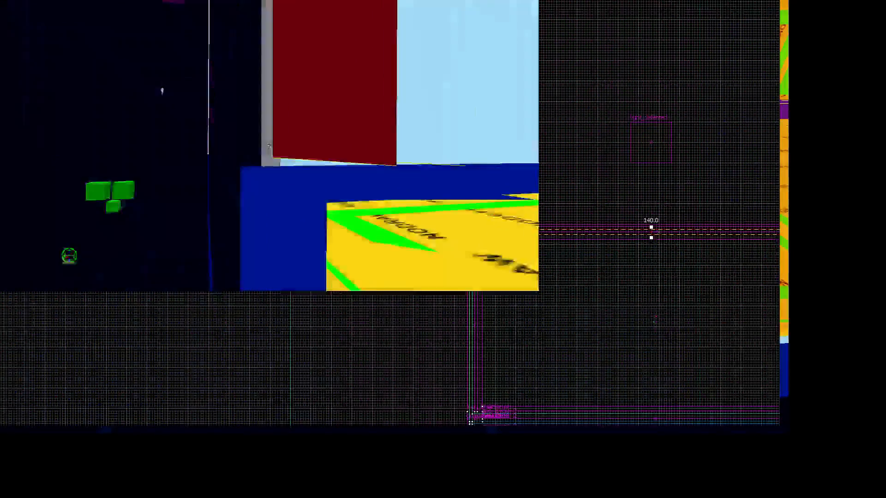
Step: Align the bottom edge of the upper wall brush with the top of the alcove frame
{"action": "key", "text": "z"}
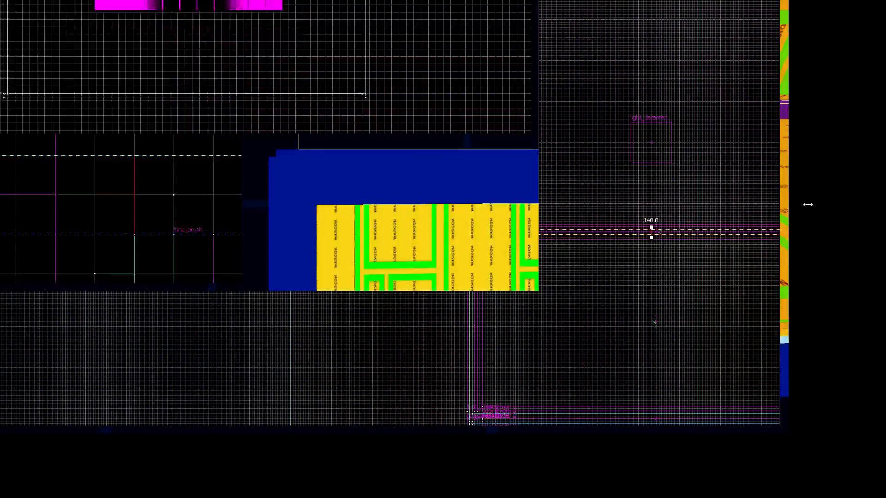
{"action": "key", "text": "z"}
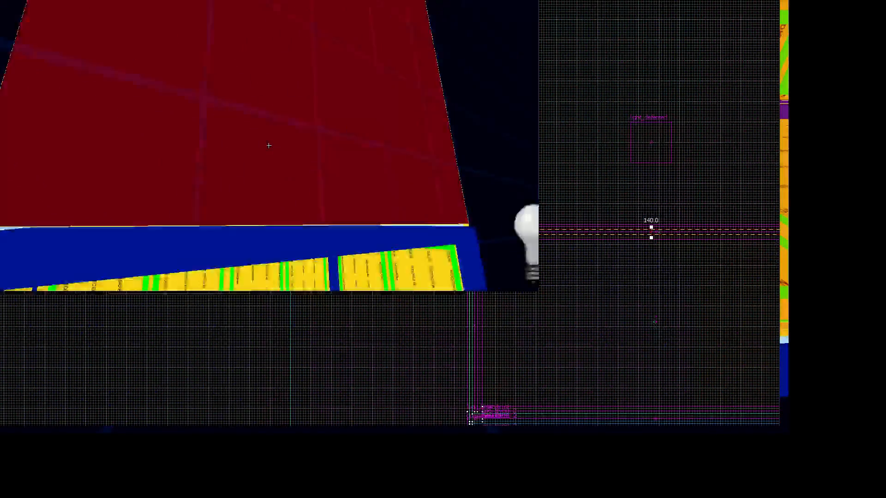
{"action": "key", "text": "z"}
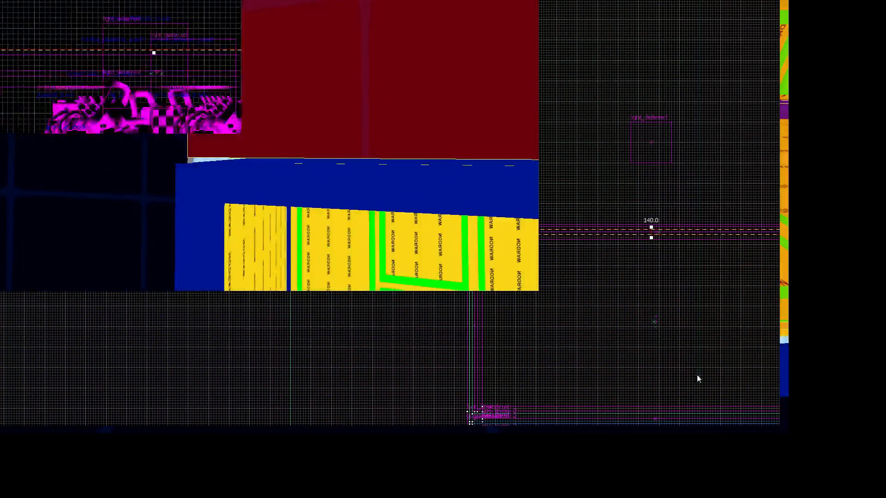
{"action": "key", "text": "shift+z"}
{"action": "scroll", "coordinate": [424, 221], "scroll_direction": "up", "scroll_amount": 8}
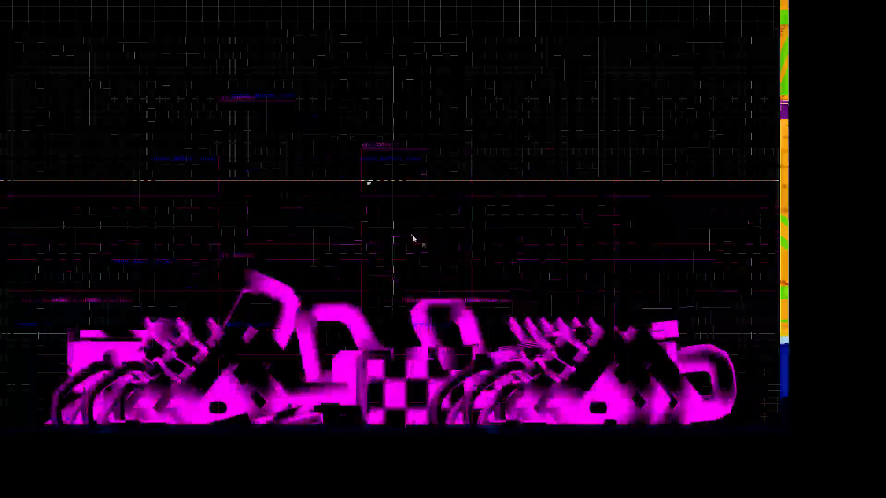
Step: Inspect the selected wall section up close, with the 3D view enlarged to show the whole arena
{"action": "scroll", "coordinate": [389, 212], "scroll_direction": "down", "scroll_amount": 8}
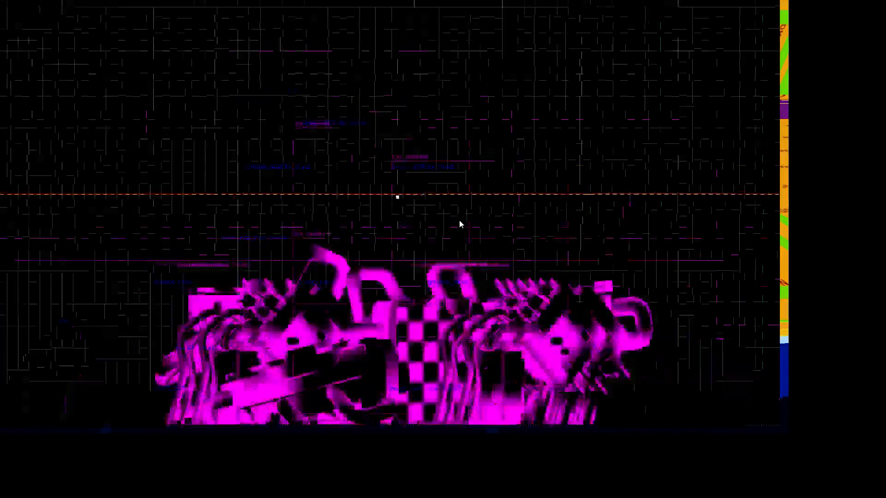
{"action": "key", "text": "shift+z"}
{"action": "key", "text": "z"}
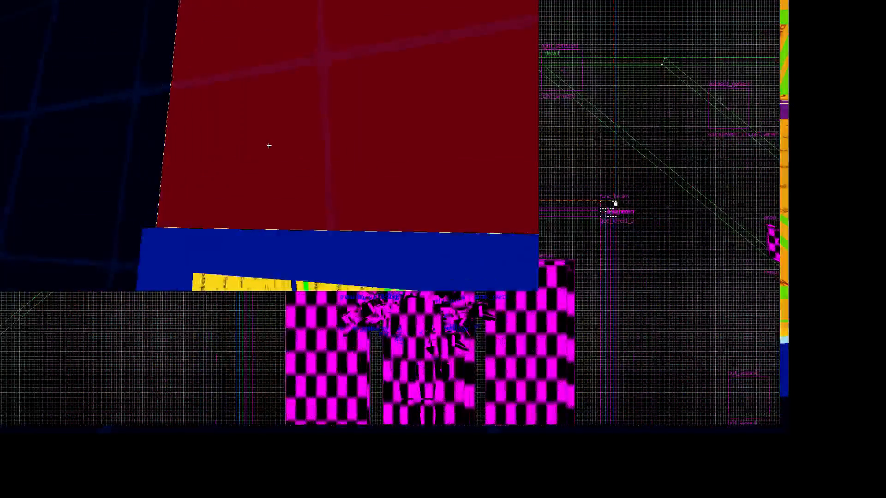
{"action": "key", "text": "z"}
{"action": "left_click", "coordinate": [374, 161]}
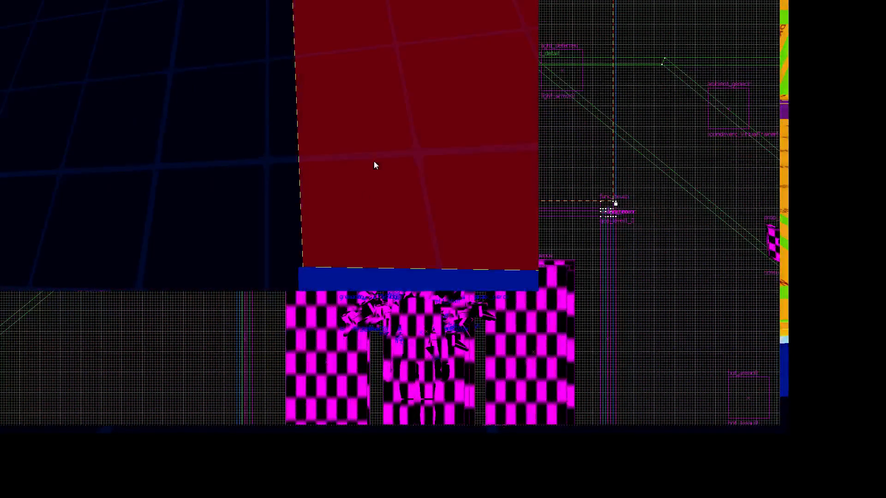
{"action": "key", "text": "z"}
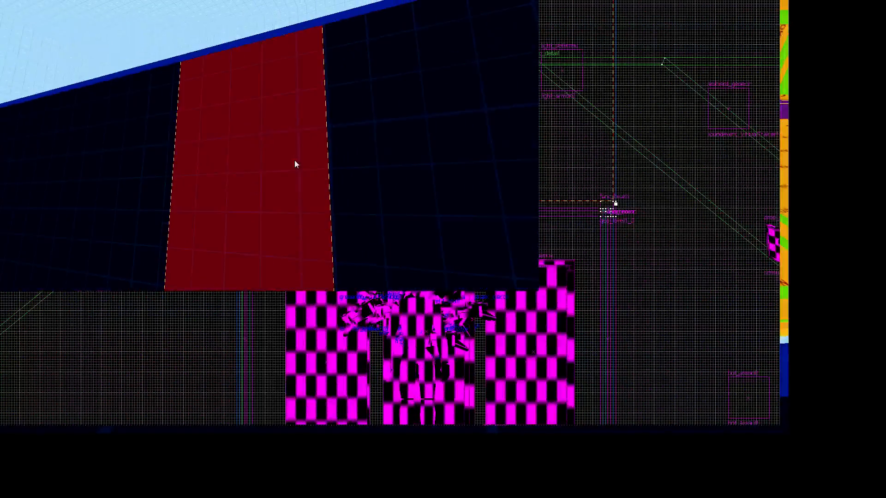
{"action": "key", "text": "shift+z"}
{"action": "key", "text": "s"}
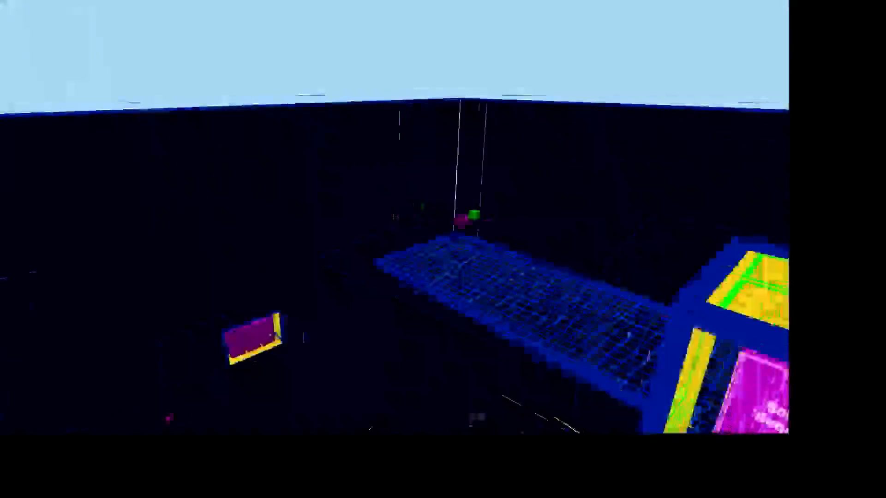
Step: Examine the arena's yellow-lined alcove, the doorway under the selected wall sections and the yellow-edged pit
{"action": "key", "text": "w"}
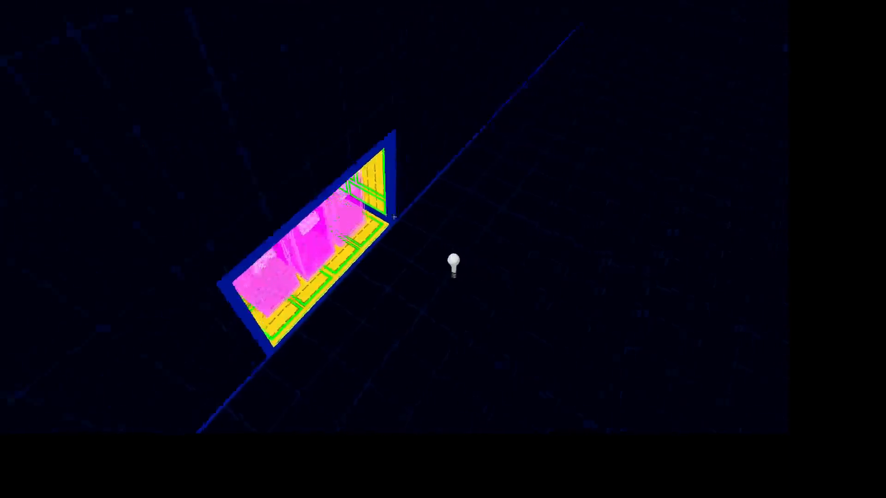
{"action": "key", "text": "w"}
{"action": "key", "text": "s"}
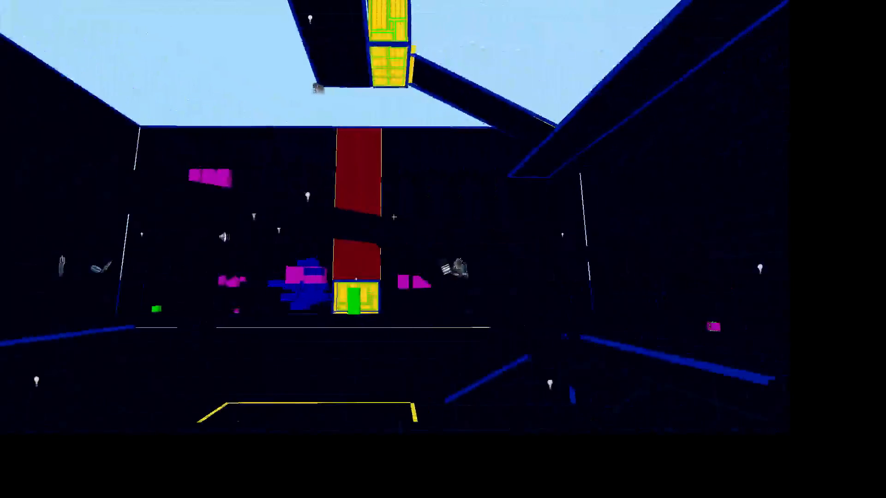
{"action": "key", "text": "z"}
{"action": "key", "text": "z"}
{"action": "key", "text": "a"}
{"action": "key", "text": "w"}
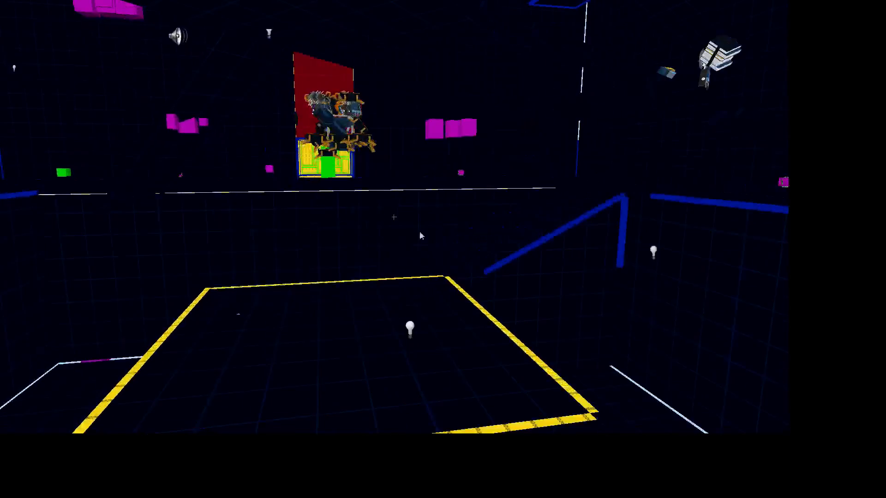
{"action": "key", "text": "z"}
{"action": "key", "text": "w"}
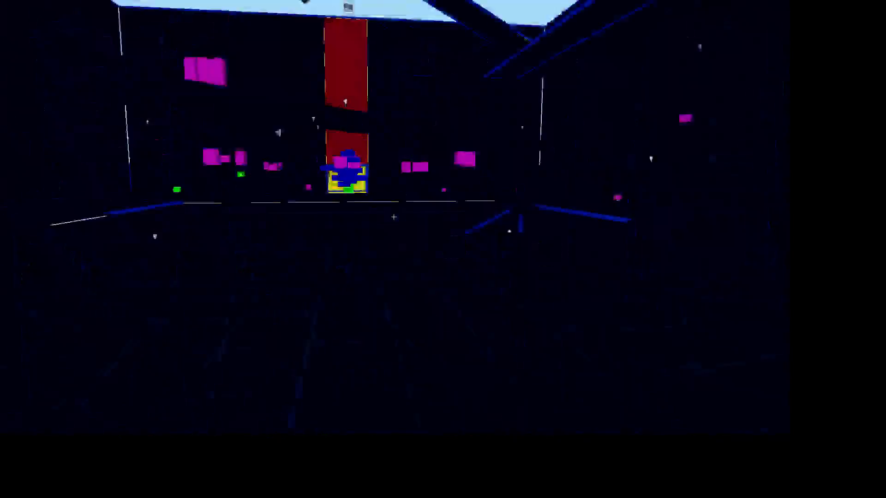
{"action": "key", "text": "s"}
{"action": "key", "text": "w"}
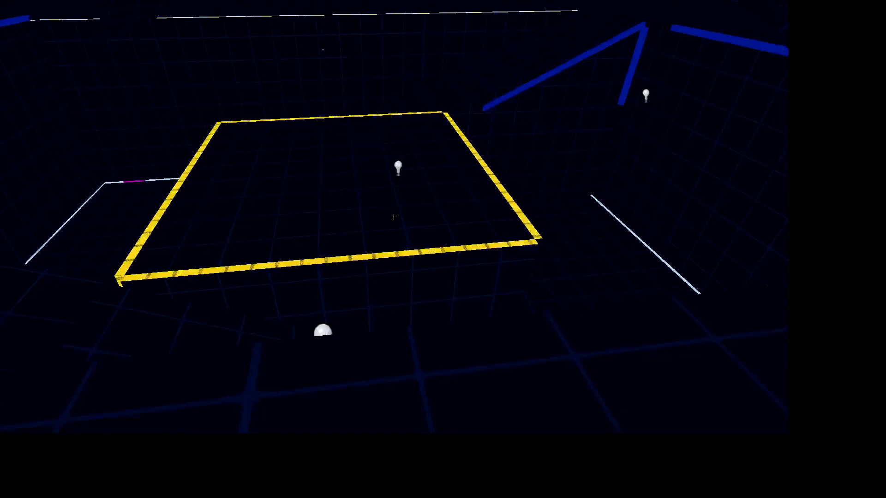
Step: Examine the open arena floor around the pit and the opening with the green humanoid figures
{"action": "key", "text": "z"}
{"action": "key", "text": "z"}
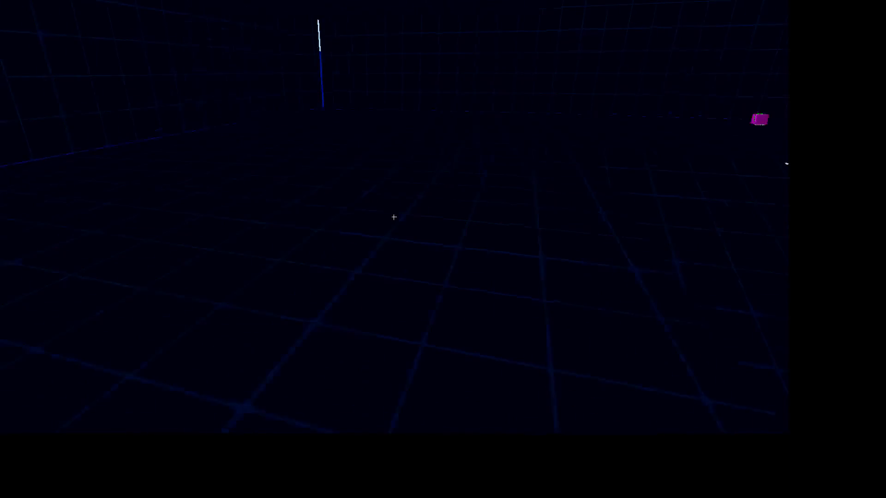
{"action": "key", "text": "a"}
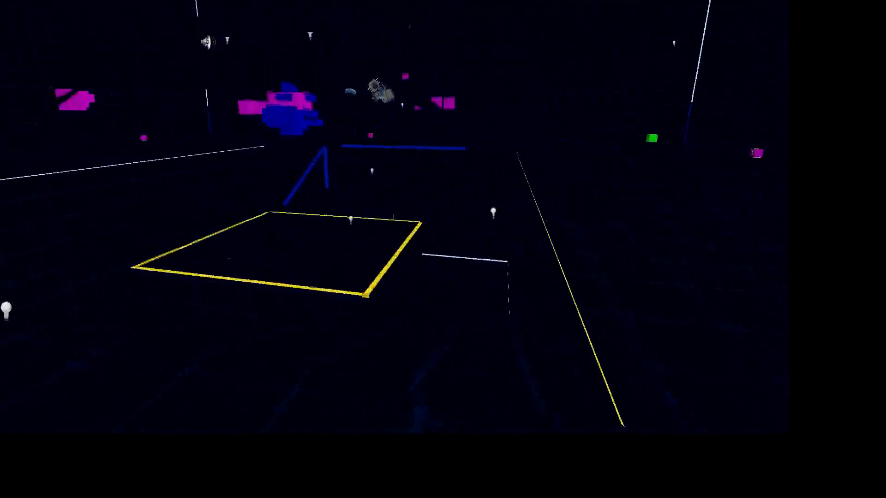
{"action": "key", "text": "w"}
{"action": "key", "text": "s"}
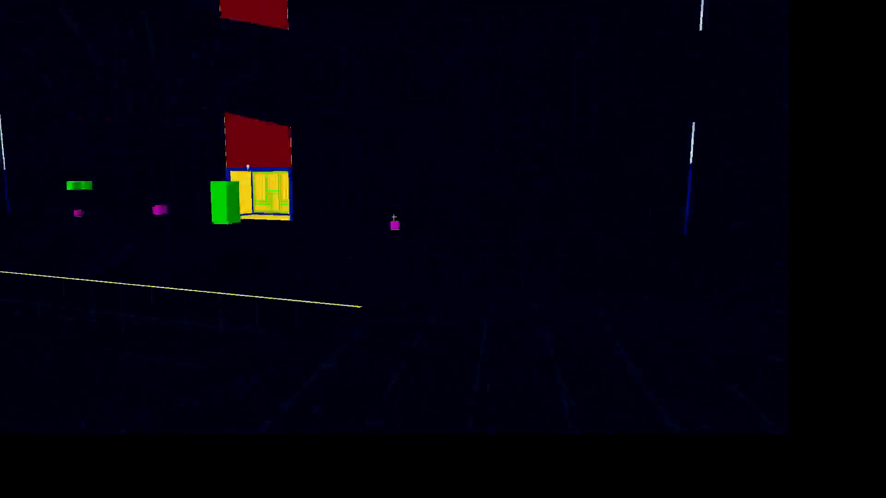
{"action": "key", "text": "w"}
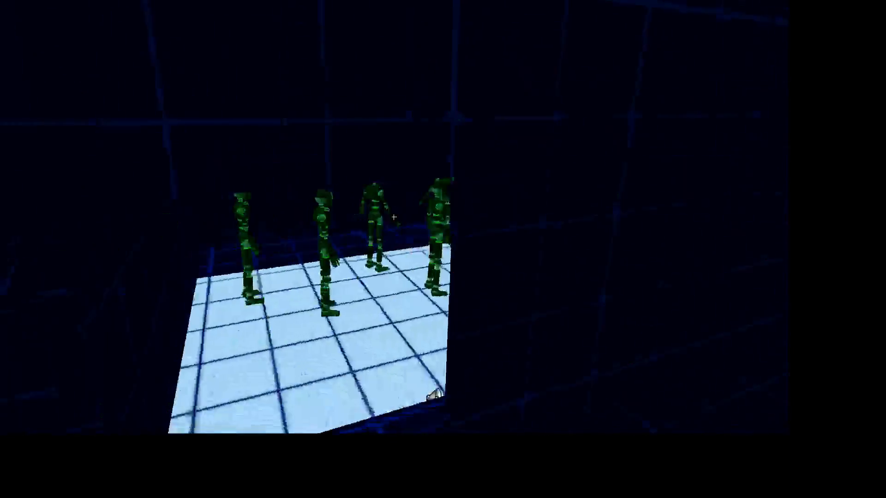
{"action": "key", "text": "a"}
{"action": "key", "text": "a"}
{"action": "key", "text": "w"}
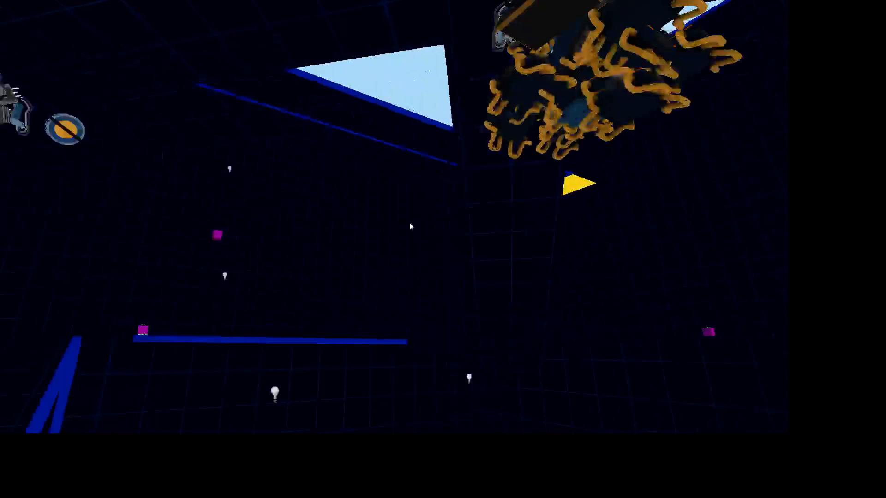
Step: Examine the overhead walkways and the magenta blocks in the wall alcove from across the arena
{"action": "key", "text": "w"}
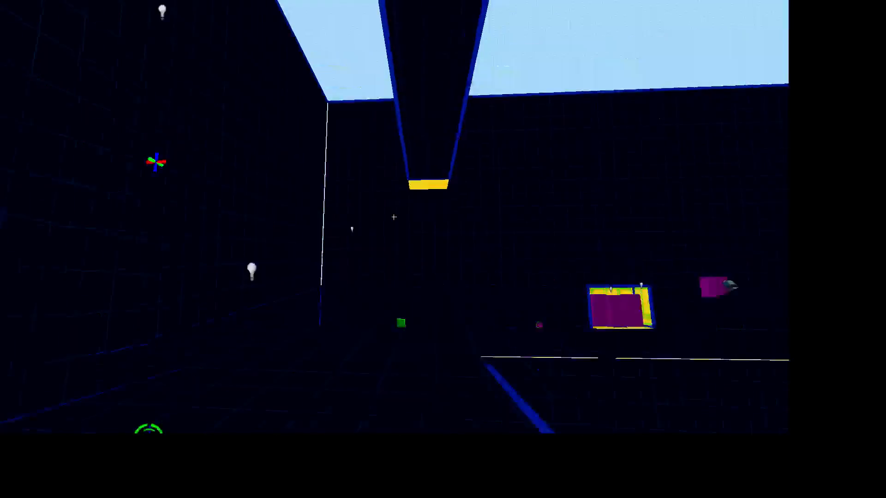
{"action": "key", "text": "w"}
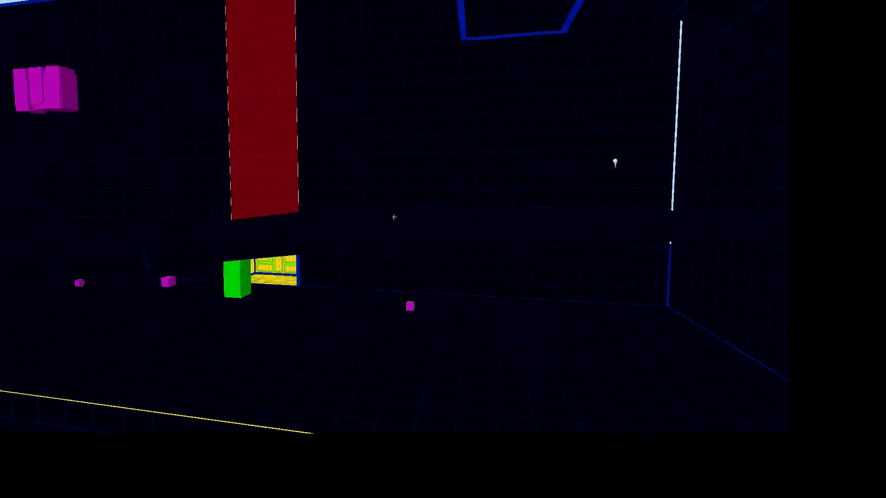
{"action": "key", "text": "w"}
{"action": "key", "text": "w"}
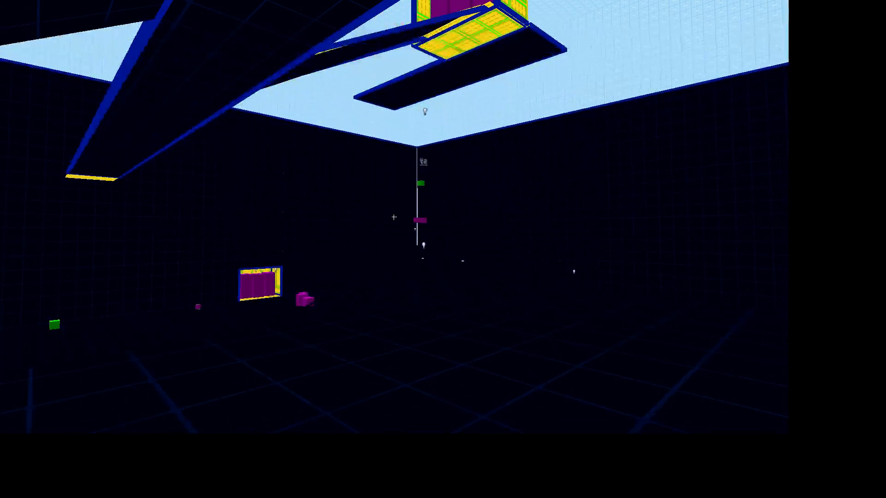
{"action": "key", "text": "z"}
{"action": "key", "text": "w"}
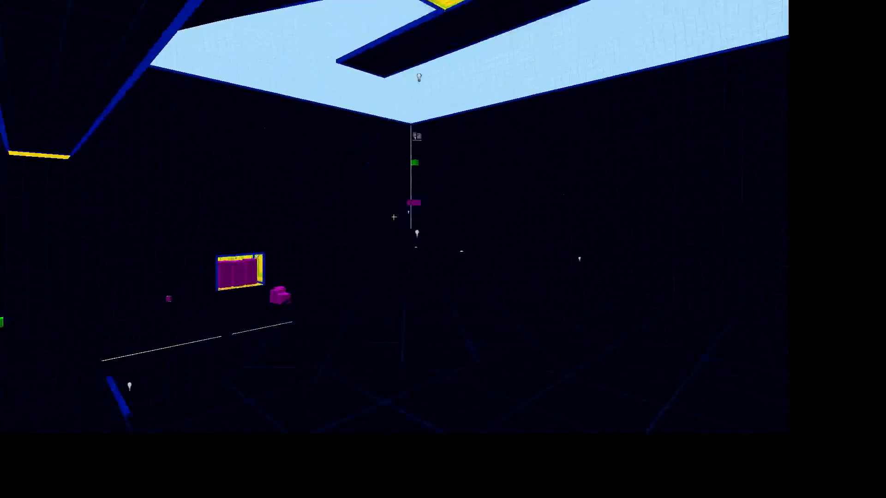
{"action": "key", "text": "w"}
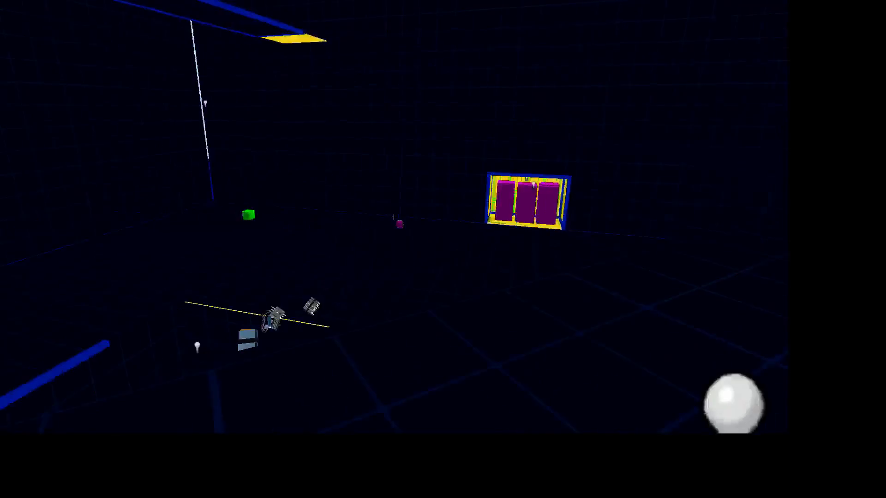
{"action": "key", "text": "w"}
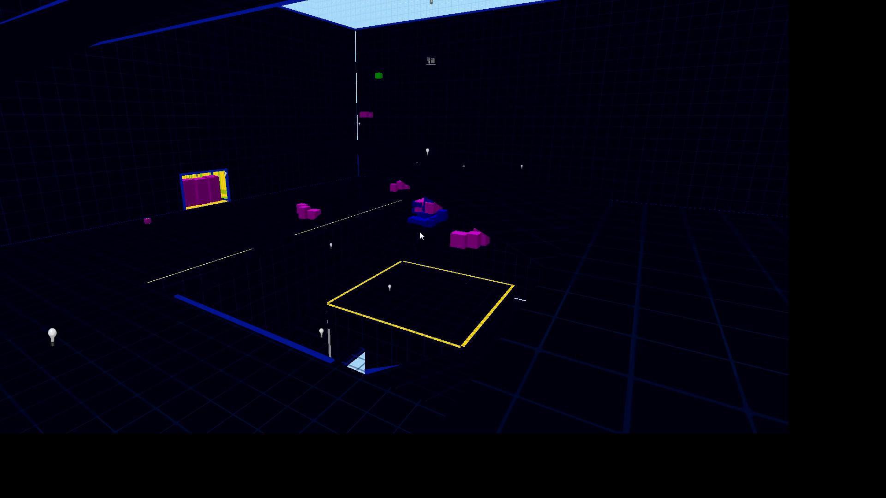
Step: Examine the arena's overall layout, its dark corner and the blue-edged drop beside the pit
{"action": "key", "text": "z"}
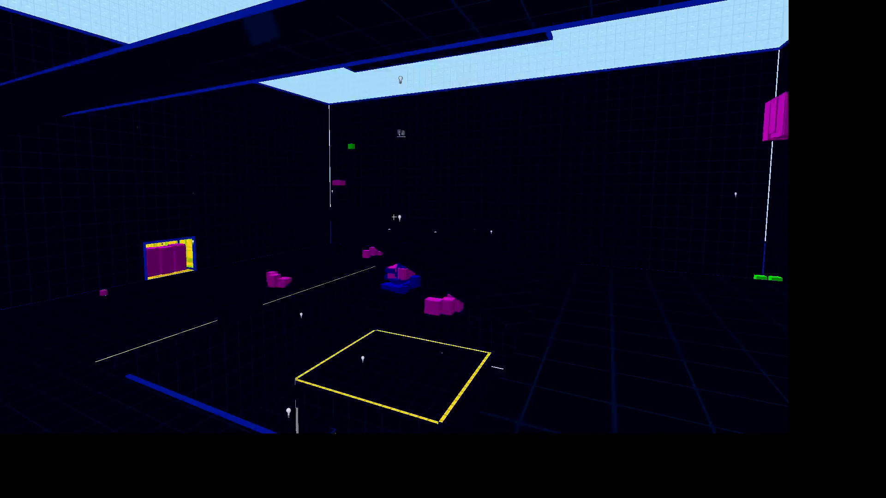
{"action": "key", "text": "z"}
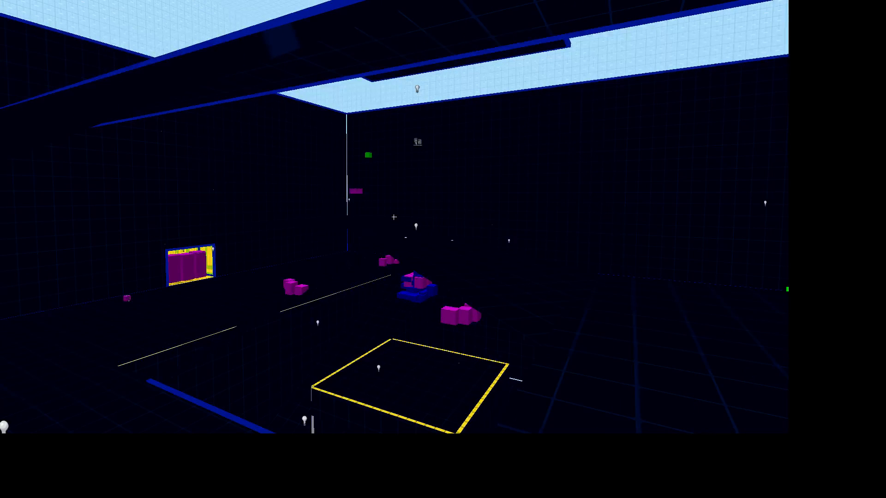
{"action": "key", "text": "w"}
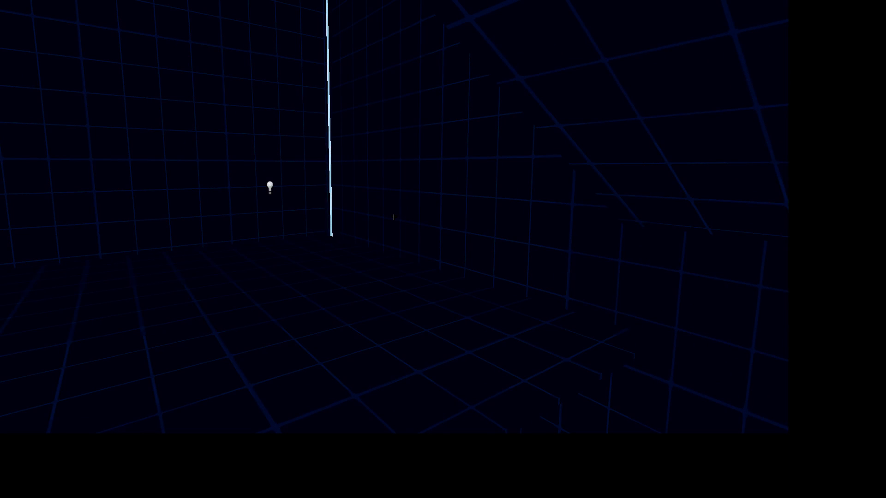
{"action": "key", "text": "s"}
{"action": "key", "text": "w"}
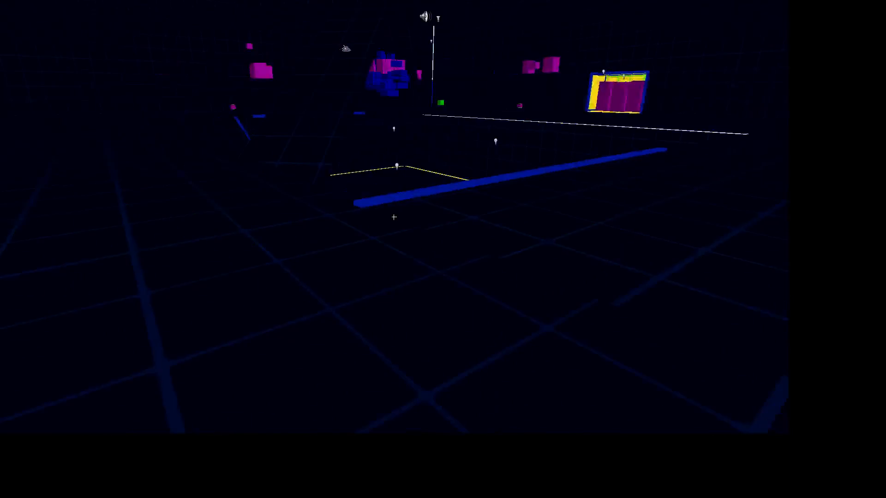
{"action": "right_click_drag", "start_coordinate": [388, 230], "coordinate": [393, 217]}
{"action": "key", "text": "w"}
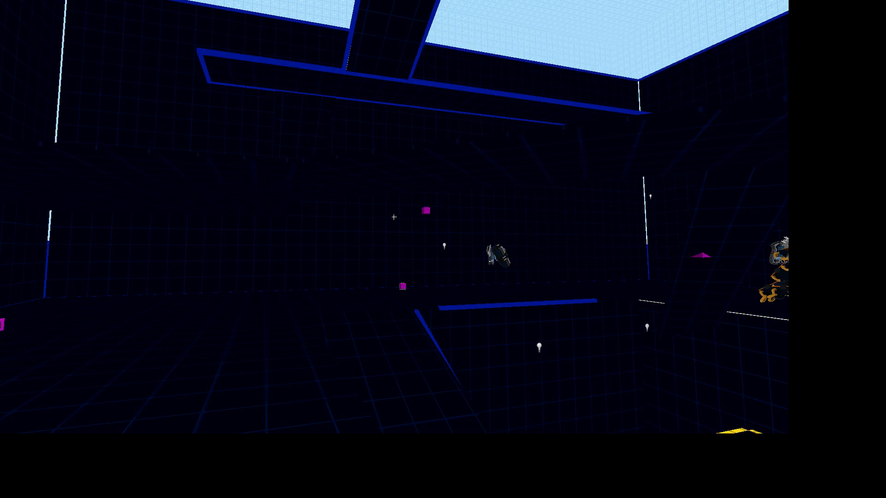
Step: Examine the creature models, light entities and pit edges along the arena's far walls
{"action": "key", "text": "z"}
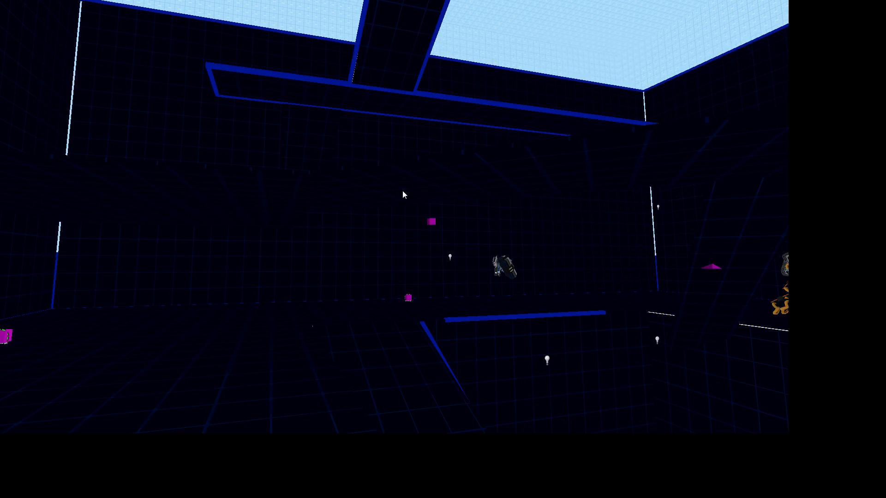
{"action": "key", "text": "z"}
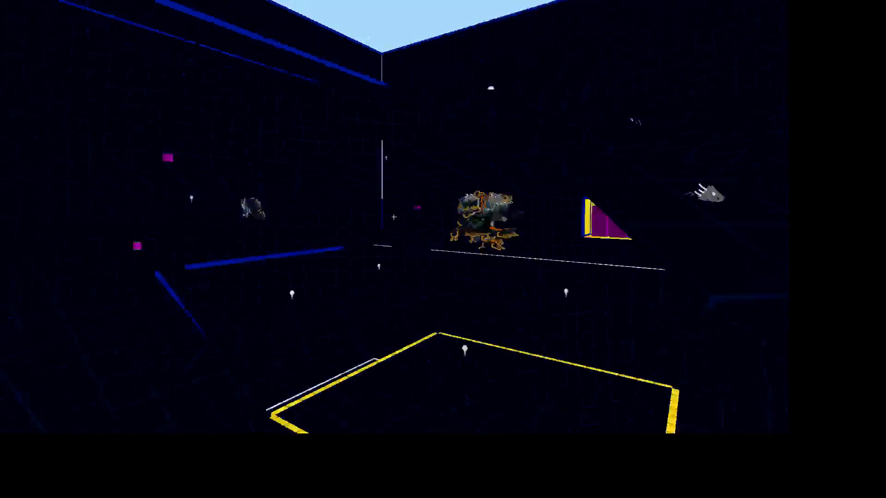
{"action": "key", "text": "s"}
{"action": "key", "text": "w"}
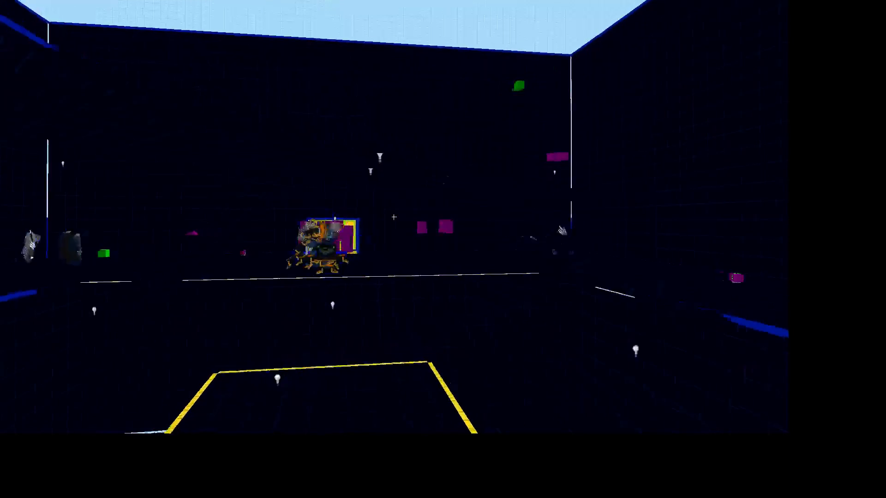
{"action": "key", "text": "z"}
{"action": "key", "text": "z"}
{"action": "key", "text": "s"}
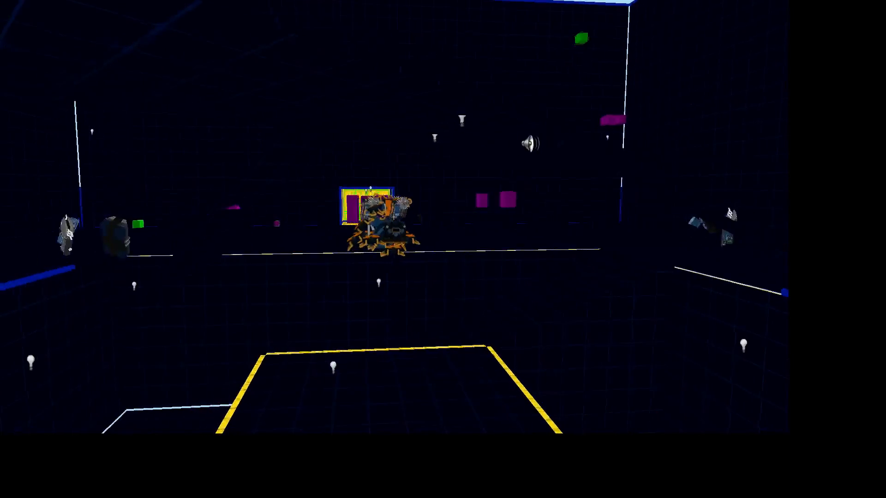
{"action": "key", "text": "w"}
{"action": "key", "text": "s"}
{"action": "key", "text": "d"}
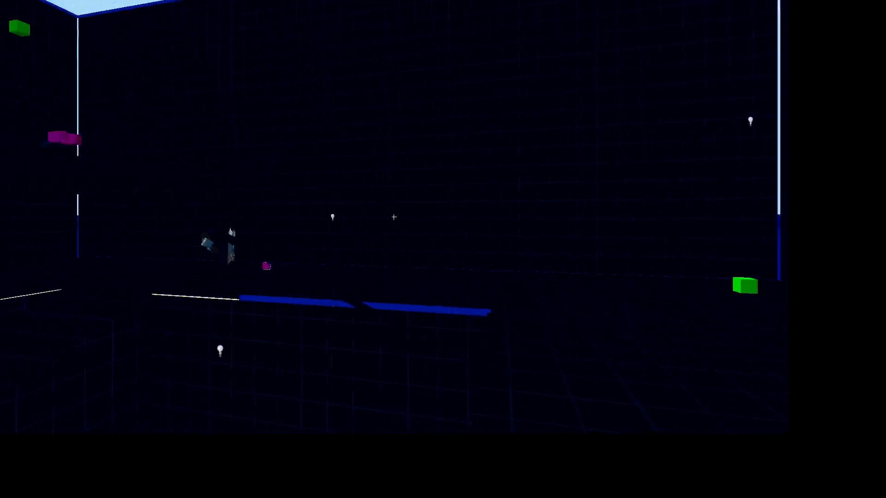
{"action": "key", "text": "d"}
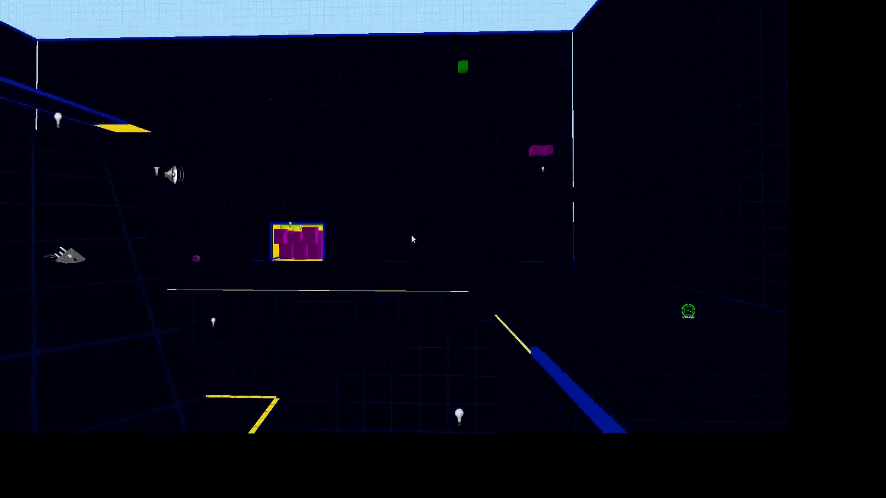
Step: Inspect the wall alcove with the row of magenta blocks at close range
{"action": "key", "text": "d"}
{"action": "key", "text": "z"}
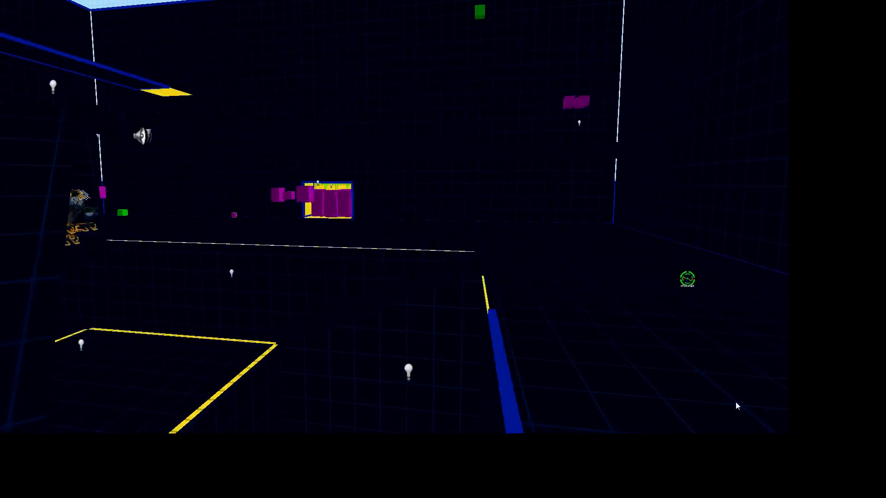
{"action": "key", "text": "z"}
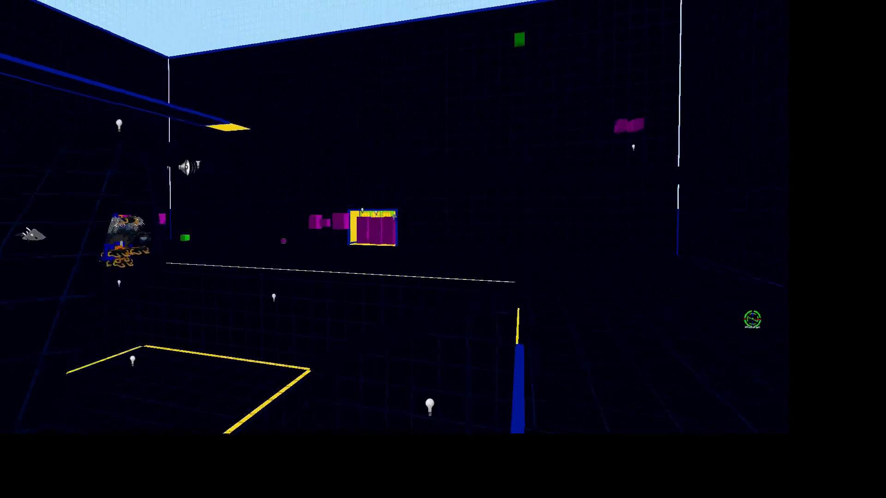
{"action": "key", "text": "w"}
{"action": "key", "text": "w"}
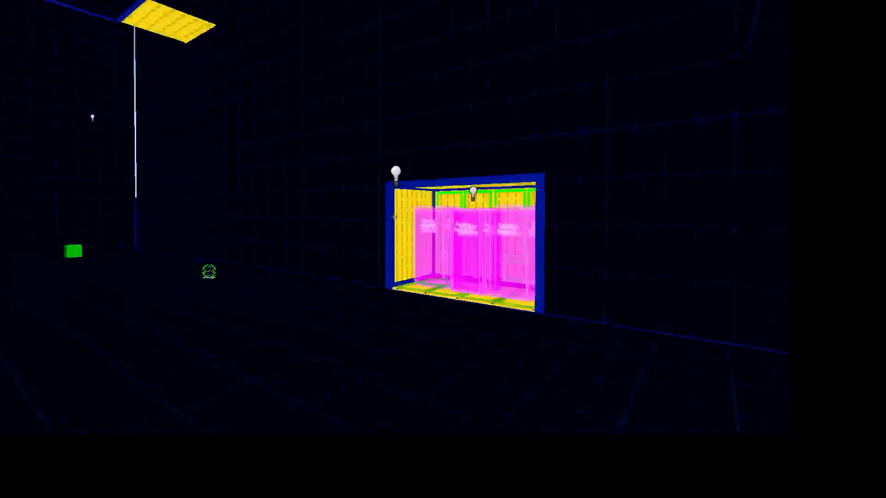
Step: Delete the dark underside panel and the long outer edge beam of the overhead walkway attached to the yellow booth
{"action": "key", "text": "s"}
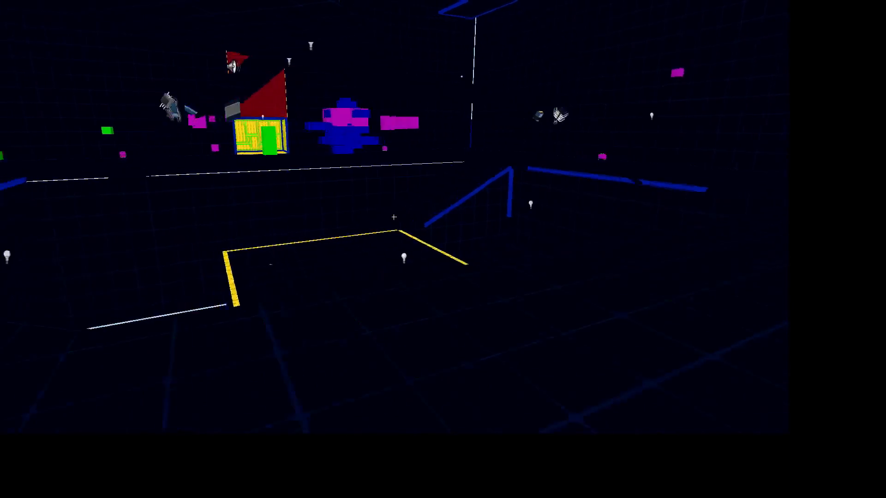
{"action": "key", "text": "s"}
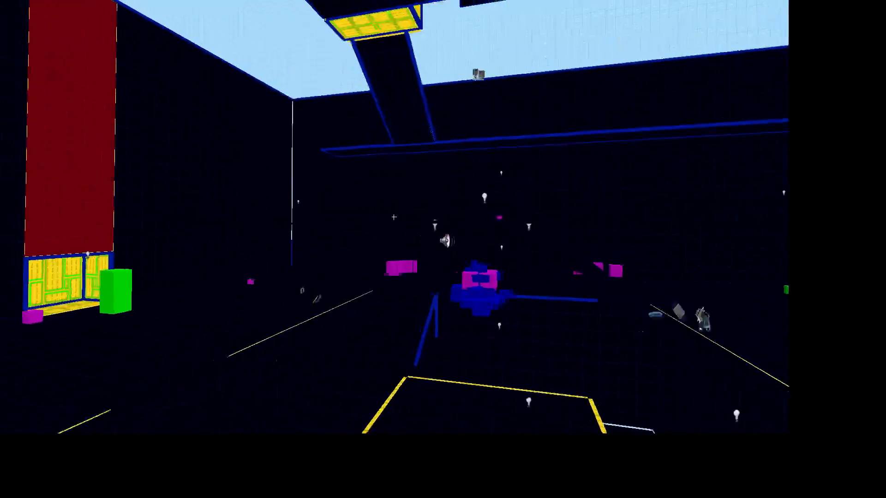
{"action": "key", "text": "w"}
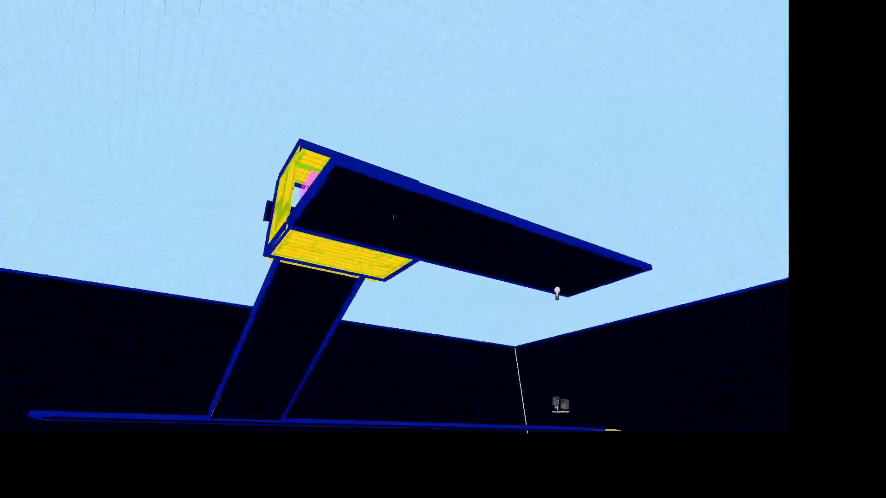
{"action": "key", "text": "z"}
{"action": "left_click", "coordinate": [419, 232]}
{"action": "key", "text": "Delete"}
{"action": "key", "text": "Delete"}
{"action": "left_click", "coordinate": [439, 209]}
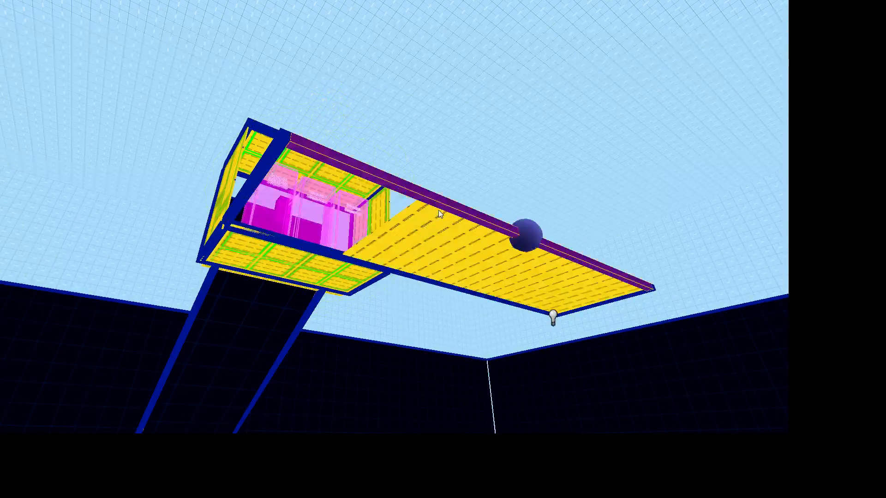
{"action": "key", "text": "Delete"}
Step: Delete the overhead walkway's yellow panels and its remaining blue edge beams beside the booth
{"action": "left_click", "coordinate": [438, 239]}
{"action": "key", "text": "Delete"}
{"action": "left_click", "coordinate": [457, 246]}
{"action": "left_click", "coordinate": [493, 275]}
{"action": "key", "text": "Delete"}
{"action": "left_click", "coordinate": [583, 299]}
{"action": "key", "text": "Delete"}
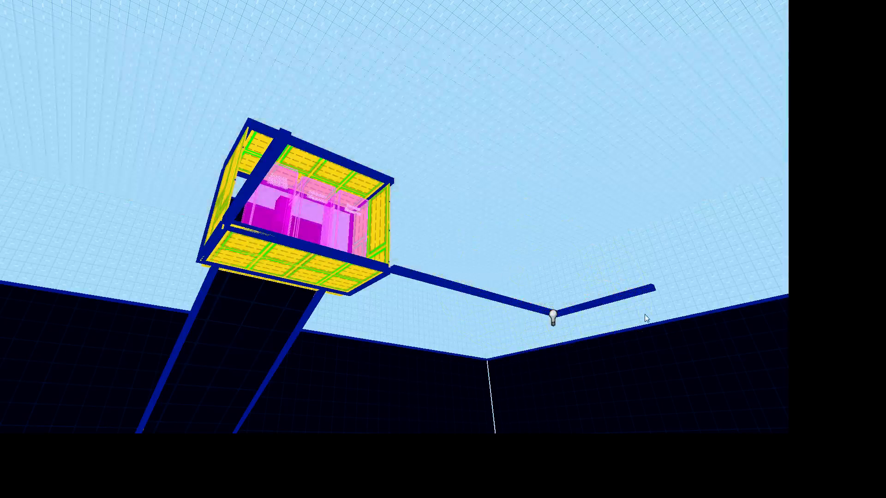
{"action": "left_click", "coordinate": [656, 308]}
{"action": "key", "text": "Delete"}
{"action": "left_click", "coordinate": [461, 286]}
{"action": "key", "text": "Delete"}
Step: Delete the overhead booth's front lower beam and its yellow floor panels
{"action": "left_click", "coordinate": [389, 277]}
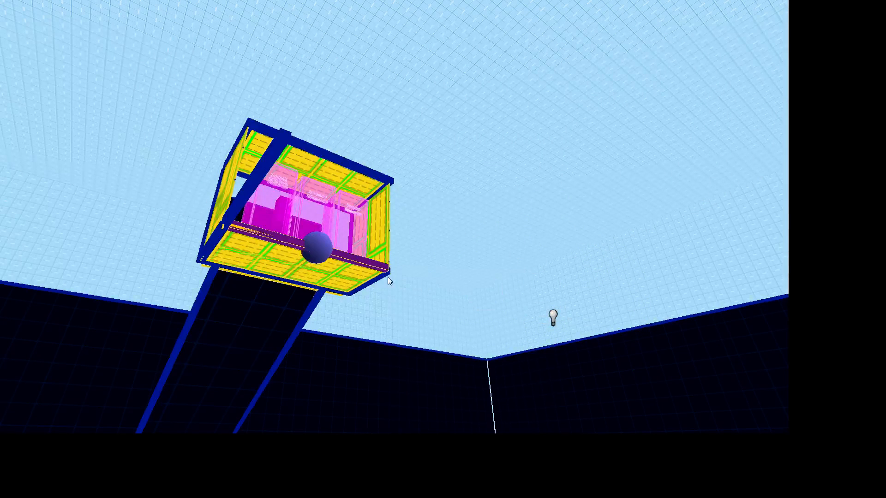
{"action": "key", "text": "Delete"}
{"action": "left_click", "coordinate": [345, 284]}
{"action": "key", "text": "Delete"}
{"action": "left_click", "coordinate": [343, 285]}
{"action": "key", "text": "Delete"}
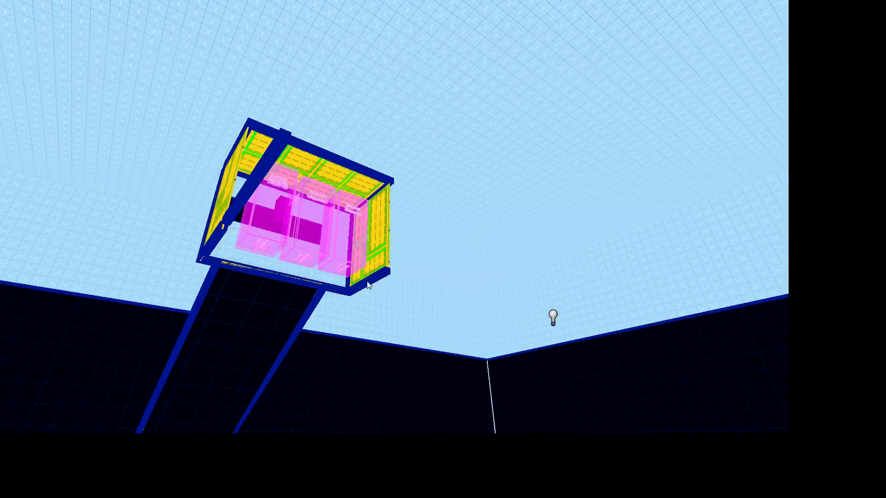
Step: Delete the yellow side wall of the booth on the side where the walkway was attached
{"action": "left_click", "coordinate": [408, 232]}
{"action": "key", "text": "Delete"}
{"action": "left_click", "coordinate": [401, 218]}
{"action": "key", "text": "Delete"}
Step: Delete the booth's ceiling panels, the yellow layer of its other side wall, and its upper and front frame beams
{"action": "left_click", "coordinate": [395, 202]}
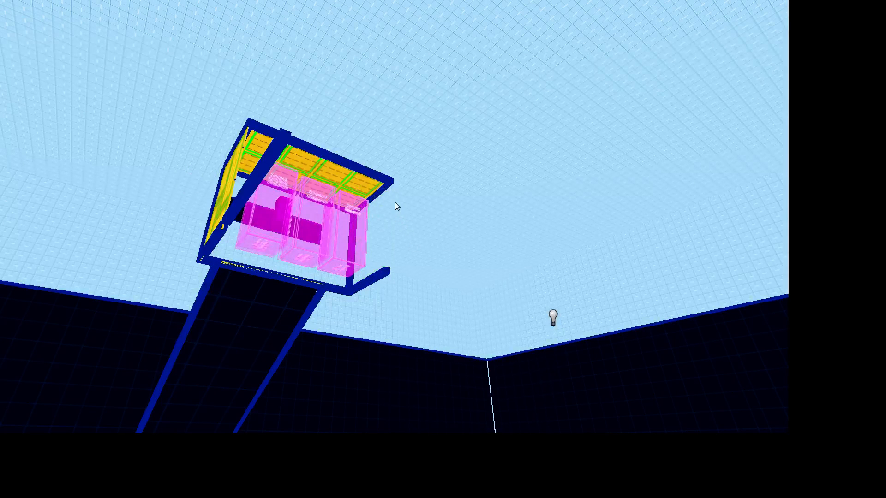
{"action": "key", "text": "Delete"}
{"action": "left_click", "coordinate": [348, 169]}
{"action": "key", "text": "Delete"}
{"action": "left_click", "coordinate": [279, 167]}
{"action": "key", "text": "Delete"}
{"action": "left_click", "coordinate": [339, 175]}
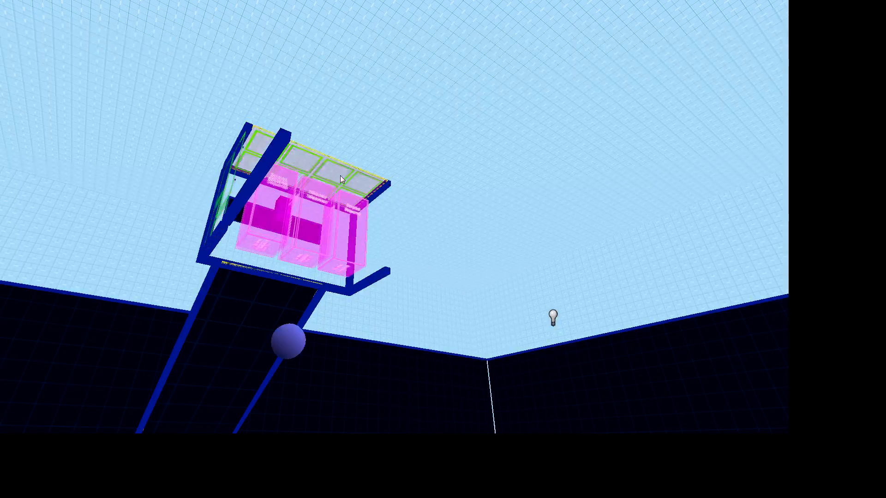
{"action": "key", "text": "Delete"}
{"action": "left_click", "coordinate": [310, 166]}
{"action": "key", "text": "Delete"}
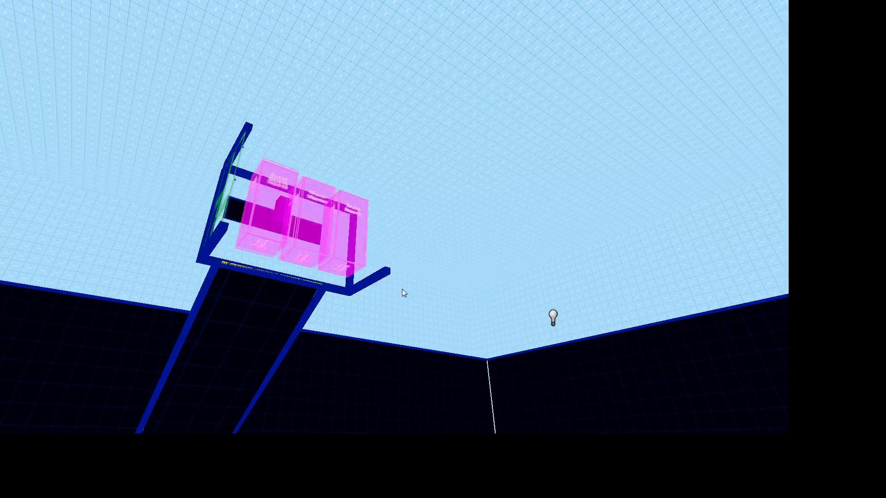
Step: Delete the booth's green-striped wall and the frame beams around it, keeping the magenta scripted sequence blocks
{"action": "left_click", "coordinate": [376, 276]}
{"action": "key", "text": "Delete"}
{"action": "right_click_drag", "start_coordinate": [364, 254], "coordinate": [431, 225]}
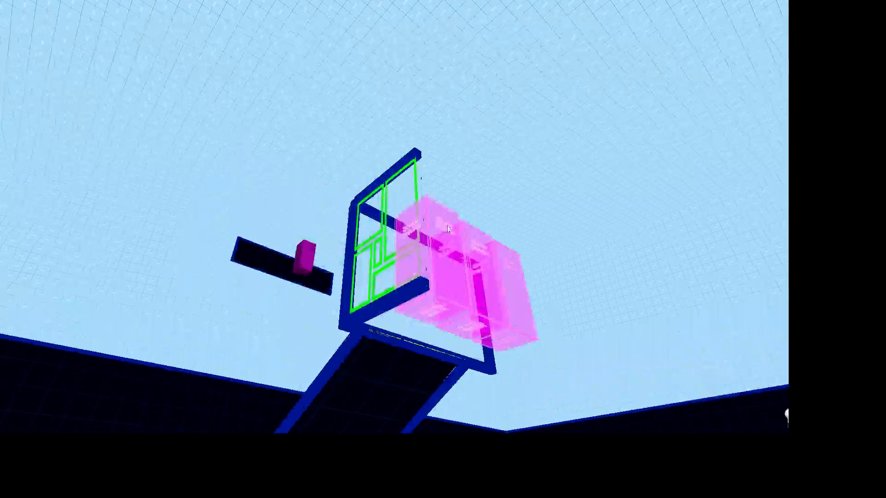
{"action": "left_click", "coordinate": [430, 224]}
{"action": "key", "text": "Delete"}
{"action": "left_click", "coordinate": [396, 171]}
{"action": "key", "text": "Delete"}
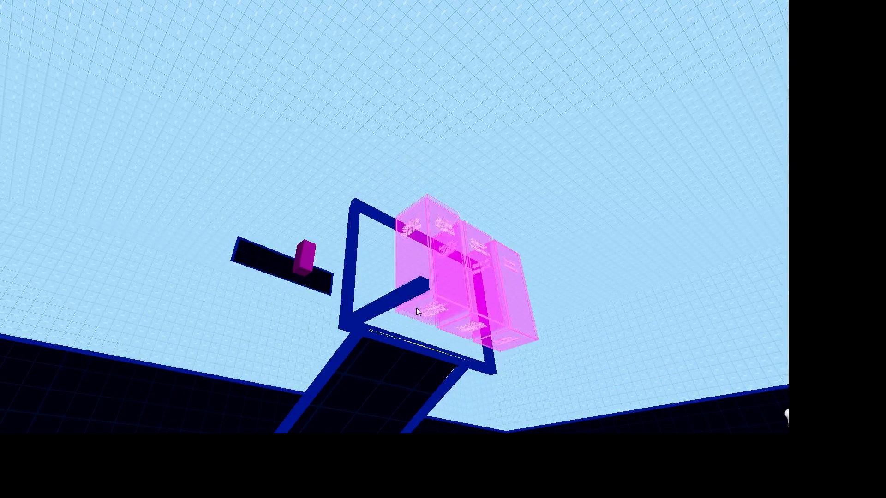
{"action": "left_click", "coordinate": [406, 295]}
{"action": "key", "text": "Delete"}
{"action": "left_click", "coordinate": [355, 264]}
{"action": "key", "text": "Delete"}
Step: Delete the leftover frame beam and the vertical post around the scripted sequence blocks
{"action": "right_click_drag", "start_coordinate": [393, 236], "coordinate": [394, 217]}
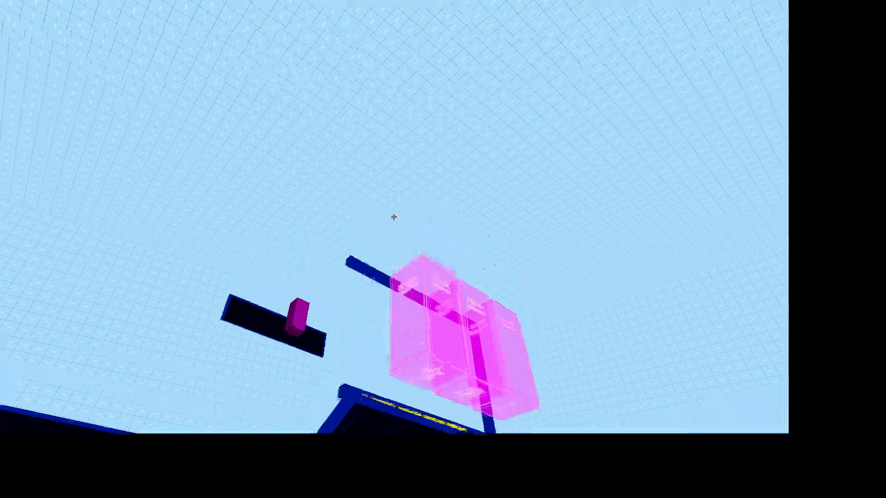
{"action": "scroll", "coordinate": [393, 217], "scroll_direction": "up", "scroll_amount": 5}
{"action": "left_click", "coordinate": [312, 232]}
{"action": "key", "text": "Delete"}
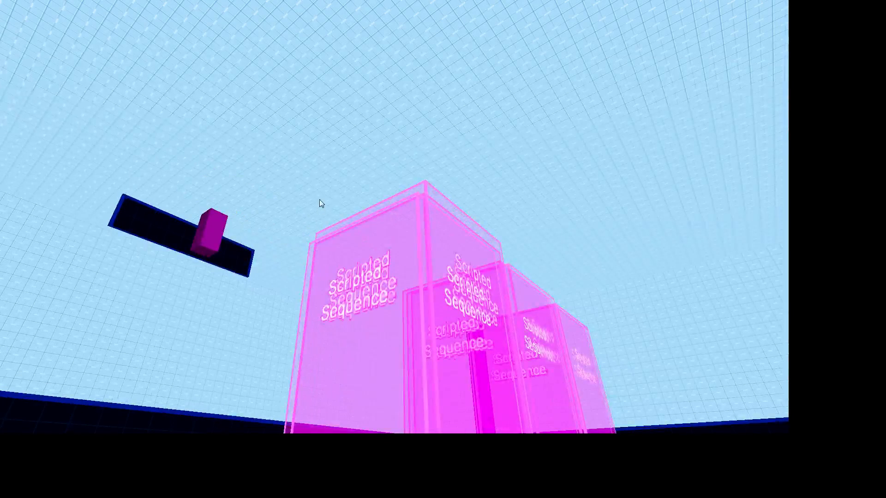
{"action": "right_click_drag", "start_coordinate": [319, 199], "coordinate": [444, 184]}
{"action": "left_click", "coordinate": [410, 173]}
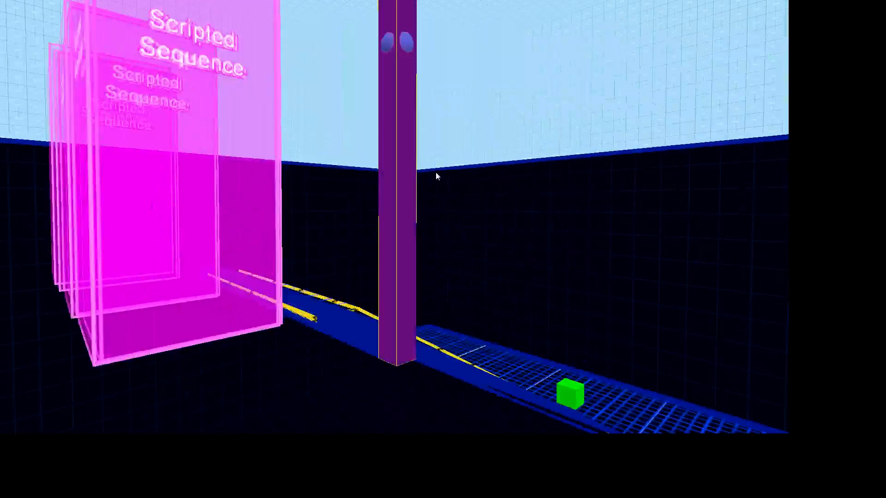
{"action": "key", "text": "Delete"}
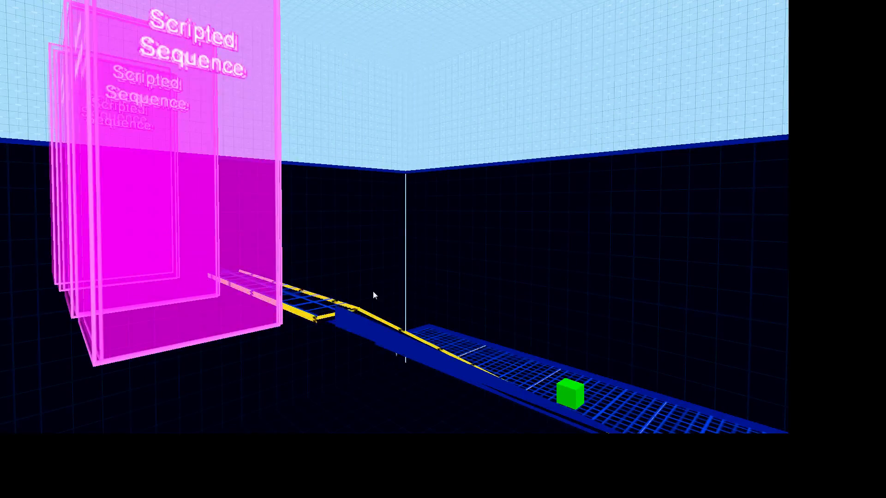
Step: Delete the sloped gridded ramp below the scripted sequence blocks, including its side beams and lower section
{"action": "right_click_drag", "start_coordinate": [373, 291], "coordinate": [436, 275]}
{"action": "left_click", "coordinate": [439, 274]}
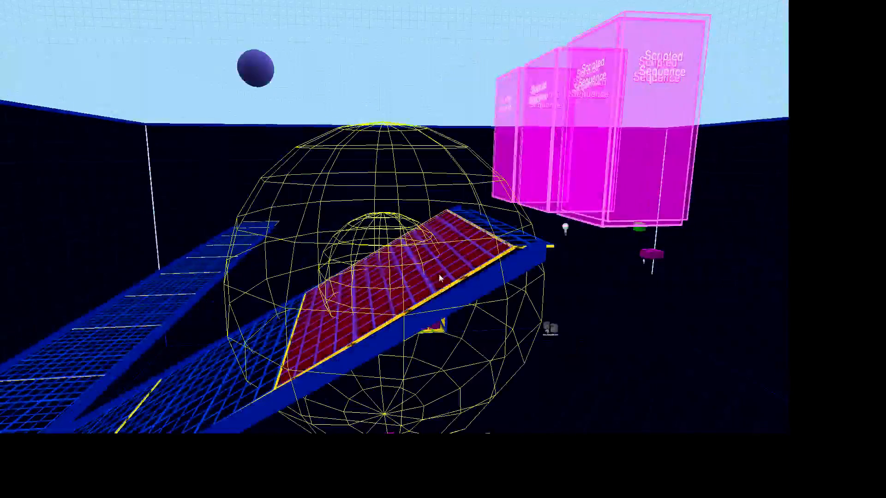
{"action": "key", "text": "Delete"}
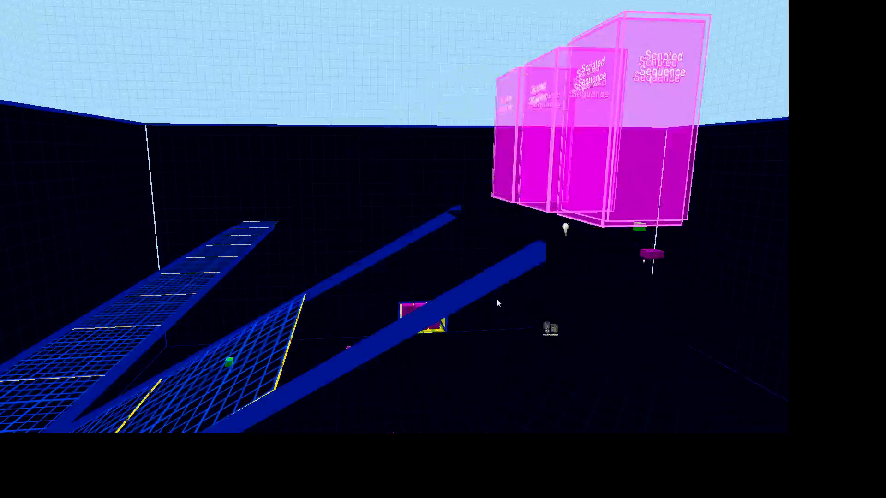
{"action": "left_click", "coordinate": [269, 367]}
{"action": "key", "text": "Delete"}
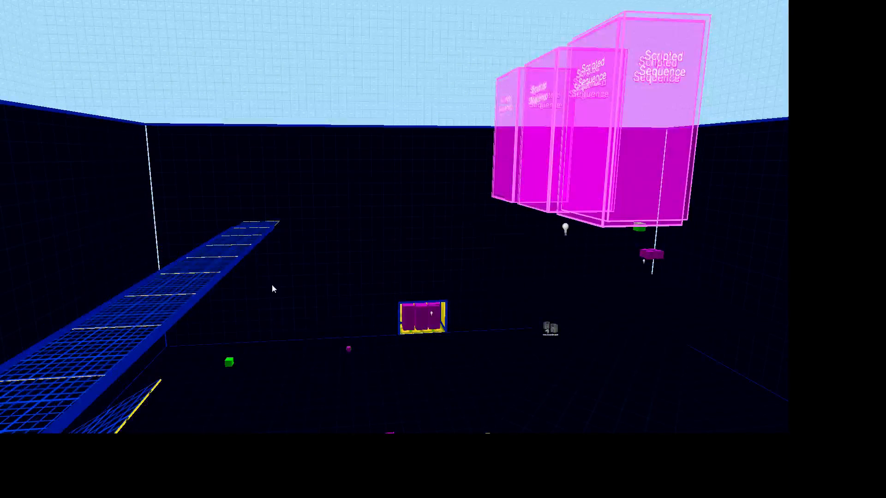
{"action": "right_click_drag", "start_coordinate": [273, 287], "coordinate": [400, 269]}
{"action": "left_click", "coordinate": [401, 268]}
{"action": "key", "text": "Delete"}
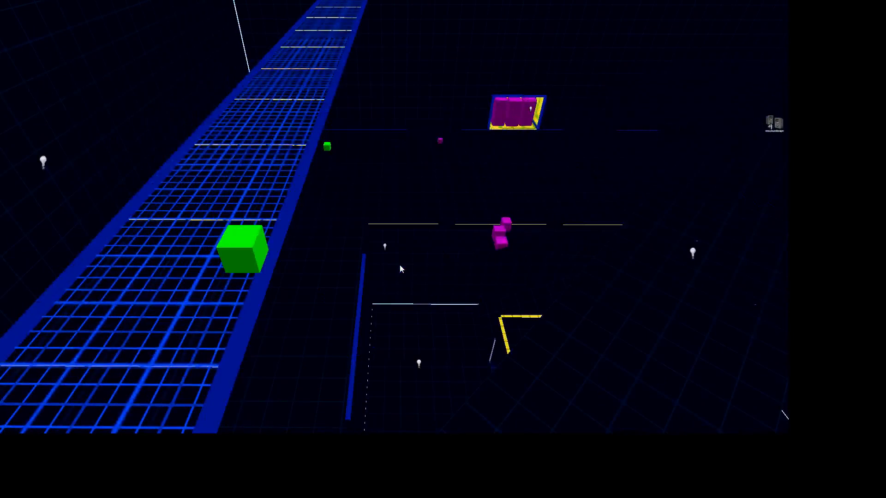
Step: Delete the grid floor panels in the middle stretch of the long walkway along the wall
{"action": "key", "text": "z"}
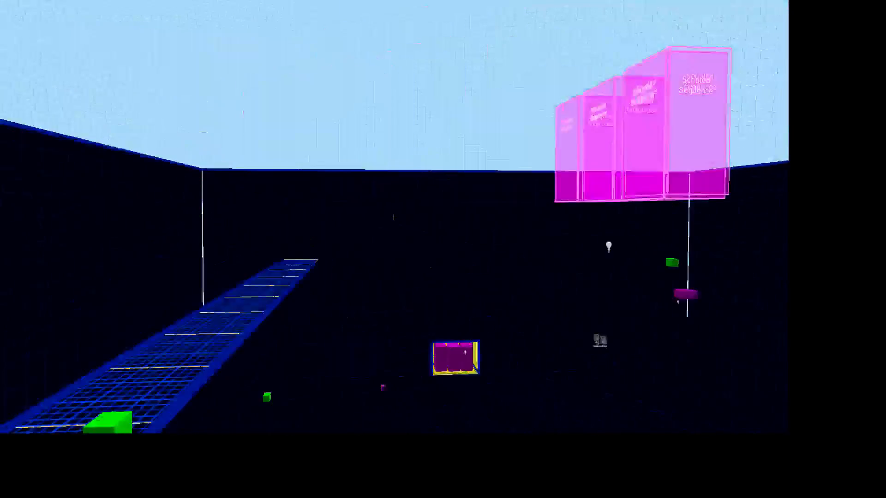
{"action": "key", "text": "d"}
{"action": "key", "text": "z"}
{"action": "left_click", "coordinate": [361, 217]}
{"action": "key", "text": "Delete"}
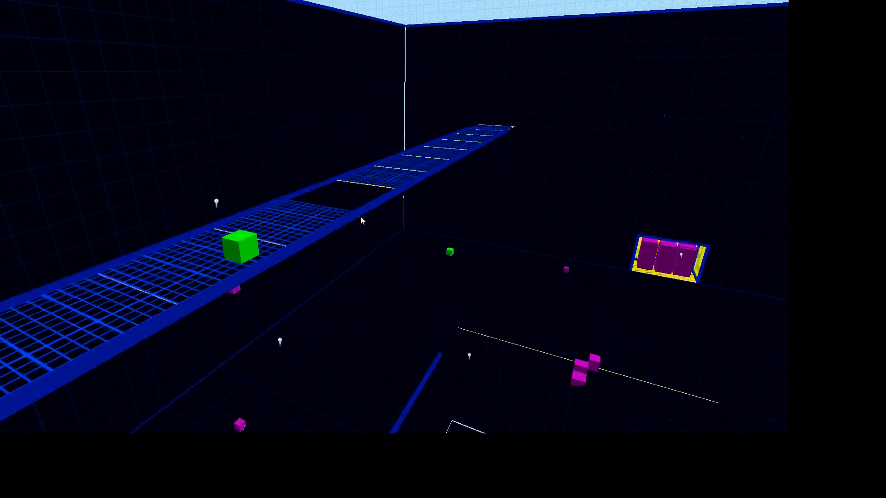
{"action": "left_click", "coordinate": [334, 231]}
{"action": "key", "text": "Delete"}
{"action": "left_click", "coordinate": [402, 197]}
{"action": "key", "text": "Delete"}
{"action": "left_click", "coordinate": [453, 182]}
{"action": "key", "text": "Delete"}
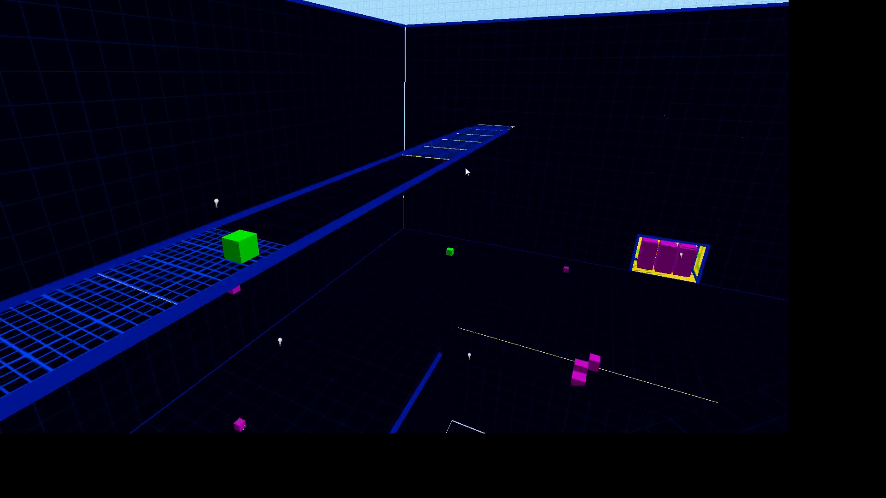
Step: Delete the grid floor panels at the far end and the near end of the long walkway
{"action": "left_click", "coordinate": [468, 170]}
{"action": "key", "text": "Delete"}
{"action": "left_click", "coordinate": [486, 159]}
{"action": "key", "text": "Delete"}
{"action": "left_click", "coordinate": [500, 150]}
{"action": "key", "text": "Delete"}
{"action": "left_click", "coordinate": [517, 142]}
{"action": "key", "text": "Delete"}
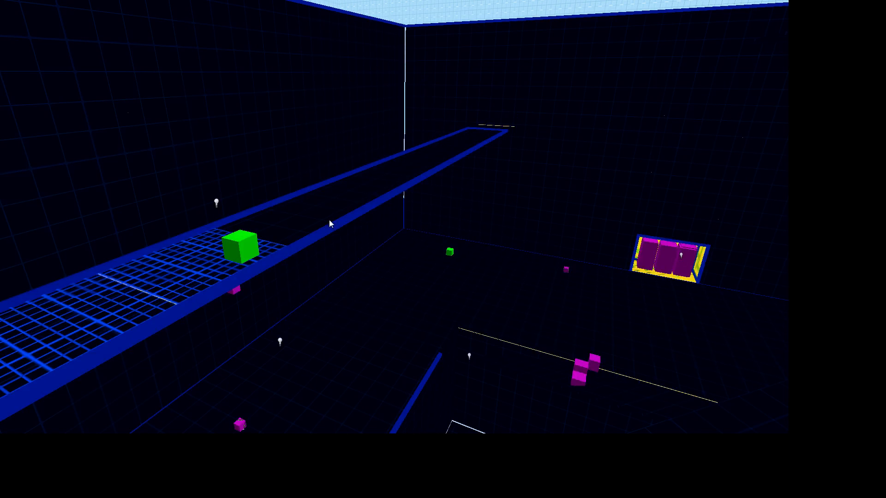
{"action": "left_click", "coordinate": [207, 294]}
{"action": "key", "text": "Delete"}
Step: Delete both blue side beams of the long walkway
{"action": "left_click", "coordinate": [364, 216]}
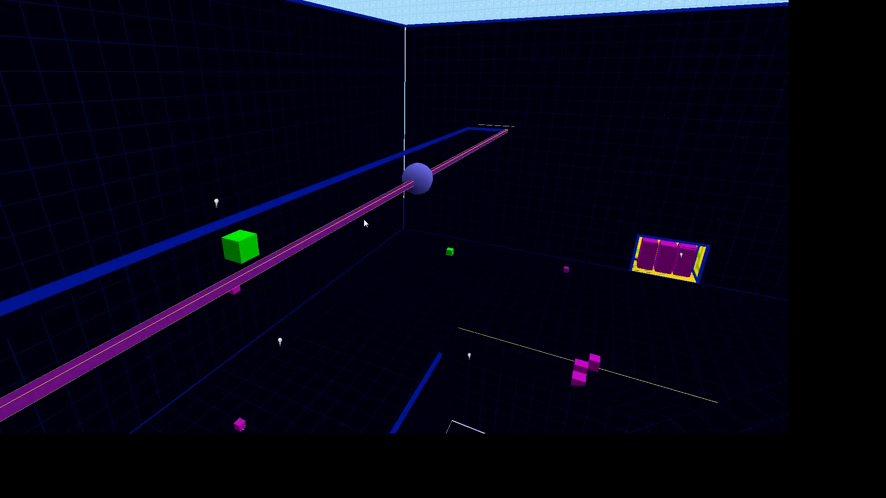
{"action": "key", "text": "Delete"}
{"action": "left_click", "coordinate": [338, 206]}
{"action": "key", "text": "Delete"}
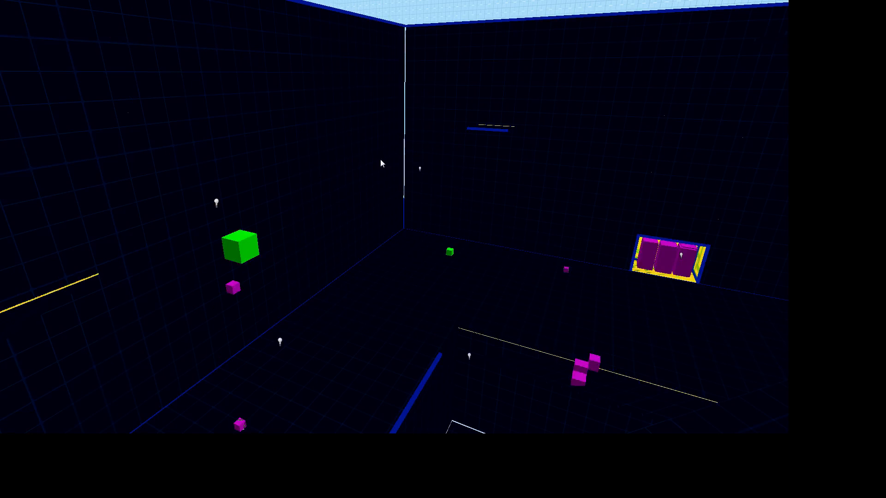
Step: Delete the leftover walkway pieces along the arena wall and the gridded platform beneath the hanging machine models
{"action": "mouse_move", "coordinate": [380, 162]}
{"action": "right_mouse_down"}
{"action": "mouse_move", "coordinate": [393, 217]}
{"action": "mouse_move", "coordinate": [381, 239]}
{"action": "mouse_move", "coordinate": [394, 217]}
{"action": "right_mouse_up"}
{"action": "key", "text": "w"}
{"action": "left_click", "coordinate": [382, 239]}
{"action": "left_click", "coordinate": [349, 247]}
{"action": "key", "text": "Delete"}
{"action": "key", "text": "w"}
{"action": "left_click", "coordinate": [390, 283]}
{"action": "key", "text": "Delete"}
{"action": "left_click", "coordinate": [514, 287]}
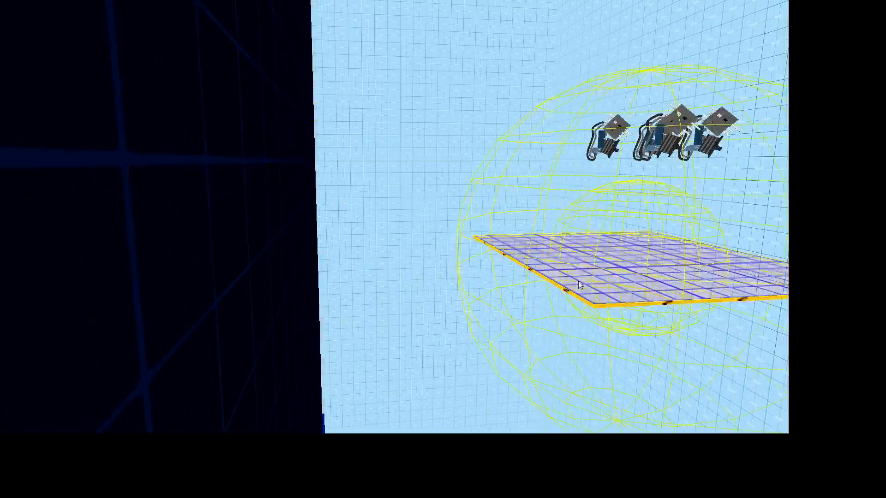
{"action": "key", "text": "Delete"}
Step: Delete the remaining gridded platform near the wall corner together with its blue edge beam
{"action": "right_click_drag", "start_coordinate": [566, 278], "coordinate": [394, 217]}
{"action": "key", "text": "a"}
{"action": "left_click", "coordinate": [398, 218]}
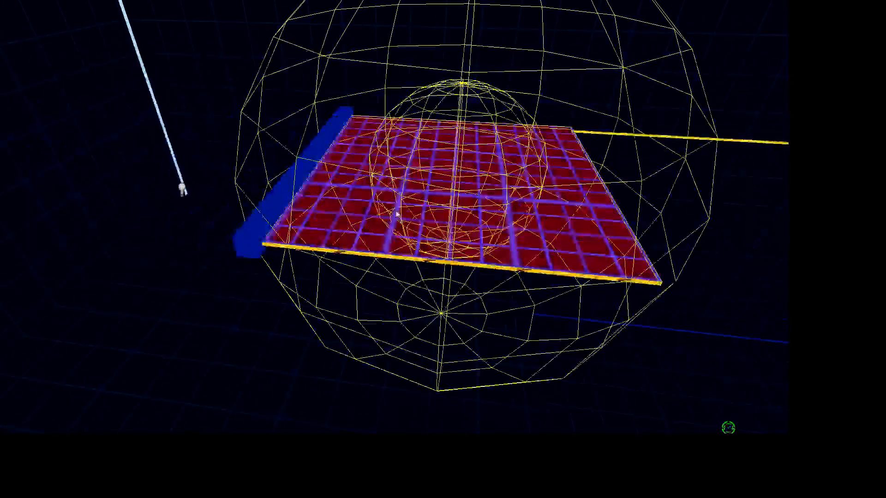
{"action": "key", "text": "Delete"}
{"action": "left_click", "coordinate": [335, 170]}
{"action": "key", "text": "Delete"}
{"action": "right_click_drag", "start_coordinate": [460, 125], "coordinate": [394, 217]}
{"action": "left_click", "coordinate": [461, 279]}
{"action": "key", "text": "Delete"}
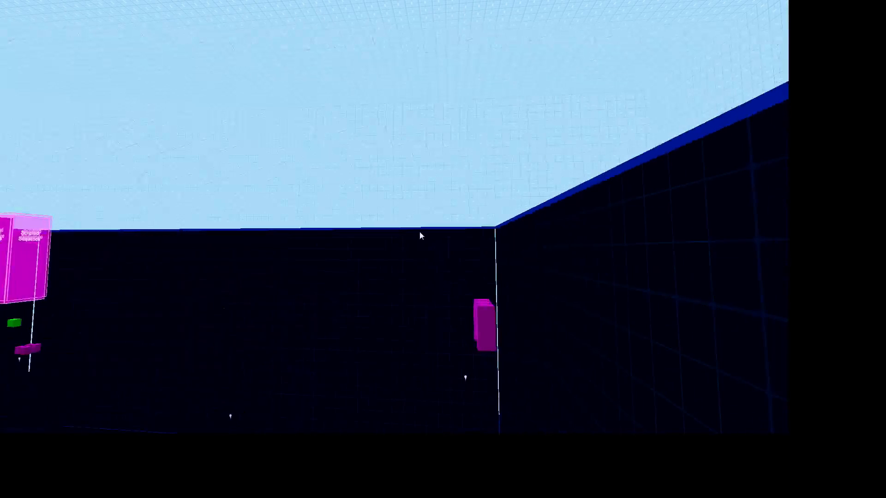
Step: Move the selected 919.6-unit-long func_detail floor brush up in the 2D side view to just above the arena block's upper edge
{"action": "right_click_drag", "start_coordinate": [434, 241], "coordinate": [393, 217]}
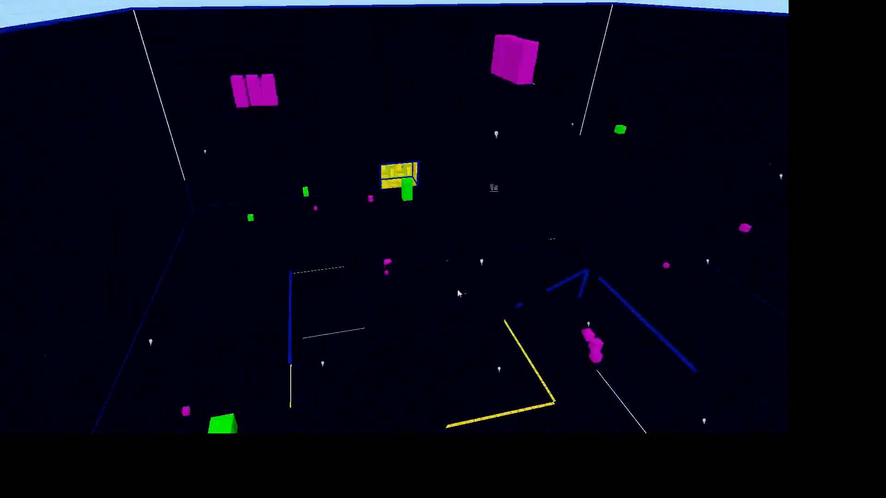
{"action": "key", "text": "z"}
{"action": "key", "text": "z"}
{"action": "key", "text": "shift+z"}
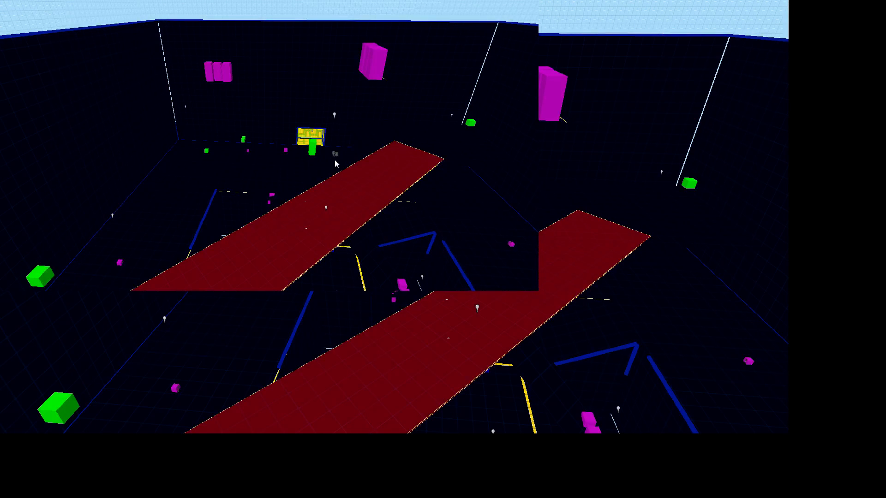
{"action": "middle_click_drag", "start_coordinate": [340, 249], "coordinate": [341, 180]}
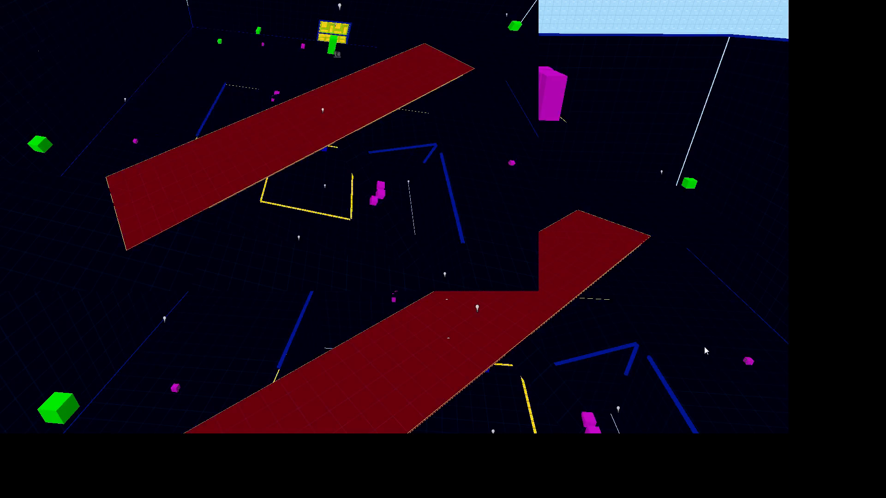
{"action": "key", "text": "shift+z"}
{"action": "scroll", "coordinate": [396, 182], "scroll_direction": "up", "scroll_amount": 3}
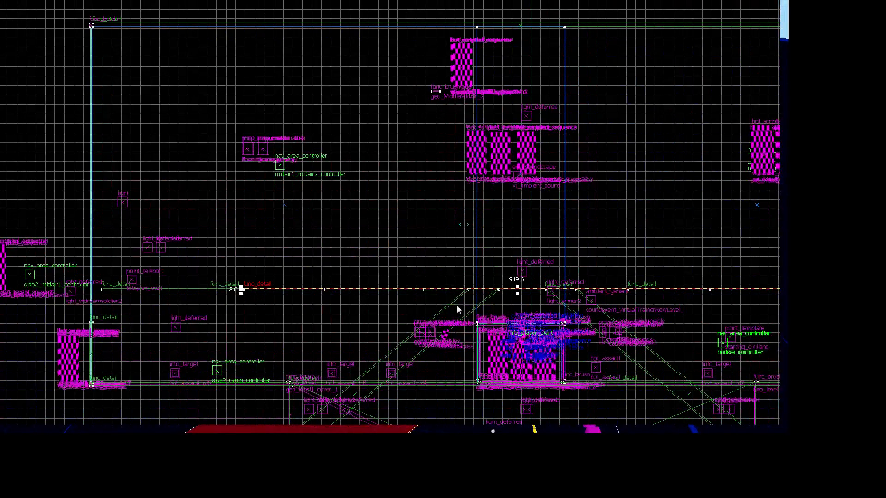
{"action": "mouse_move", "coordinate": [456, 289]}
{"action": "left_mouse_down"}
{"action": "mouse_move", "coordinate": [453, 253]}
{"action": "mouse_move", "coordinate": [361, 43]}
{"action": "mouse_move", "coordinate": [363, 26]}
{"action": "left_mouse_up"}
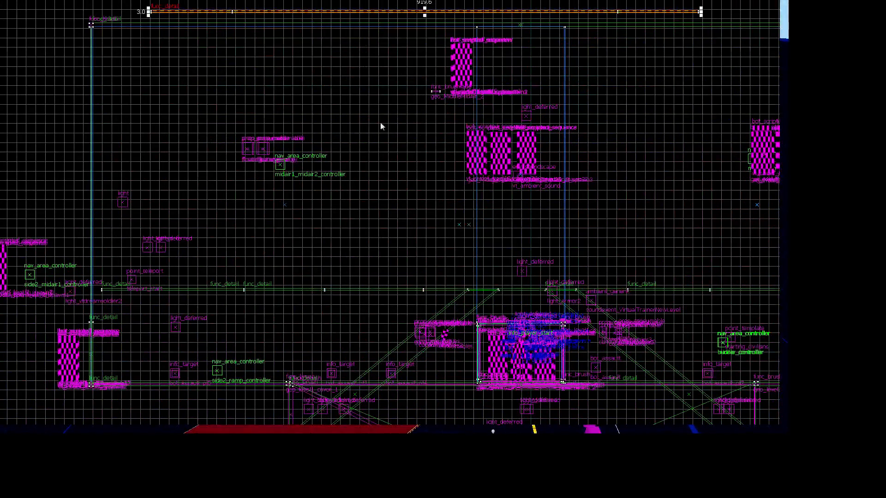
{"action": "scroll", "coordinate": [412, 152], "scroll_direction": "down", "scroll_amount": 3}
{"action": "scroll", "coordinate": [417, 259], "scroll_direction": "down", "scroll_amount": 2}
{"action": "scroll", "coordinate": [415, 244], "scroll_direction": "up", "scroll_amount": 3}
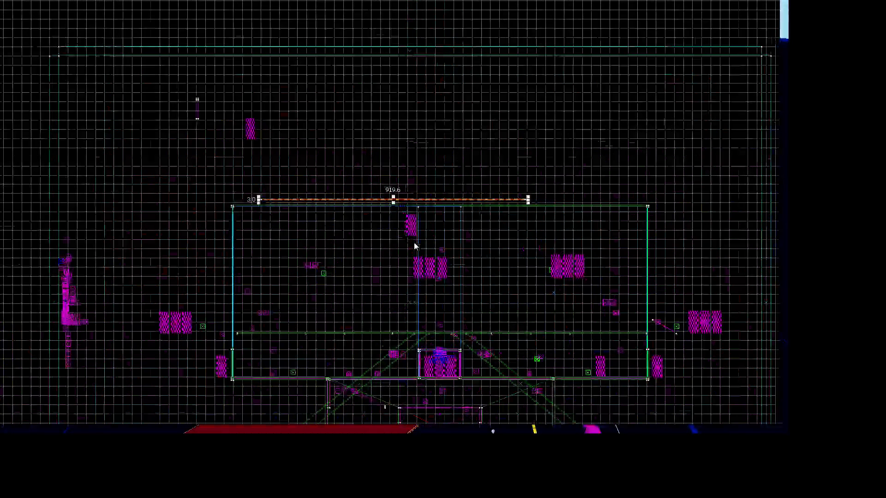
Step: Move the diagonal walkway floor brush outside the arena block in the top view and rotate it 45° so its length runs vertically
{"action": "key", "text": "shift+z"}
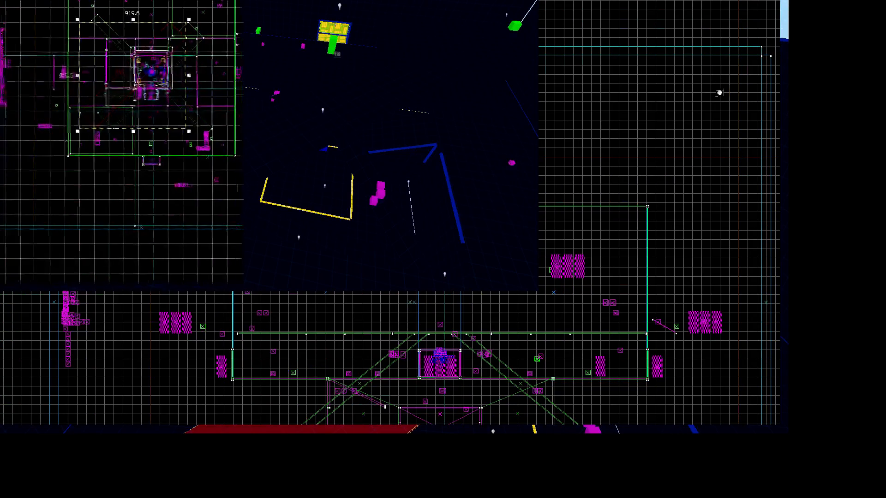
{"action": "key", "text": "shift+z"}
{"action": "scroll", "coordinate": [442, 161], "scroll_direction": "up", "scroll_amount": 3}
{"action": "mouse_move", "coordinate": [442, 139]}
{"action": "left_mouse_down"}
{"action": "mouse_move", "coordinate": [309, 116]}
{"action": "mouse_move", "coordinate": [288, 136]}
{"action": "left_mouse_up"}
{"action": "left_click", "coordinate": [289, 136]}
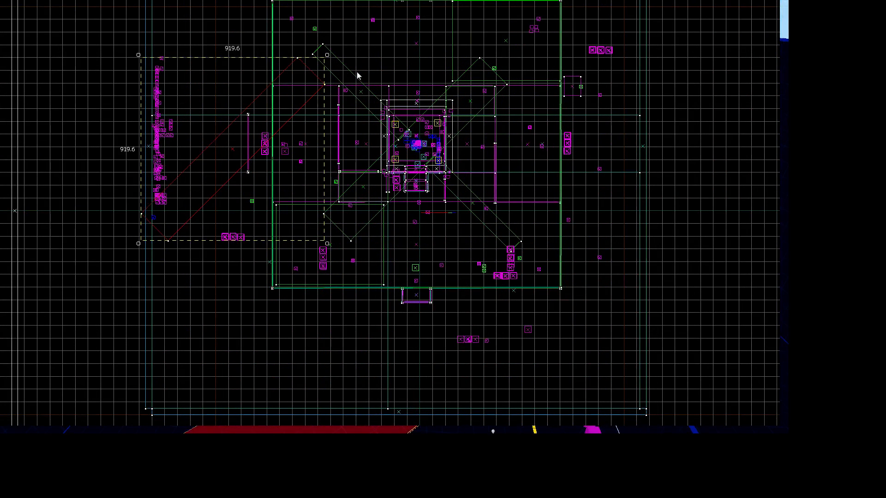
{"action": "mouse_move", "coordinate": [355, 70]}
{"action": "left_mouse_down"}
{"action": "mouse_move", "coordinate": [273, 54]}
{"action": "mouse_move", "coordinate": [314, 39]}
{"action": "mouse_move", "coordinate": [272, 51]}
{"action": "left_mouse_up"}
{"action": "key", "text": "Escape"}
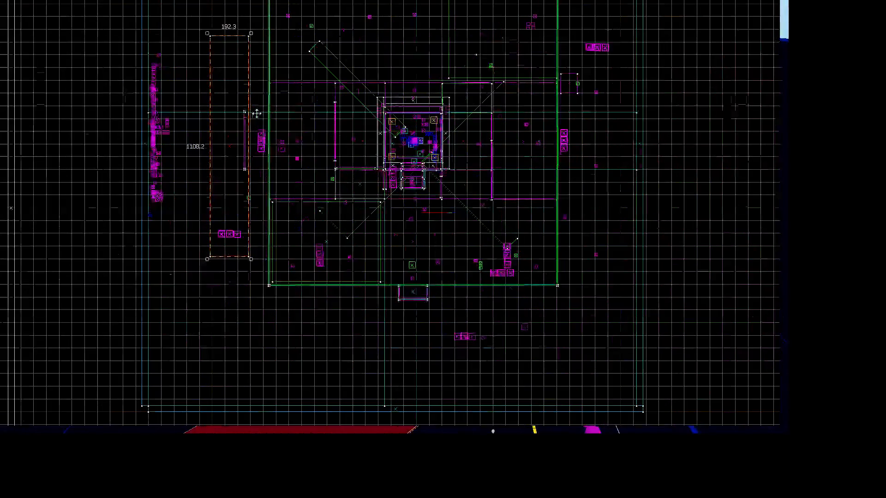
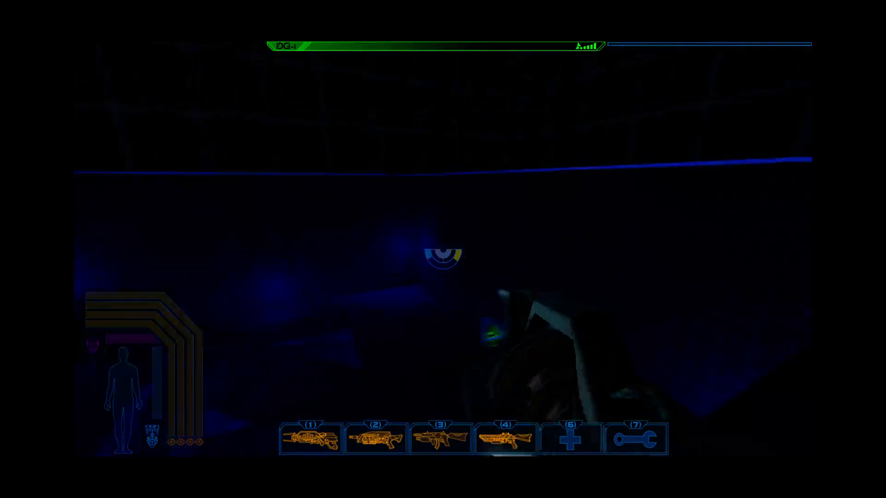
Step: Walk through the arena in an in-game playtest and examine the walls, the raised ledge and the open ceiling edge
{"action": "key", "text": "space"}
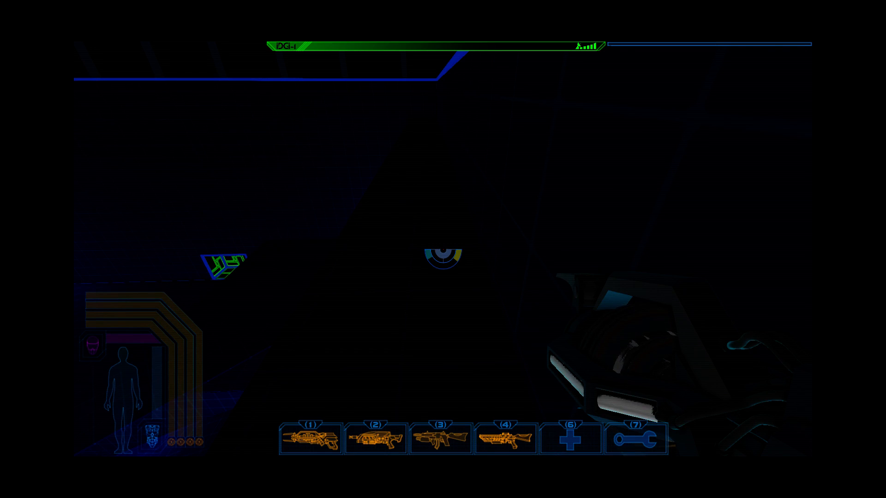
{"action": "left_click", "coordinate": [443, 254]}
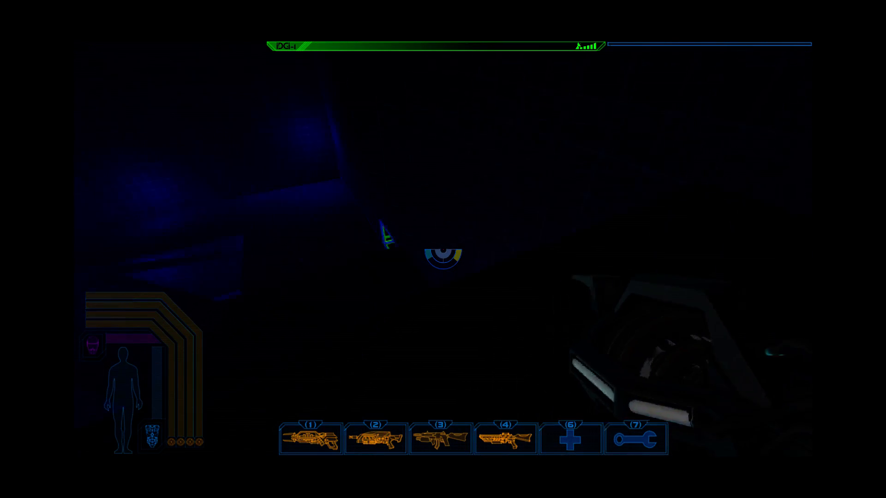
{"action": "key", "text": "space"}
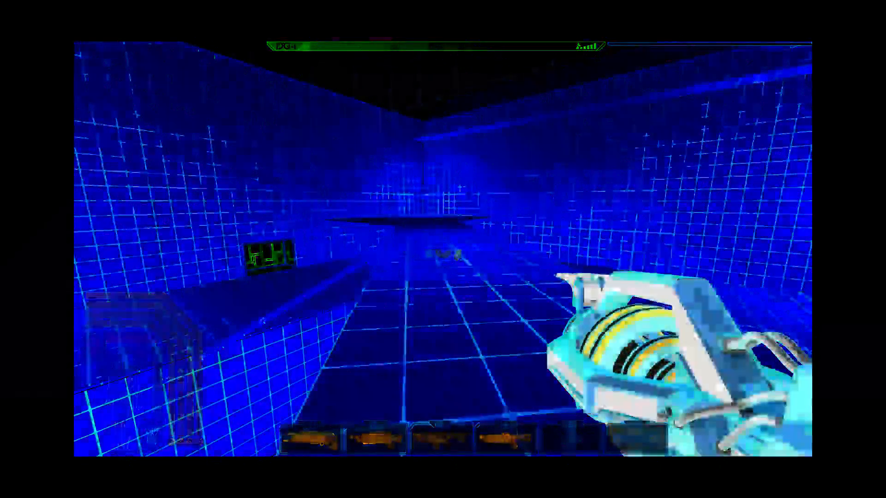
{"action": "key", "text": "w"}
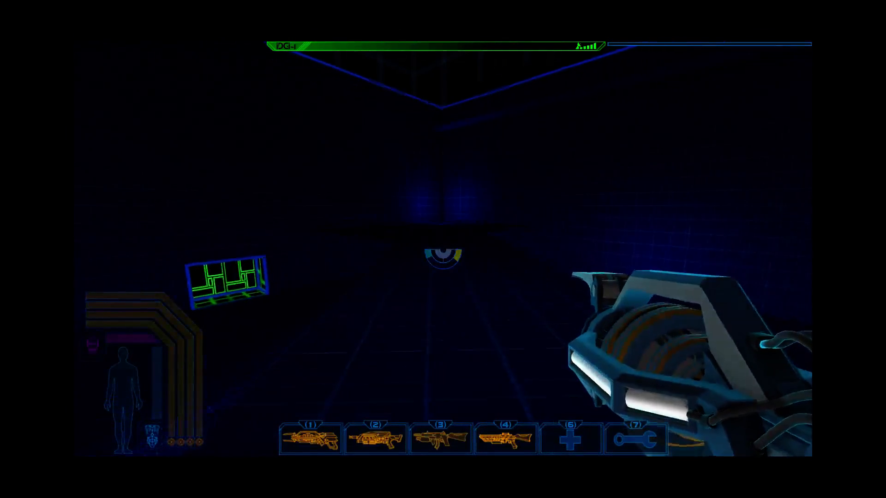
{"action": "key", "text": "w"}
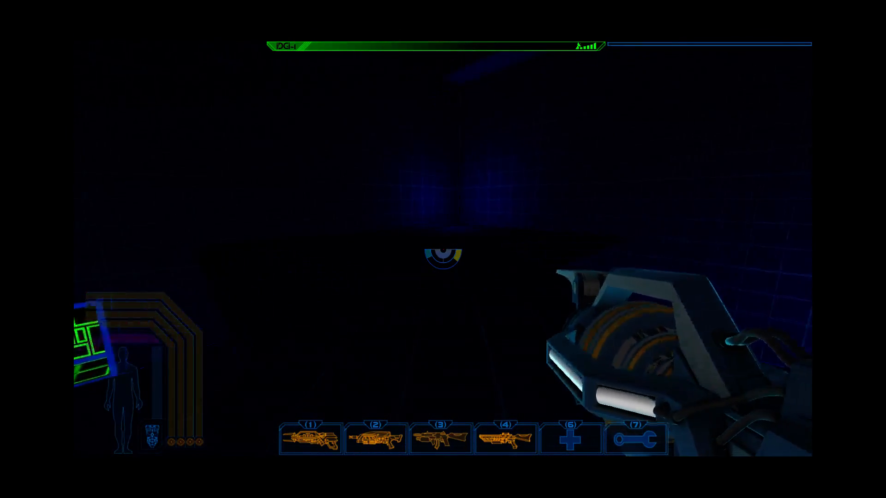
{"action": "key", "text": "w"}
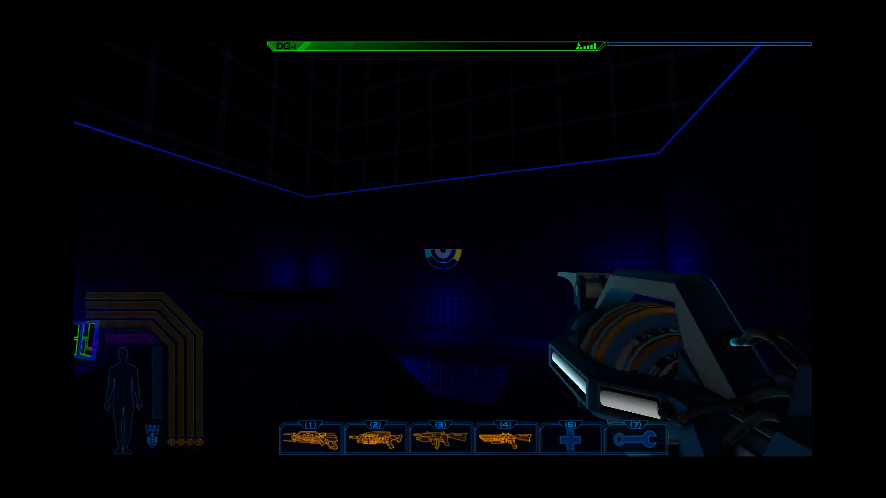
{"action": "key", "text": "Escape"}
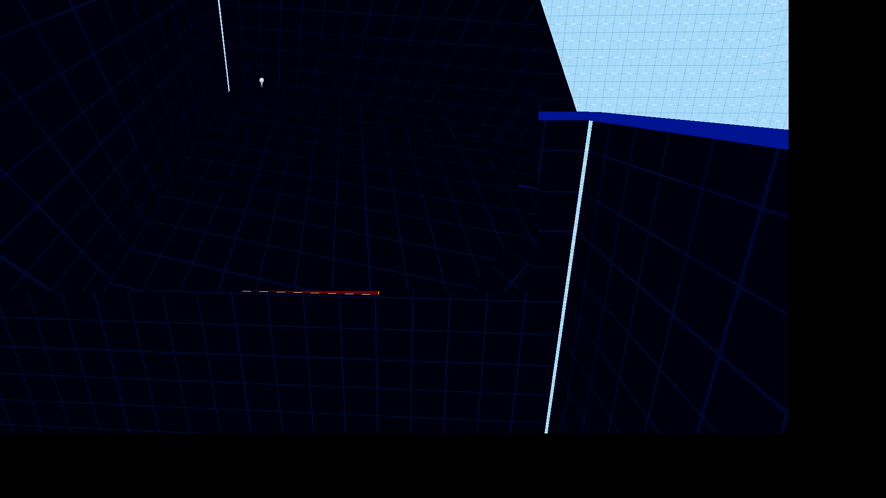
Step: Shift the selected walkway floor brush sideways inside the arena in the 2D view
{"action": "mouse_move", "coordinate": [294, 160]}
{"action": "right_mouse_down"}
{"action": "mouse_move", "coordinate": [301, 148]}
{"action": "mouse_move", "coordinate": [267, 143]}
{"action": "mouse_move", "coordinate": [322, 226]}
{"action": "right_mouse_up"}
{"action": "left_click_drag", "start_coordinate": [322, 226], "coordinate": [657, 205]}
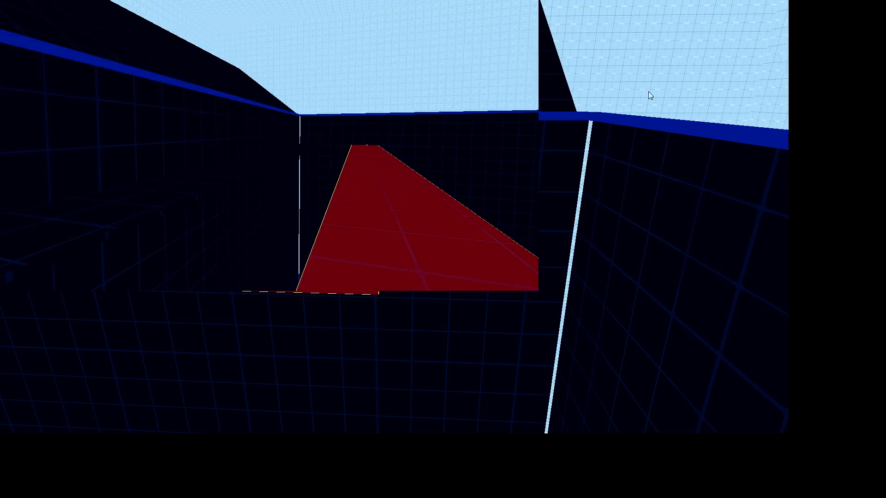
{"action": "mouse_move", "coordinate": [619, 125]}
{"action": "left_mouse_down"}
{"action": "mouse_move", "coordinate": [724, 131]}
{"action": "mouse_move", "coordinate": [708, 125]}
{"action": "left_mouse_up"}
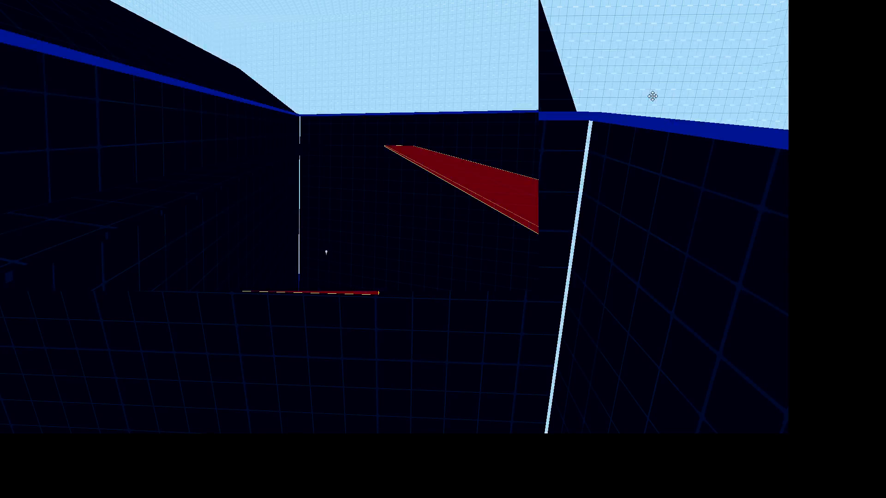
{"action": "key", "text": "Escape"}
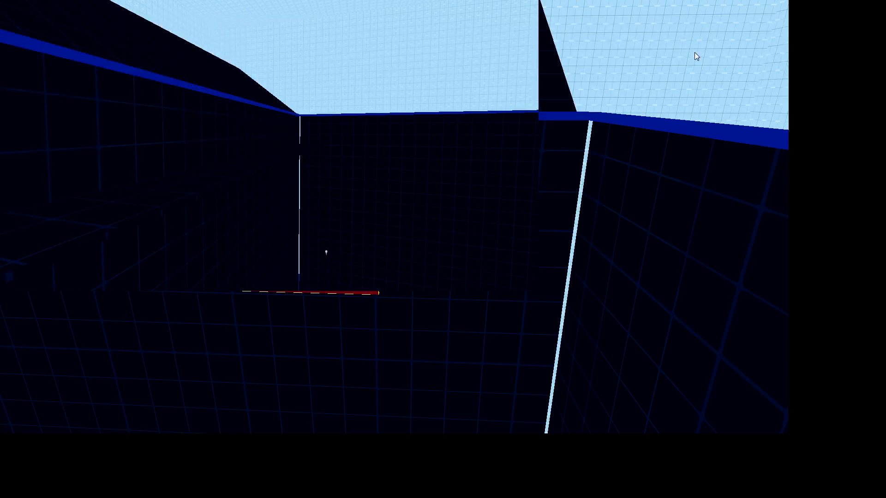
Step: Select the walkway floor brush again and line it up along the arena wall at both of its ends
{"action": "left_click", "coordinate": [405, 110]}
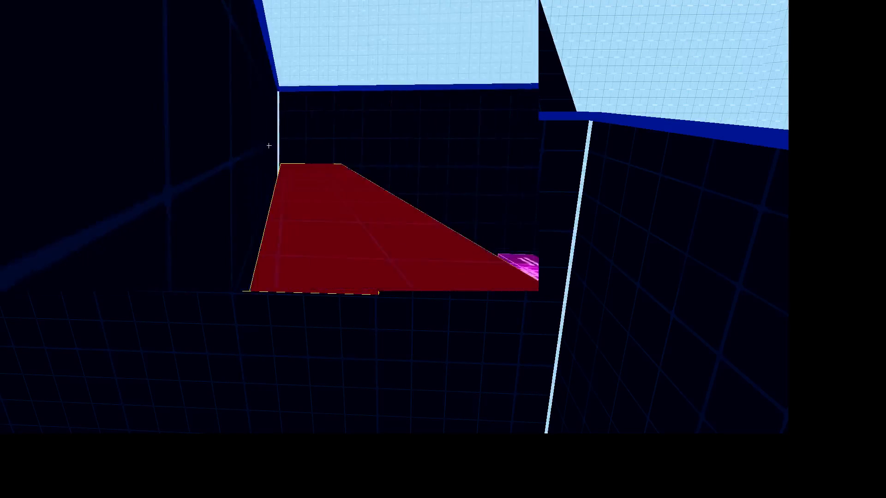
{"action": "key", "text": "w"}
{"action": "key", "text": "z"}
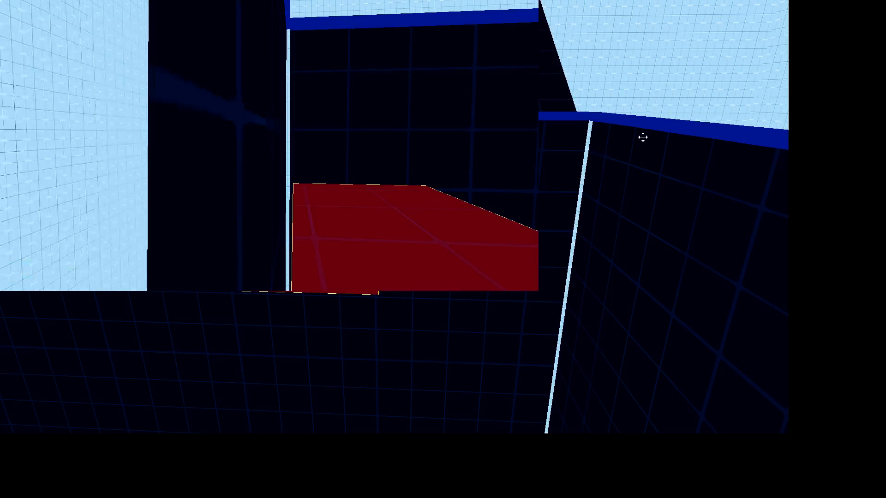
{"action": "key", "text": "z"}
{"action": "key", "text": "z"}
{"action": "key", "text": "z"}
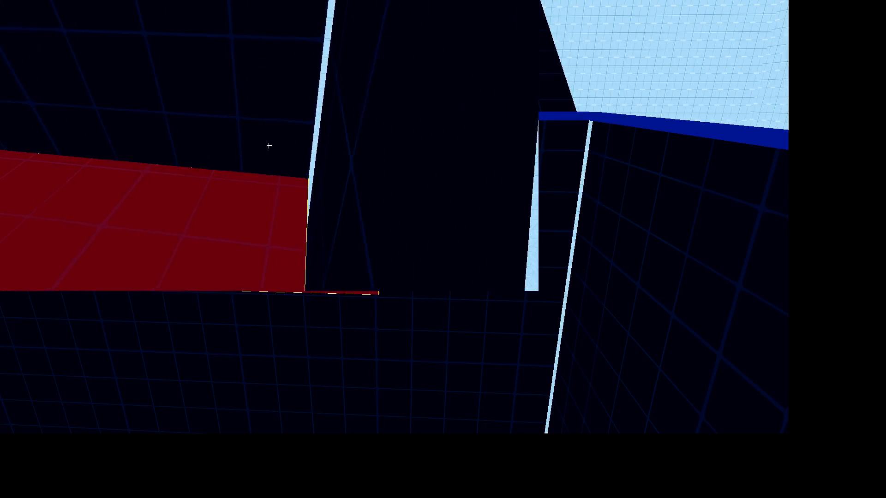
{"action": "key", "text": "w"}
{"action": "key", "text": "z"}
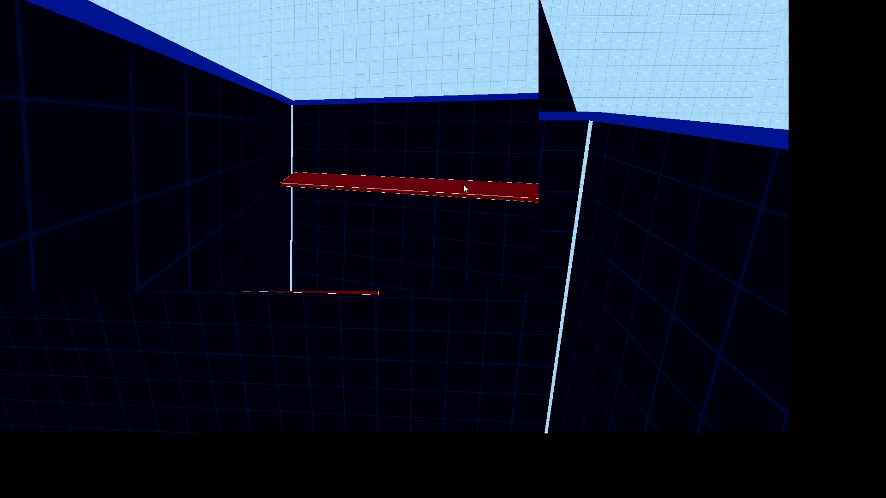
Step: Fine-adjust the walkway floor brush in the 2D view so its end meets the light strip in the wall corner
{"action": "key", "text": "z"}
{"action": "key", "text": "z"}
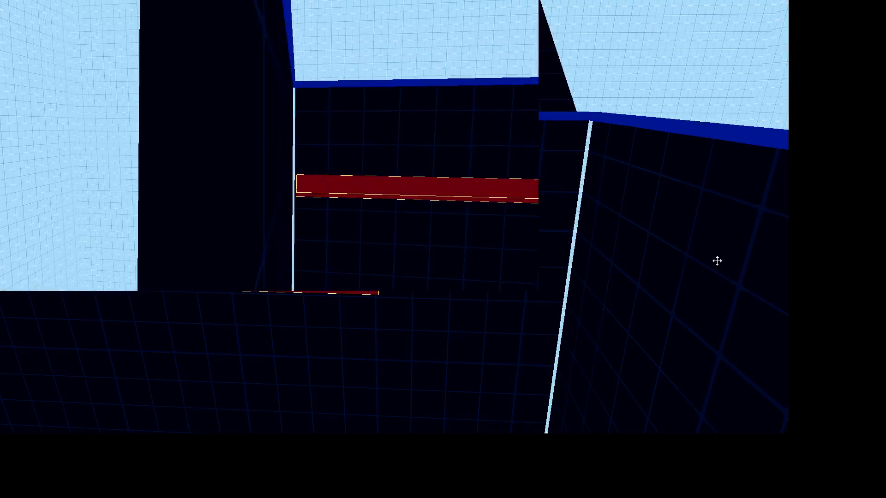
{"action": "key", "text": "z"}
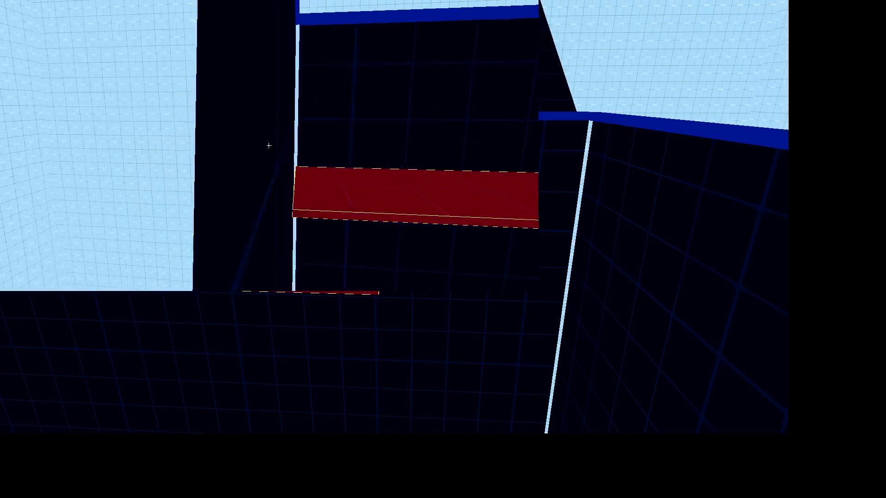
{"action": "key", "text": "z"}
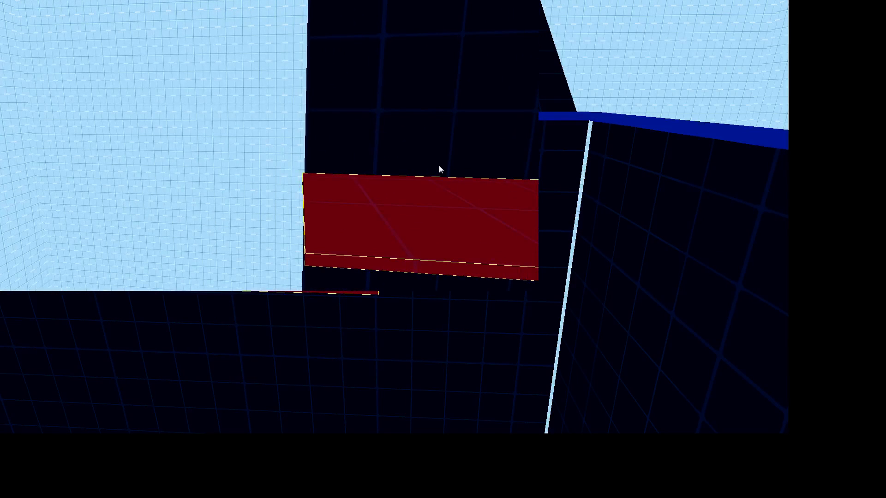
{"action": "key", "text": "z"}
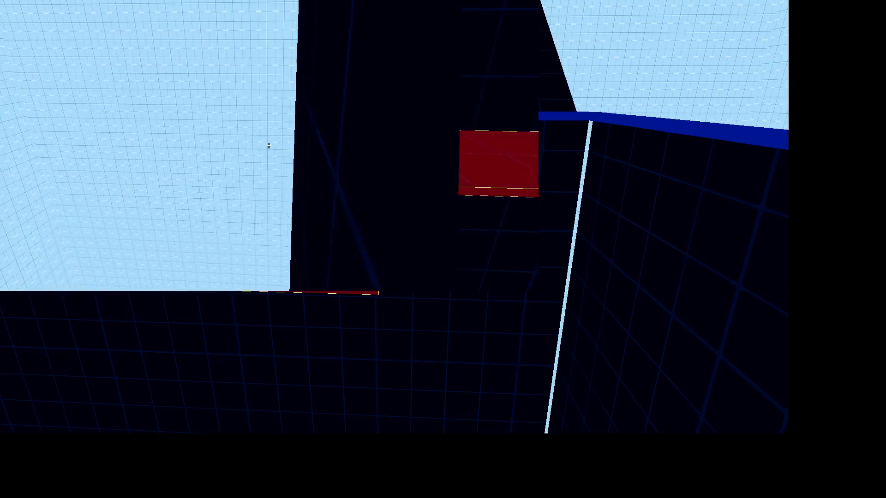
{"action": "key", "text": "z"}
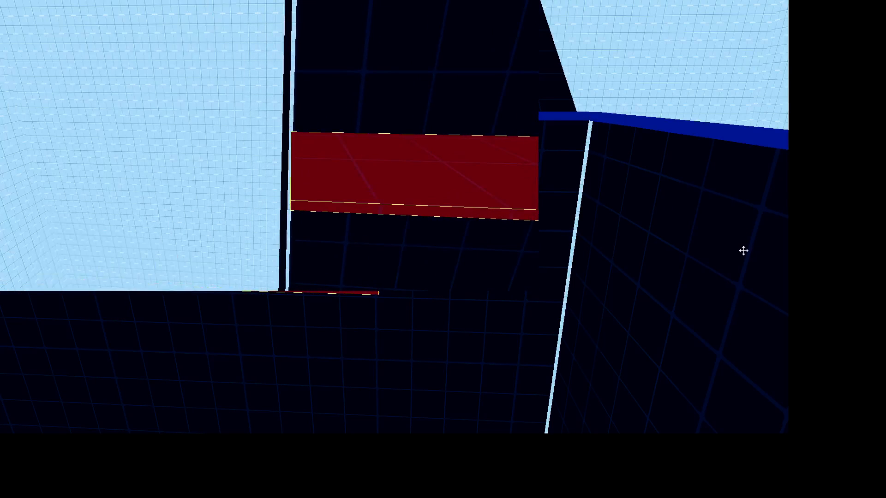
{"action": "key", "text": "z"}
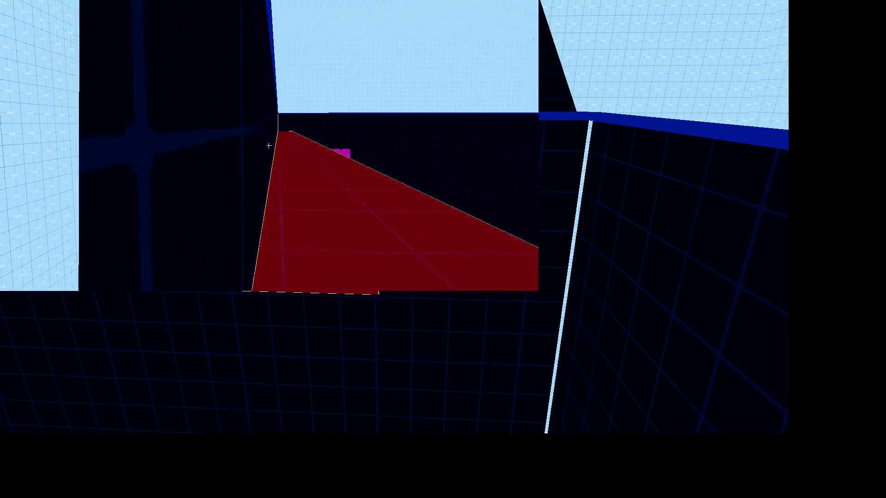
Step: Inspect the walkway floor toward the far corner and the slab beyond the wall's upper edge, and clear the selection
{"action": "key", "text": "w"}
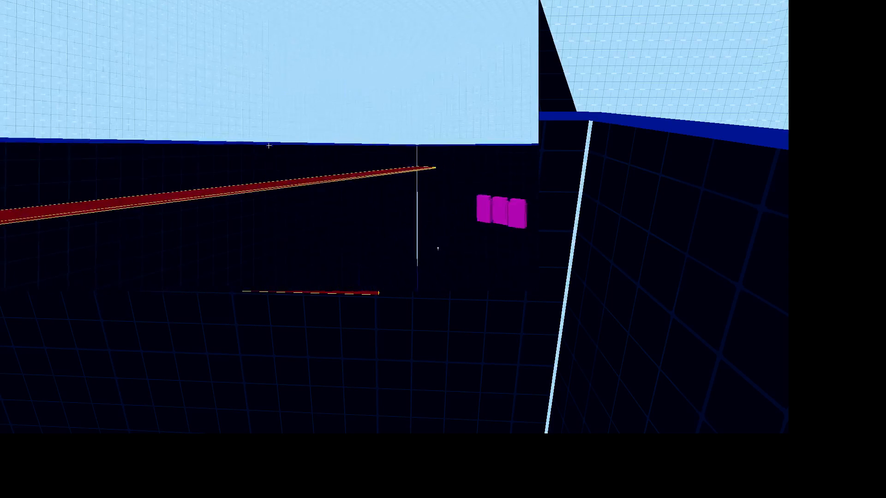
{"action": "key", "text": "z"}
{"action": "left_click", "coordinate": [333, 173]}
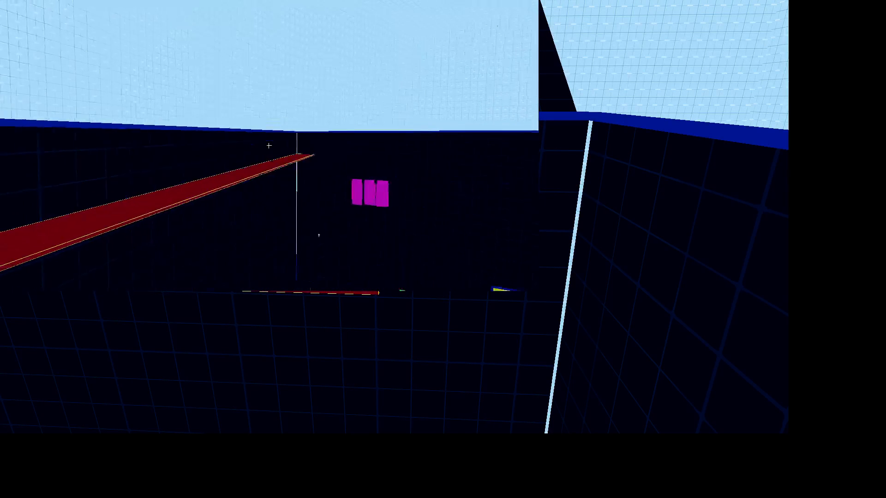
{"action": "key", "text": "w"}
{"action": "key", "text": "z"}
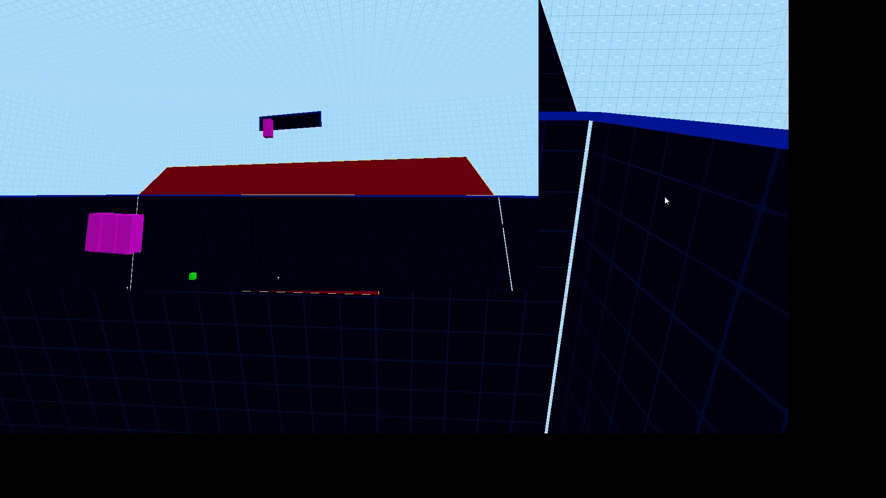
{"action": "key", "text": "Escape"}
{"action": "key", "text": "z"}
{"action": "key", "text": "w"}
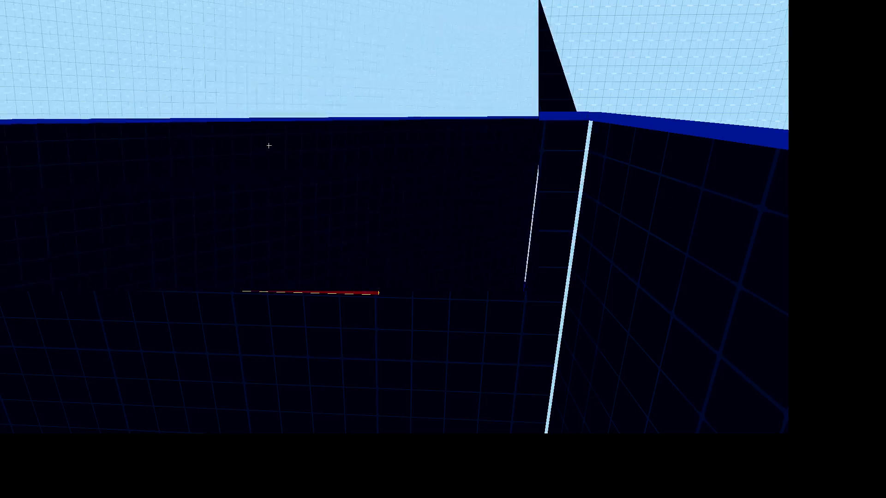
Step: Reselect the walkway floor brush along the wall and examine its height against the wall's blue upper edge
{"action": "key", "text": "z"}
{"action": "left_click", "coordinate": [270, 178]}
{"action": "key", "text": "z"}
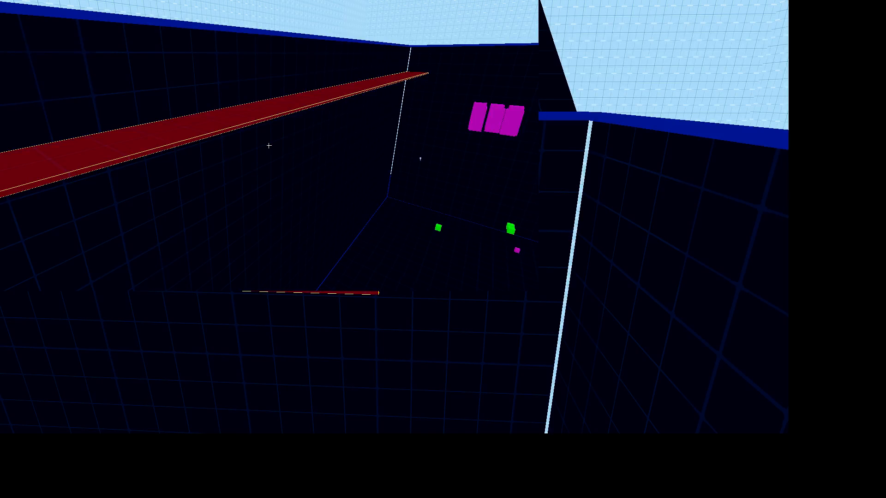
{"action": "key", "text": "s"}
{"action": "key", "text": "w"}
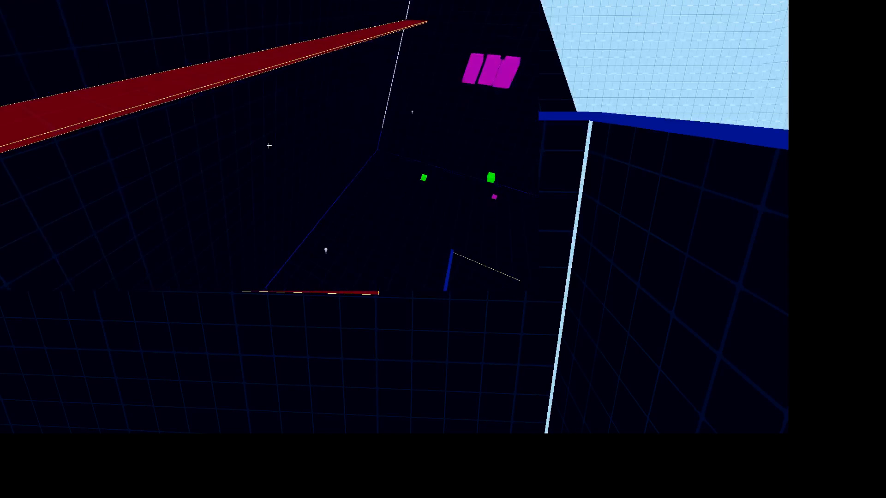
{"action": "key", "text": "s"}
{"action": "key", "text": "w"}
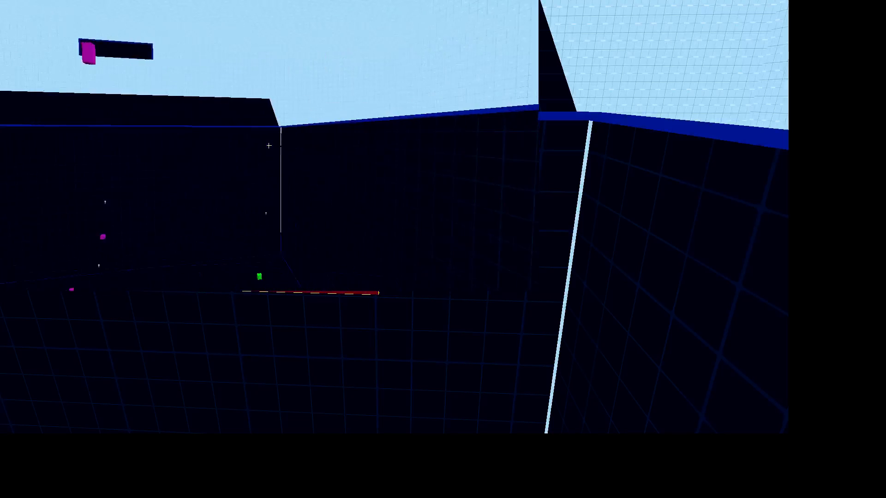
{"action": "key", "text": "s"}
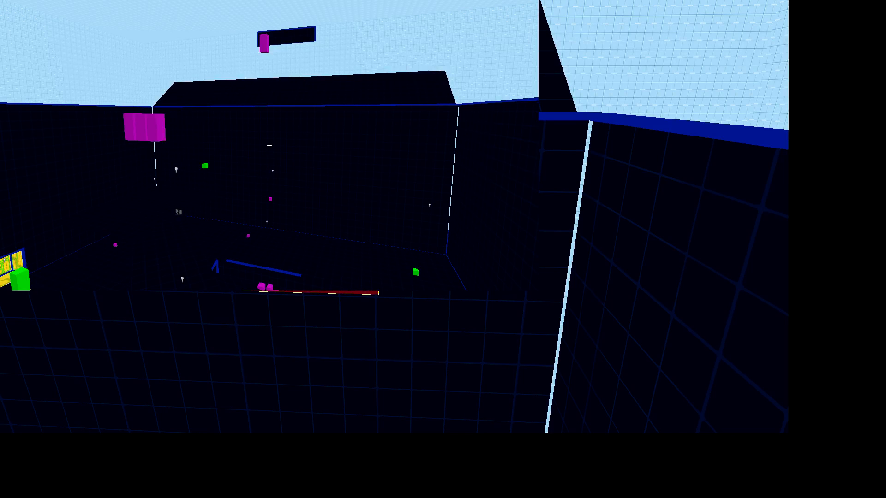
Step: Survey the arena's walls, corners and props in the 3D view, ending at the selected walkway floor
{"action": "key", "text": "z"}
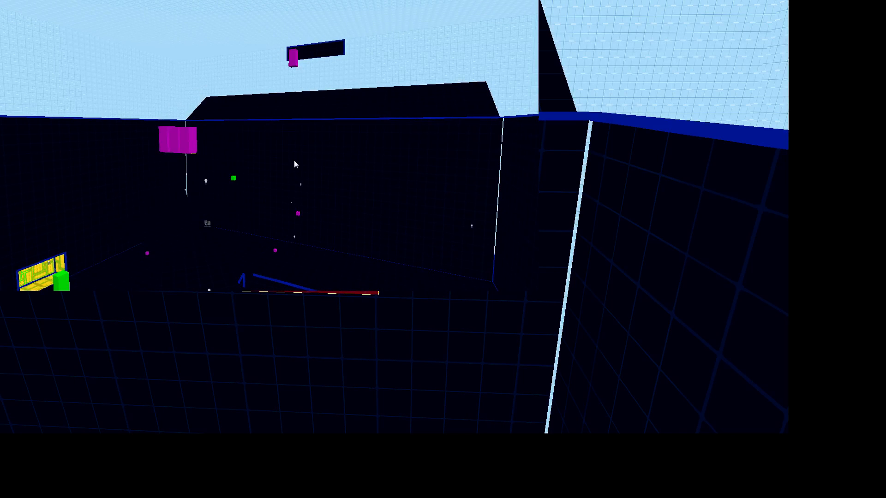
{"action": "key", "text": "z"}
{"action": "key", "text": "z"}
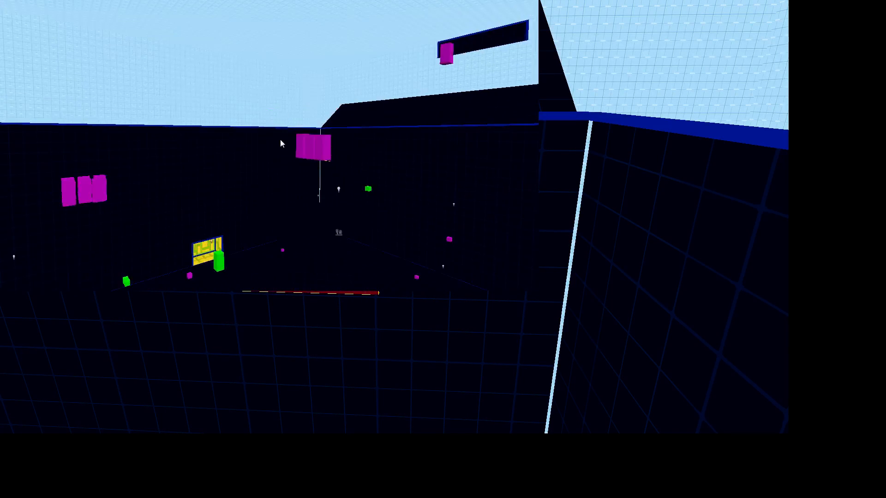
{"action": "key", "text": "z"}
{"action": "key", "text": "z"}
{"action": "key", "text": "z"}
{"action": "key", "text": "z"}
{"action": "key", "text": "z"}
{"action": "key", "text": "z"}
{"action": "key", "text": "z"}
{"action": "key", "text": "z"}
{"action": "key", "text": "z"}
{"action": "key", "text": "a"}
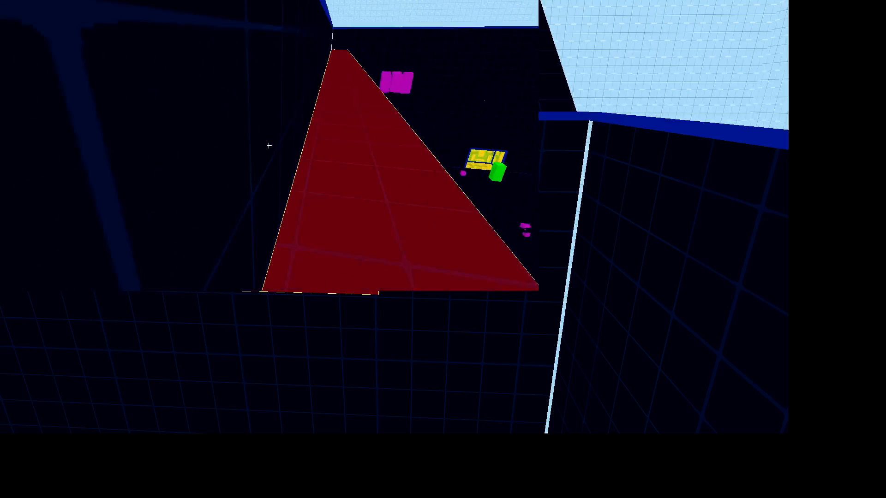
Step: Examine how the walkway floor runs along the arena wall toward the corner light strip and the props beyond
{"action": "key", "text": "d"}
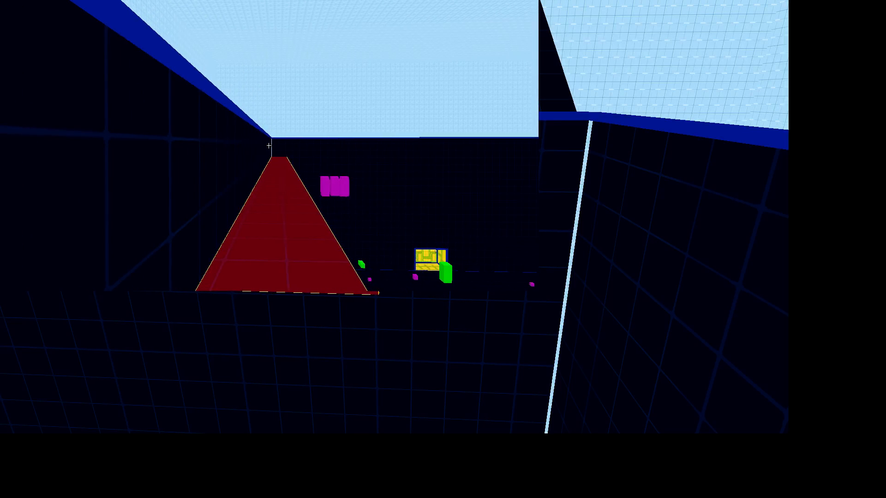
{"action": "key", "text": "w"}
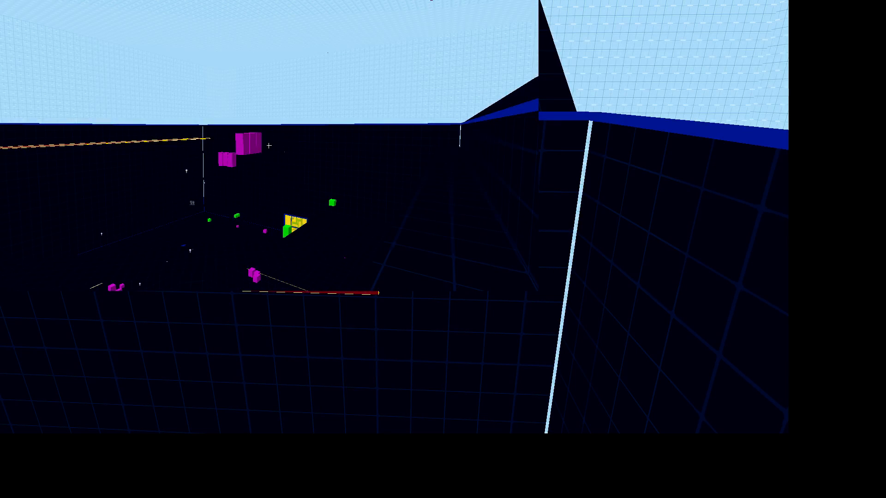
{"action": "key", "text": "a"}
{"action": "key", "text": "a"}
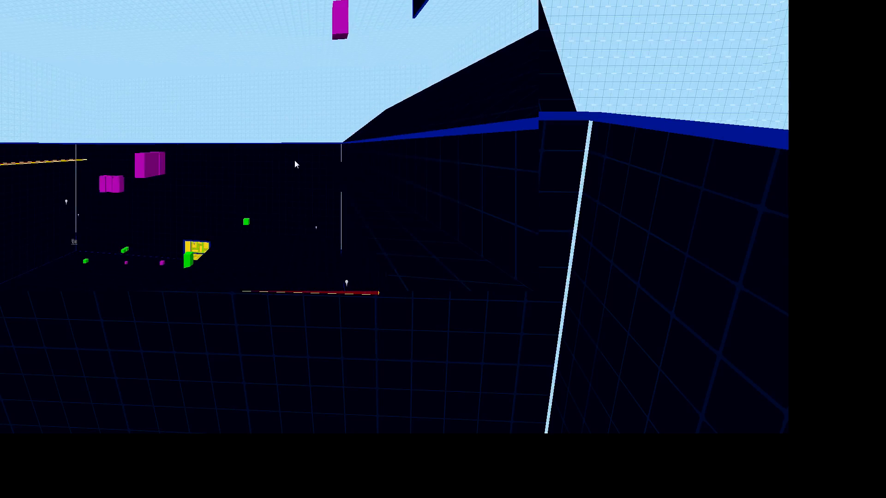
{"action": "key", "text": "w"}
{"action": "key", "text": "a"}
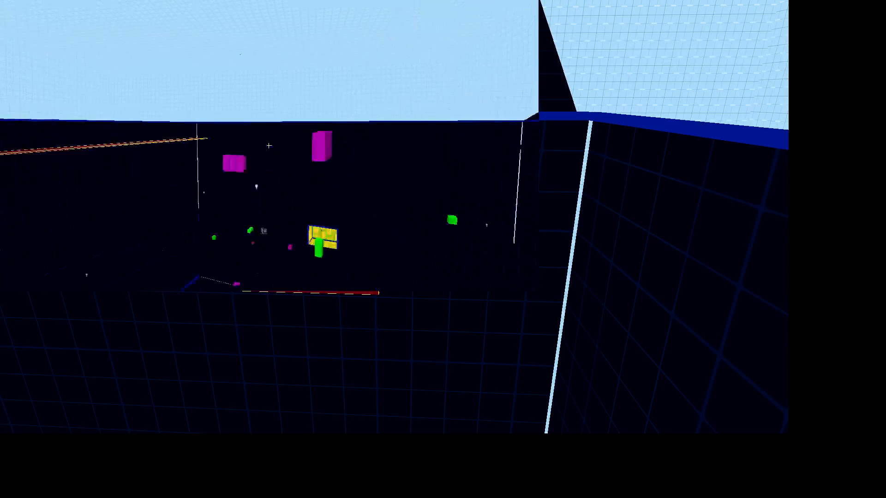
{"action": "key", "text": "w"}
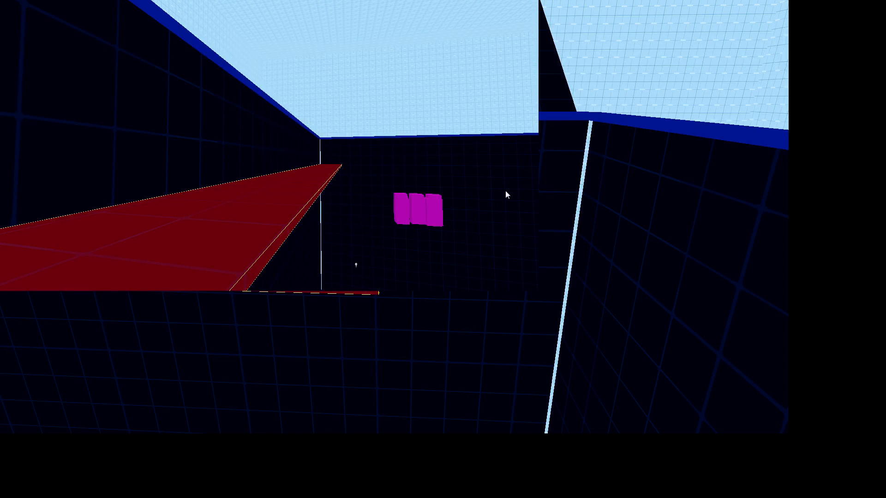
Step: Inspect the walkway floor's height below the wall's blue upper edge from above and along its length
{"action": "key", "text": "z"}
{"action": "key", "text": "s"}
{"action": "key", "text": "z"}
{"action": "key", "text": "z"}
{"action": "key", "text": "a"}
{"action": "key", "text": "a"}
{"action": "key", "text": "z"}
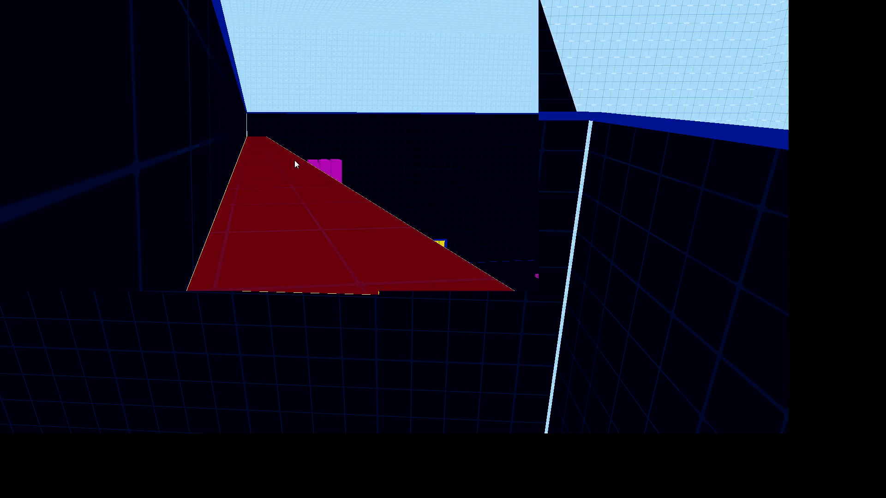
{"action": "key", "text": "z"}
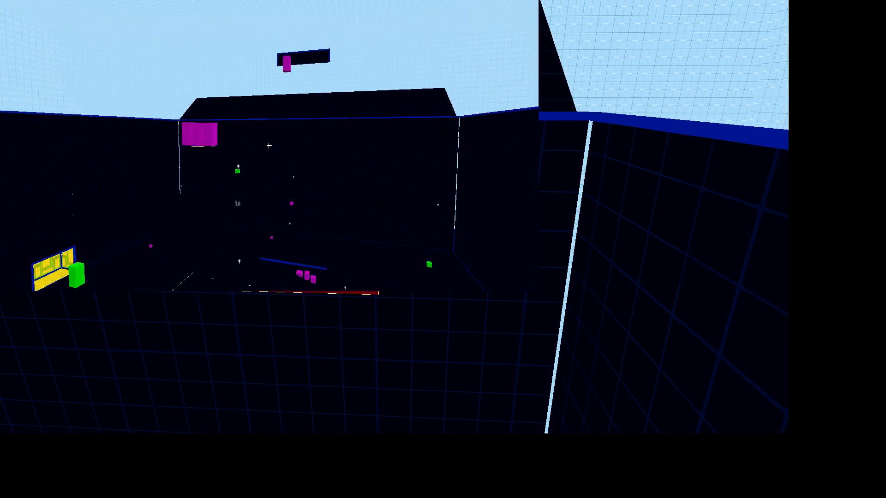
Step: Survey the arena's corners, floor and opposite walls in the 3D view, ending at the selected walkway floor
{"action": "key", "text": "d"}
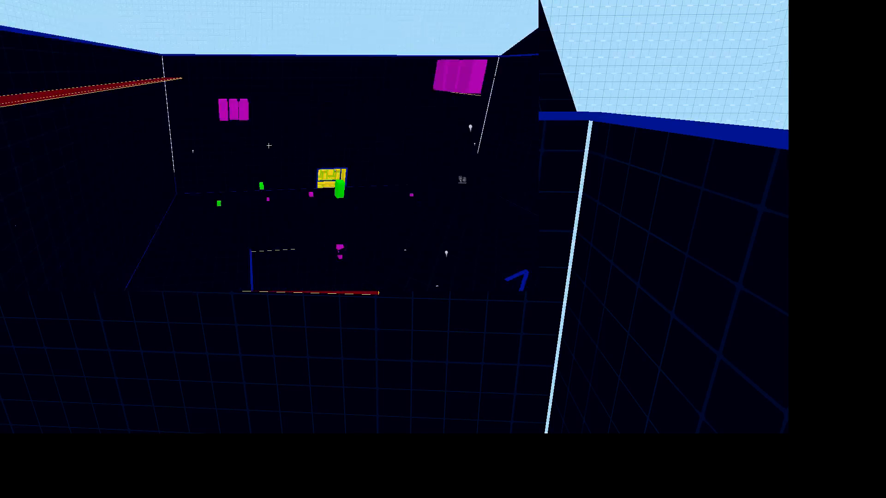
{"action": "key", "text": "a"}
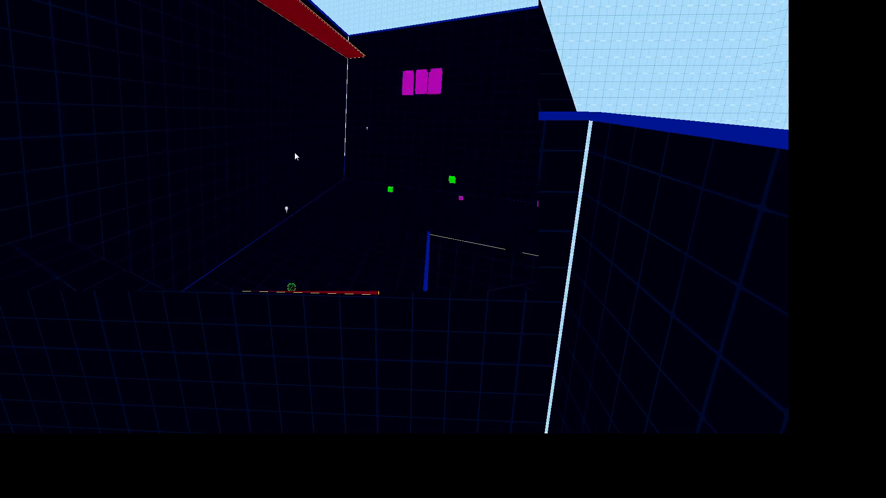
{"action": "key", "text": "z"}
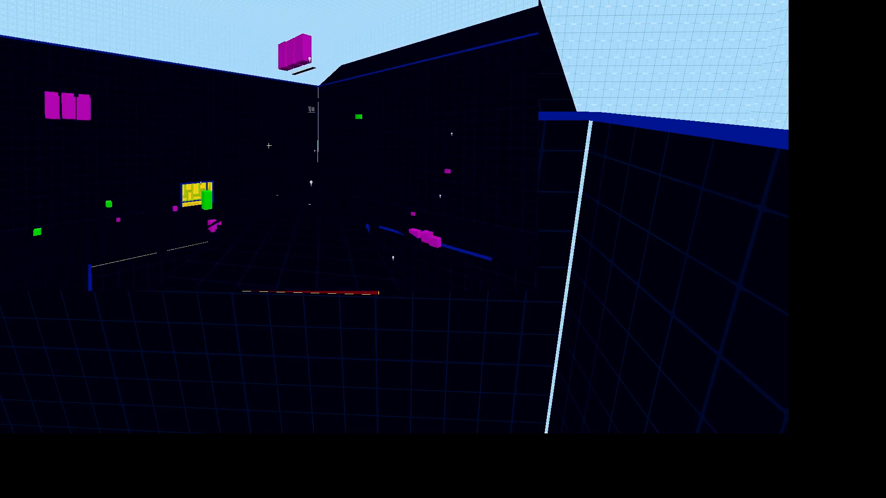
{"action": "key", "text": "z"}
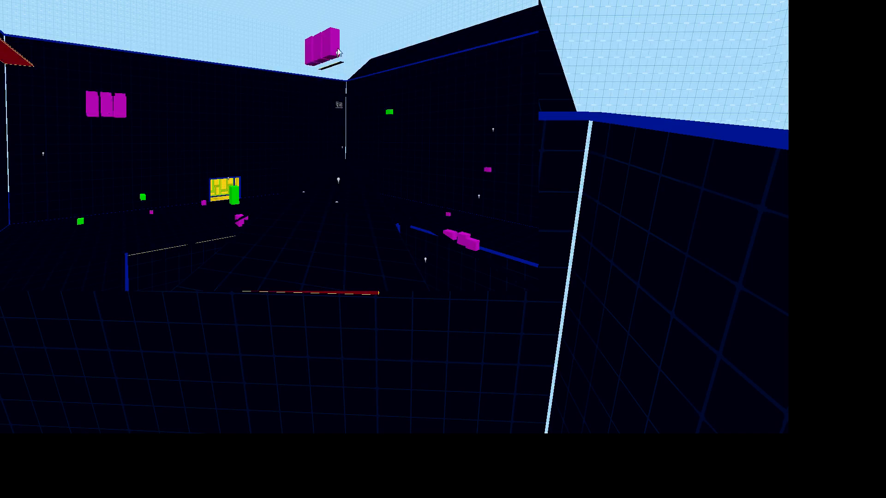
{"action": "key", "text": "Left"}
{"action": "mouse_move", "coordinate": [269, 145]}
{"action": "right_mouse_down"}
{"action": "mouse_move", "coordinate": [277, 148]}
{"action": "mouse_move", "coordinate": [258, 137]}
{"action": "mouse_move", "coordinate": [342, 141]}
{"action": "mouse_move", "coordinate": [337, 129]}
{"action": "mouse_move", "coordinate": [269, 145]}
{"action": "mouse_move", "coordinate": [287, 159]}
{"action": "mouse_move", "coordinate": [269, 145]}
{"action": "right_mouse_up"}
{"action": "key", "text": "w"}
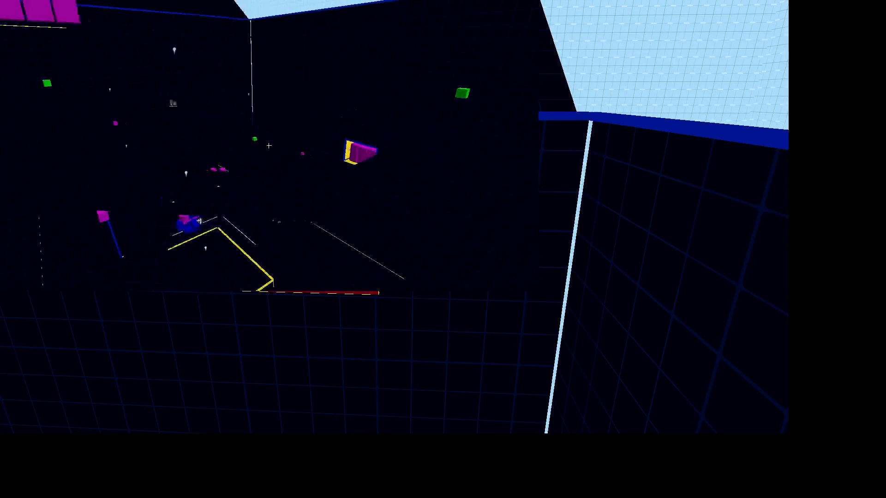
{"action": "key", "text": "w"}
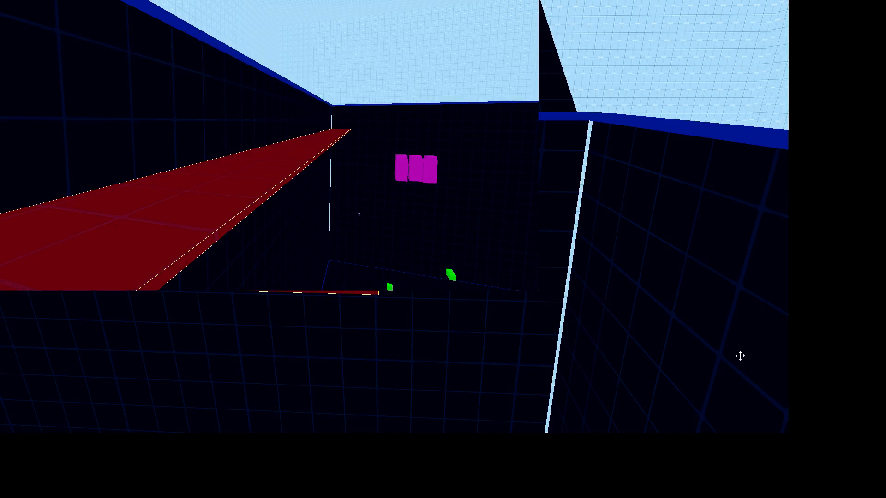
Step: Lower the walkway floor brush along the wall in small moves in the 2D side view
{"action": "mouse_move", "coordinate": [753, 354]}
{"action": "left_mouse_down"}
{"action": "mouse_move", "coordinate": [754, 415]}
{"action": "mouse_move", "coordinate": [750, 401]}
{"action": "left_mouse_up"}
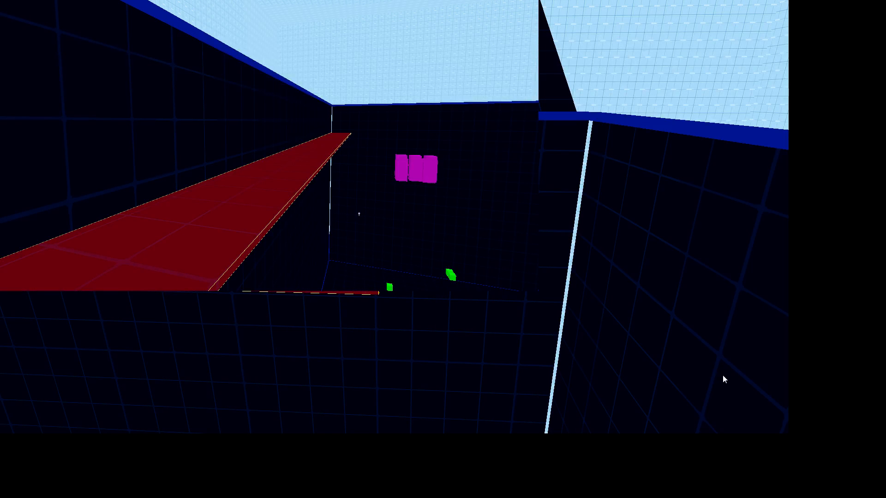
{"action": "left_click_drag", "start_coordinate": [730, 354], "coordinate": [732, 378]}
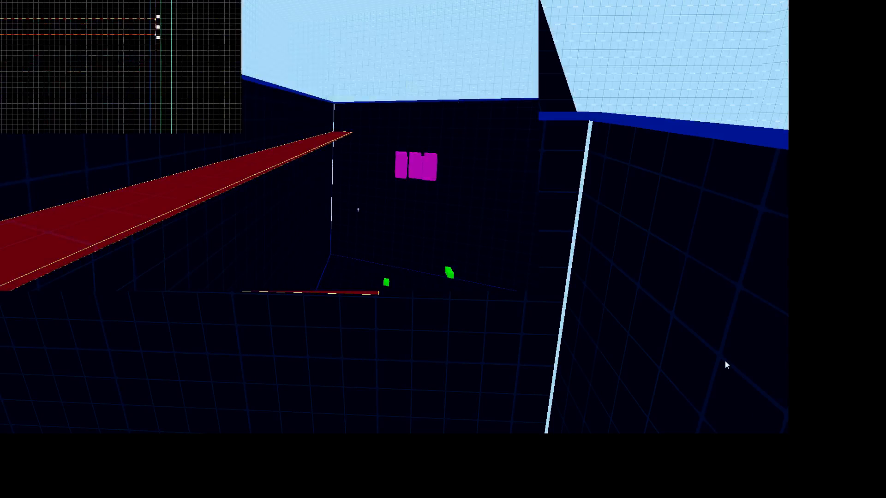
{"action": "left_click_drag", "start_coordinate": [712, 332], "coordinate": [712, 391]}
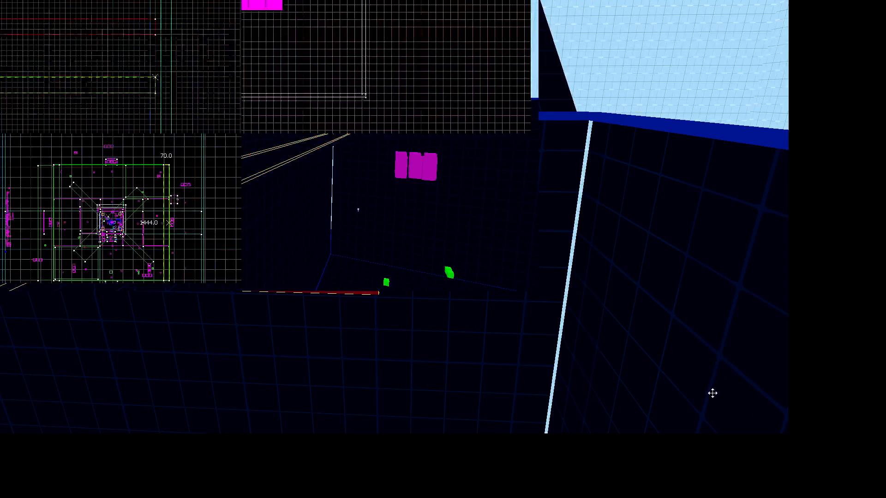
{"action": "key", "text": "z"}
{"action": "key", "text": "z"}
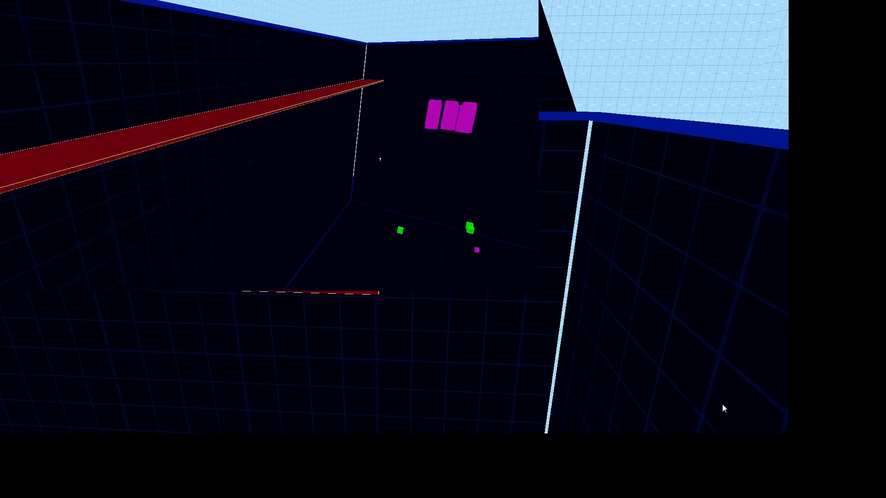
Step: Enlarge the 2D side view and move the walkway floor brush further down the arena wall
{"action": "key", "text": "shift+z"}
{"action": "scroll", "coordinate": [473, 244], "scroll_direction": "down", "scroll_amount": 5}
{"action": "scroll", "coordinate": [497, 260], "scroll_direction": "down", "scroll_amount": 6}
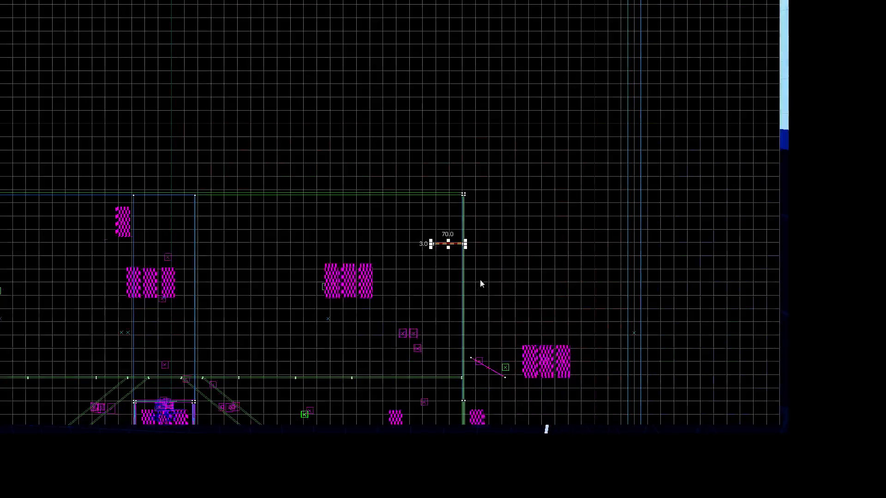
{"action": "scroll", "coordinate": [484, 291], "scroll_direction": "up", "scroll_amount": 10}
{"action": "scroll", "coordinate": [504, 178], "scroll_direction": "down", "scroll_amount": 1}
{"action": "left_click_drag", "start_coordinate": [505, 179], "coordinate": [504, 285]}
{"action": "scroll", "coordinate": [502, 281], "scroll_direction": "down", "scroll_amount": 8}
{"action": "scroll", "coordinate": [498, 307], "scroll_direction": "up", "scroll_amount": 3}
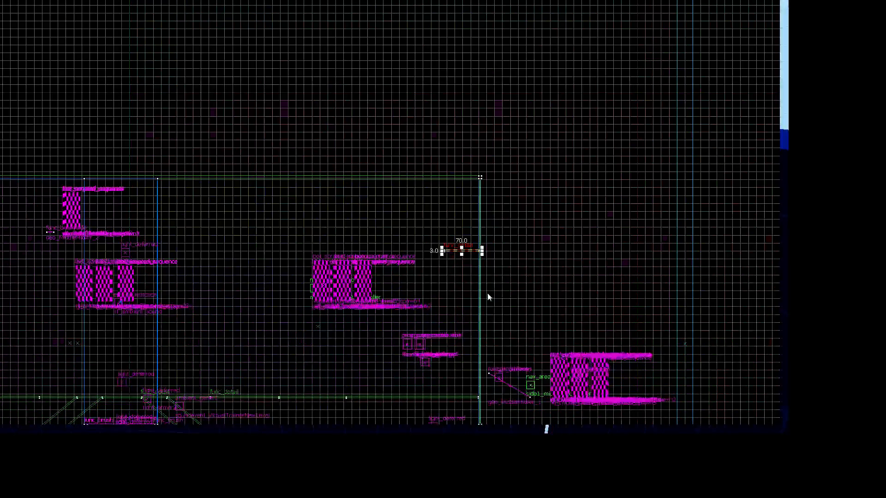
Step: Restore the split views and check the lowered walkway floor from several corners of the arena
{"action": "key", "text": "z"}
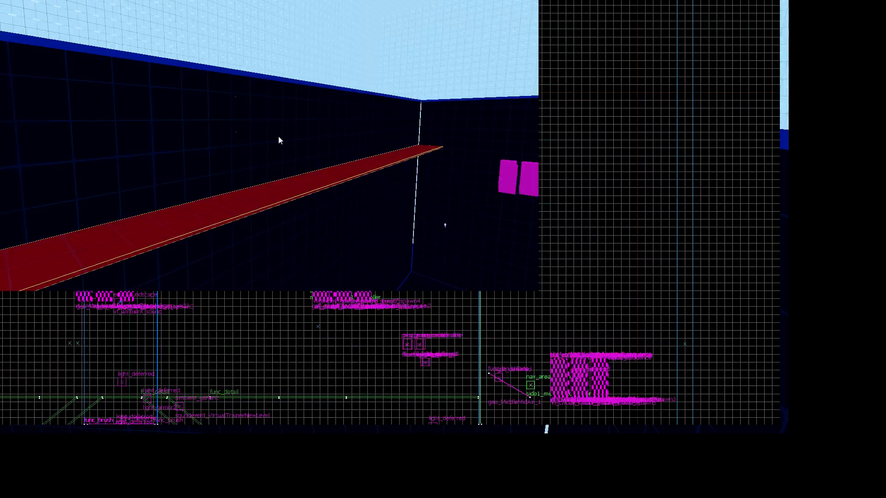
{"action": "key", "text": "z"}
{"action": "key", "text": "d"}
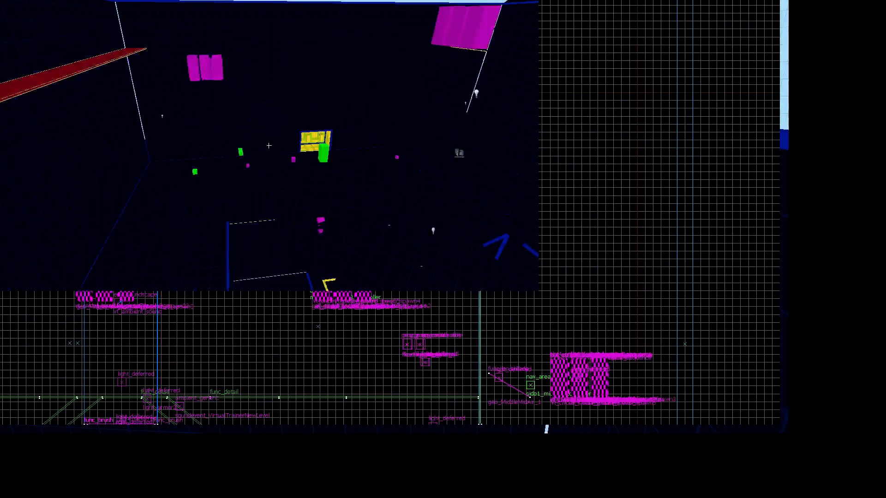
{"action": "key", "text": "z"}
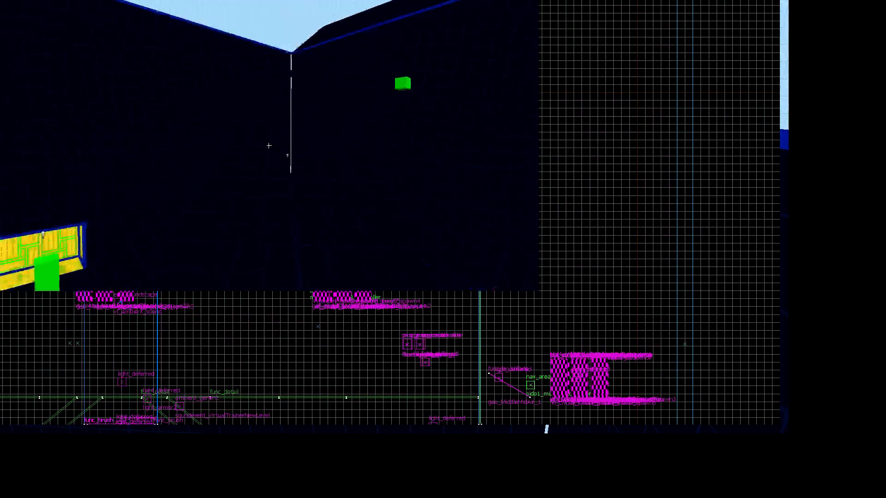
{"action": "key", "text": "z"}
{"action": "key", "text": "z"}
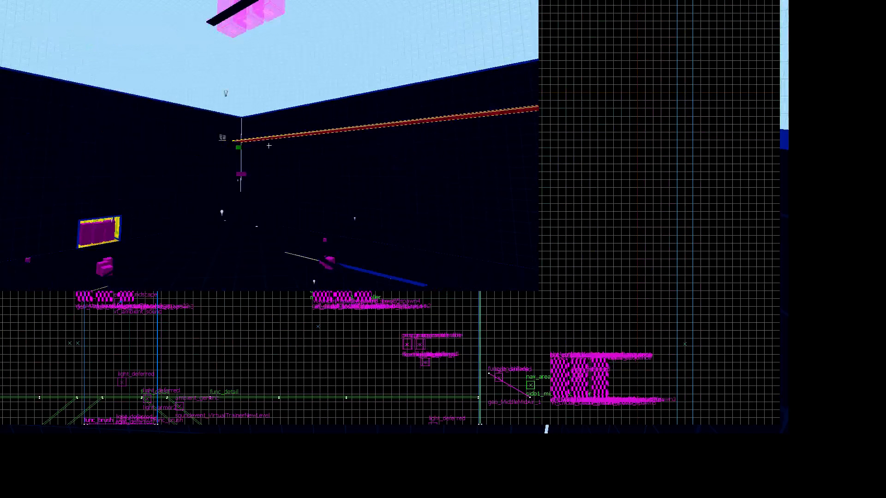
{"action": "key", "text": "z"}
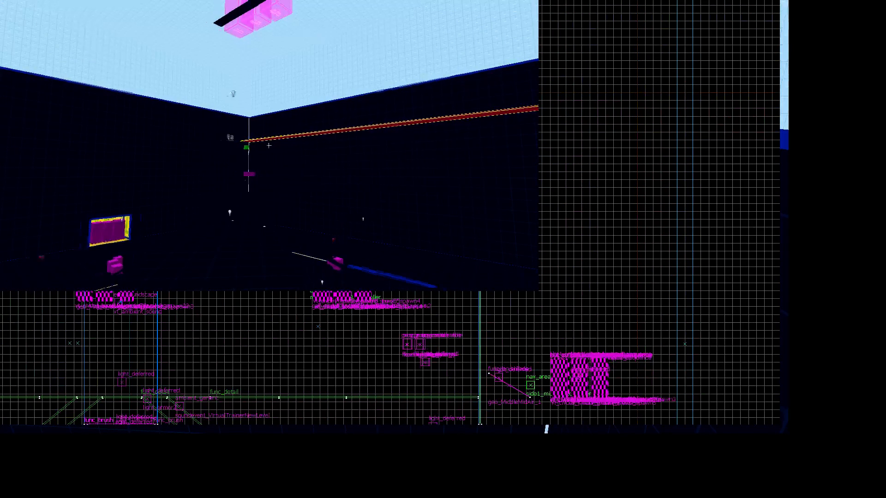
{"action": "key", "text": "z"}
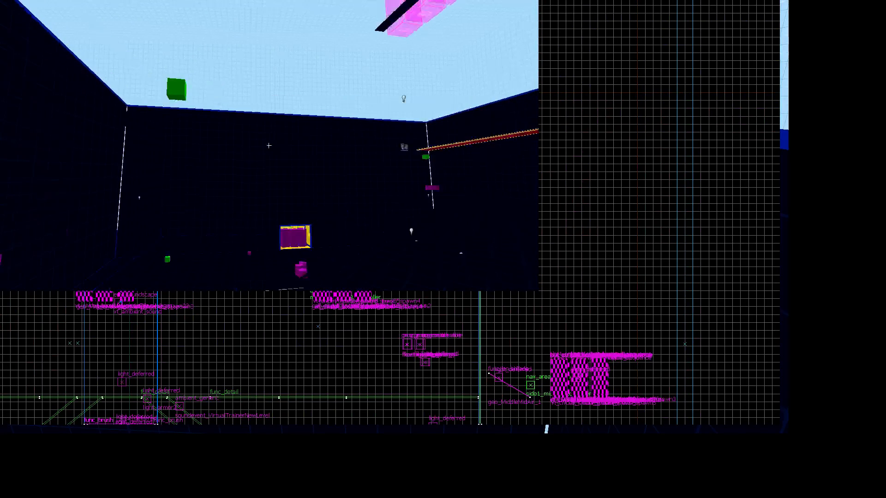
{"action": "key", "text": "z"}
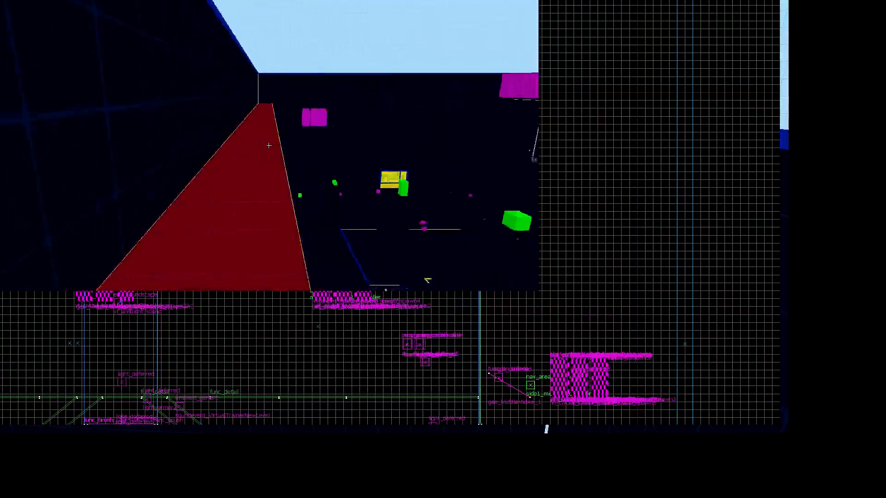
Step: Examine the lowered walkway floor along the wall and face-on between the two corner light strips
{"action": "key", "text": "w"}
{"action": "key", "text": "d"}
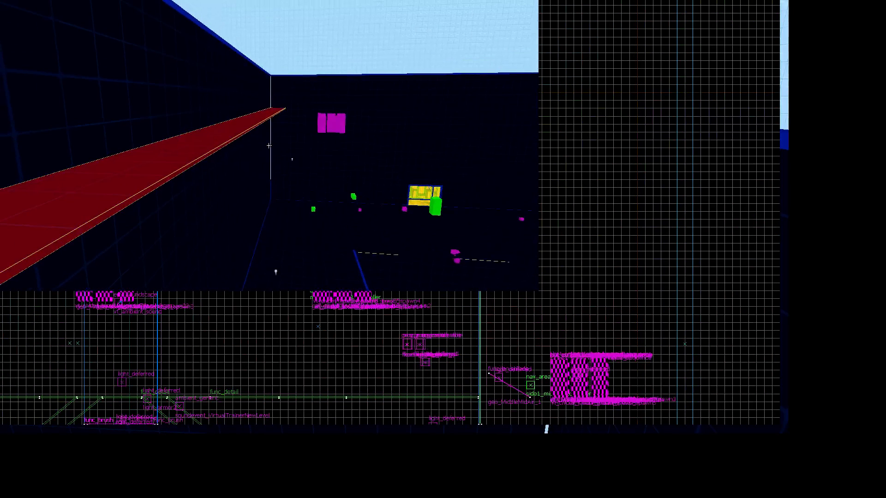
{"action": "key", "text": "z"}
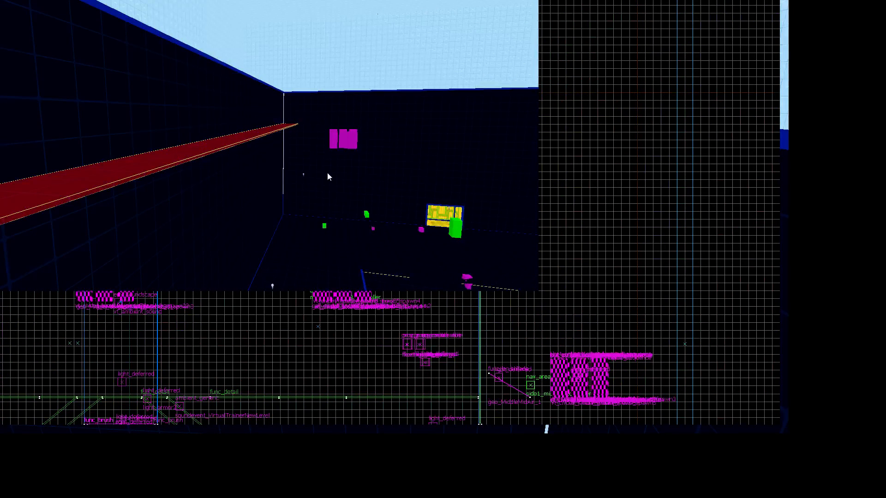
{"action": "key", "text": "z"}
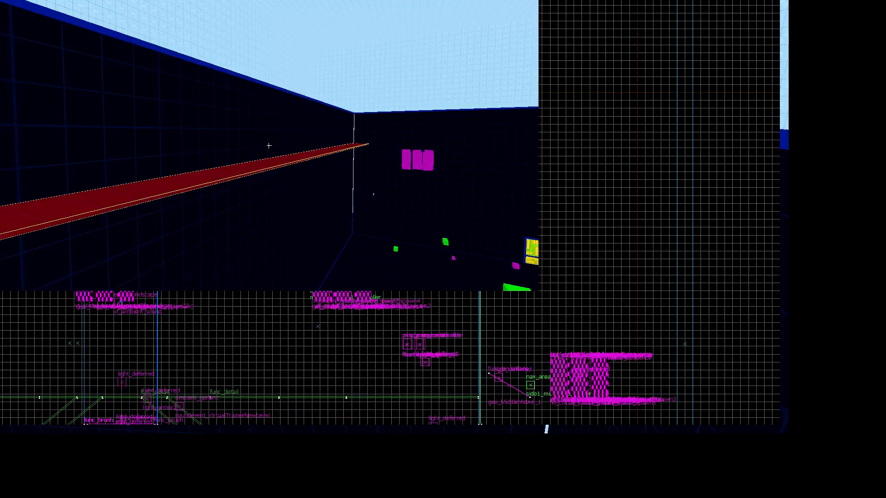
{"action": "key", "text": "z"}
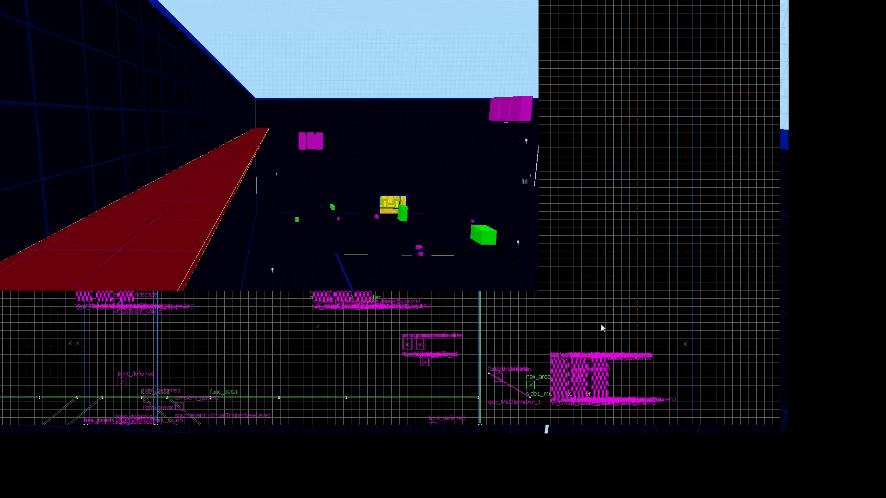
{"action": "key", "text": "z"}
{"action": "key", "text": "w"}
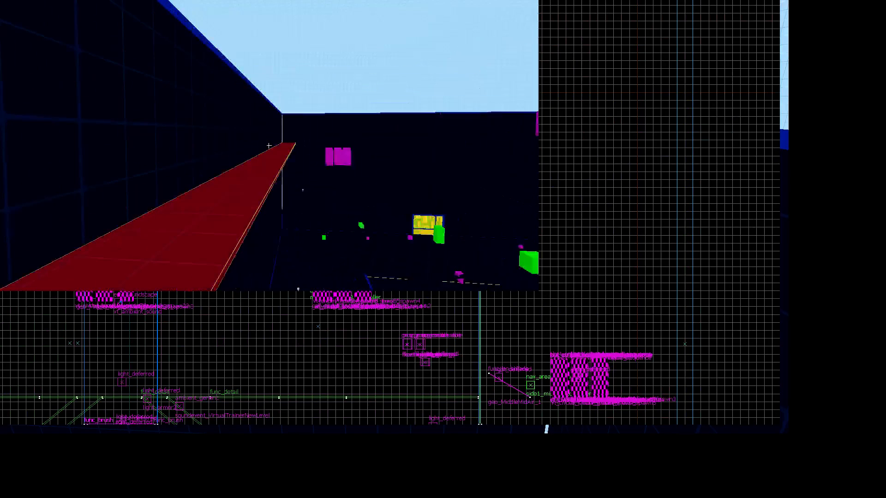
{"action": "key", "text": "z"}
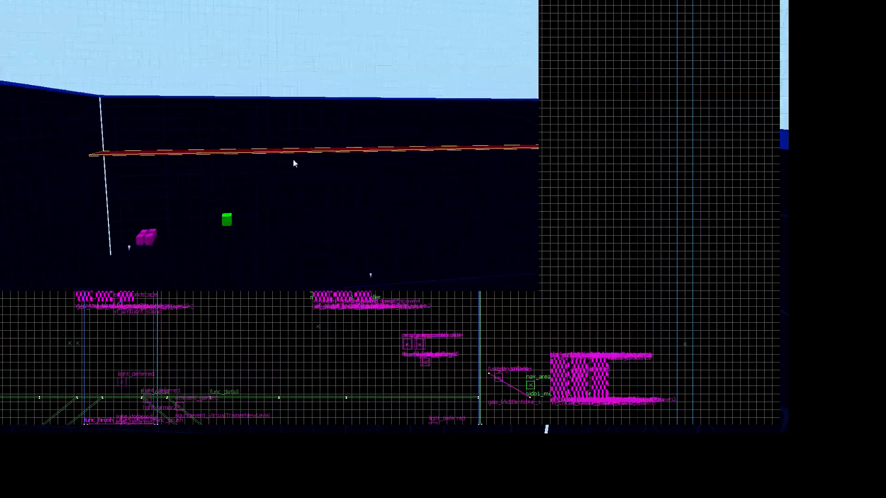
{"action": "key", "text": "z"}
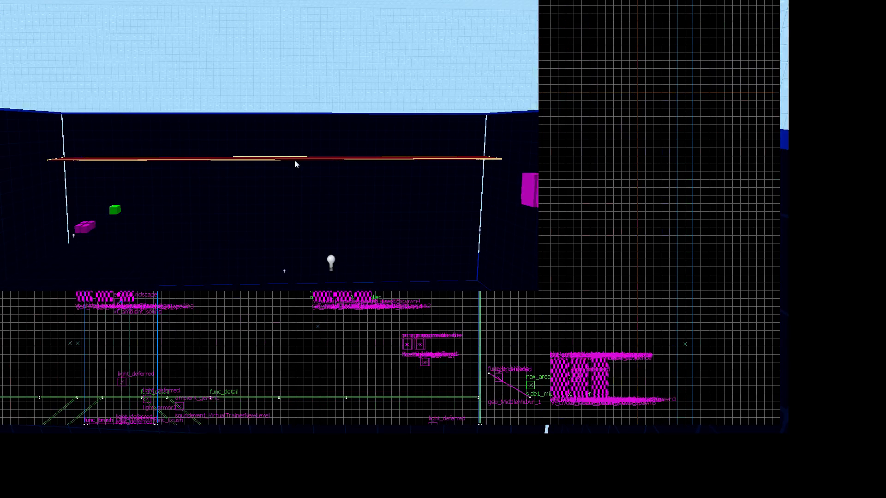
{"action": "mouse_move", "coordinate": [296, 164]}
{"action": "left_mouse_down"}
{"action": "mouse_move", "coordinate": [267, 145]}
{"action": "mouse_move", "coordinate": [294, 164]}
{"action": "left_mouse_up"}
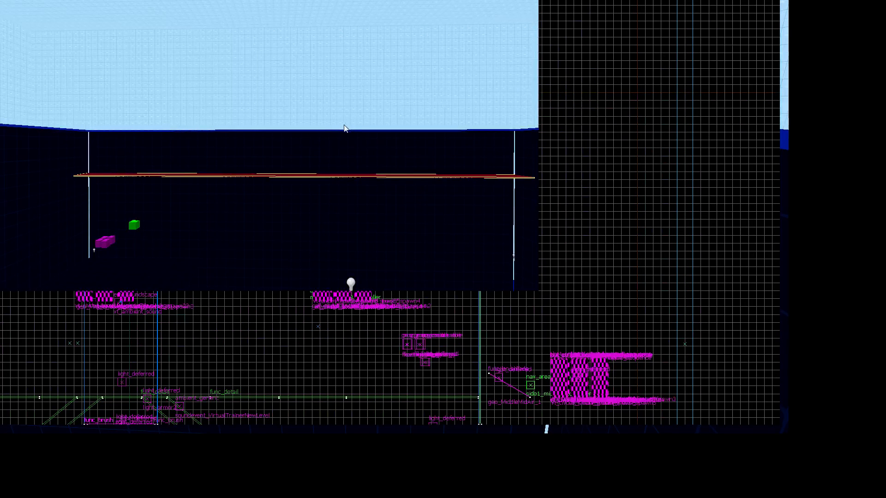
{"action": "left_click_drag", "start_coordinate": [340, 143], "coordinate": [295, 164]}
{"action": "key", "text": "z"}
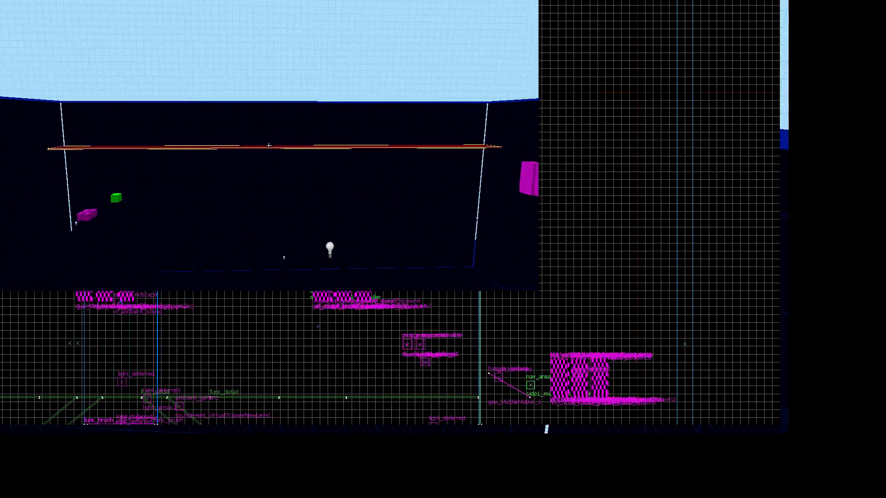
Step: Enlarge the 3D view to examine the walkway floor between the corner light strips, and restore the split views
{"action": "key", "text": "shift+z"}
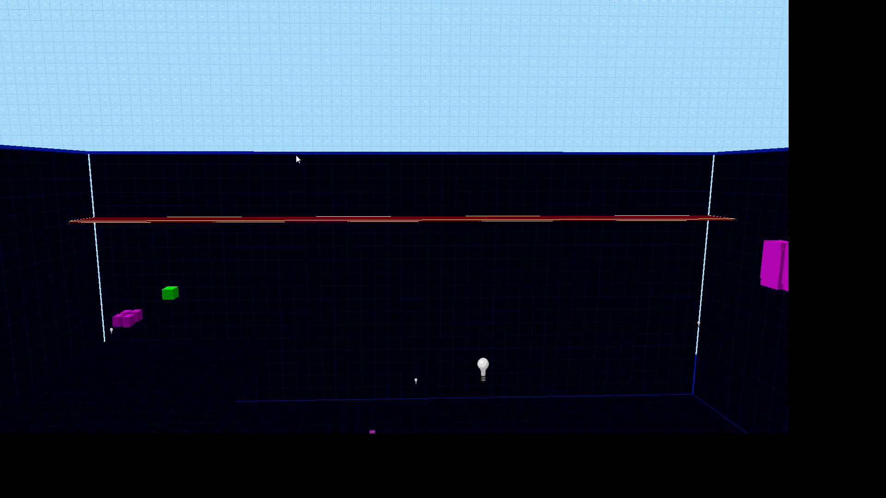
{"action": "key", "text": "z"}
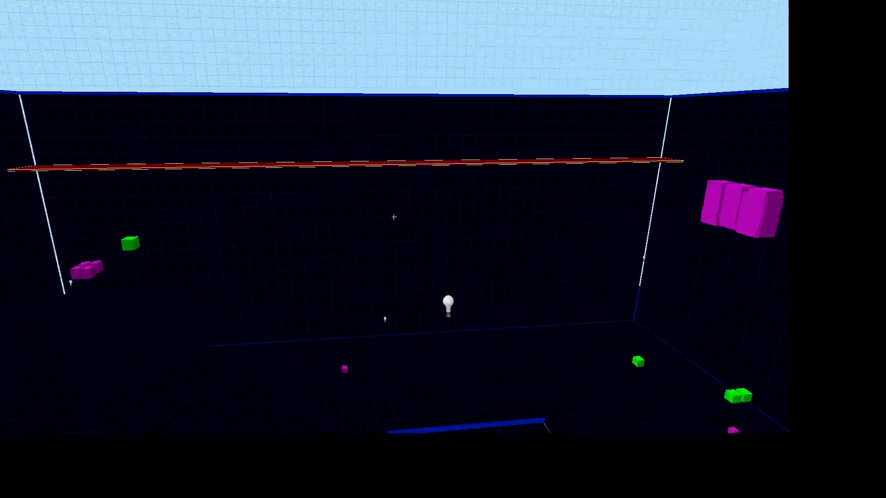
{"action": "key", "text": "z"}
{"action": "key", "text": "z"}
{"action": "key", "text": "shift+z"}
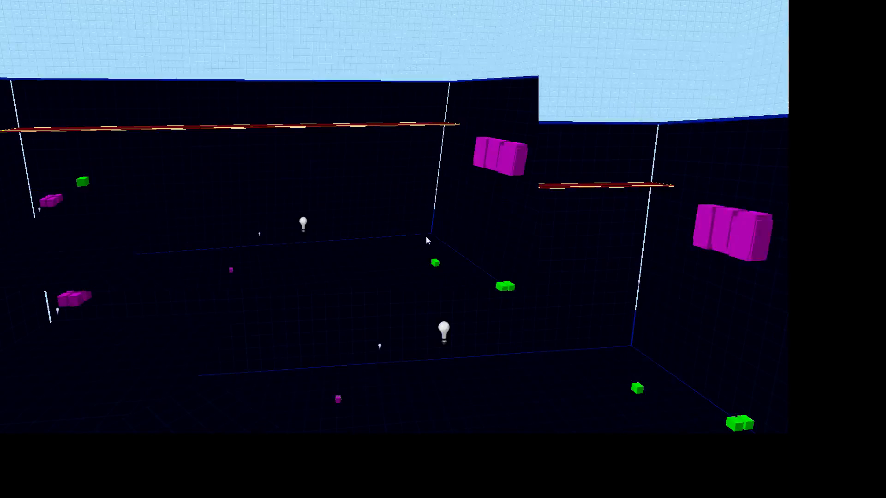
{"action": "key", "text": "z"}
{"action": "key", "text": "z"}
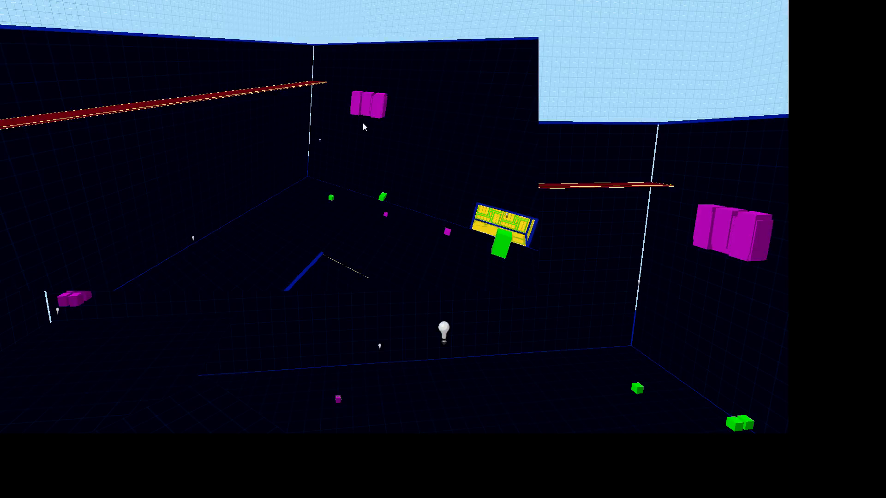
Step: Examine how the walkway floor runs along the wall and meets the far corner light strip, from several distances
{"action": "key", "text": "z"}
{"action": "key", "text": "z"}
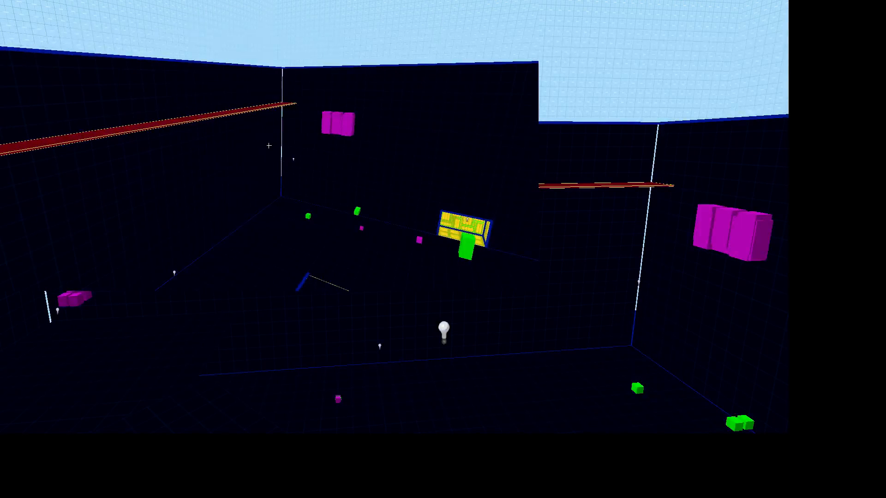
{"action": "key", "text": "z"}
{"action": "key", "text": "z"}
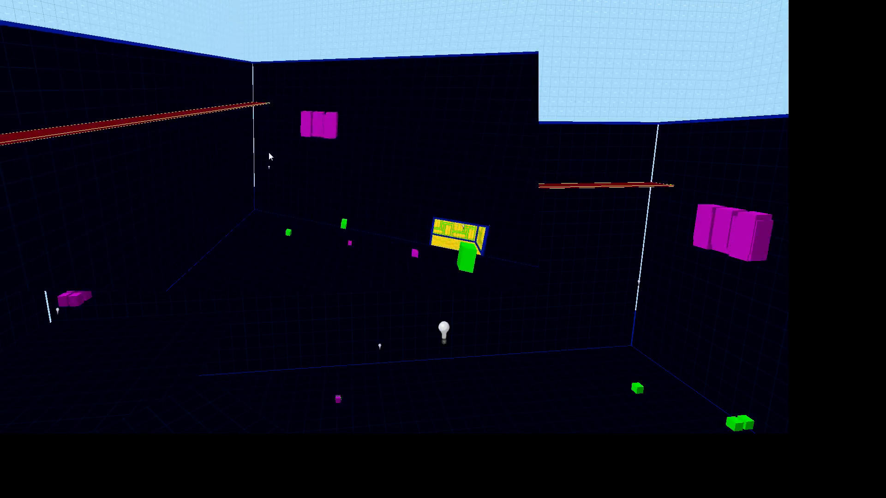
{"action": "key", "text": "z"}
{"action": "key", "text": "z"}
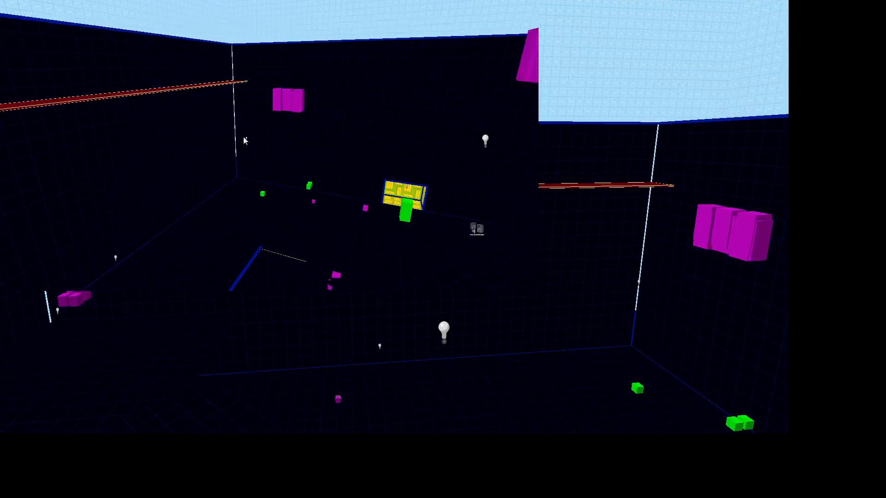
{"action": "key", "text": "z"}
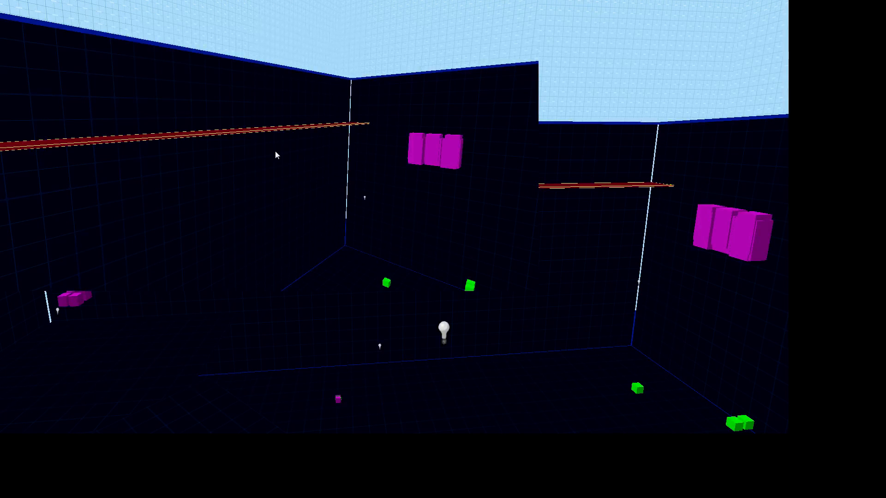
{"action": "key", "text": "z"}
{"action": "key", "text": "z"}
{"action": "key", "text": "z"}
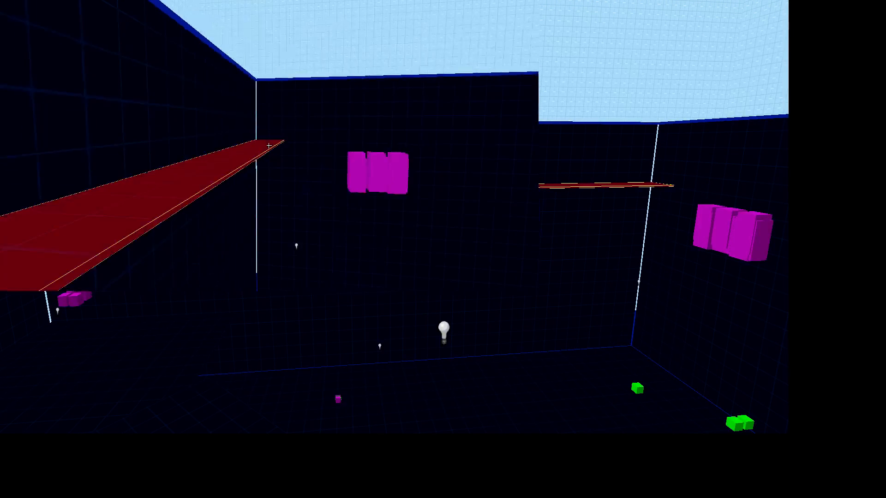
{"action": "key", "text": "a"}
{"action": "key", "text": "d"}
{"action": "key", "text": "d"}
{"action": "key", "text": "z"}
{"action": "key", "text": "z"}
{"action": "key", "text": "s"}
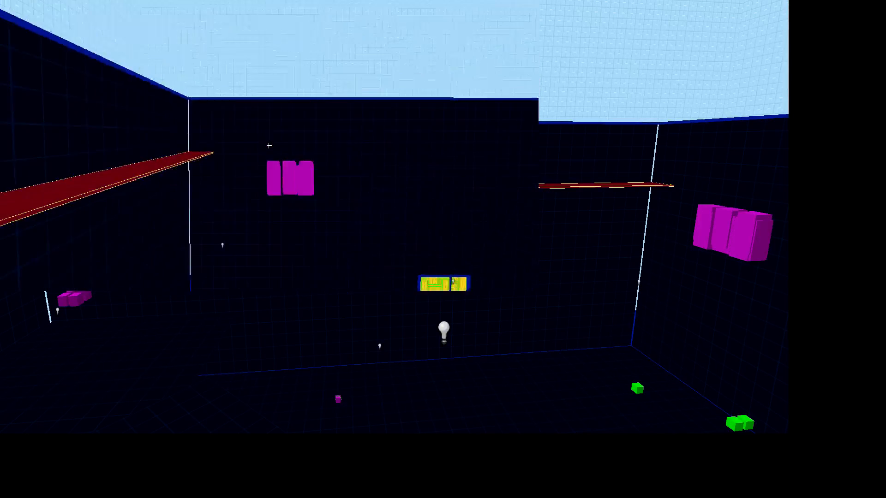
{"action": "key", "text": "z"}
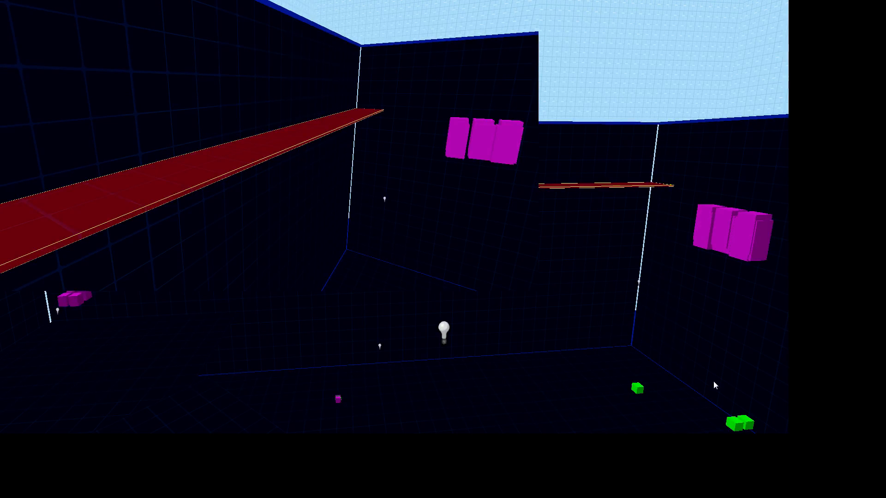
Step: Fly to the small nodraw room in the arena wall and select its back wall, ceiling and side wall brushes
{"action": "right_click_drag", "start_coordinate": [389, 167], "coordinate": [263, 145]}
{"action": "right_click_drag", "start_coordinate": [458, 162], "coordinate": [269, 146]}
{"action": "key", "text": "w"}
{"action": "key", "text": "s"}
{"action": "key", "text": "z"}
{"action": "left_click", "coordinate": [282, 162]}
{"action": "left_click", "coordinate": [318, 84], "text": "ctrl"}
{"action": "left_click", "coordinate": [406, 139], "text": "ctrl"}
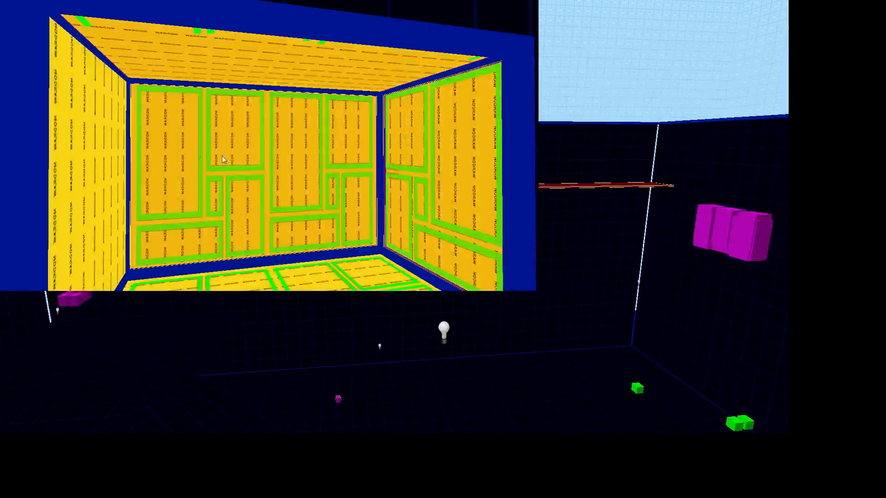
Step: Add the room's remaining wall, floor and blue edge trims to the selection
{"action": "left_click", "coordinate": [171, 149], "text": "ctrl"}
{"action": "left_click", "coordinate": [106, 144], "text": "ctrl"}
{"action": "left_click", "coordinate": [163, 140], "text": "ctrl"}
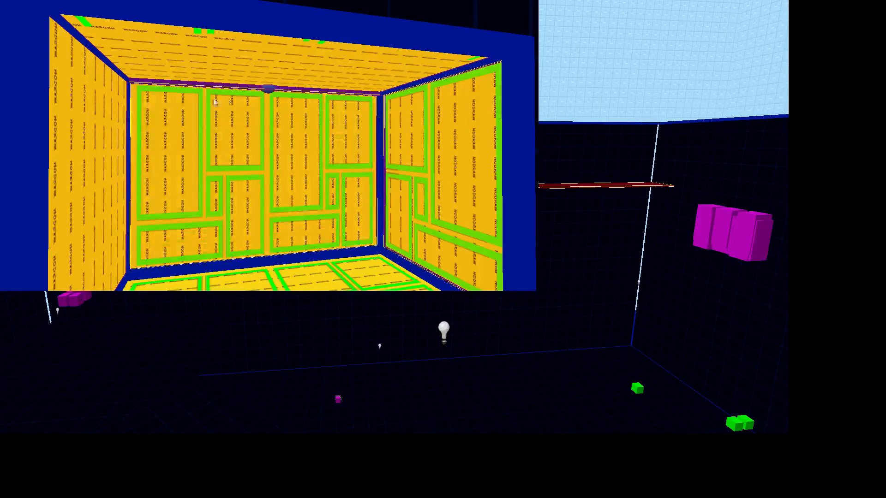
{"action": "left_click", "coordinate": [153, 129], "text": "ctrl"}
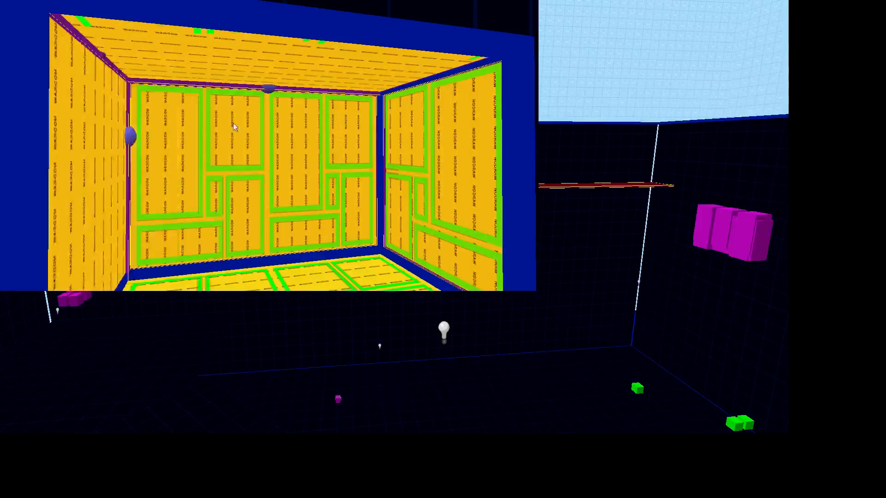
{"action": "left_click", "coordinate": [406, 118], "text": "ctrl"}
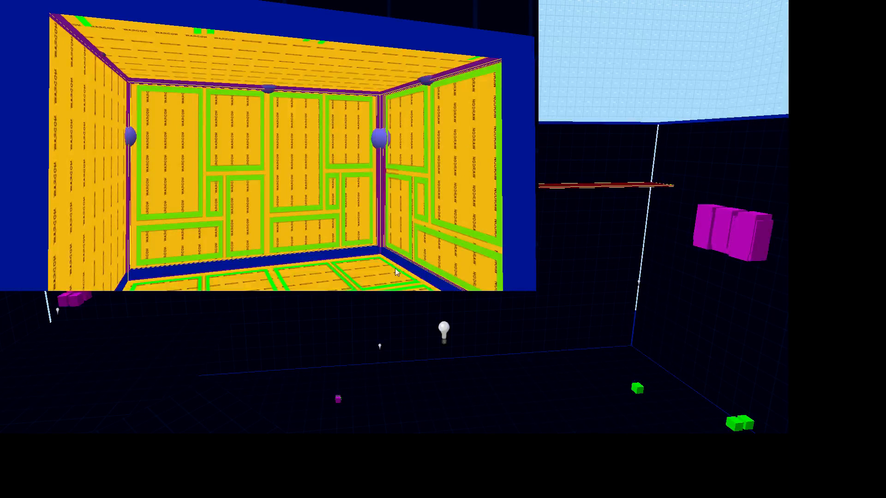
{"action": "left_click", "coordinate": [410, 276], "text": "ctrl"}
{"action": "left_click", "coordinate": [318, 257], "text": "ctrl"}
Step: Check the selected room brushes at the lower inside corner and around the outside of the box
{"action": "middle_click_drag", "start_coordinate": [269, 146], "coordinate": [386, 125]}
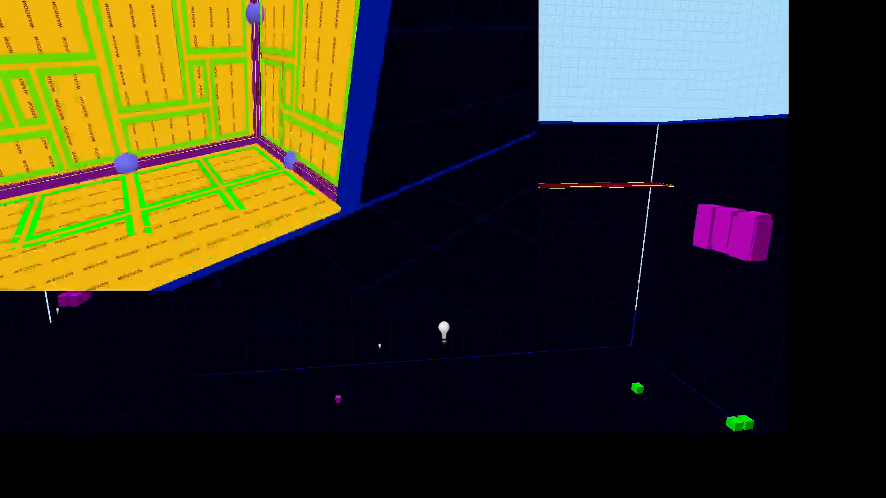
{"action": "middle_click_drag", "start_coordinate": [322, 173], "coordinate": [271, 146]}
{"action": "scroll", "coordinate": [269, 146], "scroll_direction": "up", "scroll_amount": 5}
{"action": "scroll", "coordinate": [269, 146], "scroll_direction": "down", "scroll_amount": 5}
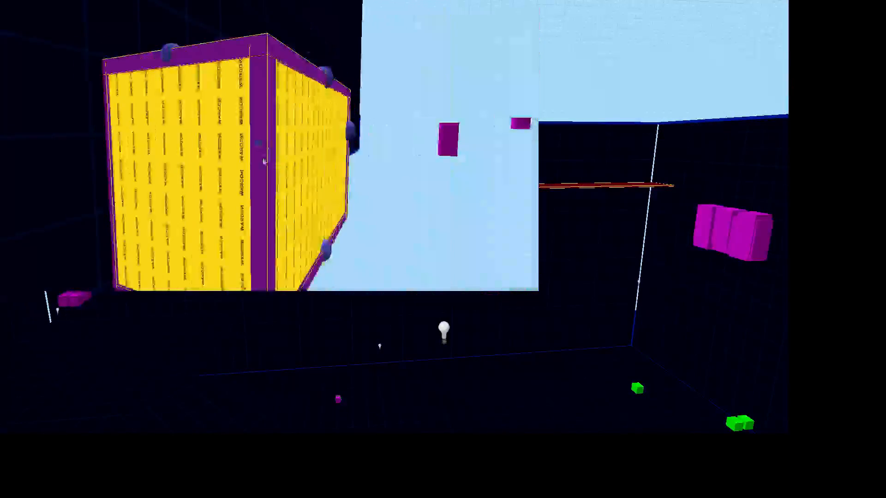
{"action": "scroll", "coordinate": [269, 145], "scroll_direction": "up", "scroll_amount": 2}
{"action": "key", "text": "d"}
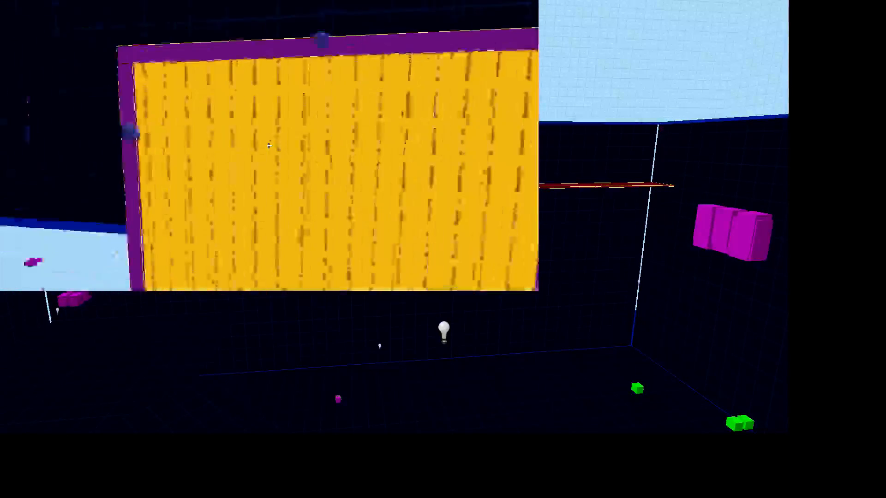
{"action": "key", "text": "z"}
{"action": "key", "text": "z"}
{"action": "key", "text": "w"}
{"action": "key", "text": "z"}
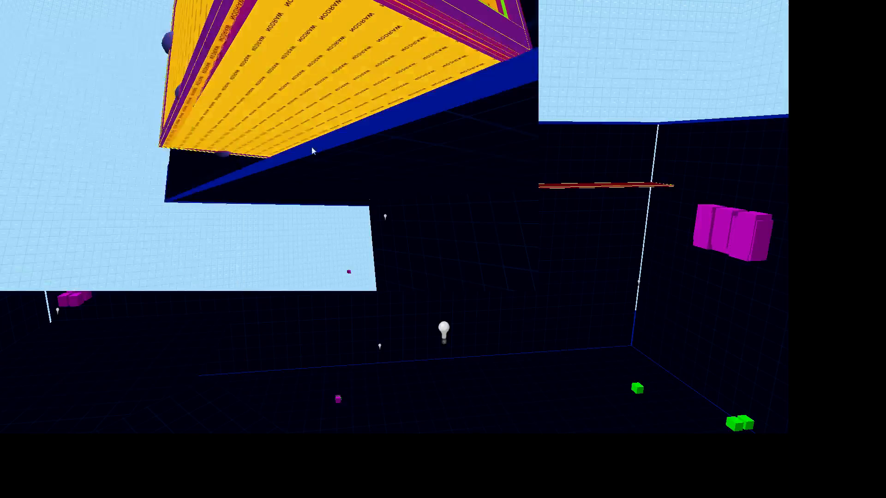
Step: Copy the selected room brushes, place the copy beside the original room, and view it from outside
{"action": "key", "text": "z"}
{"action": "key", "text": "w"}
{"action": "key", "text": "z"}
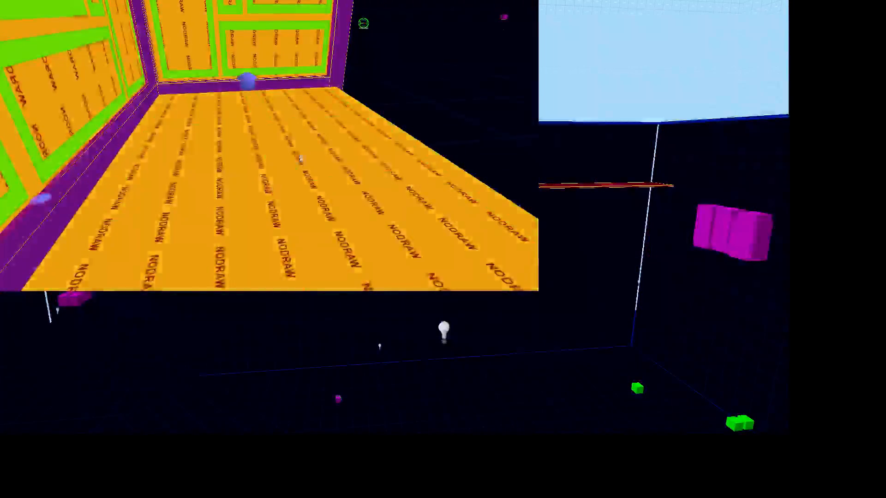
{"action": "key", "text": "z"}
{"action": "key", "text": "s"}
{"action": "key", "text": "z"}
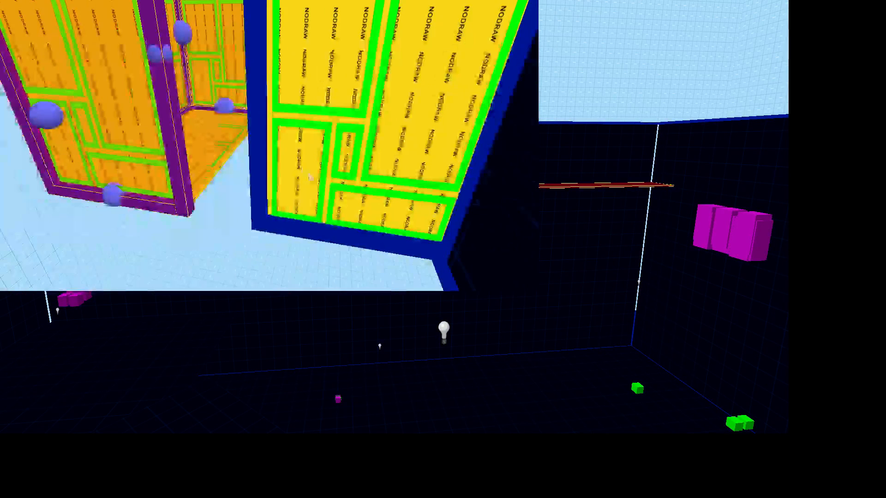
{"action": "key", "text": "z"}
{"action": "key", "text": "w"}
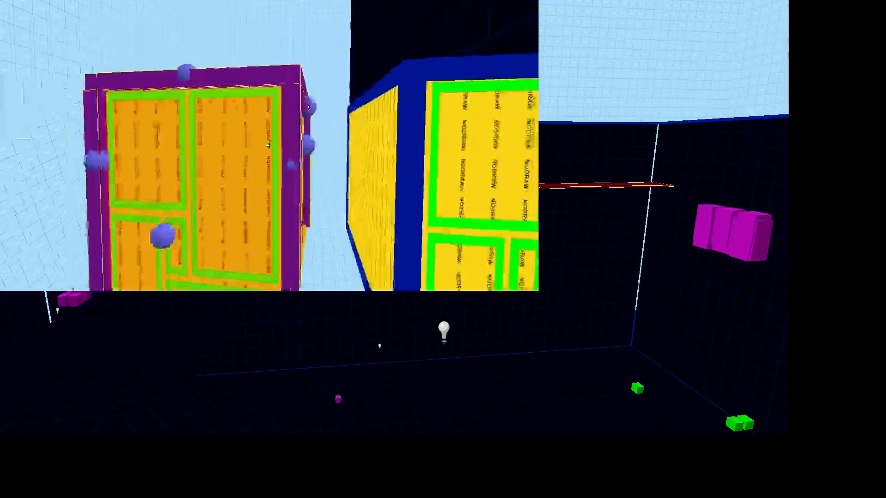
{"action": "key", "text": "s"}
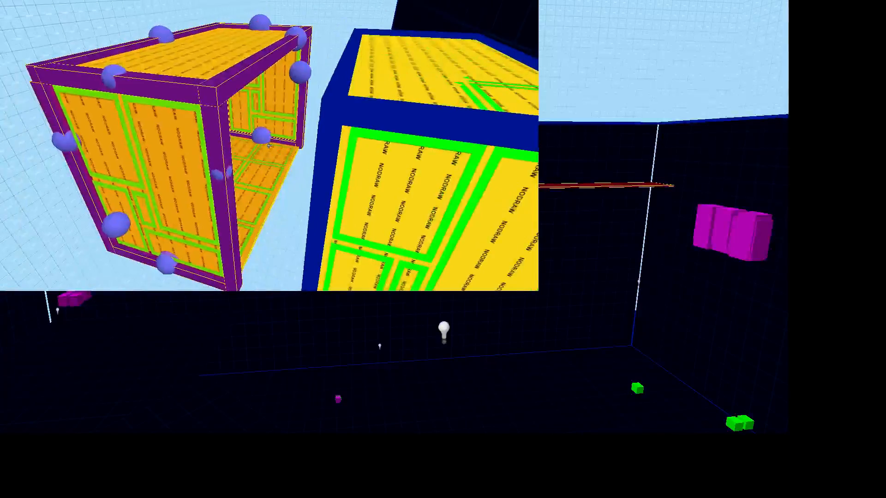
Step: Examine the copied room's floor and open side next to the original
{"action": "key", "text": "w"}
{"action": "key", "text": "s"}
{"action": "key", "text": "z"}
{"action": "left_click", "coordinate": [273, 157]}
{"action": "key", "text": "z"}
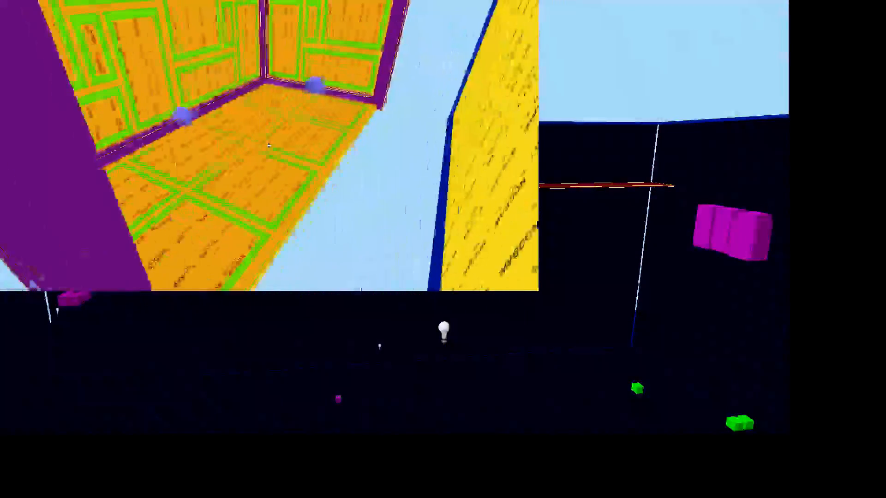
Step: Examine the original room's inner corner, ceiling and wall panels, and compare them with the selected copy
{"action": "key", "text": "z"}
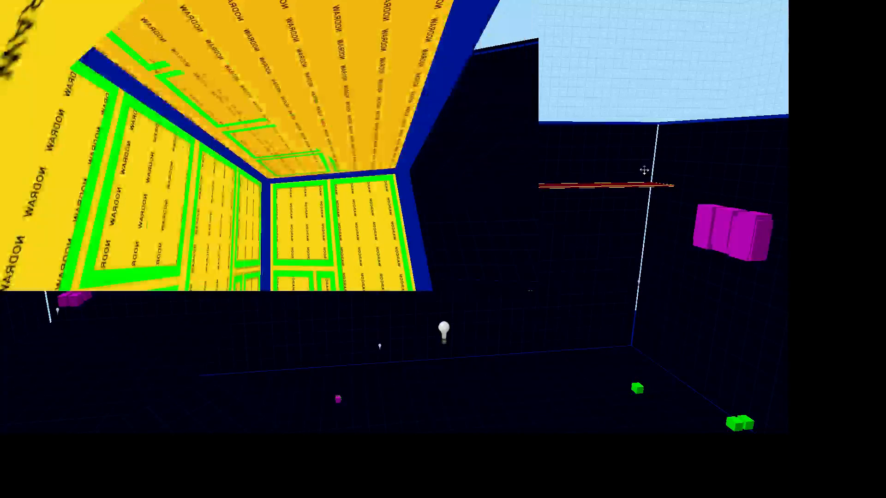
{"action": "key", "text": "z"}
{"action": "key", "text": "z"}
{"action": "left_click", "coordinate": [294, 157]}
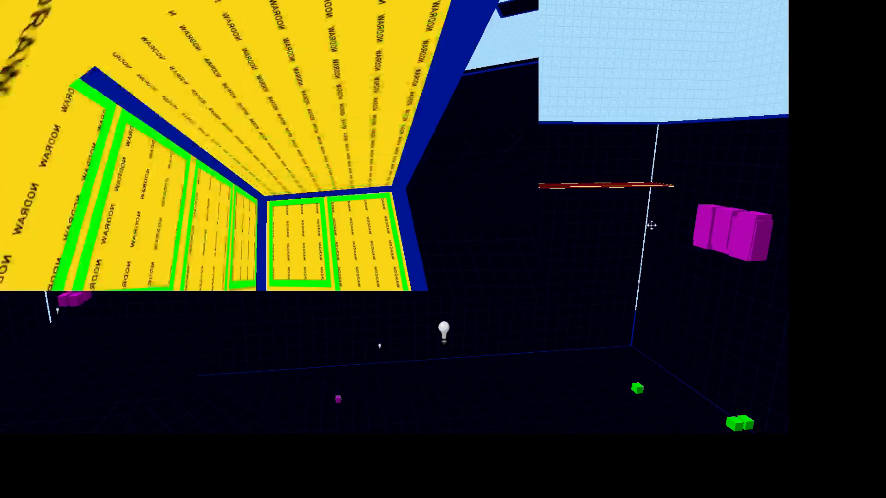
{"action": "key", "text": "z"}
{"action": "key", "text": "w"}
{"action": "key", "text": "w"}
{"action": "key", "text": "z"}
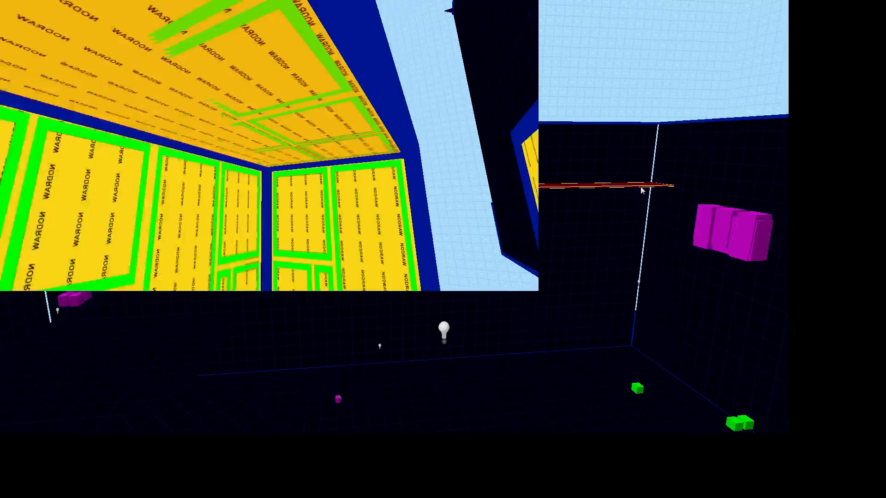
{"action": "key", "text": "z"}
{"action": "key", "text": "z"}
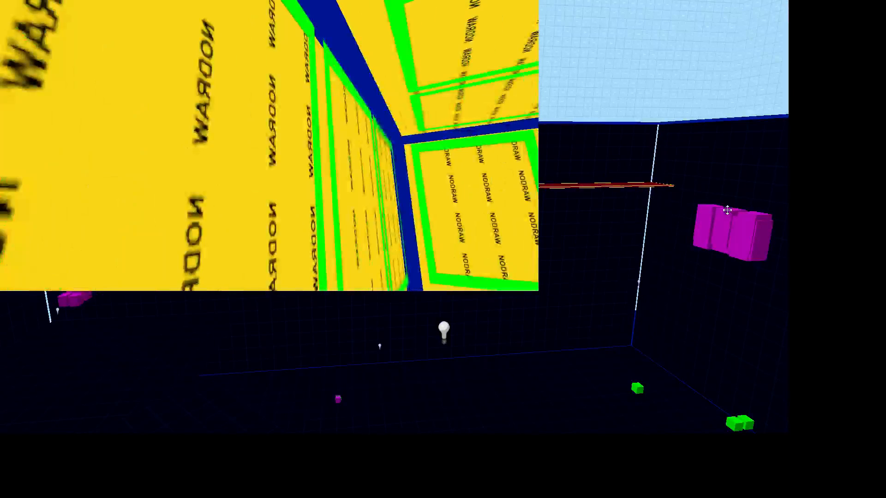
{"action": "key", "text": "s"}
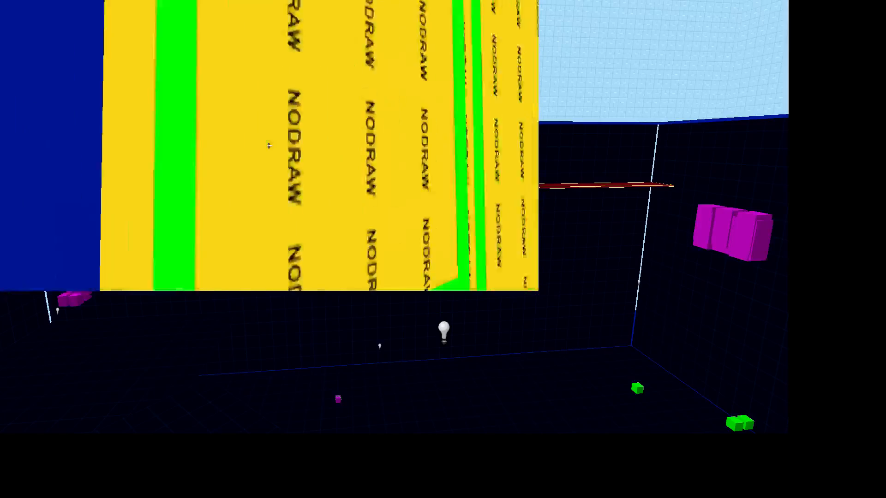
{"action": "key", "text": "d"}
{"action": "key", "text": "w"}
{"action": "key", "text": "z"}
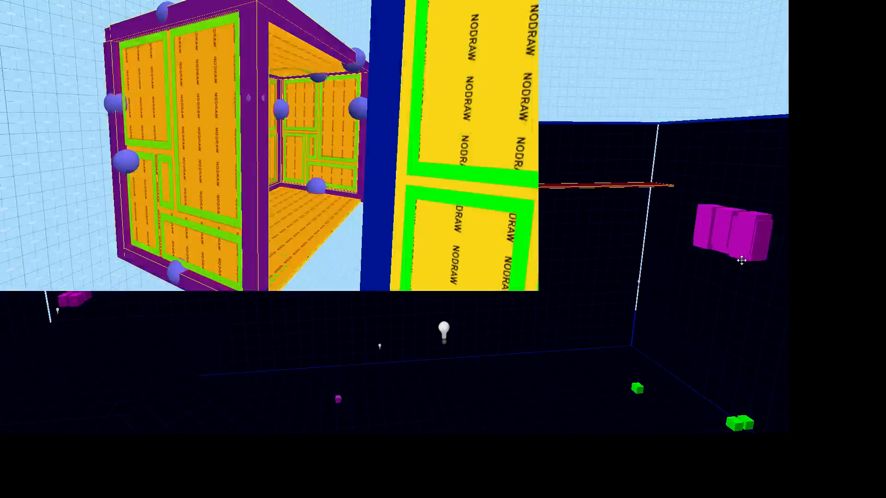
Step: Inspect the highlighted sky panel near the copied room, and return to a view of both rooms side by side
{"action": "key", "text": "z"}
{"action": "key", "text": "z"}
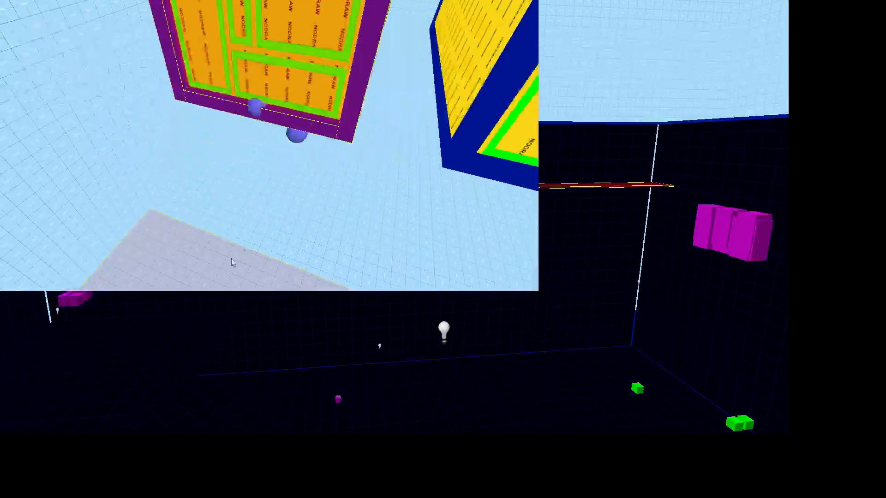
{"action": "key", "text": "z"}
{"action": "key", "text": "z"}
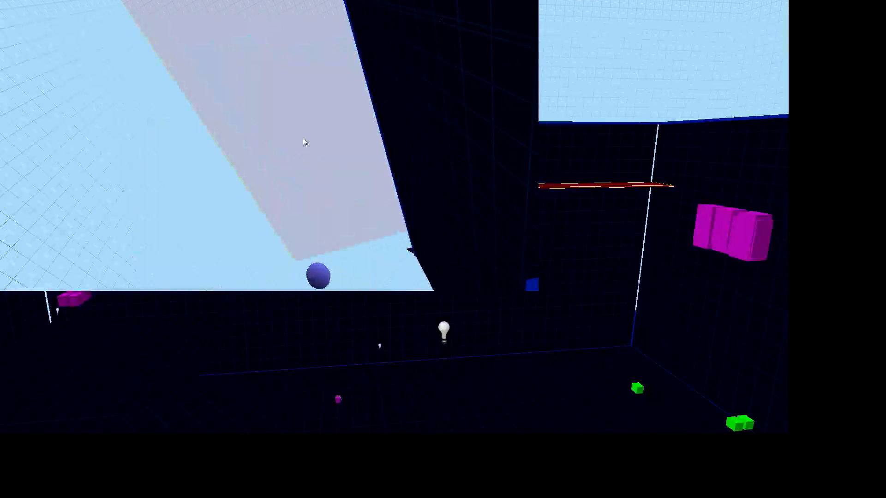
{"action": "key", "text": "Escape"}
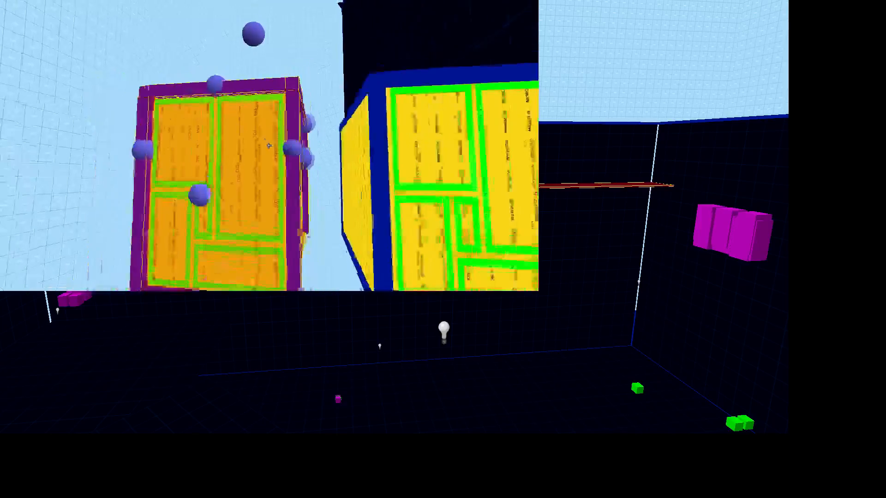
{"action": "key", "text": "z"}
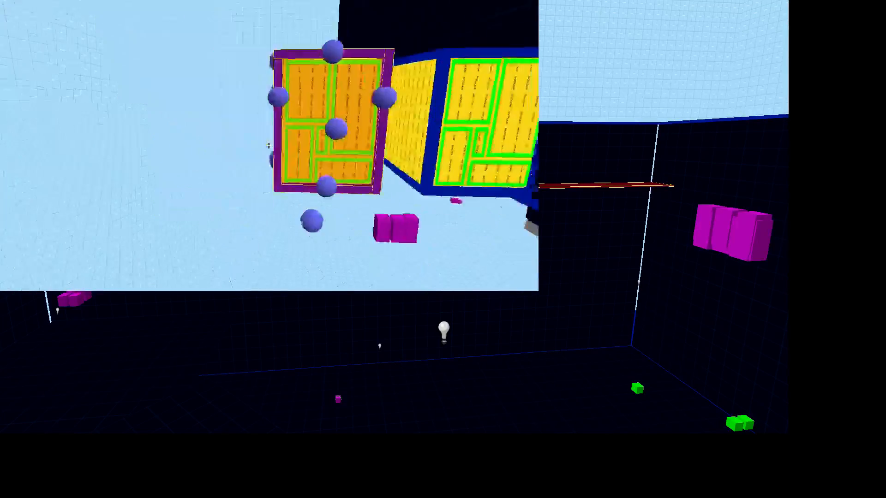
{"action": "key", "text": "z"}
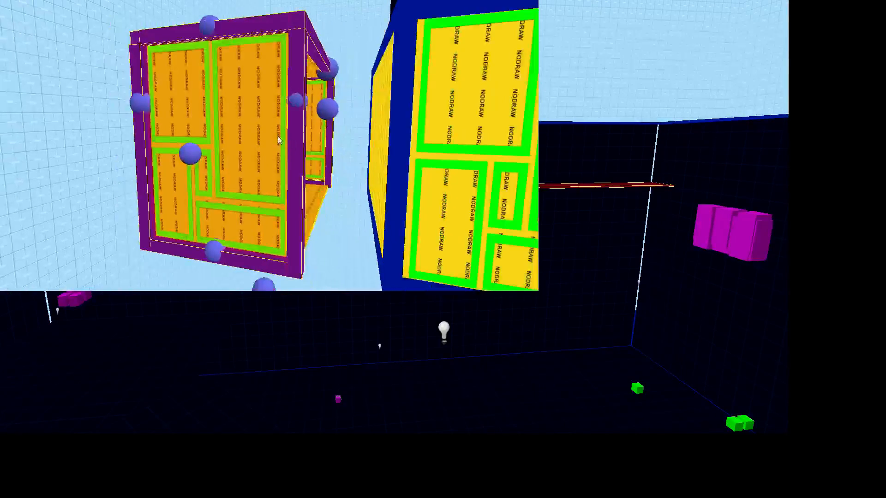
Step: Move the copied nodraw room away from the original and into the arena near the dark wall
{"action": "key", "text": "z"}
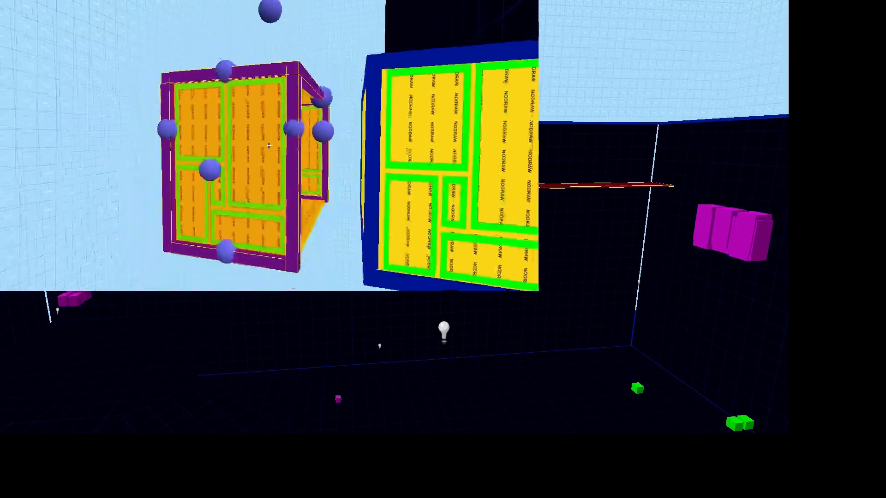
{"action": "key", "text": "z"}
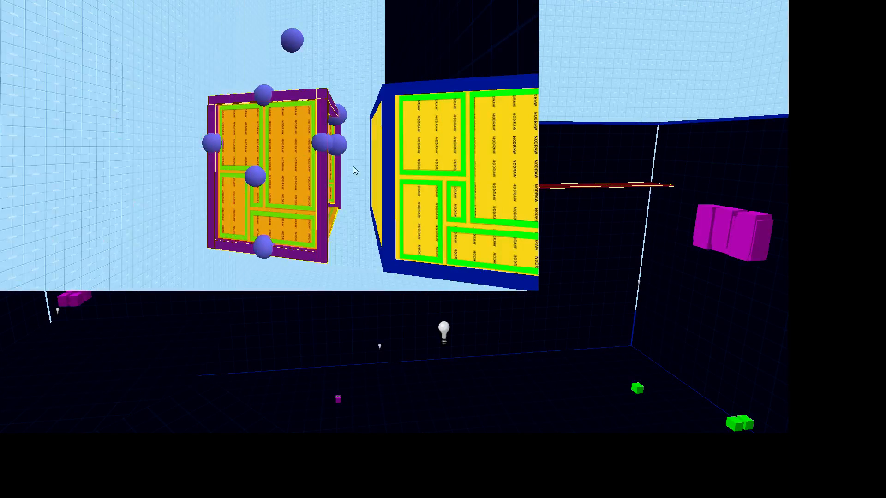
{"action": "key", "text": "z"}
{"action": "key", "text": "z"}
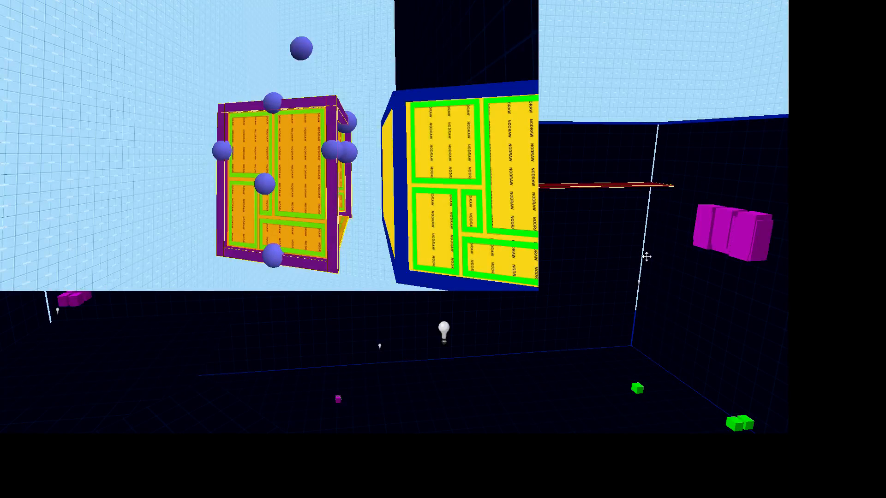
{"action": "key", "text": "z"}
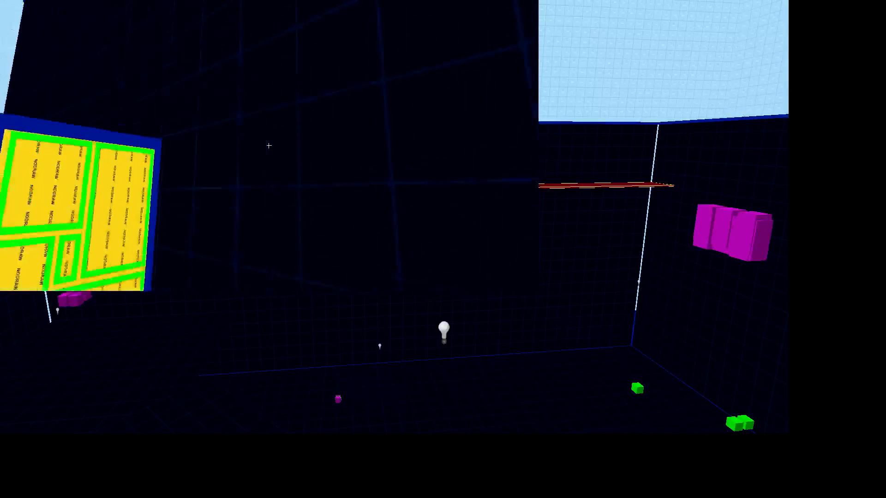
{"action": "key", "text": "w"}
{"action": "key", "text": "z"}
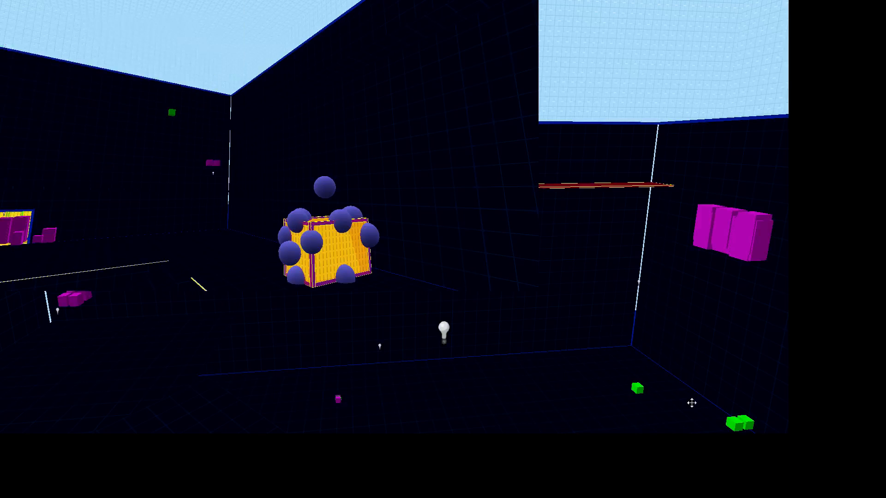
{"action": "key", "text": "z"}
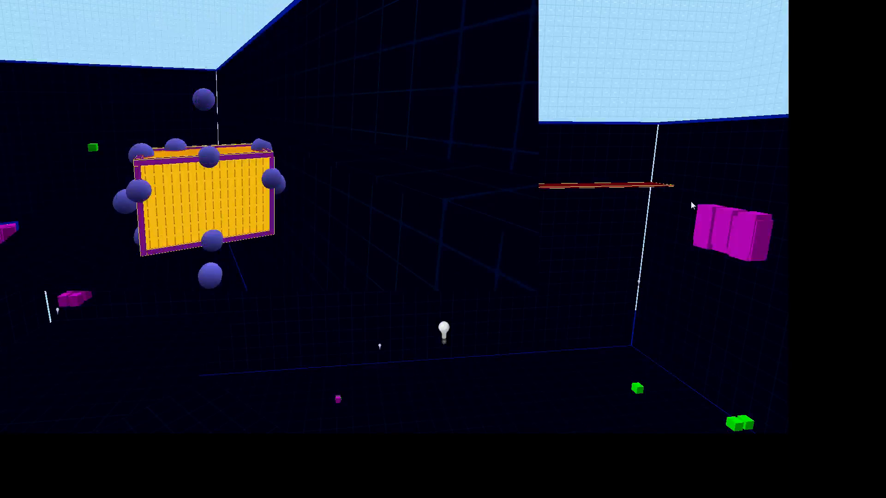
Step: Reposition the copied room in the top view and inspect its open side in the arena
{"action": "key", "text": "shift+z"}
{"action": "scroll", "coordinate": [383, 220], "scroll_direction": "up", "scroll_amount": 3}
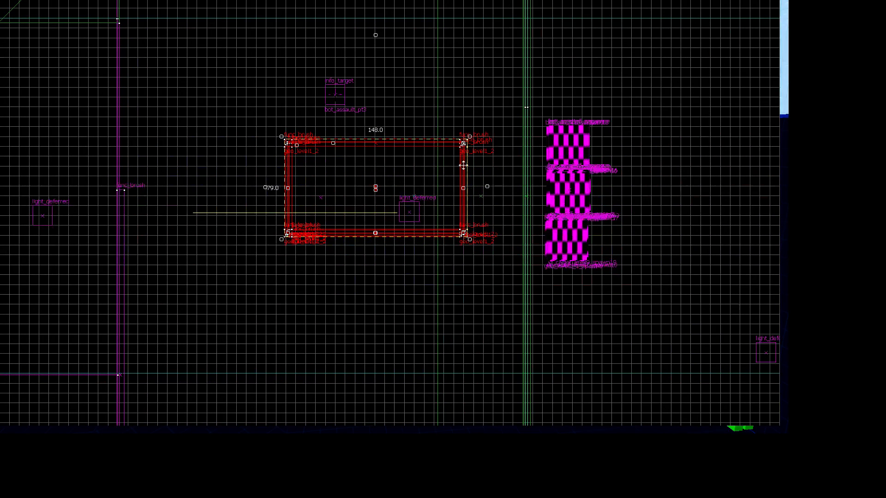
{"action": "mouse_move", "coordinate": [498, 151]}
{"action": "left_mouse_down"}
{"action": "mouse_move", "coordinate": [467, 238]}
{"action": "mouse_move", "coordinate": [437, 257]}
{"action": "mouse_move", "coordinate": [438, 215]}
{"action": "left_mouse_up"}
{"action": "scroll", "coordinate": [439, 215], "scroll_direction": "down", "scroll_amount": 2}
{"action": "key", "text": "shift+z"}
{"action": "key", "text": "z"}
{"action": "key", "text": "w"}
{"action": "key", "text": "a"}
{"action": "key", "text": "z"}
{"action": "left_click_drag", "start_coordinate": [721, 69], "coordinate": [638, 195]}
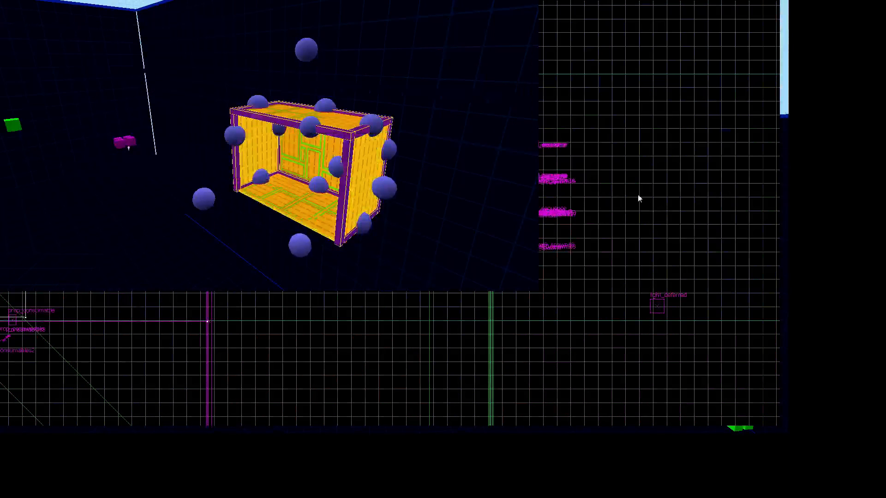
{"action": "key", "text": "z"}
{"action": "key", "text": "d"}
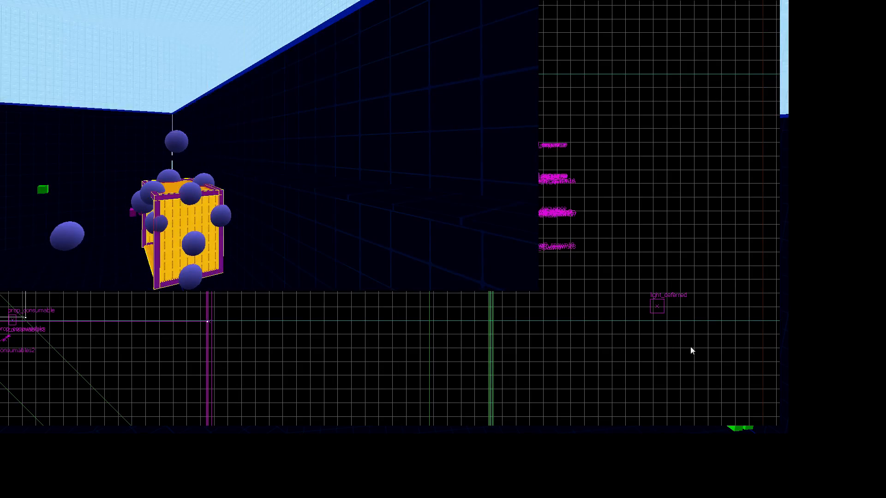
Step: Shift the copied room in the side view so that it sits in the dark arena wall with its open side facing inward
{"action": "key", "text": "shift+z"}
{"action": "scroll", "coordinate": [435, 257], "scroll_direction": "up", "scroll_amount": 5}
{"action": "mouse_move", "coordinate": [434, 257]}
{"action": "left_mouse_down"}
{"action": "mouse_move", "coordinate": [492, 133]}
{"action": "mouse_move", "coordinate": [581, 157]}
{"action": "left_mouse_up"}
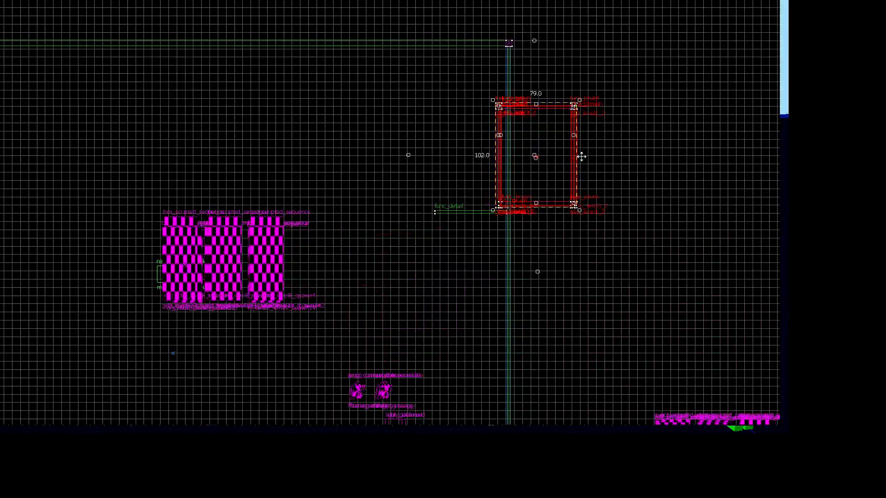
{"action": "scroll", "coordinate": [581, 157], "scroll_direction": "down", "scroll_amount": 2}
{"action": "scroll", "coordinate": [582, 162], "scroll_direction": "up", "scroll_amount": 4}
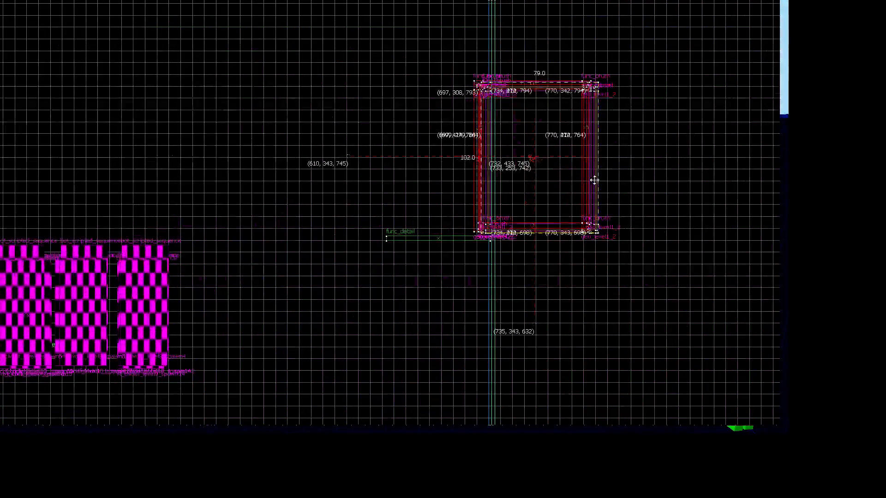
{"action": "key", "text": "shift+z"}
{"action": "key", "text": "z"}
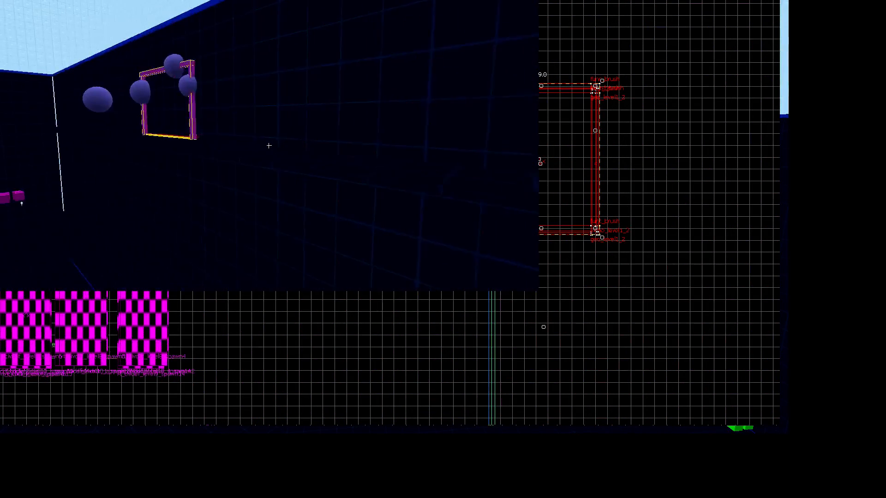
{"action": "key", "text": "Up"}
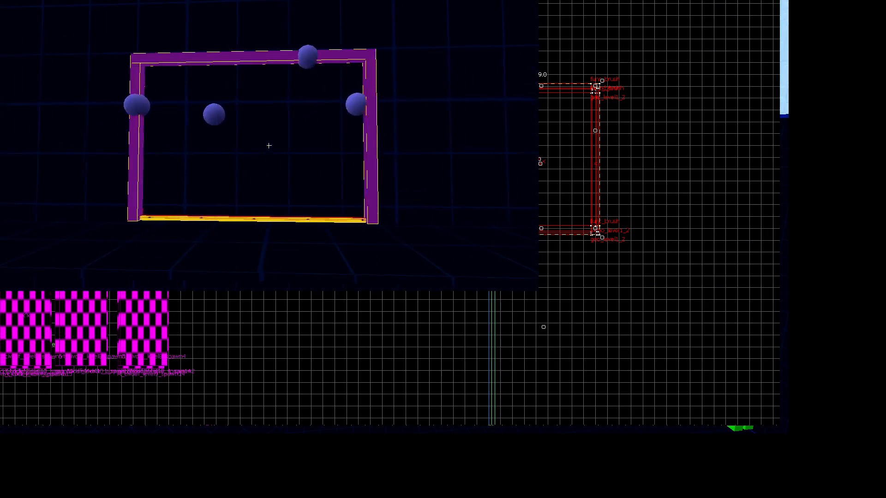
{"action": "key", "text": "s"}
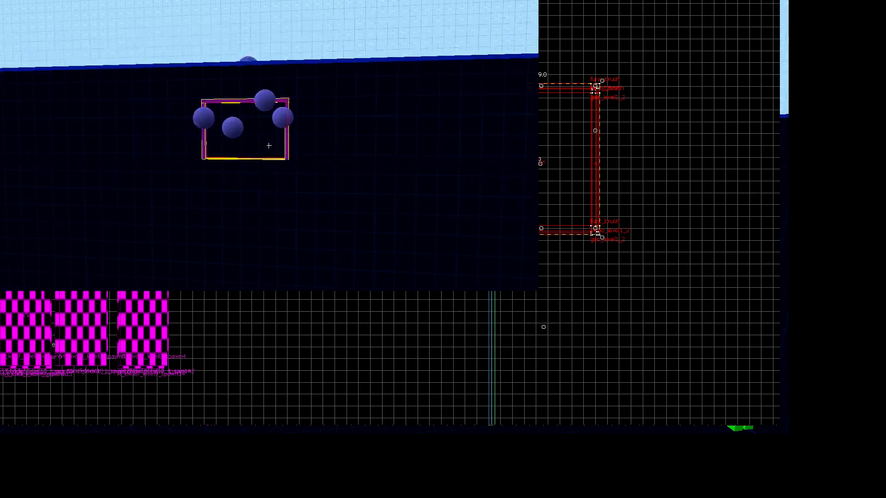
Step: Select the arena wall section covering the copied room and pull its near edge back to the room's far side
{"action": "key", "text": "z"}
{"action": "left_click", "coordinate": [391, 137]}
{"action": "key", "text": "z"}
{"action": "key", "text": "z"}
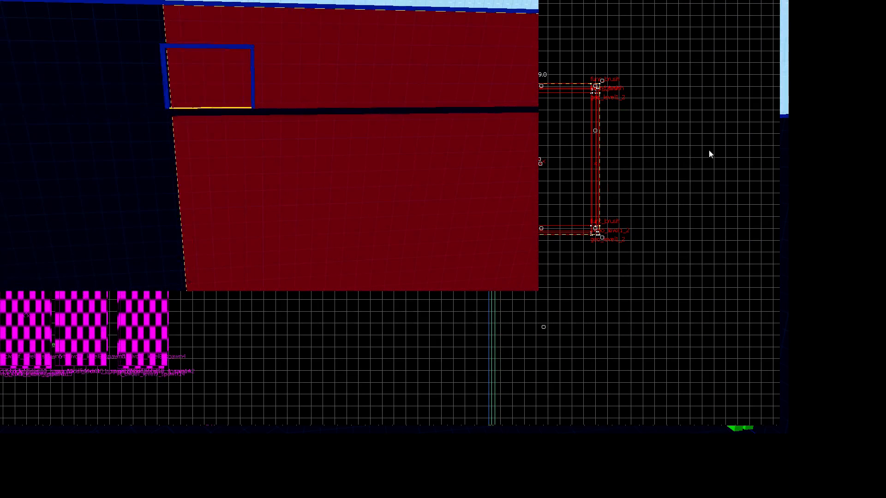
{"action": "key", "text": "Left"}
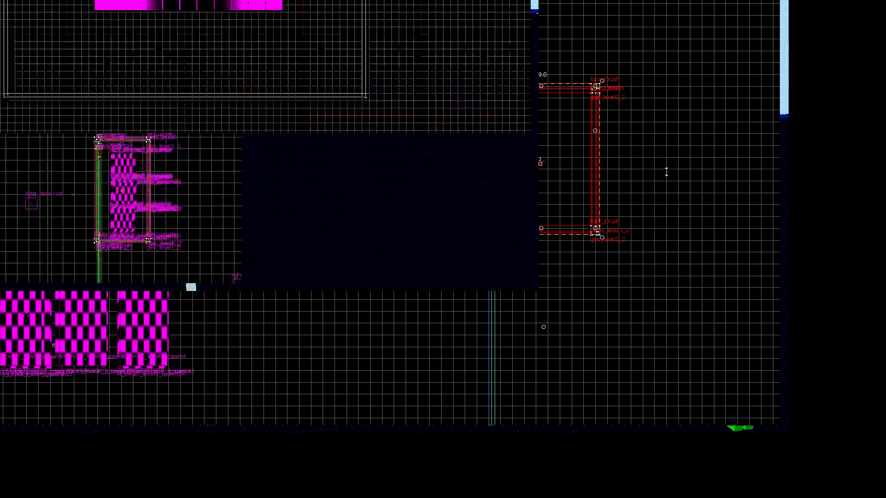
{"action": "key", "text": "Left"}
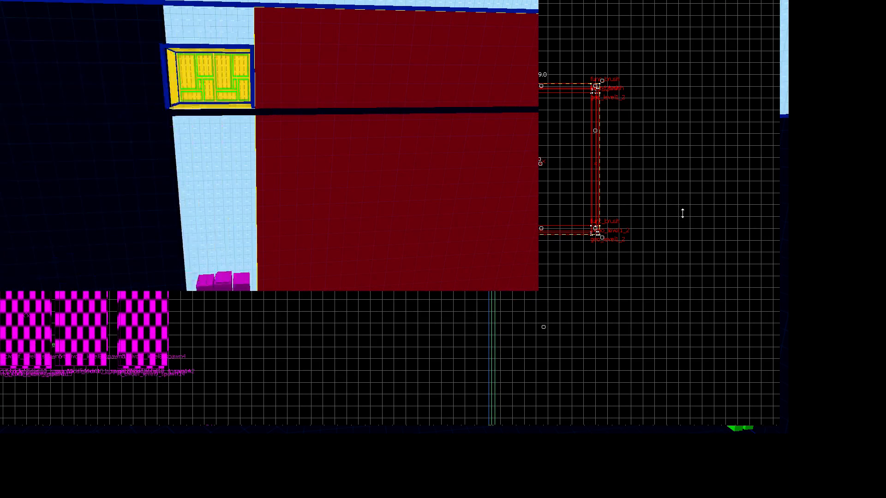
Step: Adjust the trimmed wall section's edge against the side of the room's blue frame
{"action": "key", "text": "z"}
{"action": "key", "text": "w"}
{"action": "key", "text": "w"}
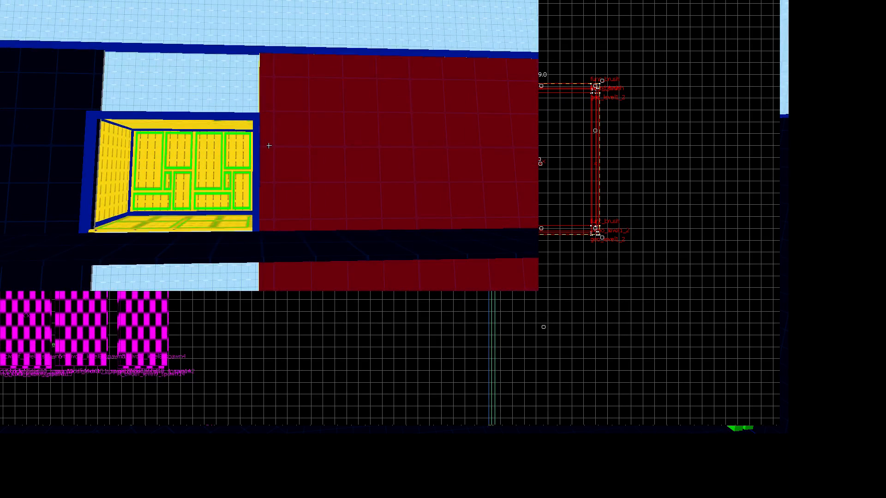
{"action": "key", "text": "w"}
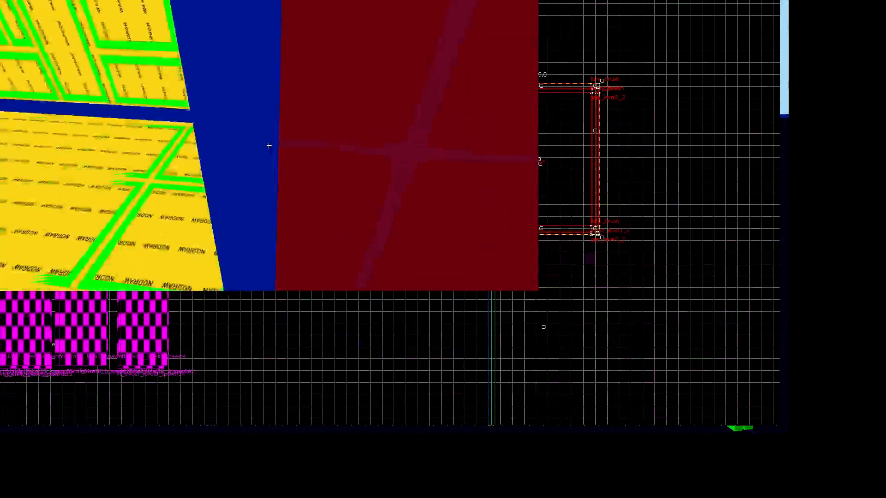
{"action": "key", "text": "w"}
{"action": "key", "text": "s"}
{"action": "key", "text": "w"}
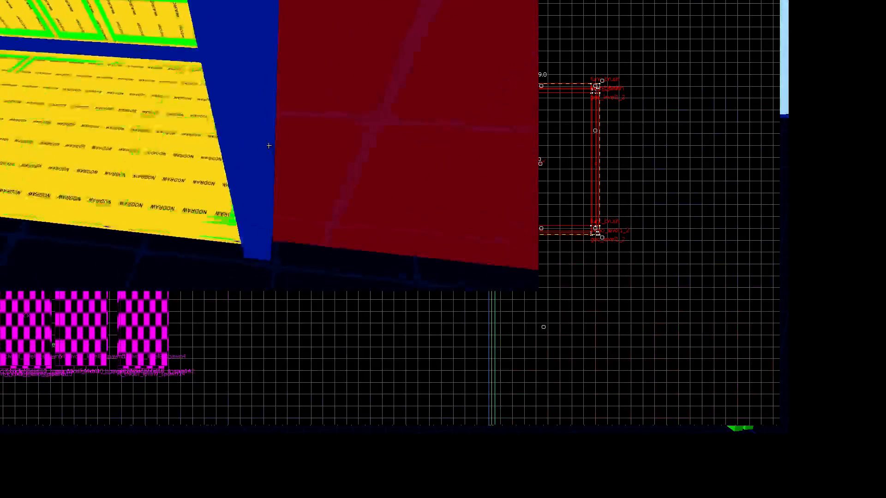
{"action": "key", "text": "w"}
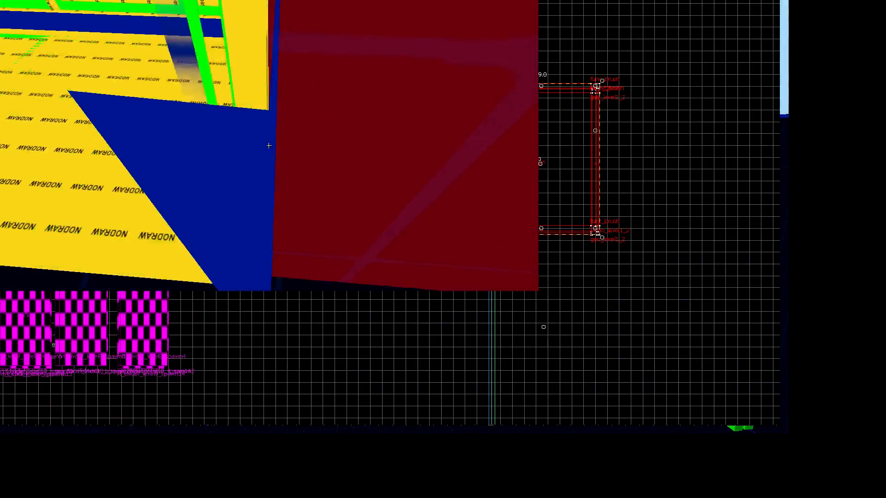
{"action": "key", "text": "w"}
{"action": "left_click_drag", "start_coordinate": [673, 208], "coordinate": [676, 225]}
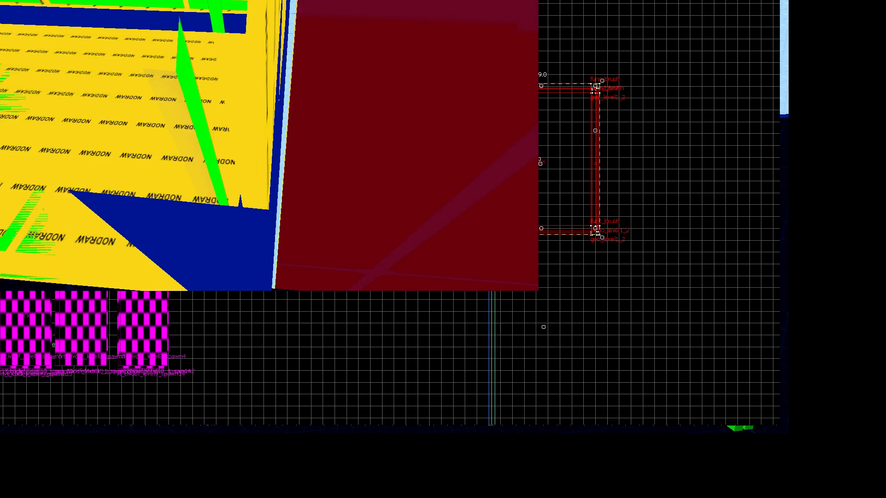
{"action": "key", "text": "s"}
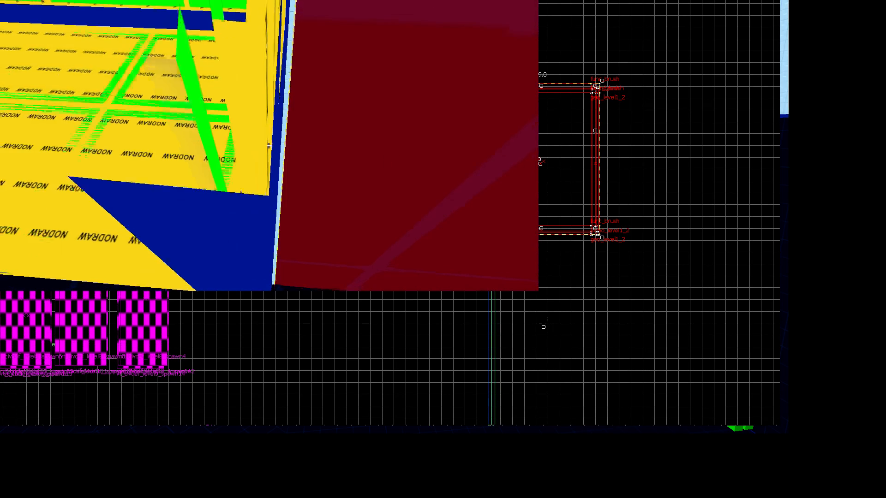
Step: Select the wall section on the room's opposite side and line up its edge with the room's frame
{"action": "key", "text": "a"}
{"action": "key", "text": "z"}
{"action": "key", "text": "d"}
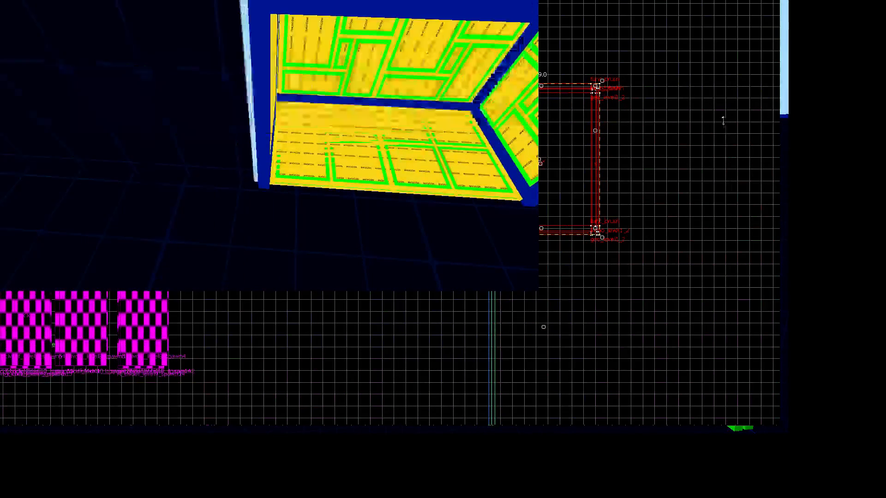
{"action": "key", "text": "z"}
{"action": "key", "text": "w"}
{"action": "key", "text": "z"}
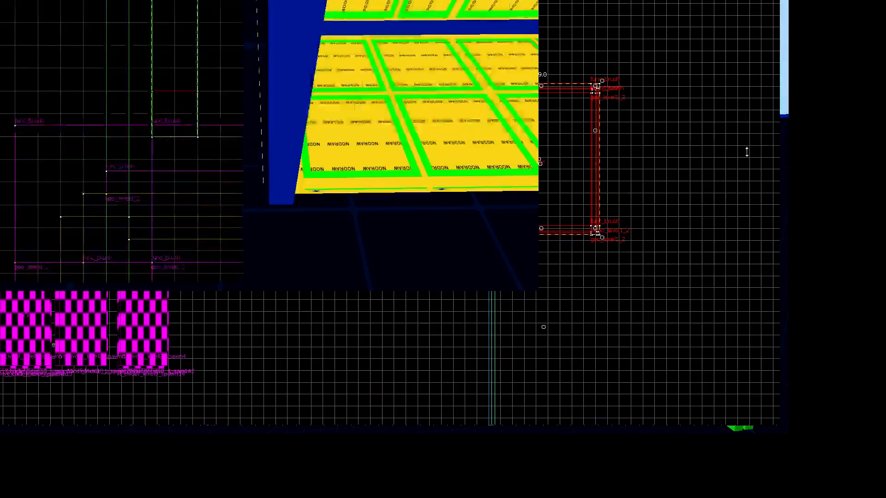
{"action": "key", "text": "w"}
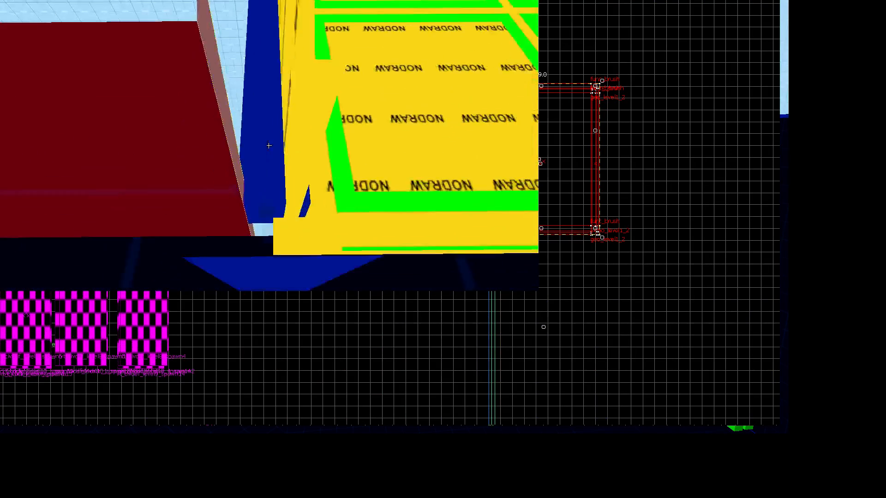
{"action": "key", "text": "s"}
{"action": "key", "text": "w"}
{"action": "key", "text": "s"}
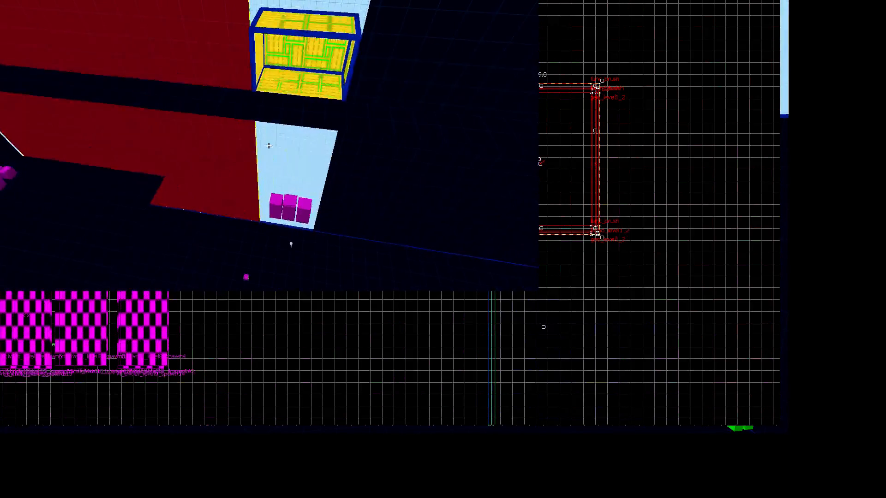
Step: Extend the selected wall section across the room opening to the wall section on the other side
{"action": "key", "text": "w"}
{"action": "key", "text": "s"}
{"action": "key", "text": "w"}
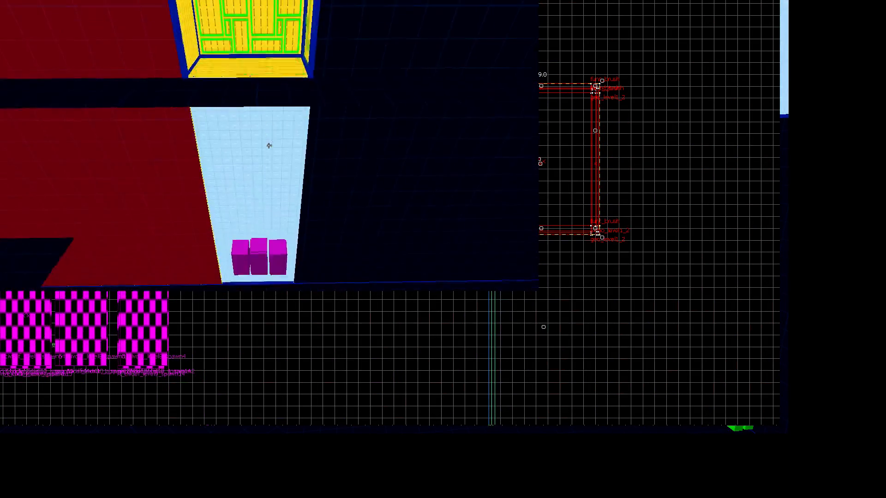
{"action": "key", "text": "s"}
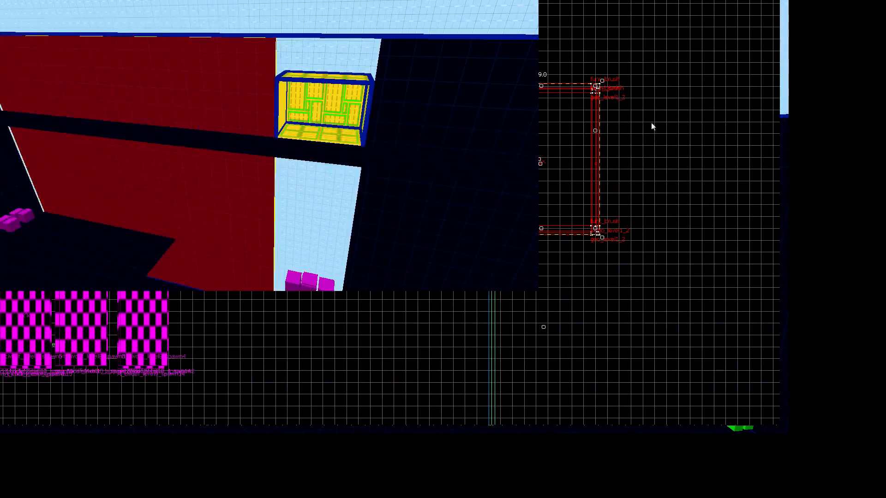
{"action": "left_click_drag", "start_coordinate": [664, 108], "coordinate": [665, 216]}
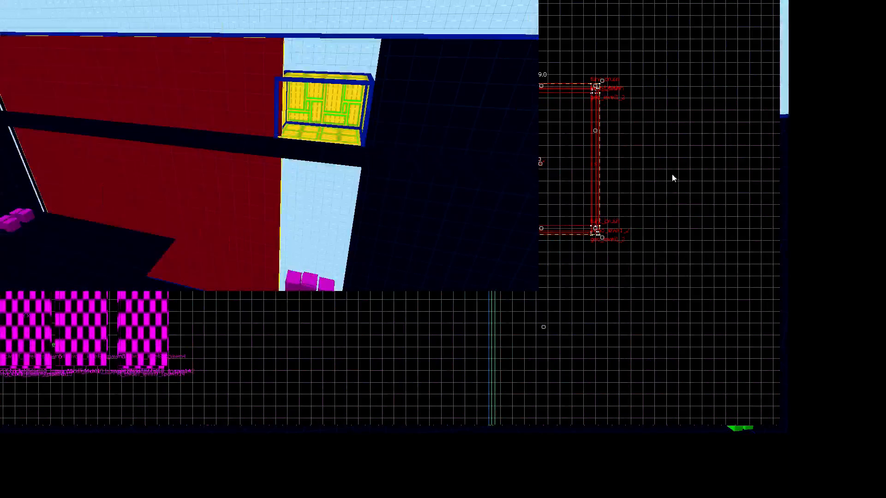
{"action": "left_click_drag", "start_coordinate": [658, 105], "coordinate": [657, 245]}
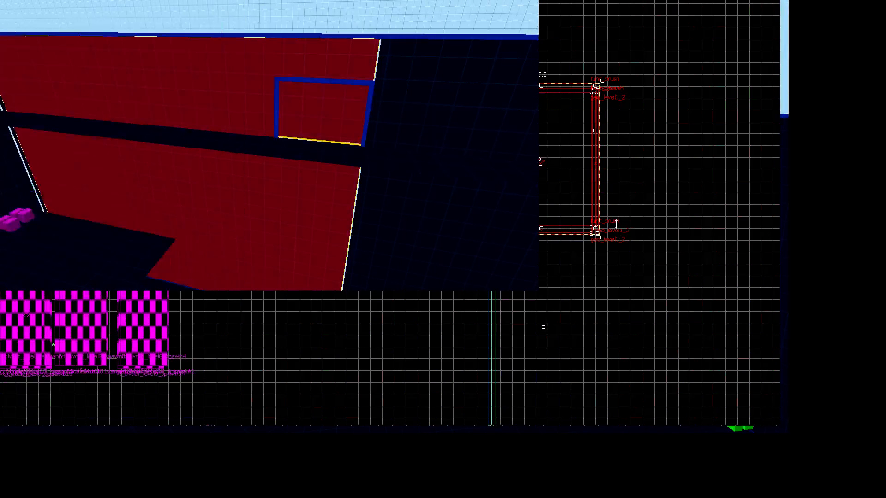
Step: Close the gap between the two wall sections, and limit the extended part to the area below the walkway so the room stays open
{"action": "scroll", "coordinate": [269, 145], "scroll_direction": "up", "scroll_amount": 3}
{"action": "scroll", "coordinate": [268, 146], "scroll_direction": "up", "scroll_amount": 5}
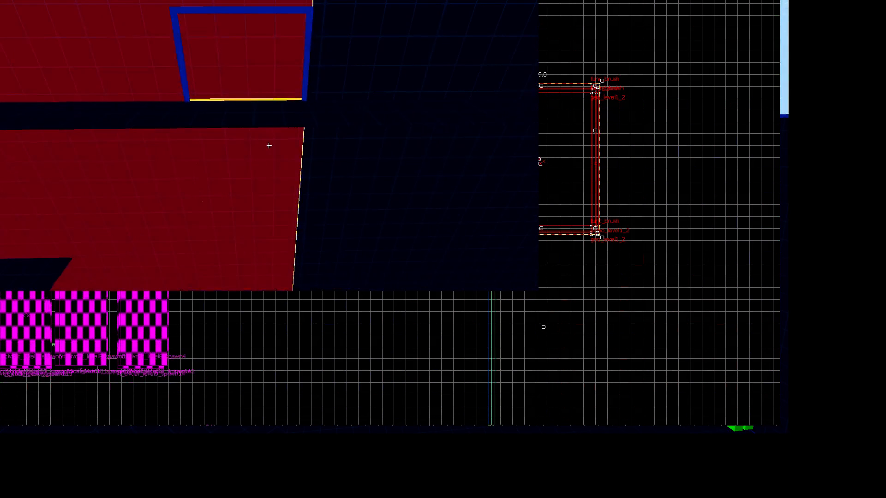
{"action": "scroll", "coordinate": [295, 164], "scroll_direction": "up", "scroll_amount": 2}
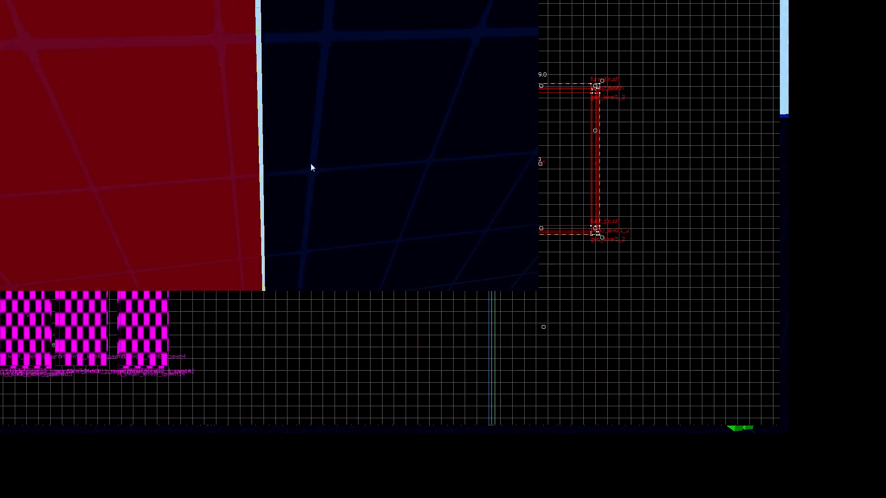
{"action": "scroll", "coordinate": [294, 164], "scroll_direction": "up", "scroll_amount": 1}
{"action": "scroll", "coordinate": [294, 164], "scroll_direction": "down", "scroll_amount": 8}
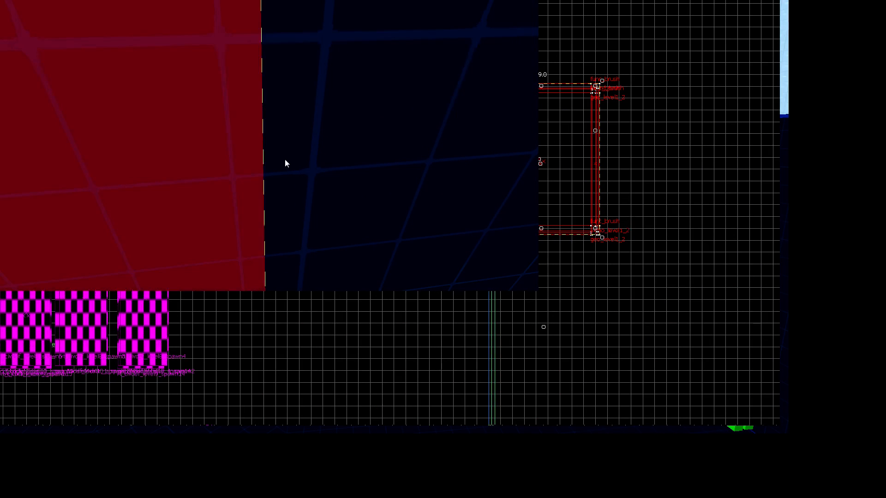
{"action": "key", "text": "z"}
{"action": "key", "text": "z"}
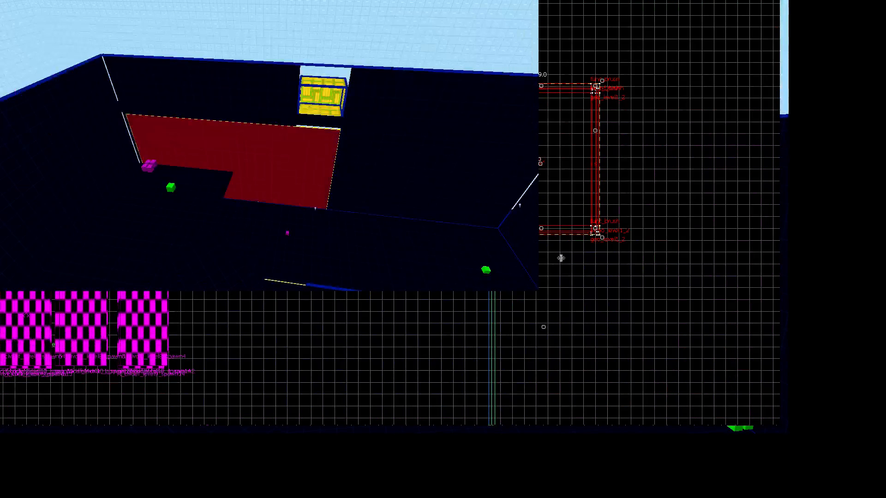
Step: Raise the top edge of the wall section below the room until it meets the underside of the room's frame
{"action": "key", "text": "z"}
{"action": "key", "text": "w"}
{"action": "key", "text": "z"}
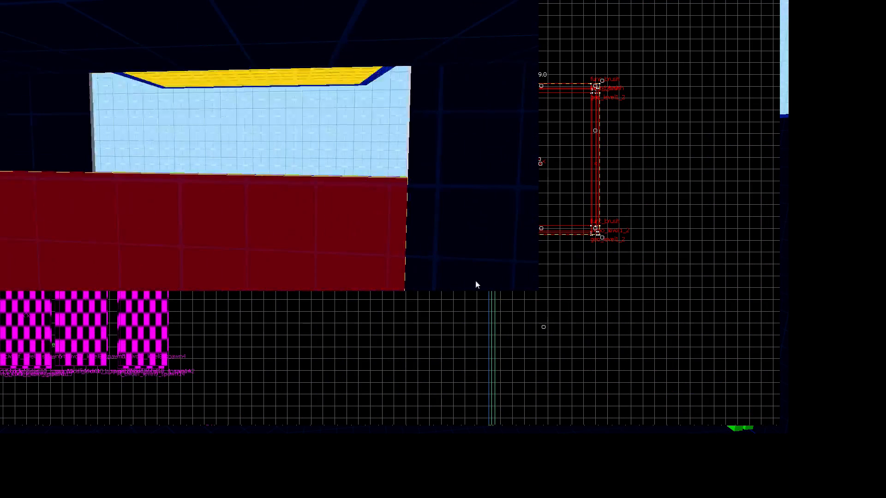
{"action": "key", "text": "ctrl+space"}
{"action": "scroll", "coordinate": [511, 316], "scroll_direction": "up", "scroll_amount": 5}
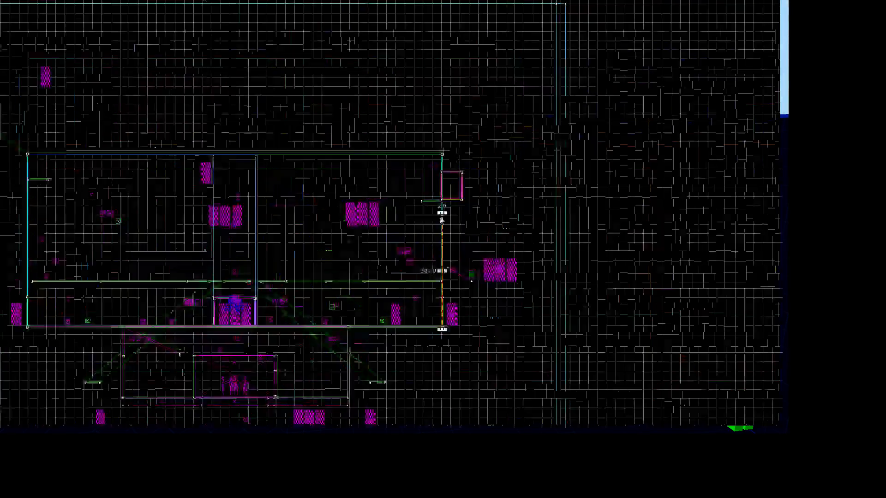
{"action": "scroll", "coordinate": [498, 224], "scroll_direction": "up", "scroll_amount": 3}
{"action": "left_click_drag", "start_coordinate": [514, 406], "coordinate": [520, 214]}
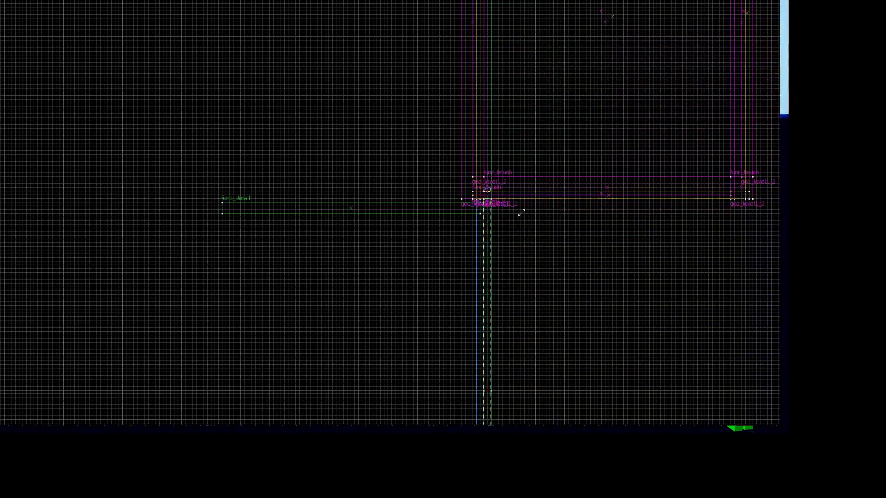
{"action": "scroll", "coordinate": [551, 243], "scroll_direction": "down", "scroll_amount": 1}
{"action": "key", "text": "s"}
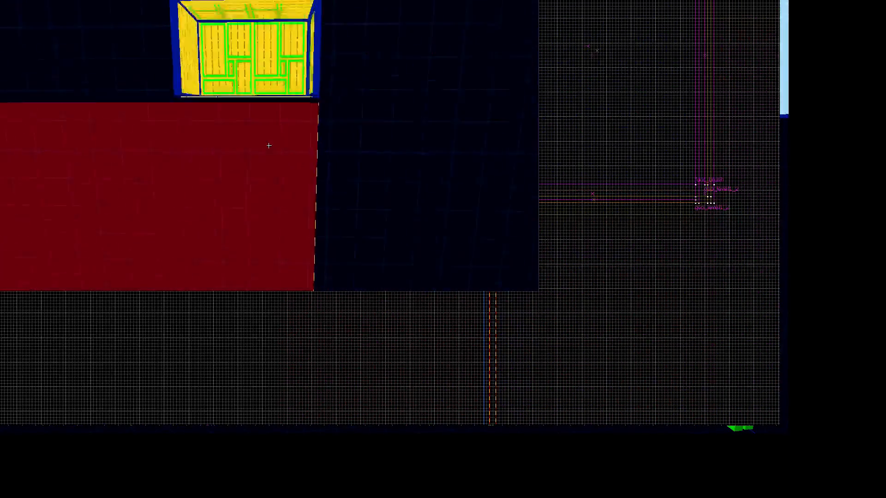
{"action": "key", "text": "w"}
{"action": "key", "text": "z"}
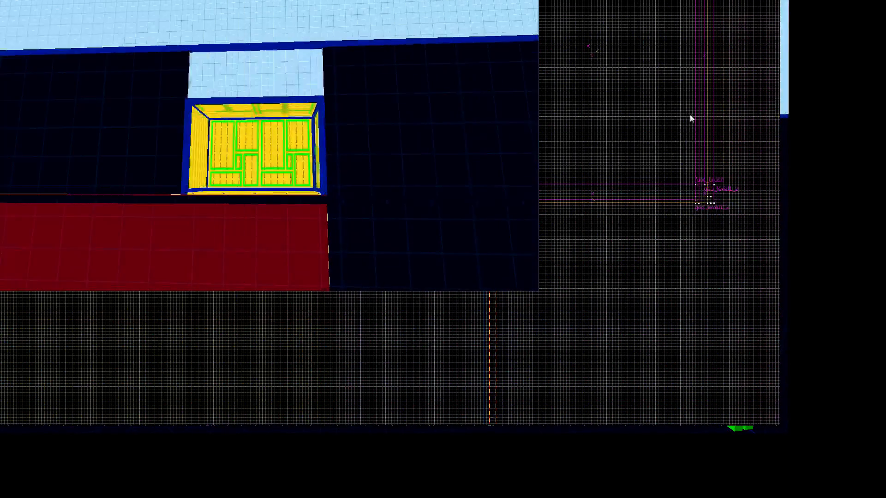
Step: Shorten the selected wall section from its far end so that it spans only the width of the room above
{"action": "key", "text": "shift+z"}
{"action": "scroll", "coordinate": [443, 140], "scroll_direction": "down", "scroll_amount": 1}
{"action": "middle_click_drag", "start_coordinate": [453, 137], "coordinate": [487, 211]}
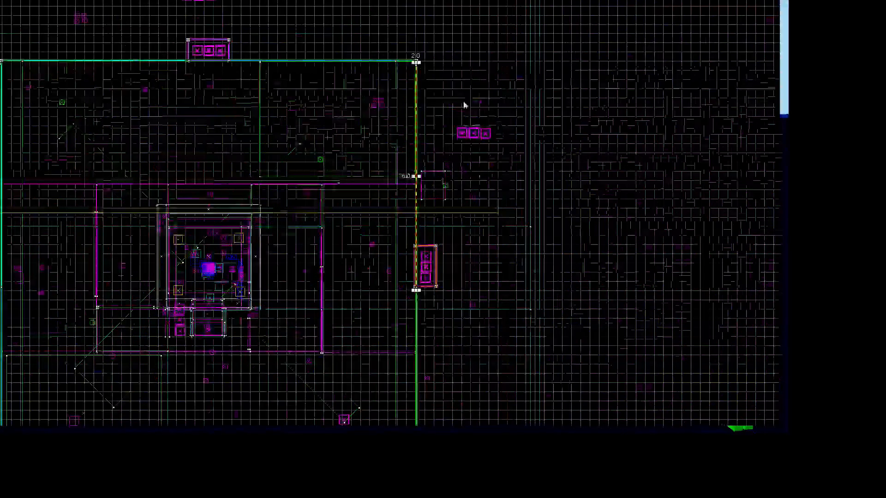
{"action": "left_click_drag", "start_coordinate": [444, 79], "coordinate": [448, 255]}
{"action": "scroll", "coordinate": [447, 255], "scroll_direction": "up", "scroll_amount": 4}
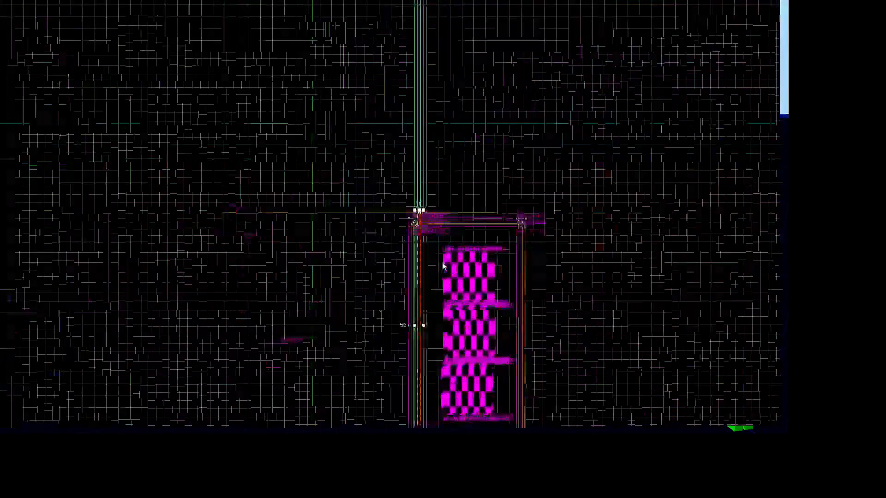
{"action": "scroll", "coordinate": [447, 223], "scroll_direction": "up", "scroll_amount": 1}
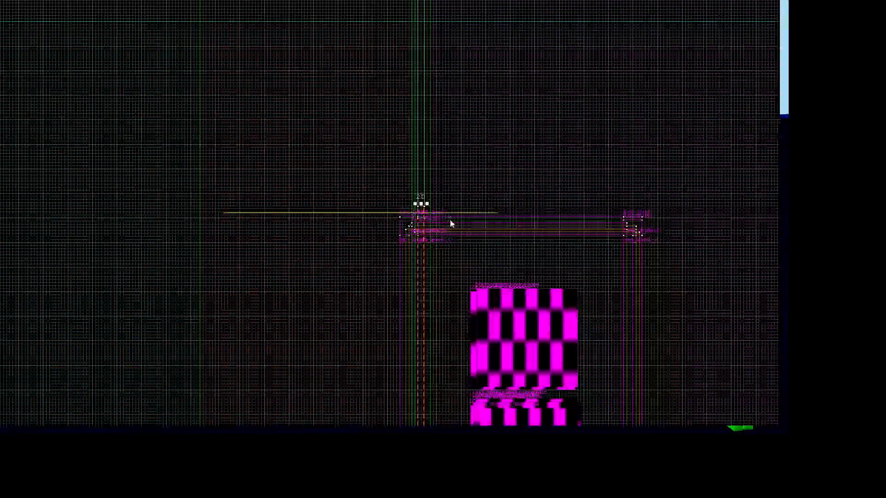
{"action": "scroll", "coordinate": [451, 244], "scroll_direction": "up", "scroll_amount": 1}
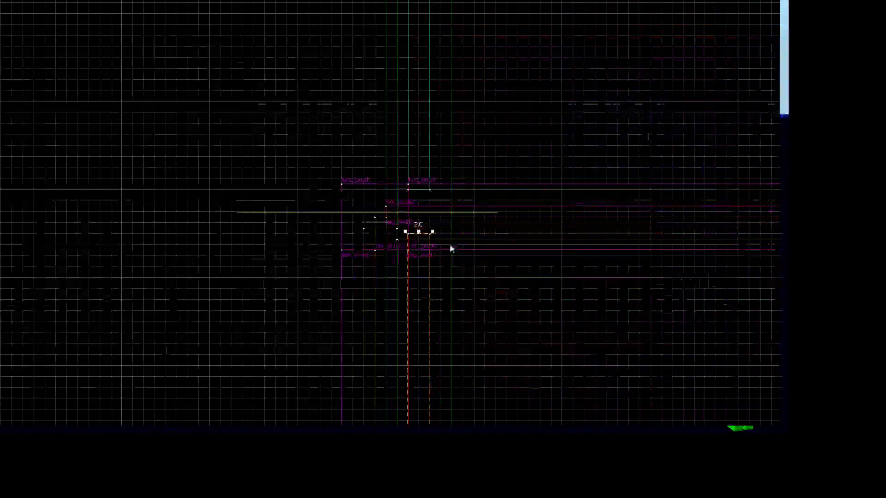
{"action": "scroll", "coordinate": [560, 230], "scroll_direction": "down", "scroll_amount": 1}
{"action": "key", "text": "shift+z"}
{"action": "key", "text": "z"}
{"action": "key", "text": "z"}
{"action": "key", "text": "shift+z"}
{"action": "key", "text": "z"}
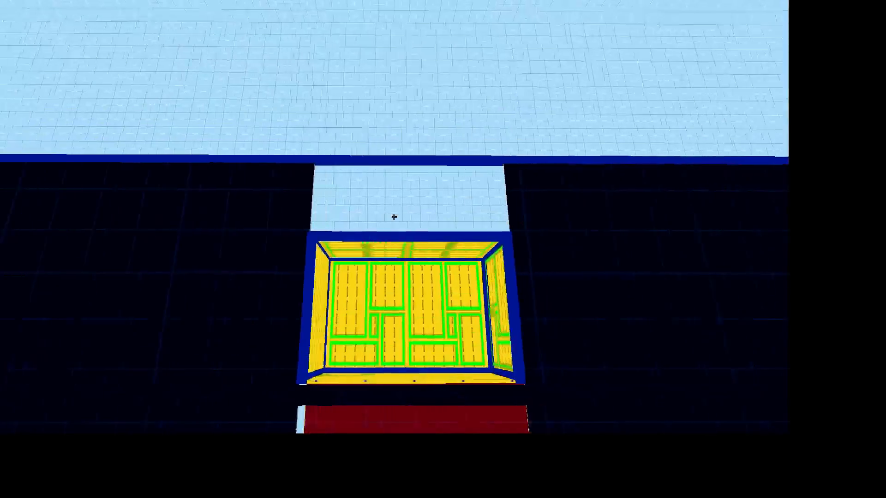
Step: Close the narrow gap between the wall section below the room and the adjoining wall section, and clear the selection
{"action": "key", "text": "w"}
{"action": "key", "text": "s"}
{"action": "key", "text": "z"}
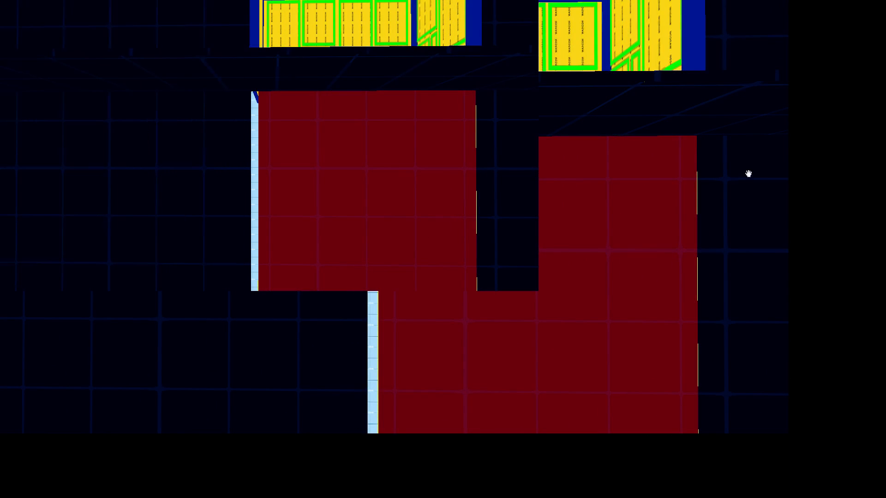
{"action": "left_click_drag", "start_coordinate": [762, 182], "coordinate": [759, 120]}
{"action": "key", "text": "z"}
{"action": "key", "text": "s"}
{"action": "key", "text": "a"}
{"action": "key", "text": "d"}
{"action": "key", "text": "s"}
{"action": "key", "text": "z"}
{"action": "left_click", "coordinate": [618, 107]}
{"action": "left_click", "coordinate": [286, 196]}
{"action": "key", "text": "z"}
{"action": "key", "text": "z"}
{"action": "key", "text": "Escape"}
{"action": "key", "text": "z"}
{"action": "key", "text": "s"}
{"action": "key", "text": "z"}
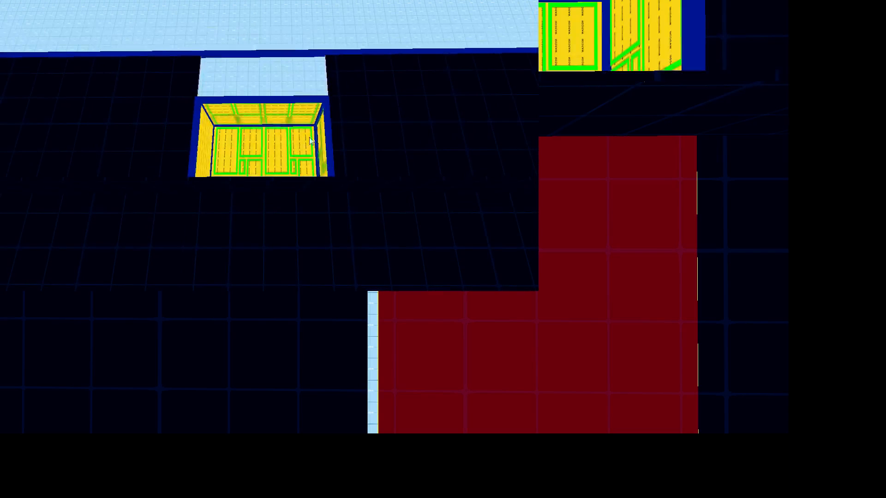
Step: Duplicate the wall section below the room upward, and shorten the copy from its lower end
{"action": "left_click", "coordinate": [292, 241]}
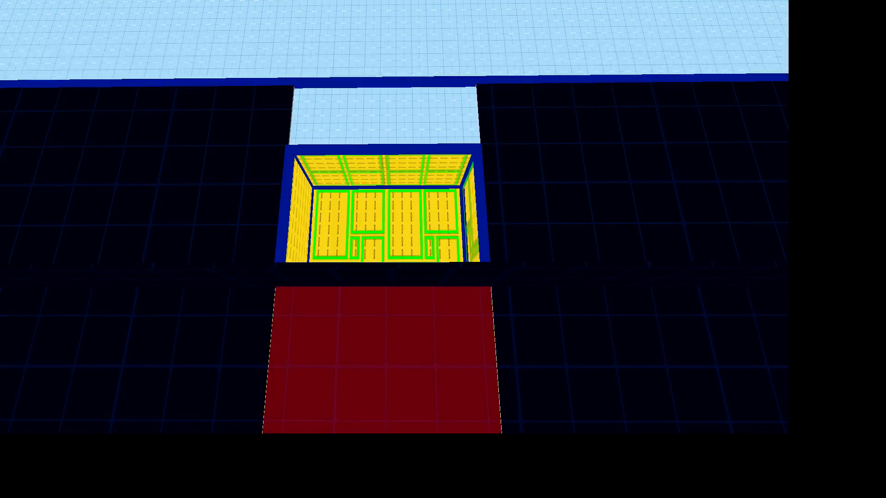
{"action": "key", "text": "z"}
{"action": "key", "text": "shift+z"}
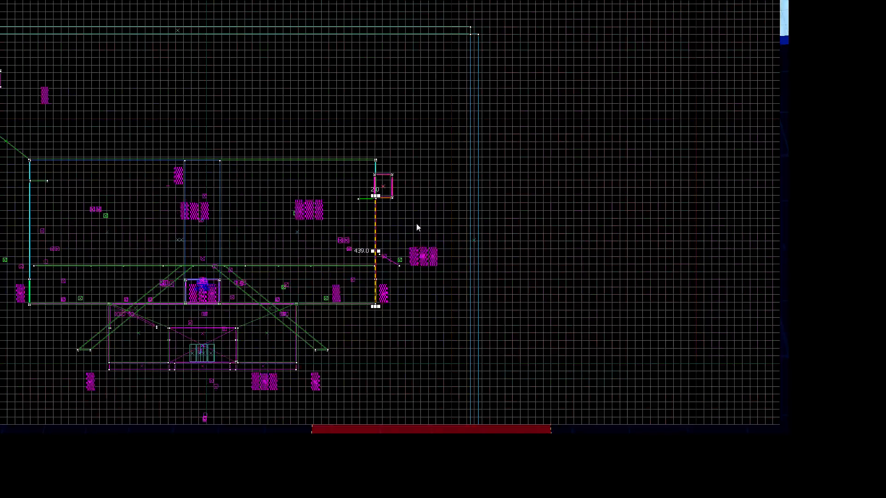
{"action": "scroll", "coordinate": [417, 226], "scroll_direction": "up", "scroll_amount": 2}
{"action": "scroll", "coordinate": [391, 195], "scroll_direction": "up", "scroll_amount": 2}
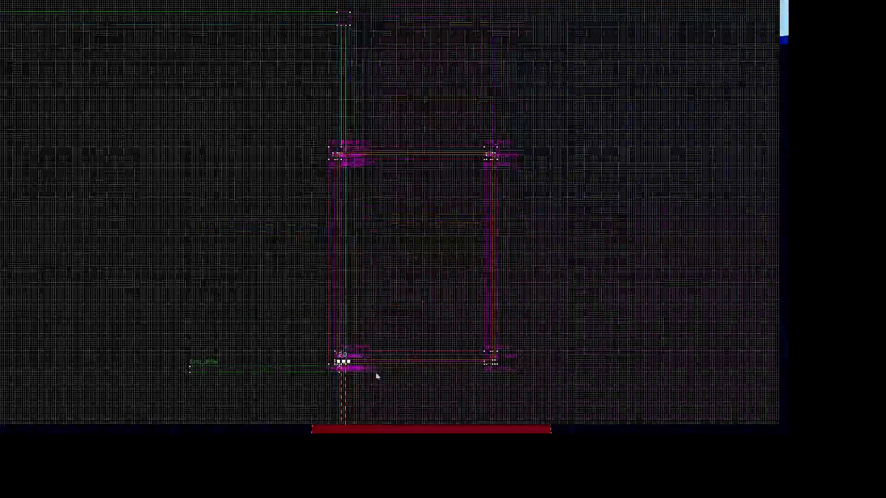
{"action": "left_click_drag", "start_coordinate": [369, 399], "coordinate": [370, 131]}
{"action": "scroll", "coordinate": [393, 152], "scroll_direction": "down", "scroll_amount": 4}
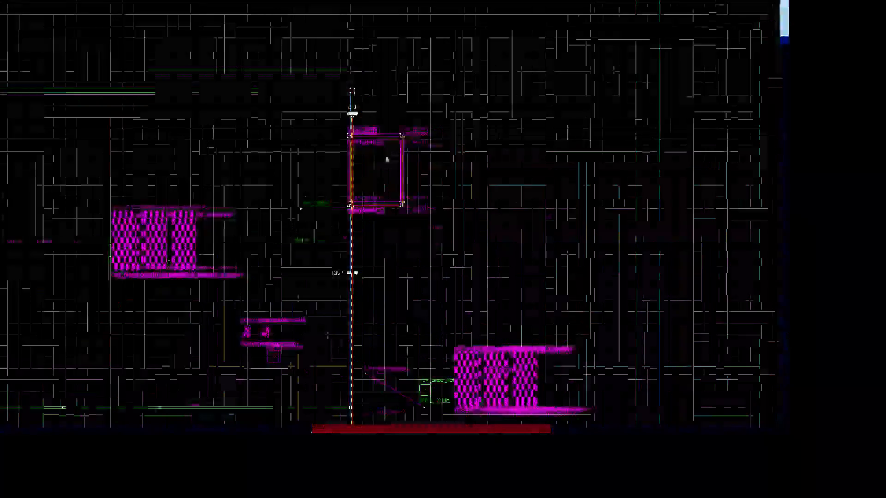
{"action": "left_click_drag", "start_coordinate": [353, 386], "coordinate": [353, 218]}
{"action": "scroll", "coordinate": [415, 221], "scroll_direction": "up", "scroll_amount": 5}
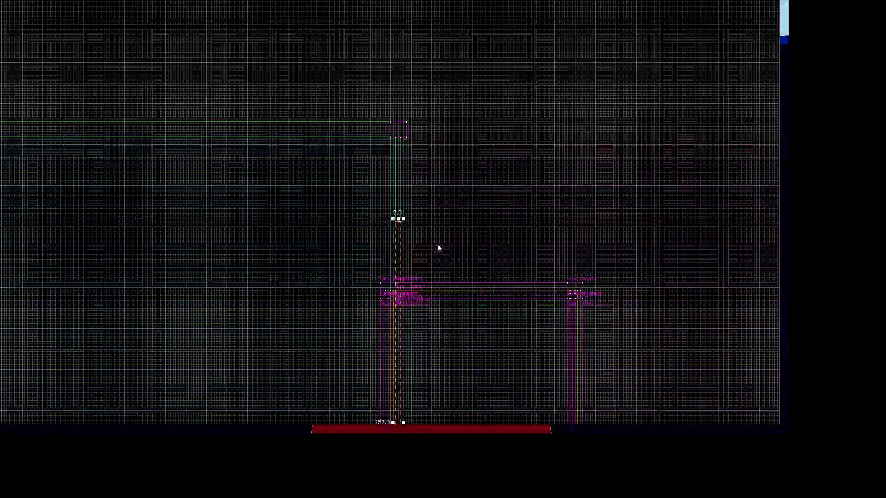
Step: Fit the copied wall section between the arena ceiling and the top of the room's frame
{"action": "left_click_drag", "start_coordinate": [427, 239], "coordinate": [431, 152]}
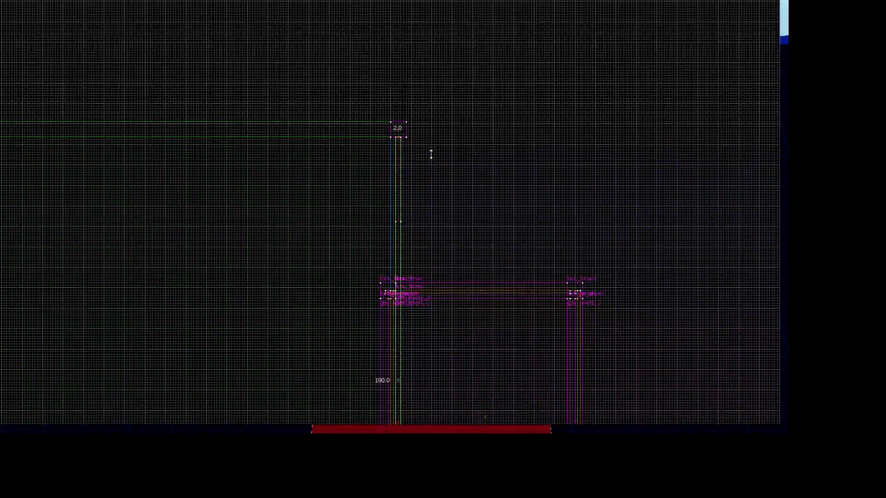
{"action": "scroll", "coordinate": [429, 176], "scroll_direction": "down", "scroll_amount": 5}
{"action": "left_click_drag", "start_coordinate": [442, 381], "coordinate": [439, 247]}
{"action": "scroll", "coordinate": [462, 207], "scroll_direction": "up", "scroll_amount": 6}
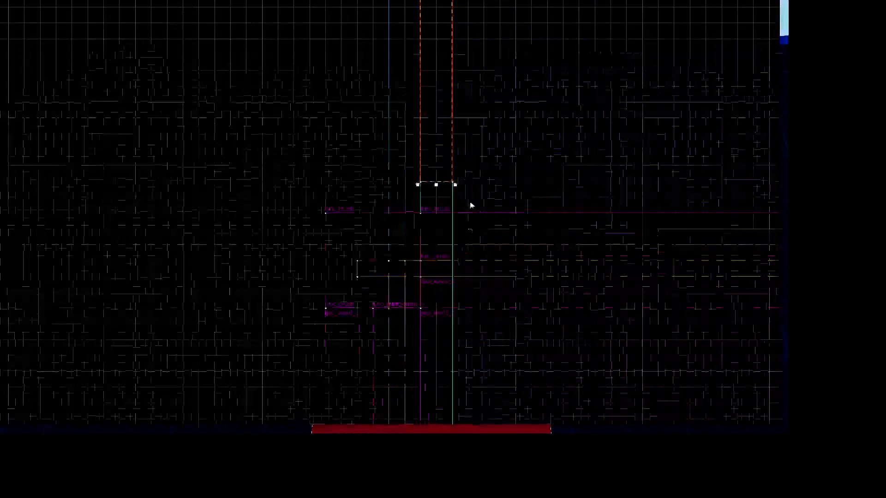
{"action": "mouse_move", "coordinate": [465, 205]}
{"action": "left_mouse_down"}
{"action": "mouse_move", "coordinate": [463, 271]}
{"action": "mouse_move", "coordinate": [465, 240]}
{"action": "left_mouse_up"}
{"action": "scroll", "coordinate": [486, 257], "scroll_direction": "down", "scroll_amount": 5}
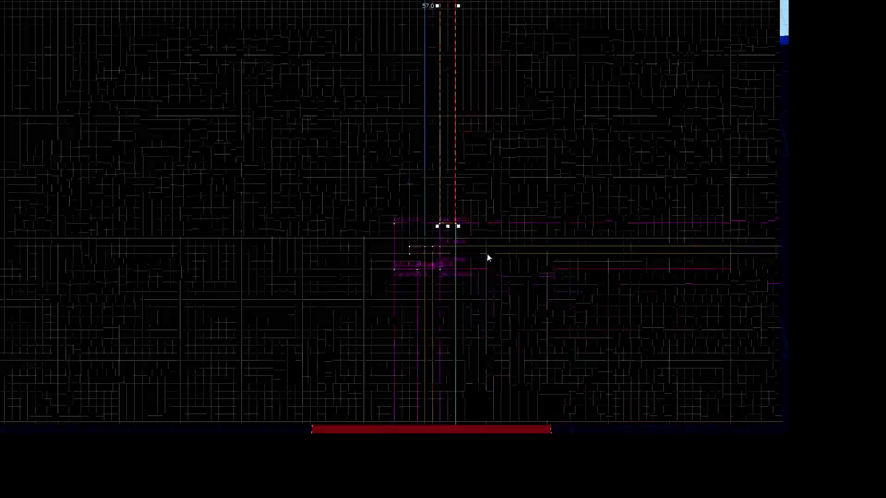
Step: Examine the wall sections around the embedded room from several angles, with the selection cleared
{"action": "key", "text": "shift+z"}
{"action": "key", "text": "z"}
{"action": "key", "text": "w"}
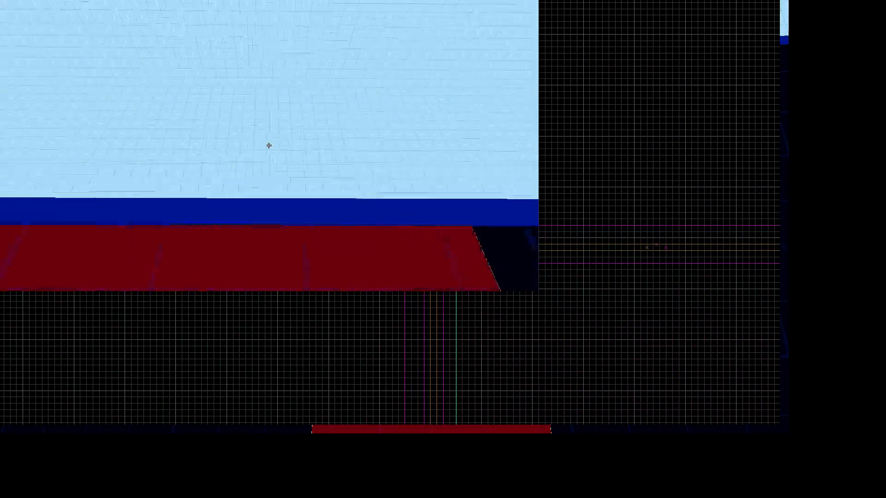
{"action": "key", "text": "w"}
{"action": "key", "text": "z"}
{"action": "left_click", "coordinate": [614, 68]}
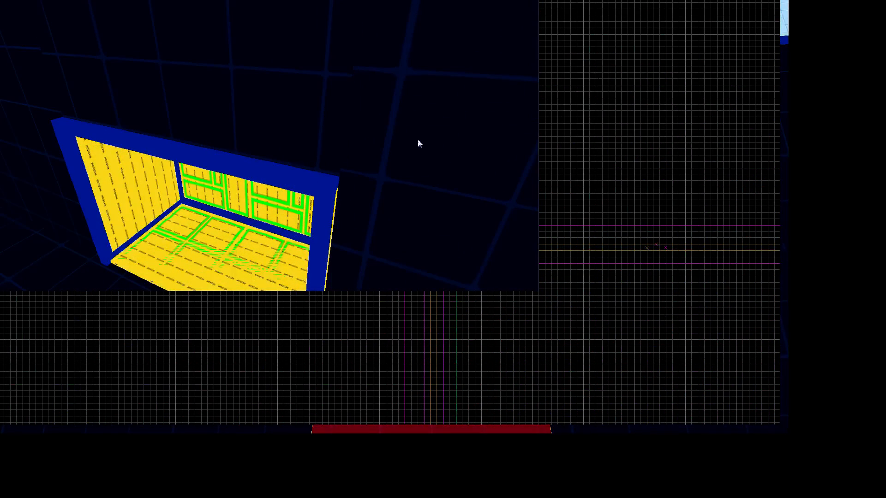
{"action": "key", "text": "z"}
{"action": "key", "text": "w"}
{"action": "key", "text": "z"}
{"action": "key", "text": "z"}
{"action": "key", "text": "a"}
{"action": "key", "text": "w"}
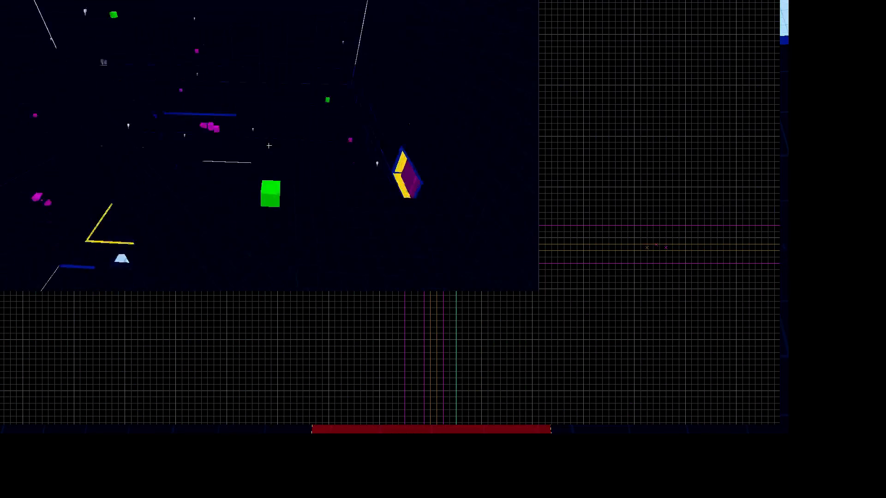
{"action": "key", "text": "w"}
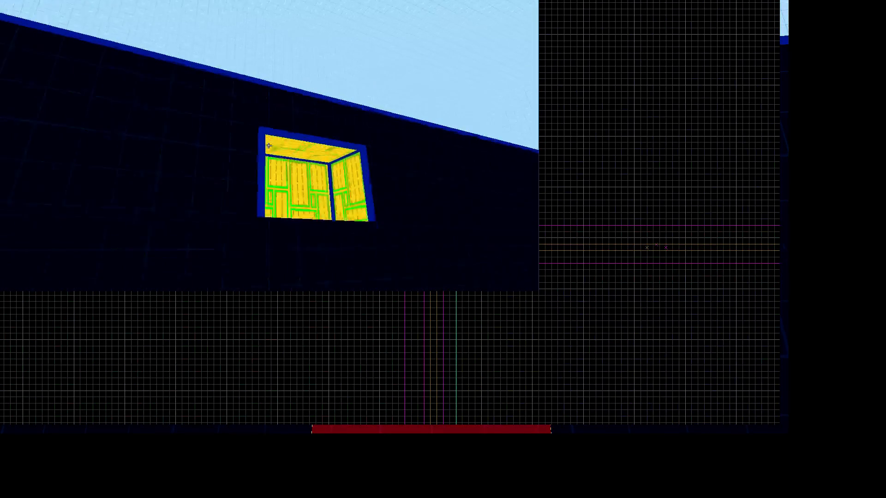
{"action": "key", "text": "w"}
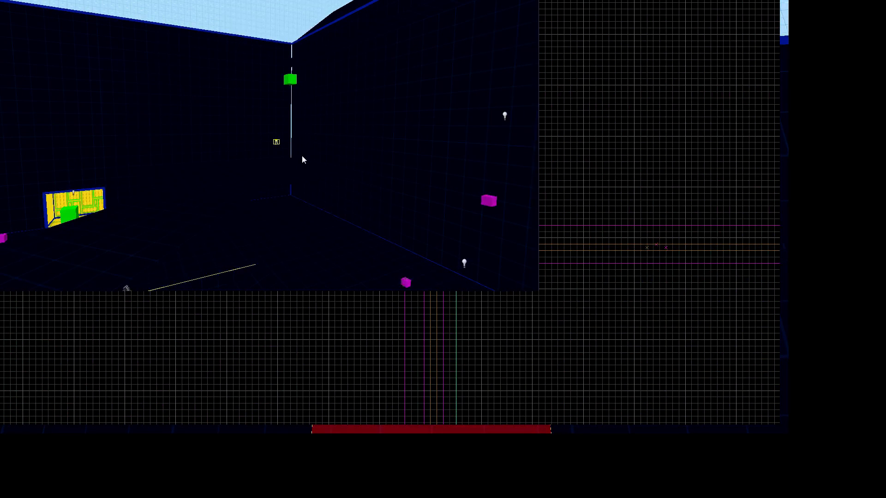
Step: Select the light entity in the arena and position it in plan just inside the arena wall beside the room's opening
{"action": "left_click", "coordinate": [464, 263]}
{"action": "key", "text": "z"}
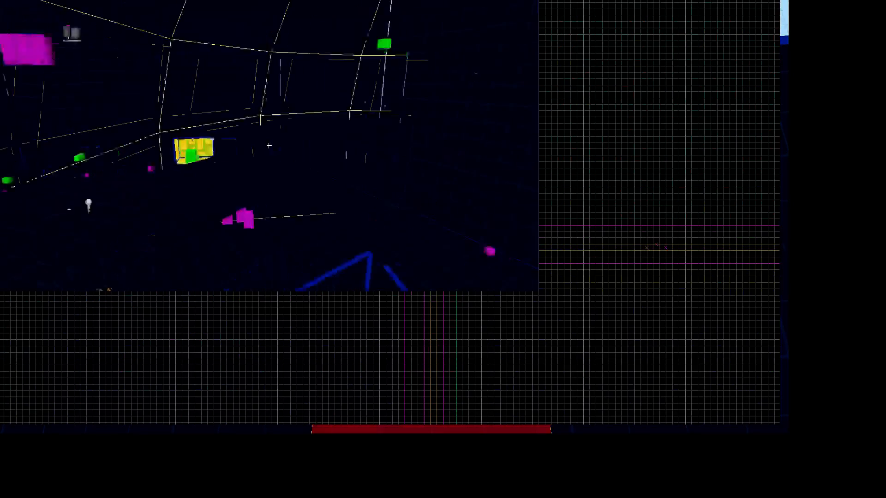
{"action": "key", "text": "z"}
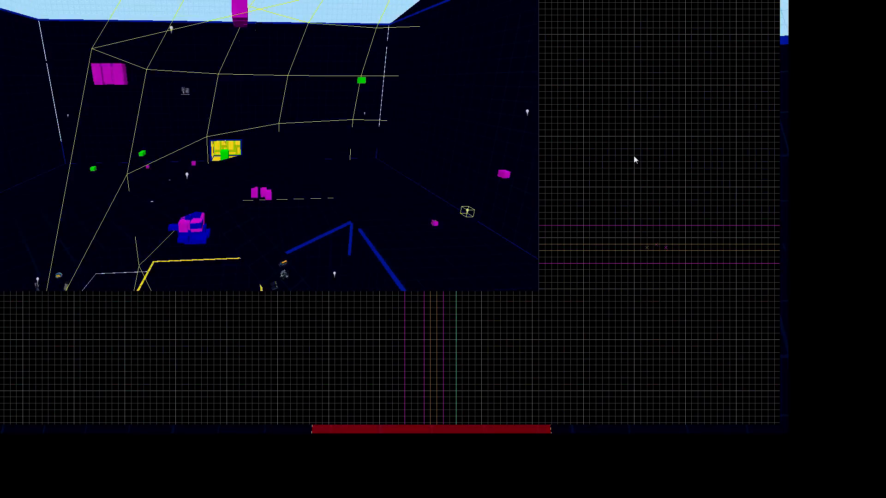
{"action": "key", "text": "shift+z"}
{"action": "scroll", "coordinate": [378, 237], "scroll_direction": "up", "scroll_amount": 2}
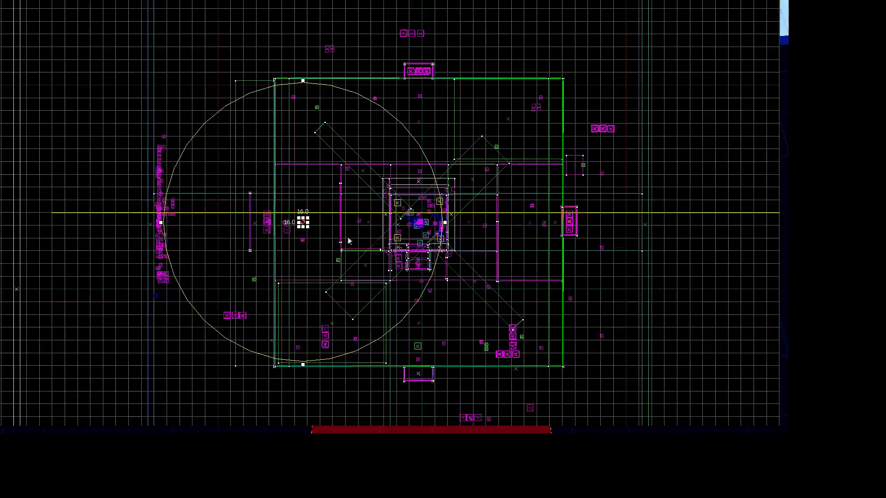
{"action": "left_click_drag", "start_coordinate": [327, 240], "coordinate": [577, 238]}
{"action": "key", "text": "shift+z"}
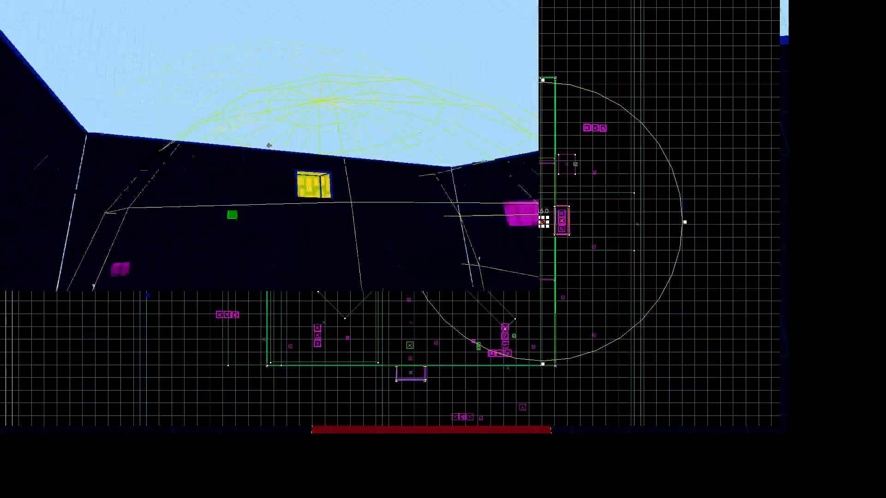
Step: Raise the selected light to the height of the room's opening in the arena wall
{"action": "key", "text": "shift+z"}
{"action": "scroll", "coordinate": [489, 347], "scroll_direction": "down", "scroll_amount": 2}
{"action": "scroll", "coordinate": [487, 346], "scroll_direction": "down", "scroll_amount": 5}
{"action": "scroll", "coordinate": [478, 362], "scroll_direction": "up", "scroll_amount": 2}
{"action": "left_click_drag", "start_coordinate": [457, 374], "coordinate": [467, 218]}
{"action": "middle_click_drag", "start_coordinate": [523, 220], "coordinate": [515, 223]}
{"action": "key", "text": "shift+z"}
{"action": "key", "text": "z"}
{"action": "key", "text": "w"}
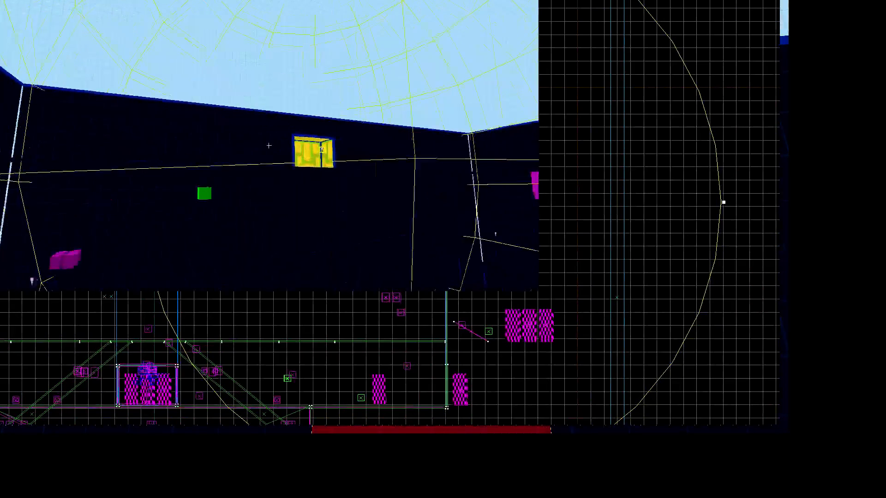
Step: Inspect the room opening and the light placed in front of it from close up and from the side
{"action": "key", "text": "z"}
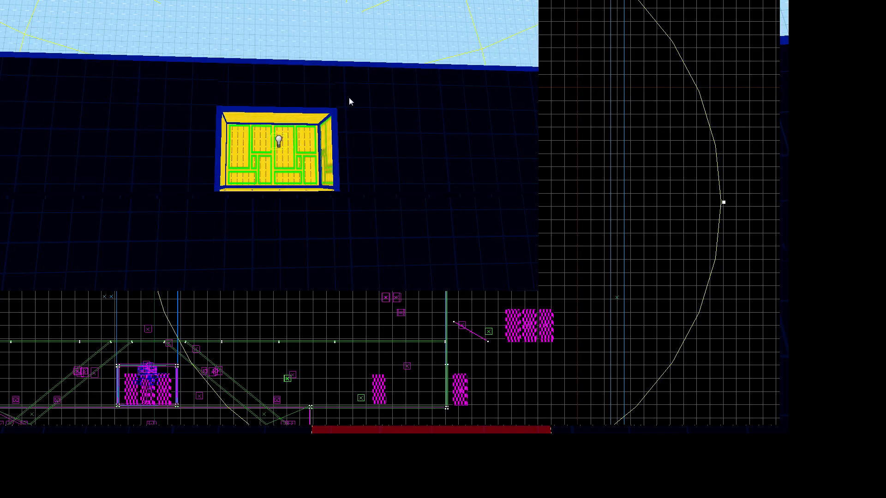
{"action": "key", "text": "z"}
{"action": "key", "text": "z"}
{"action": "scroll", "coordinate": [284, 124], "scroll_direction": "down", "scroll_amount": 3}
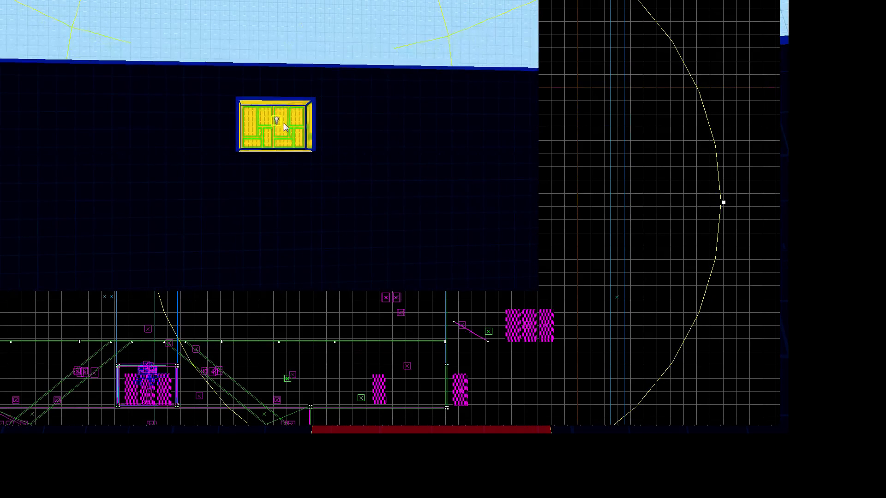
{"action": "key", "text": "a"}
{"action": "key", "text": "z"}
{"action": "key", "text": "z"}
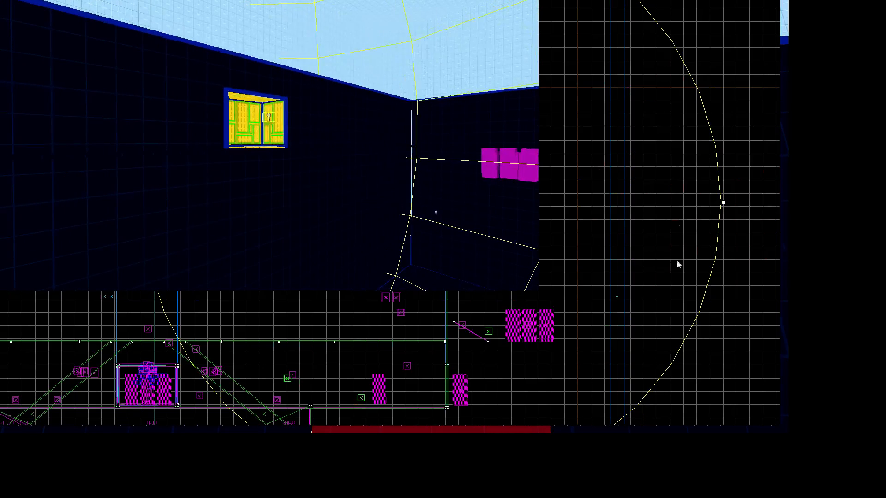
{"action": "key", "text": "z"}
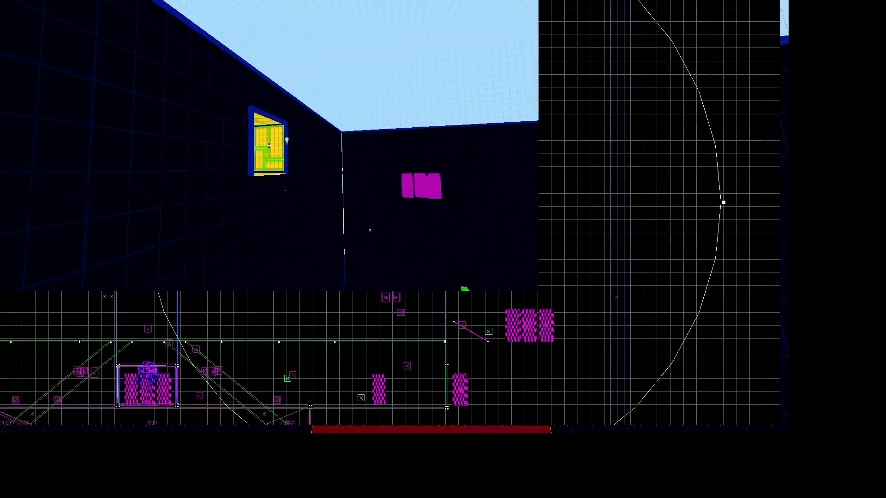
{"action": "key", "text": "w"}
{"action": "key", "text": "s"}
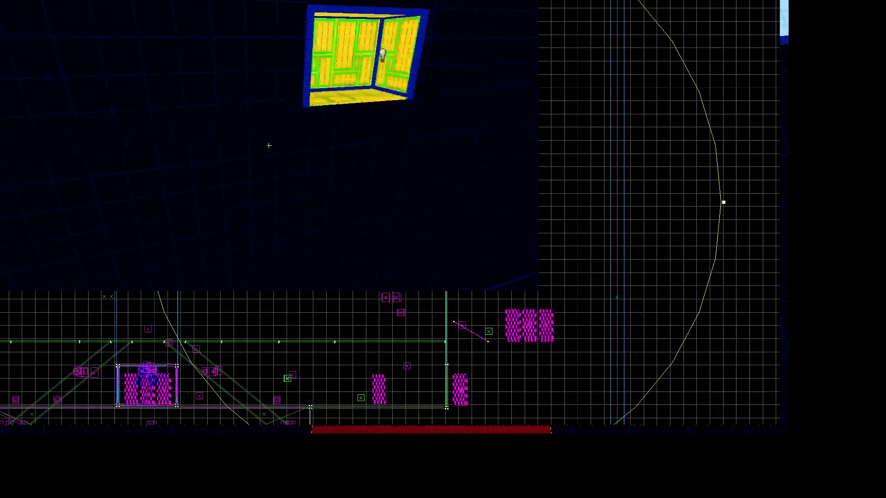
Step: Examine the embedded room and the neighbouring arena corner from farther back in the 3D view
{"action": "key", "text": "s"}
{"action": "key", "text": "z"}
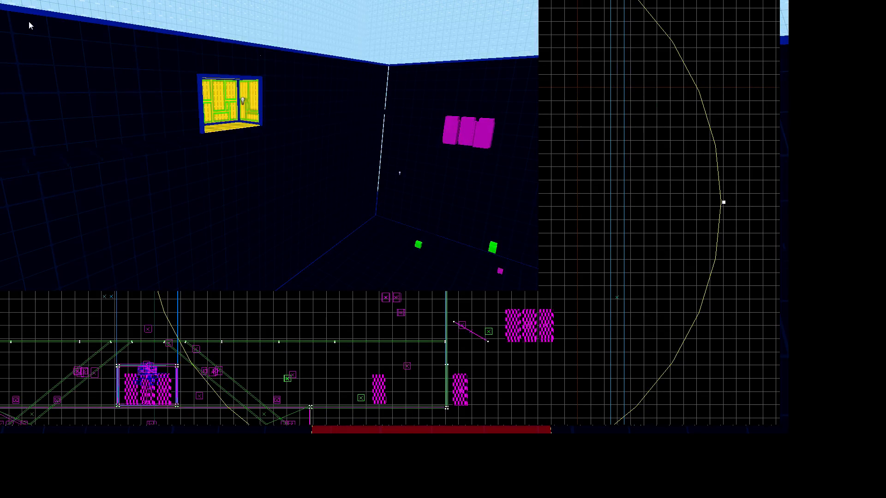
{"action": "key", "text": "Up"}
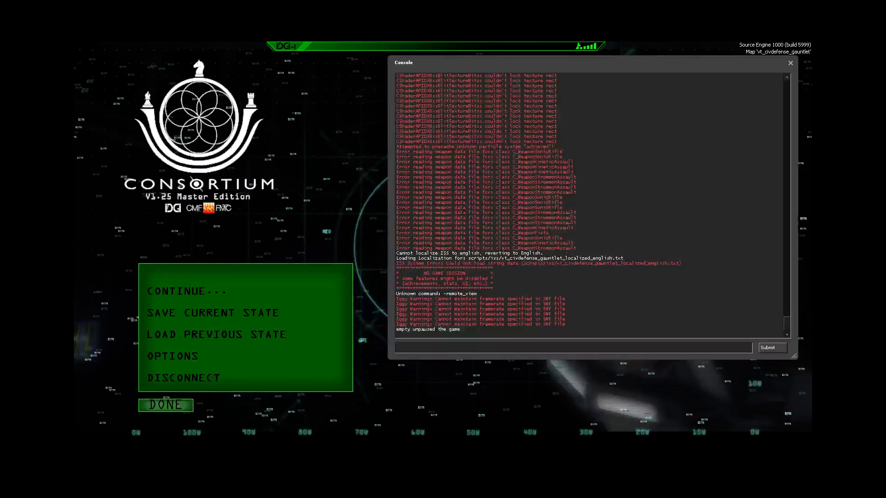
Step: Switch to the Consortium game, dismiss the console and continue the loaded vt_civdefense_gauntlet map
{"action": "key", "text": "grave"}
{"action": "key", "text": "grave"}
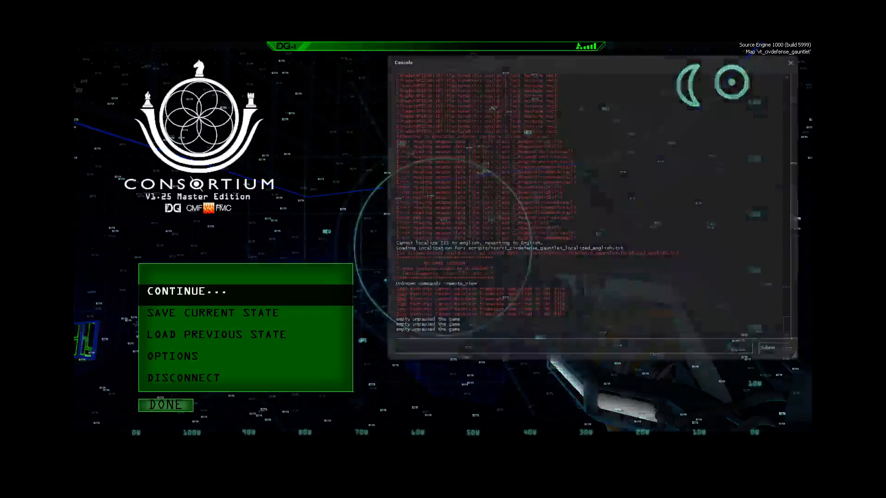
{"action": "key", "text": "Up"}
{"action": "key", "text": "Return"}
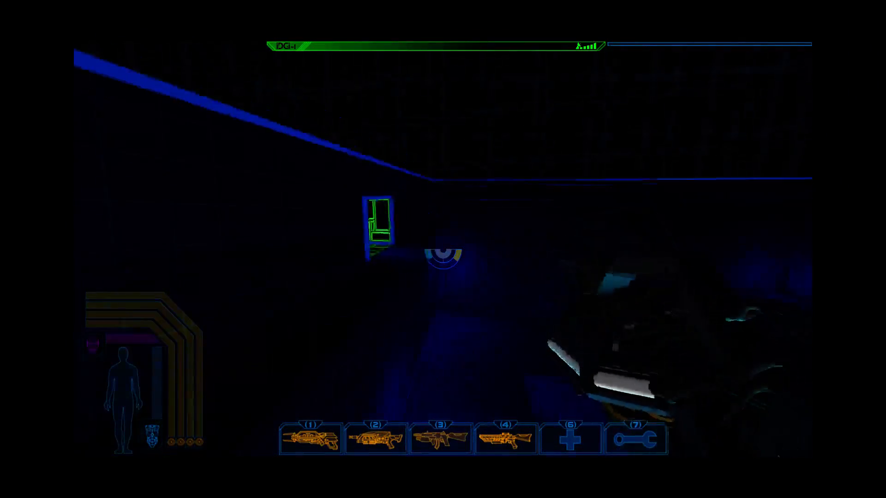
Step: Walk into the embedded room in-game and inspect its interior and the view out over the arena
{"action": "key", "text": "w"}
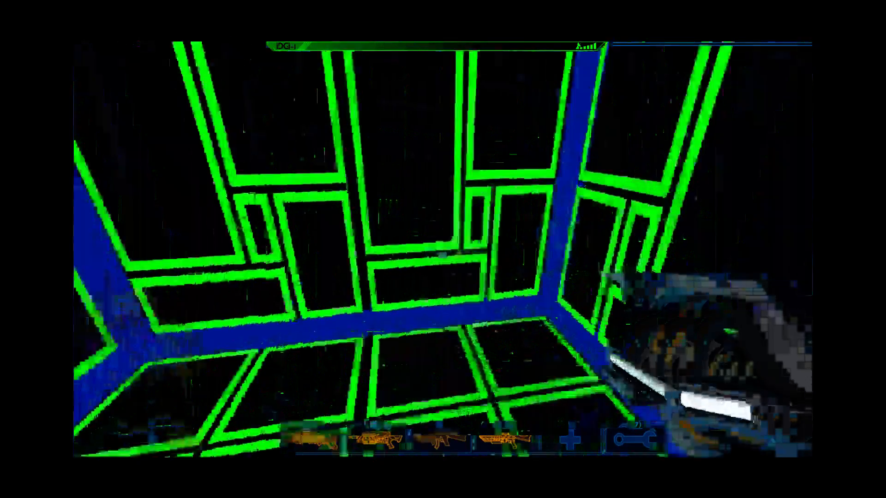
{"action": "key", "text": "w"}
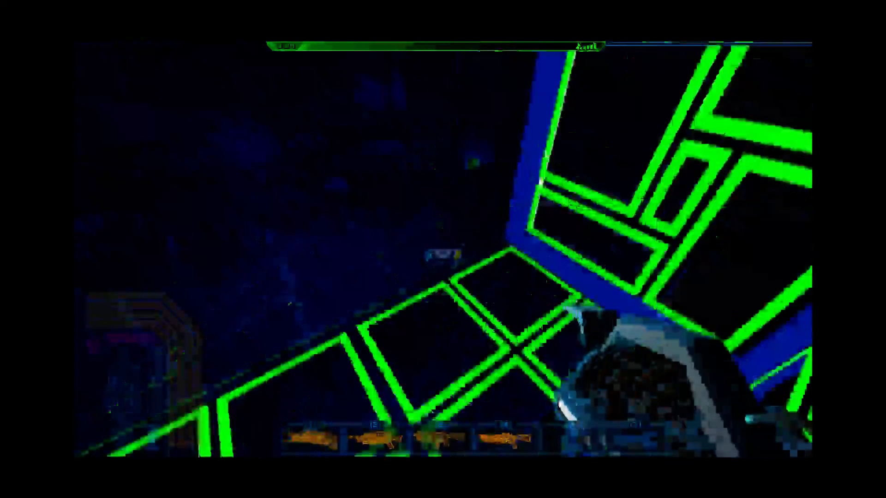
{"action": "key", "text": "w"}
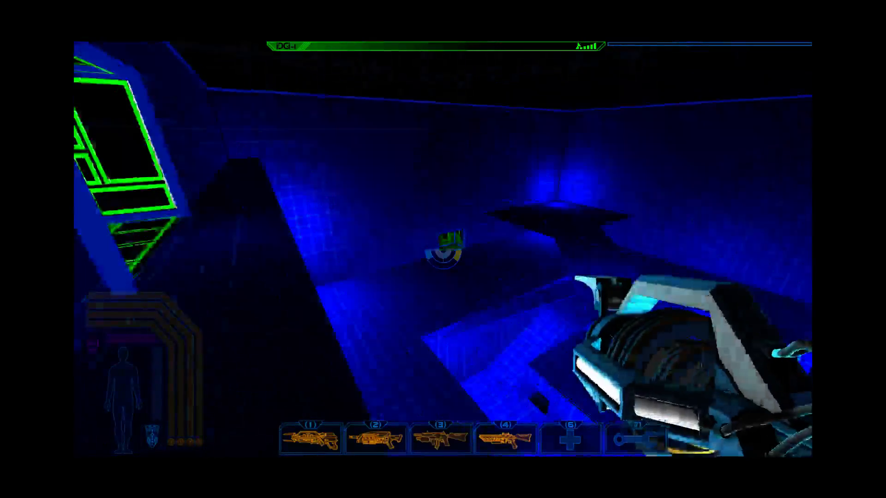
{"action": "key", "text": "w"}
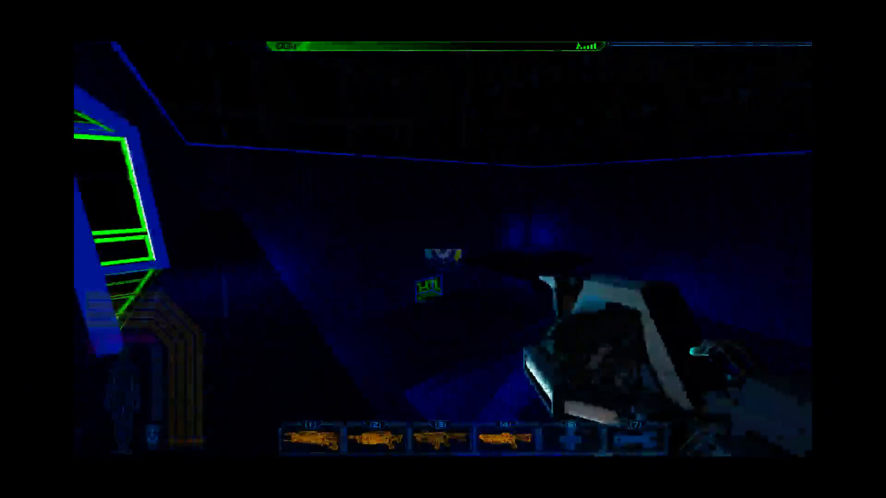
{"action": "key", "text": "w"}
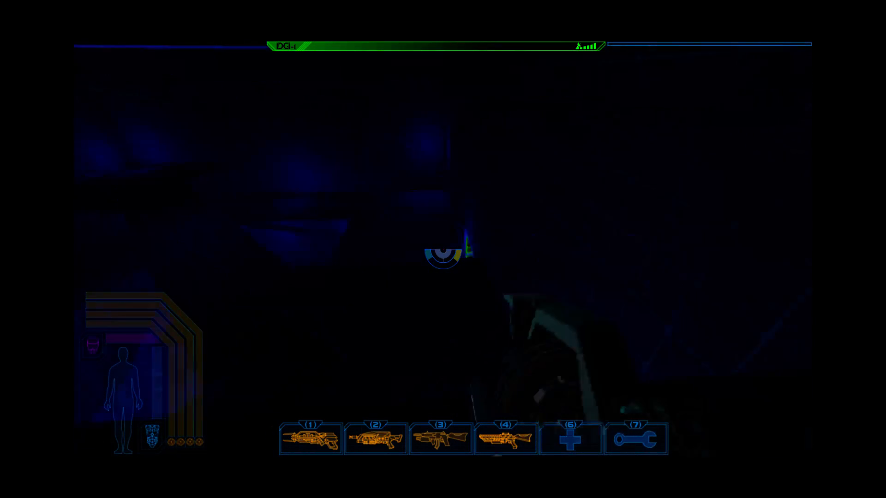
Step: Follow the ledge along the arena wall in-game to inspect the room's opening and the surrounding wall
{"action": "key", "text": "w"}
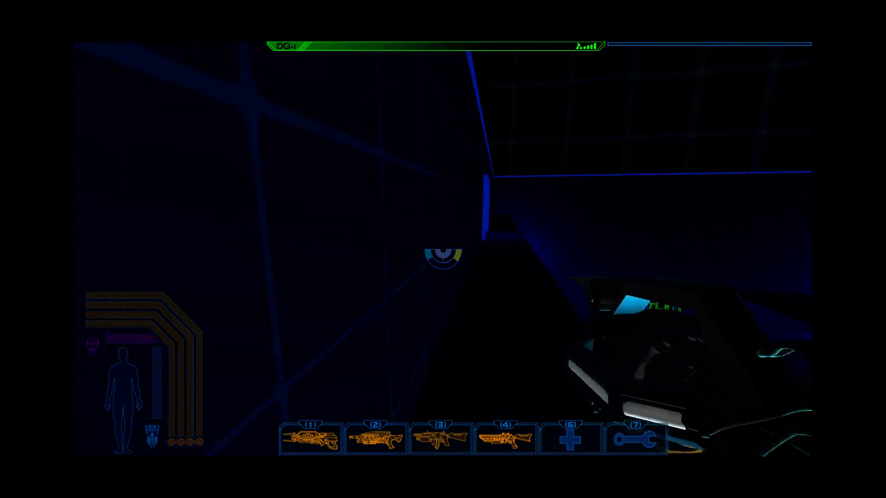
{"action": "key", "text": "w"}
{"action": "key", "text": "w"}
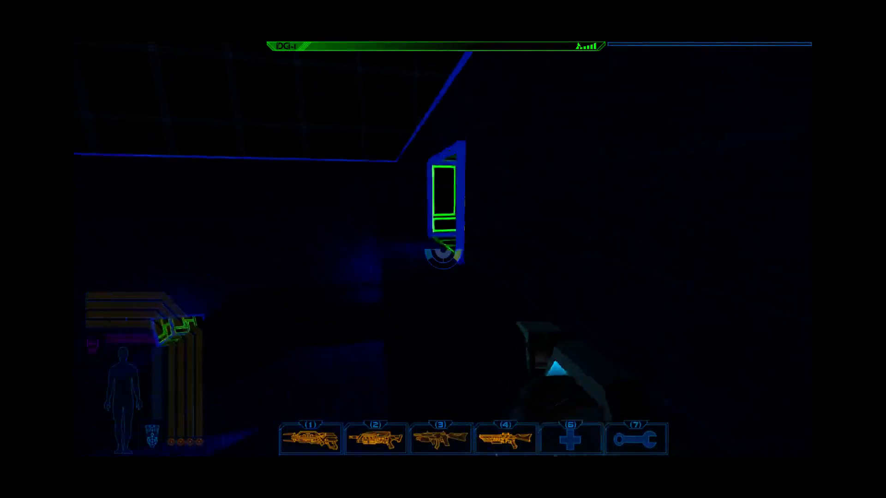
{"action": "key", "text": "w"}
{"action": "key", "text": "w"}
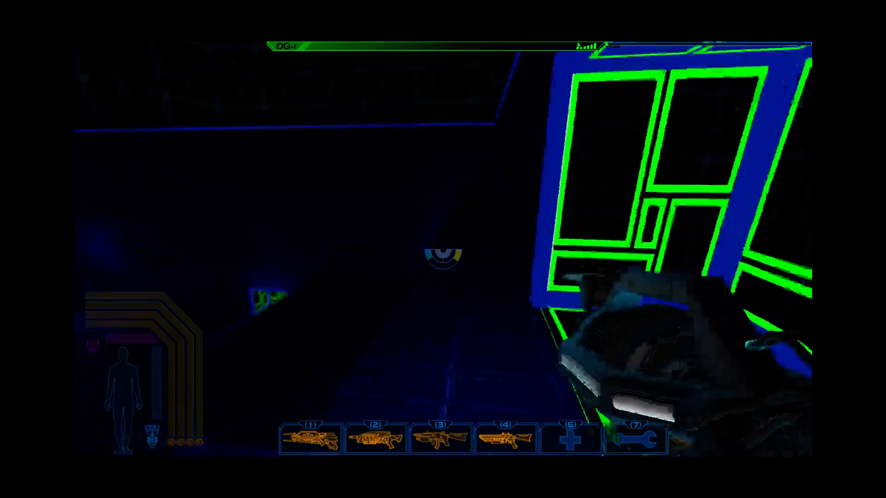
Step: Test moving around the arena with super jumps from the ledges and the floor
{"action": "key", "text": "space"}
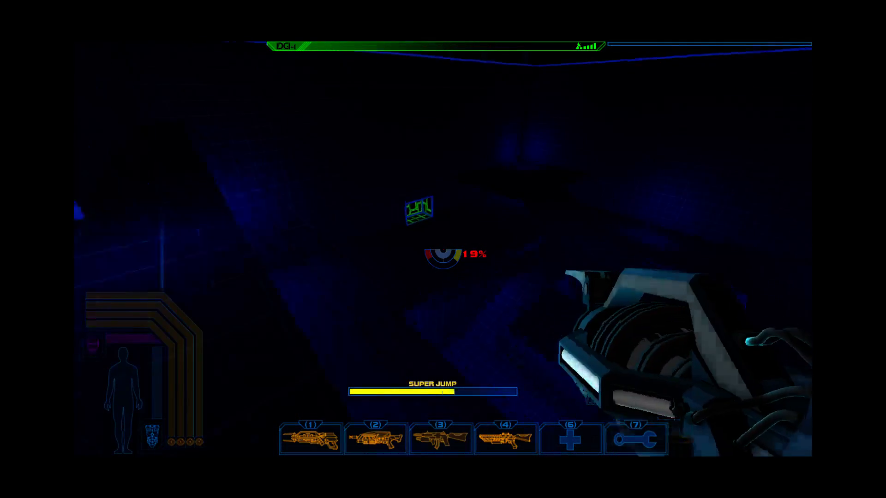
{"action": "key", "text": "w"}
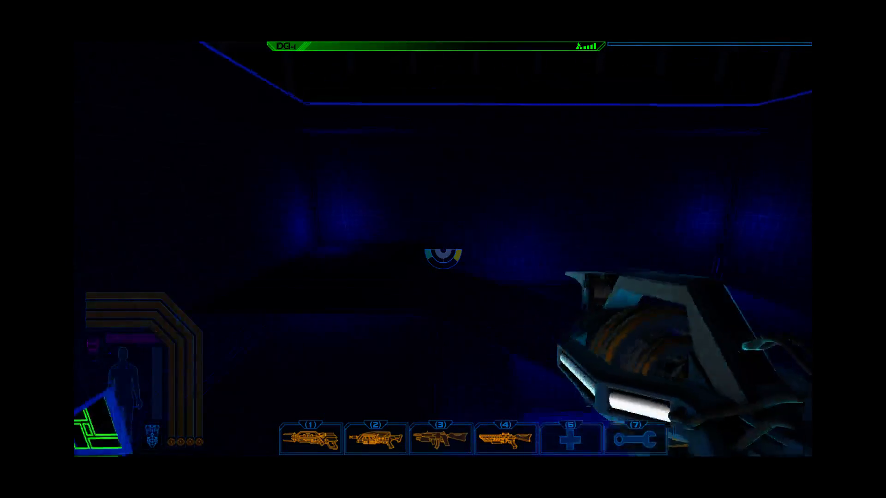
{"action": "key", "text": "space"}
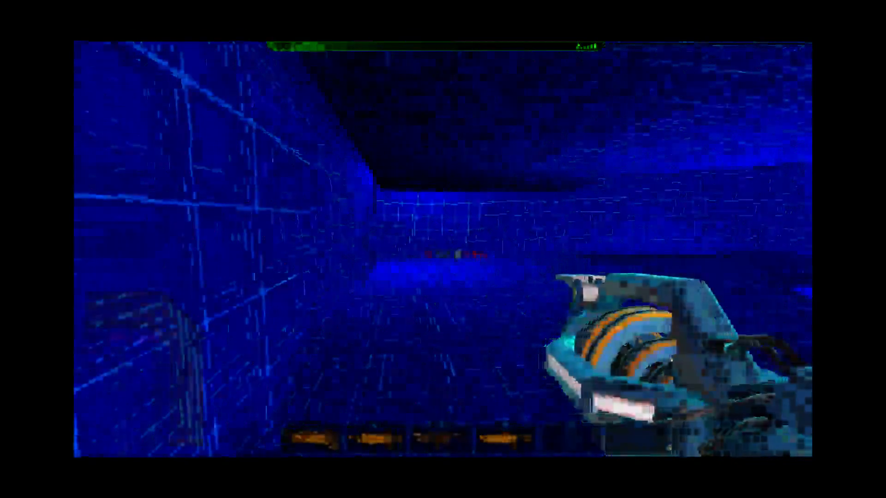
{"action": "key", "text": "space"}
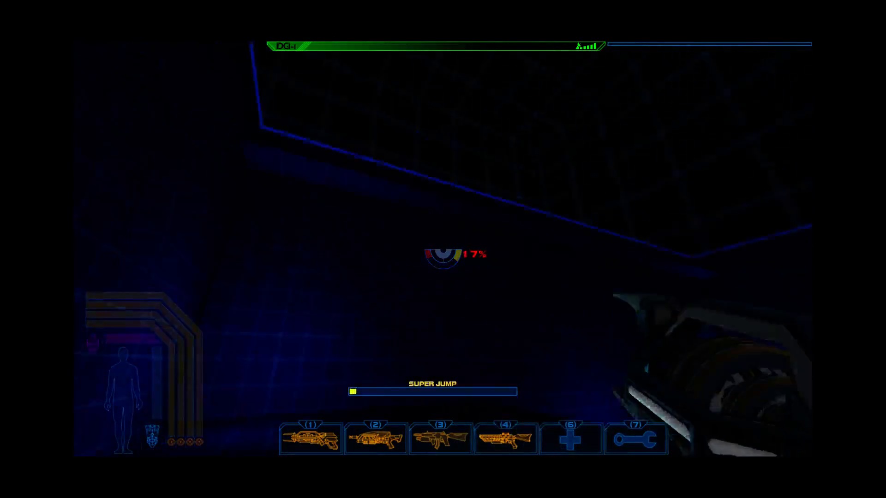
{"action": "key", "text": "space"}
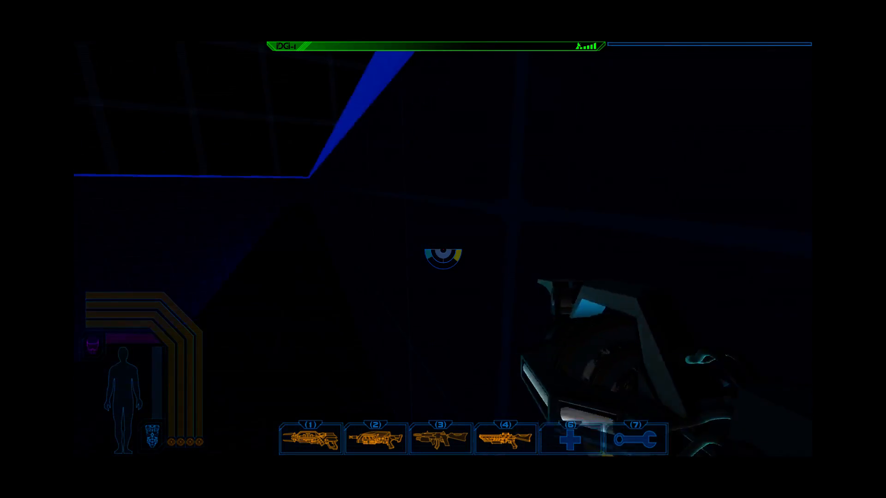
{"action": "key", "text": "w"}
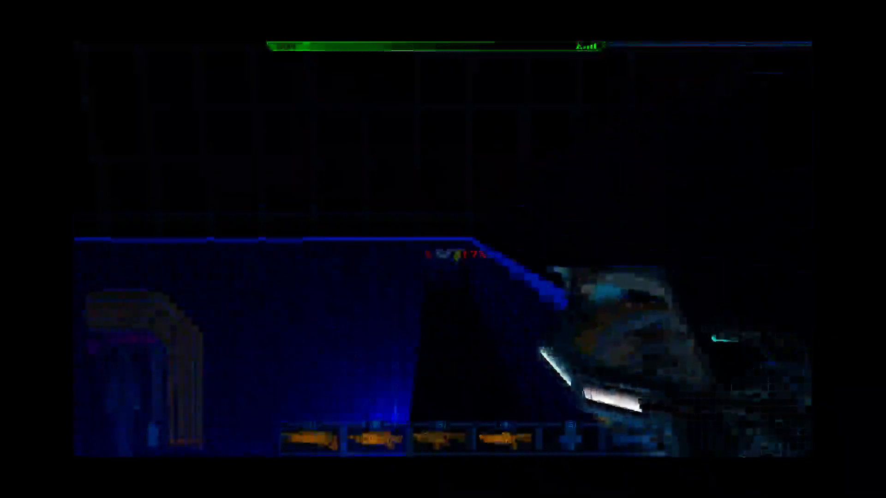
{"action": "key", "text": "space"}
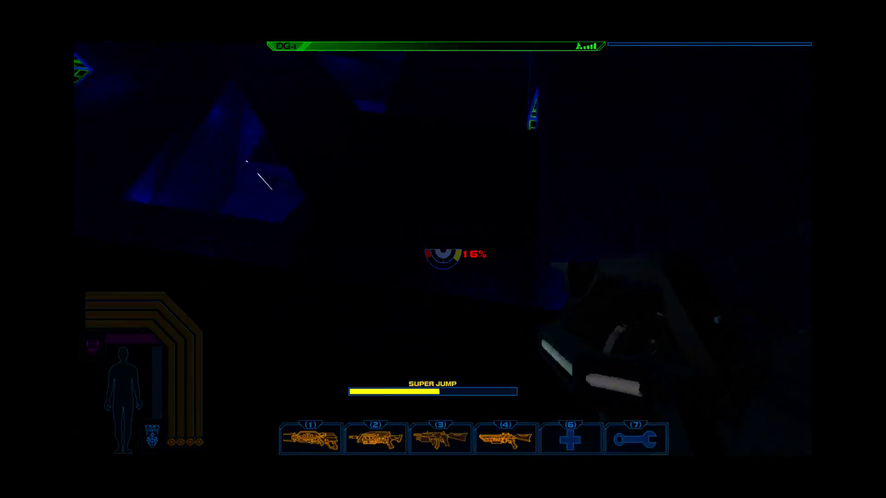
Step: Fire repeated shots across the arena to test the energy weapon in the open space
{"action": "left_click", "coordinate": [443, 256]}
{"action": "left_click", "coordinate": [443, 253]}
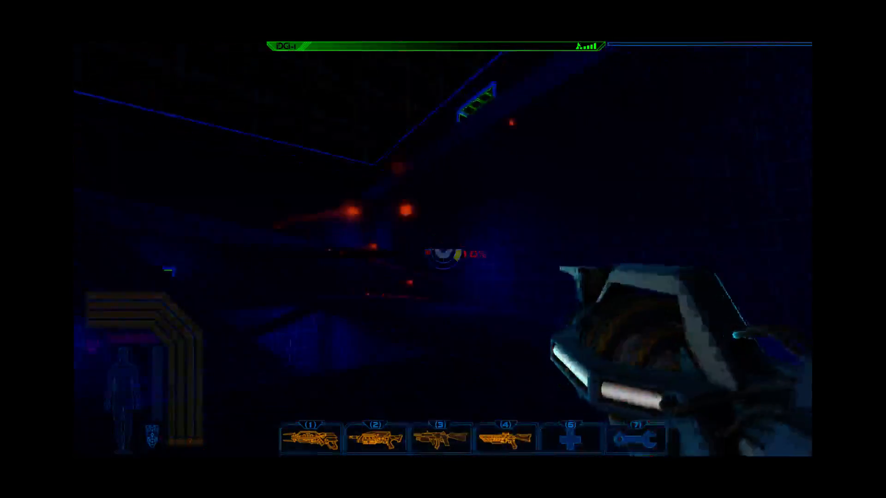
{"action": "left_click", "coordinate": [443, 253]}
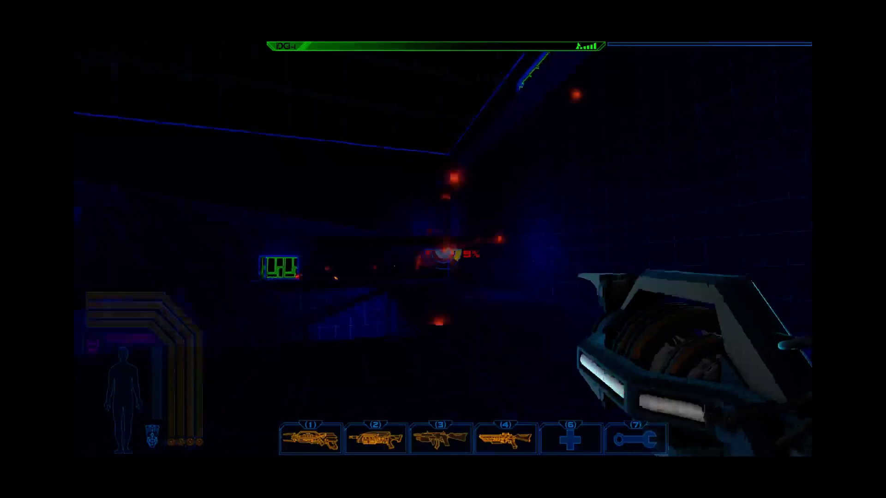
{"action": "left_click", "coordinate": [443, 254]}
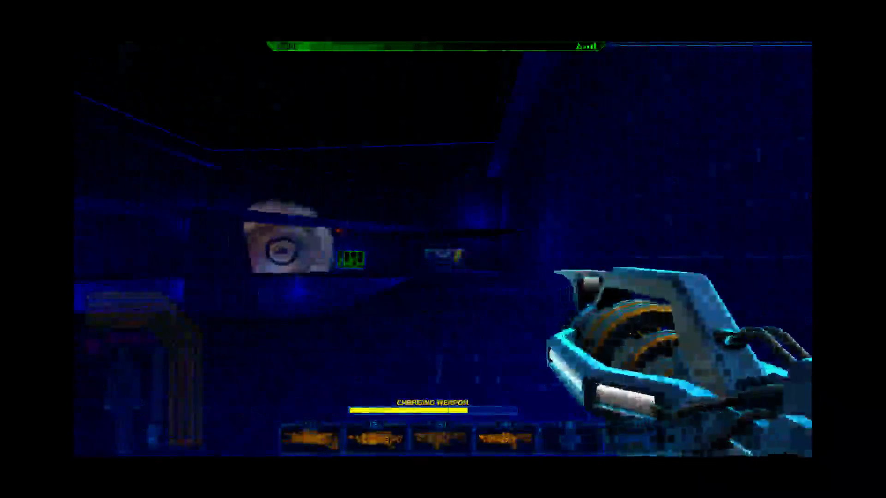
{"action": "left_click", "coordinate": [443, 254]}
Step: Cross the arena to inspect the room openings and walls, and try to fire the weapon again
{"action": "key", "text": "w"}
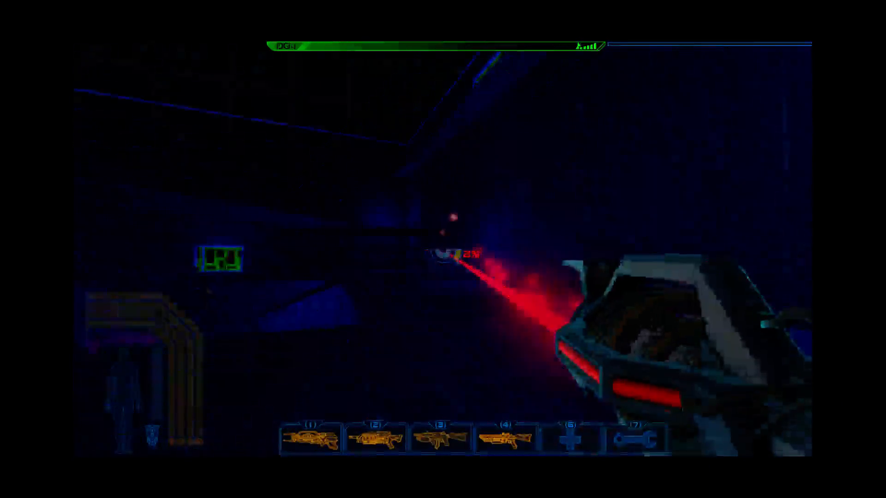
{"action": "key", "text": "w"}
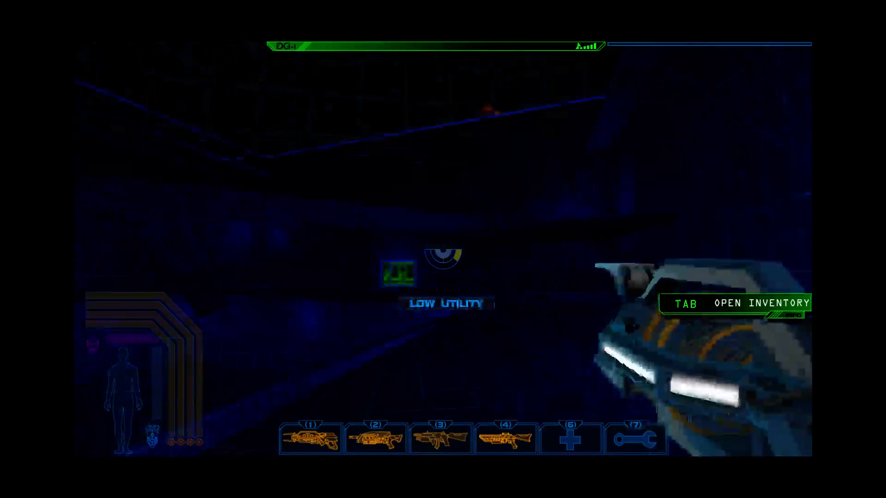
{"action": "key", "text": "w"}
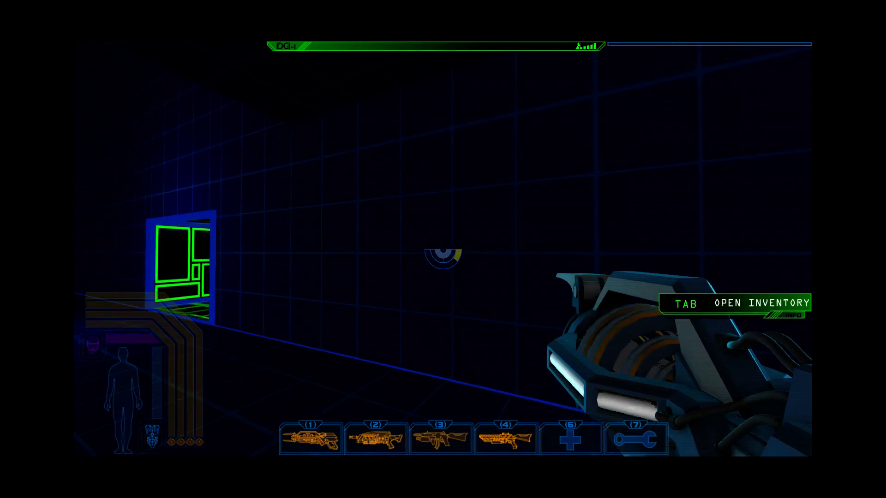
{"action": "left_click", "coordinate": [443, 258]}
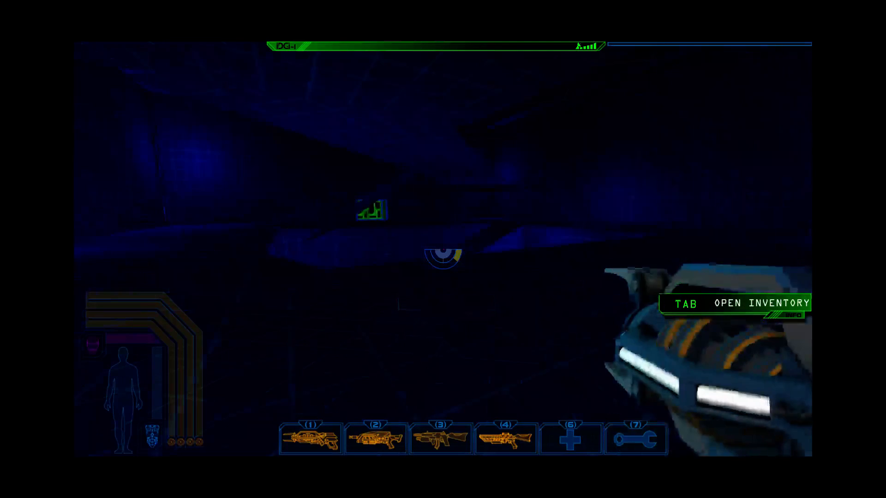
Step: Recycle the stored freefall suit, shotgun and ammunition from the inventory to recover utility energy
{"action": "key", "text": "Tab"}
{"action": "right_click", "coordinate": [784, 220]}
{"action": "left_click", "coordinate": [738, 233]}
{"action": "right_click", "coordinate": [740, 218]}
{"action": "left_click", "coordinate": [715, 232]}
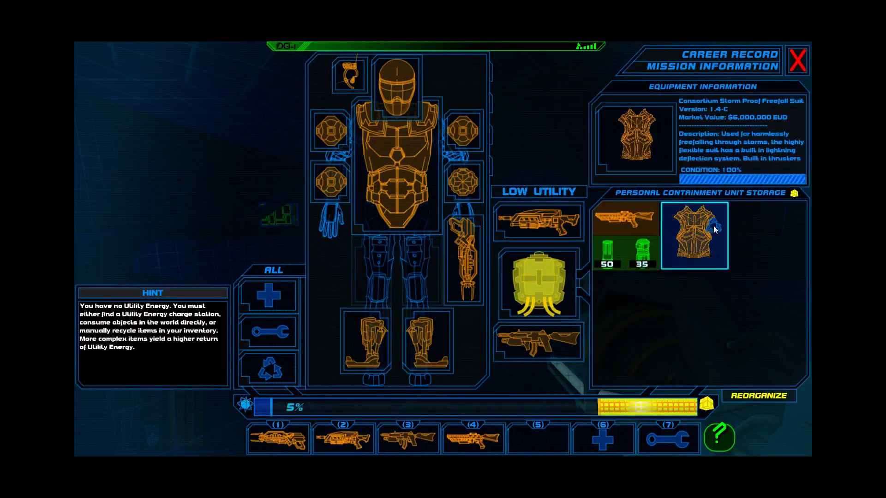
{"action": "right_click", "coordinate": [647, 238]}
{"action": "left_click", "coordinate": [696, 270]}
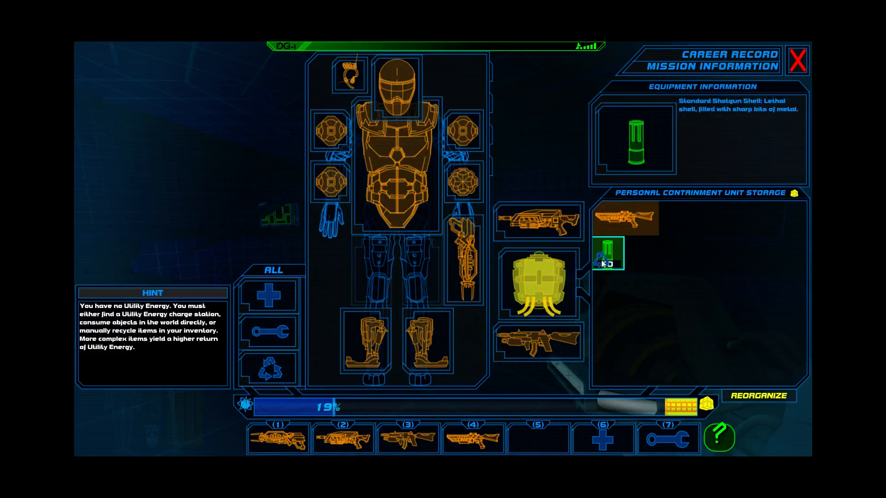
{"action": "right_click", "coordinate": [611, 253]}
{"action": "left_click", "coordinate": [646, 270]}
{"action": "key", "text": "Tab"}
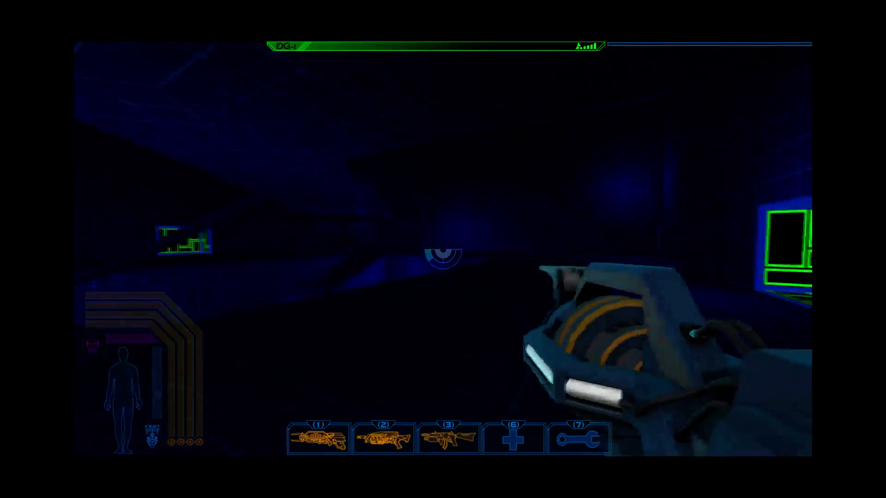
Step: Fire the recharged weapon across the arena and pause the game
{"action": "left_click", "coordinate": [443, 249]}
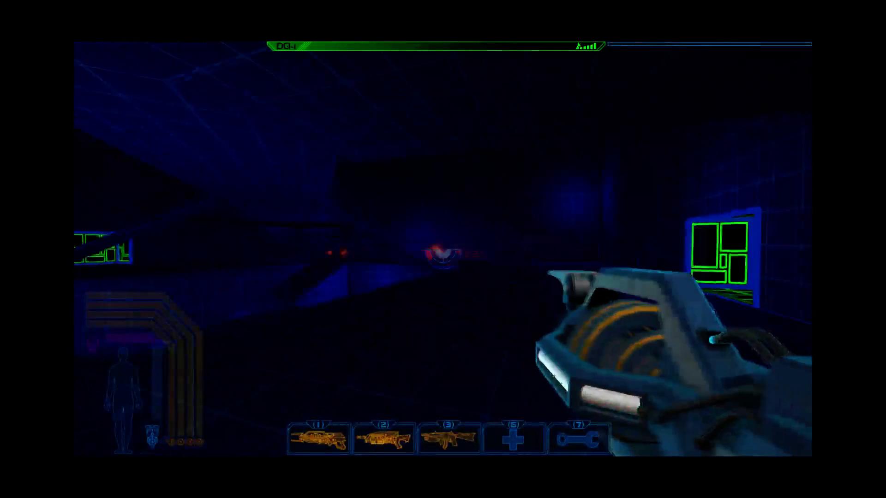
{"action": "left_click", "coordinate": [443, 249]}
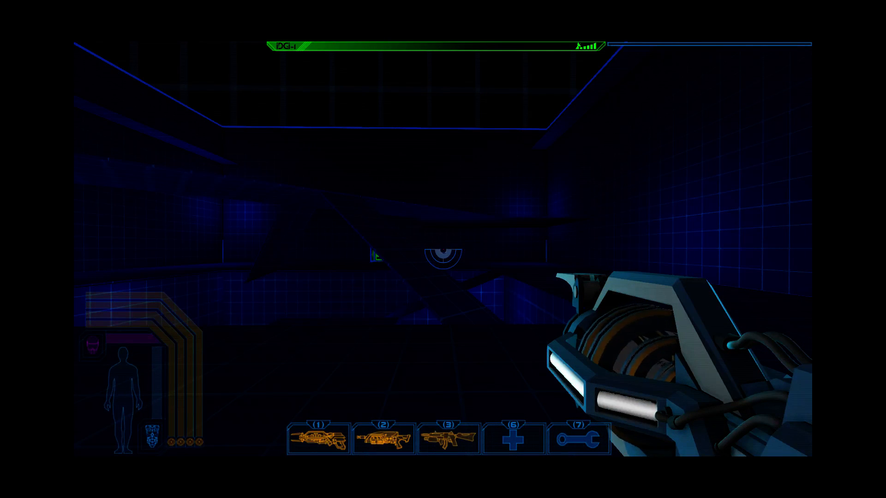
{"action": "key", "text": "Escape"}
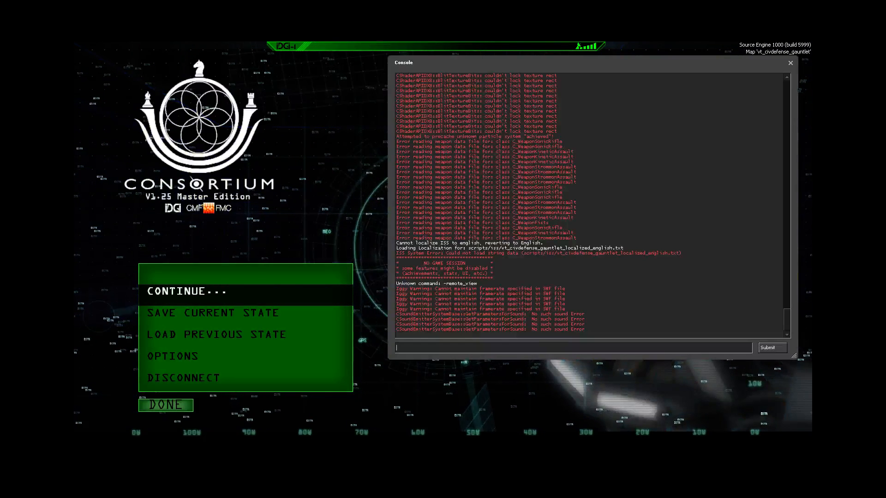